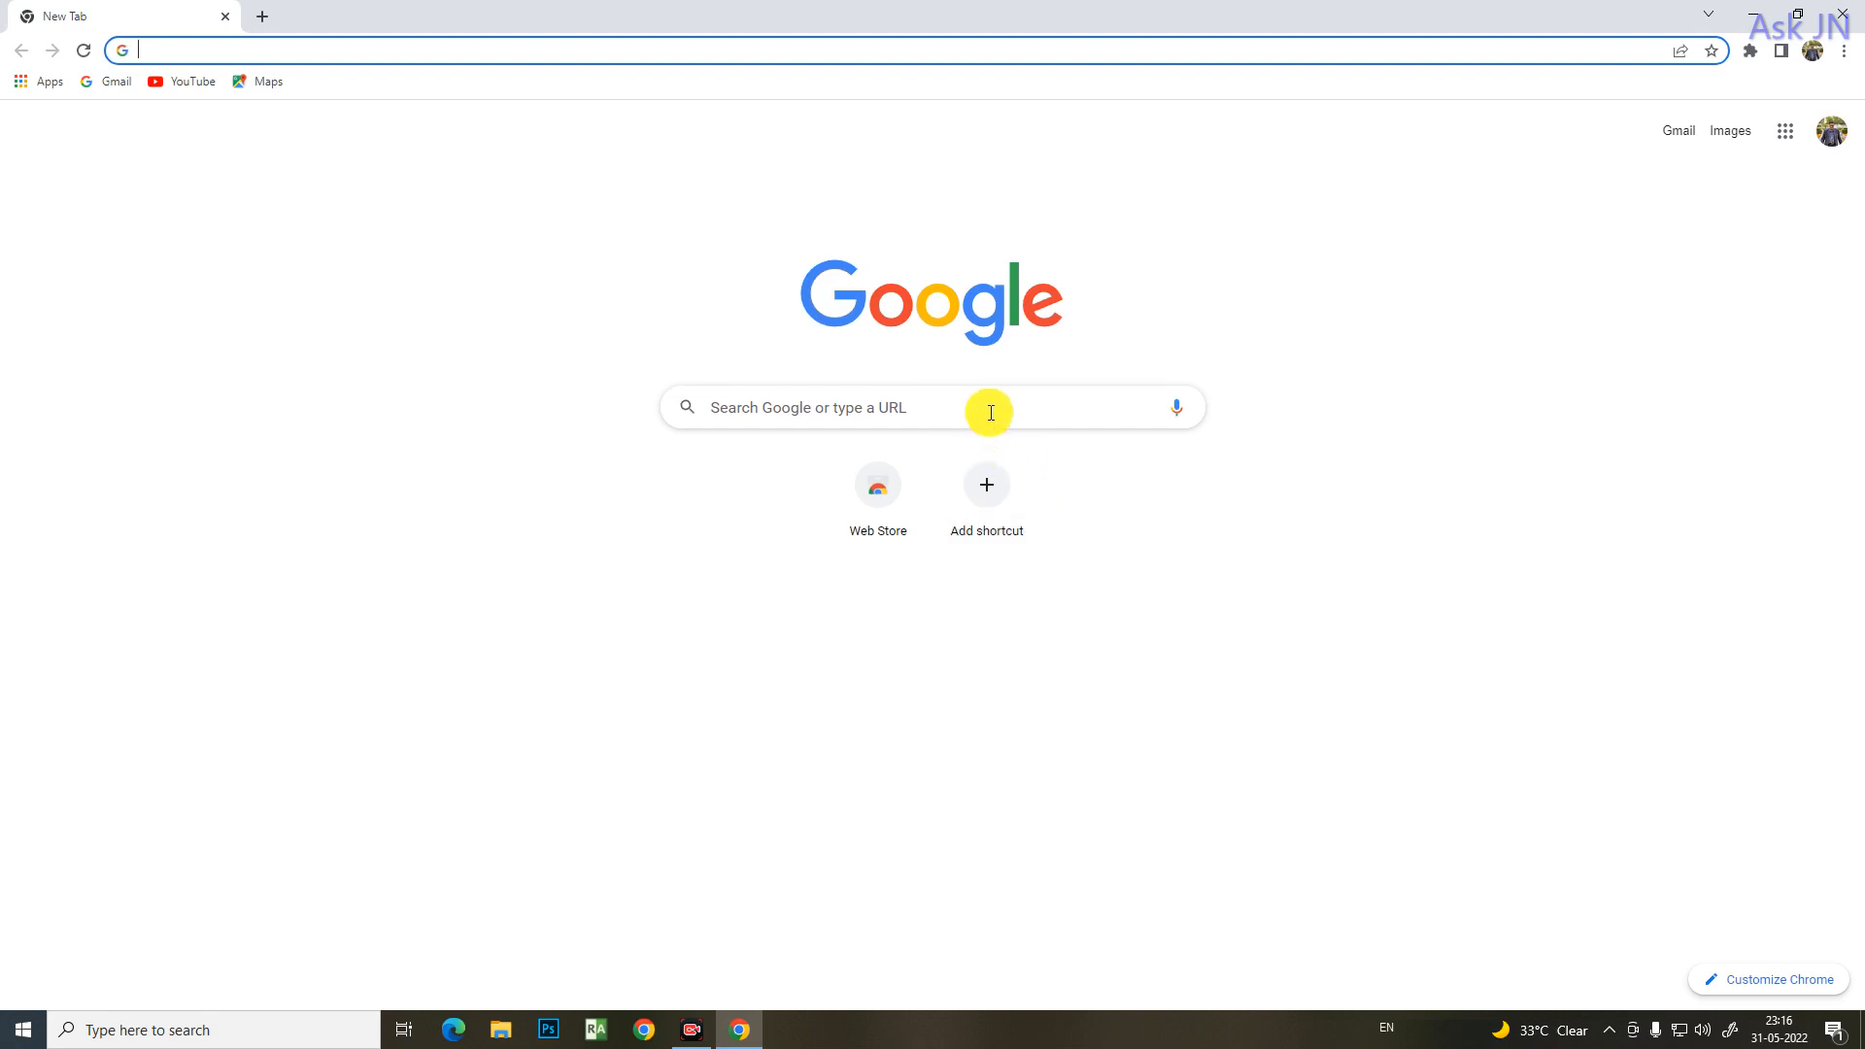
- Search Google for "udise plus" and open the UDISE+ website at udiseplus.gov.in
left_click(991, 412)
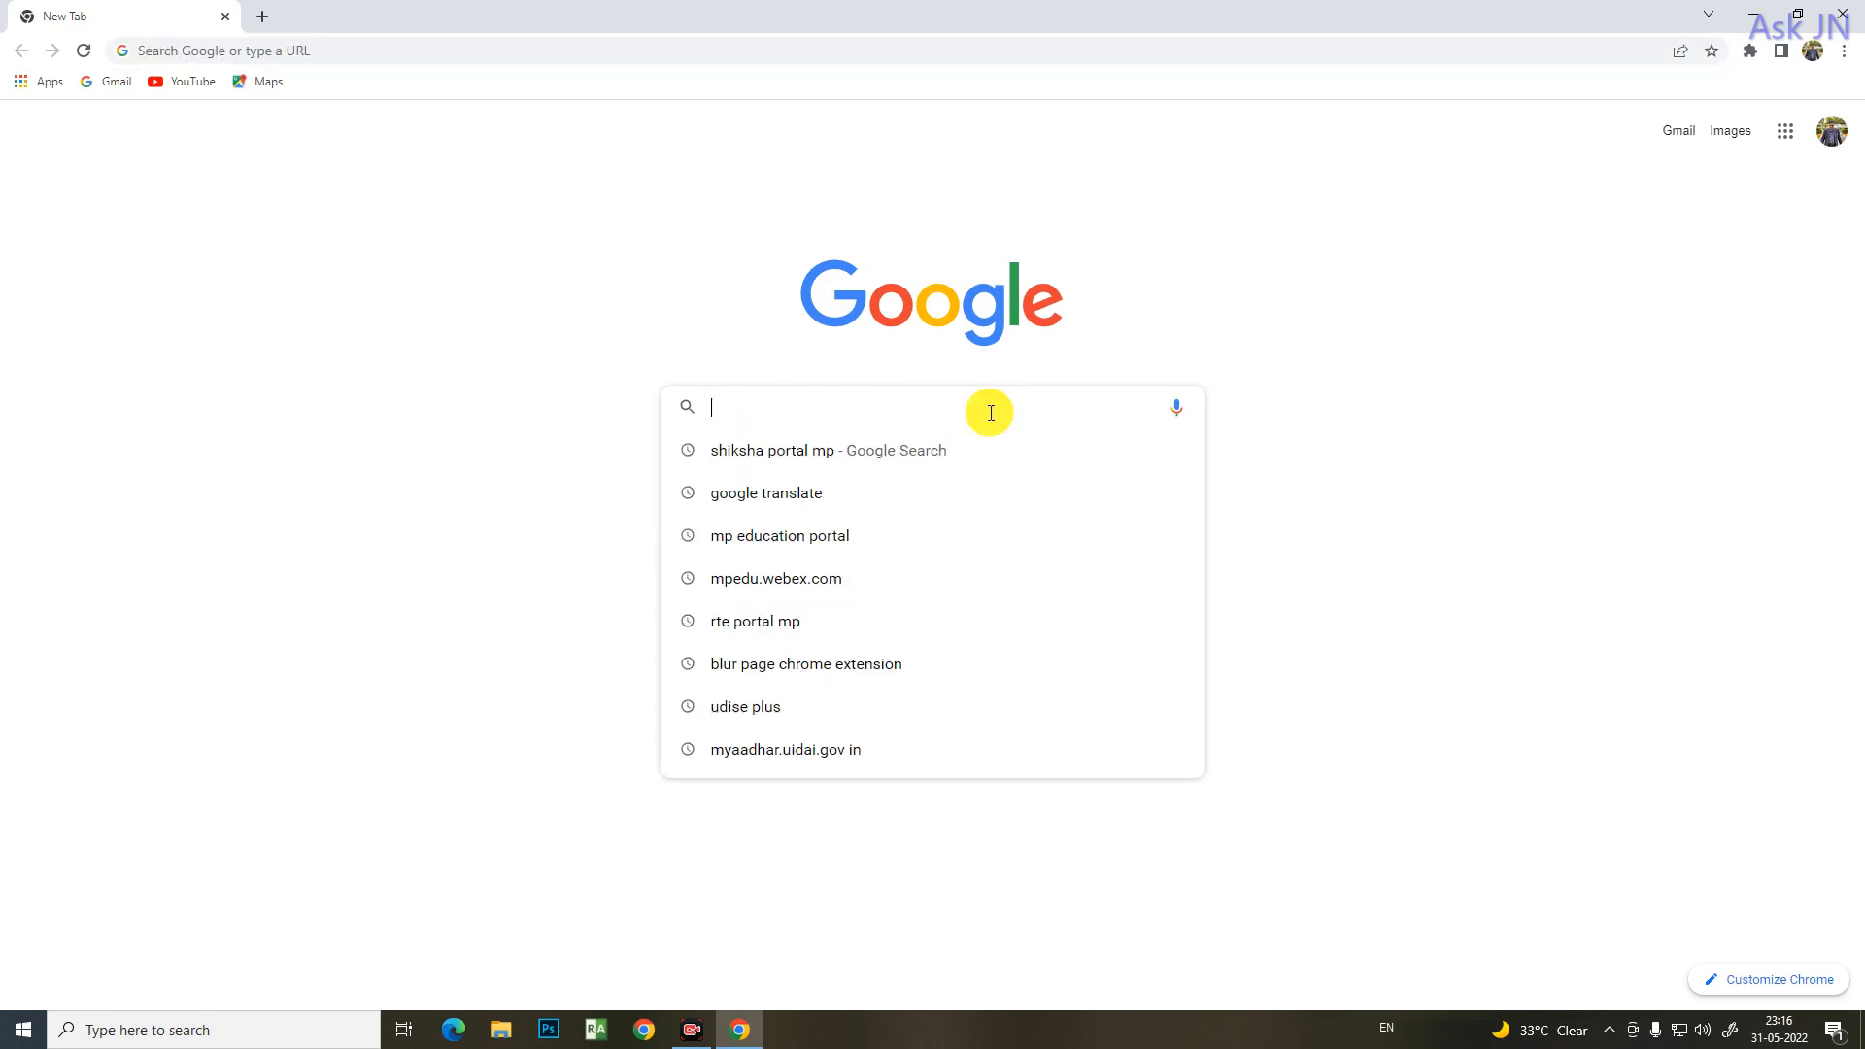
left_click(1712, 492)
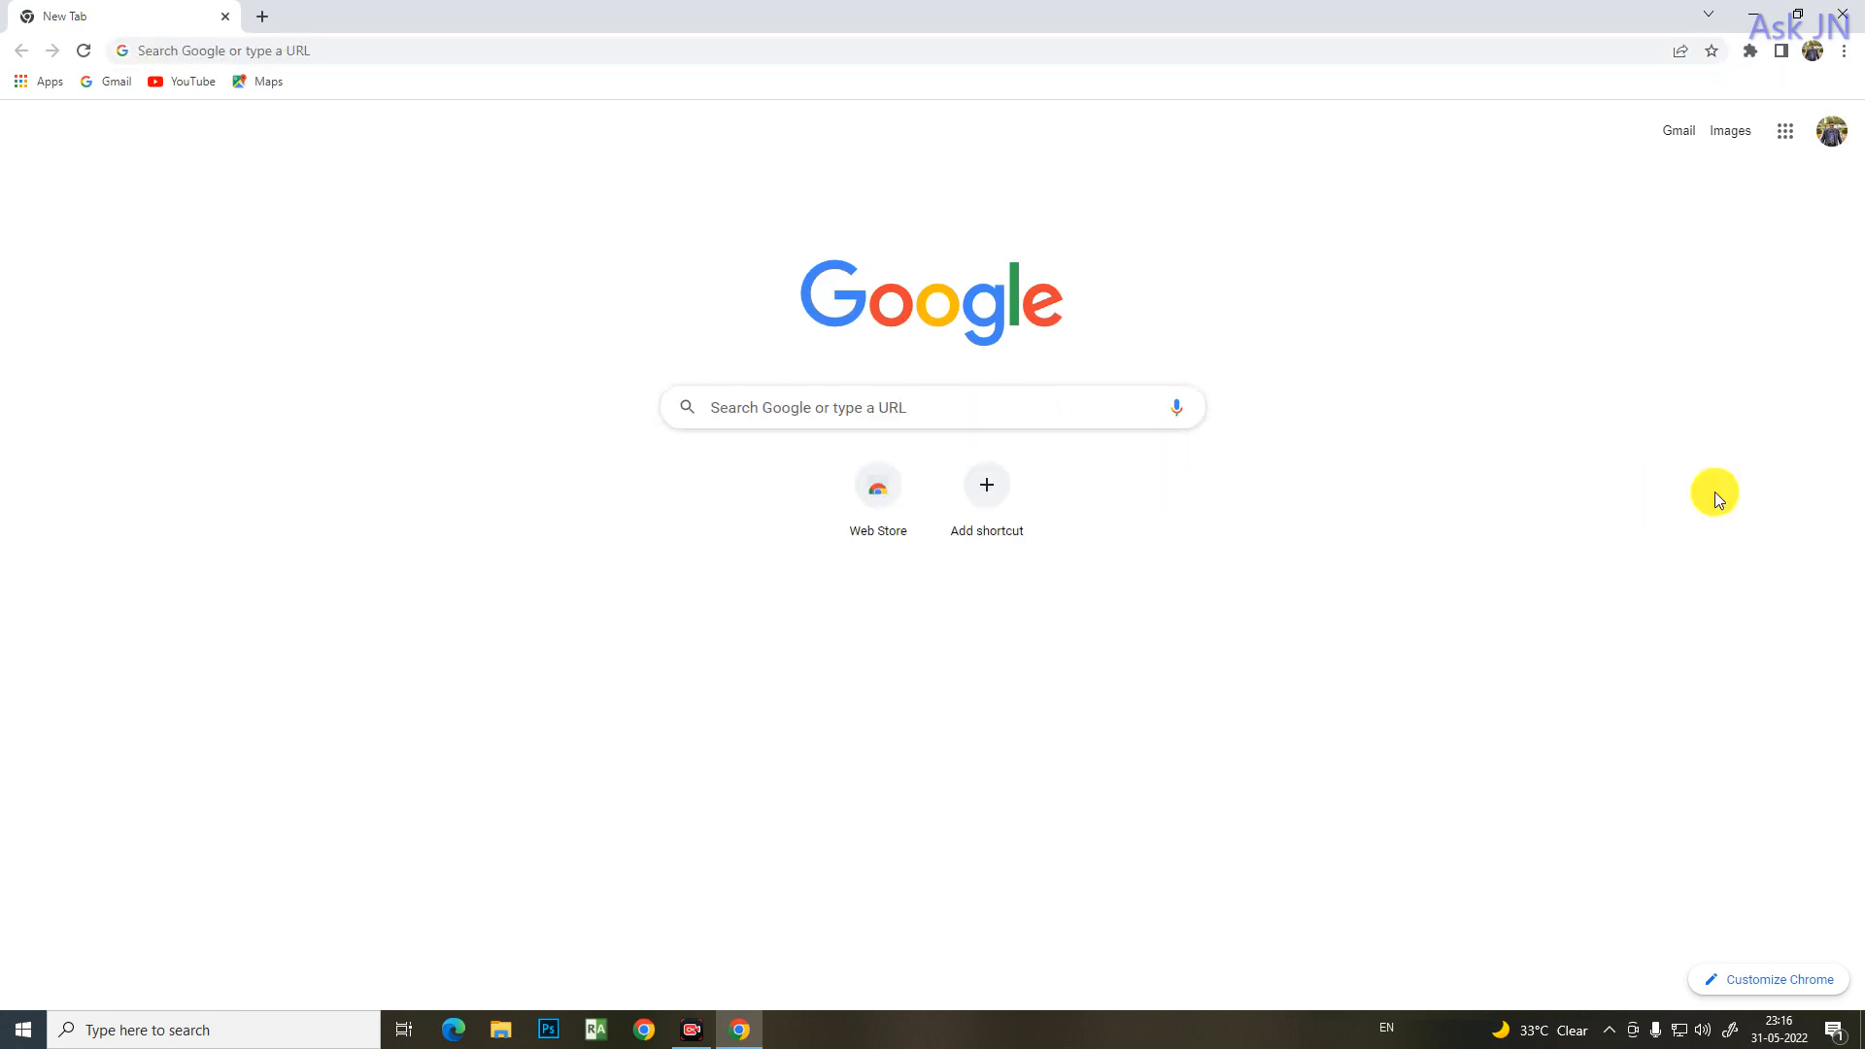
left_click(956, 408)
left_click(1632, 563)
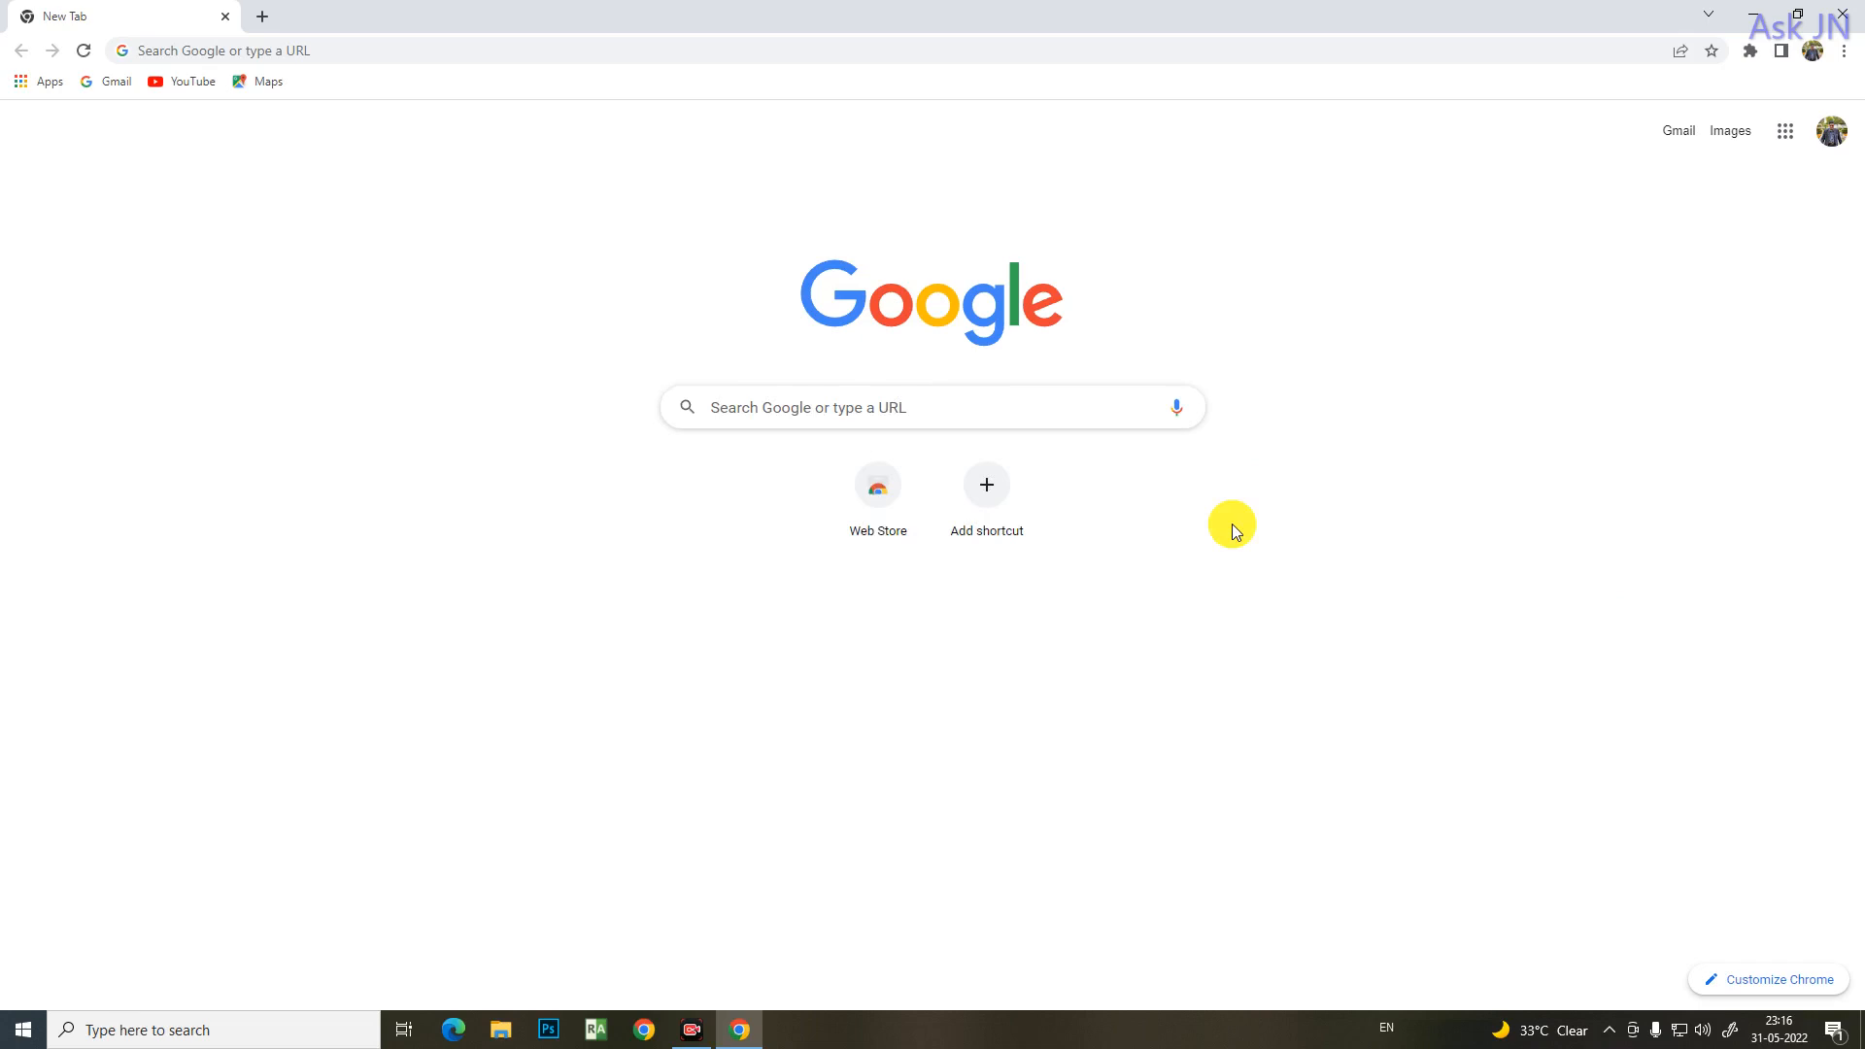
left_click(966, 412)
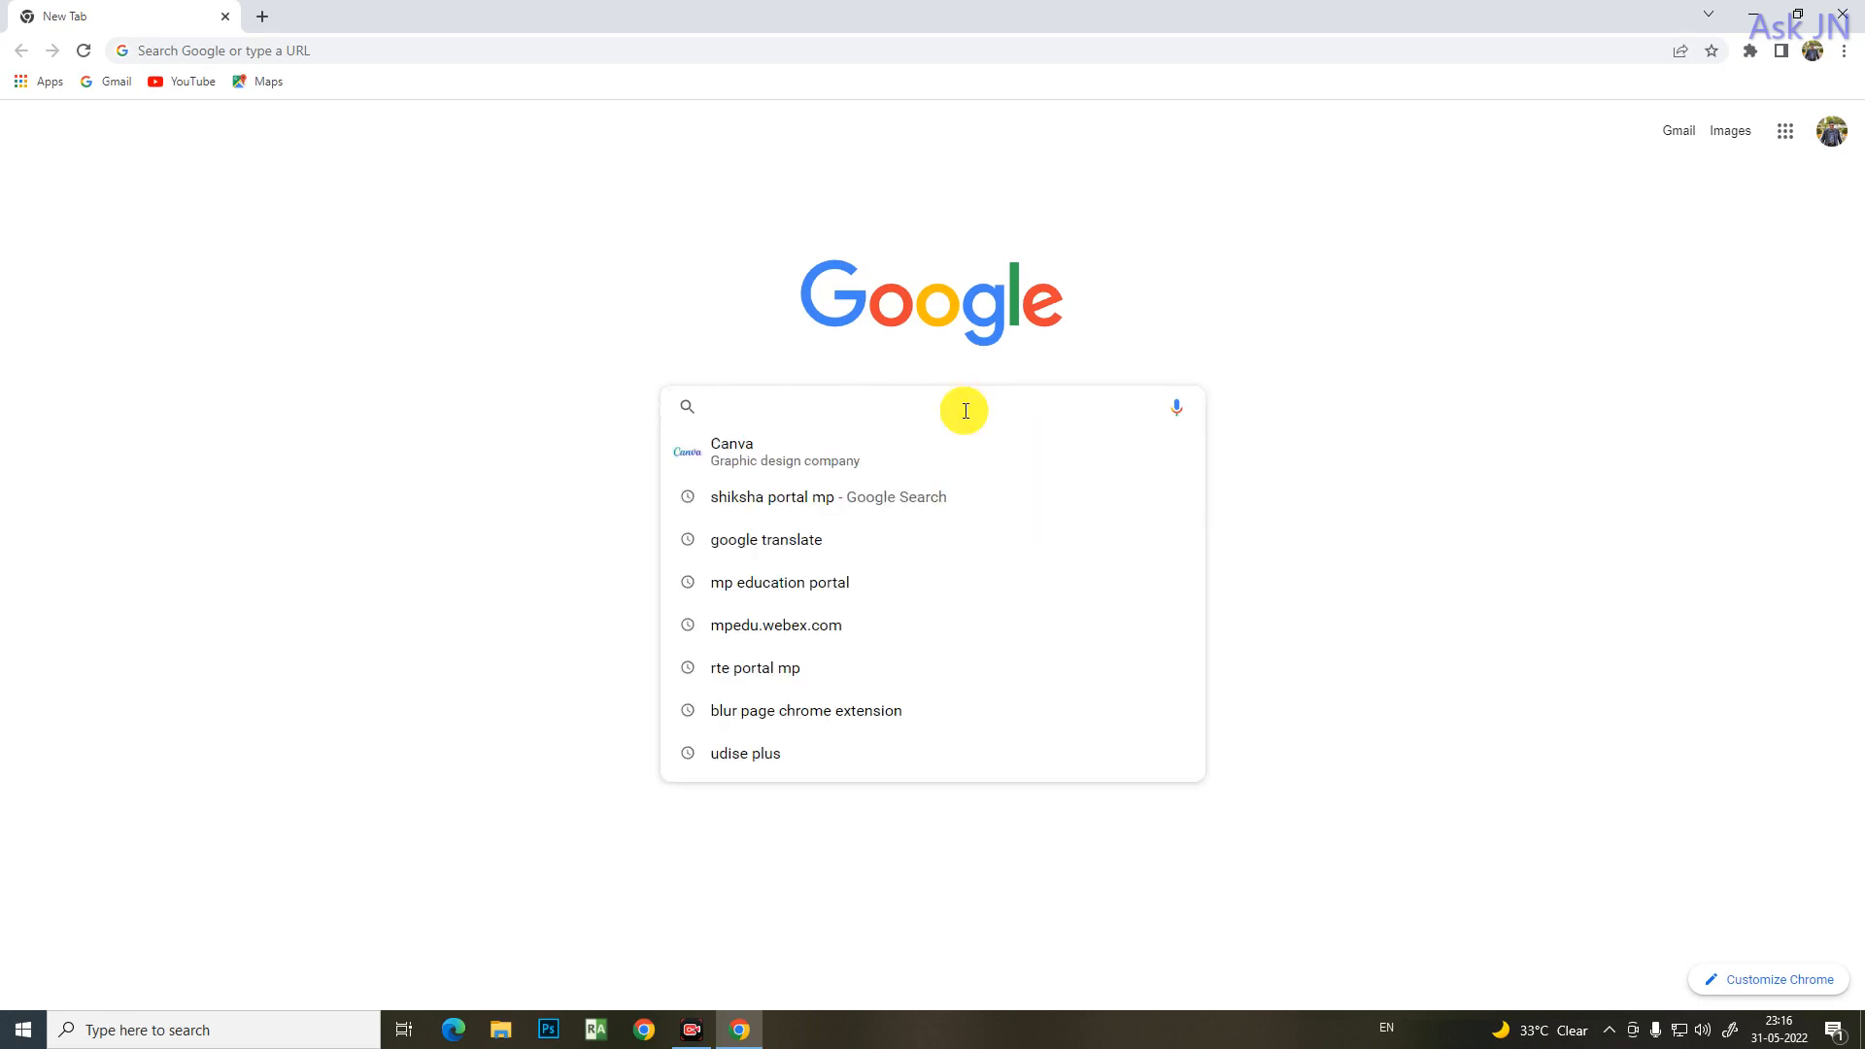
type("udise plus")
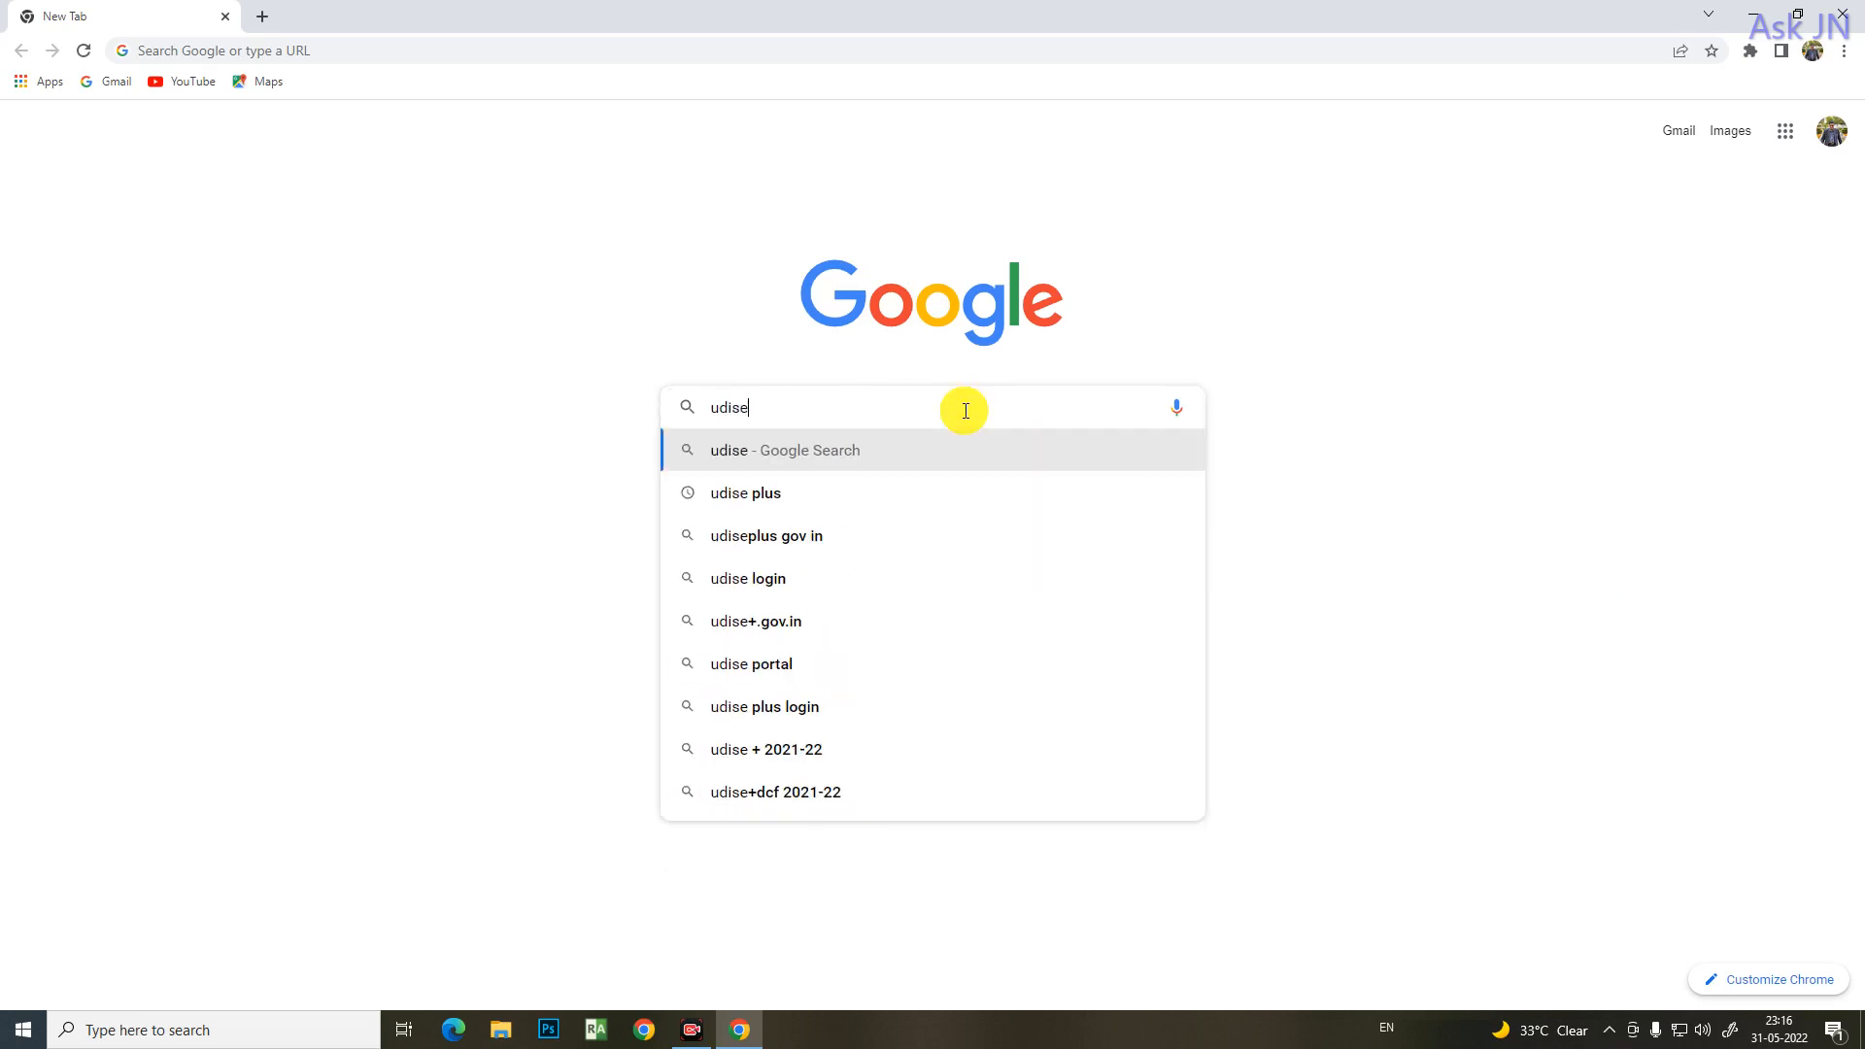
left_click(766, 494)
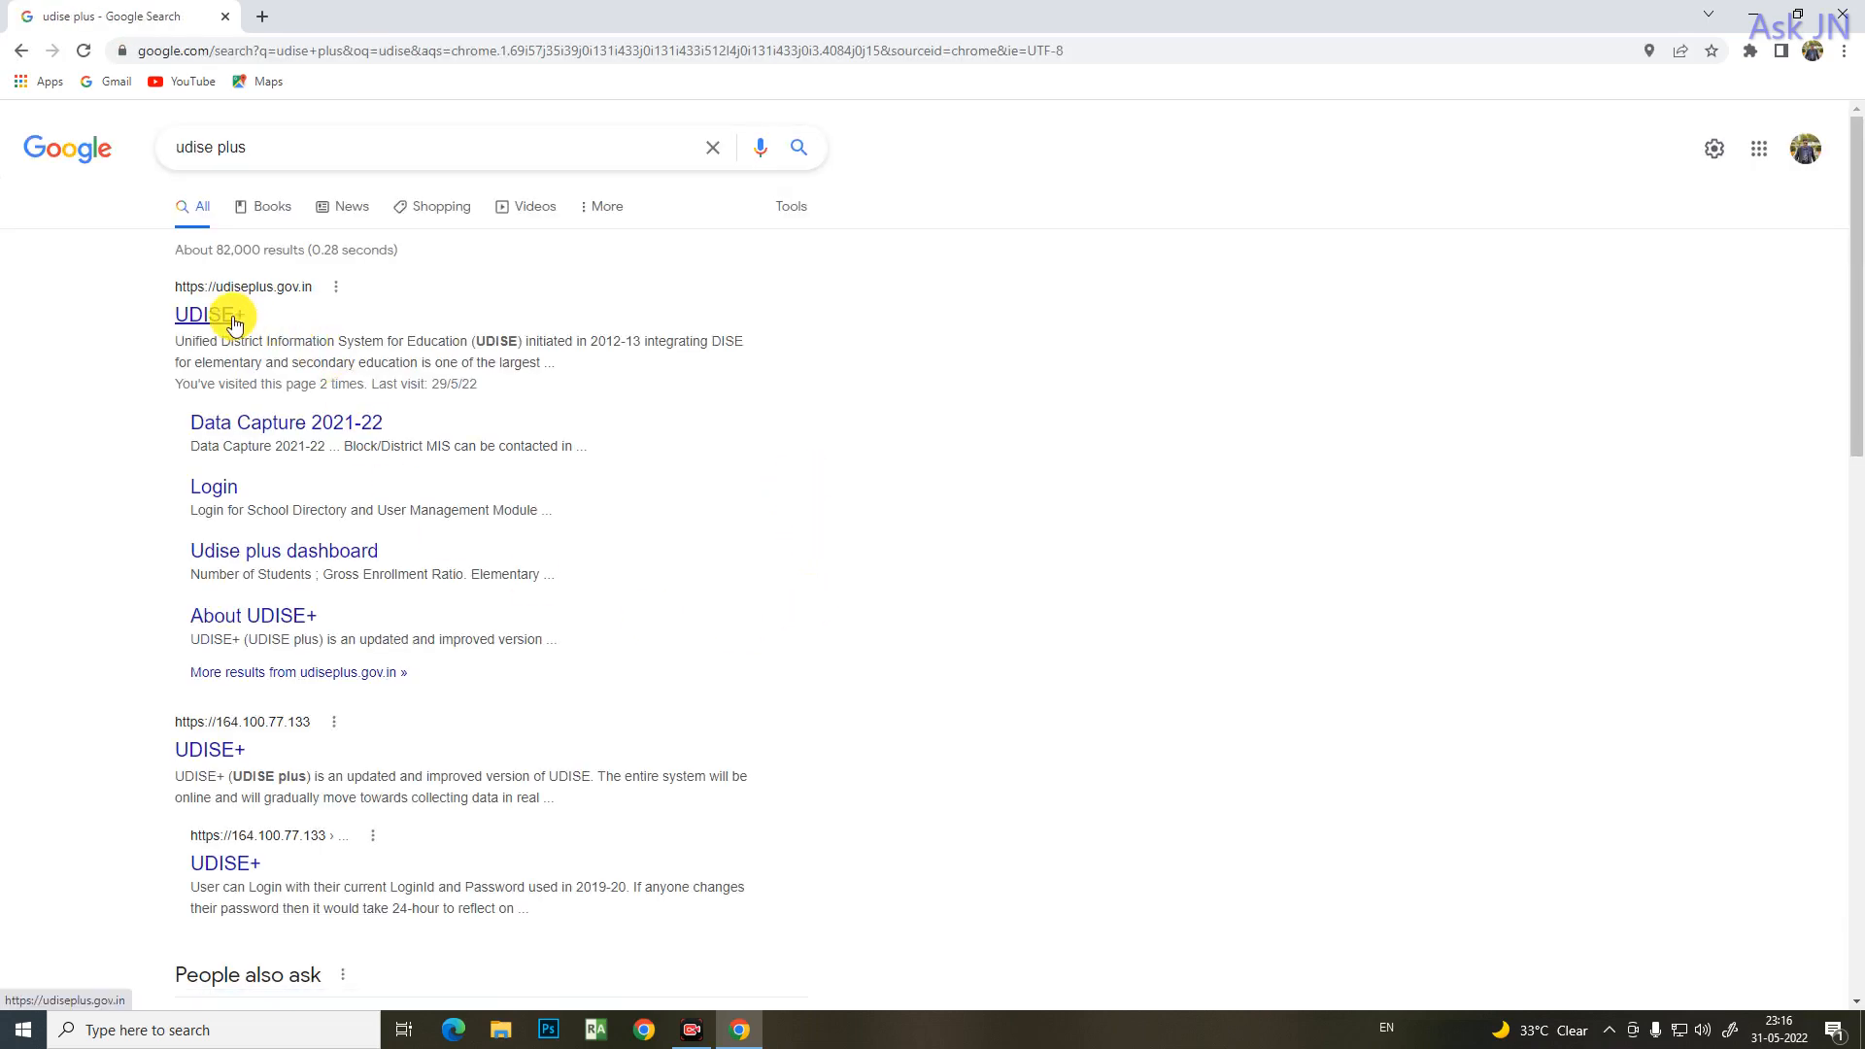
left_click(233, 313)
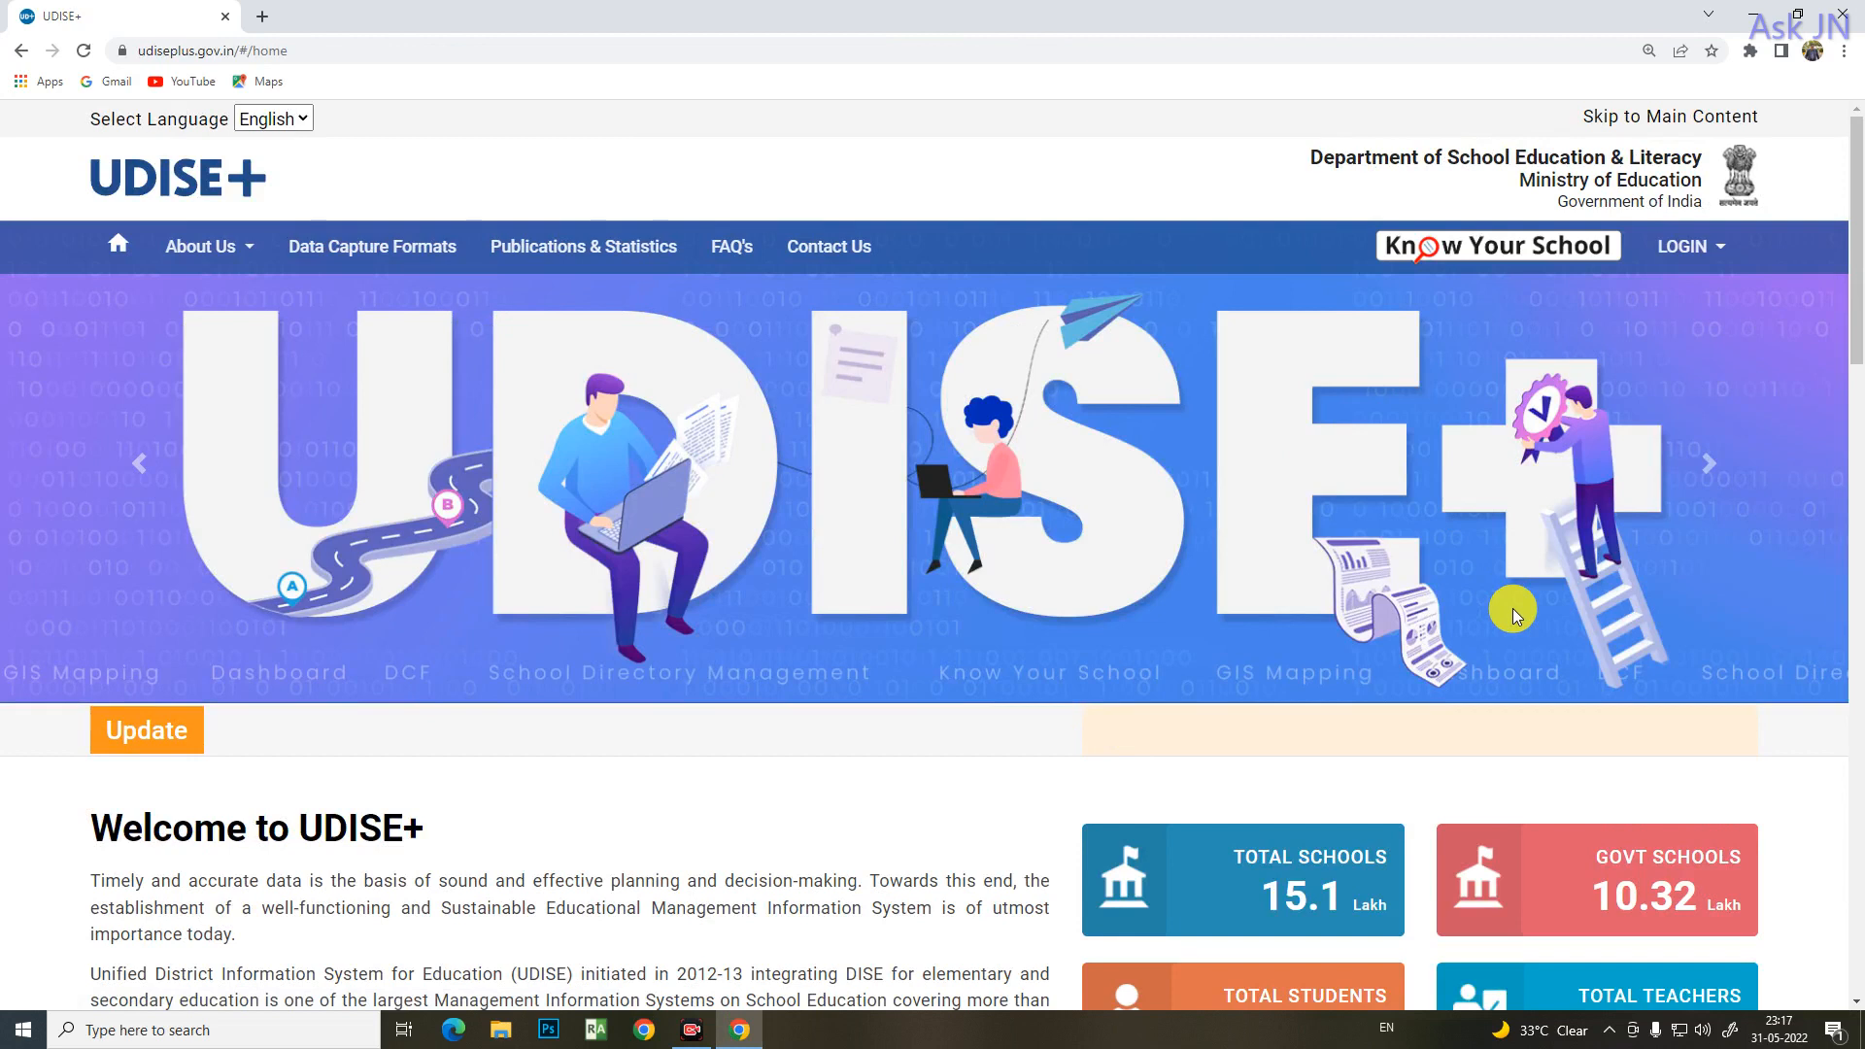
- Choose Madhya Pradesh as the state for the 2021-22 UDISE+ data entry login and open its login page
left_click(1719, 250)
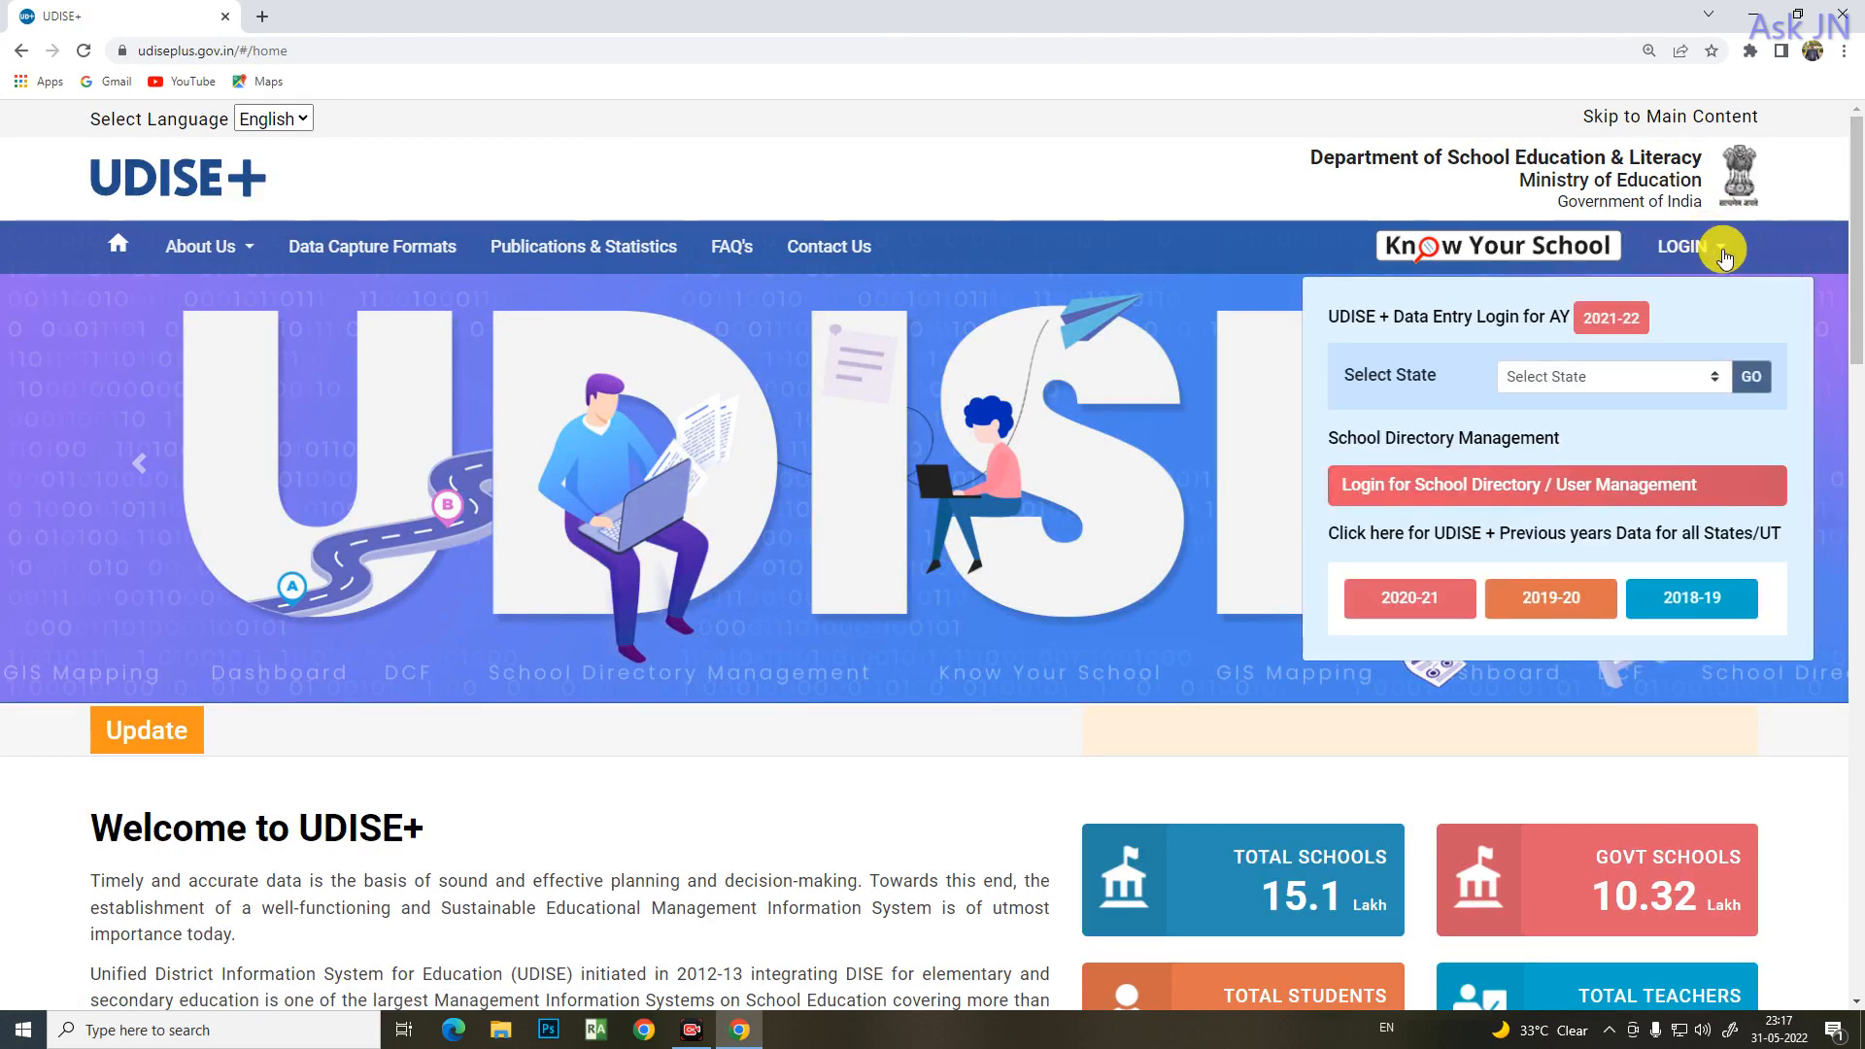
left_click(1714, 384)
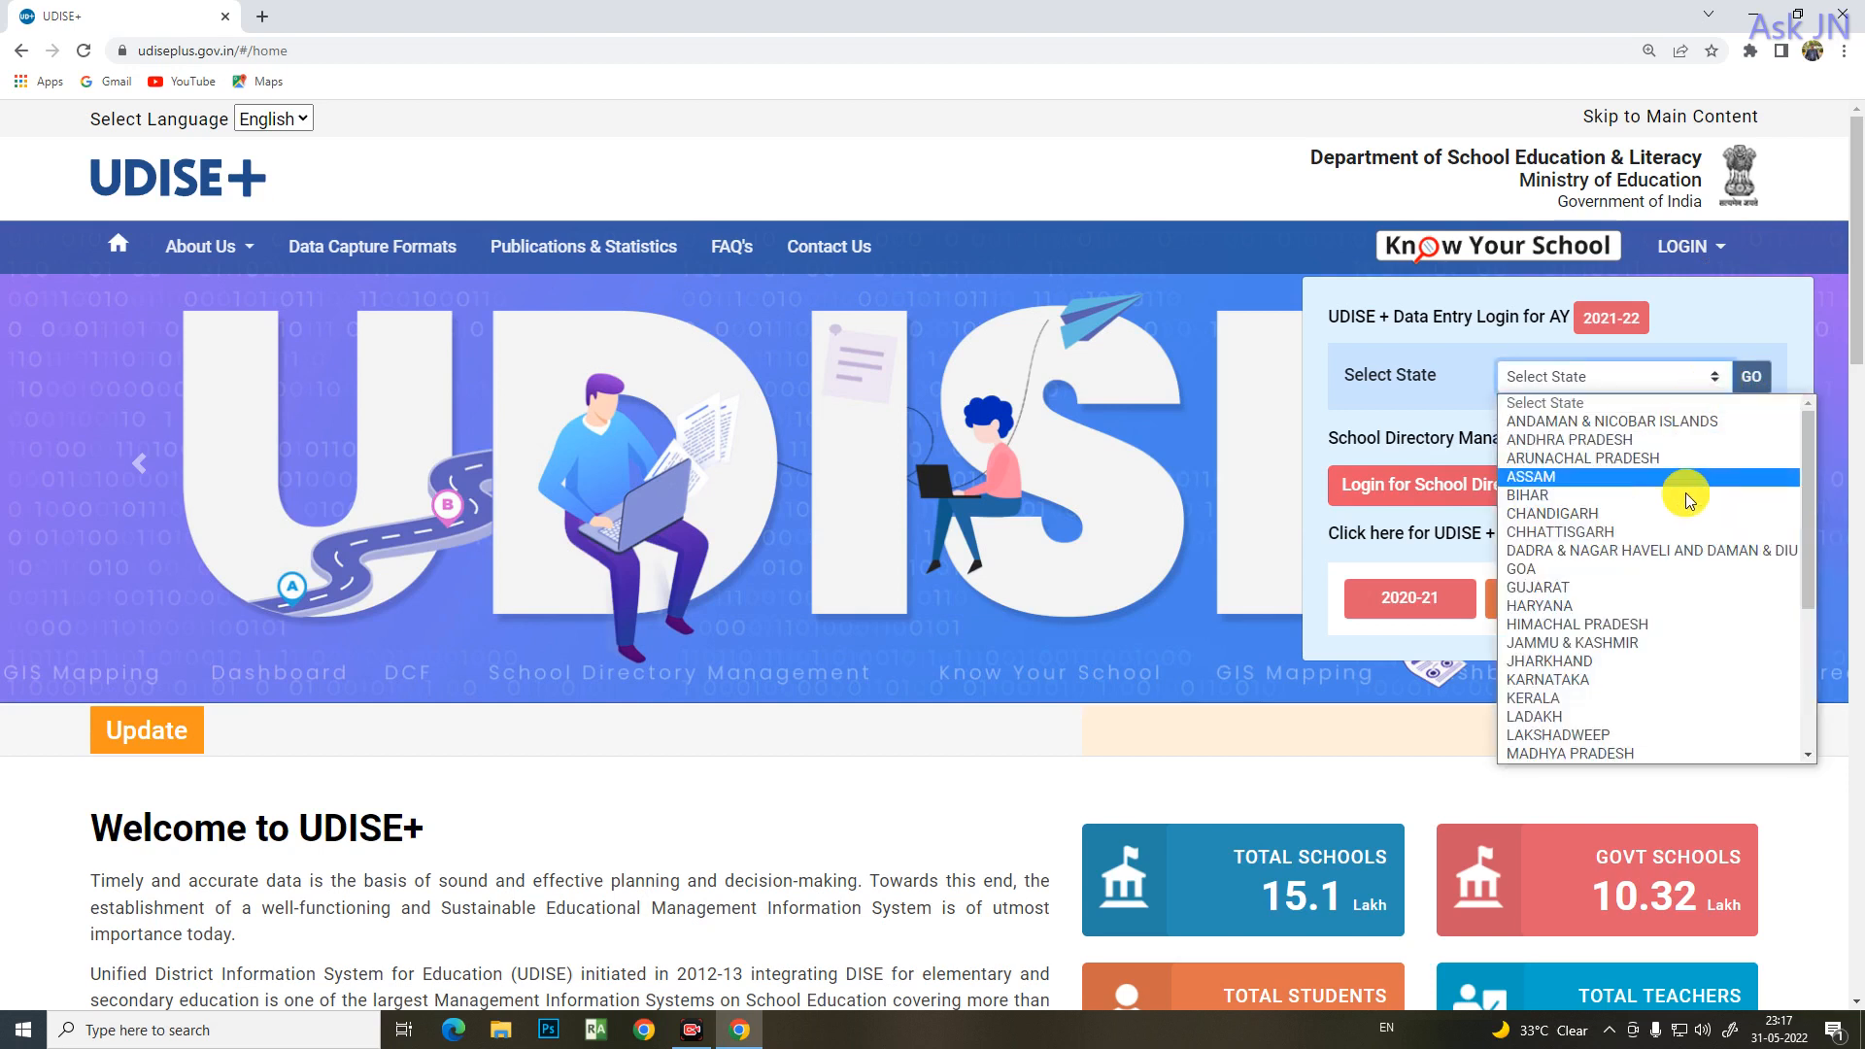
left_click(1661, 755)
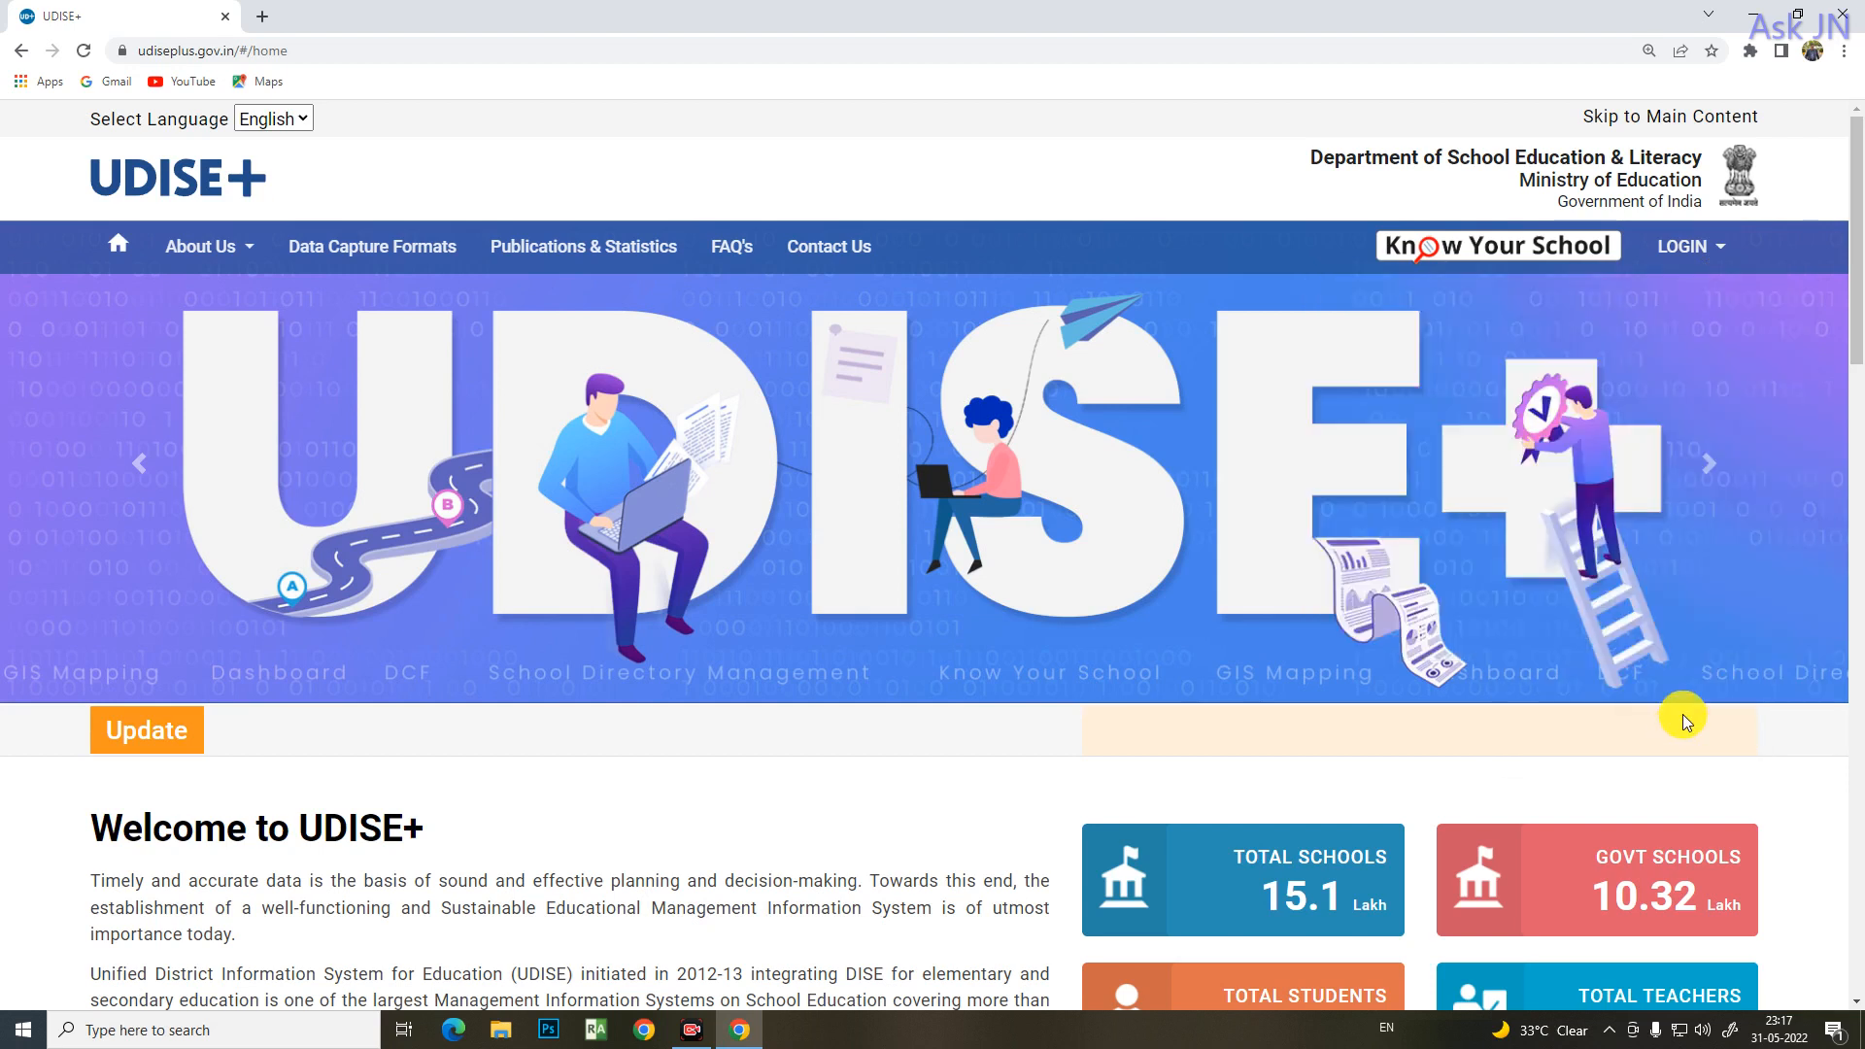
mouse_move(1715, 243)
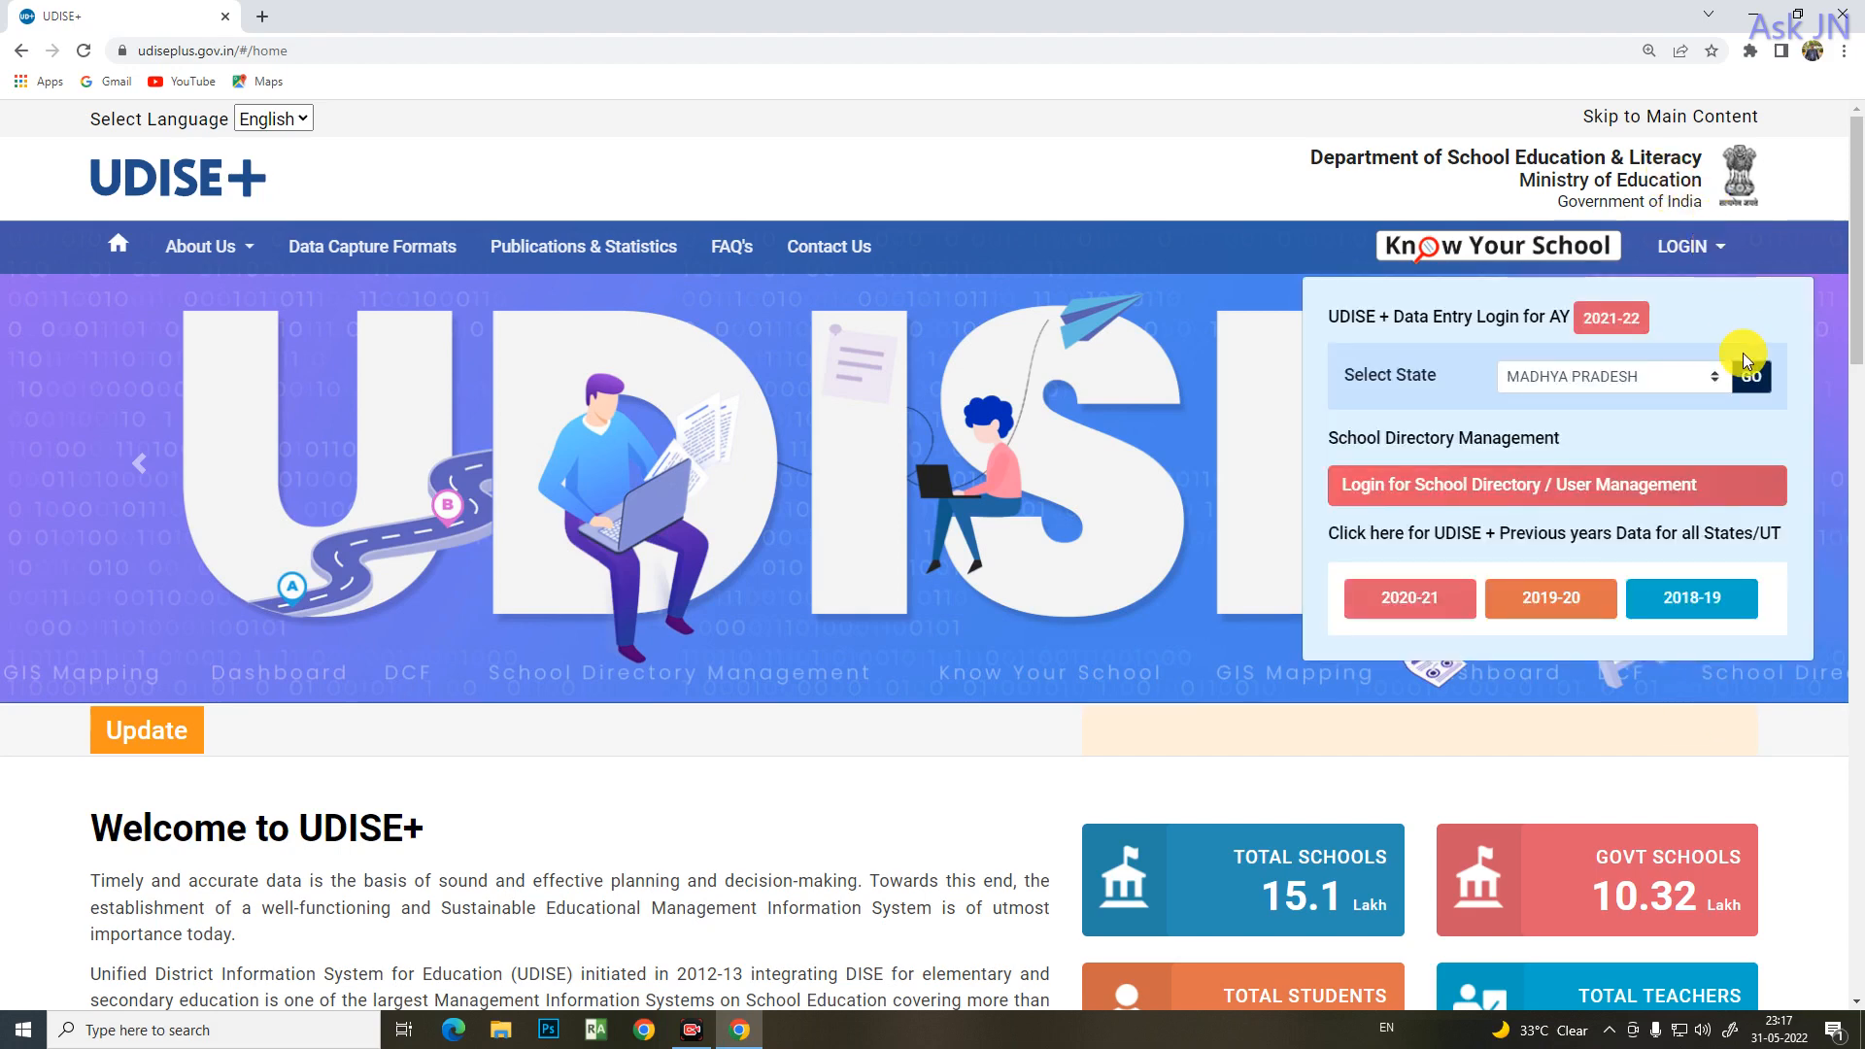
left_click(1752, 379)
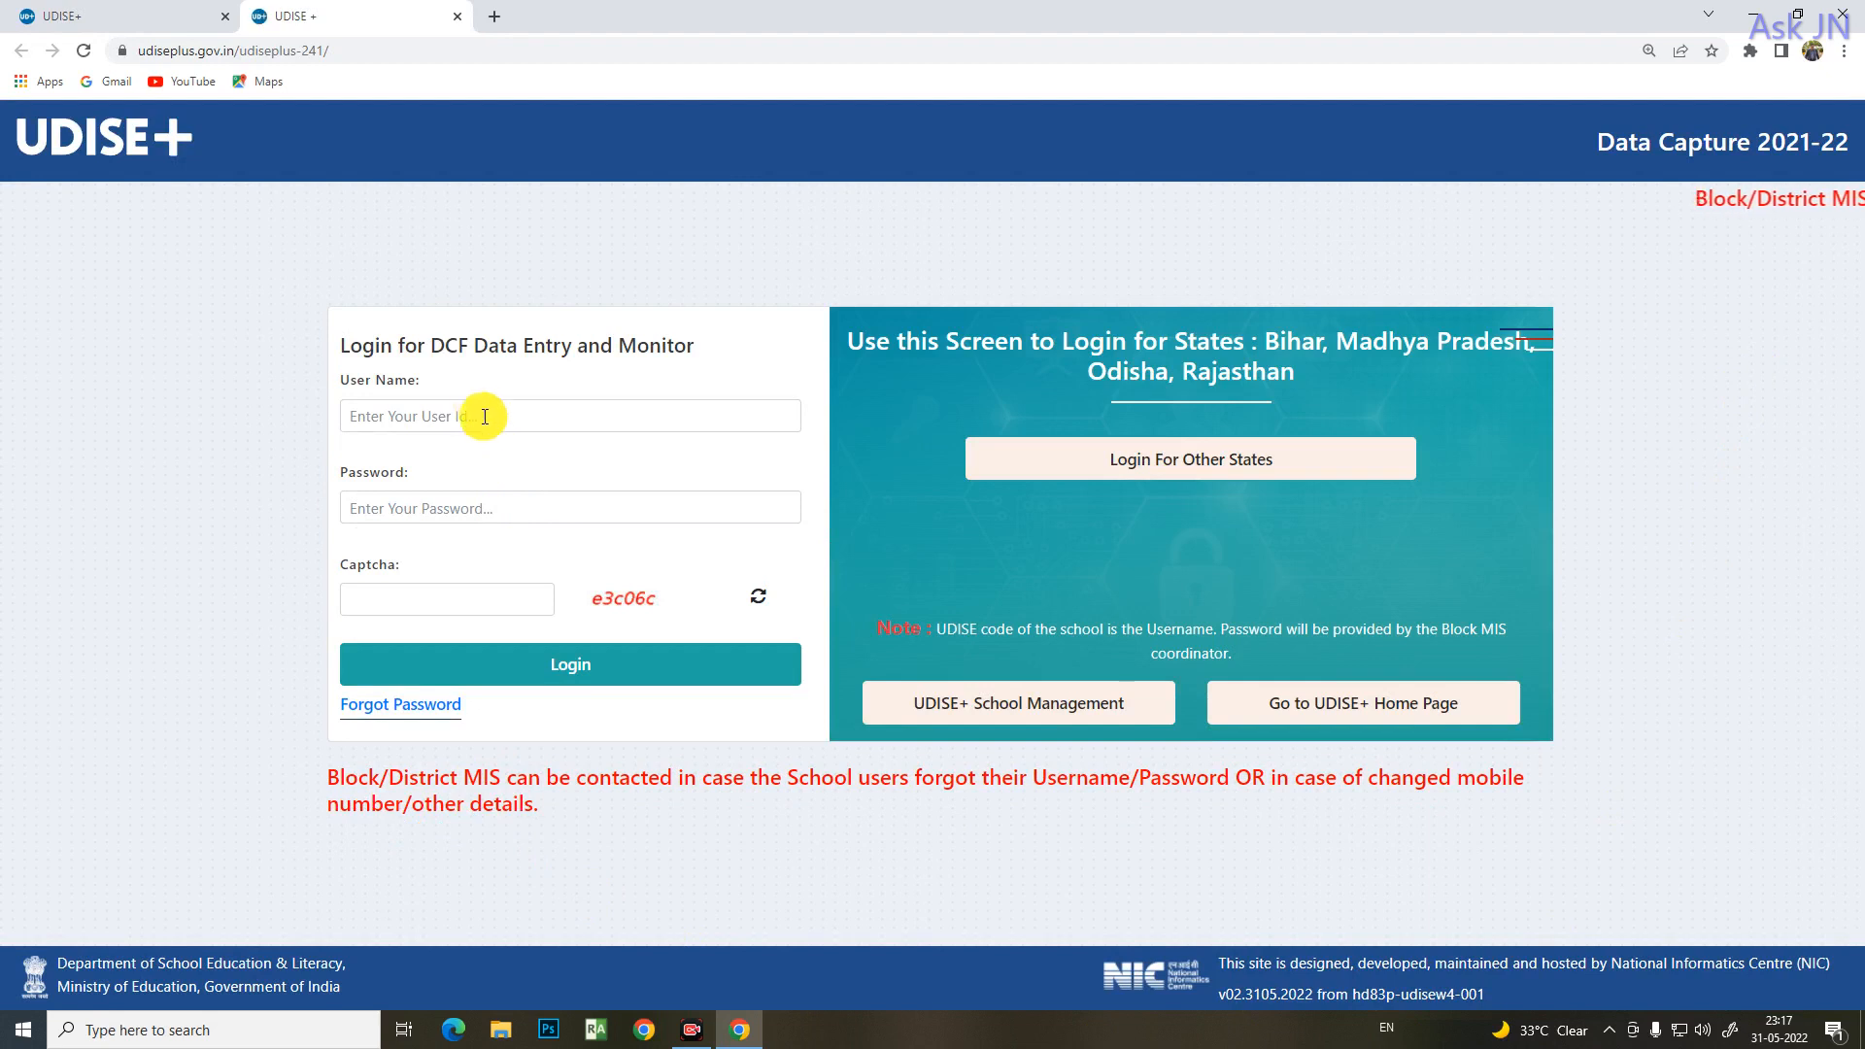
- Log in for DCF data entry with the school's user name, account password and captcha
left_click(461, 422)
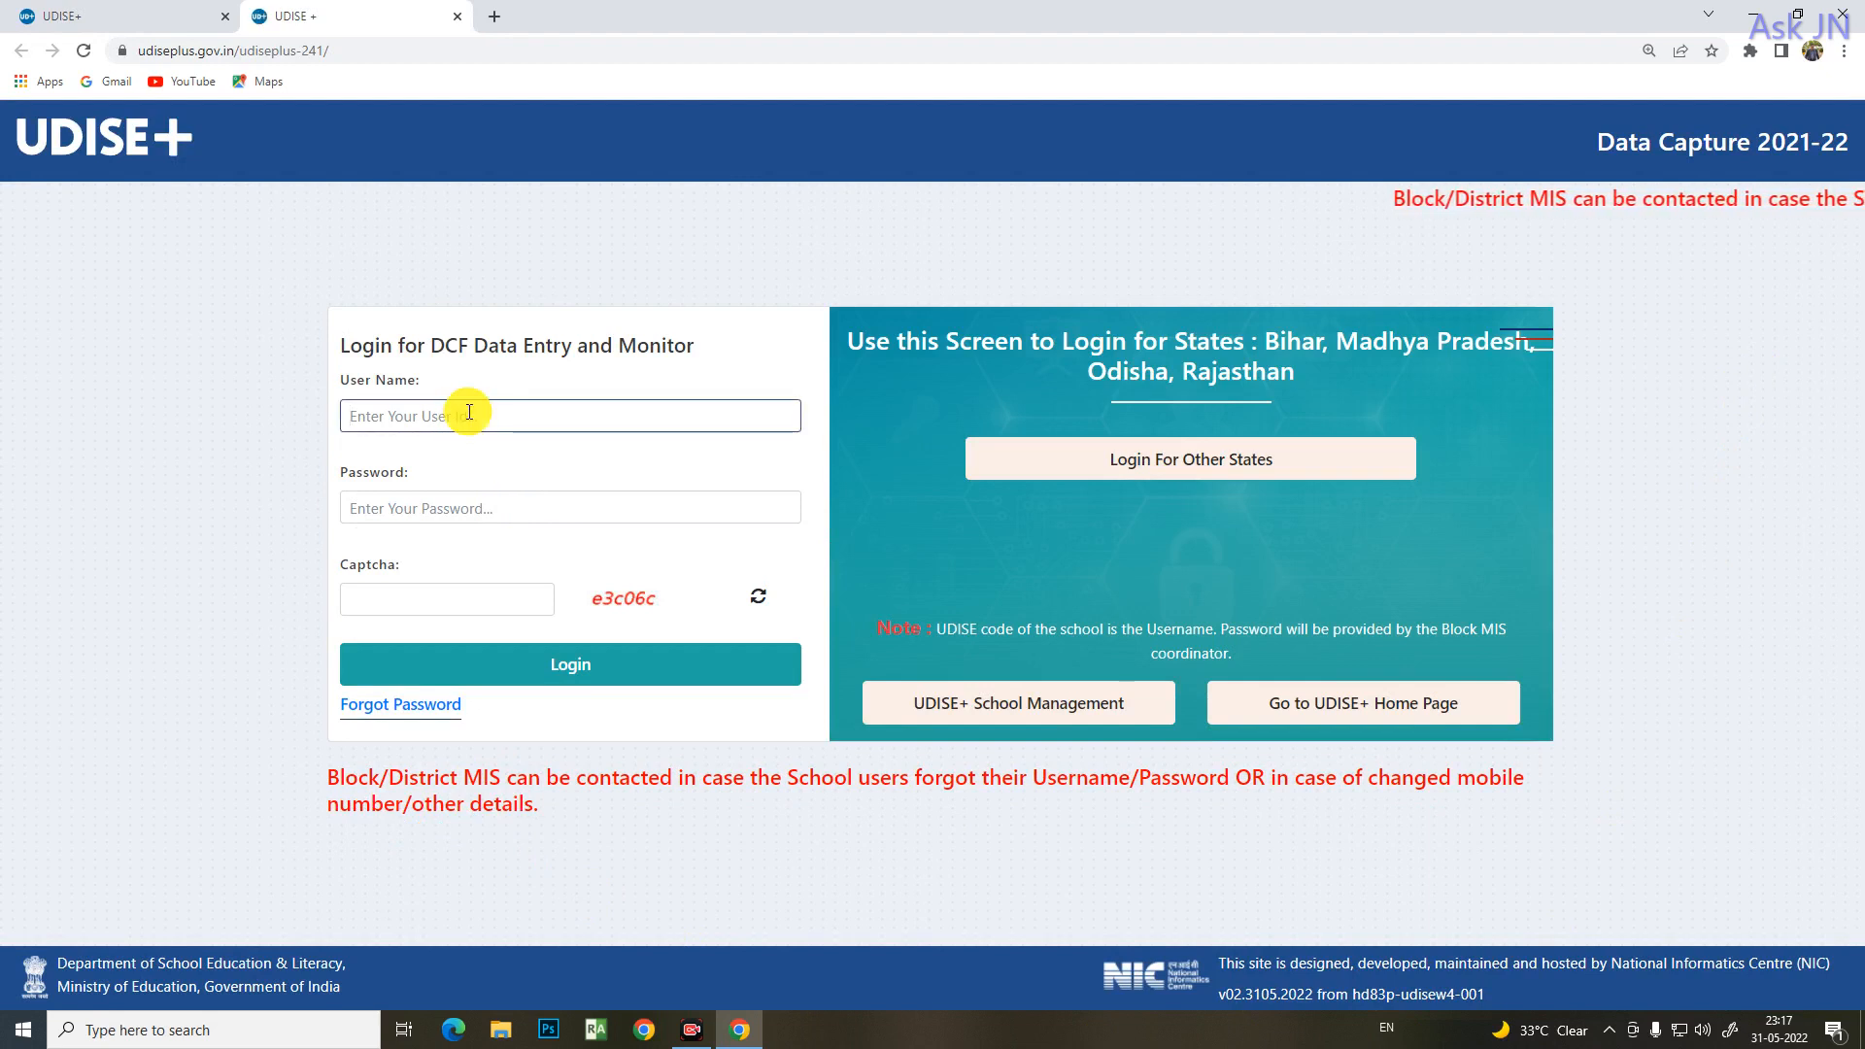
left_click(481, 506)
left_click(467, 604)
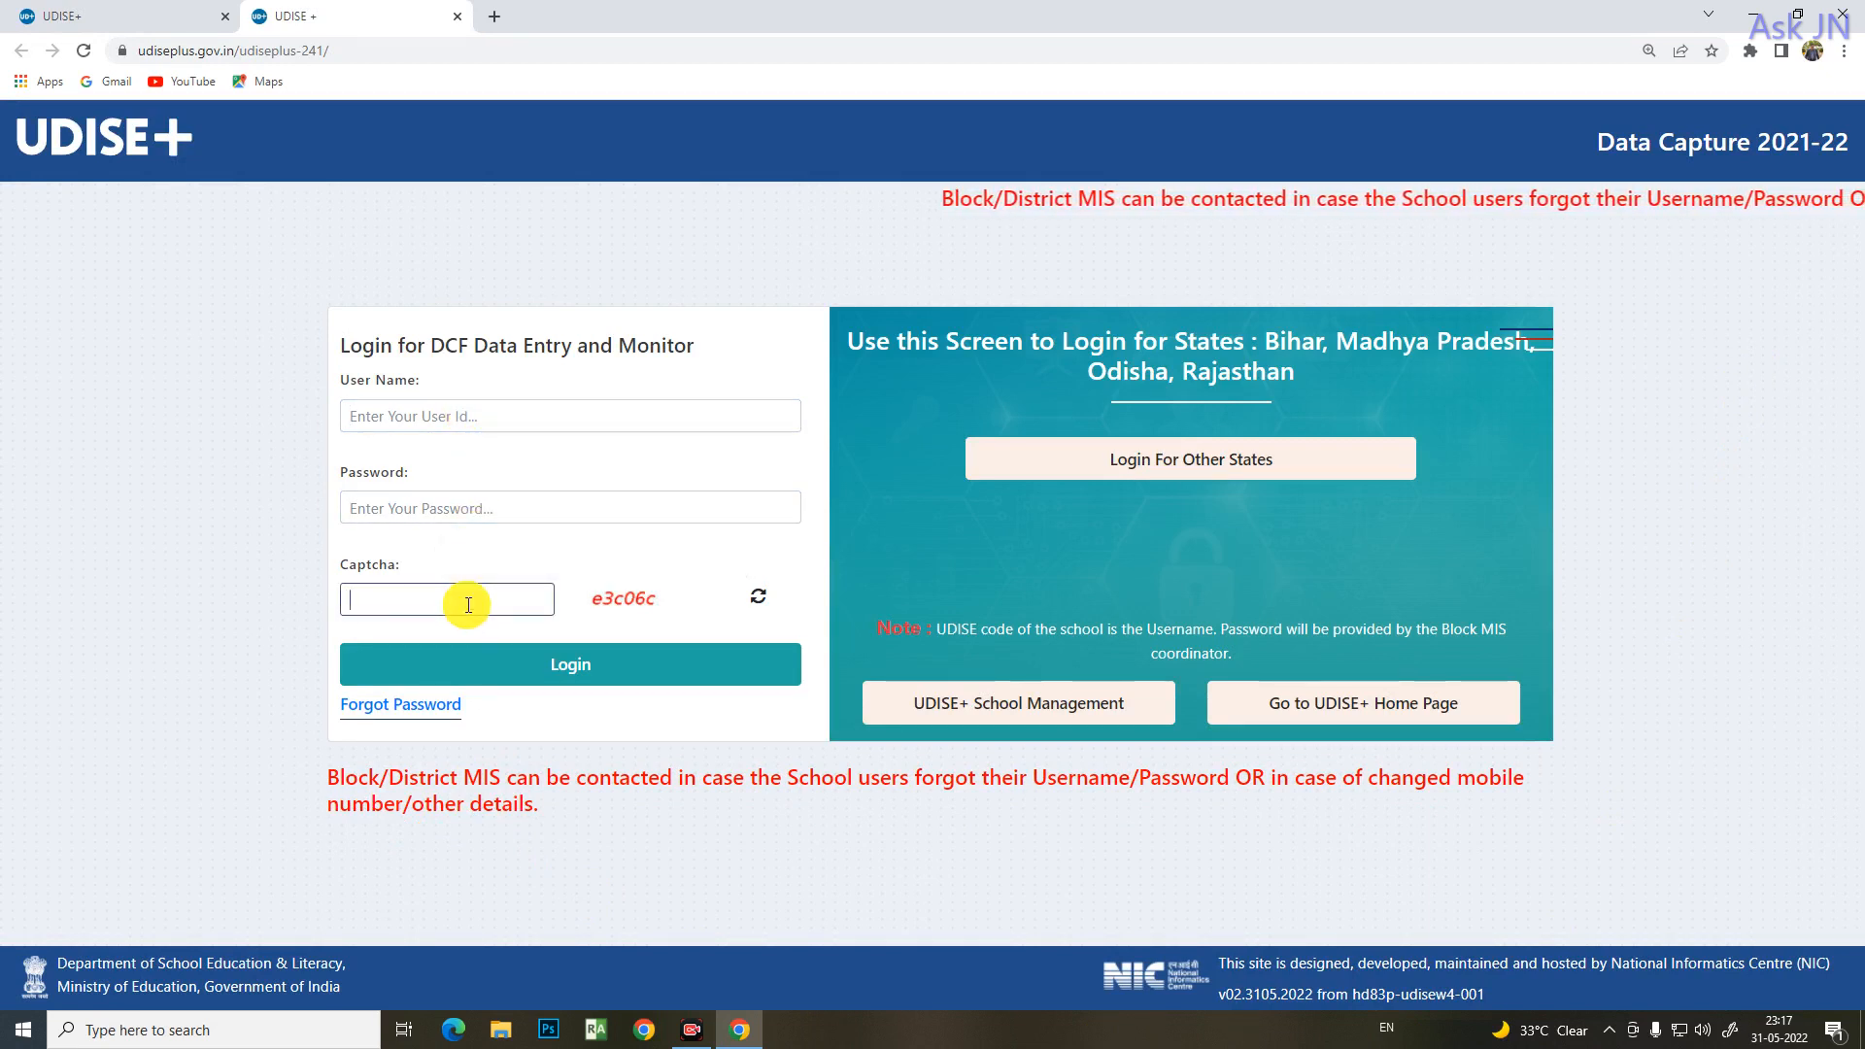
left_click(481, 517)
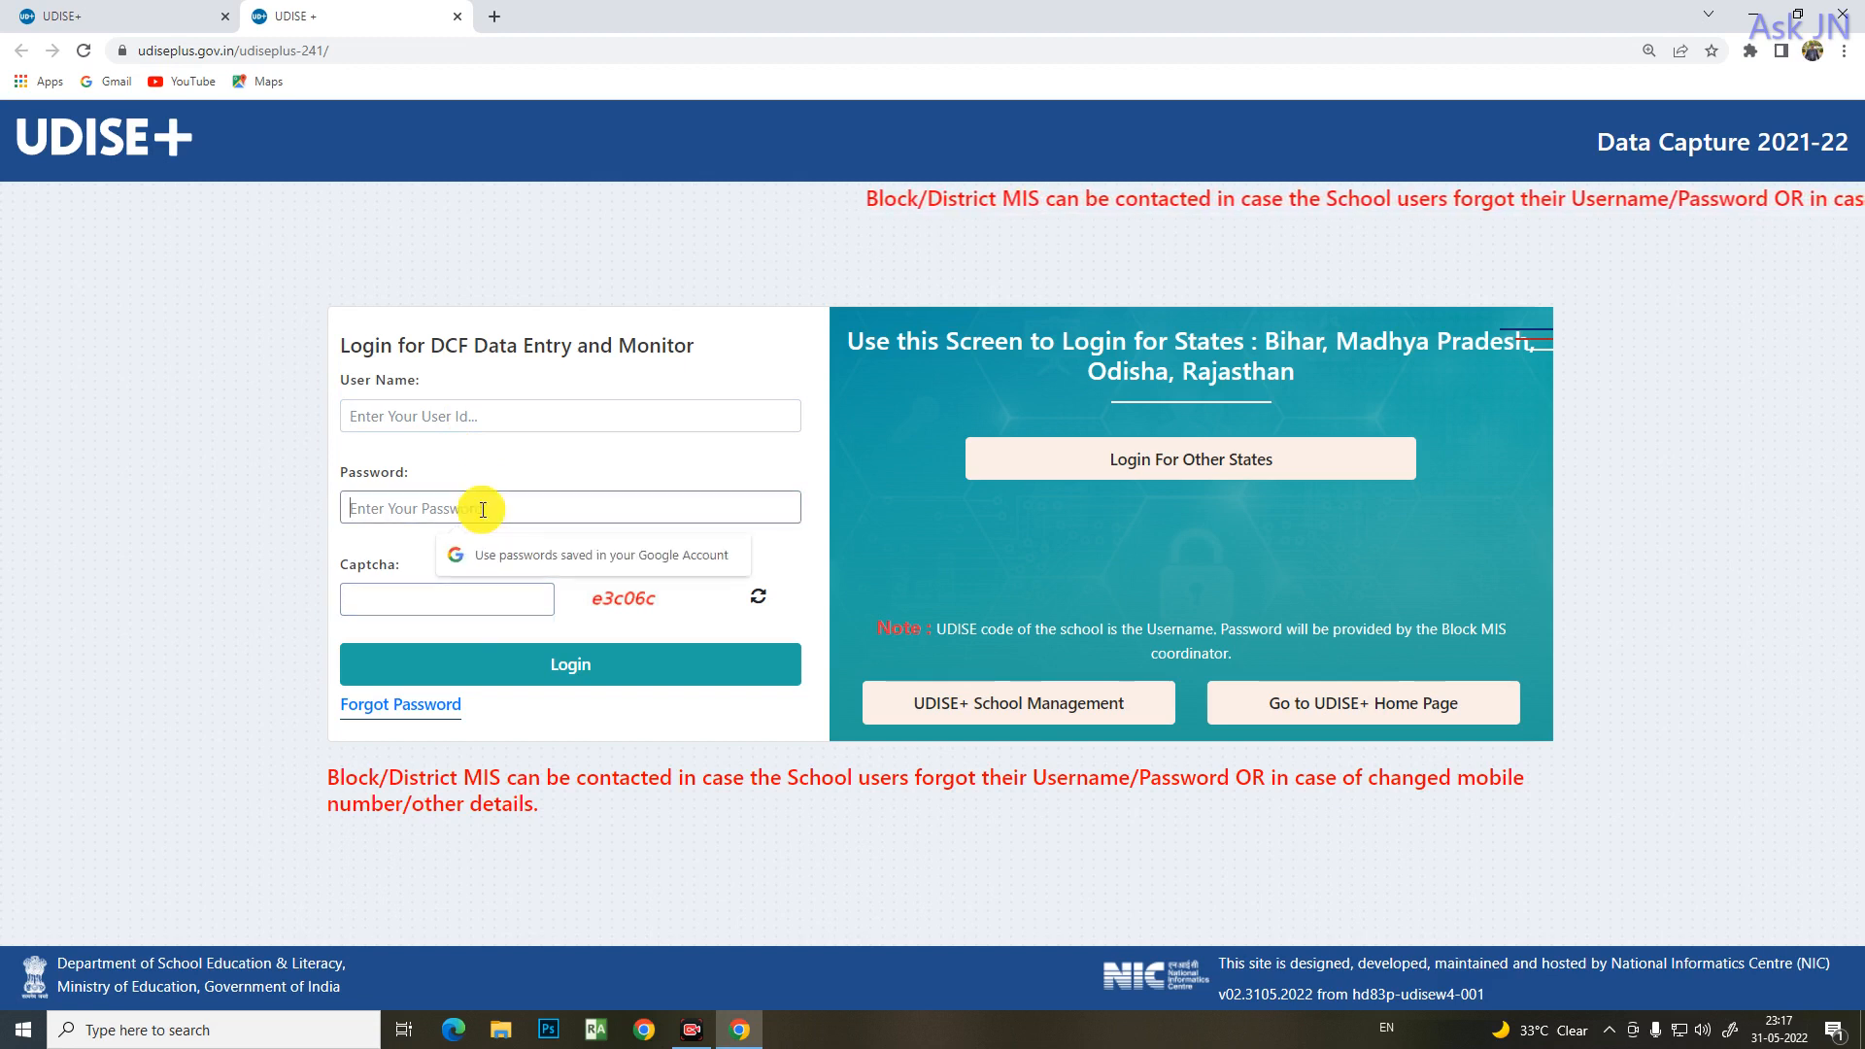
left_click(513, 413)
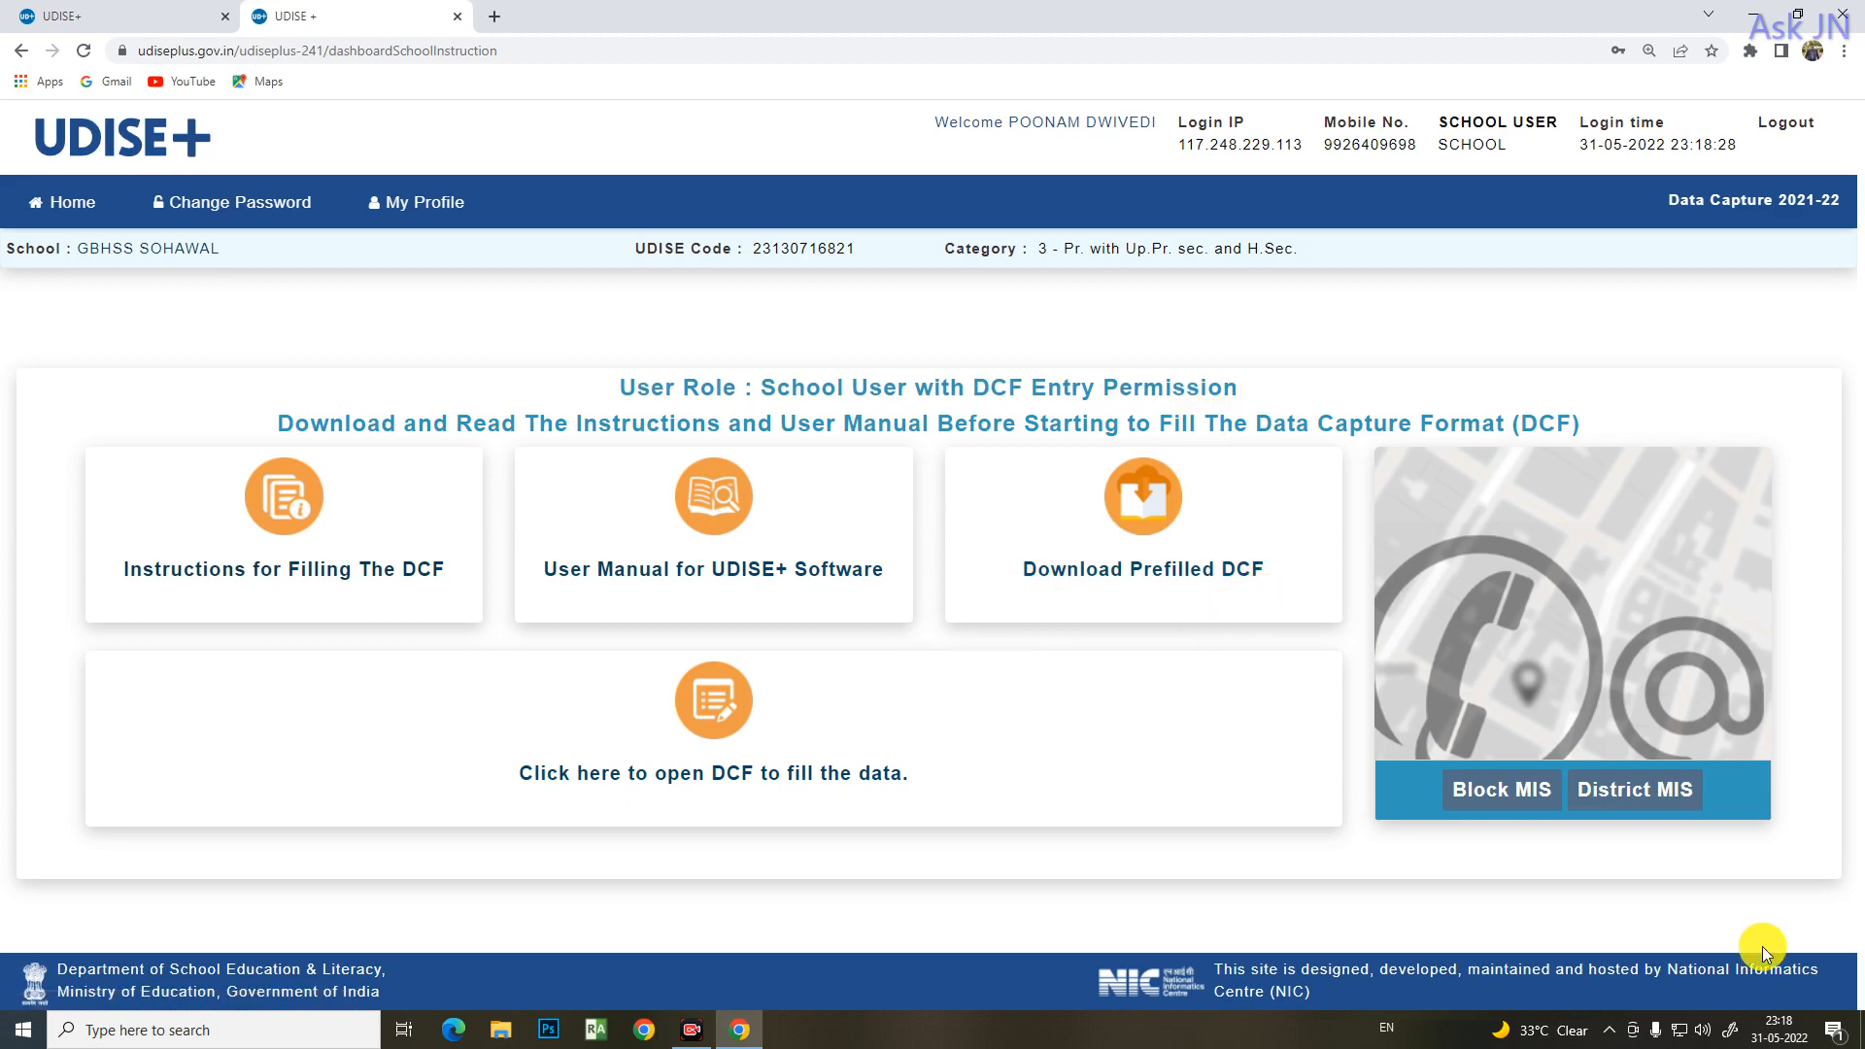
- View the Block MIS and District MIS contact information, closing each info window
left_click(1511, 789)
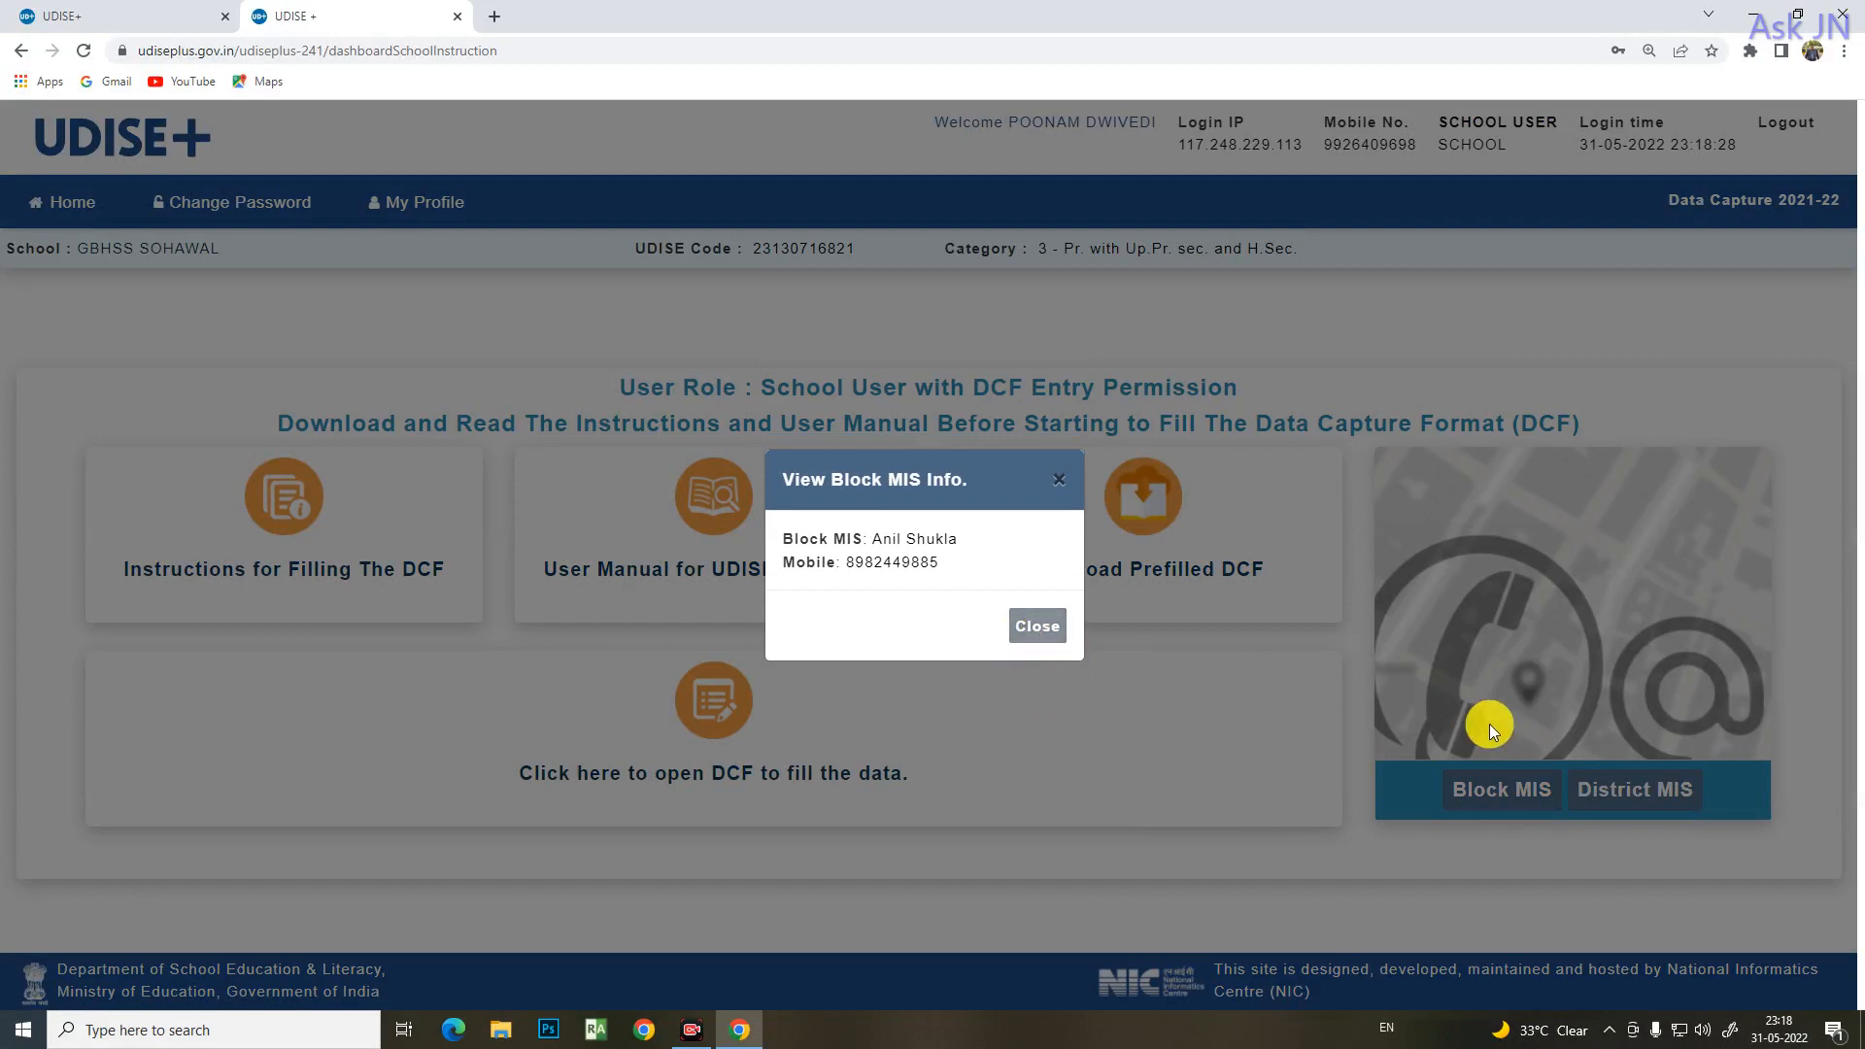
left_click(1038, 630)
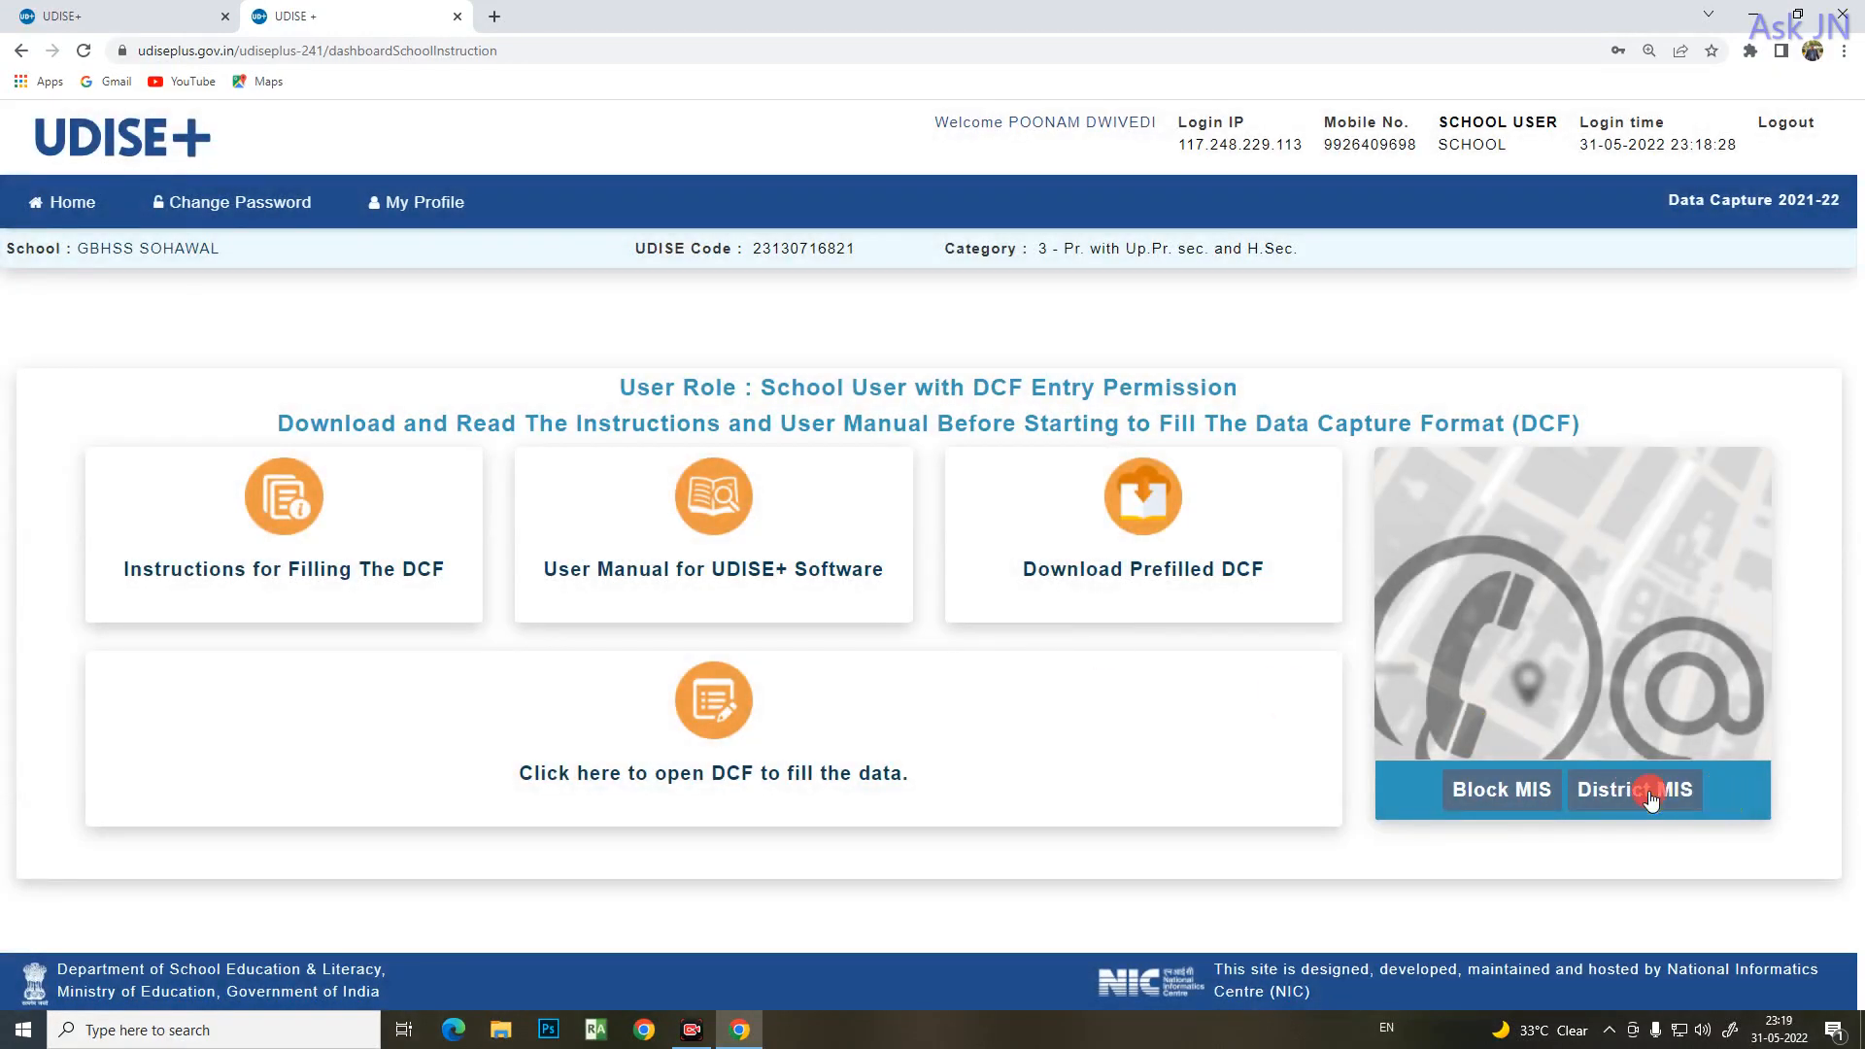
left_click(1656, 787)
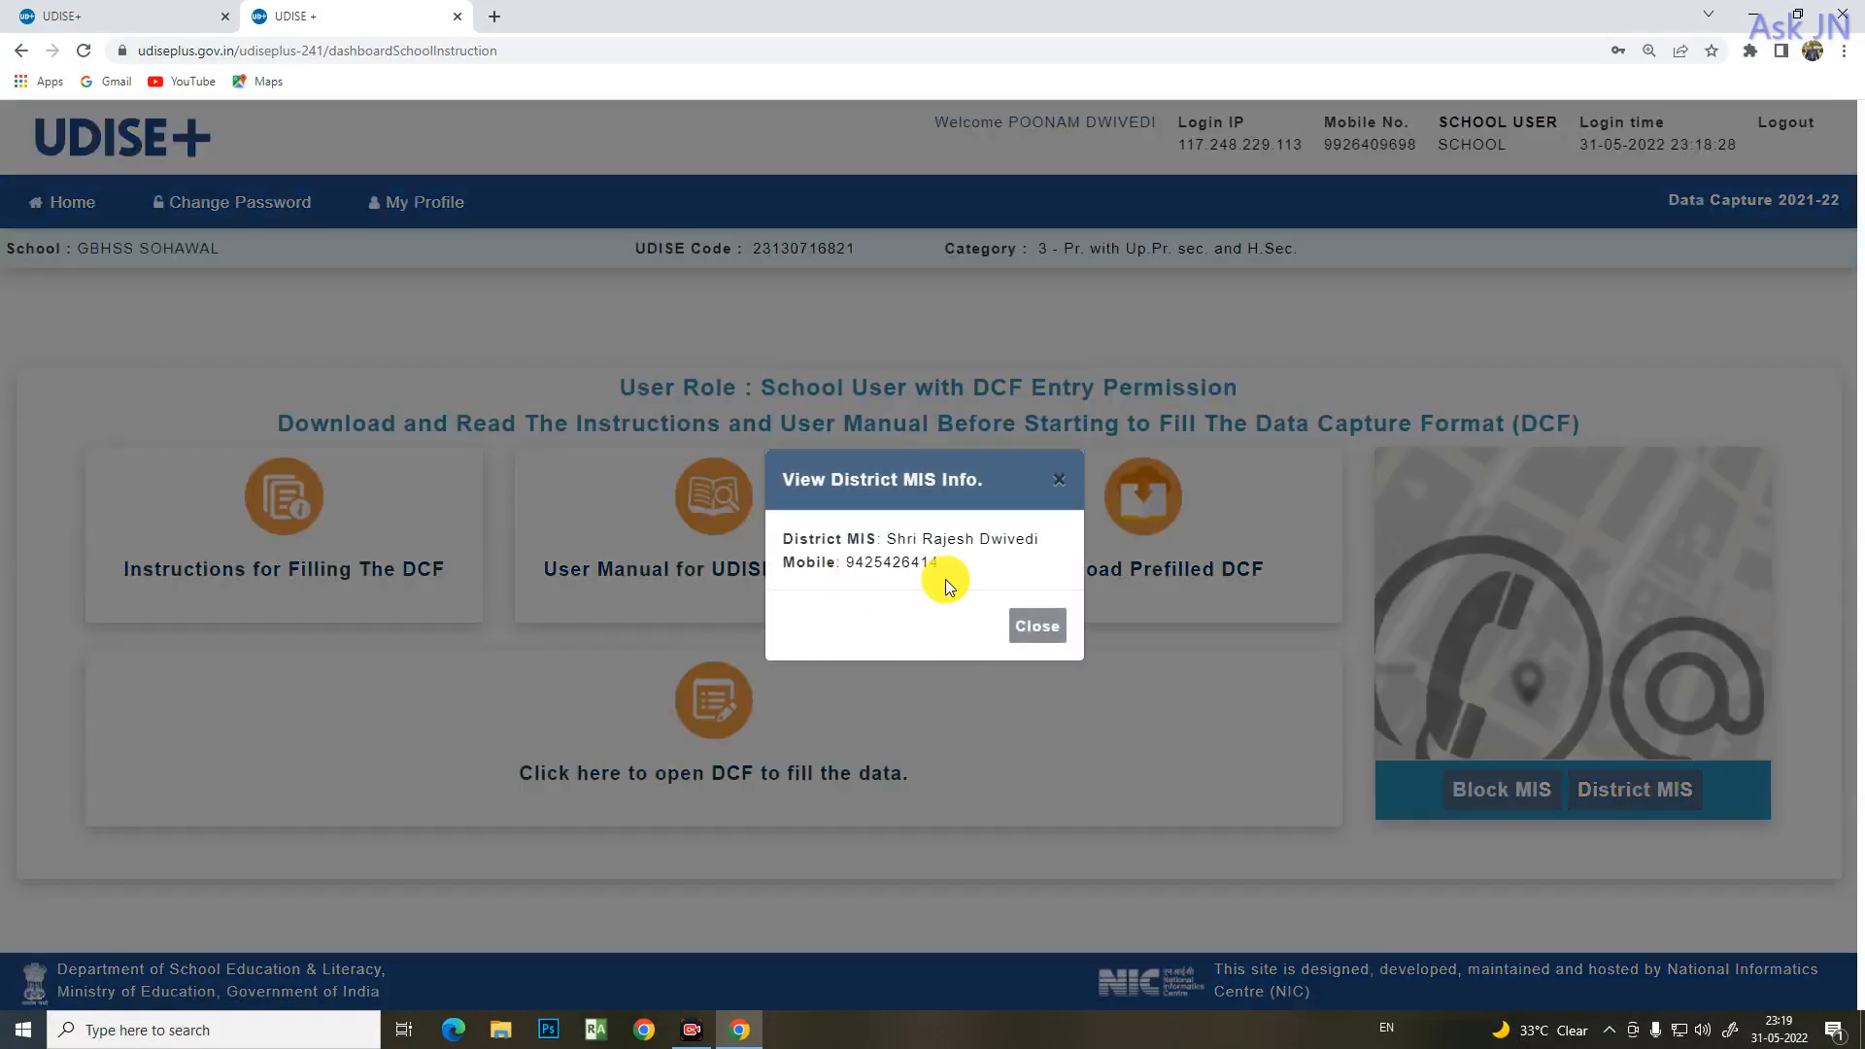
left_click(1042, 627)
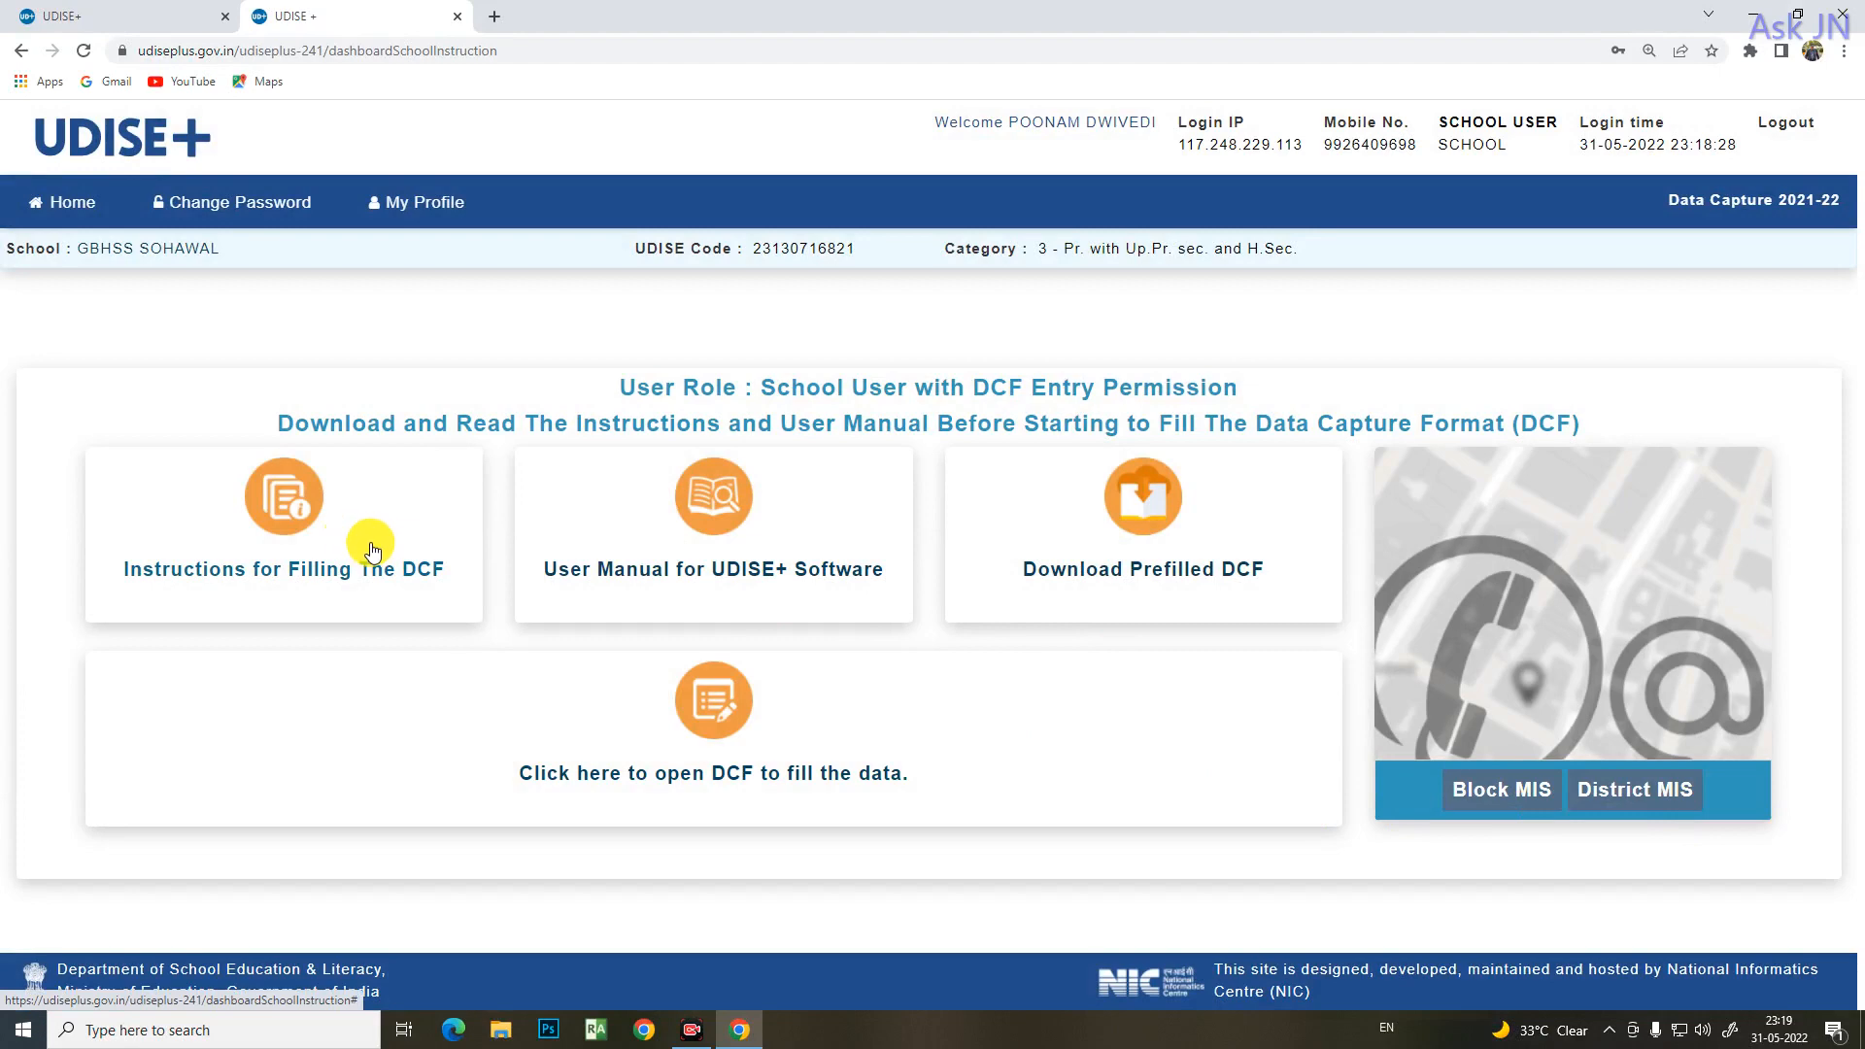
left_click(375, 653)
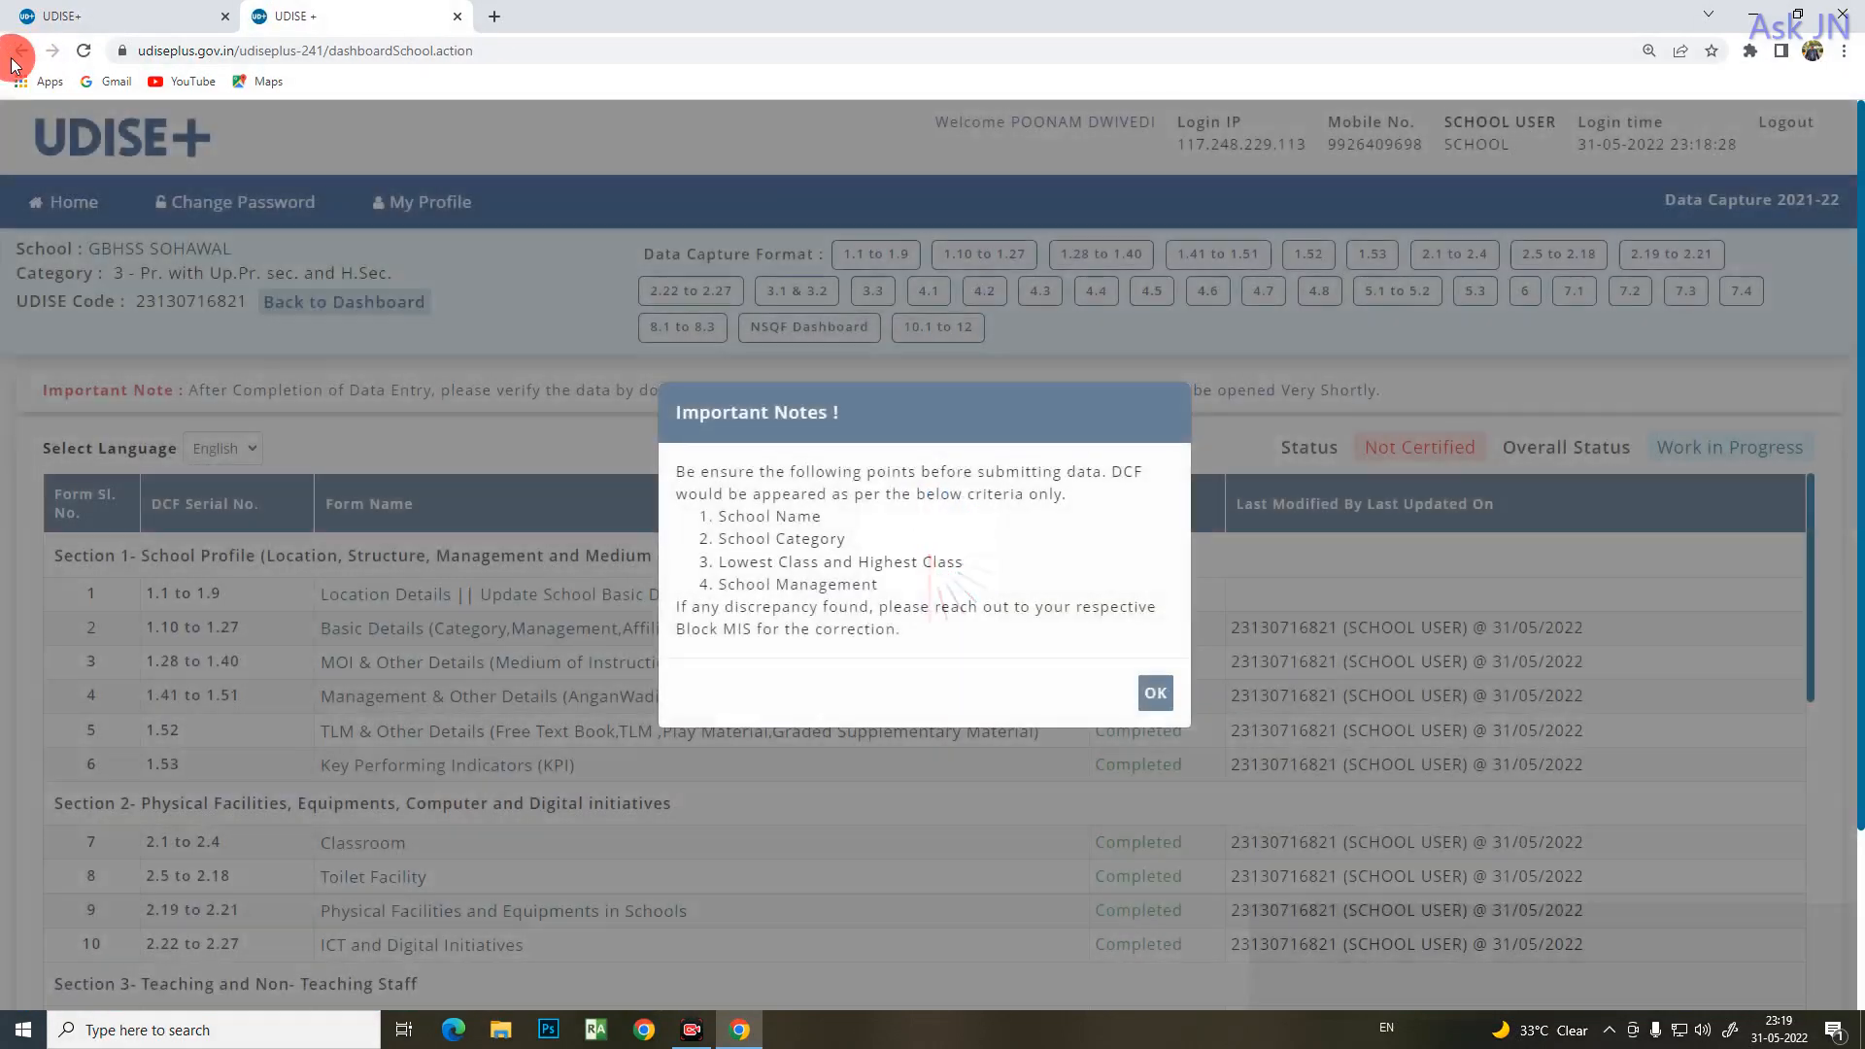
left_click(21, 50)
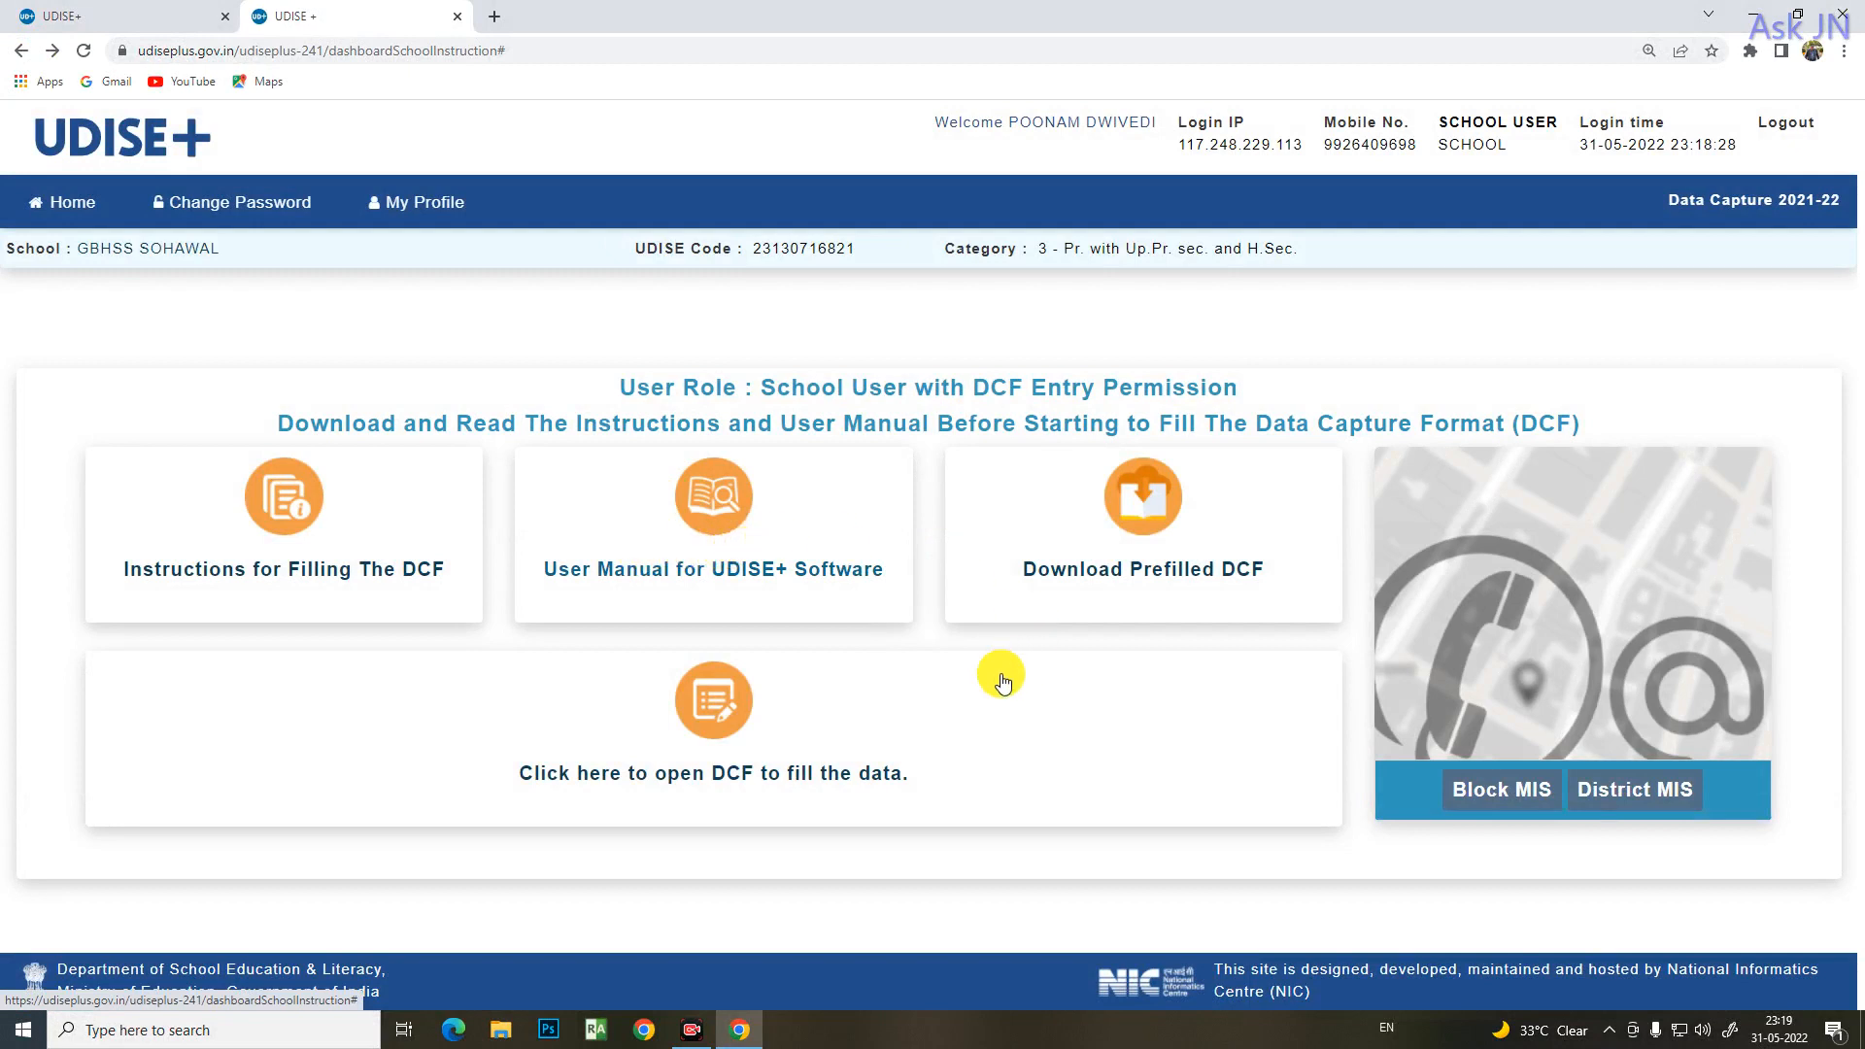
double_click(929, 551)
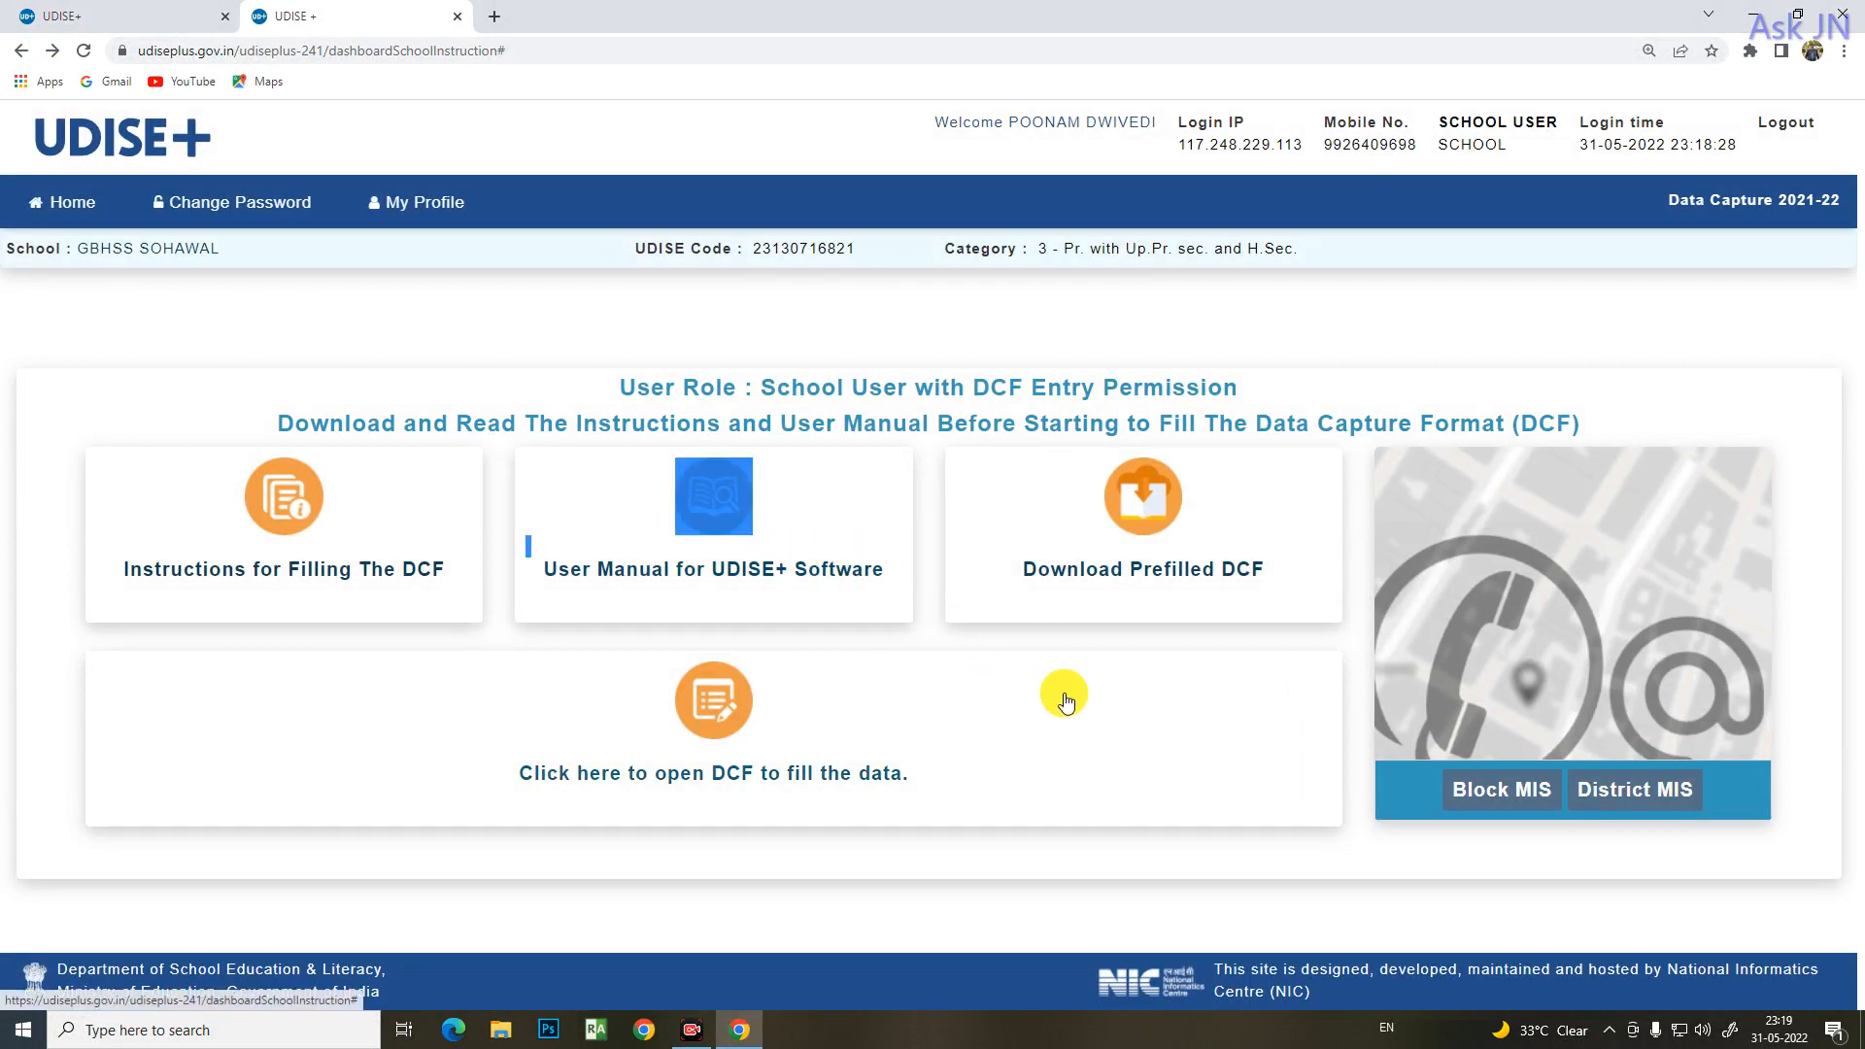
double_click(1228, 637)
left_click(1228, 637)
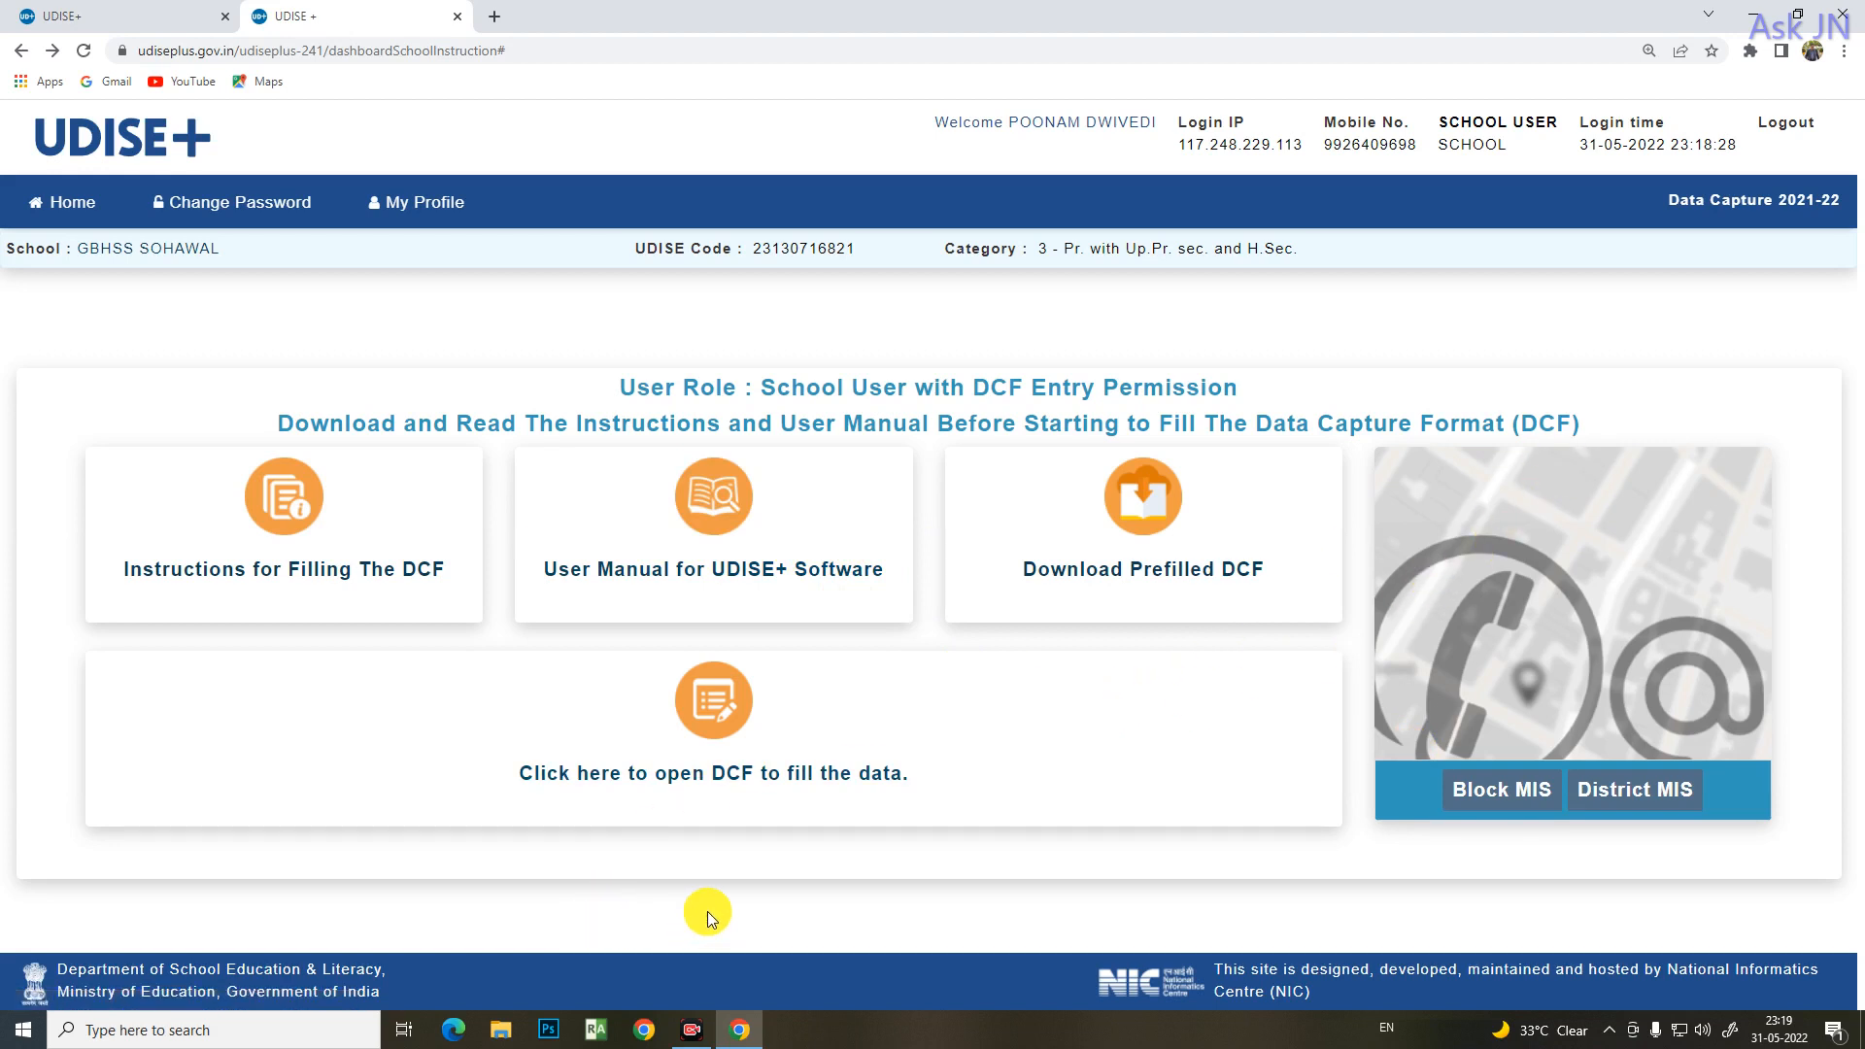
- Open the DCF for filling in data, dismiss the important notes and look through the form list
left_click(730, 710)
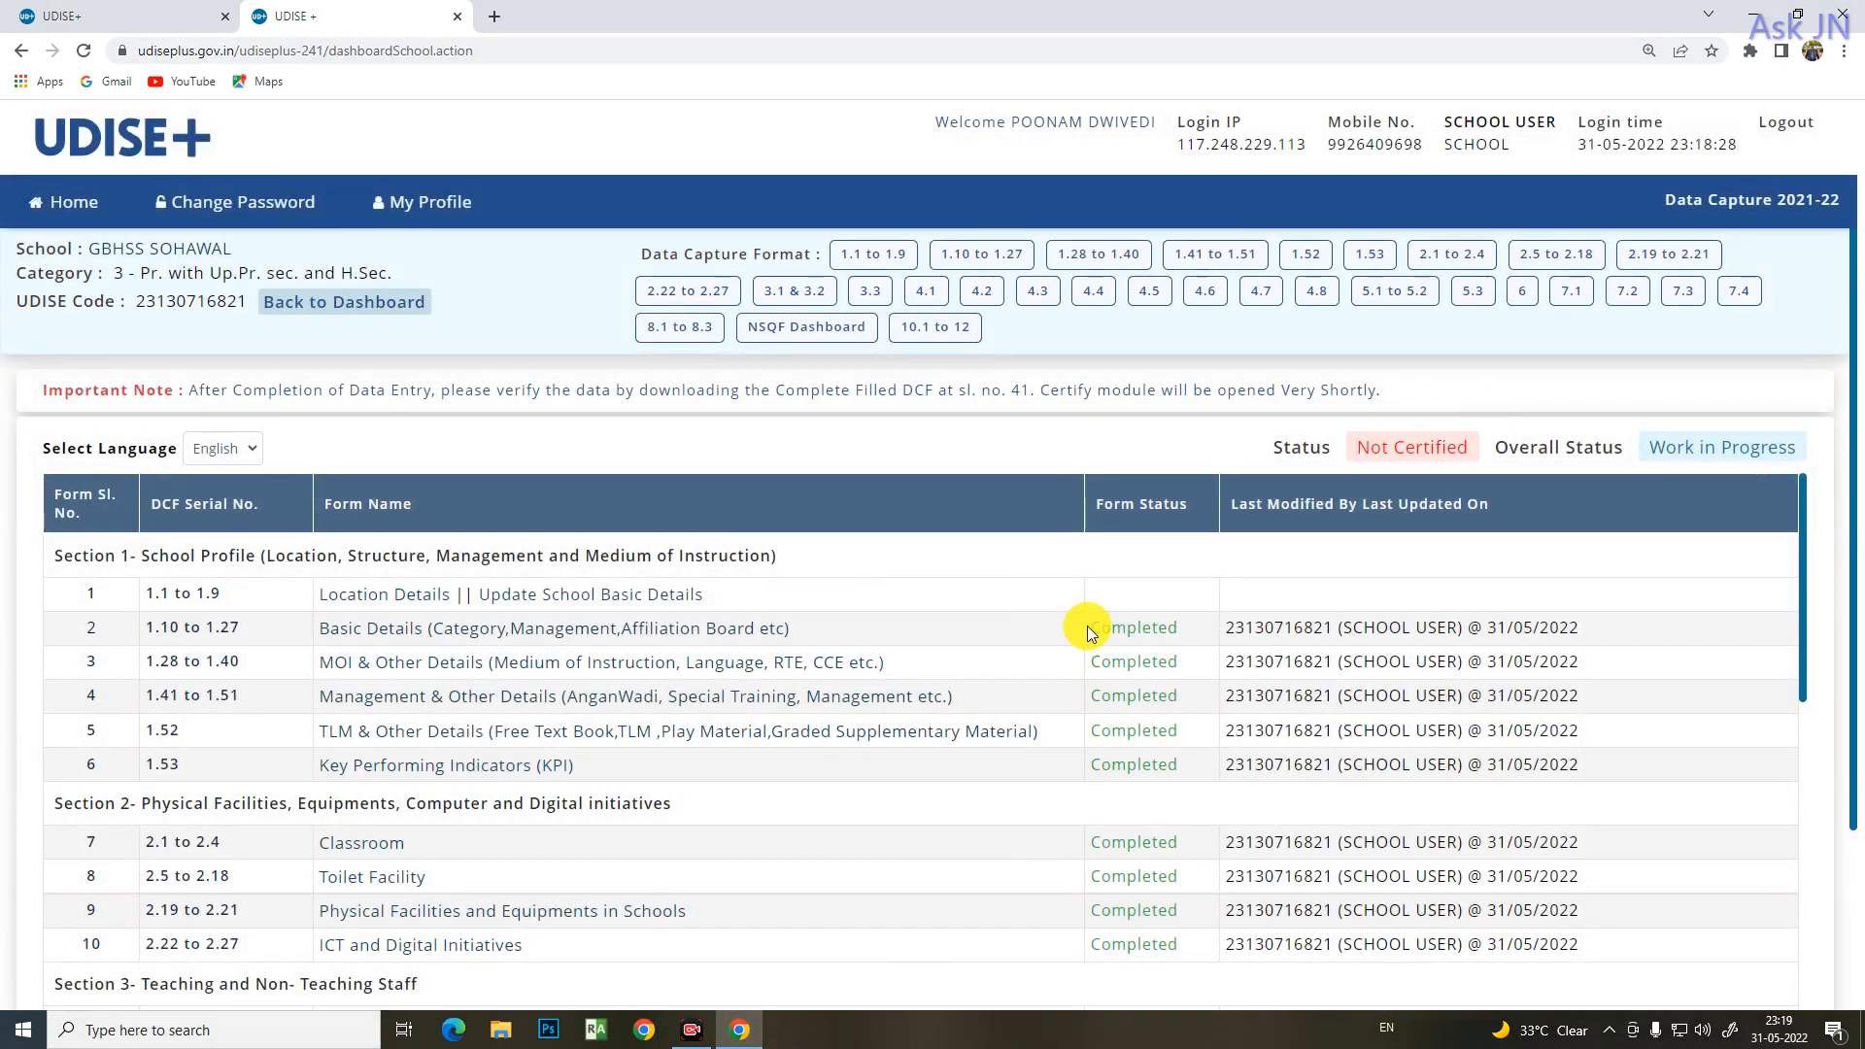
scroll(1066, 596, "down", 12)
scroll(1066, 603, "up", 12)
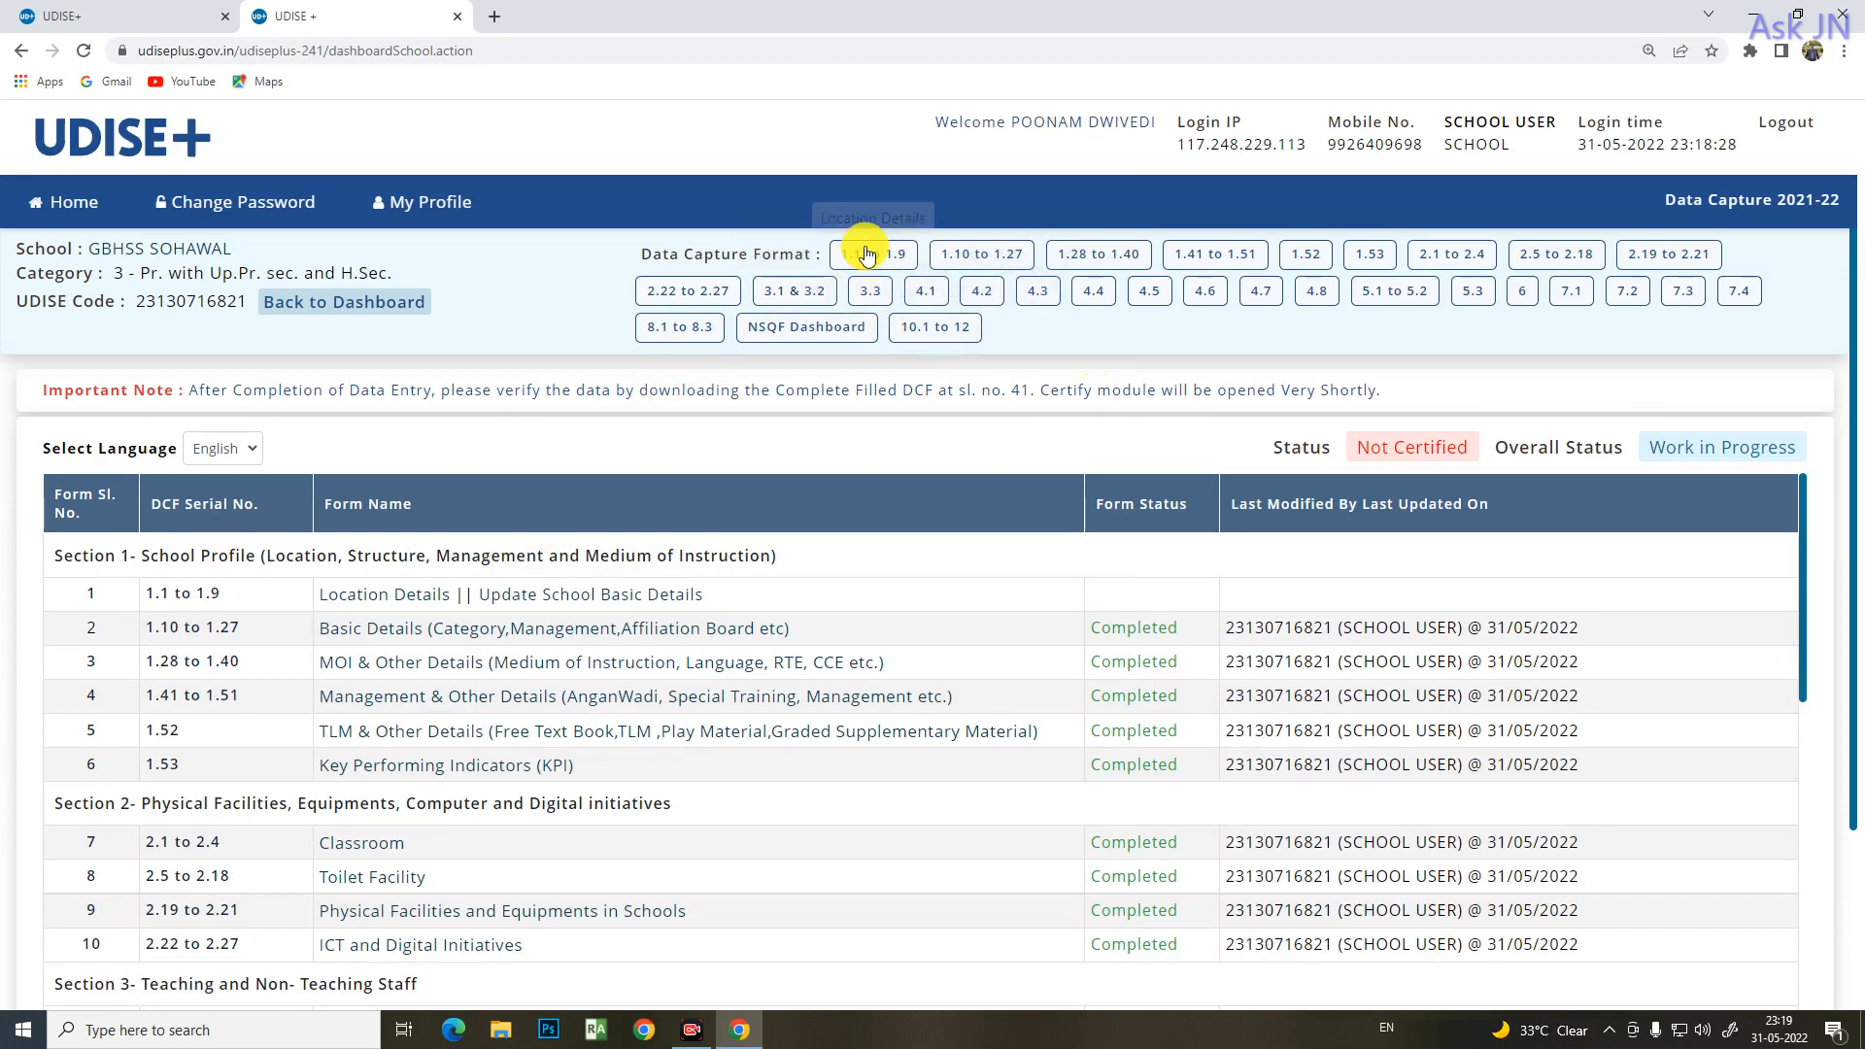
- Look through forms 1.10 to 1.27, 1.28 to 1.40, 1.41 to 1.51, 1.52 and 1.1 to 1.9, and return to the form list
left_click(981, 256)
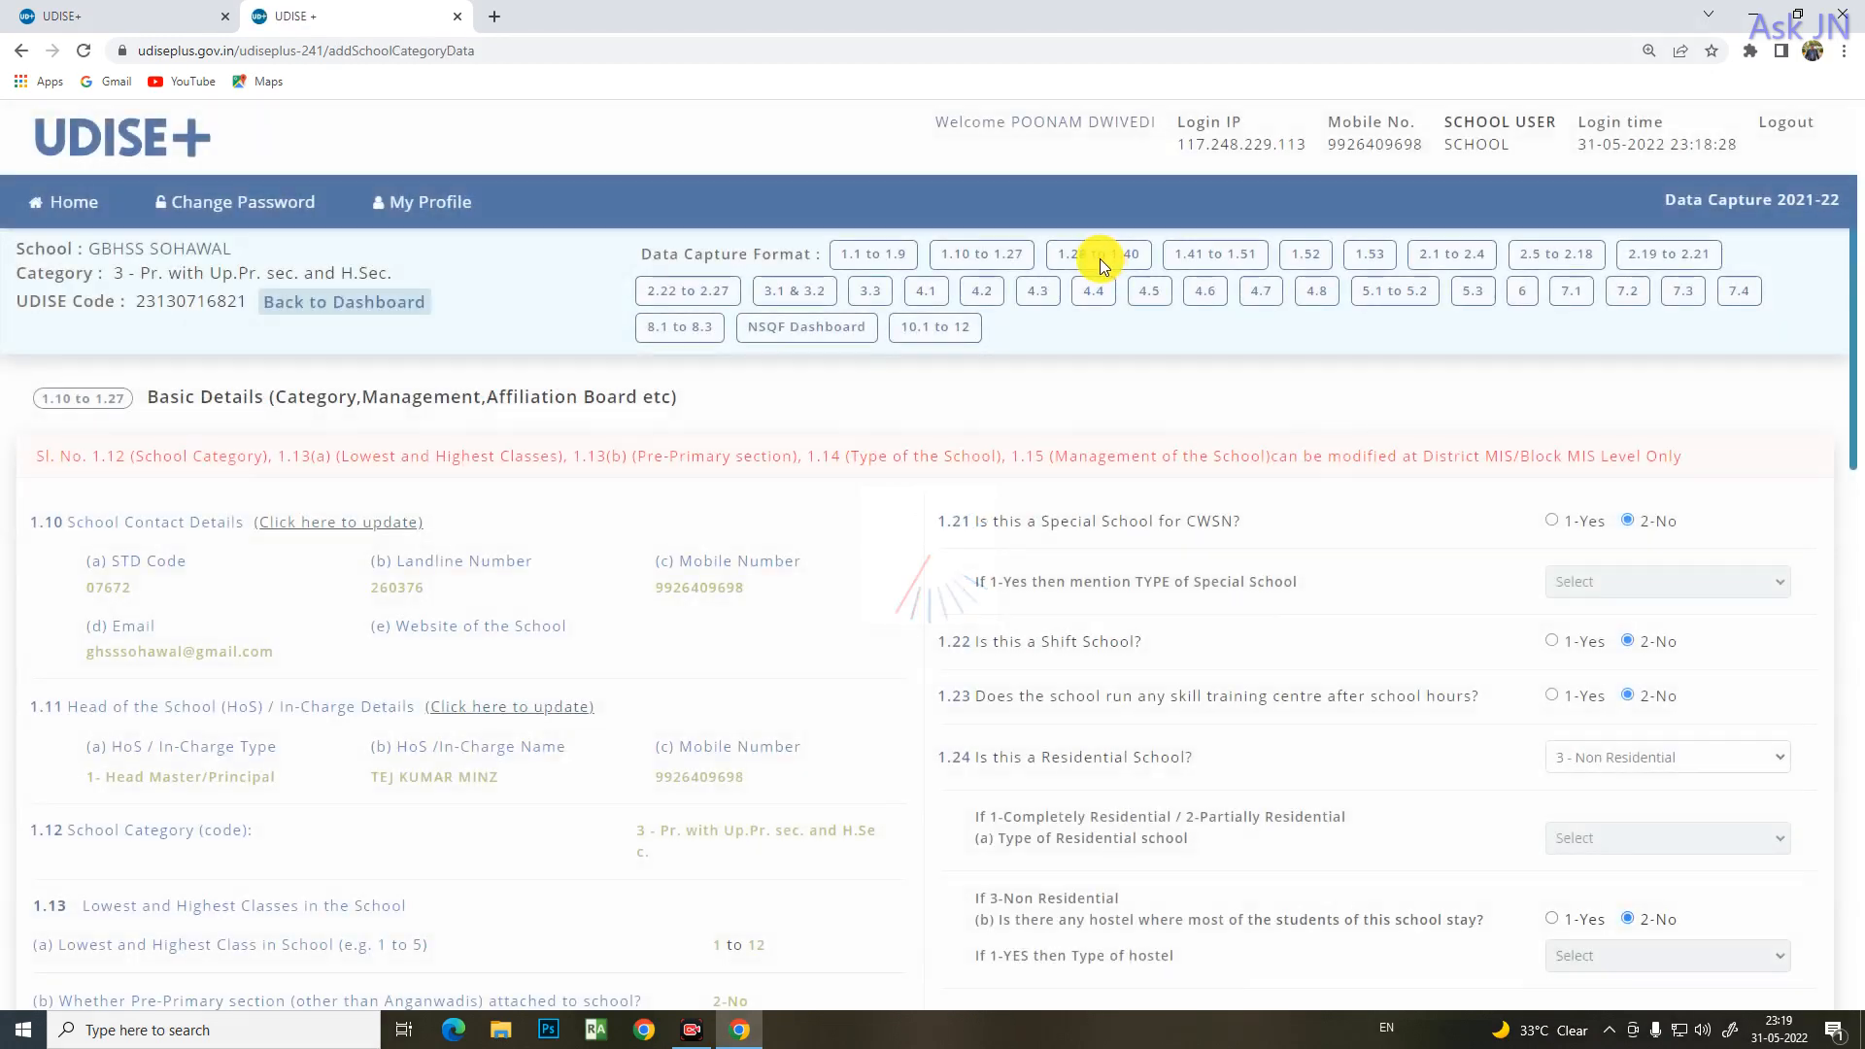
left_click(1100, 258)
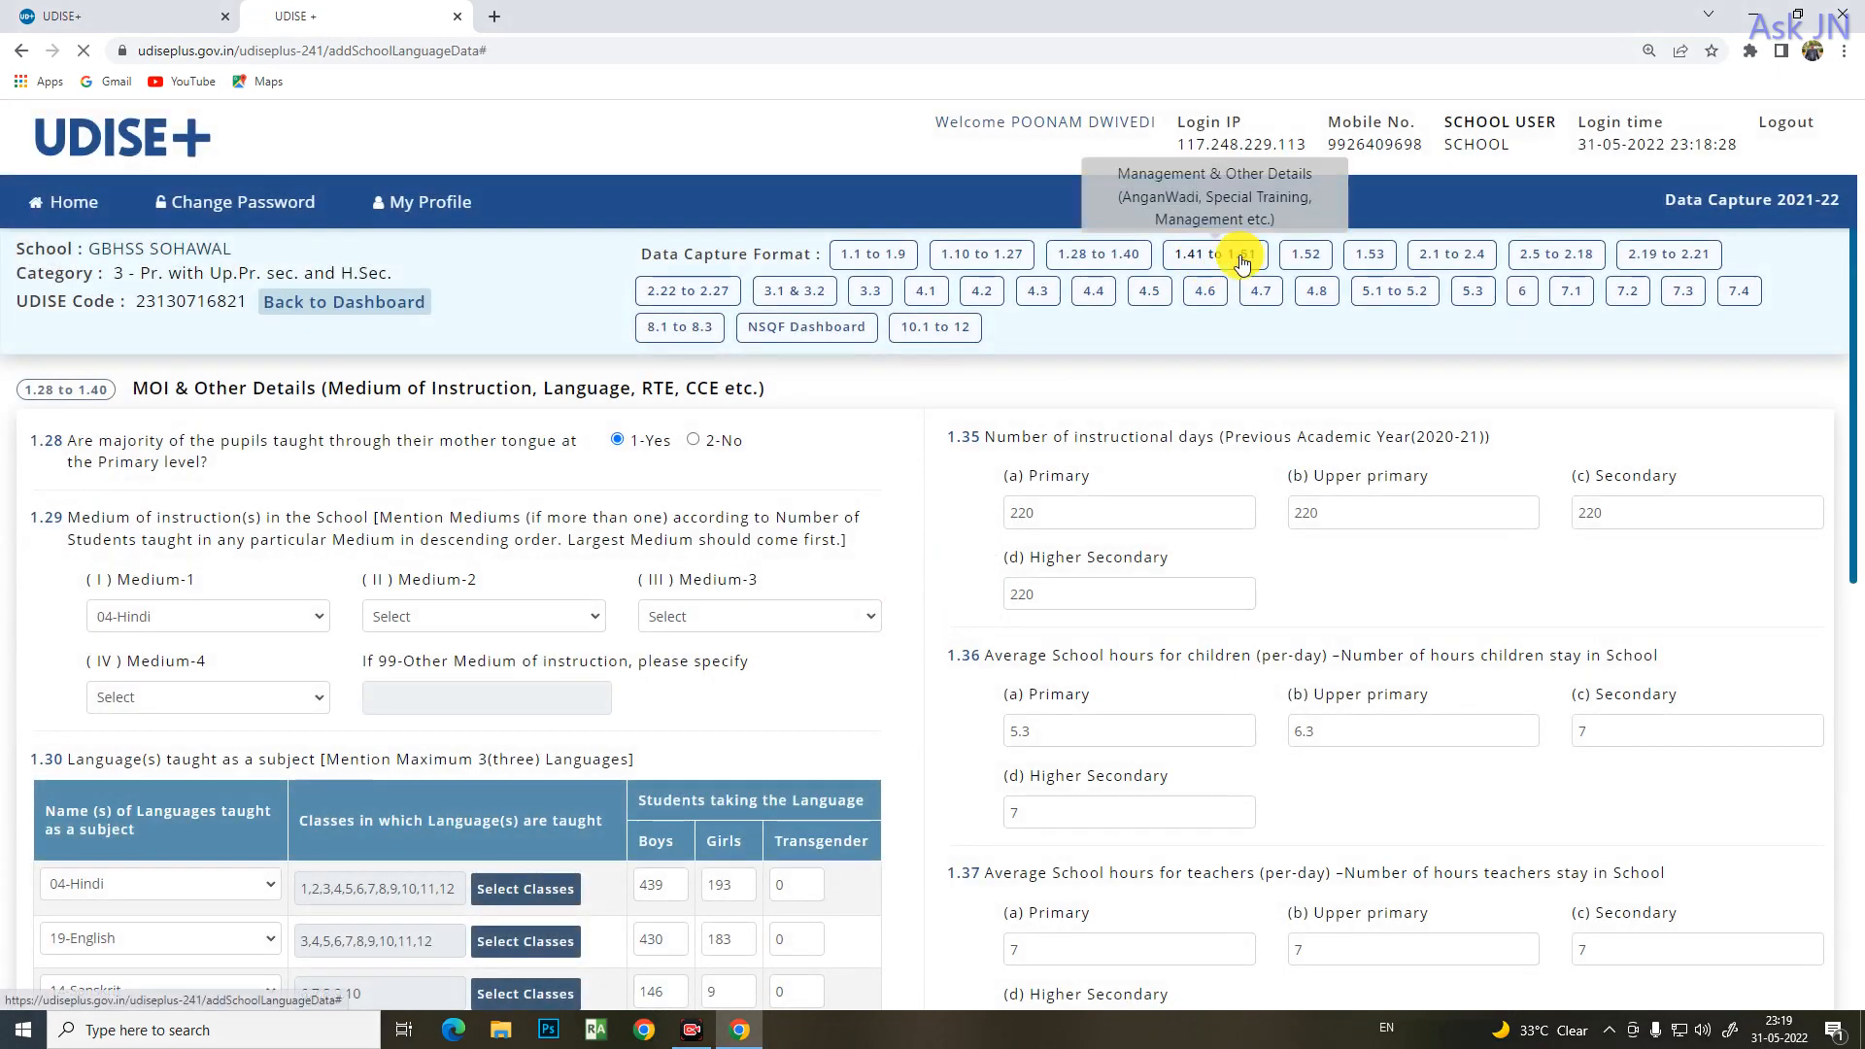
left_click(1242, 258)
left_click(1311, 257)
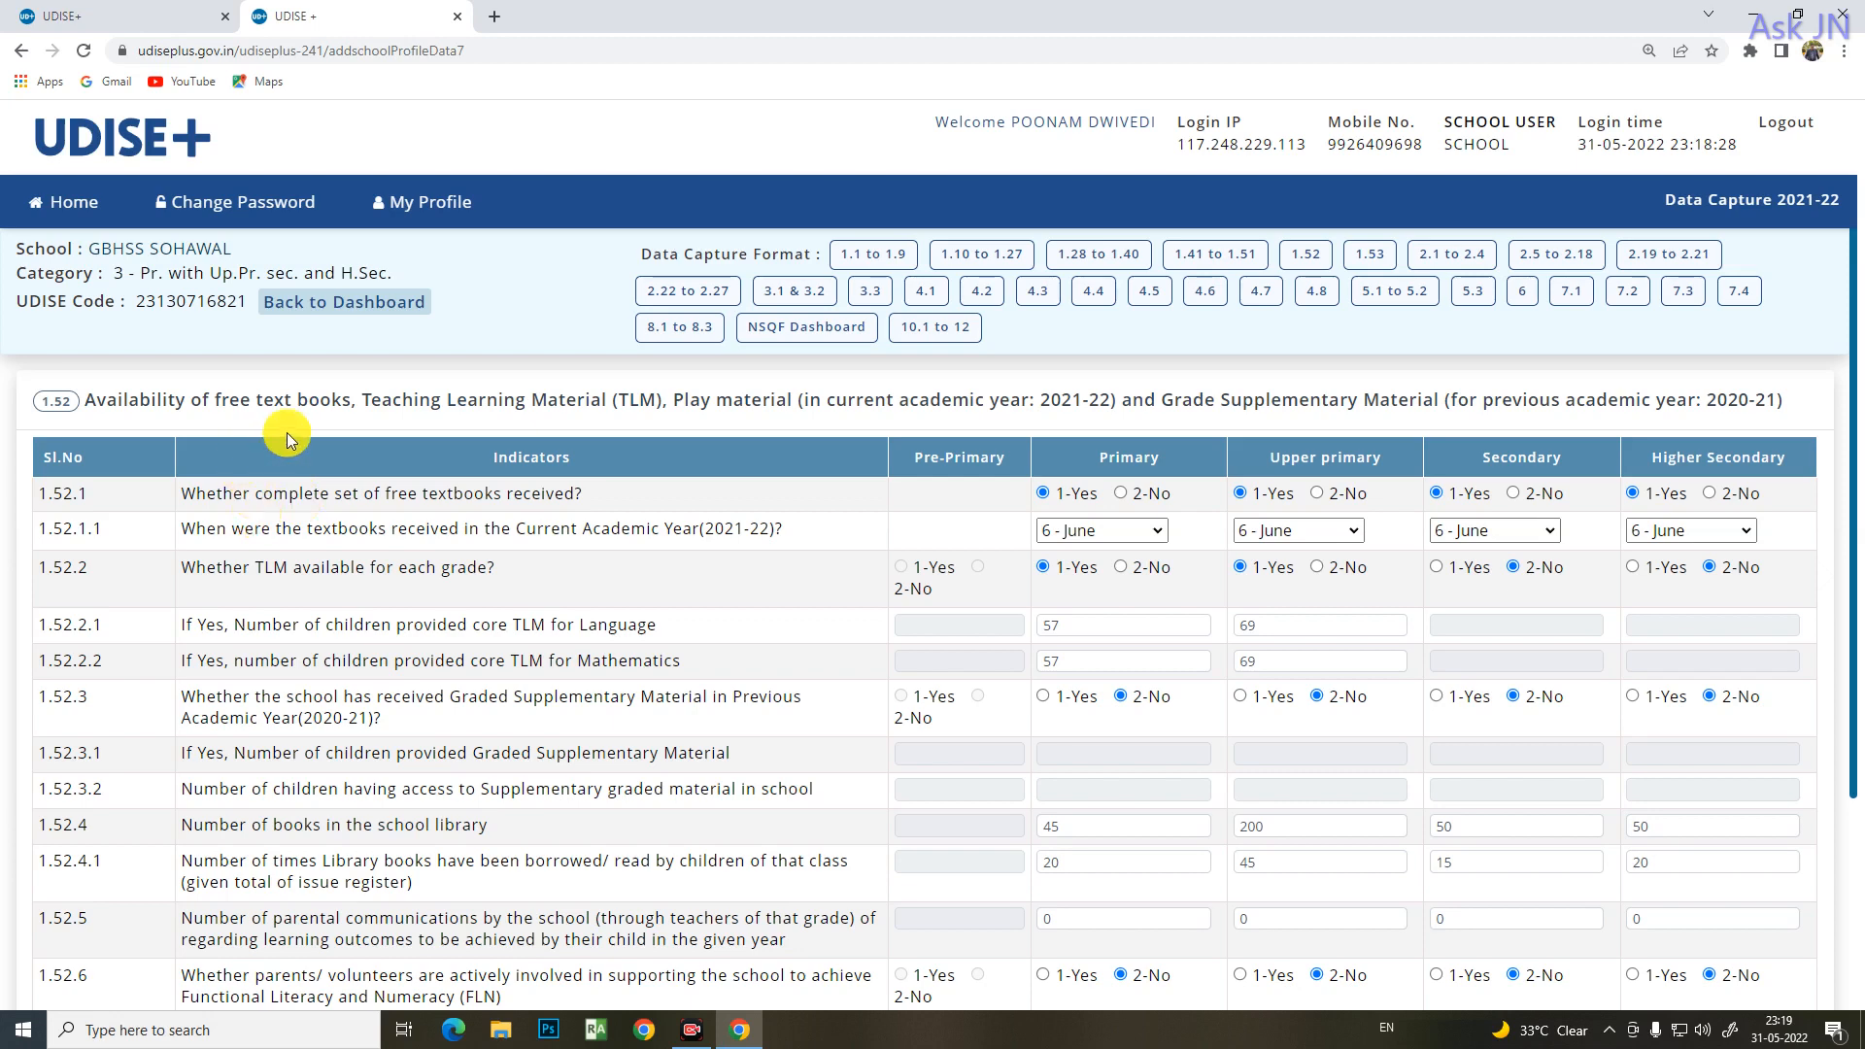
left_click(853, 256)
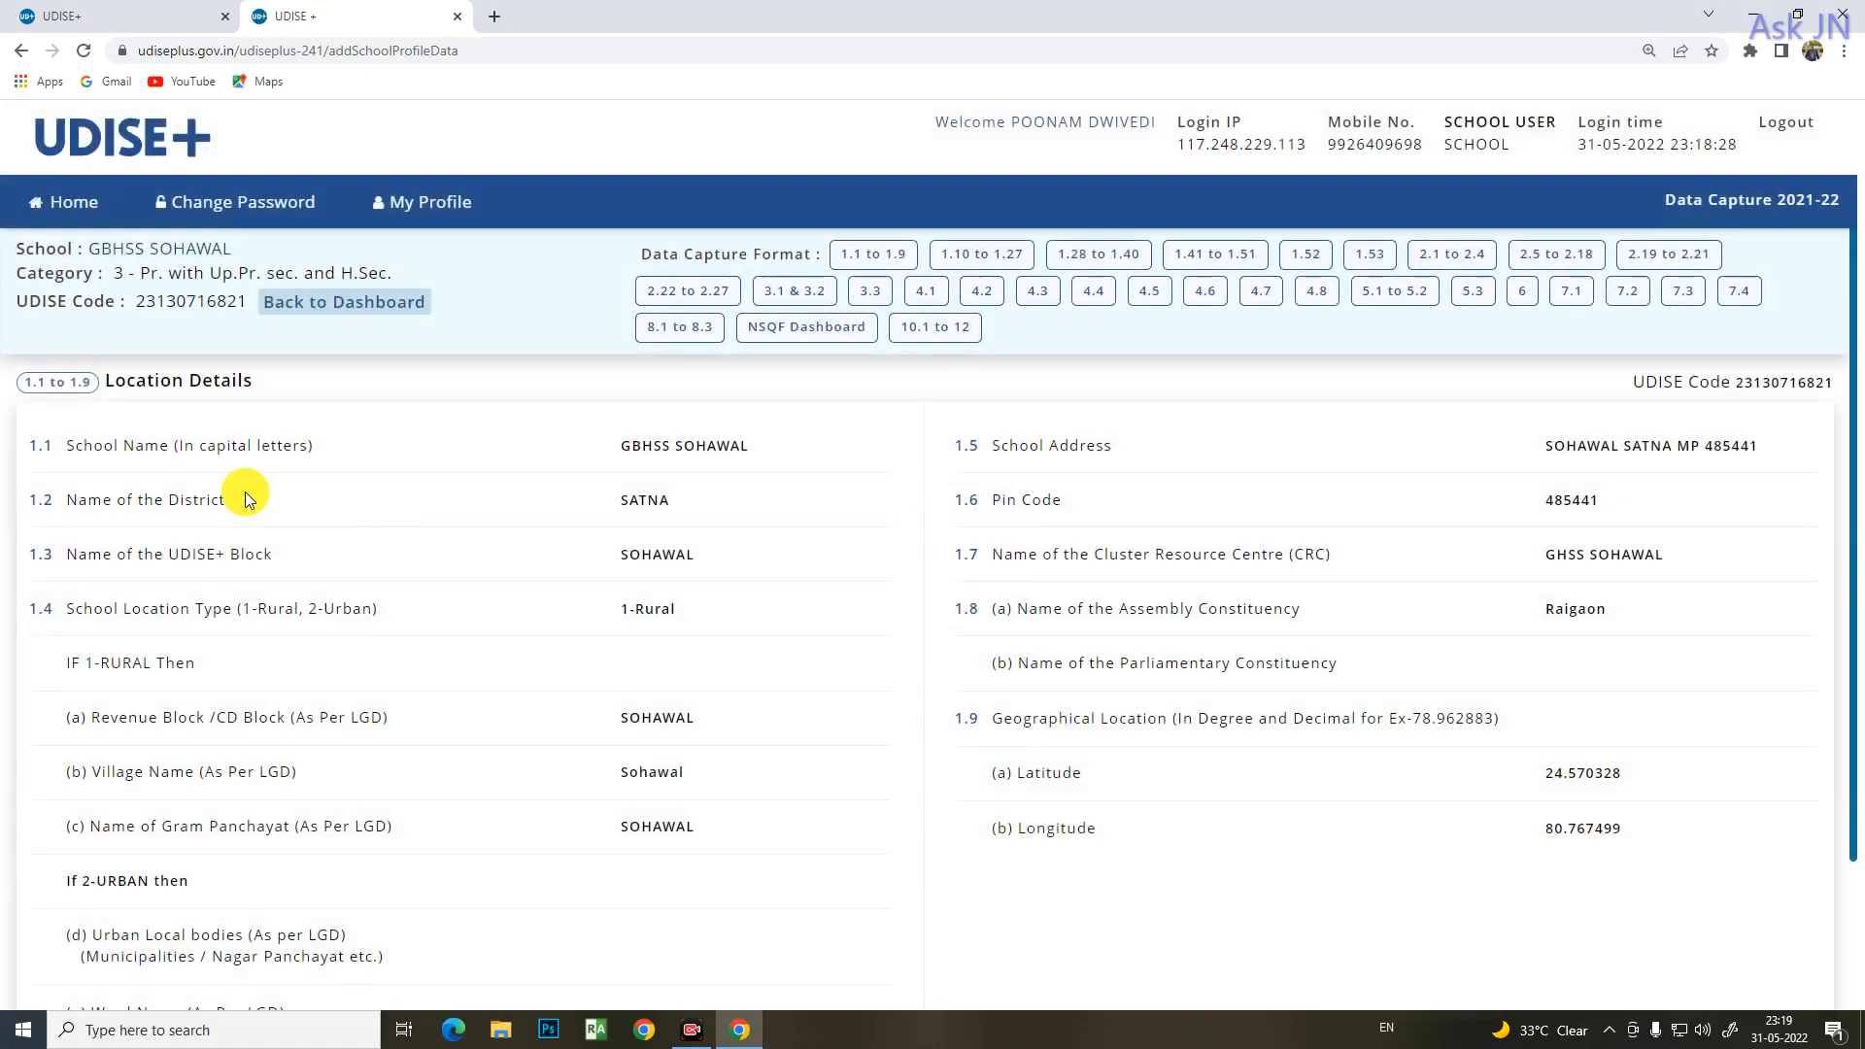
left_click(85, 213)
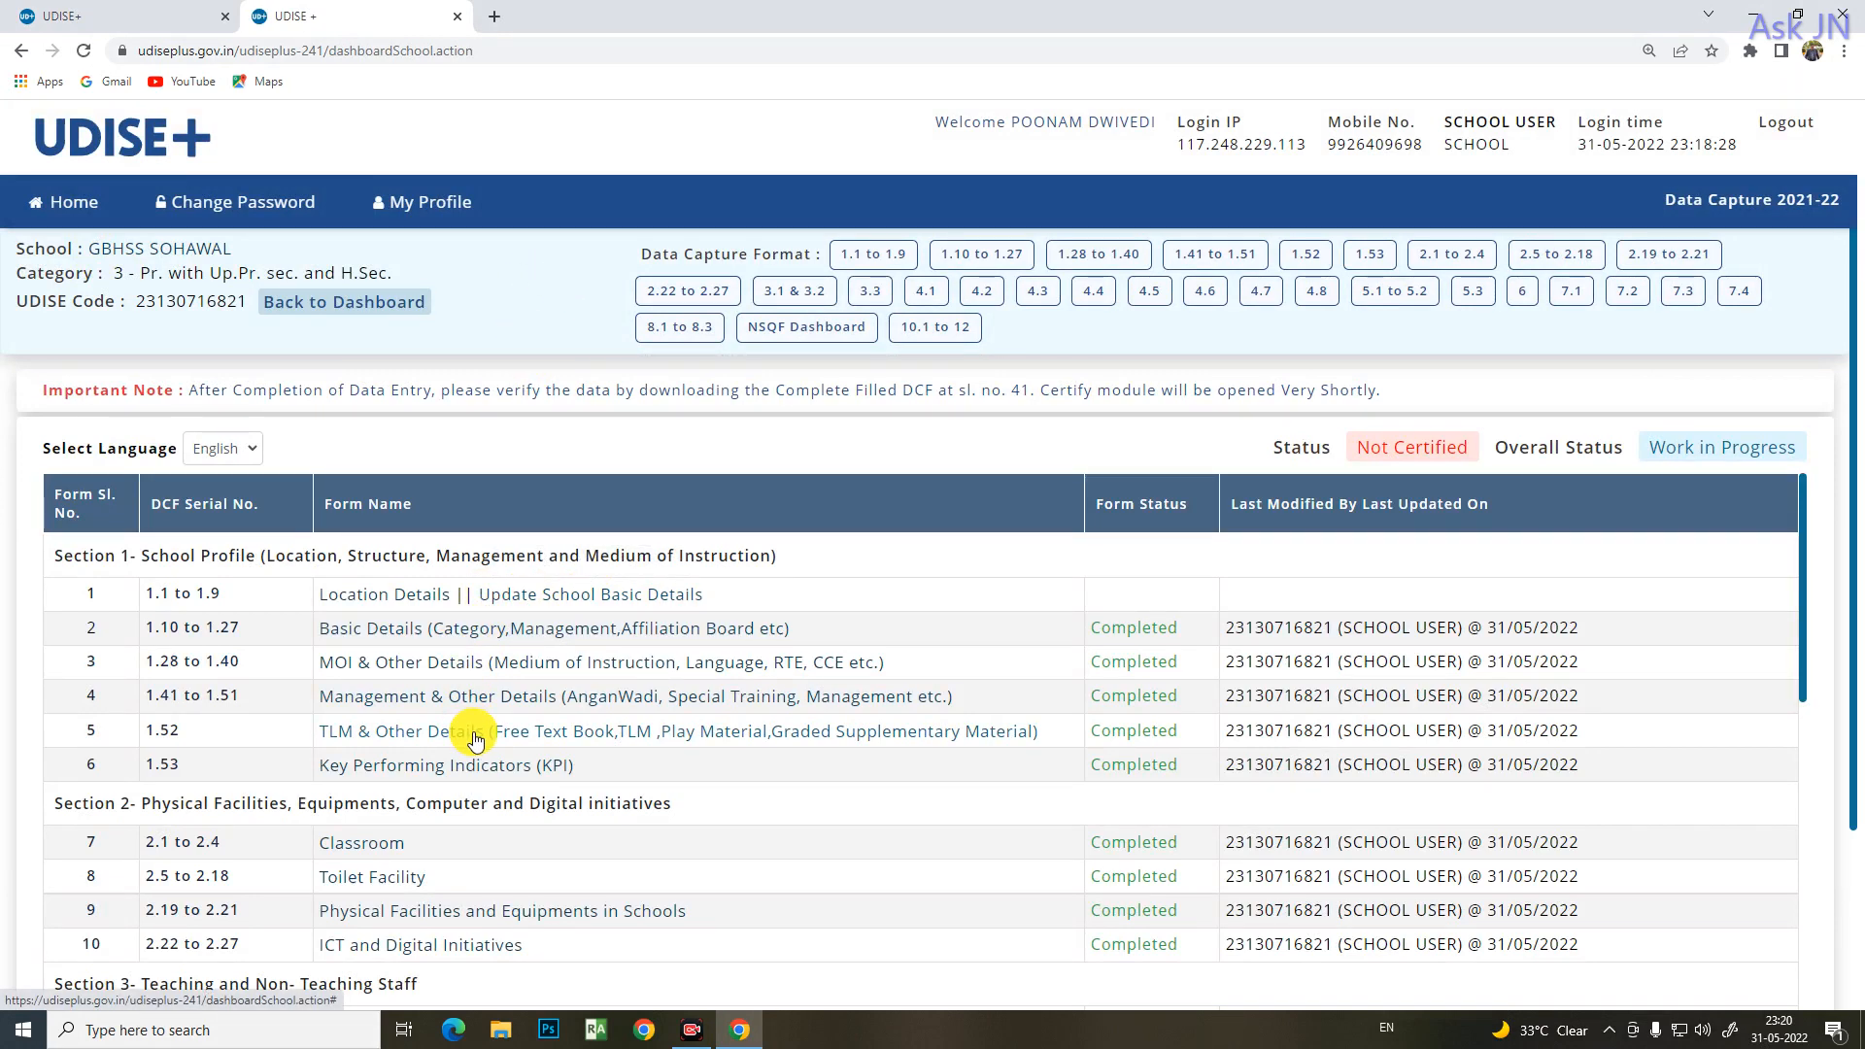
- Set the language of the DCF form list to Hindi
scroll(475, 740, "down", 3)
left_click(453, 651)
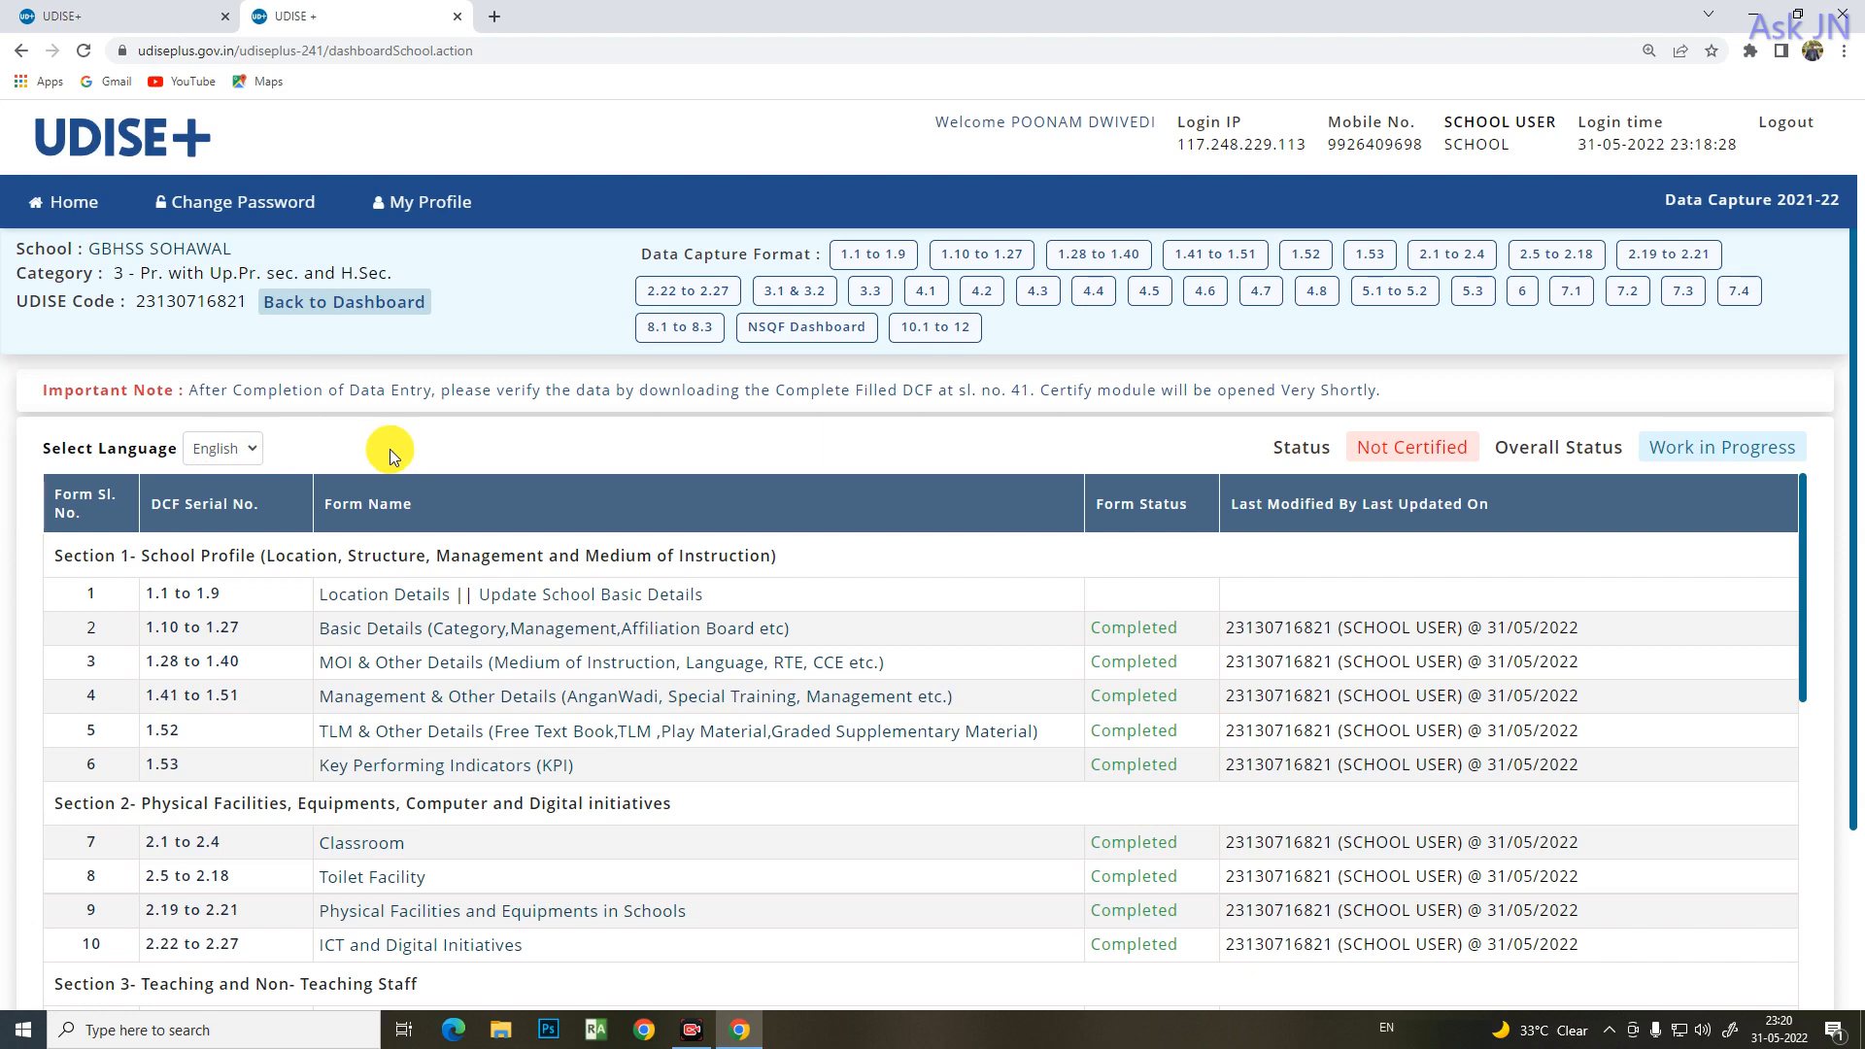
left_click(252, 451)
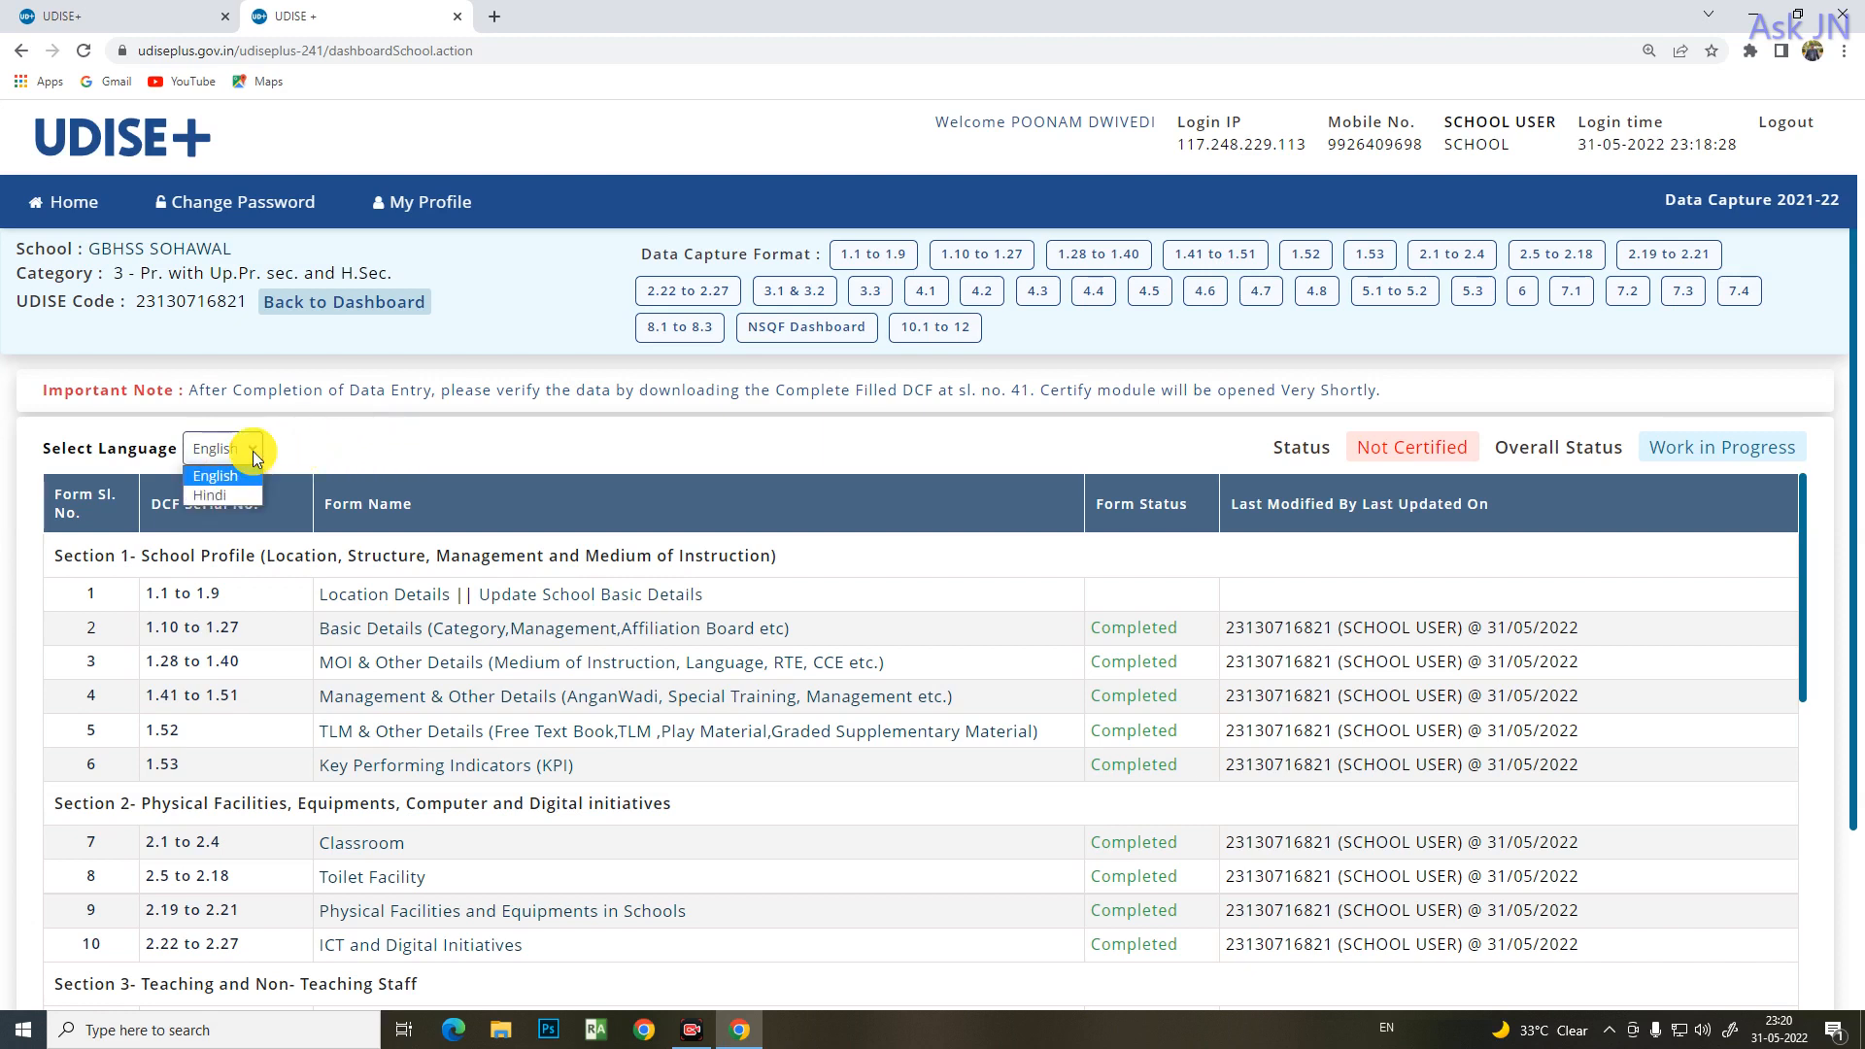
left_click(241, 495)
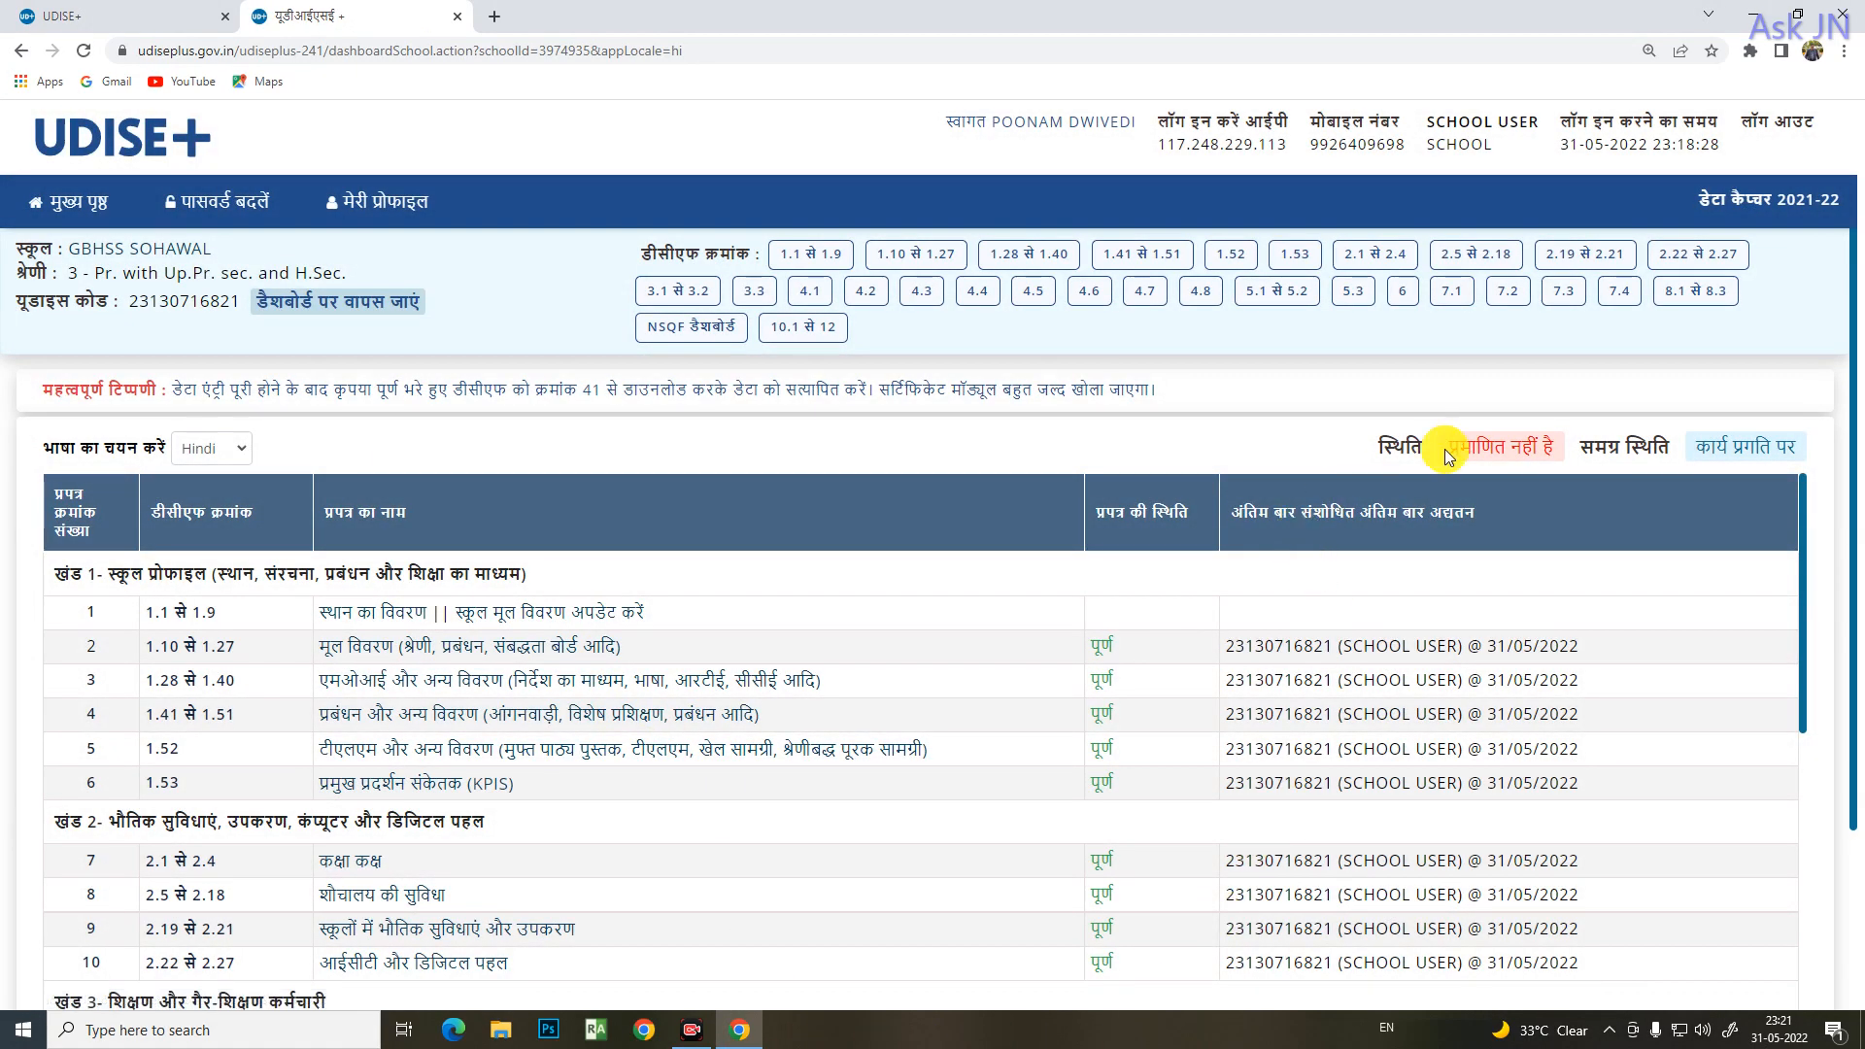
- Check the certification status, the overall status and the form statuses in the Hindi form list
left_click_drag(1396, 427, 1638, 439)
left_click(1638, 439)
double_click(1482, 451)
left_click(1535, 407)
scroll(1533, 399, "down", 2)
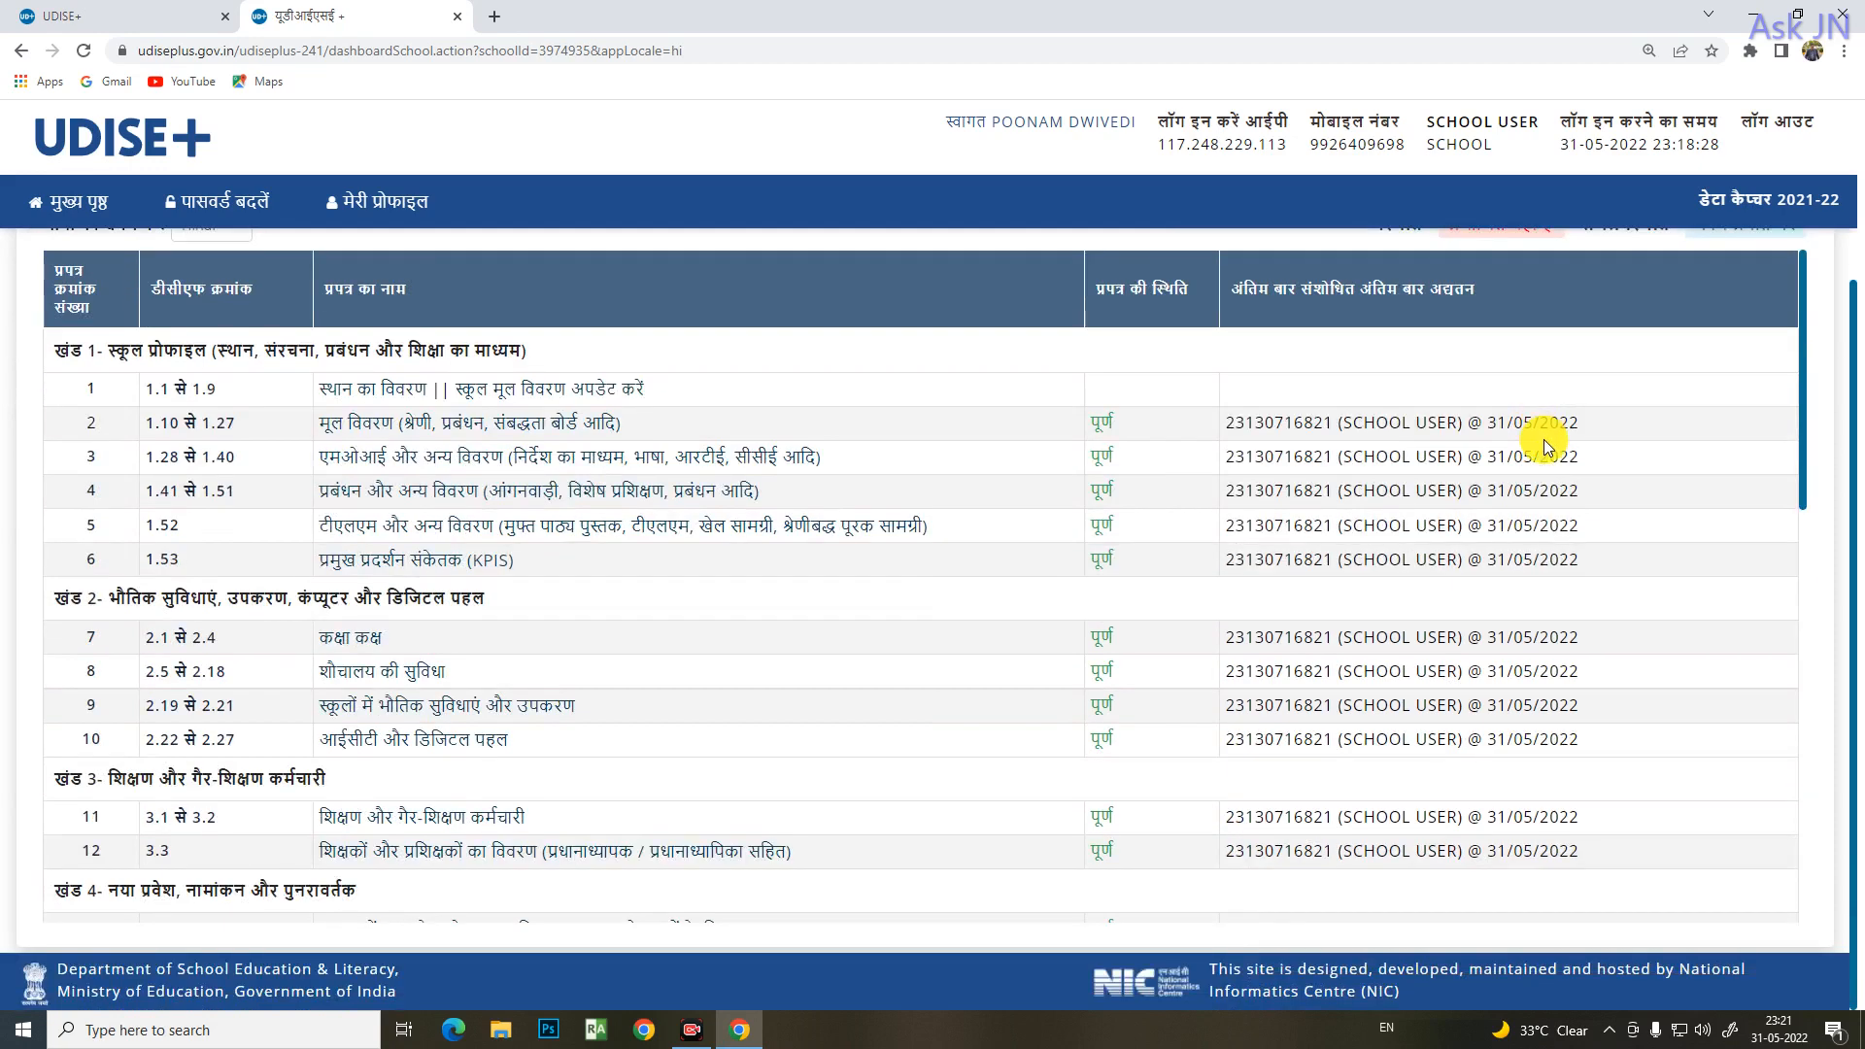
- Open form 1.1 to 1.9 and examine the school's location details, including address, constituency, latitude and longitude
scroll(1767, 441, "up", 2)
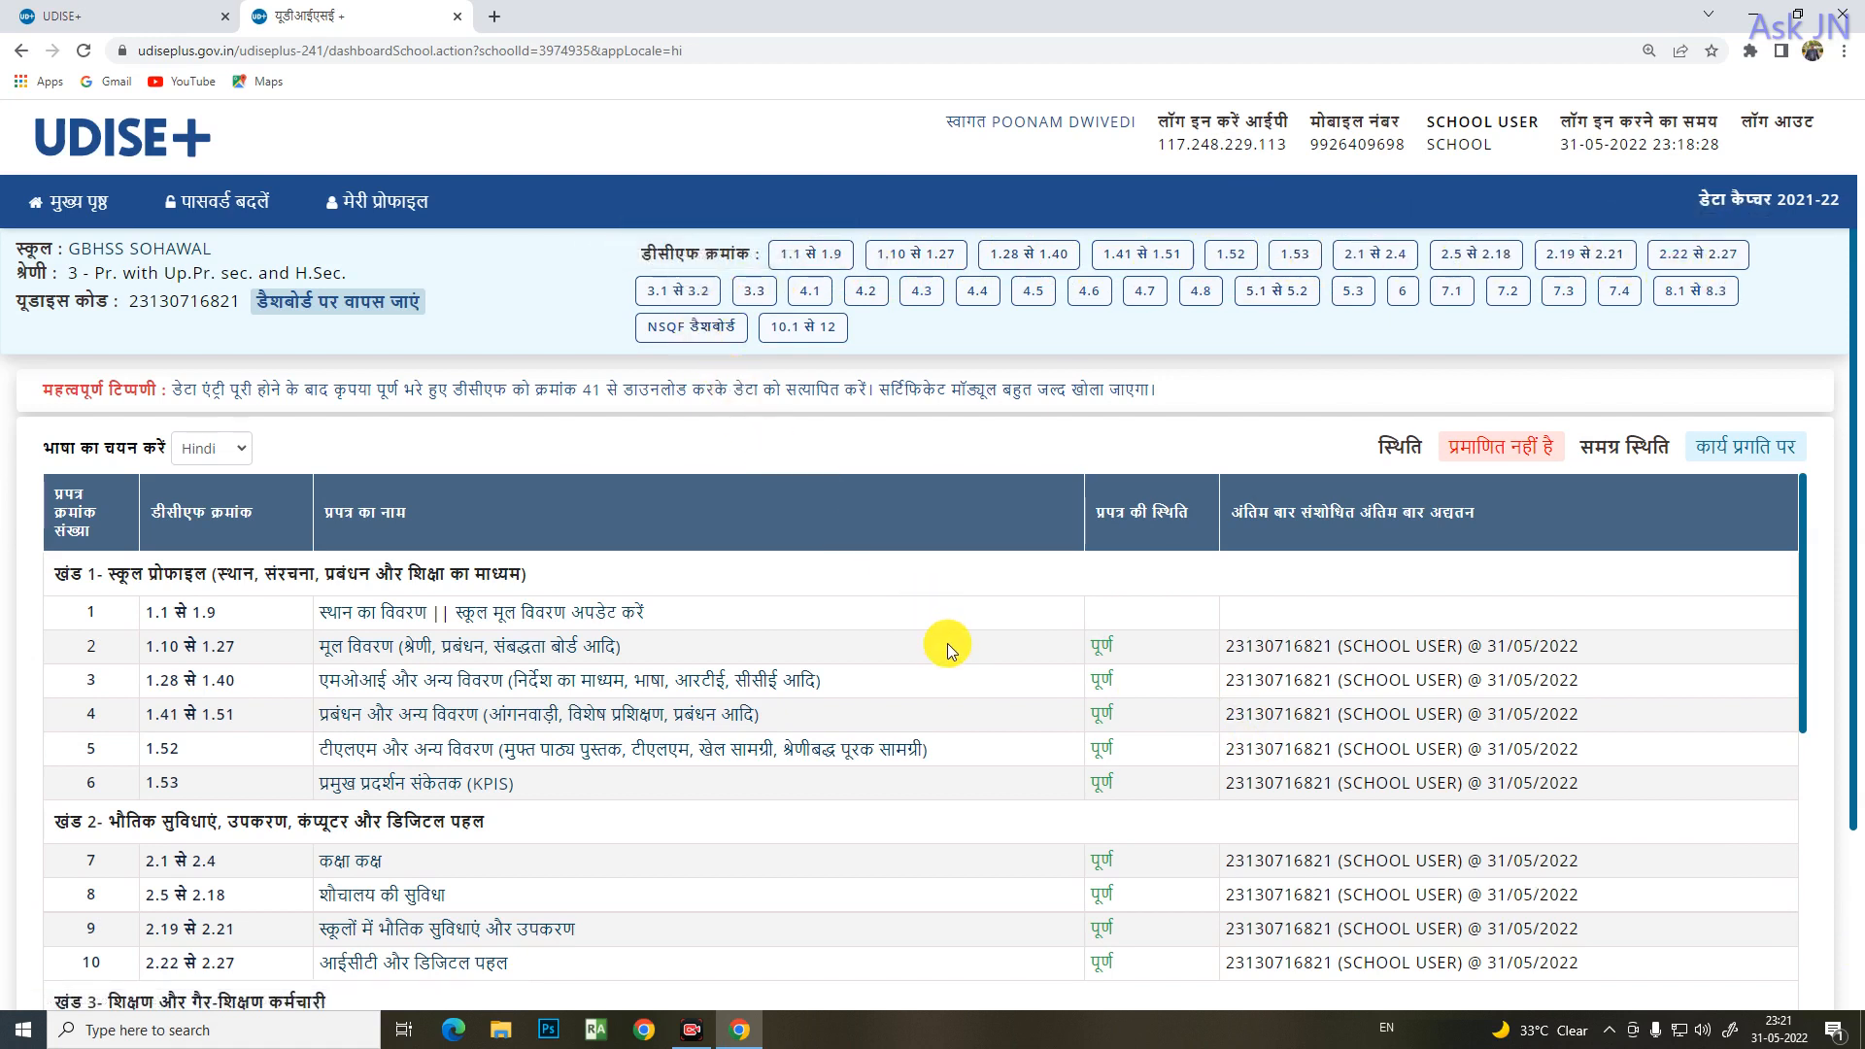
left_click(806, 258)
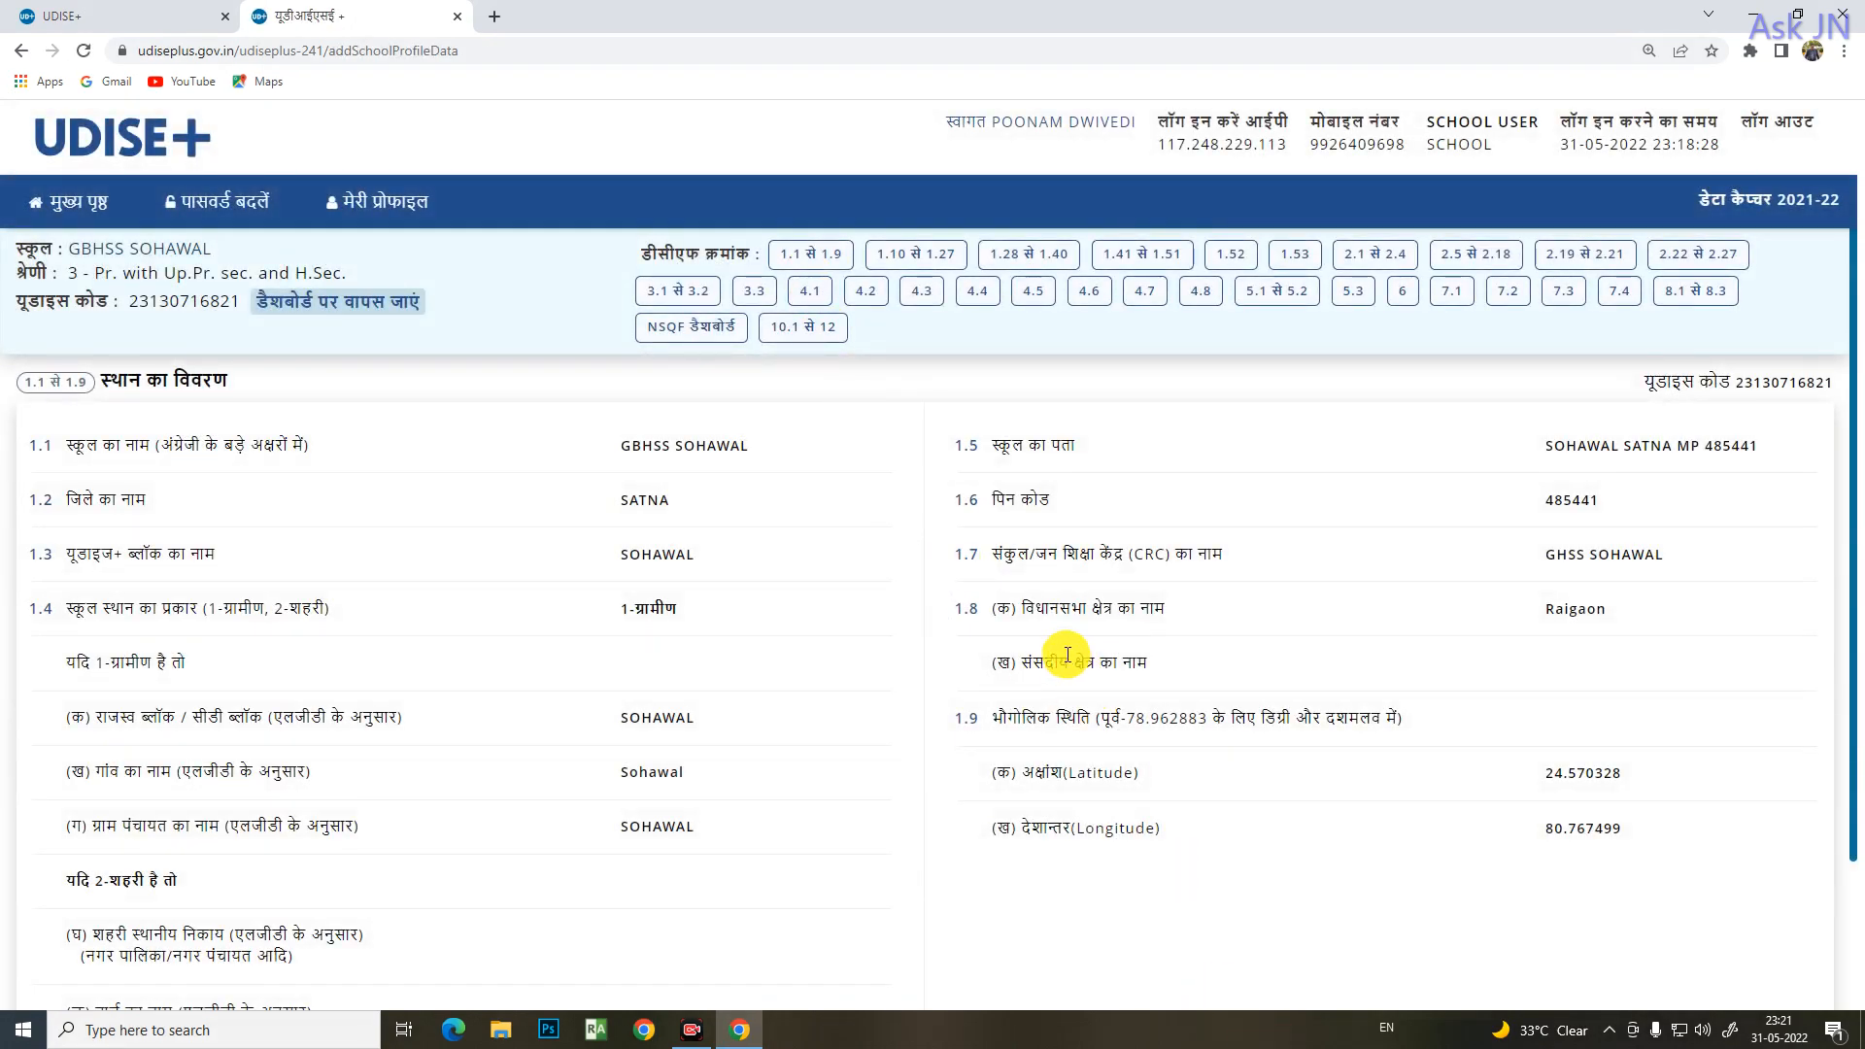
scroll(1151, 568, "down", 2)
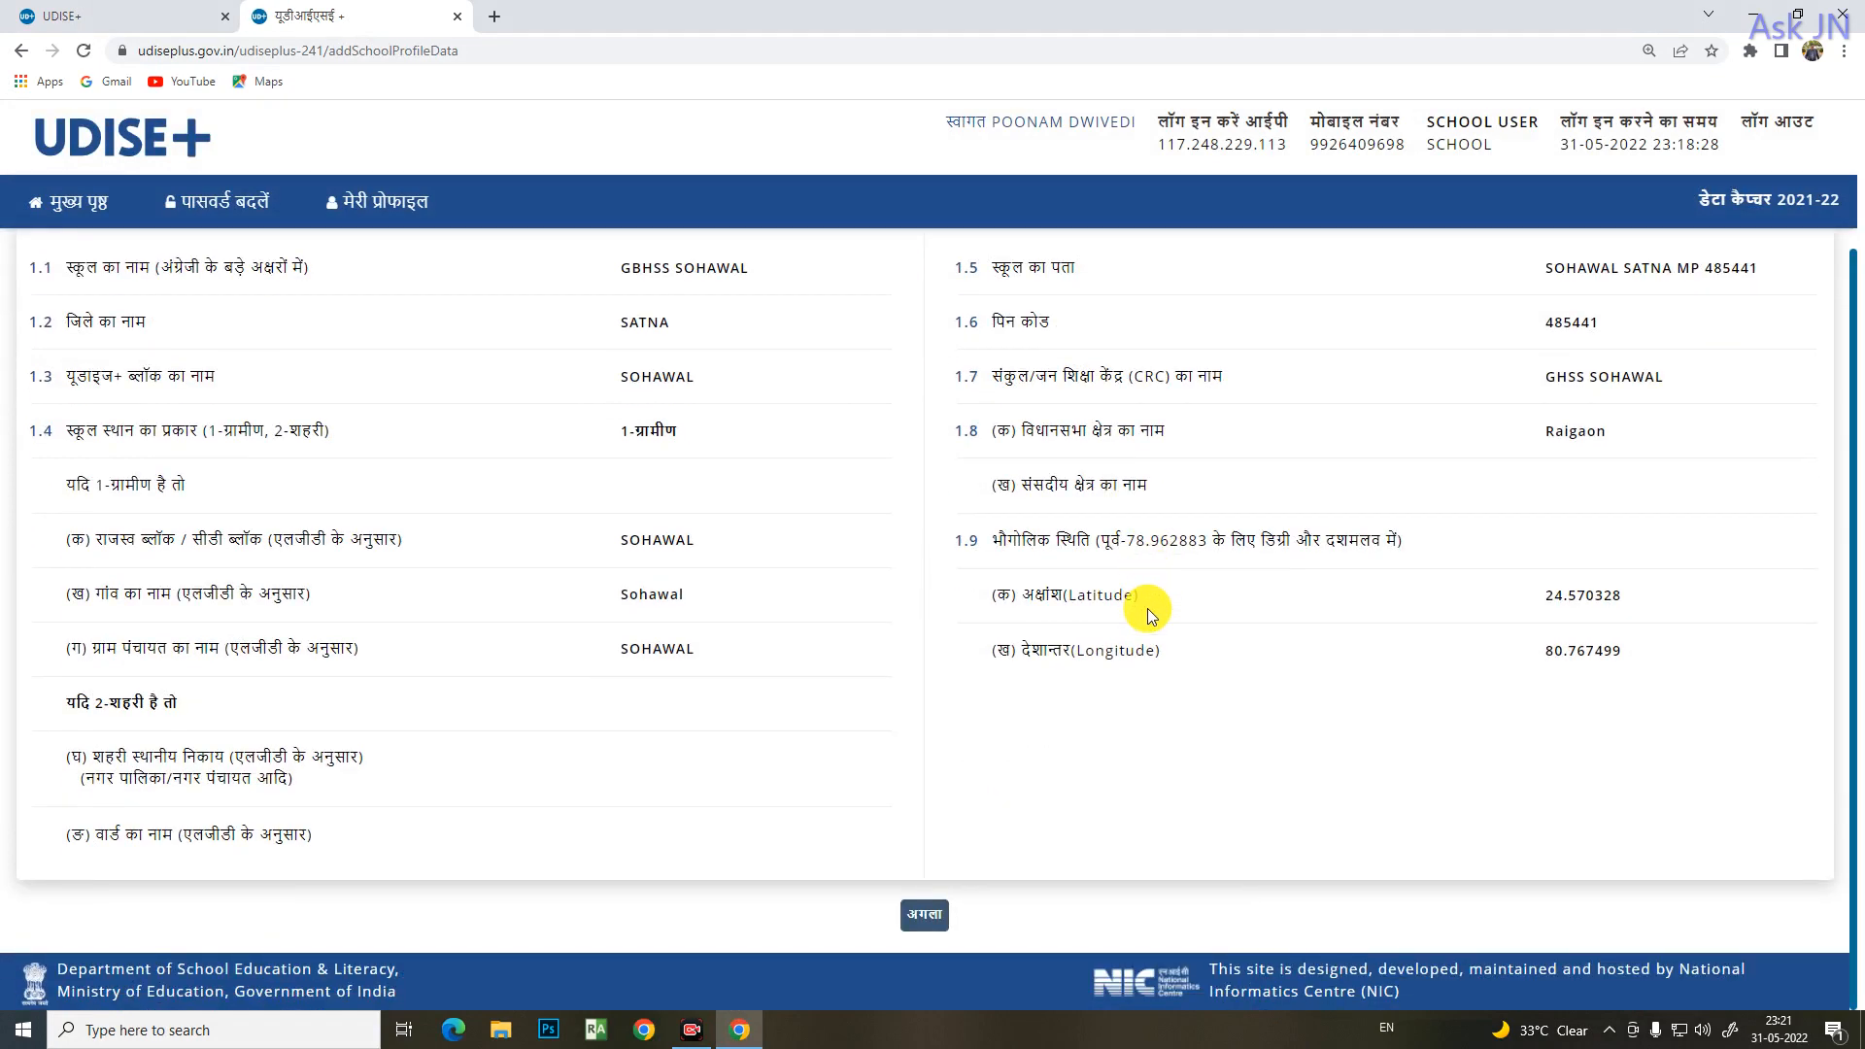
scroll(1170, 715, "up", 2)
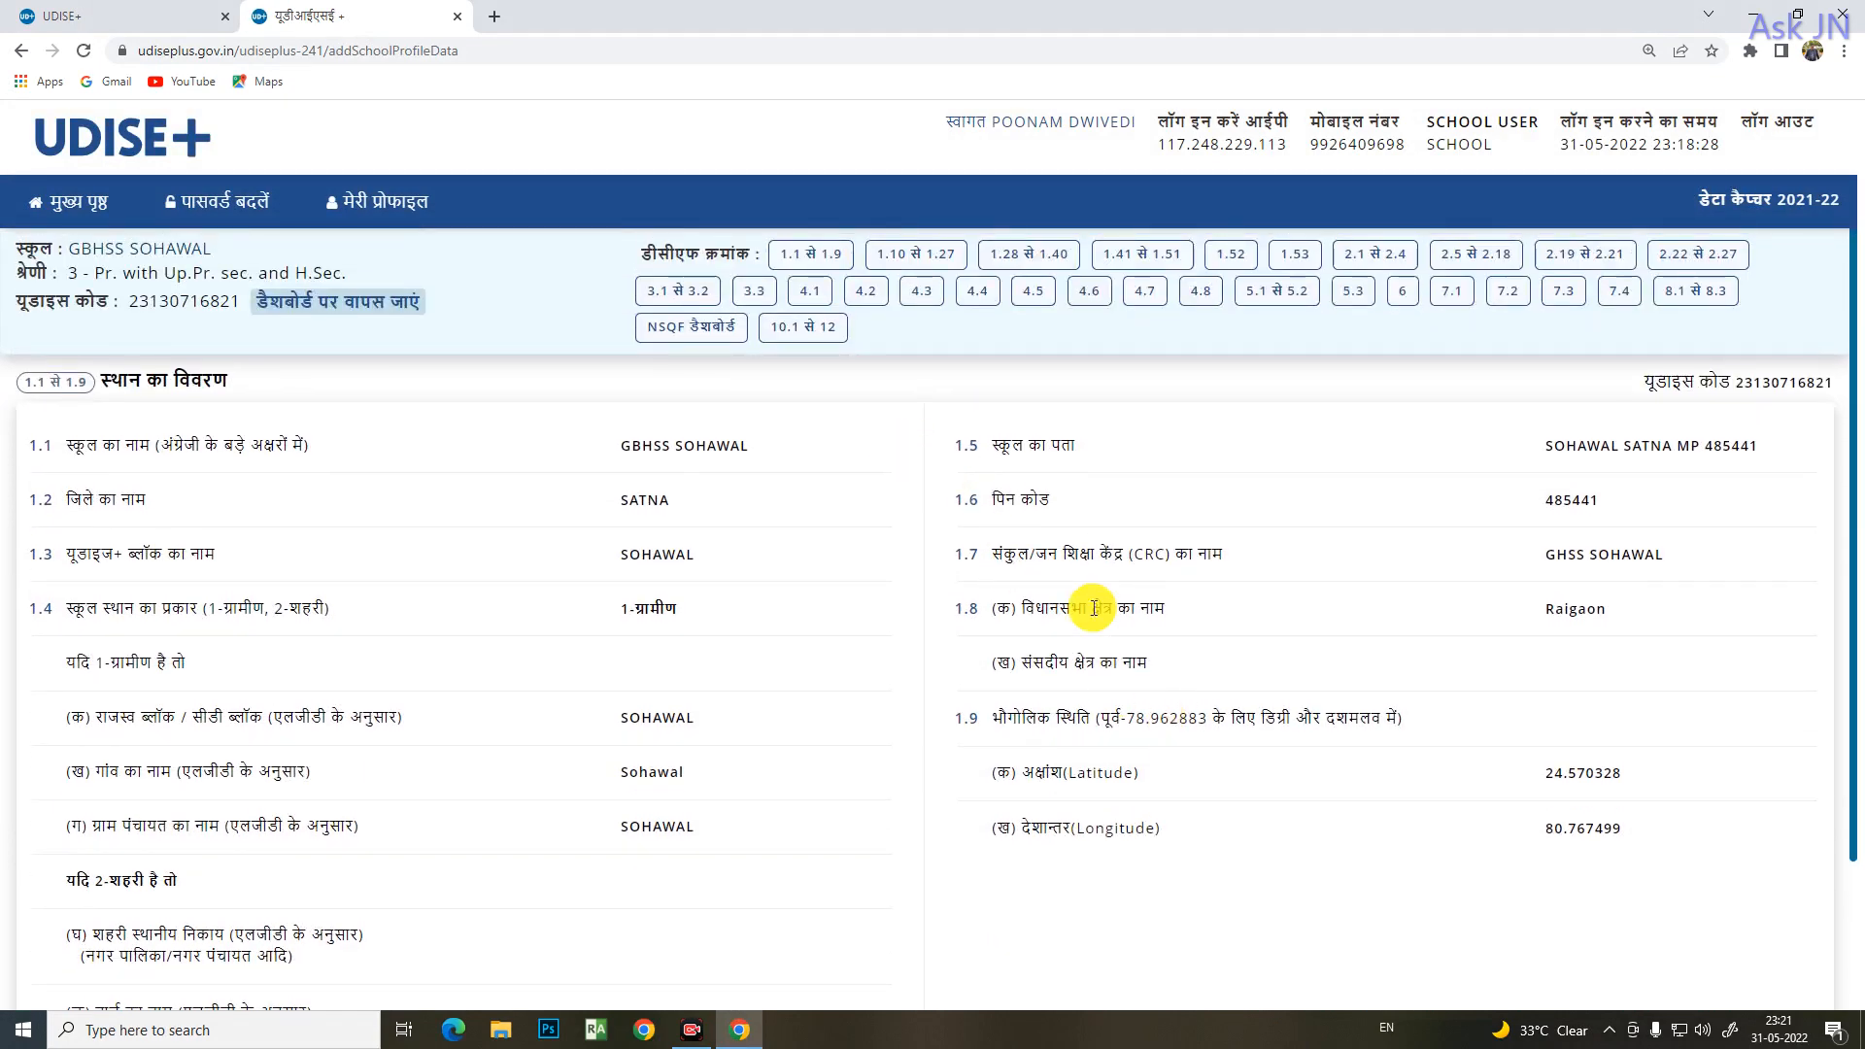
scroll(1118, 680, "down", 2)
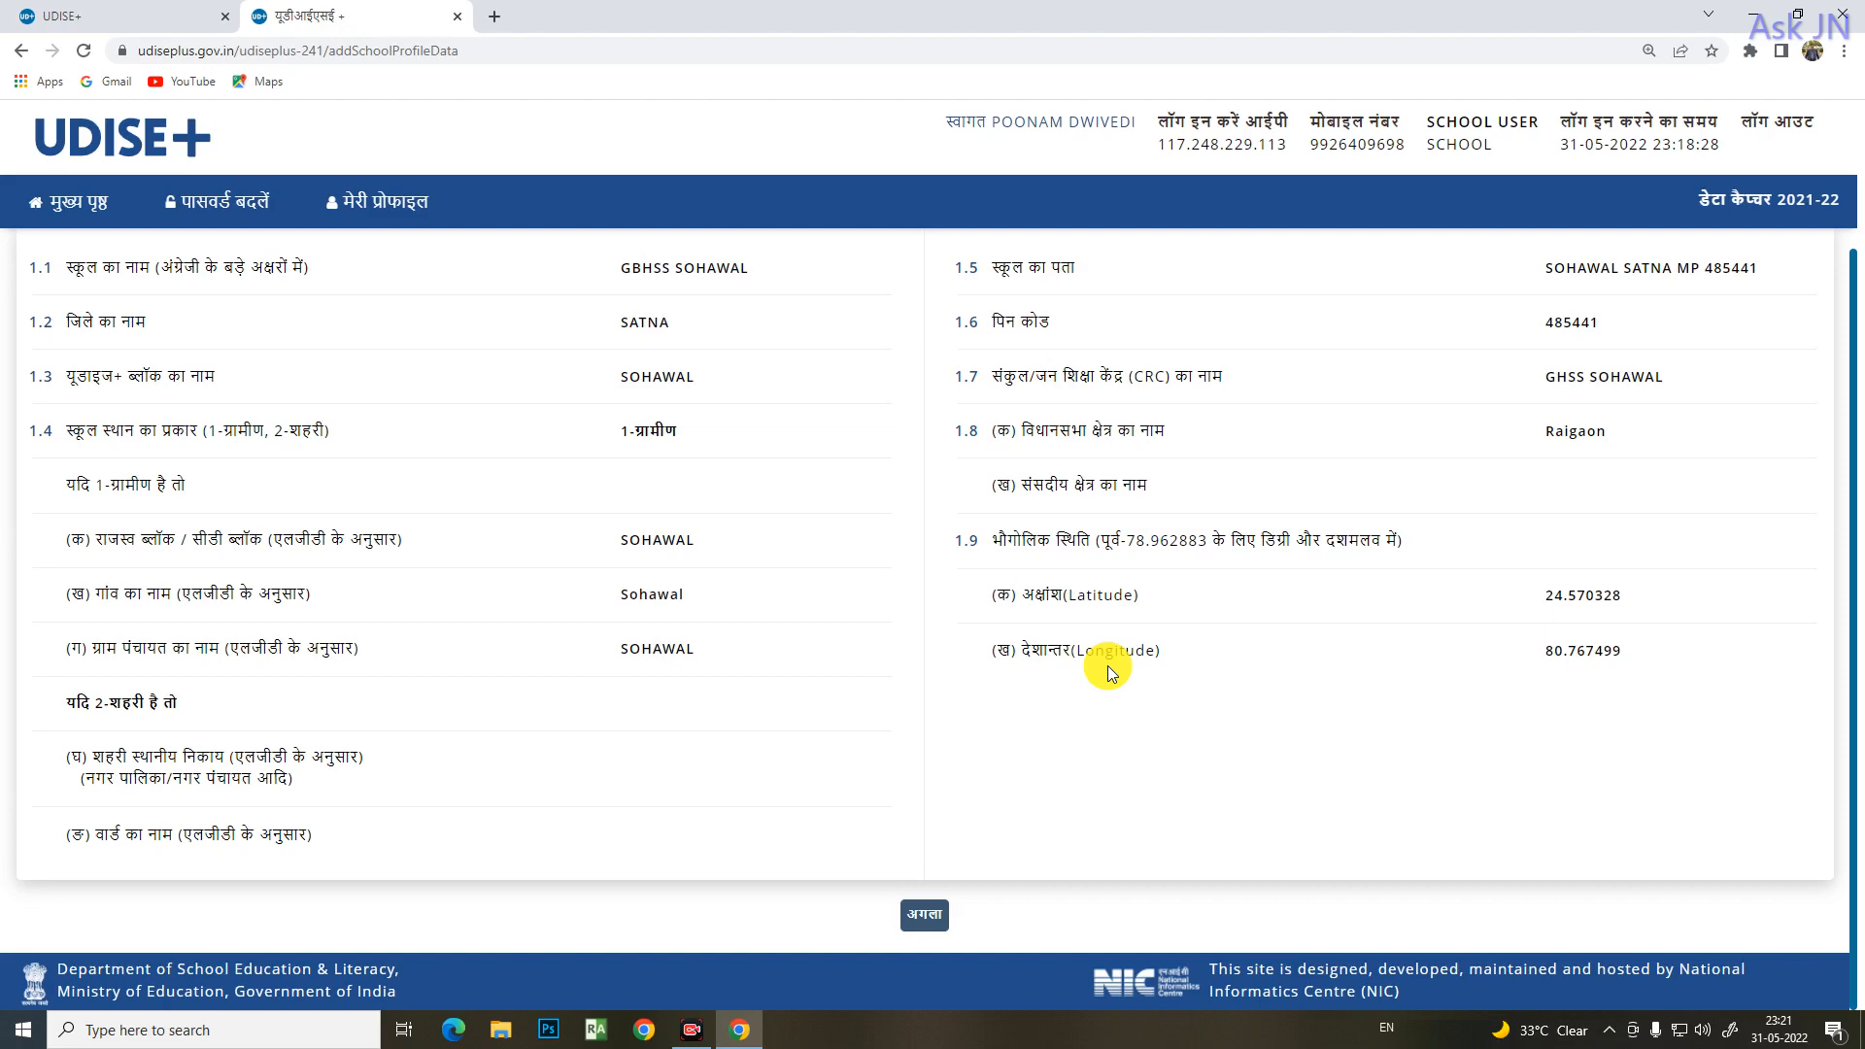
scroll(1112, 672, "up", 2)
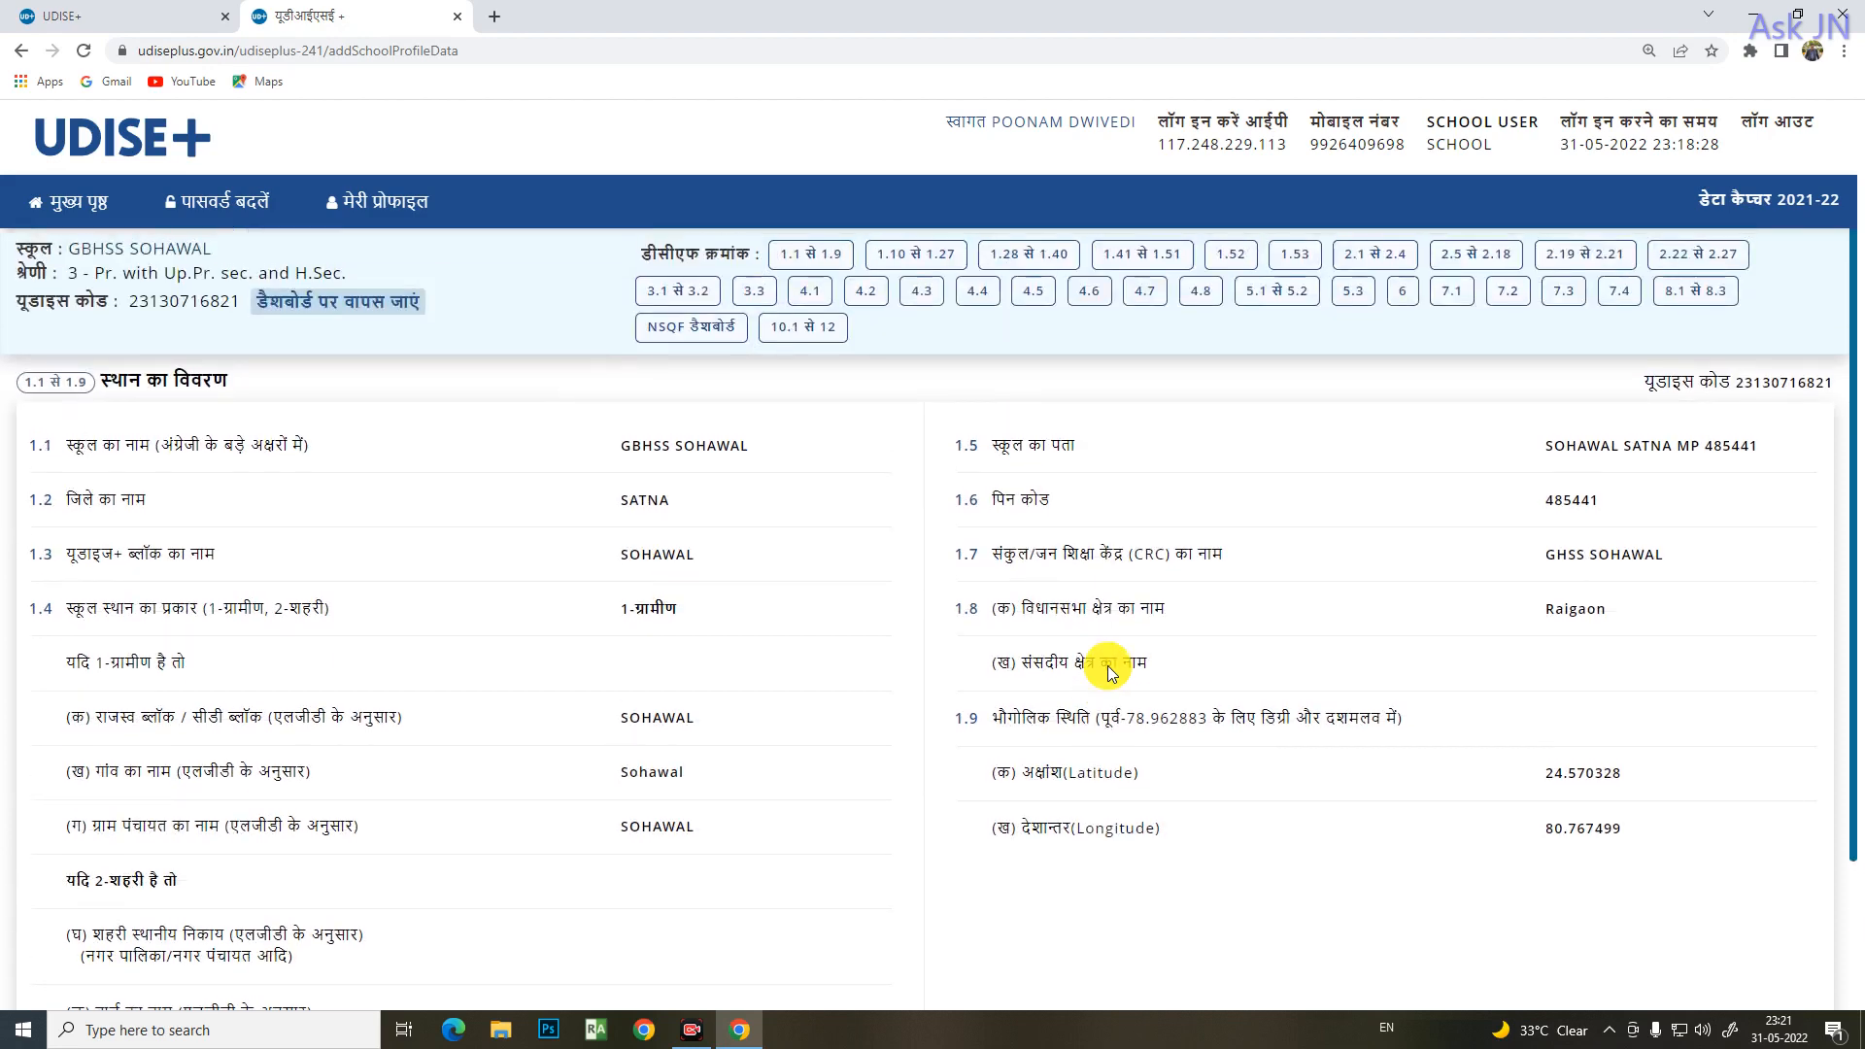
scroll(1111, 672, "down", 2)
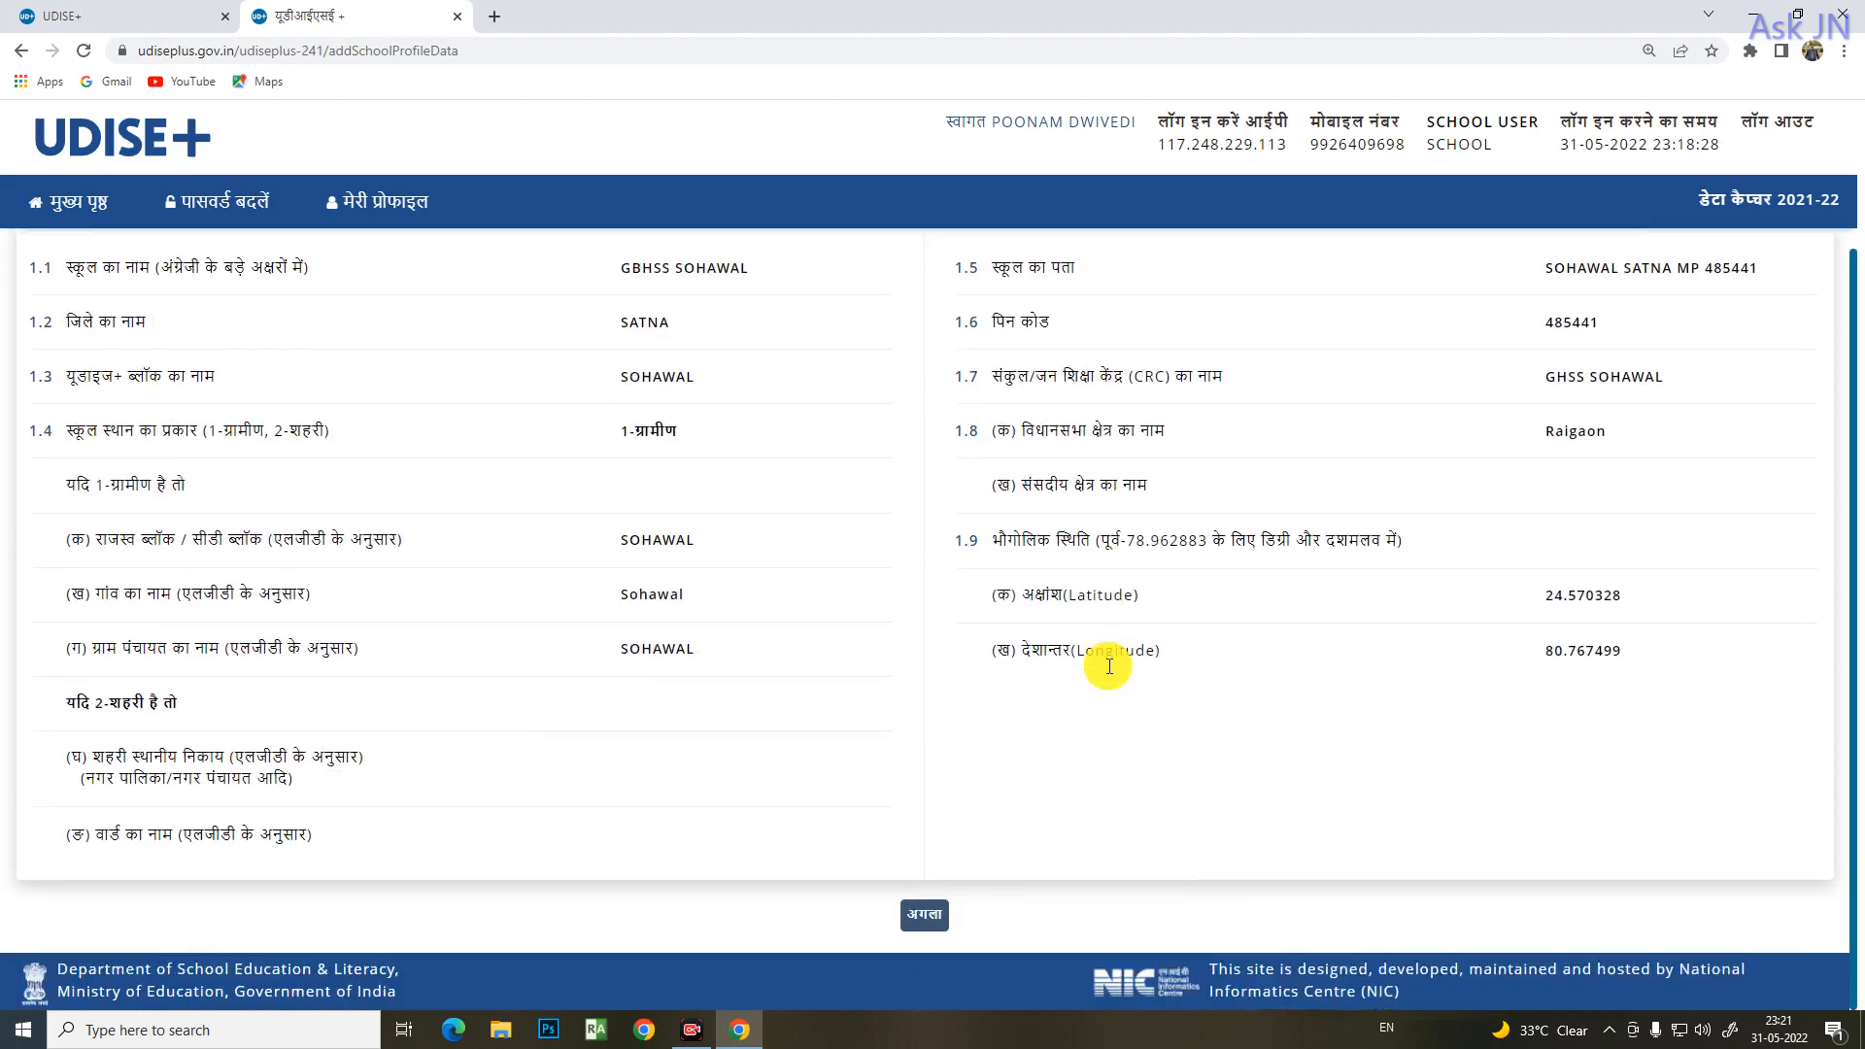
- Continue to form 1.10 to 1.27 and look through the school's contact, principal, category, stream, section and affiliation details
left_click(925, 924)
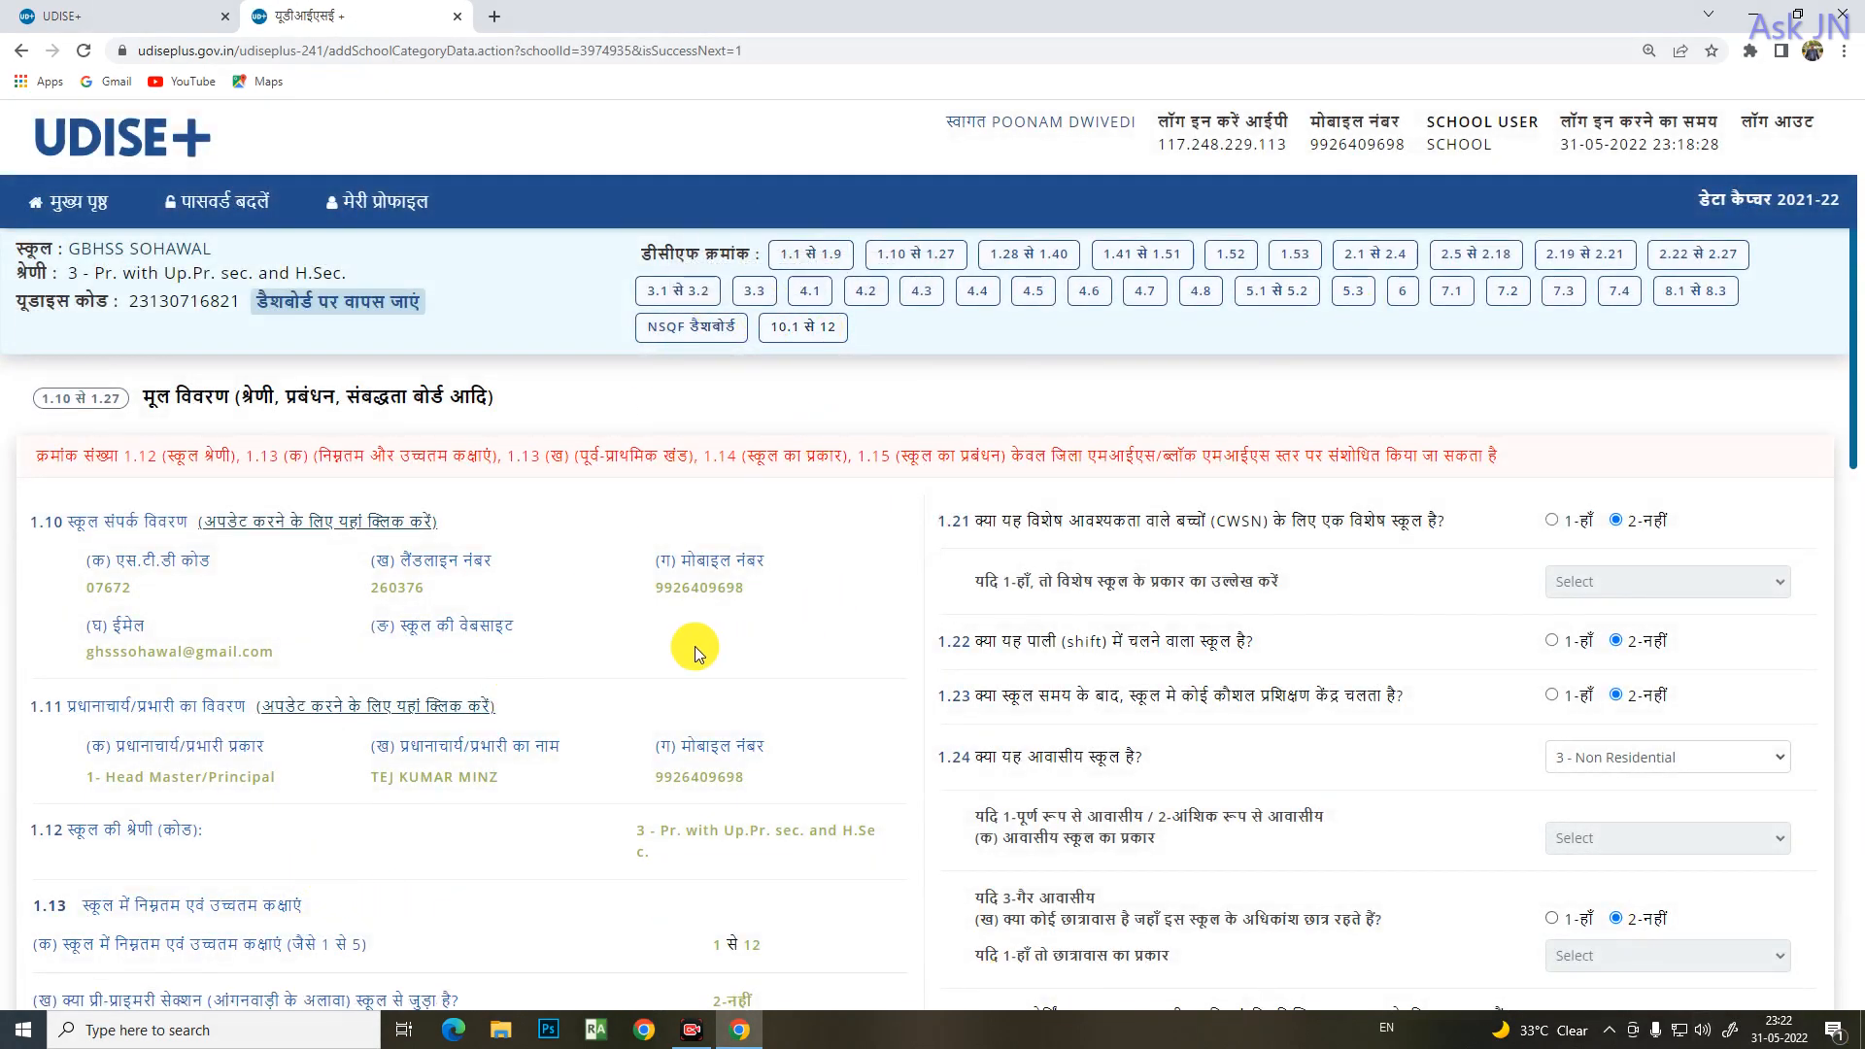
scroll(995, 785, "down", 3)
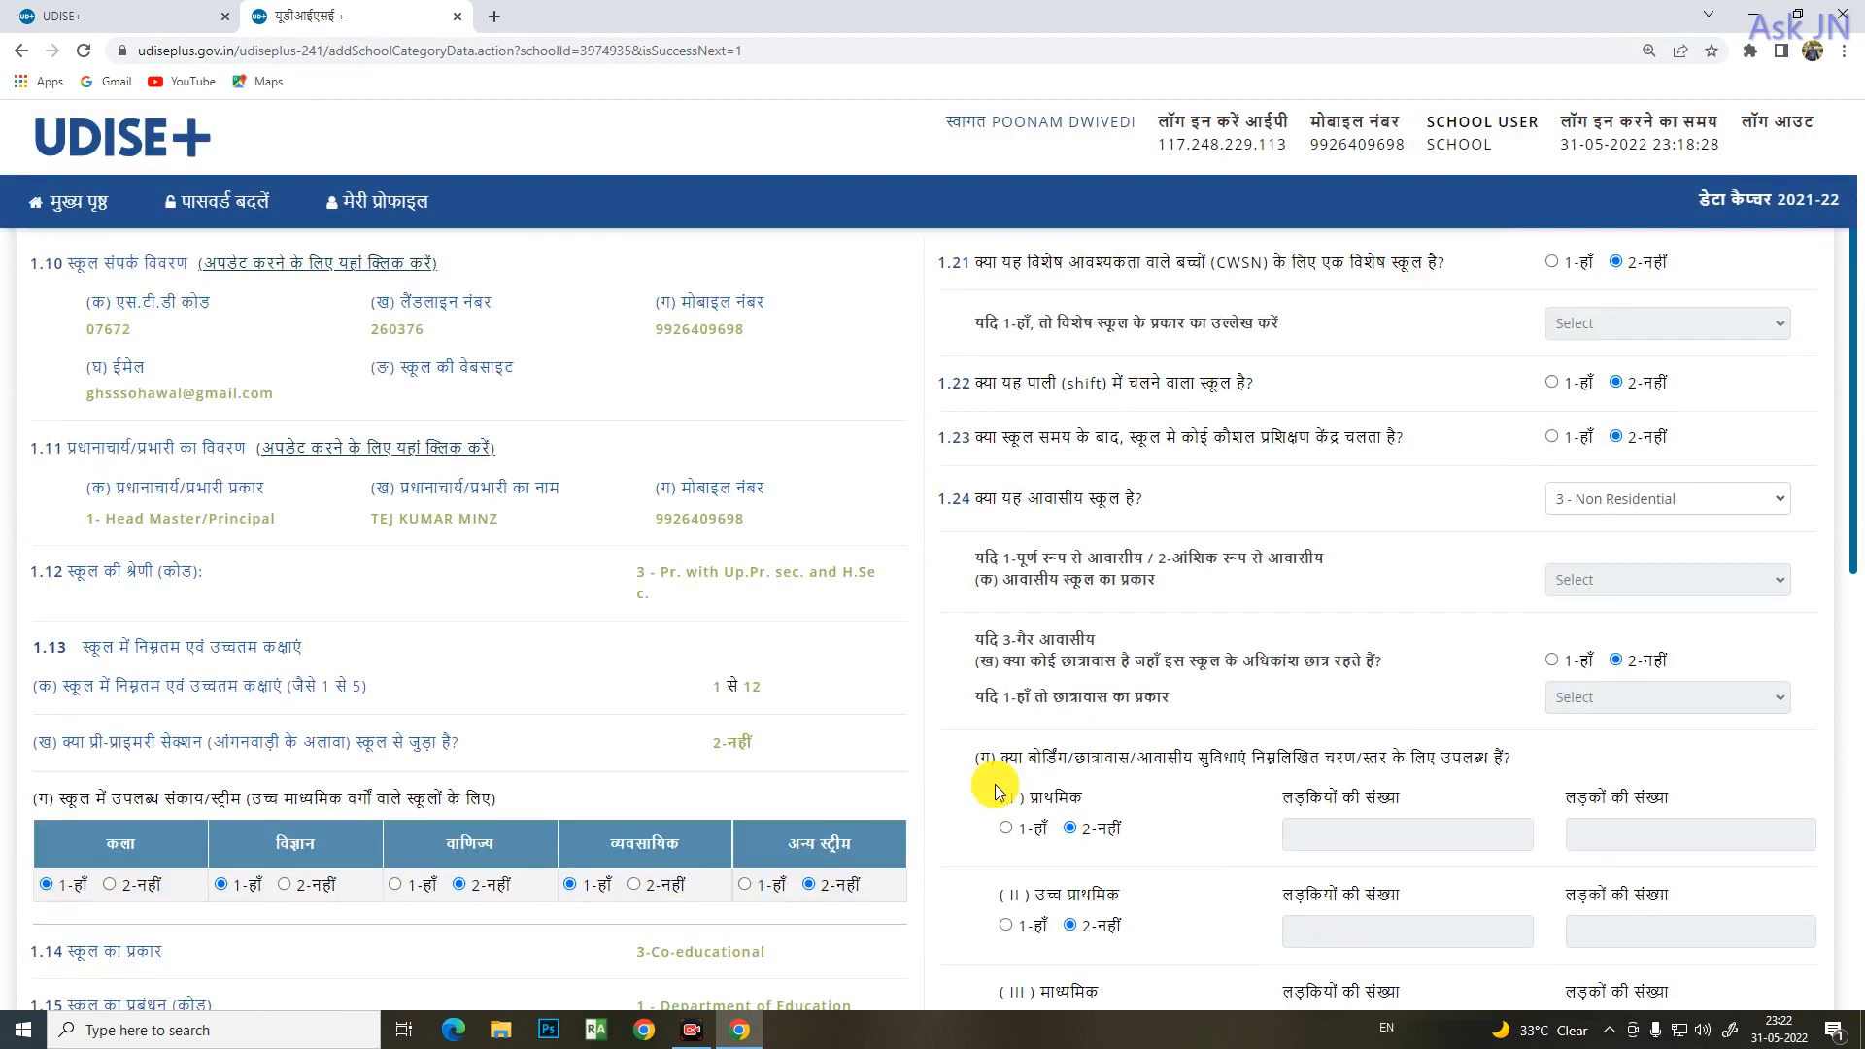
scroll(995, 784, "down", 6)
scroll(991, 774, "up", 9)
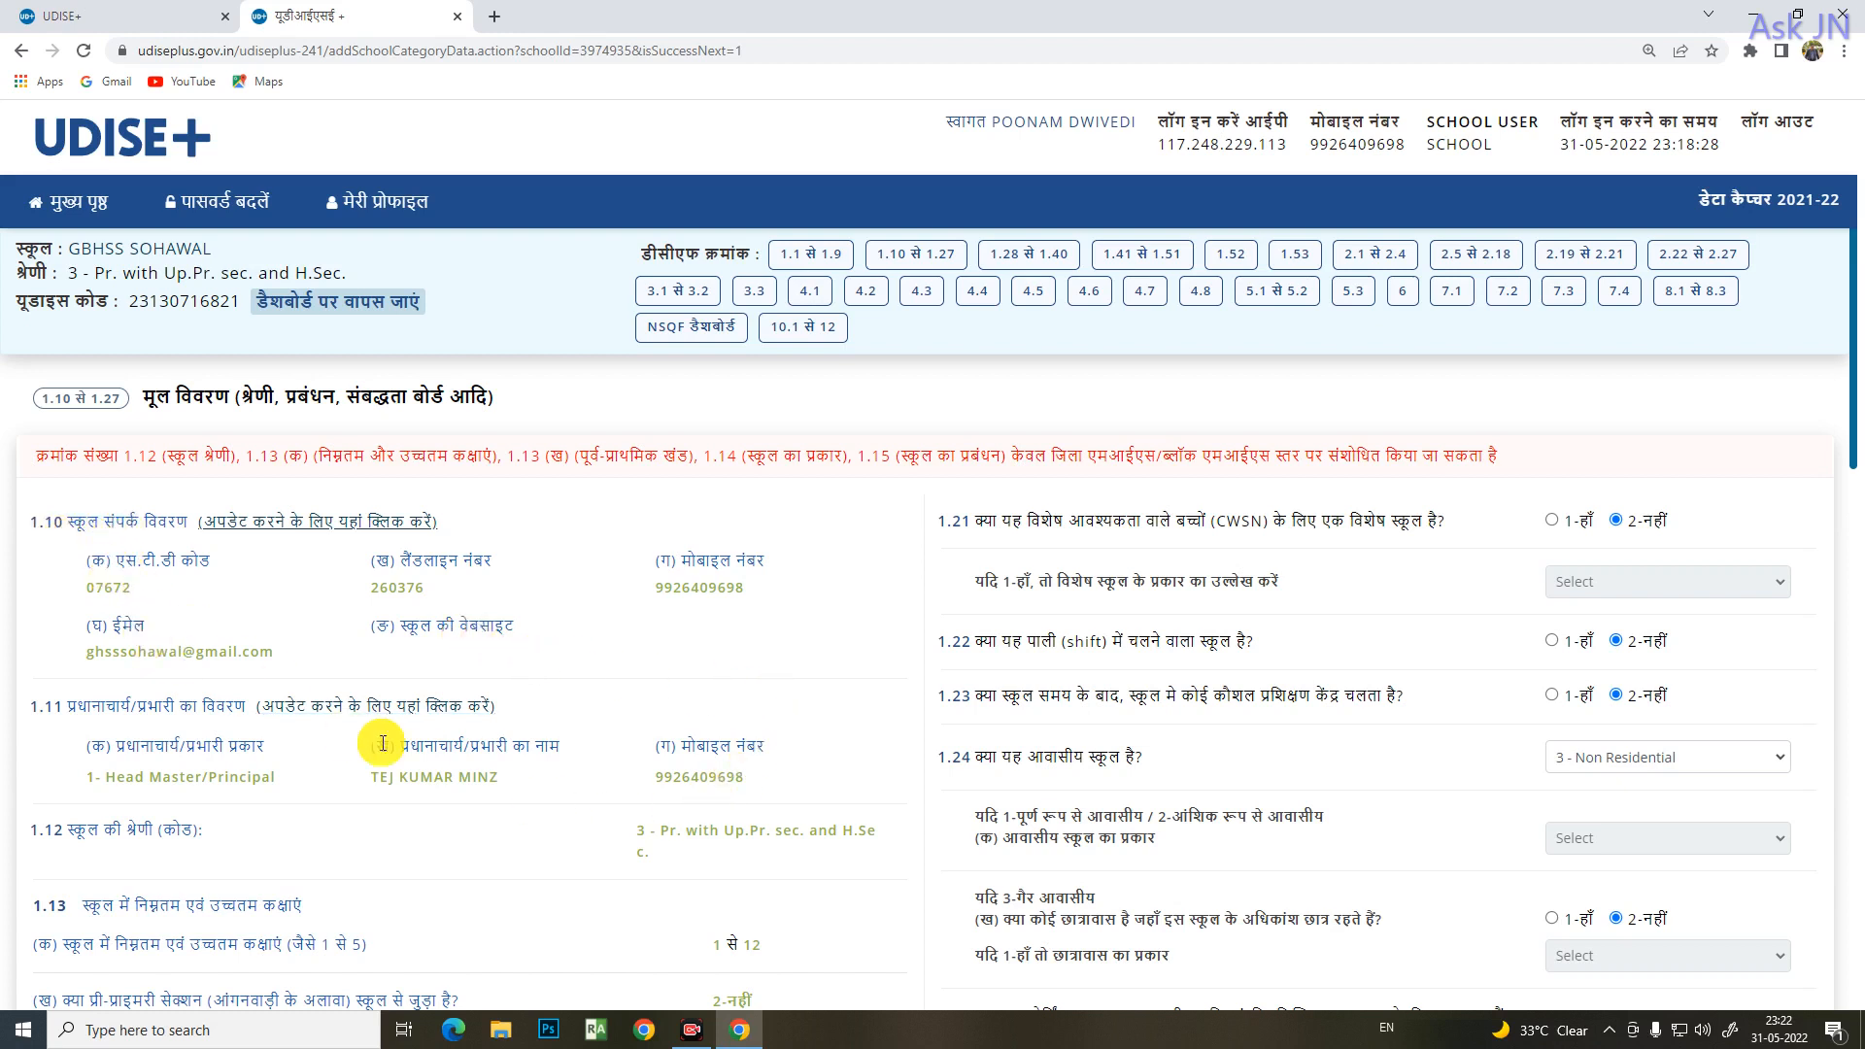
scroll(464, 741, "down", 15)
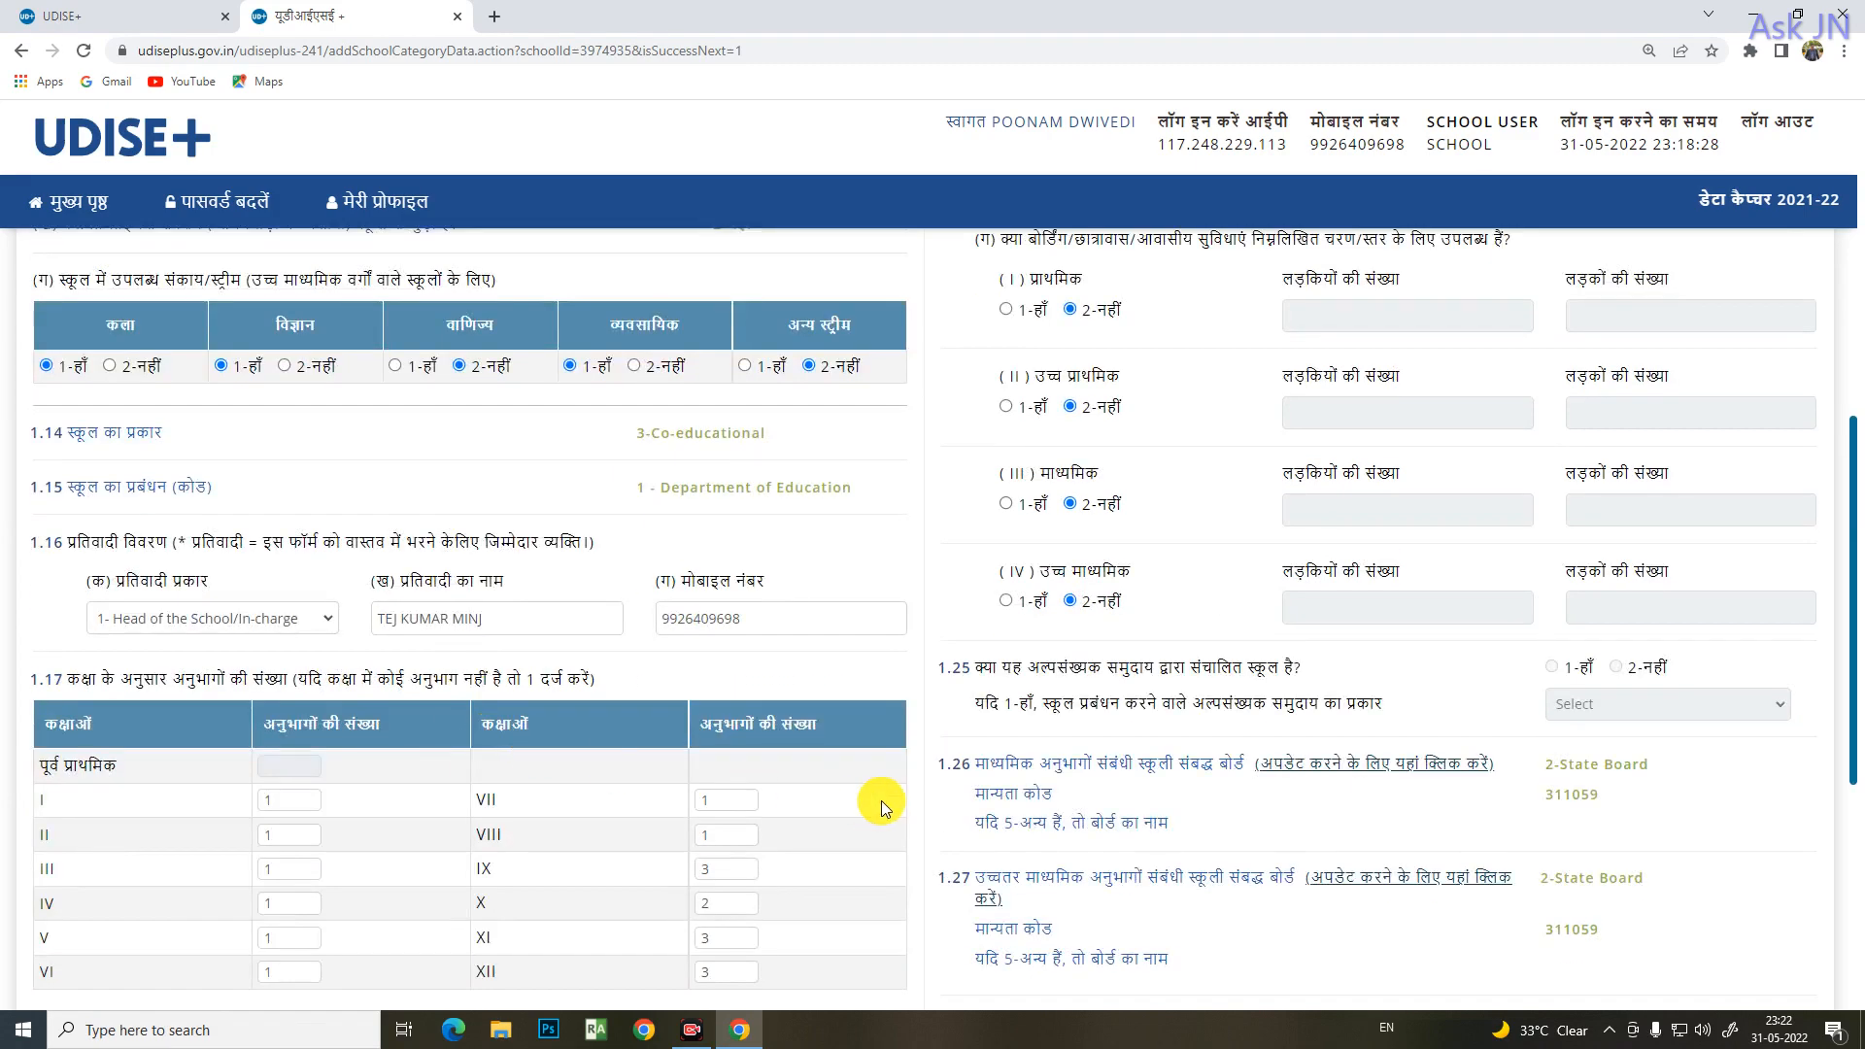
scroll(997, 491, "up", 15)
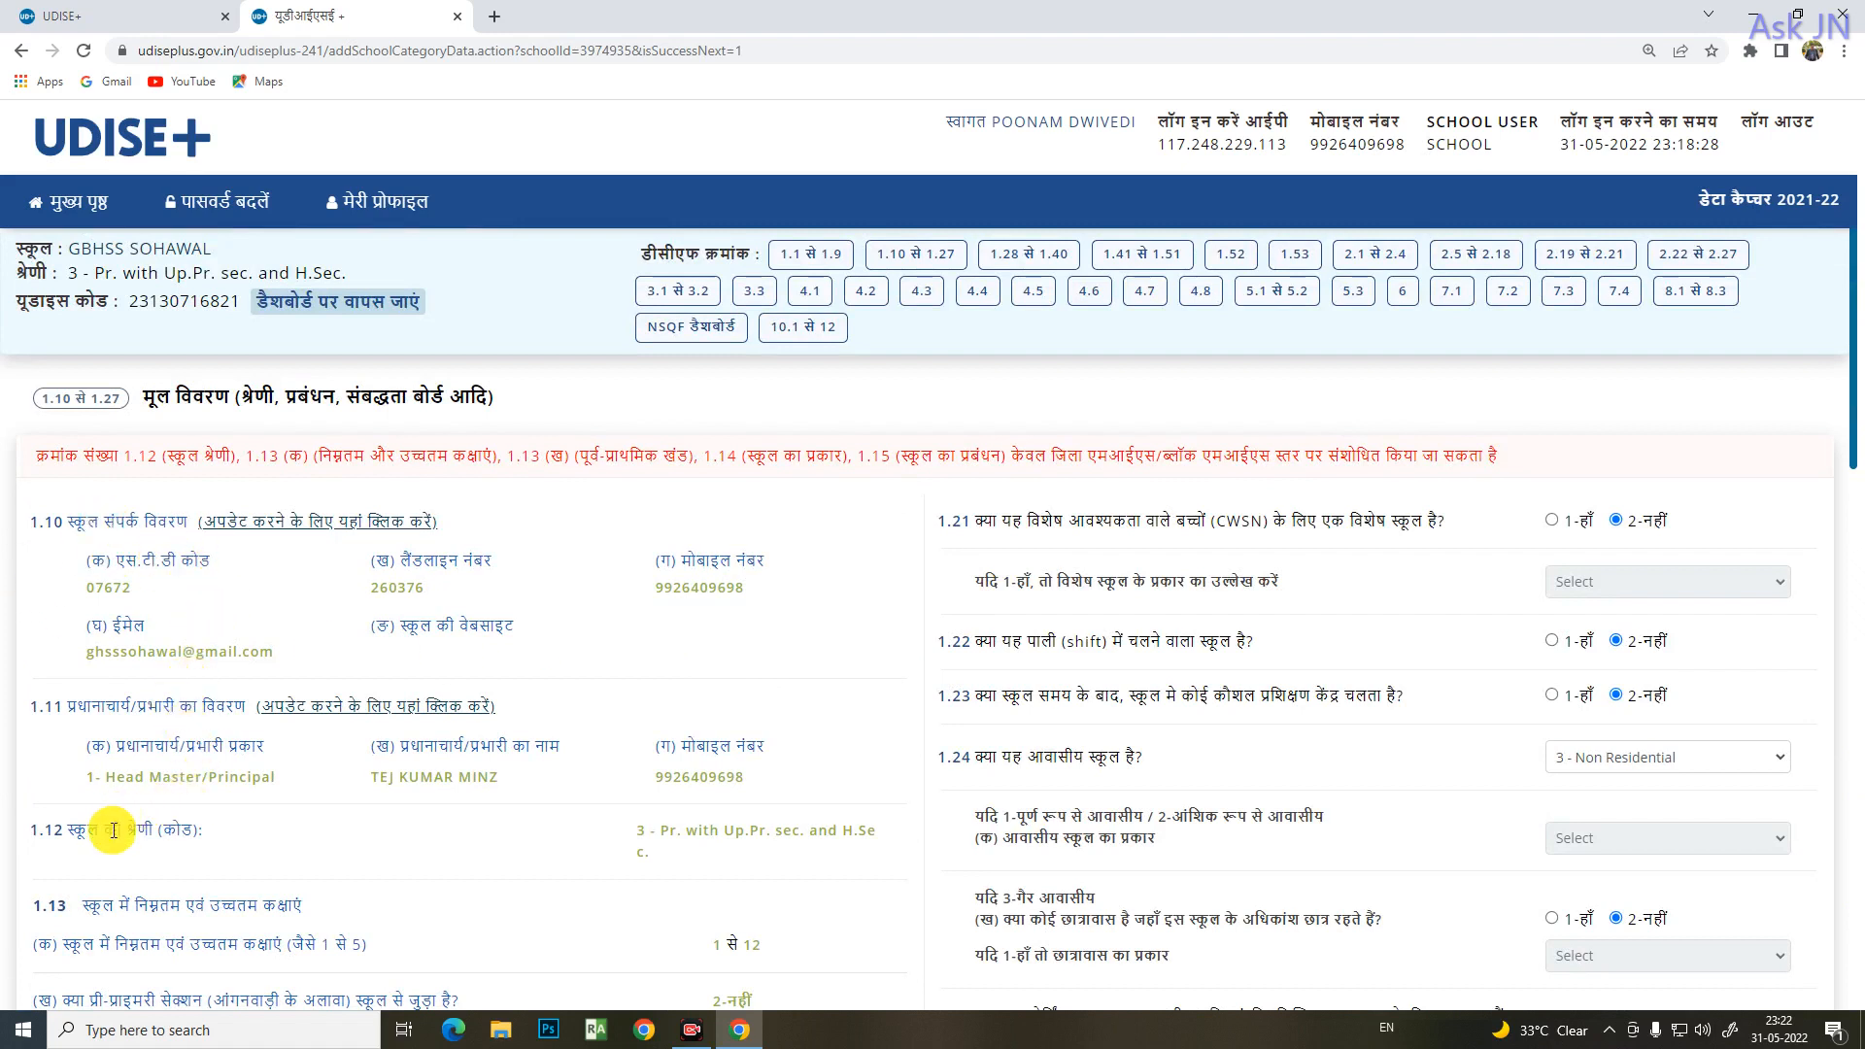
scroll(406, 806, "down", 4)
scroll(194, 593, "up", 1)
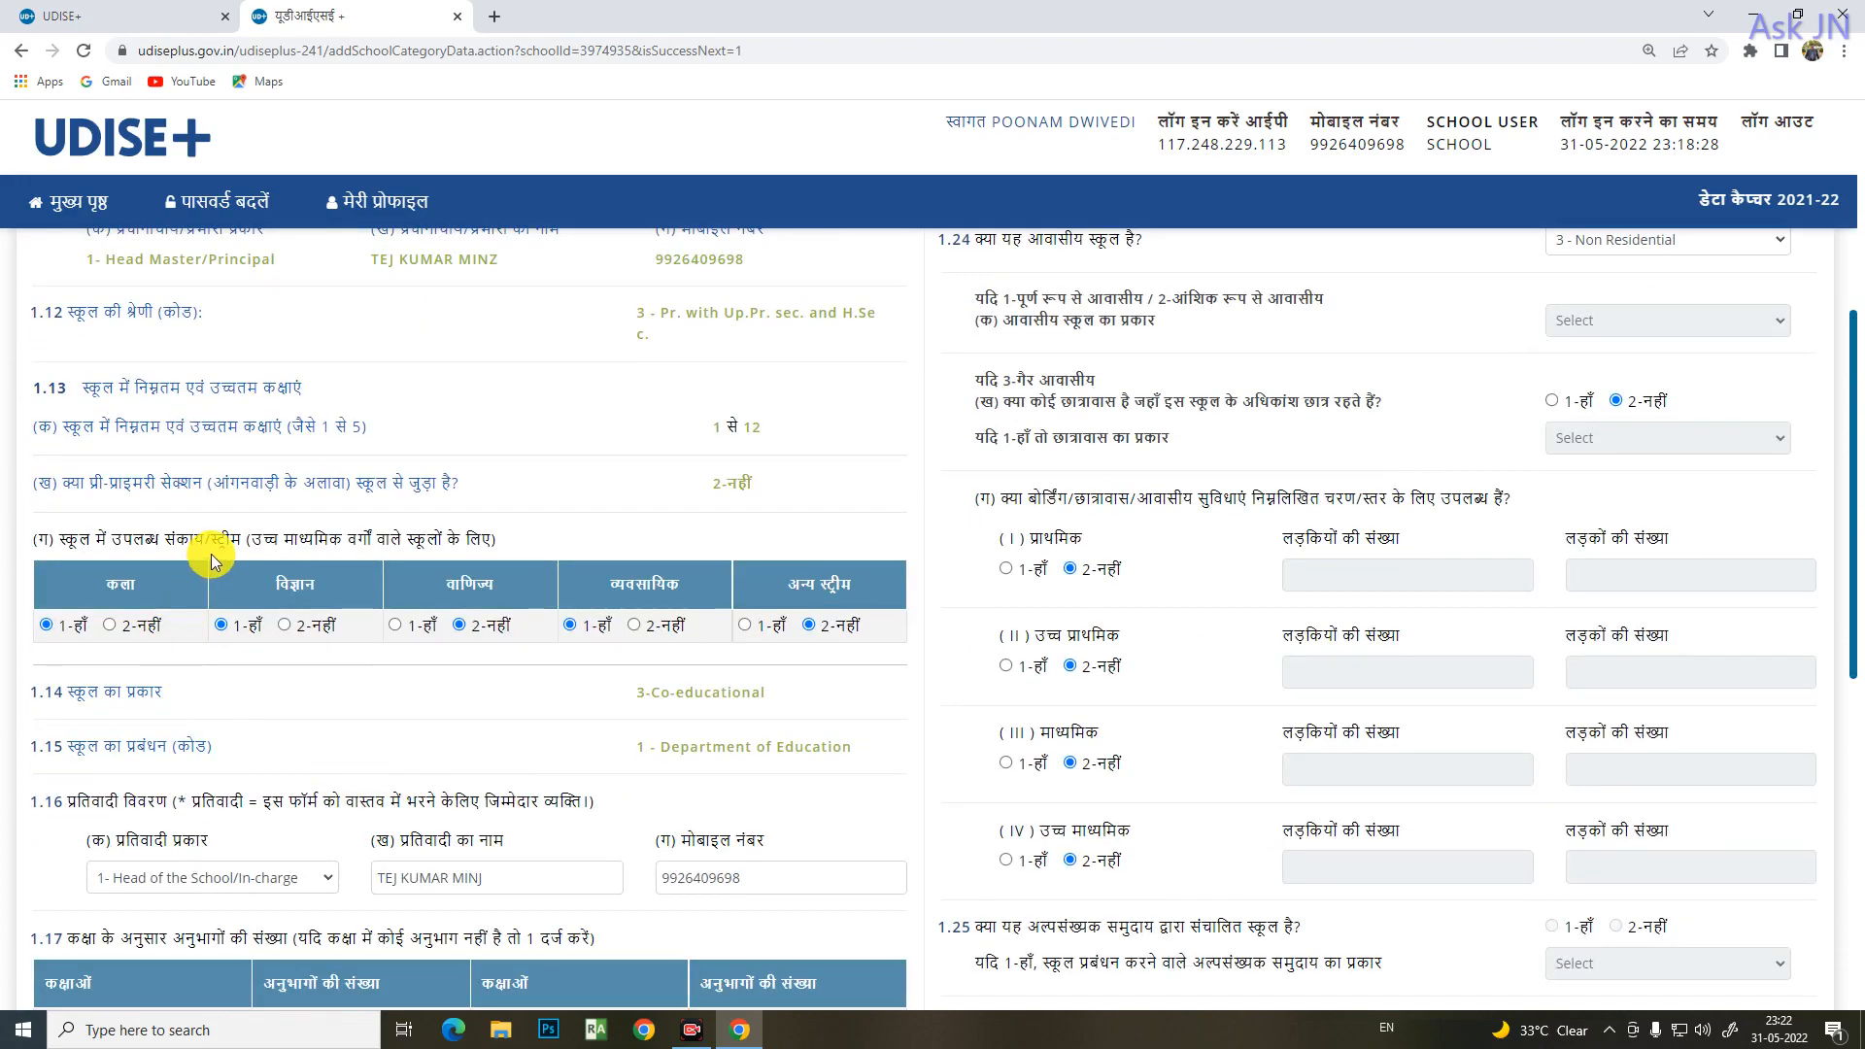
scroll(209, 558, "up", 3)
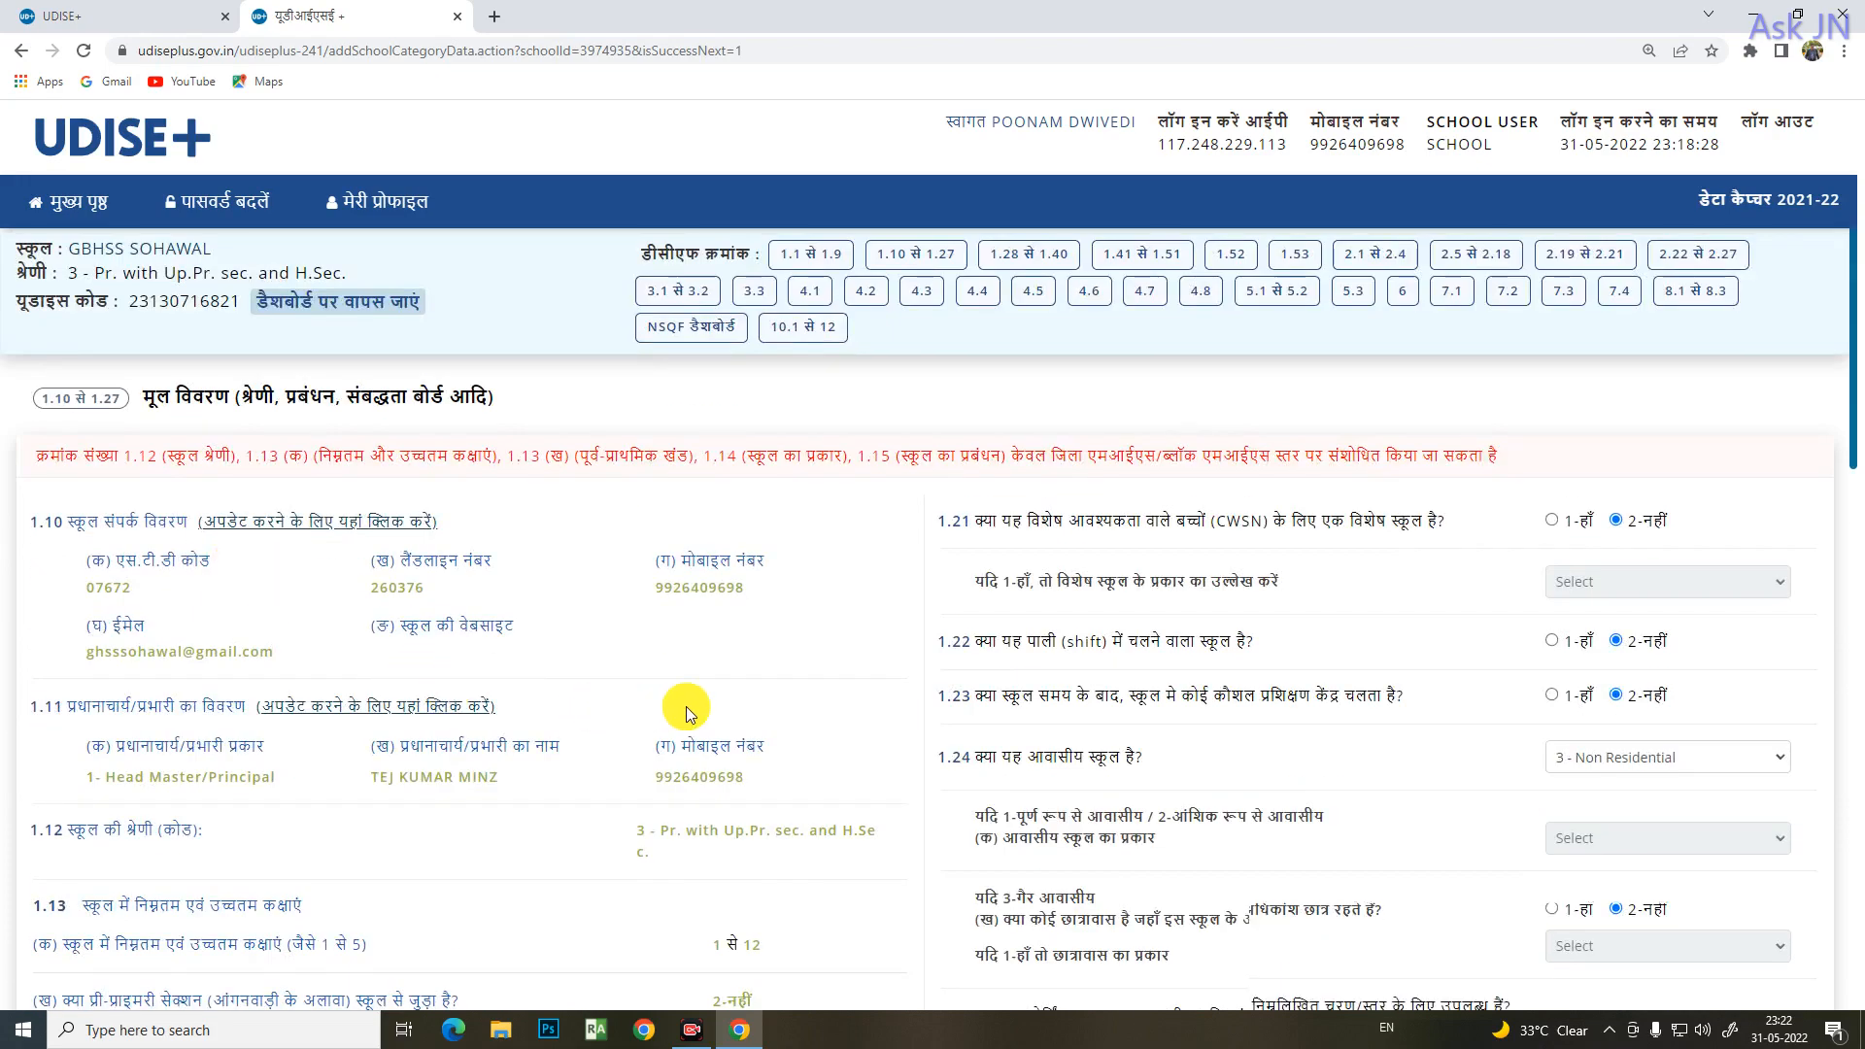
scroll(686, 707, "down", 2)
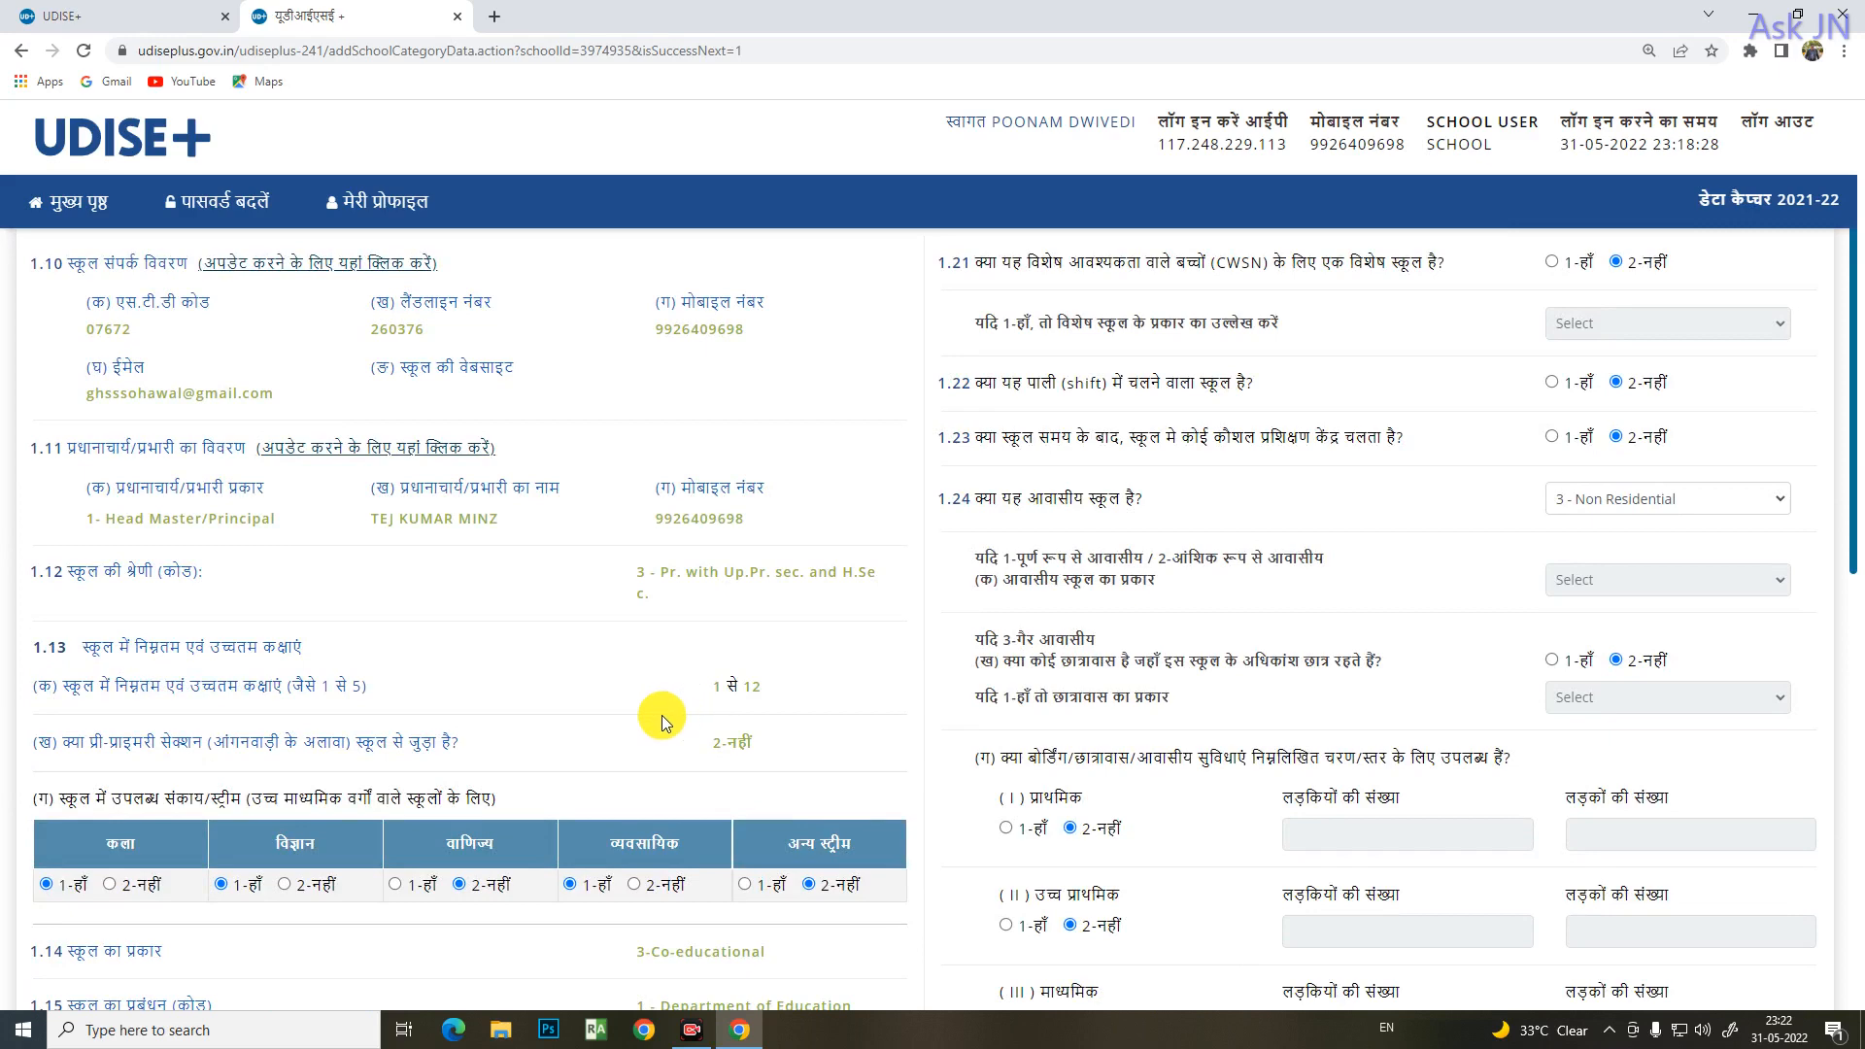
scroll(661, 715, "up", 2)
scroll(624, 610, "down", 2)
- Open the update page for the principal's details, check the head, school contact and board affiliation fields, and submit it
left_click(417, 471)
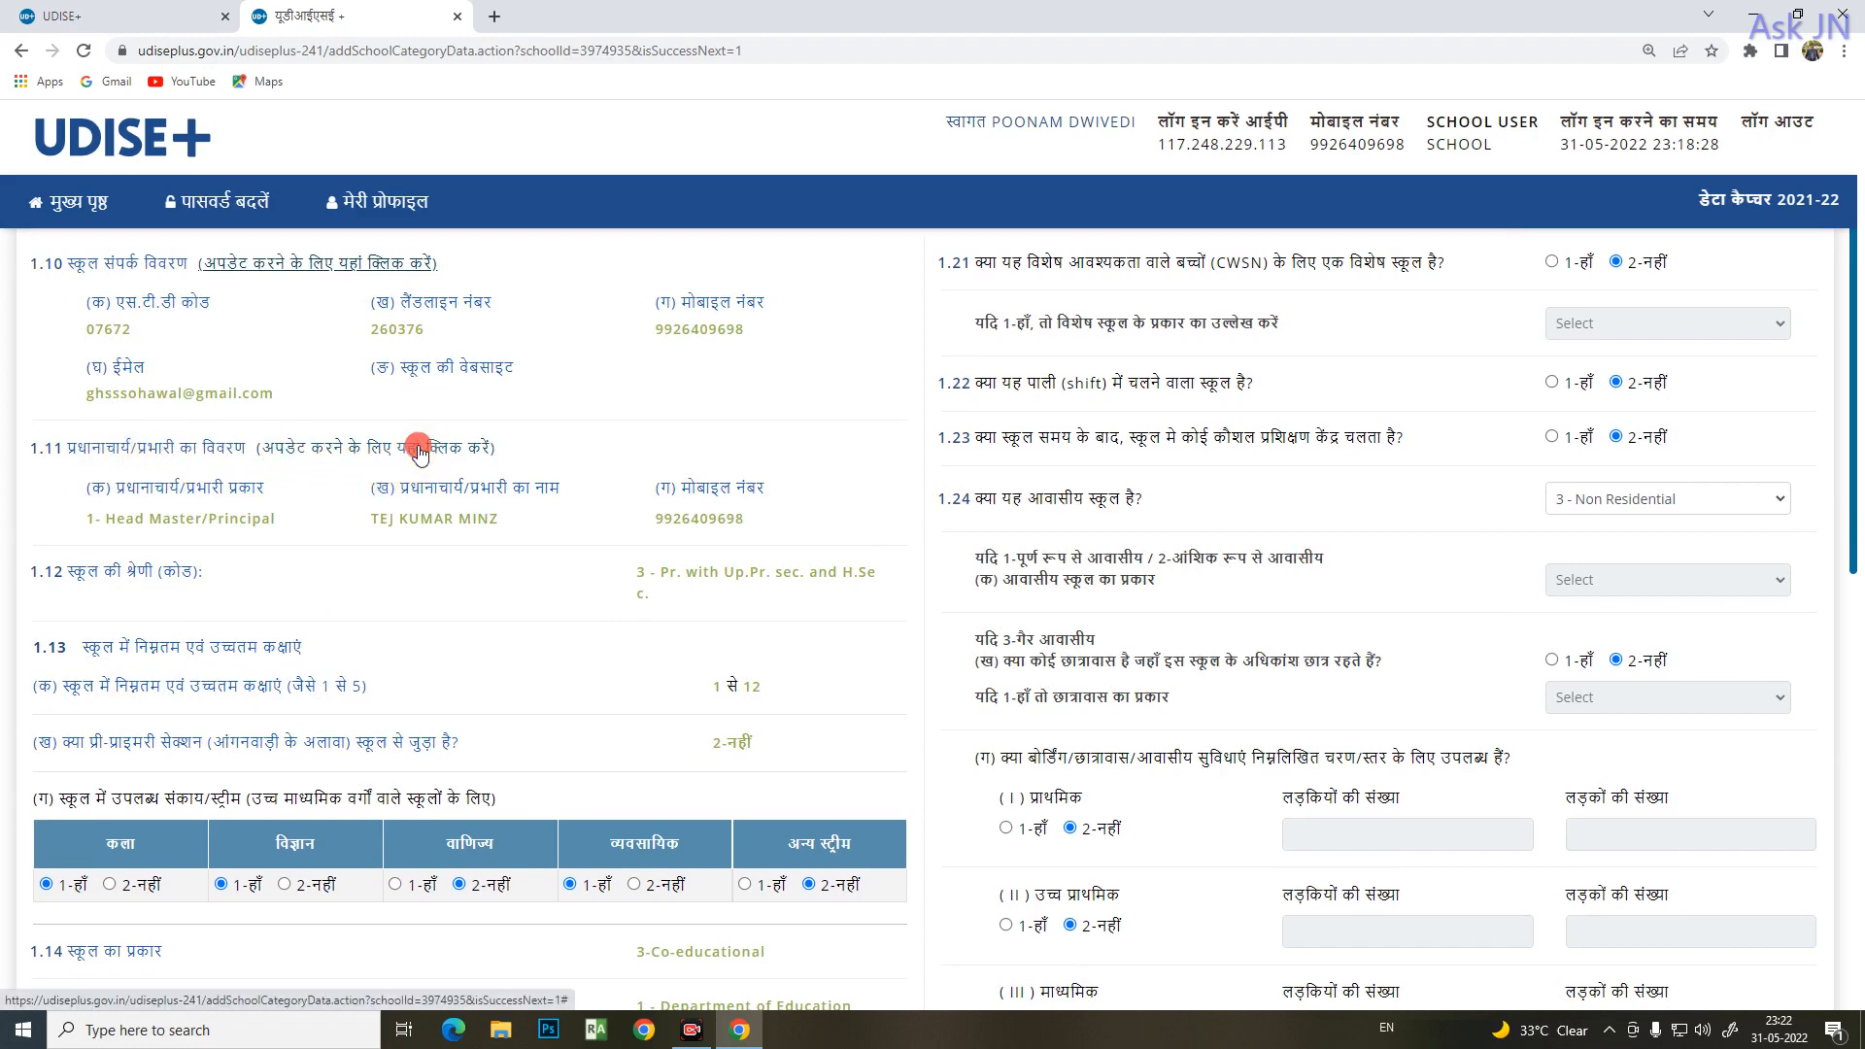
scroll(1222, 691, "down", 3)
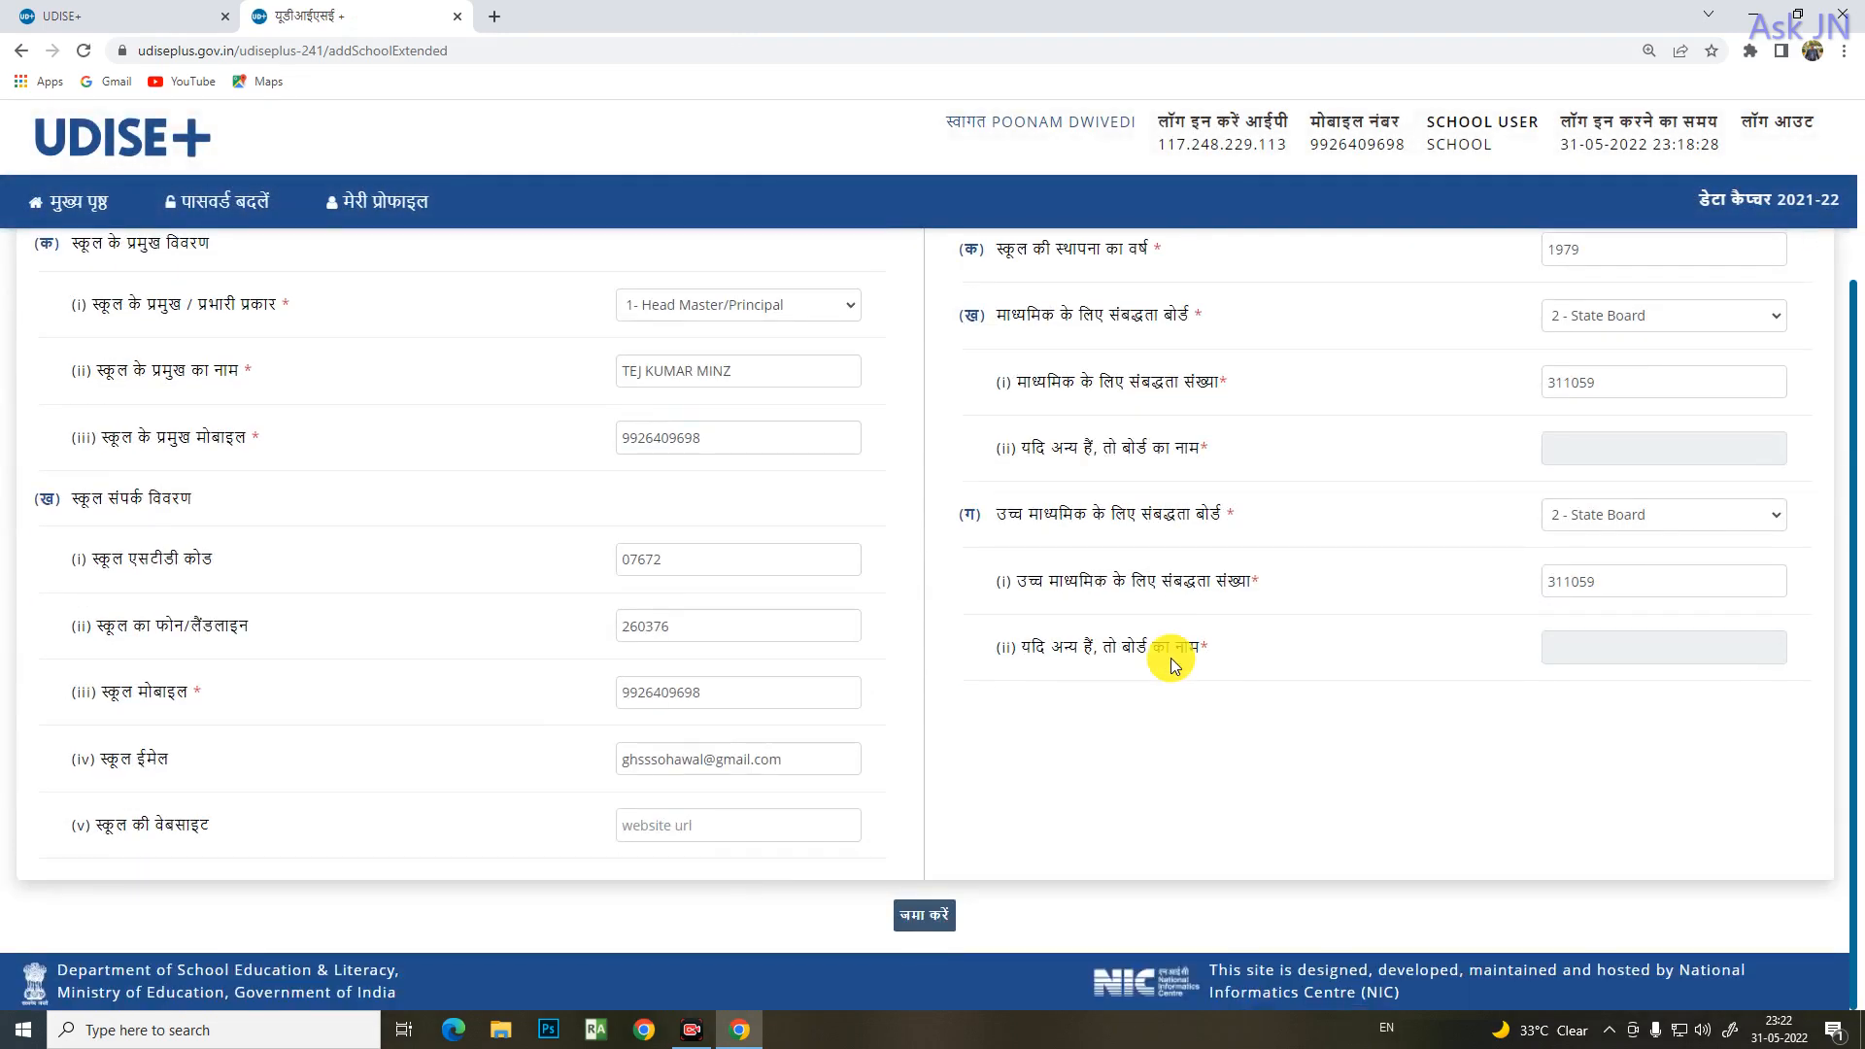
scroll(1142, 673, "up", 3)
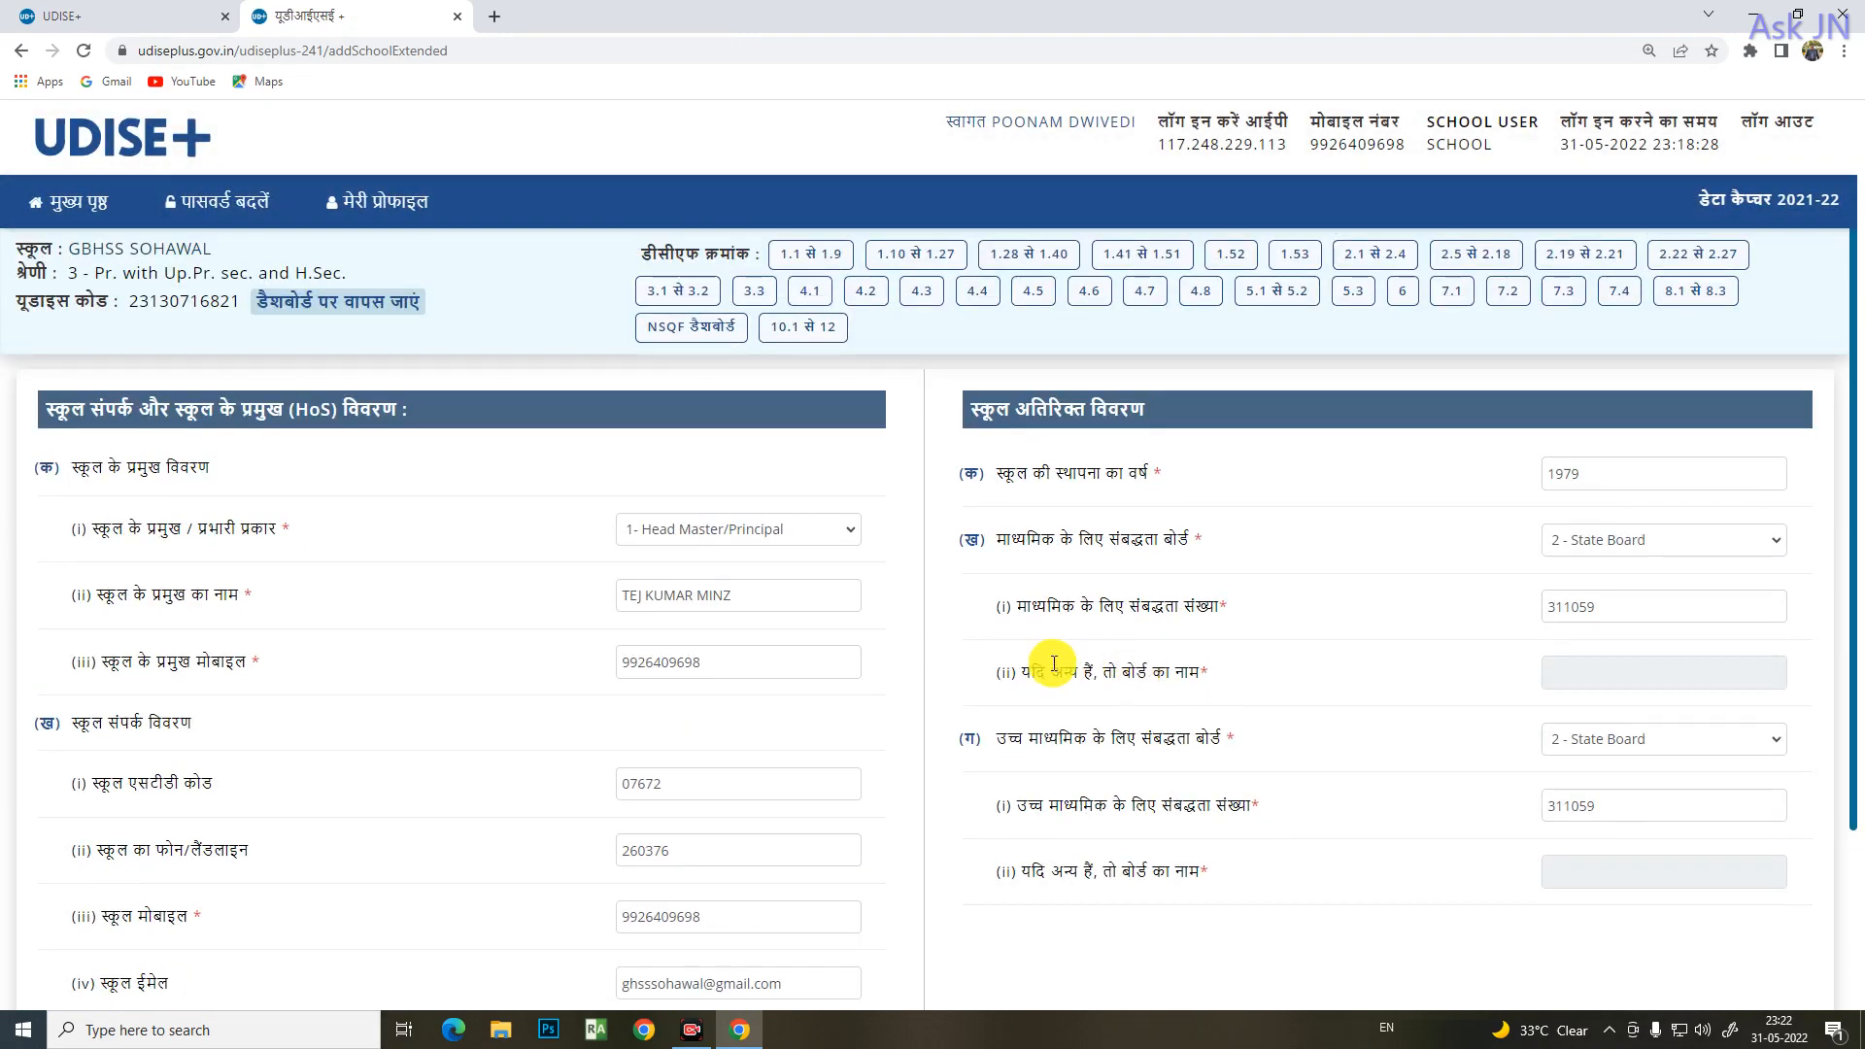
scroll(1024, 873, "down", 3)
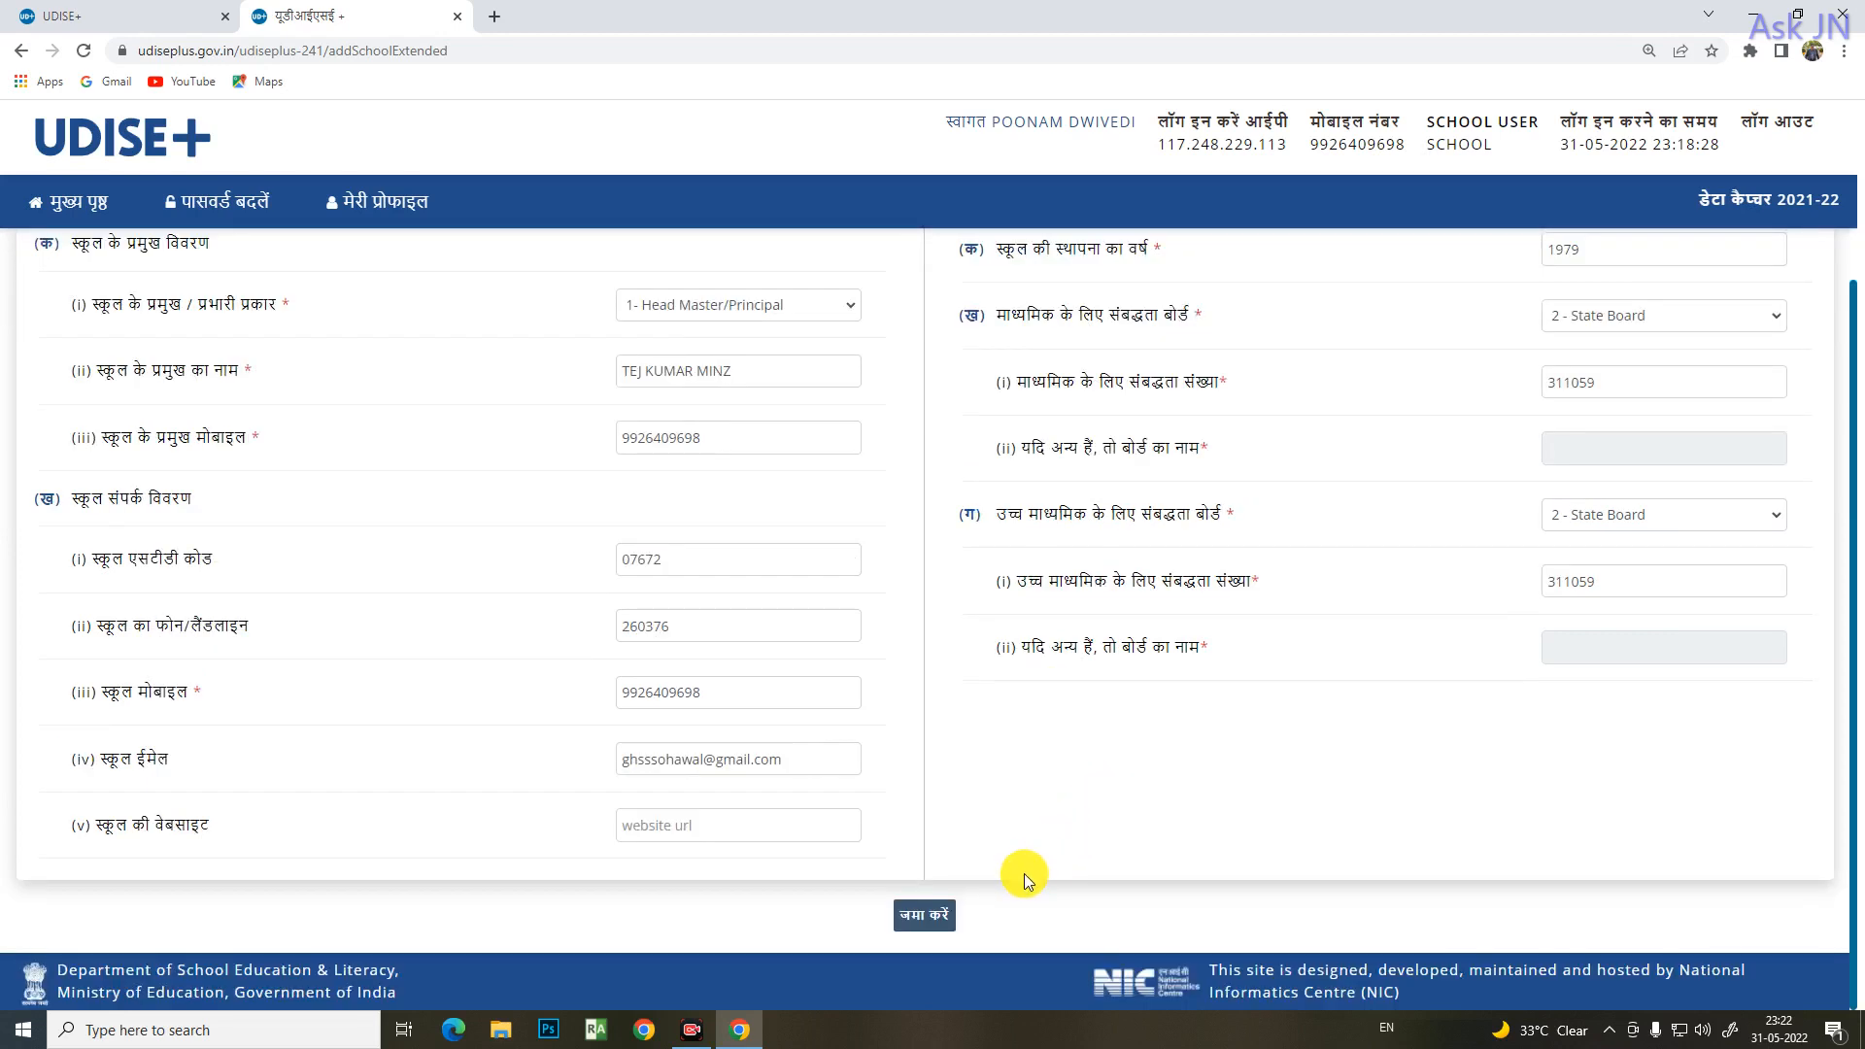
left_click(962, 915)
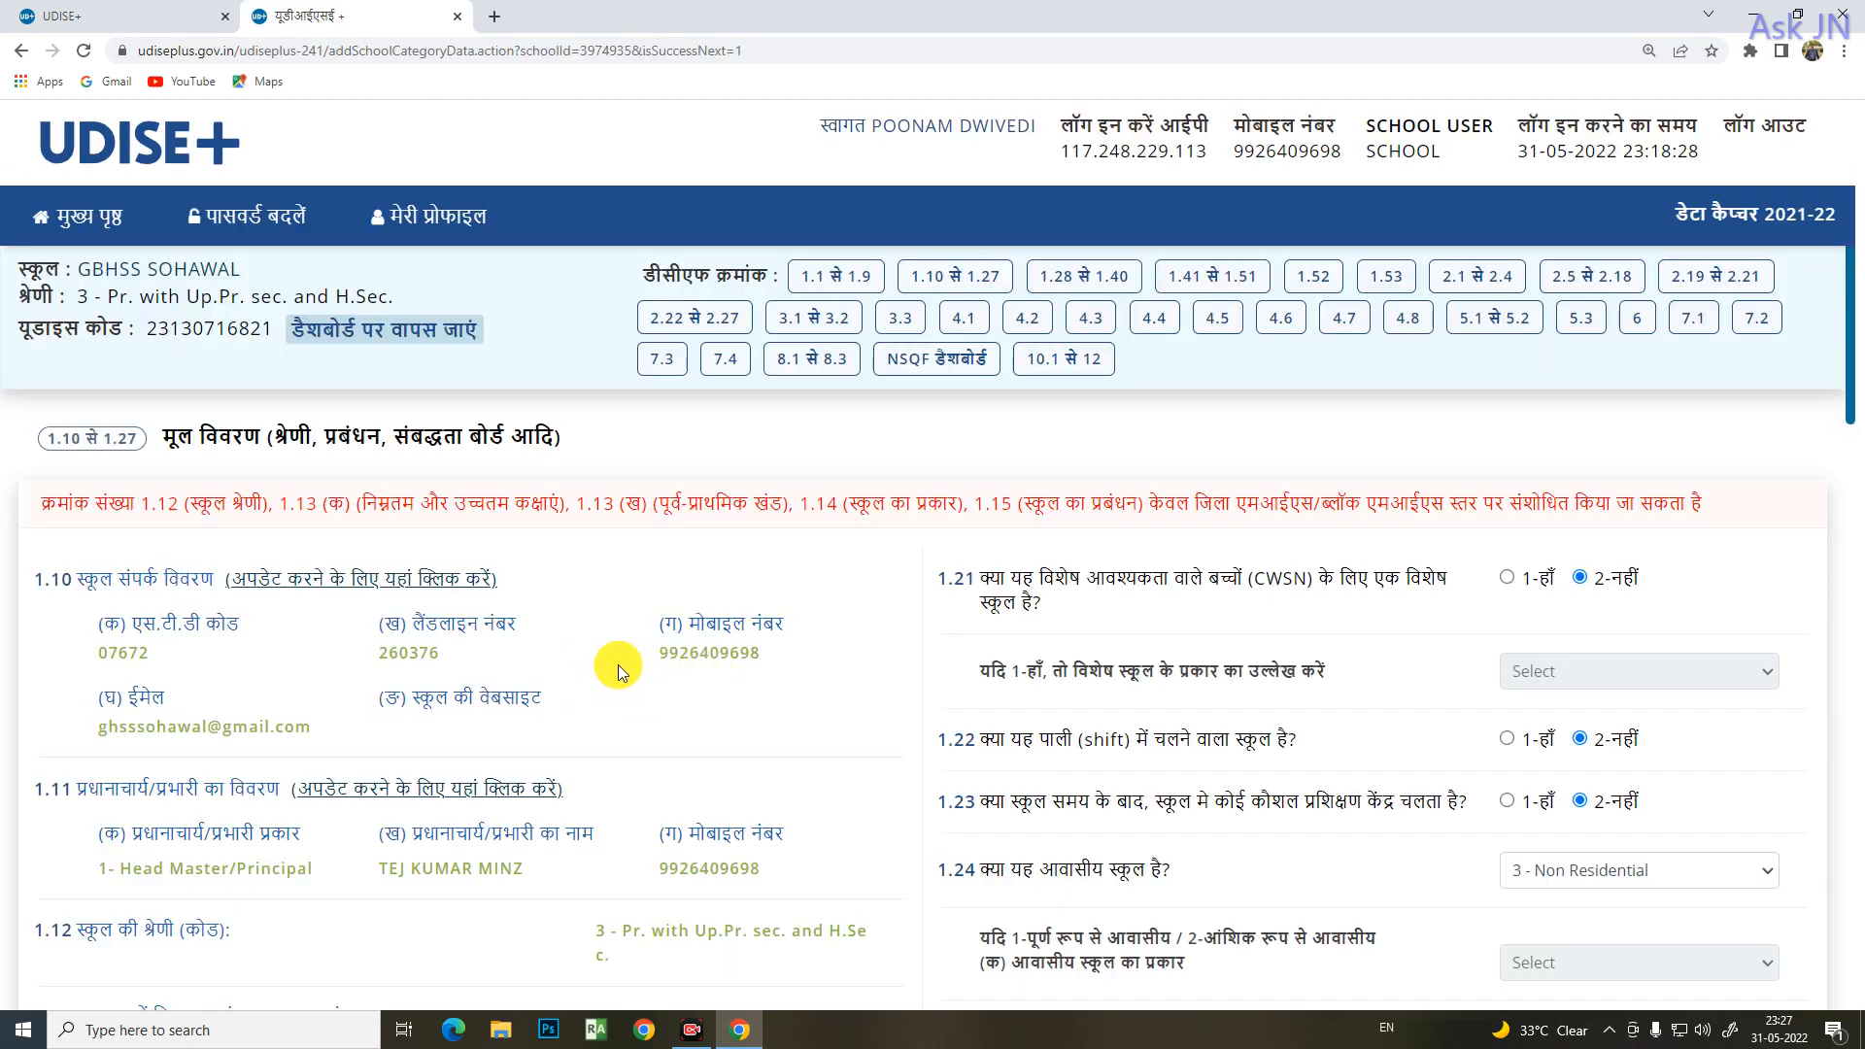
- Examine items 1.10 to 1.13 of the basic details, highlighting the lowest and highest class range in item 1.13 (क)
scroll(518, 700, "down", 3)
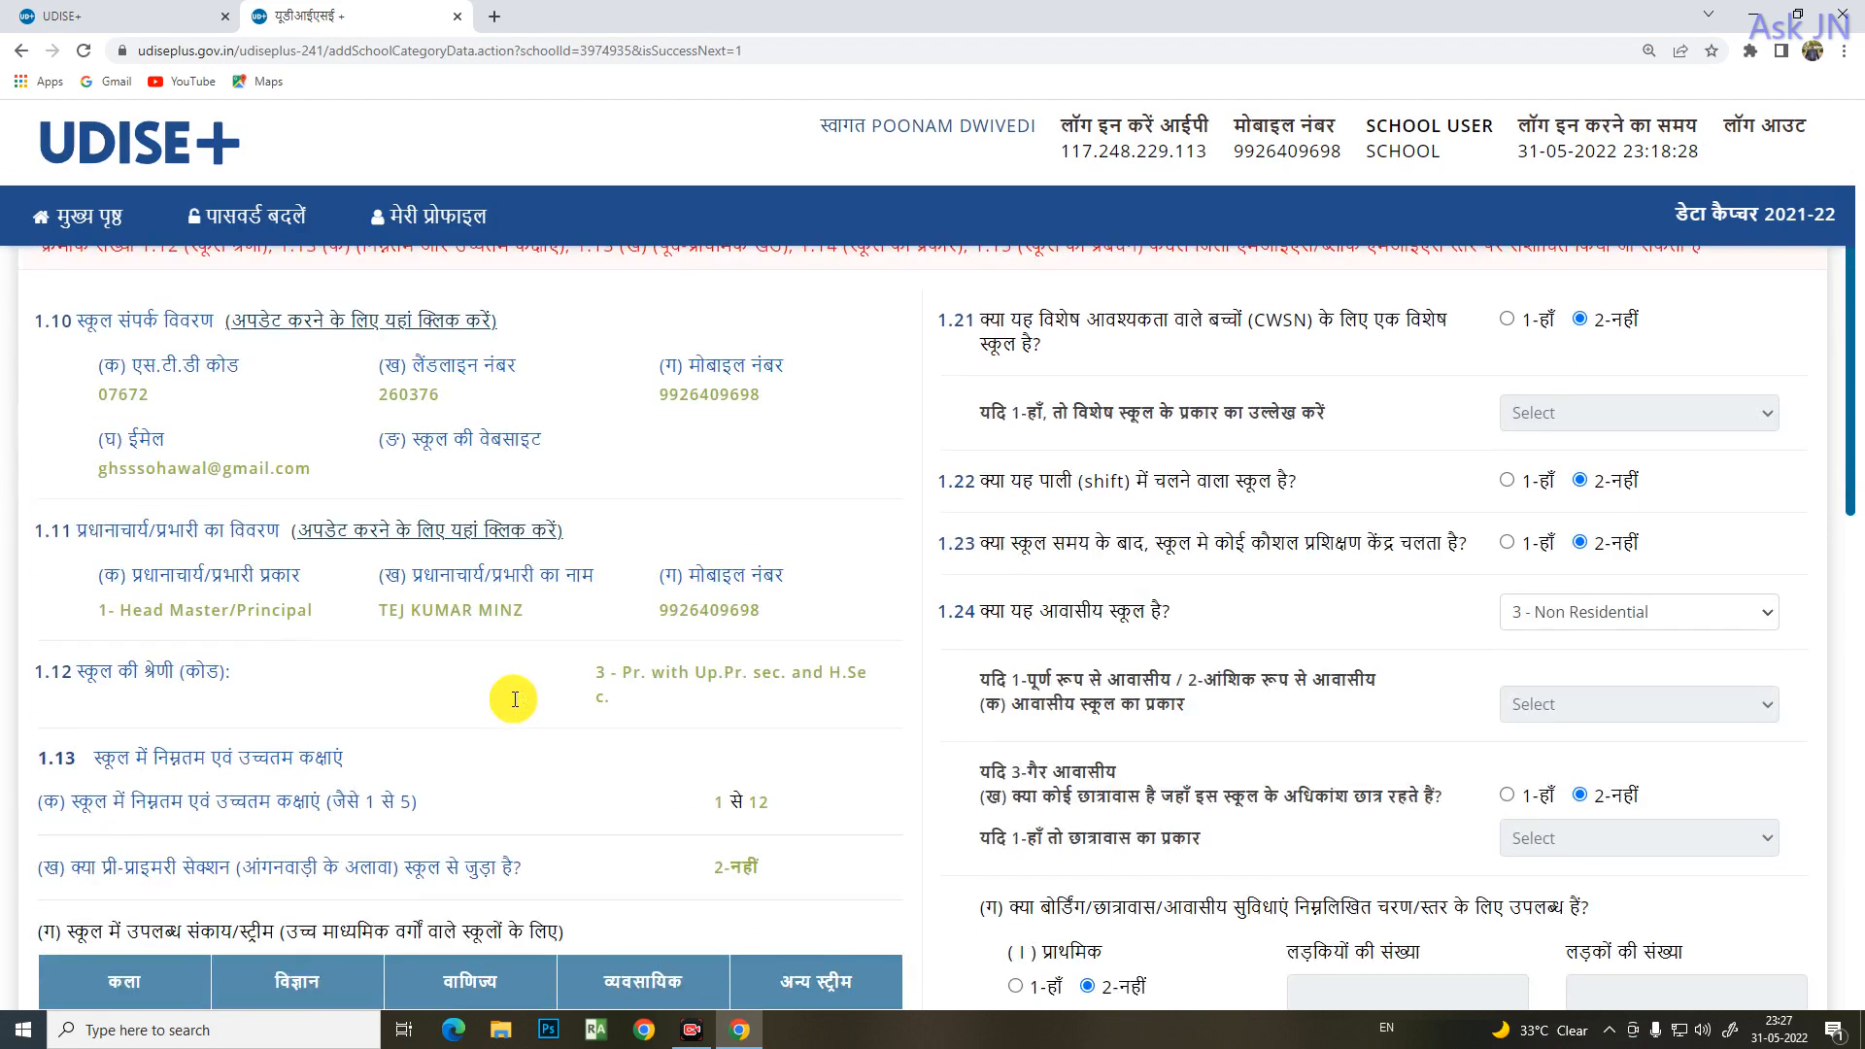
scroll(515, 699, "down", 3)
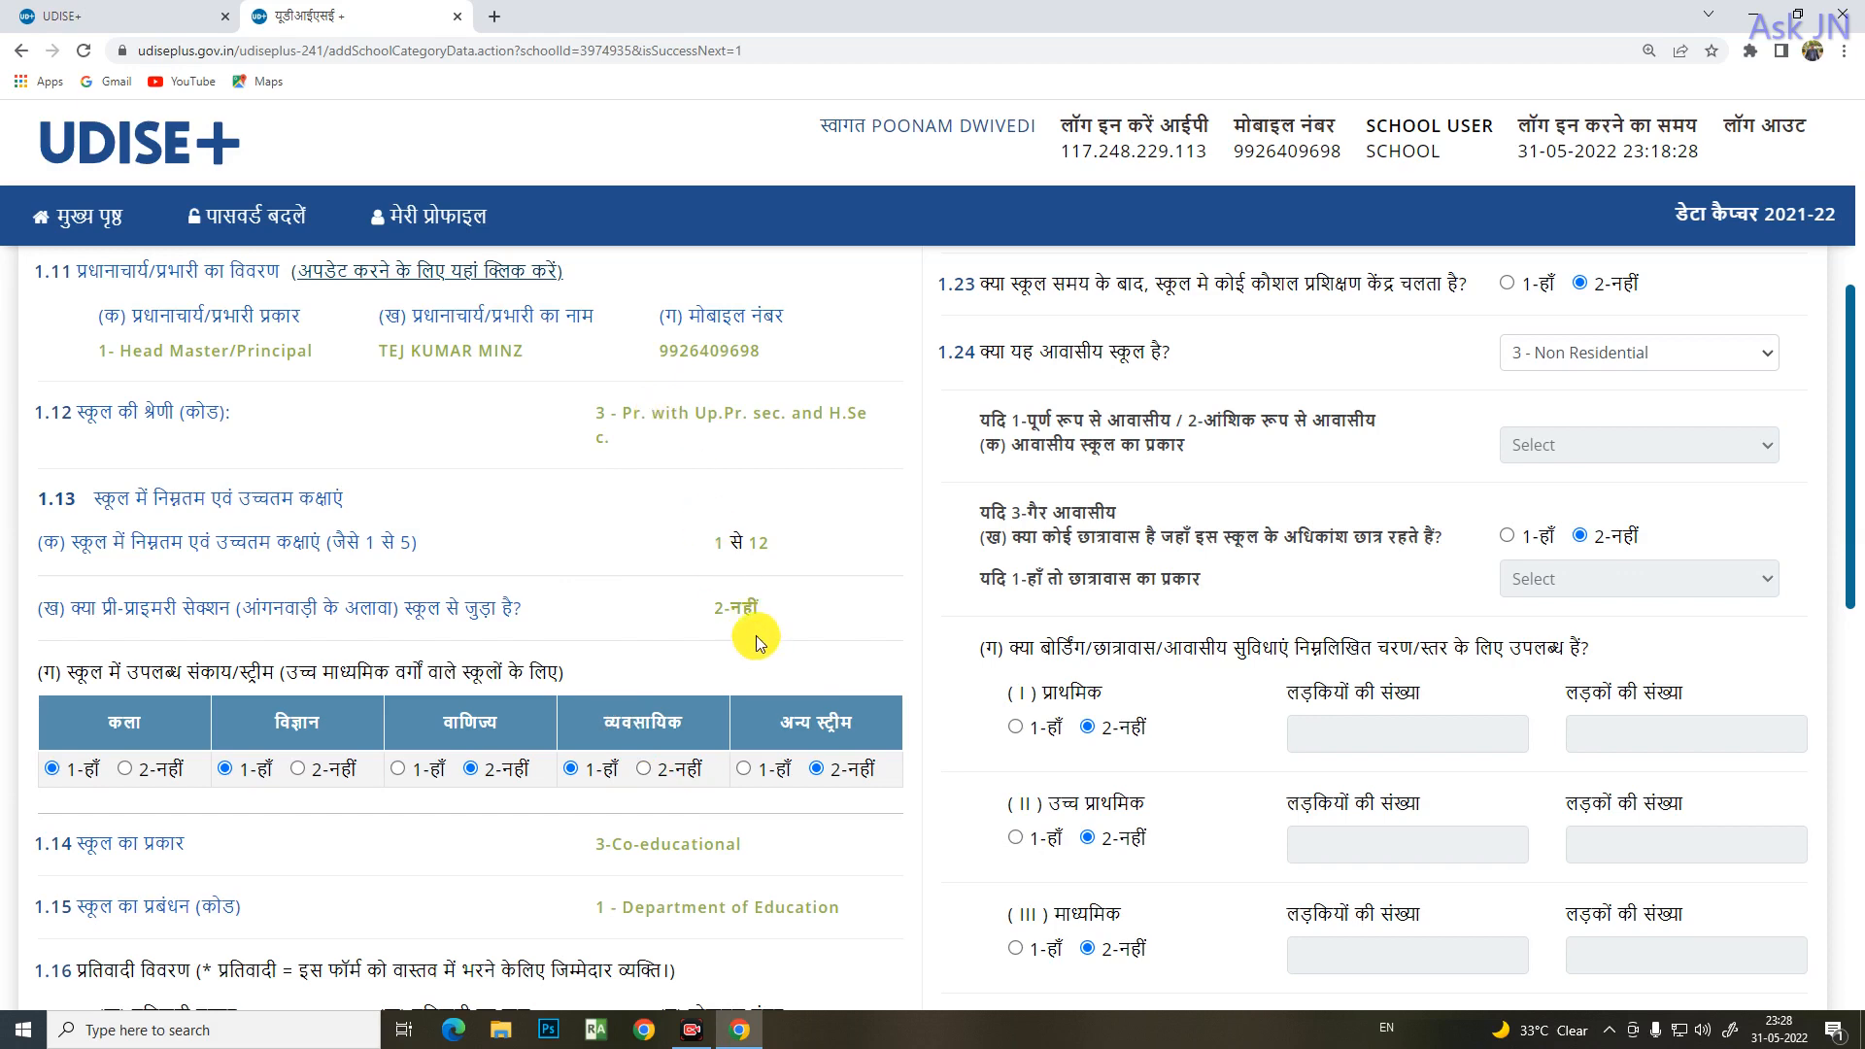
scroll(756, 635, "down", 3)
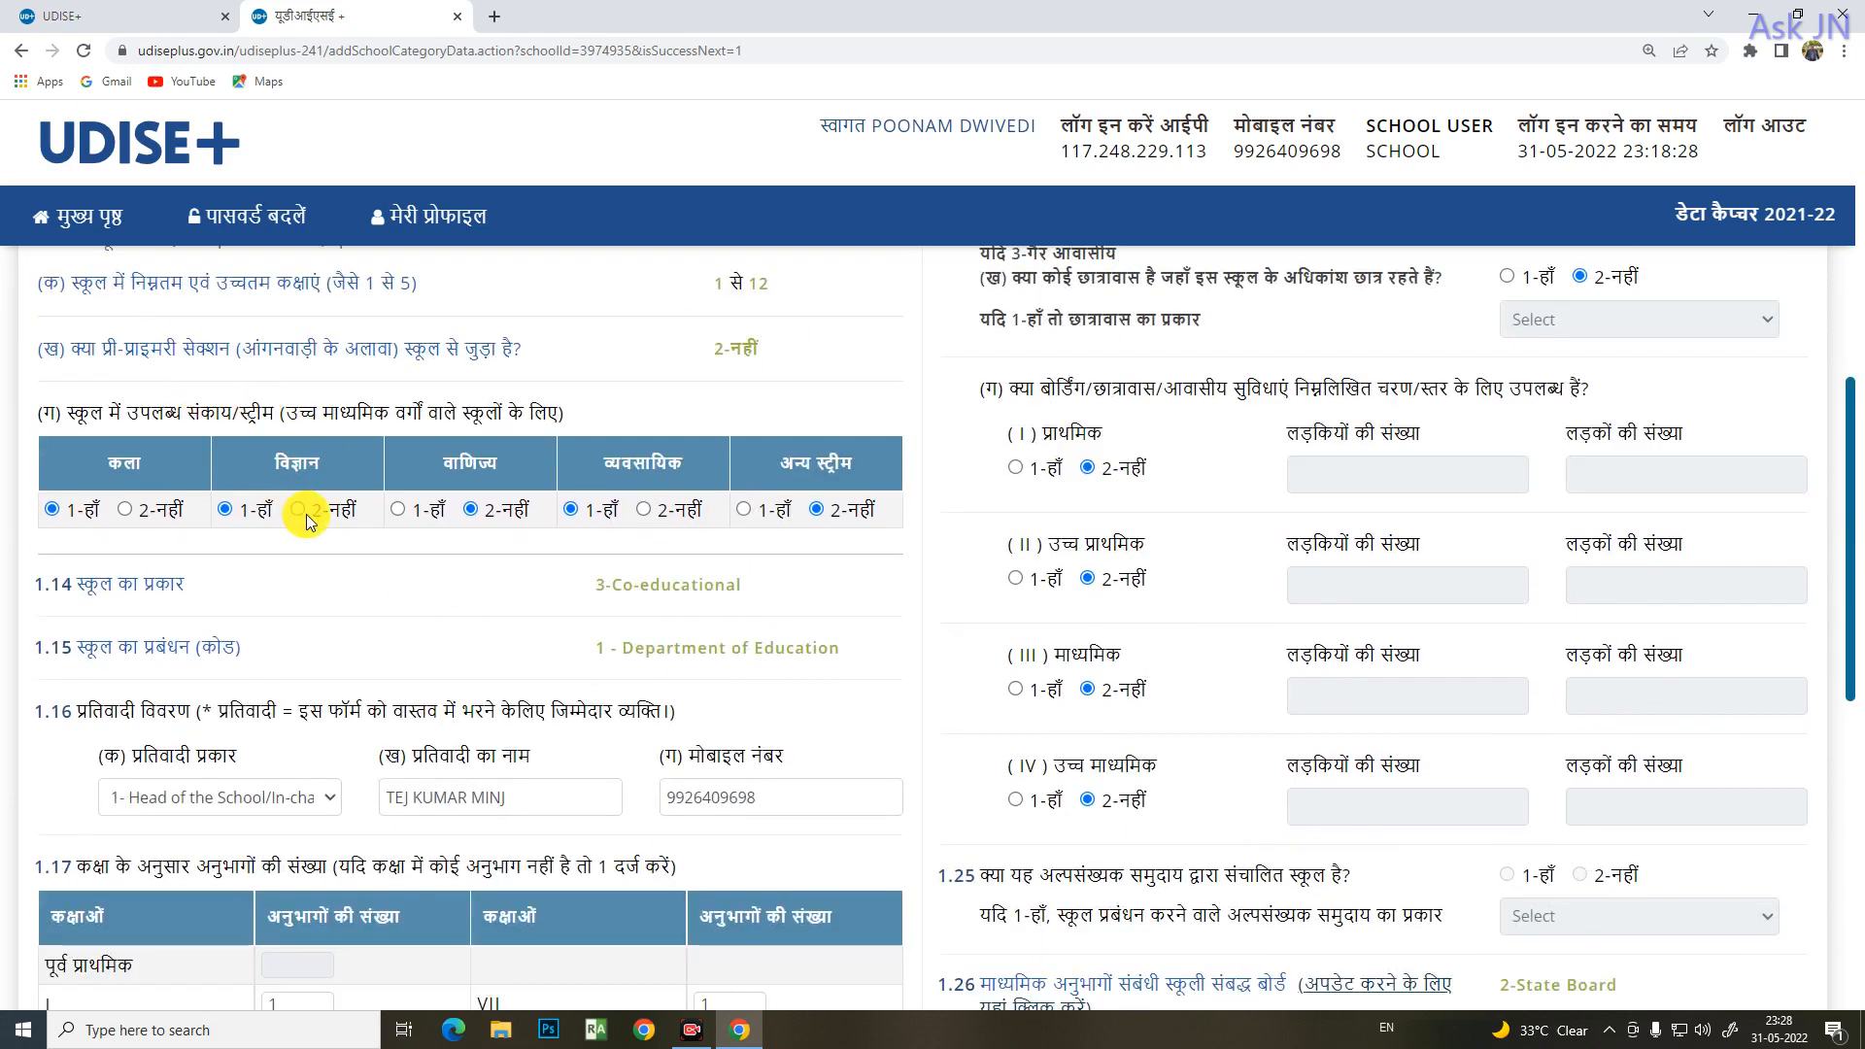
scroll(306, 515, "up", 3)
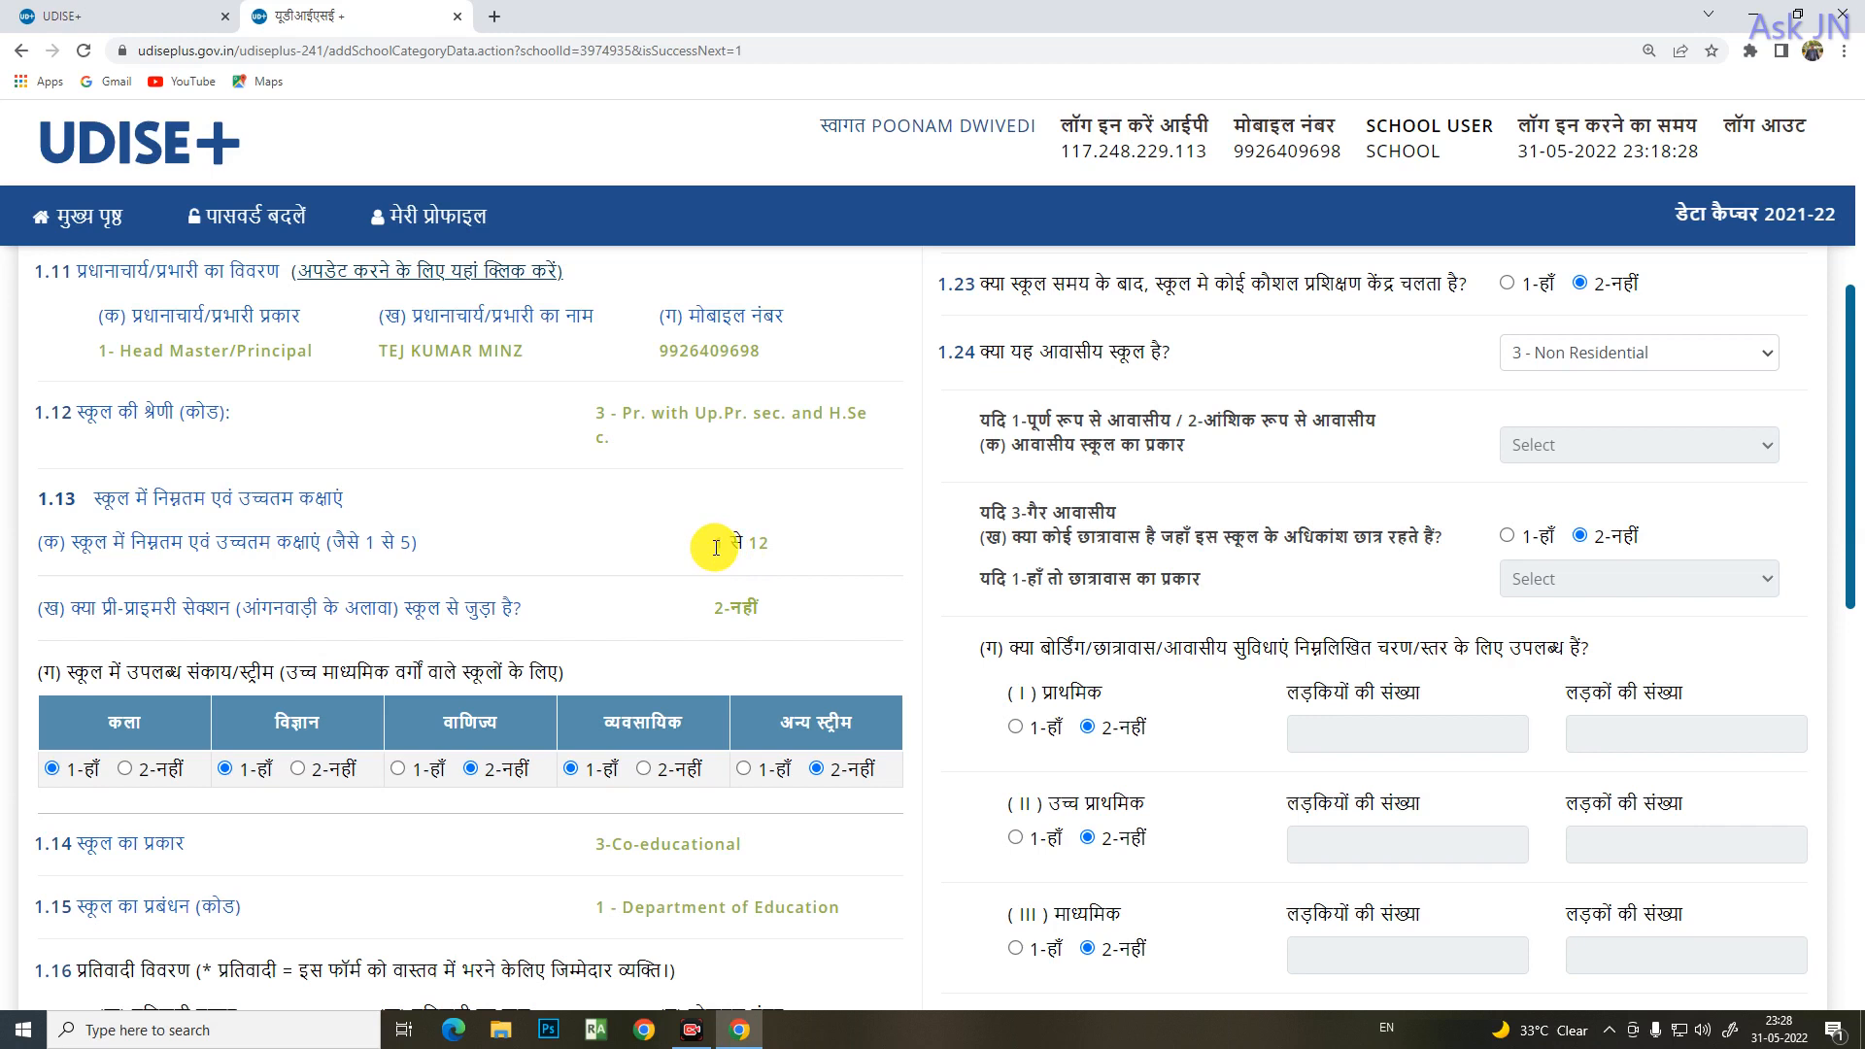
left_click_drag(716, 547, 764, 563)
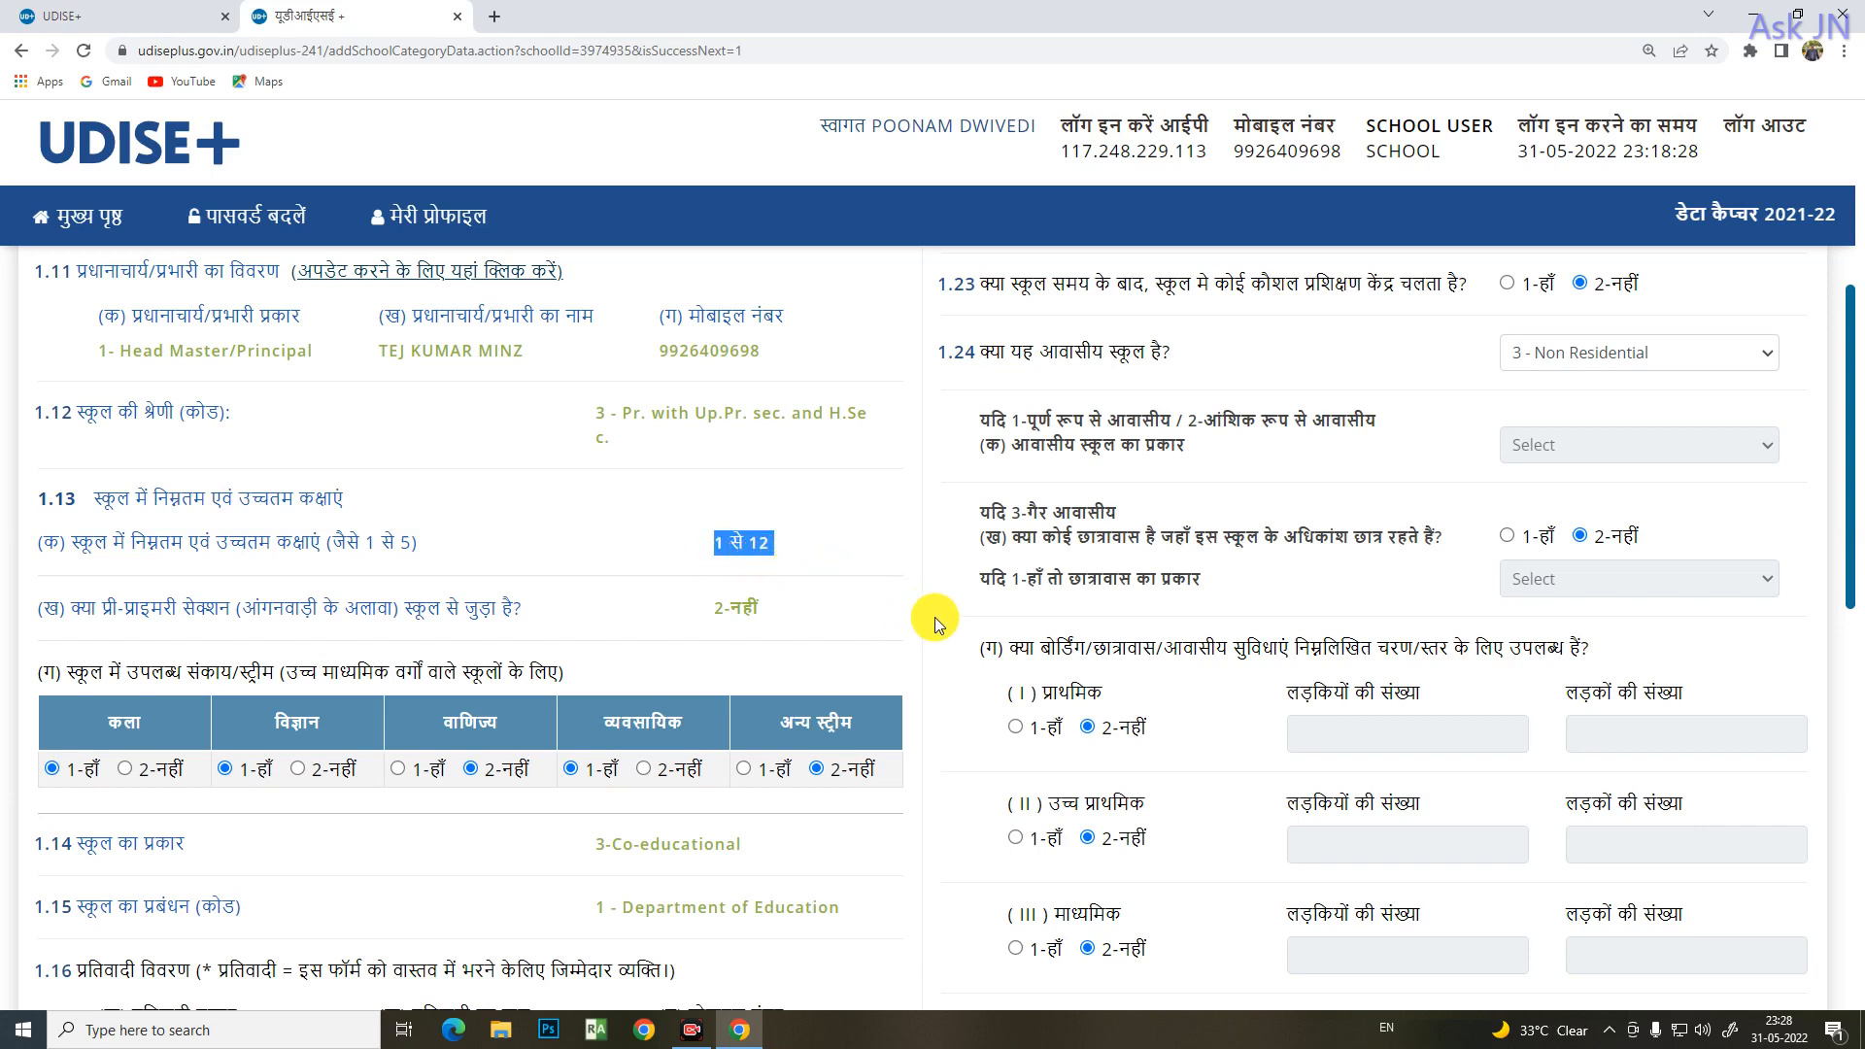
left_click(723, 563)
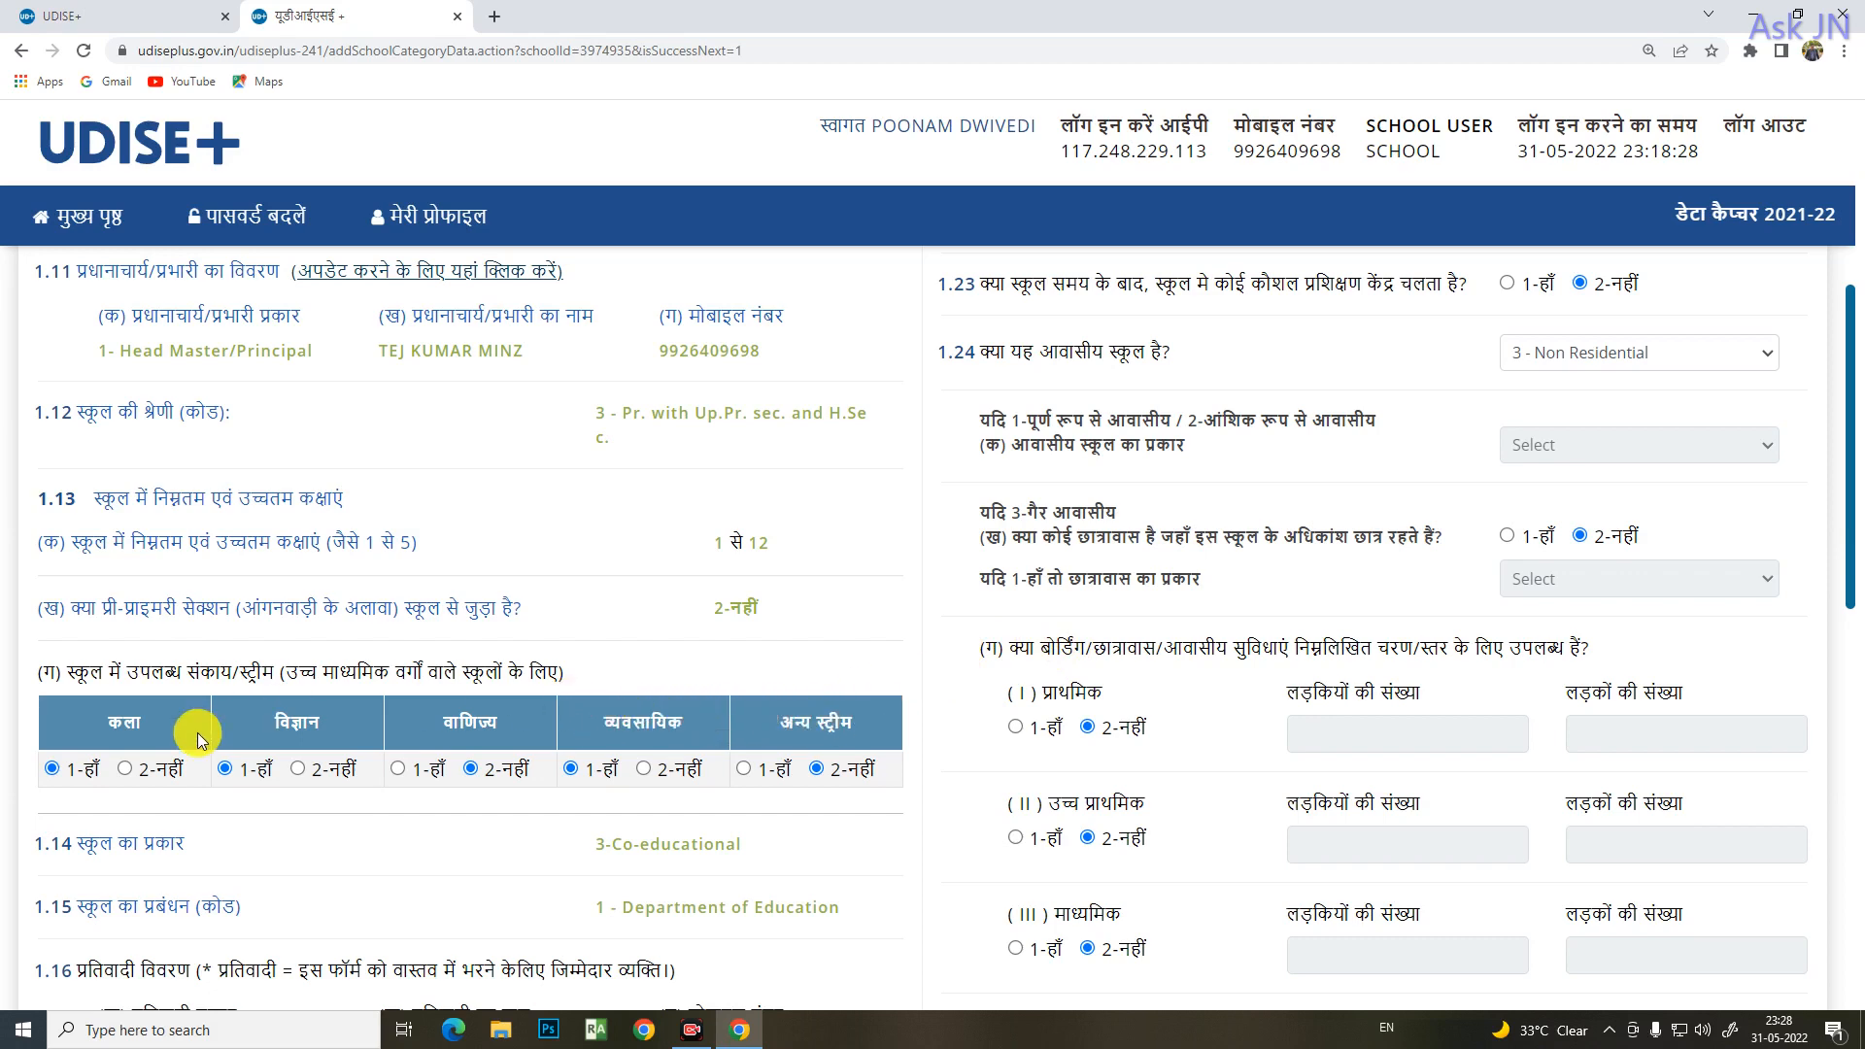
- Review the available streams in item 1.13 (ग), try 2-नहीं for विज्ञान and restore 1-हाँ
scroll(197, 732, "down", 3)
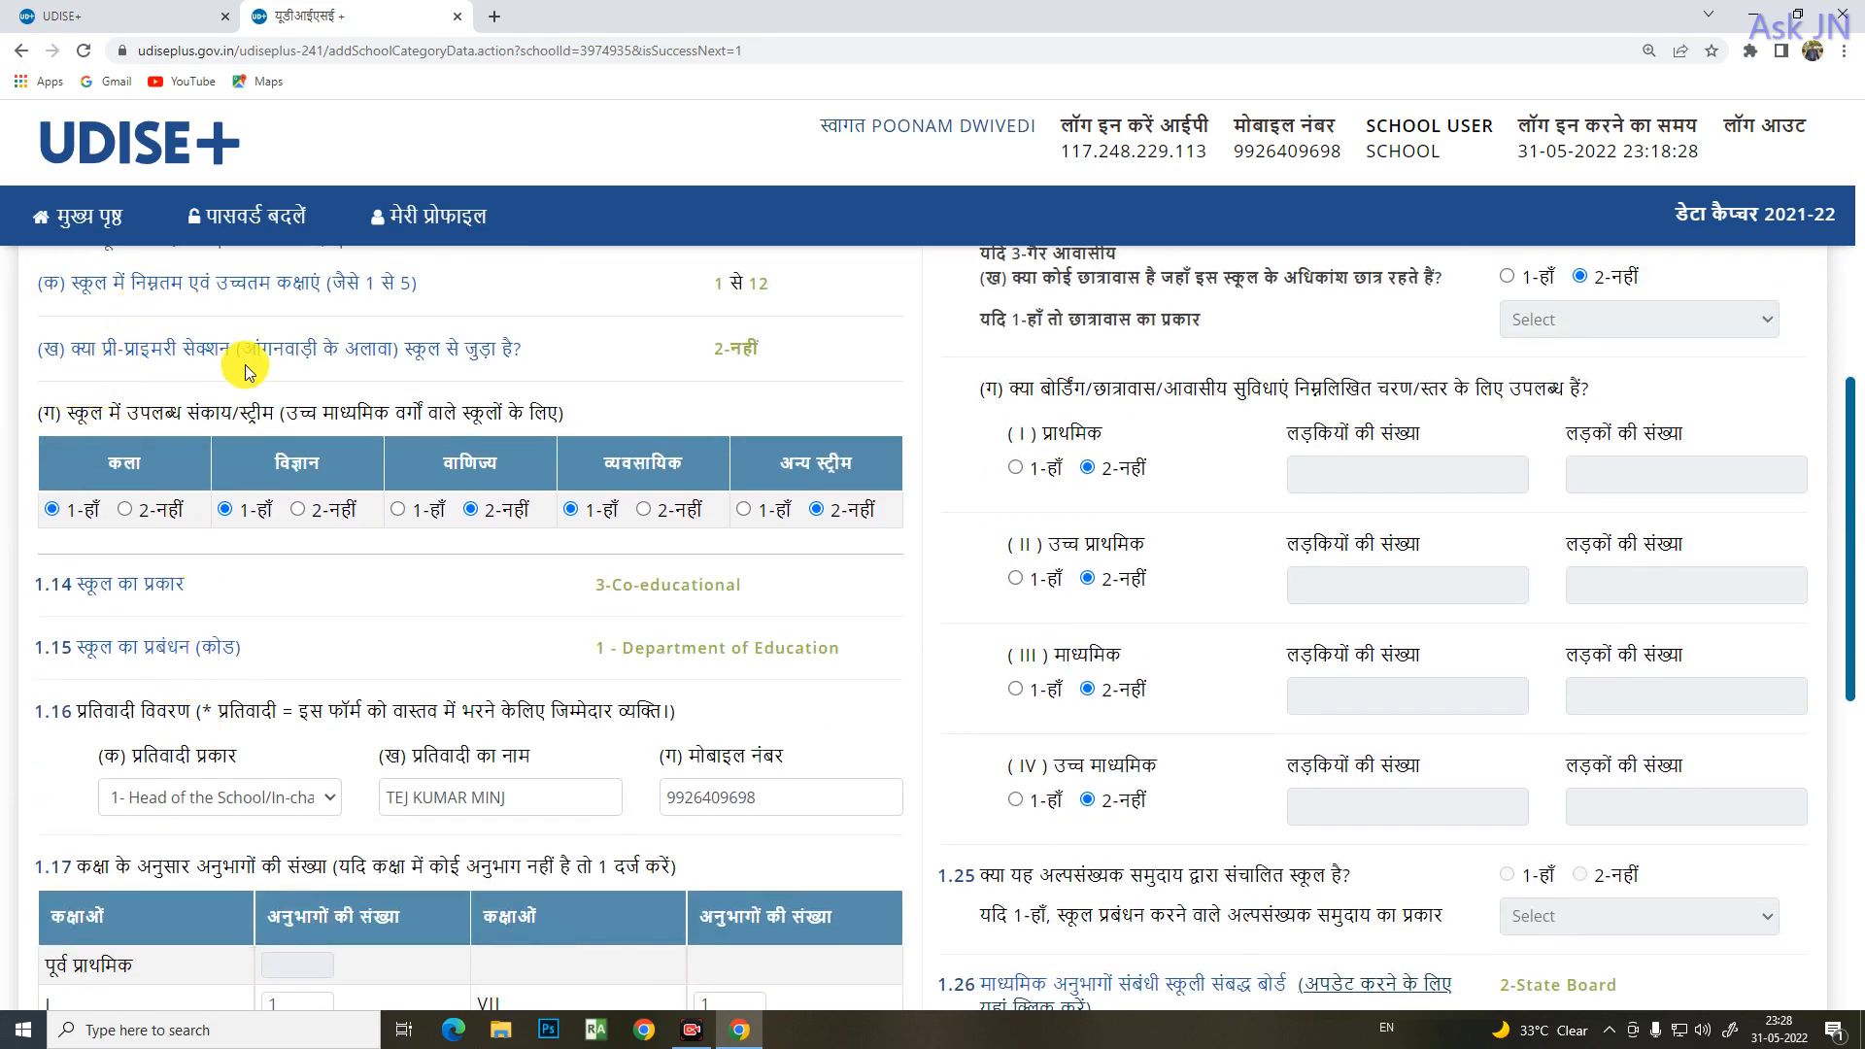
left_click_drag(55, 415, 602, 425)
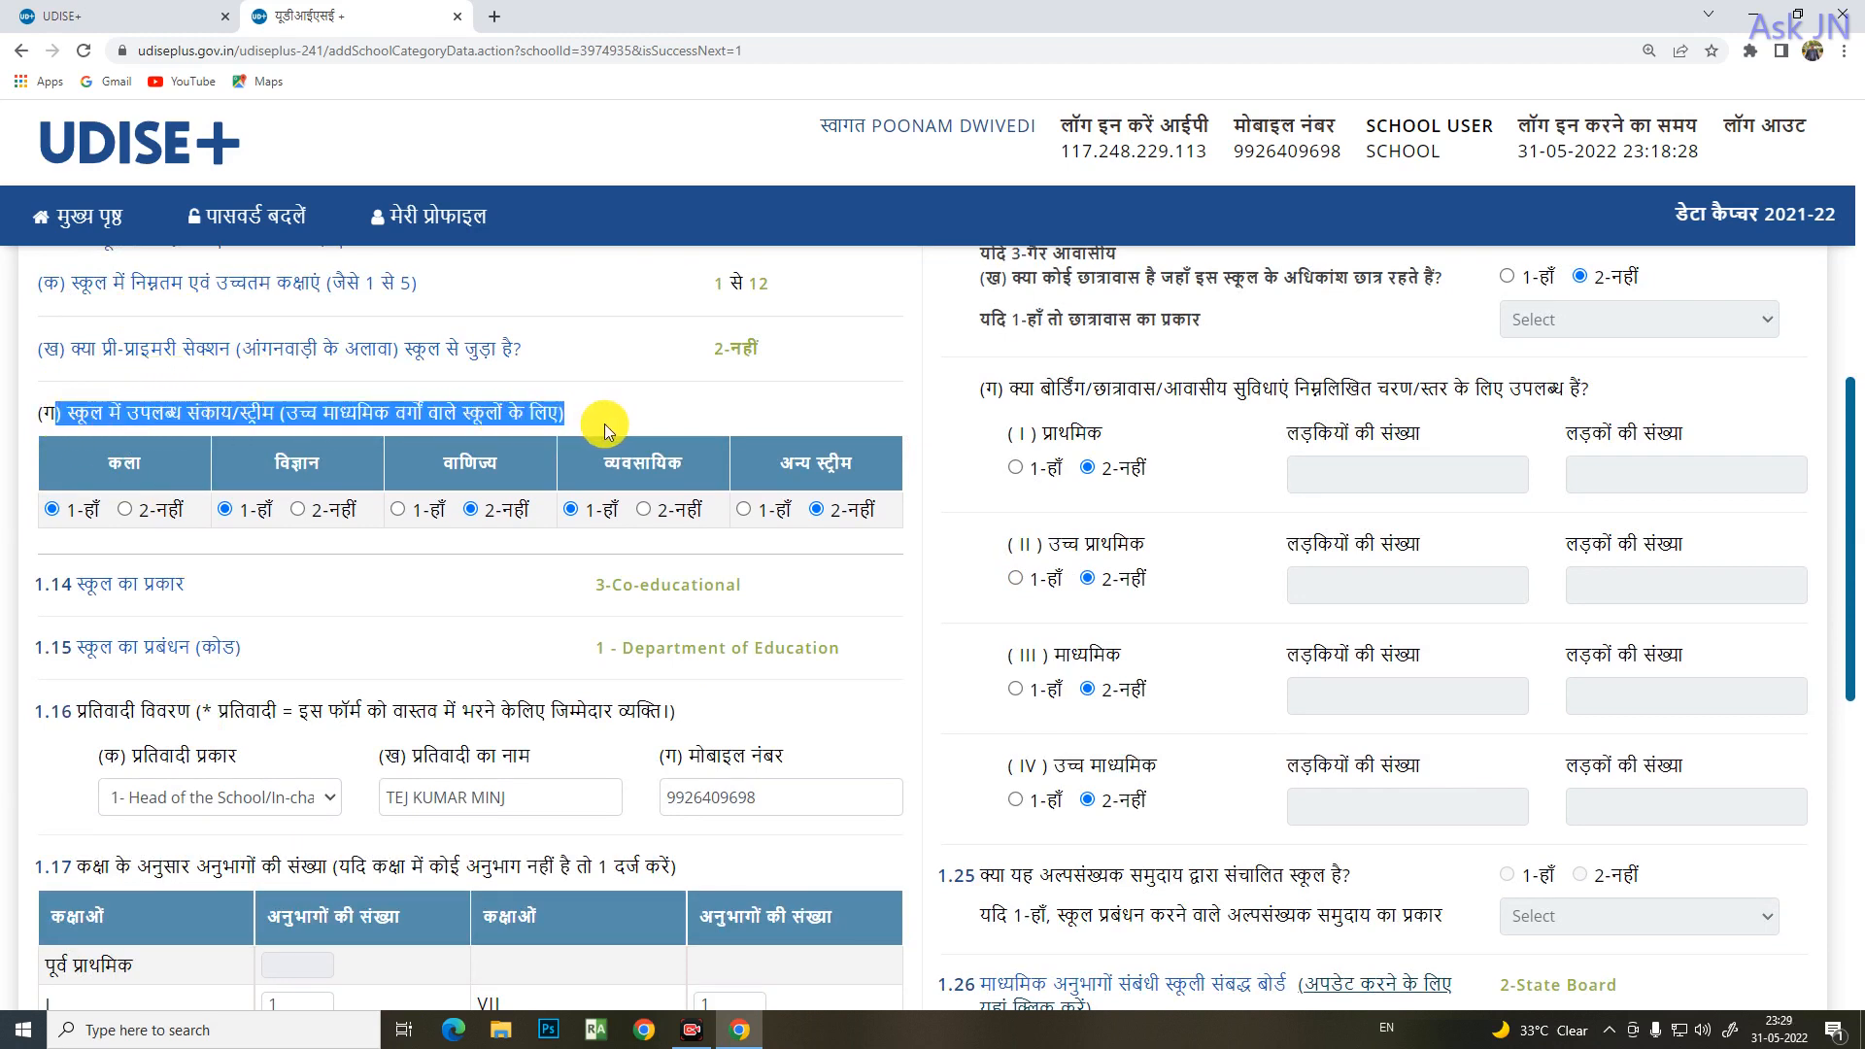
left_click(463, 417)
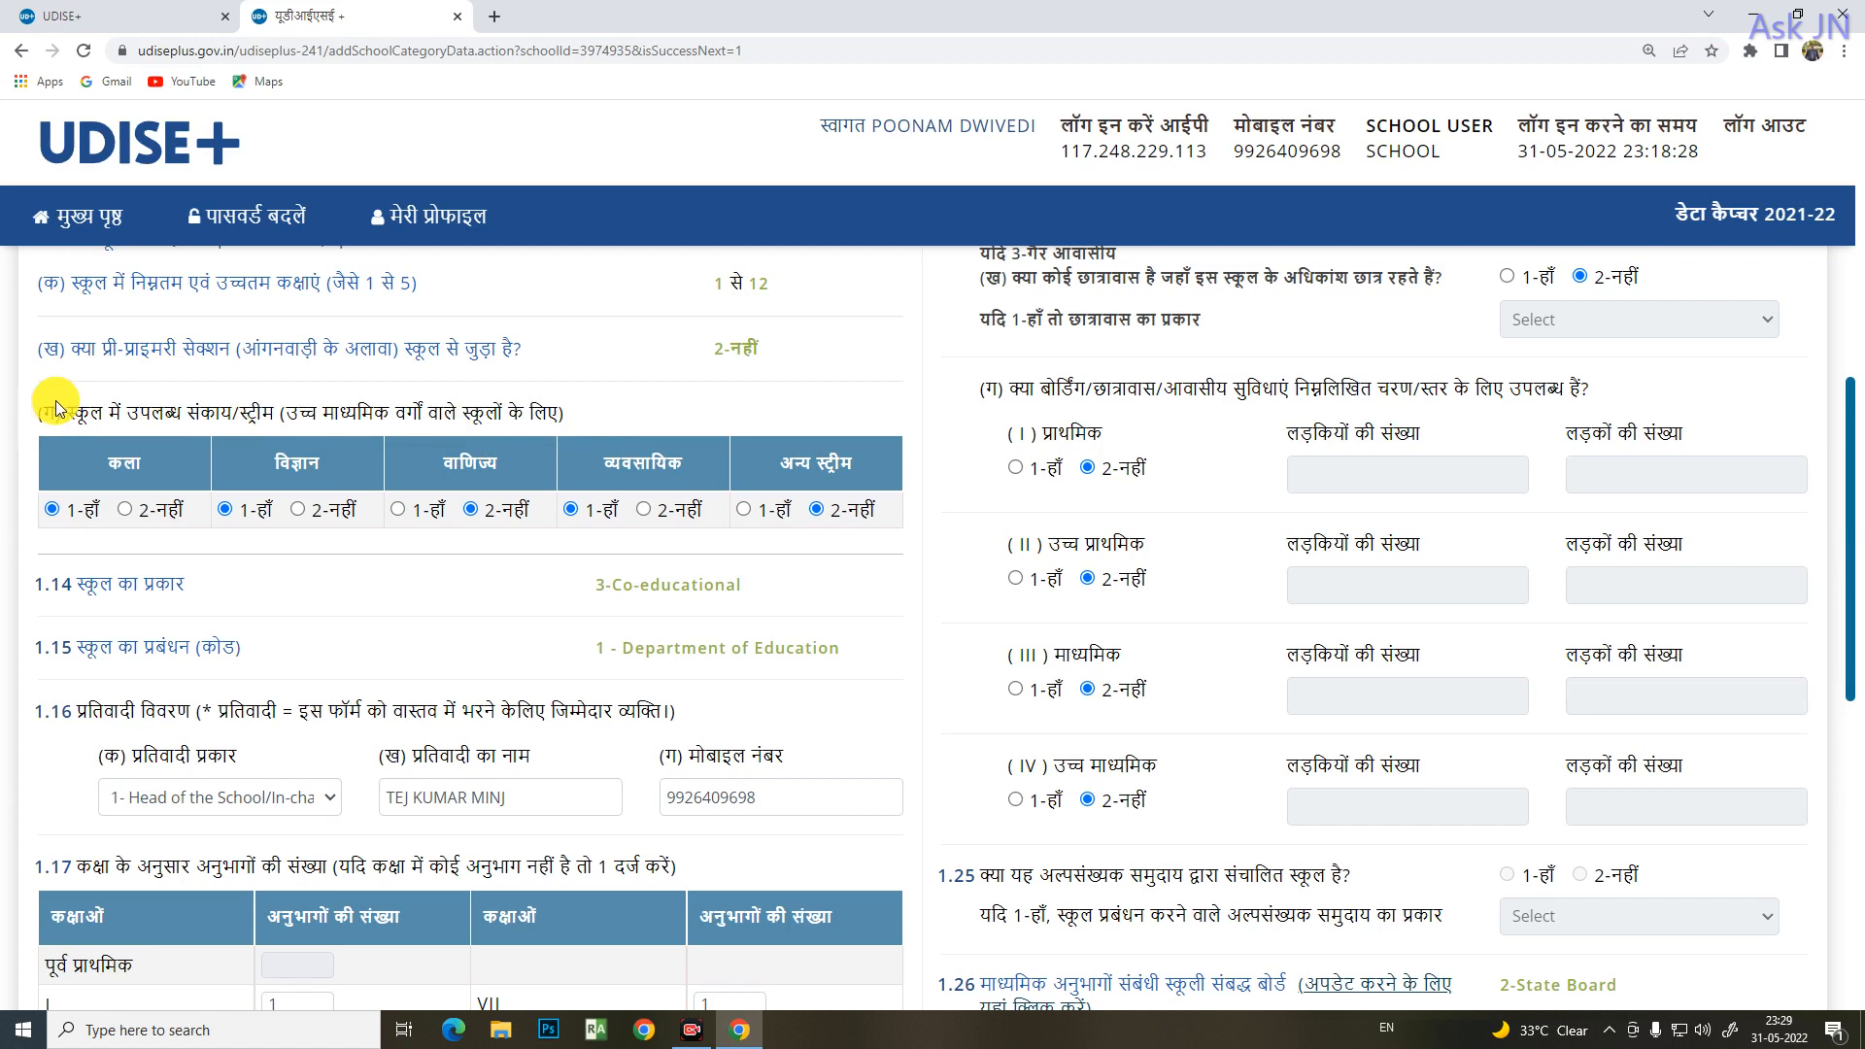
left_click_drag(40, 413, 562, 413)
left_click(563, 415)
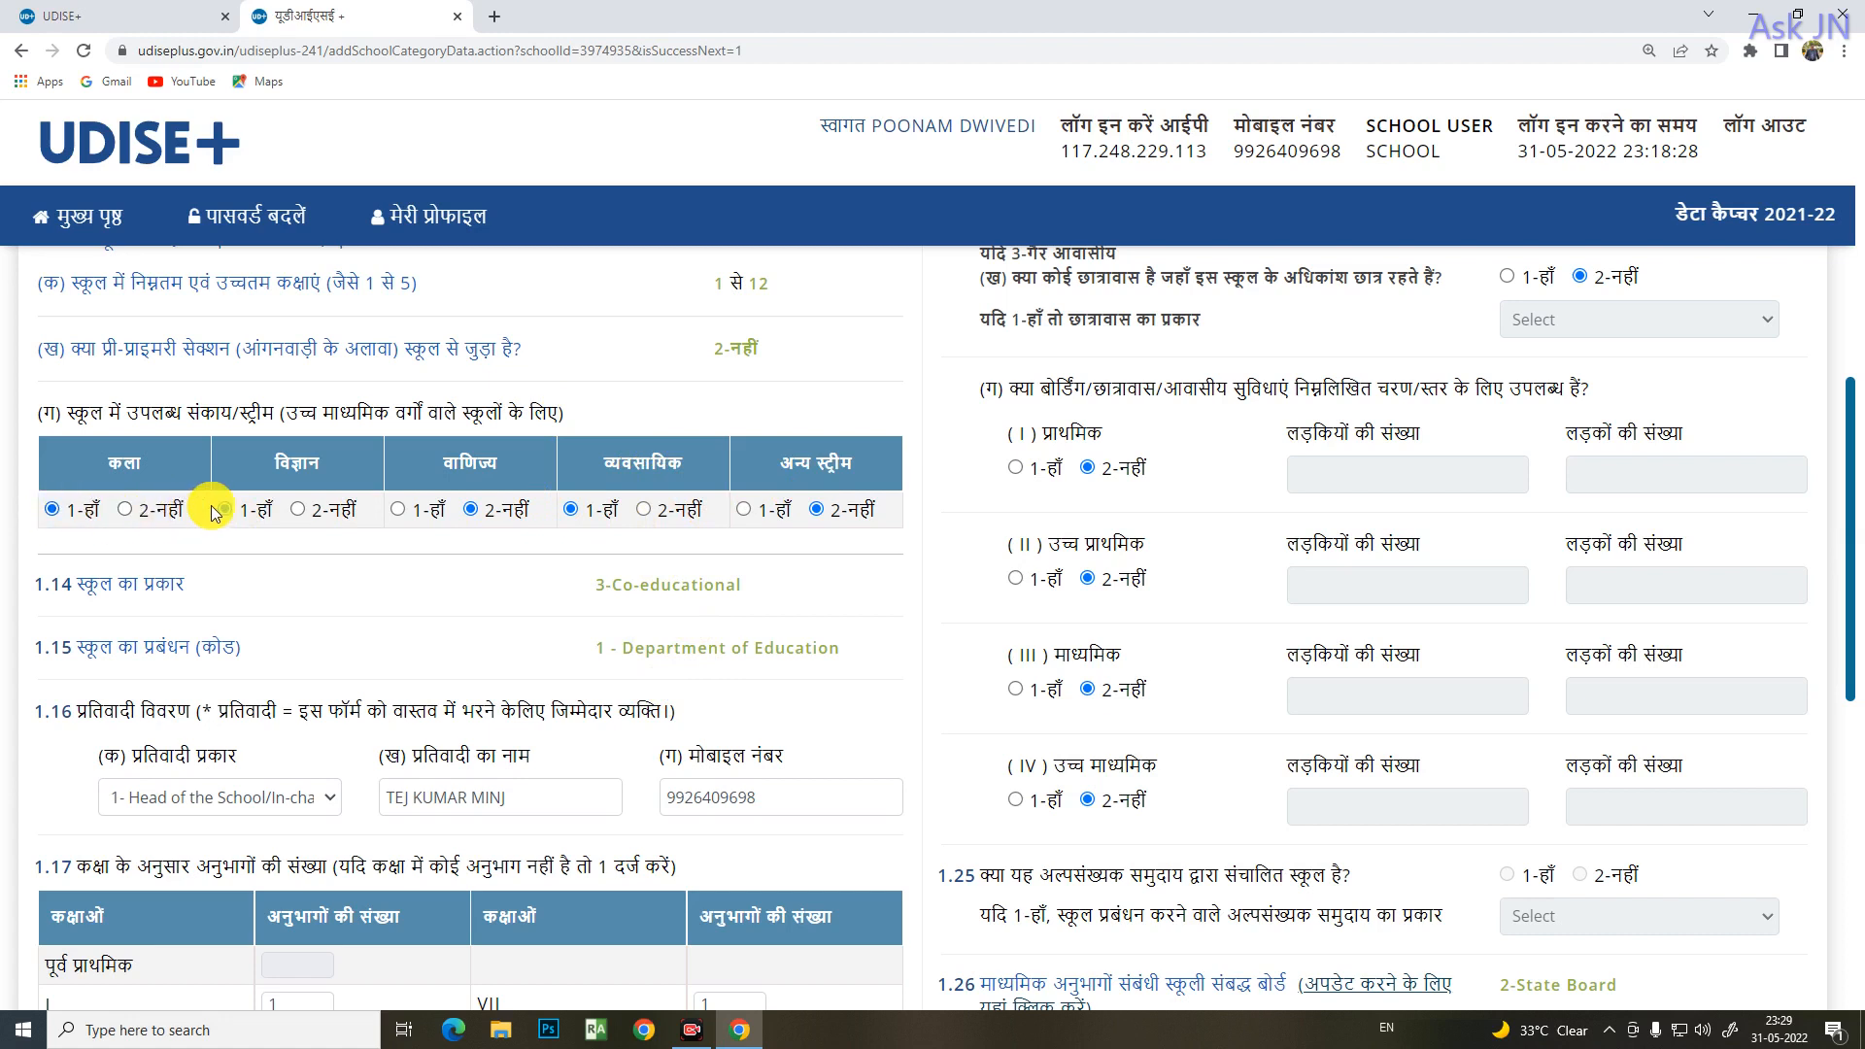
left_click(296, 511)
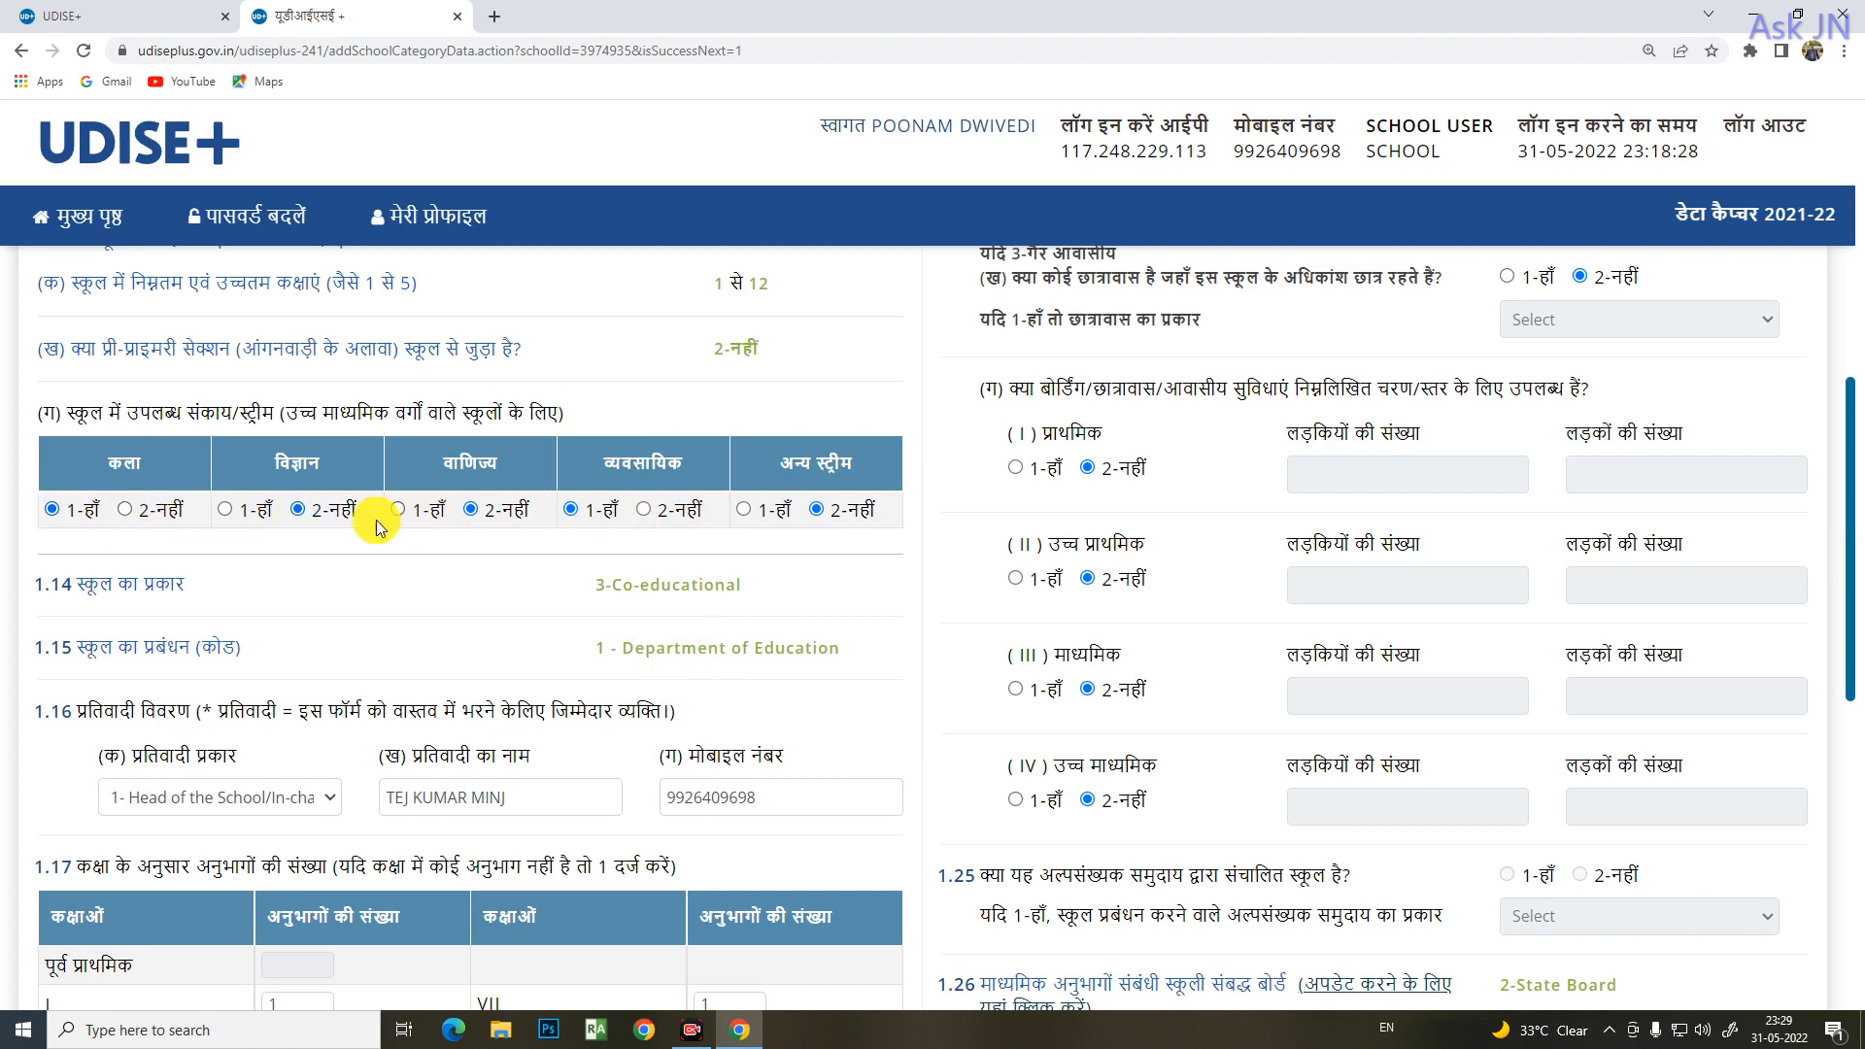
left_click(226, 509)
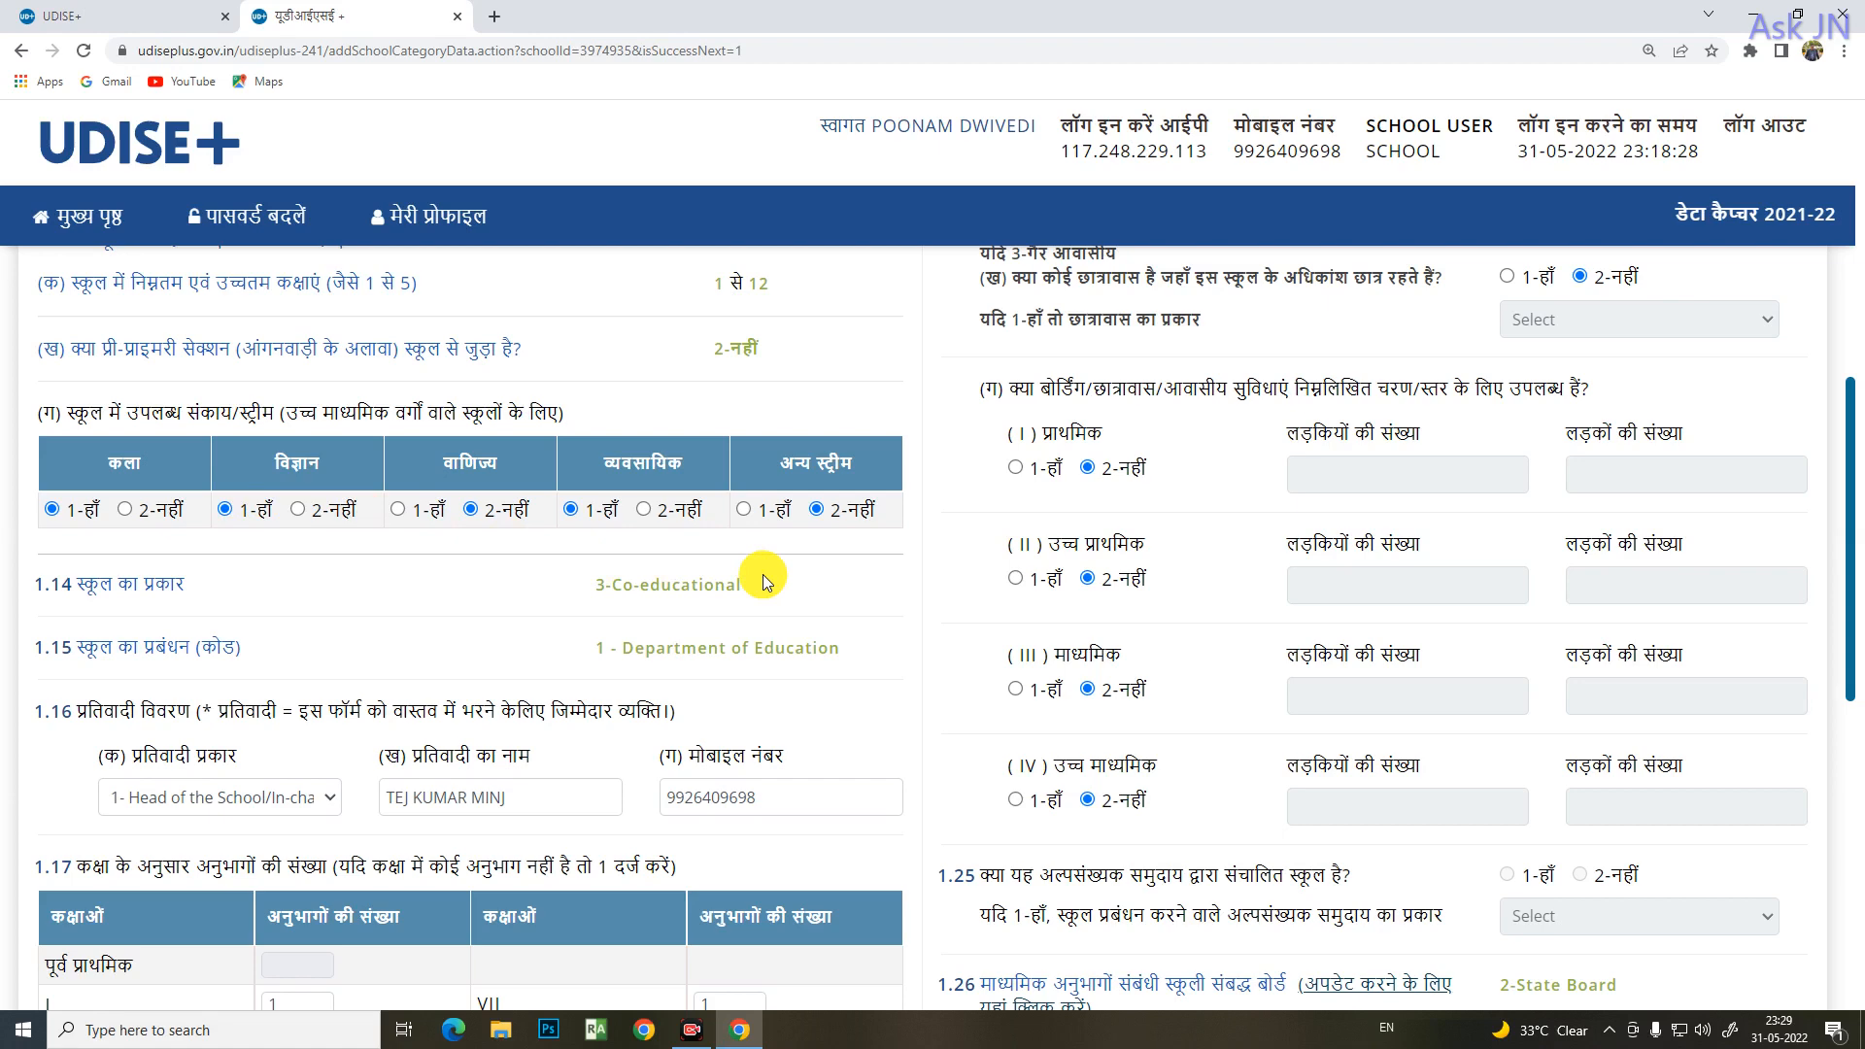
- Examine the respondent details in item 1.16, highlighting its heading about the person responsible for filling in the form
scroll(762, 574, "down", 3)
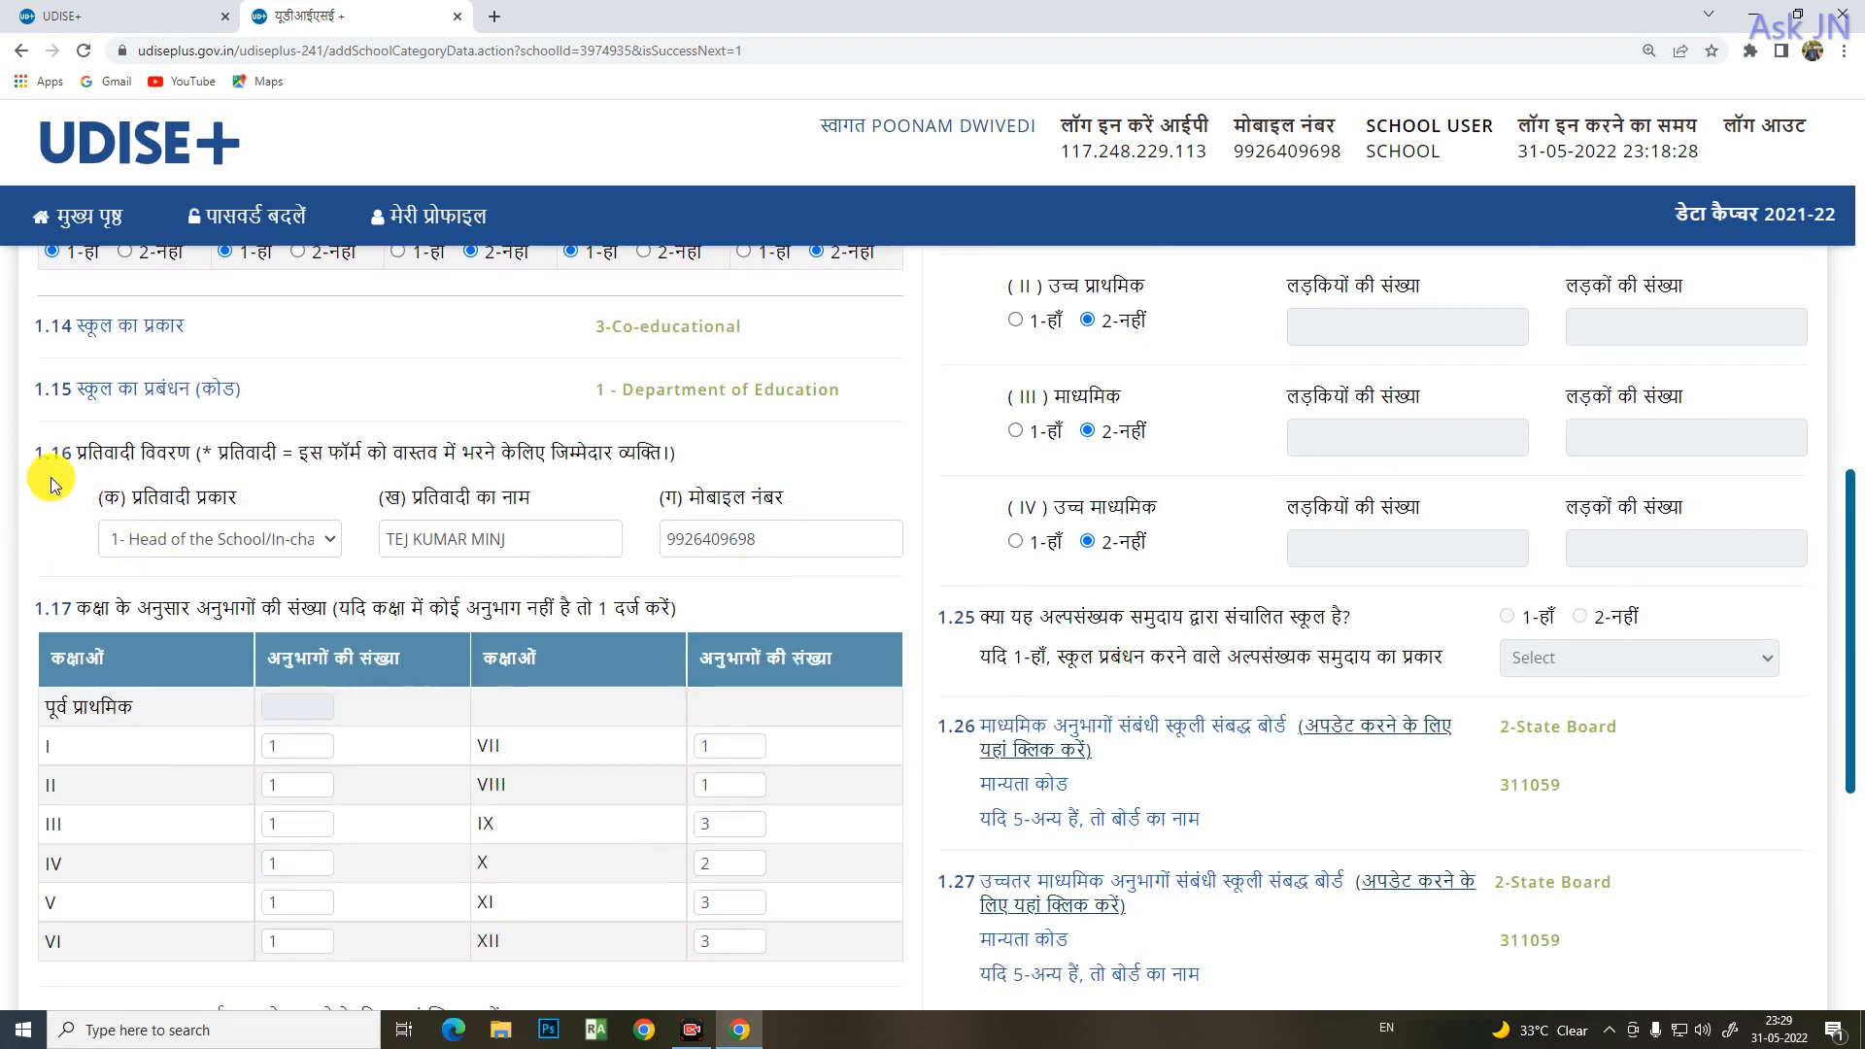
triple_click(299, 459)
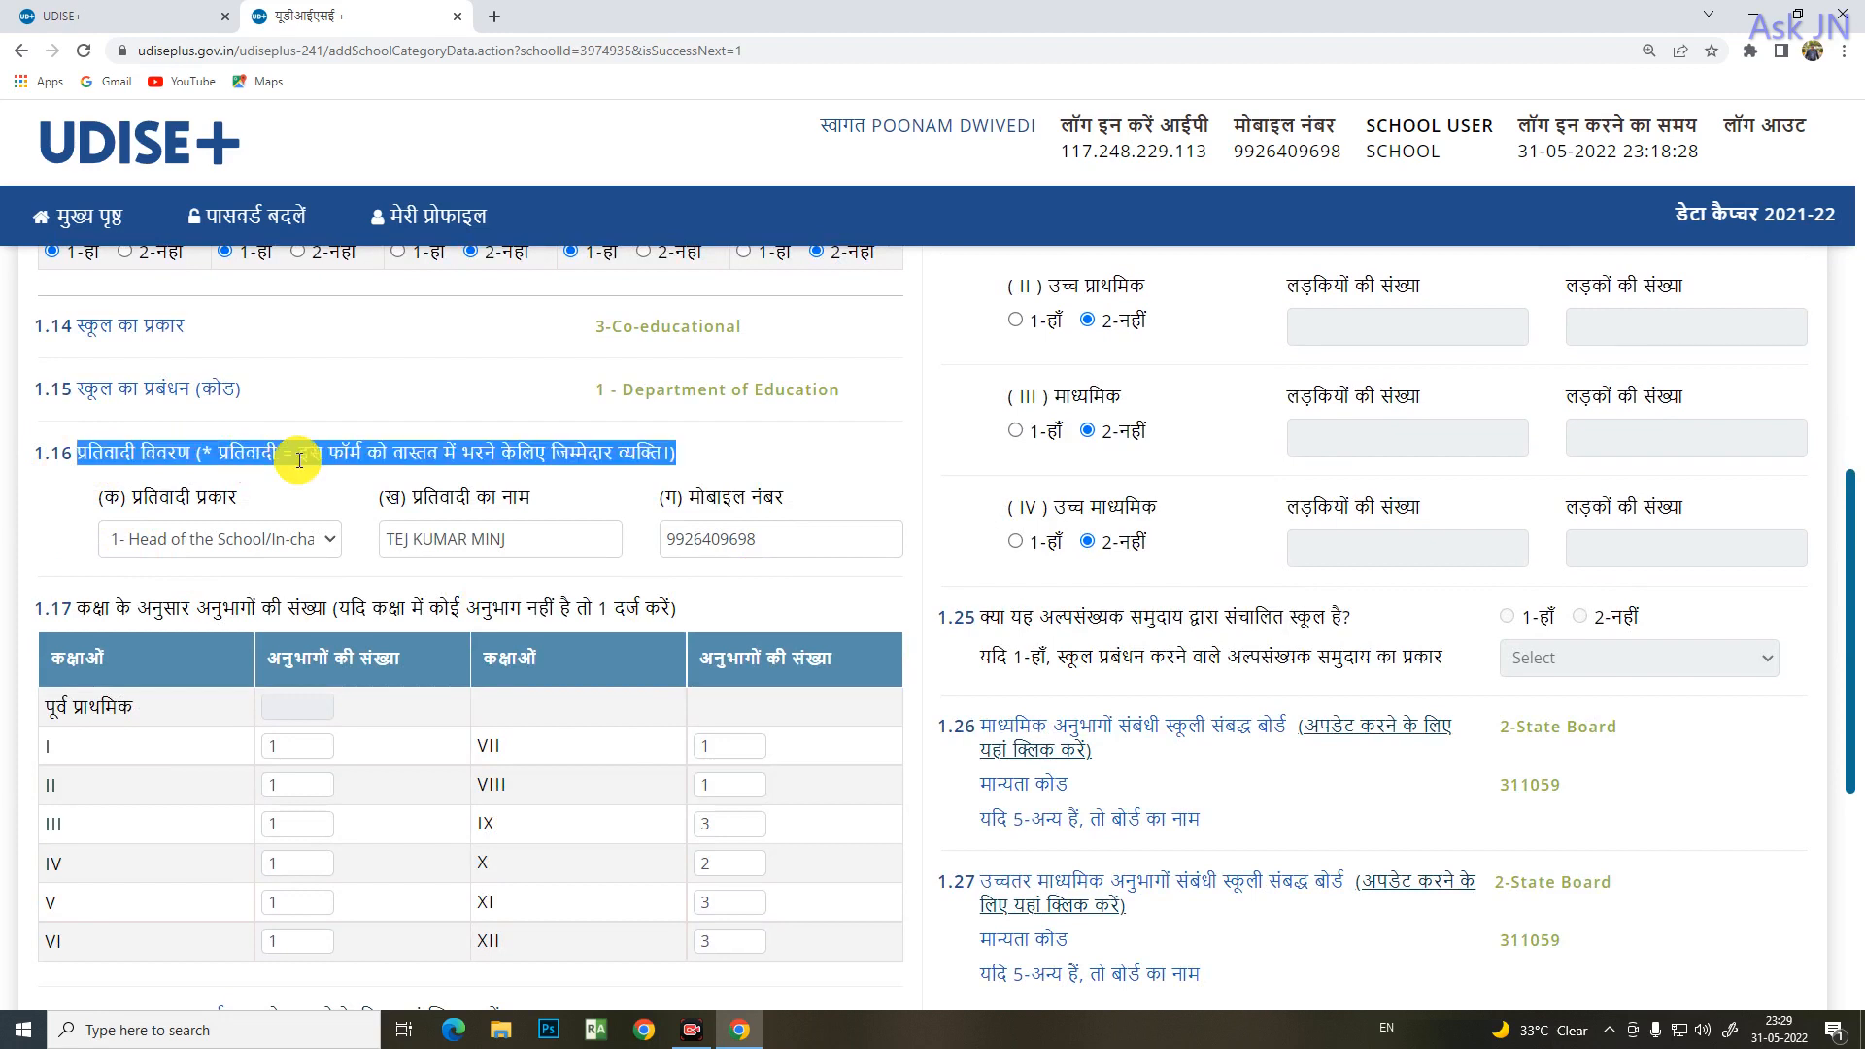
left_click(309, 461)
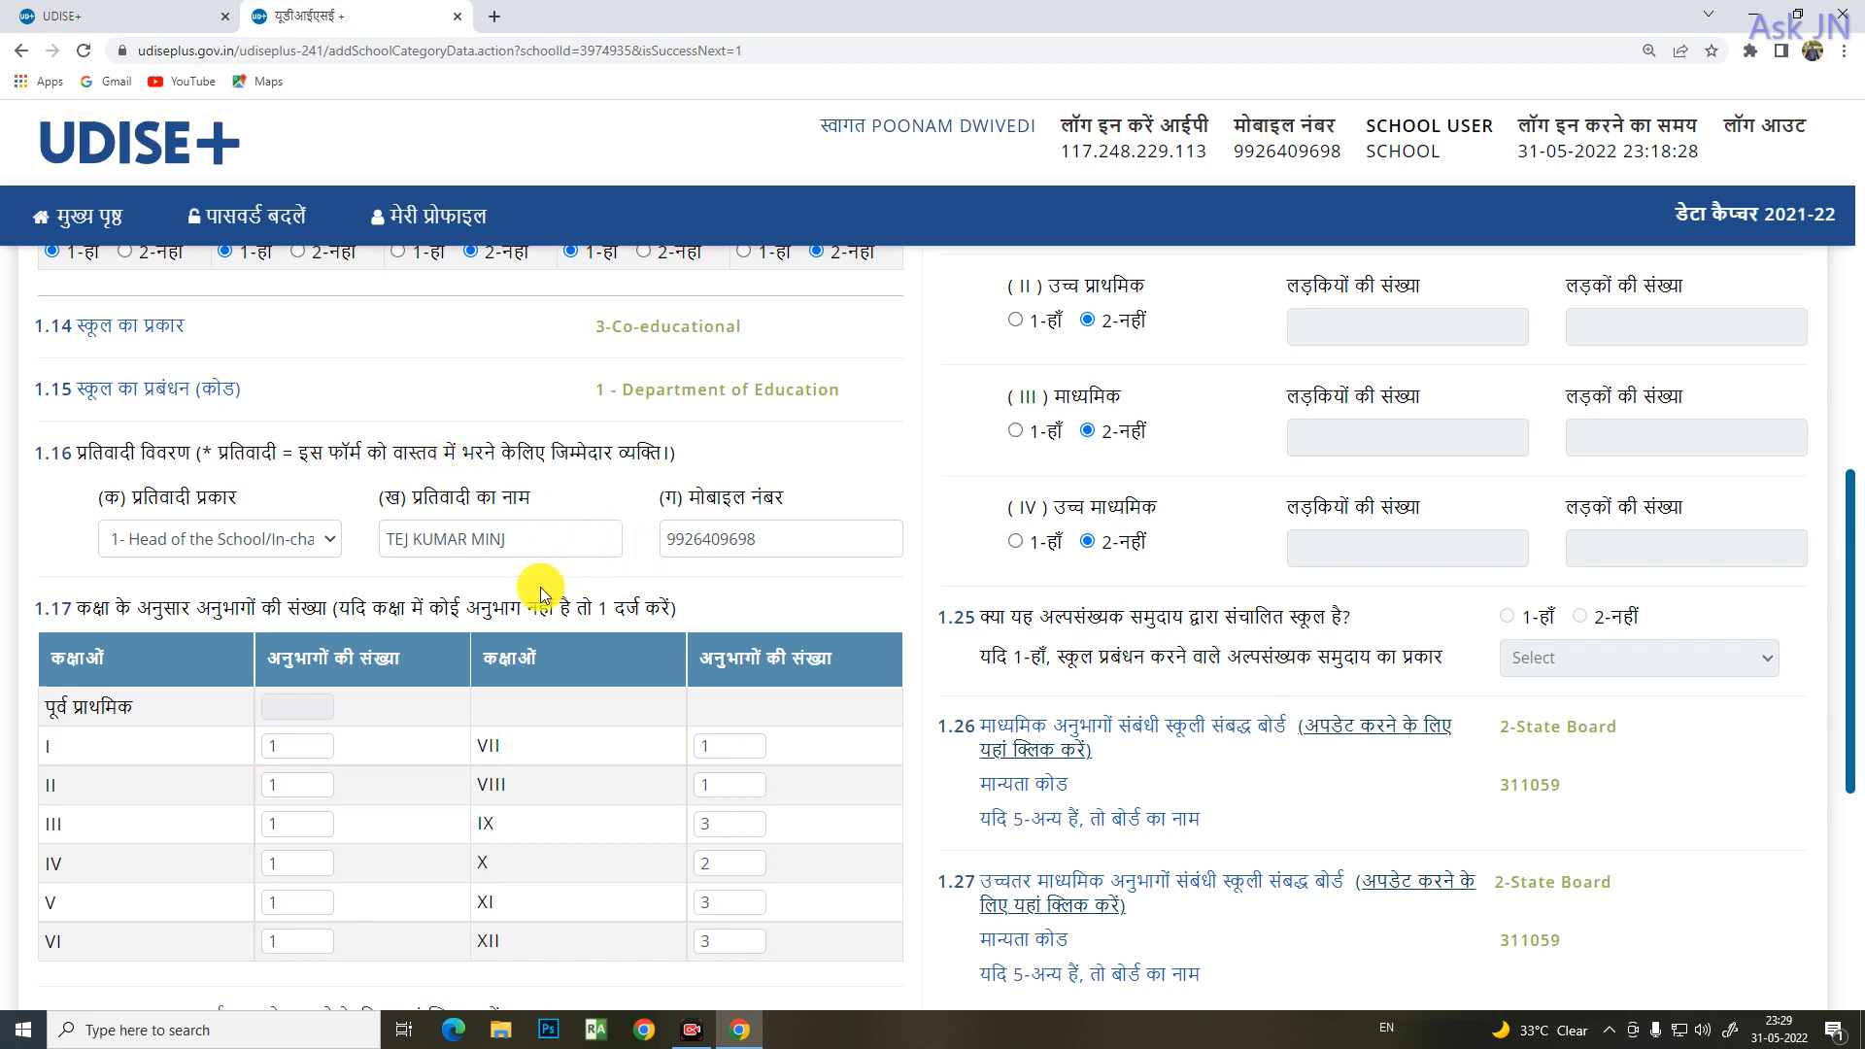
- Check the respondent's mobile number field in item 1.16 and highlight the heading of item 1.17 about sections per class
left_click(716, 541)
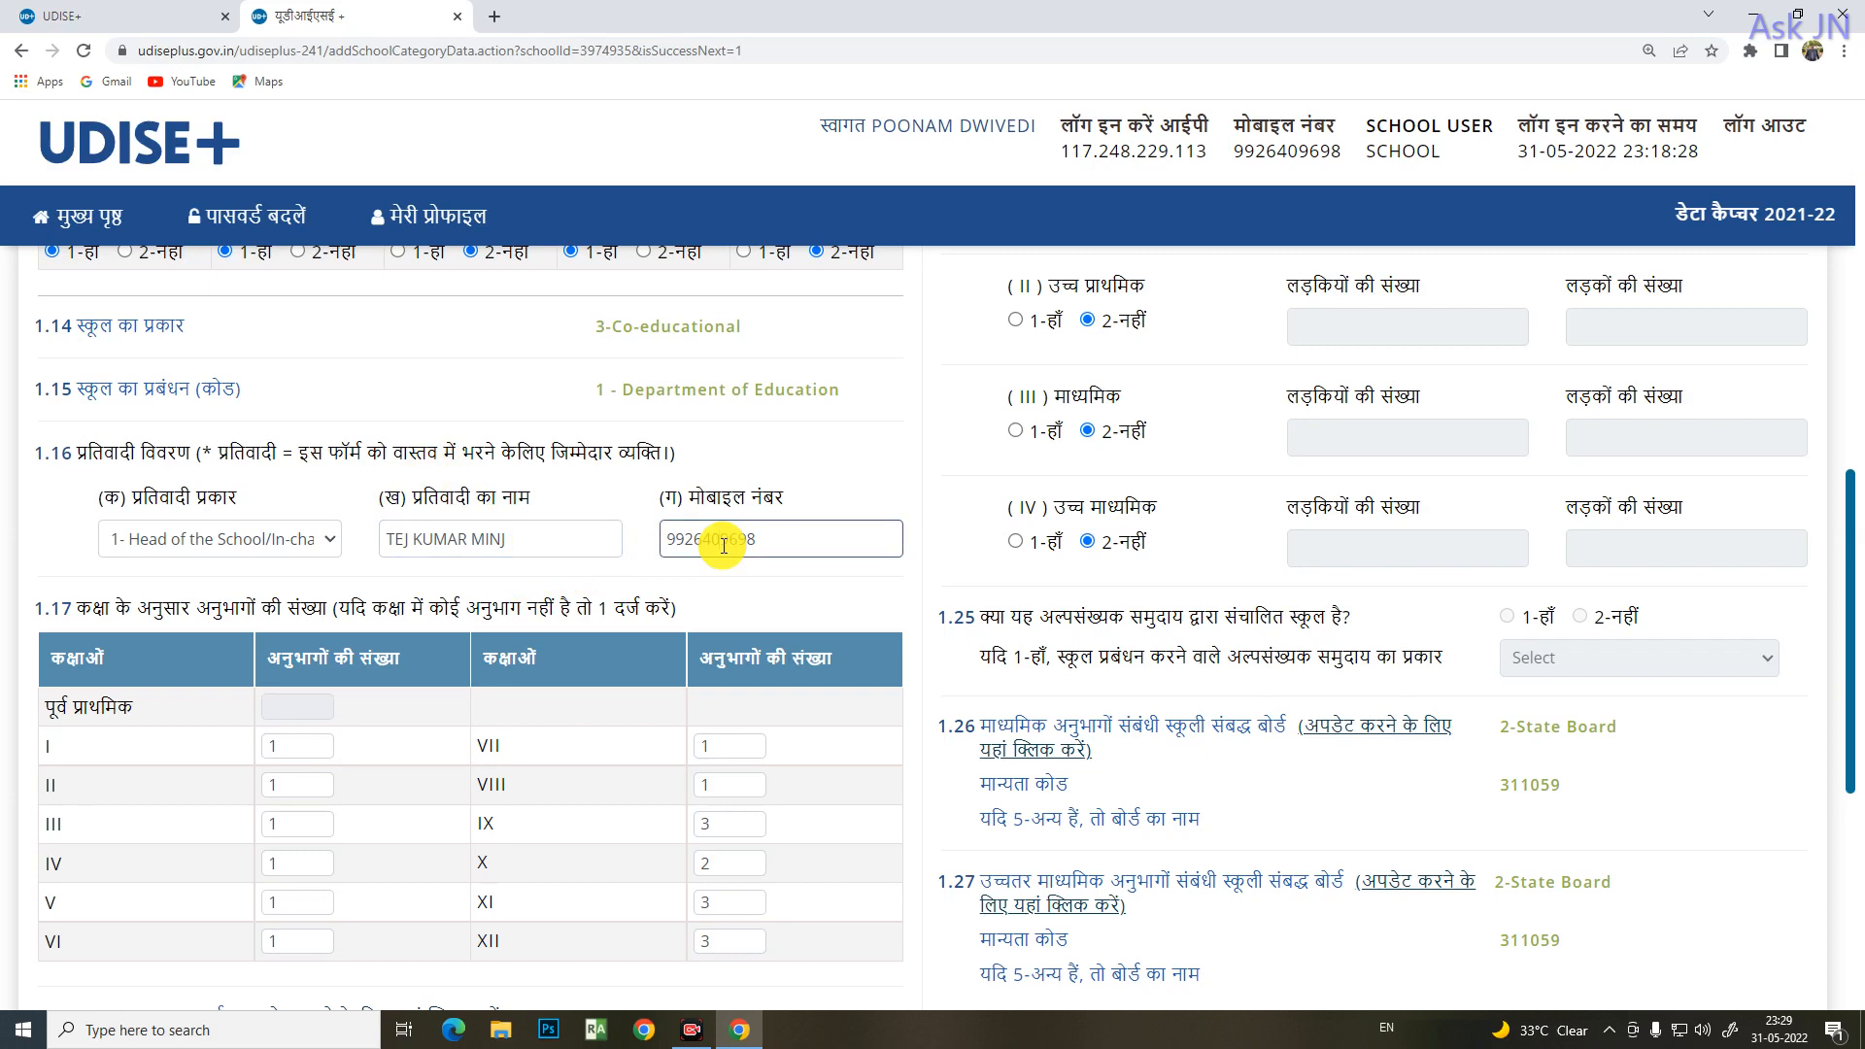
scroll(748, 719, "down", 3)
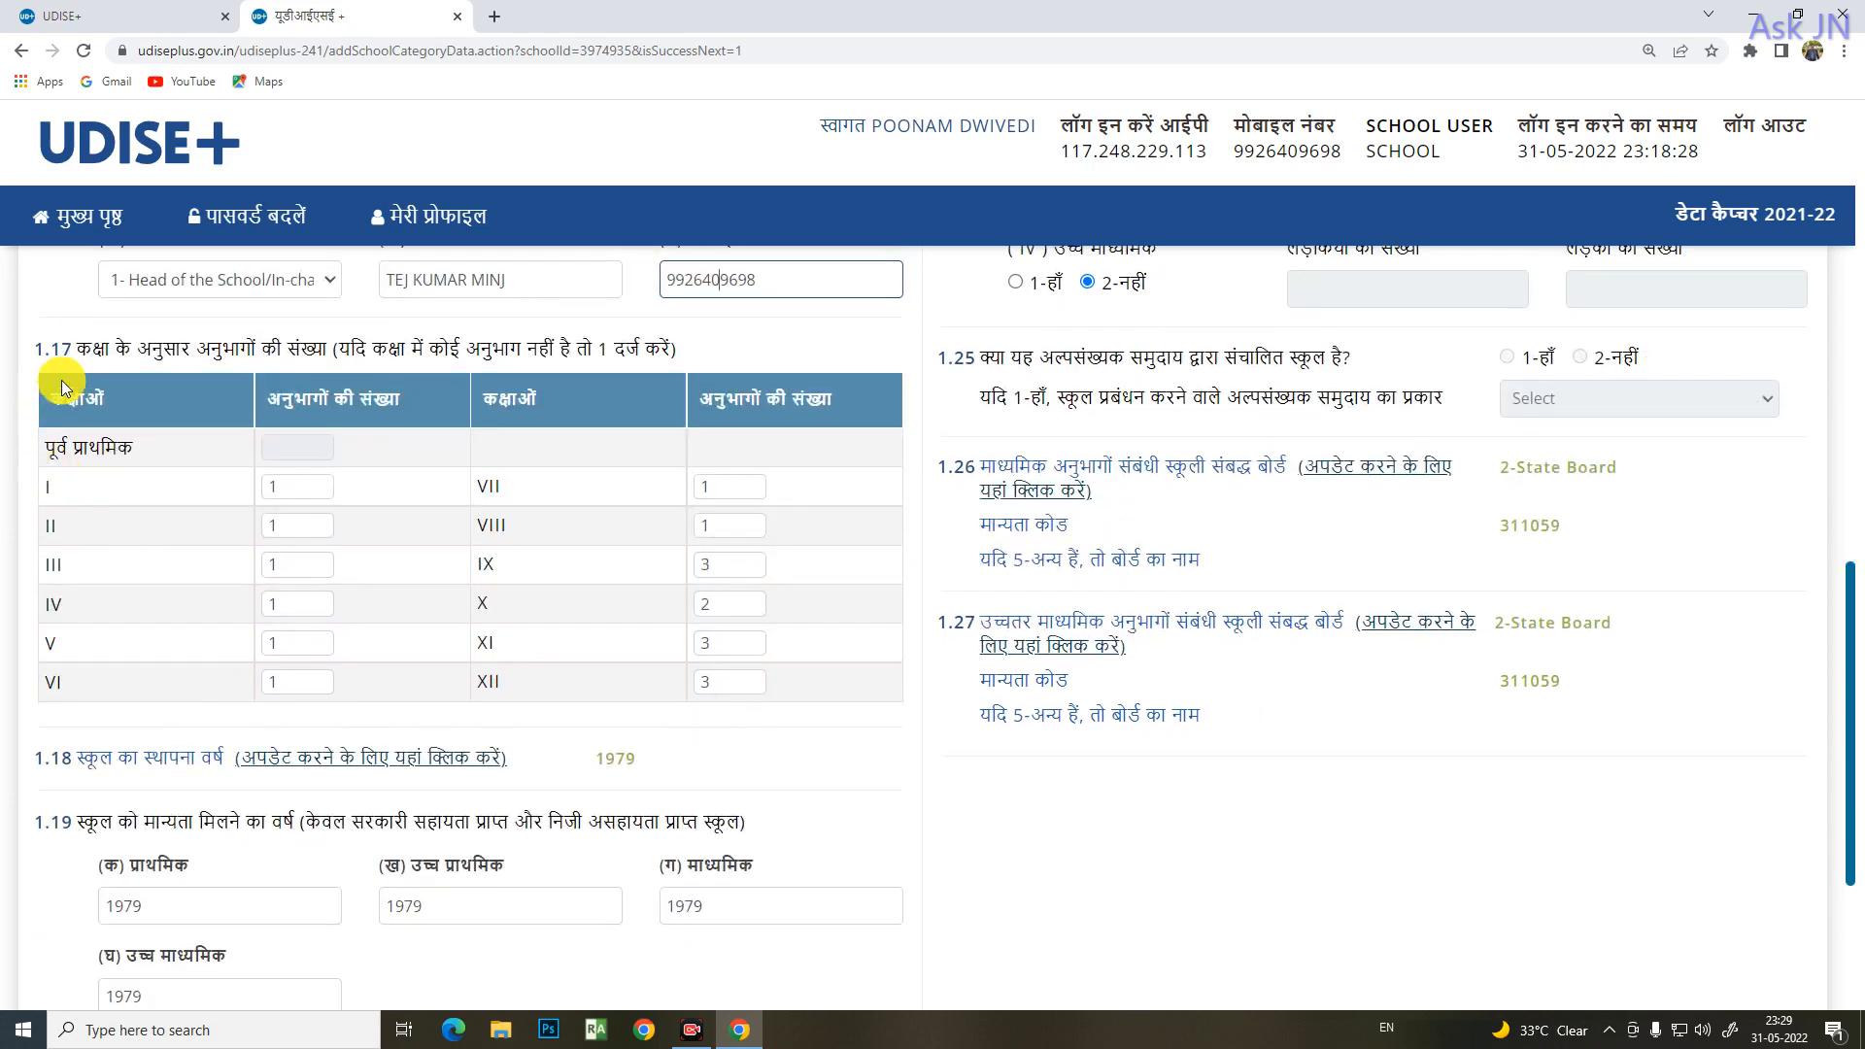
left_click_drag(37, 348, 551, 352)
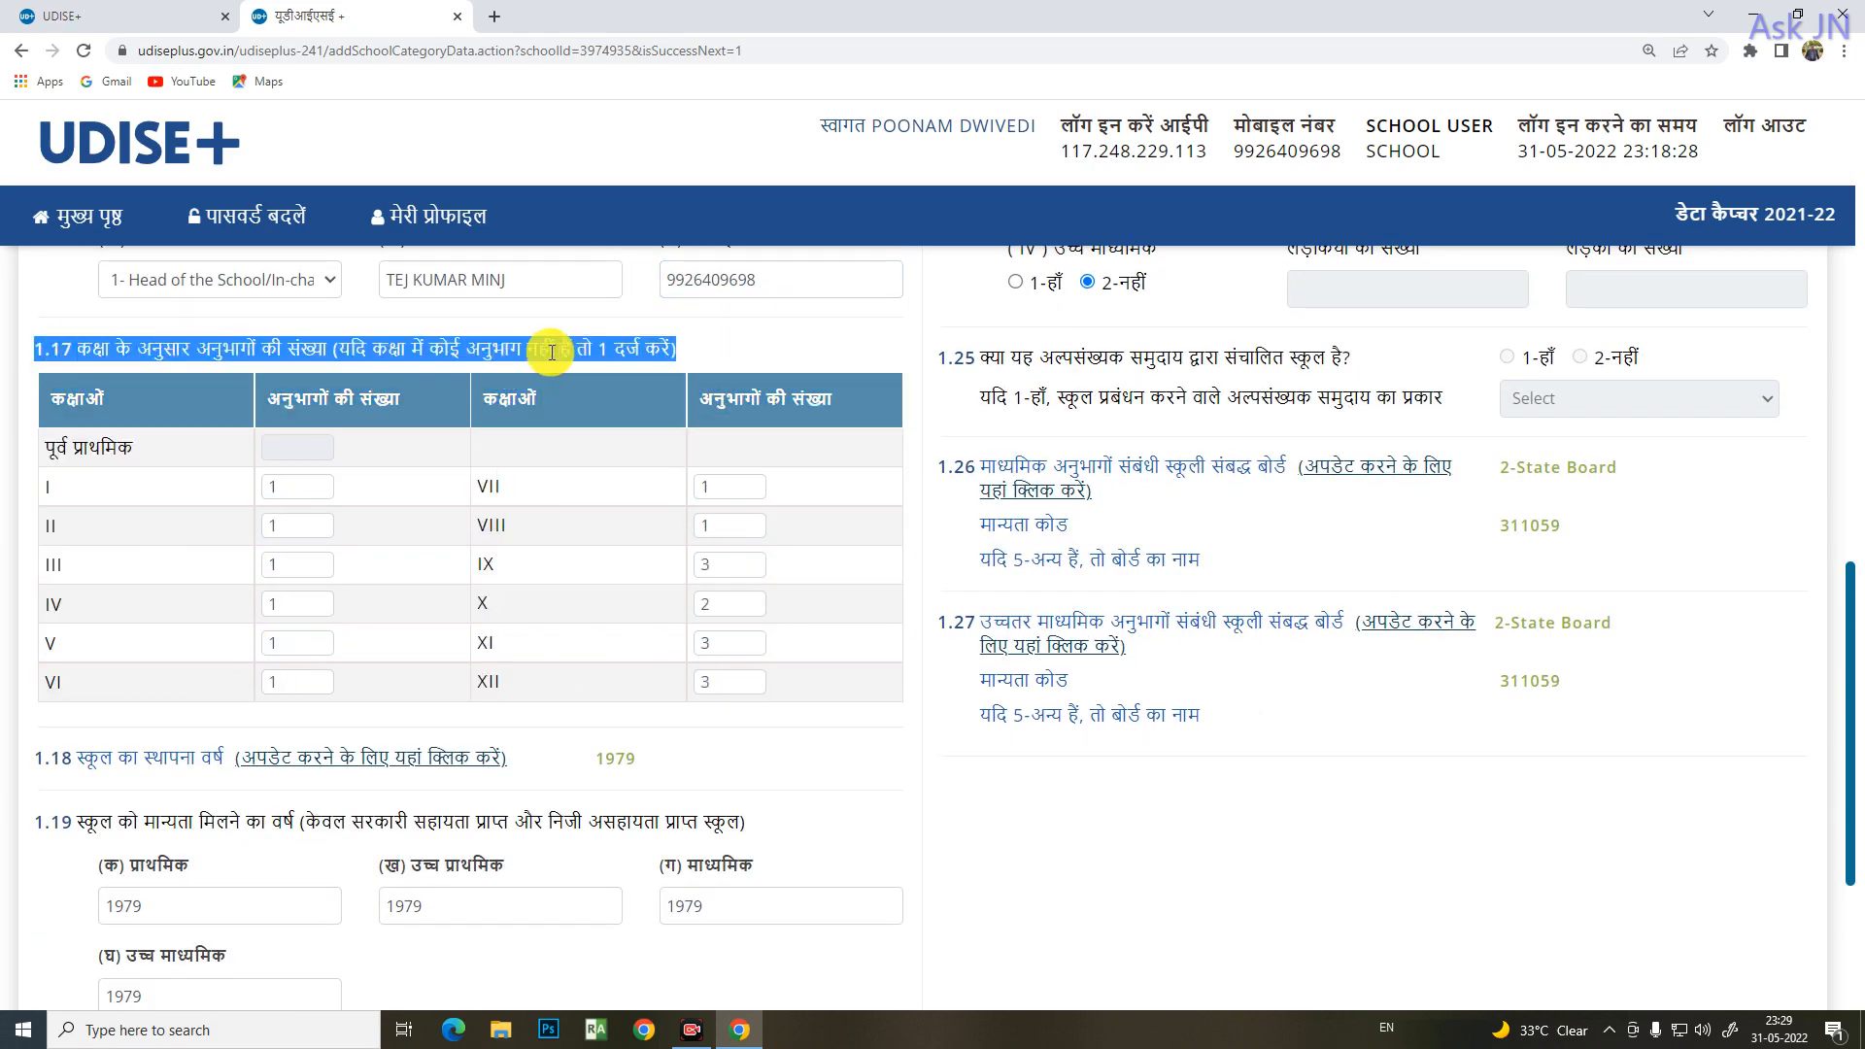
left_click(552, 351)
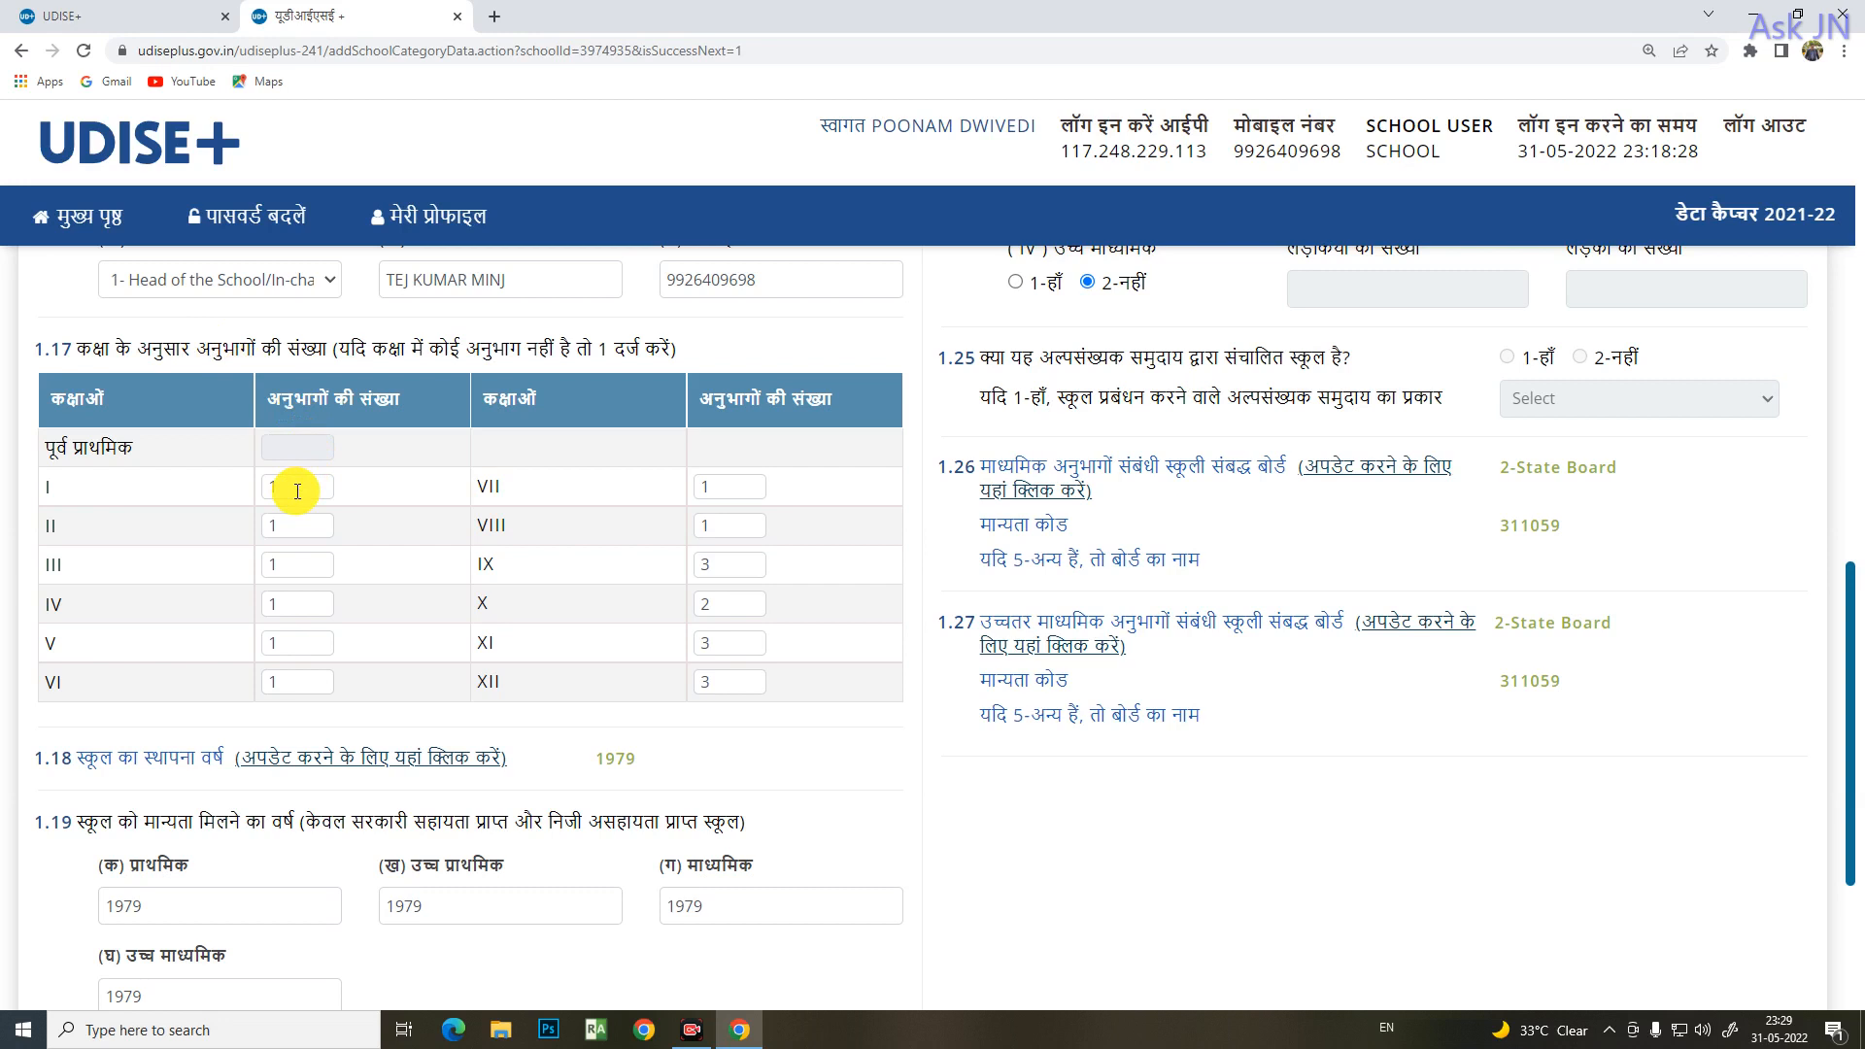
- Go through the section counts for classes VII to XII in the item 1.17 table
left_click(738, 494)
left_click(727, 530)
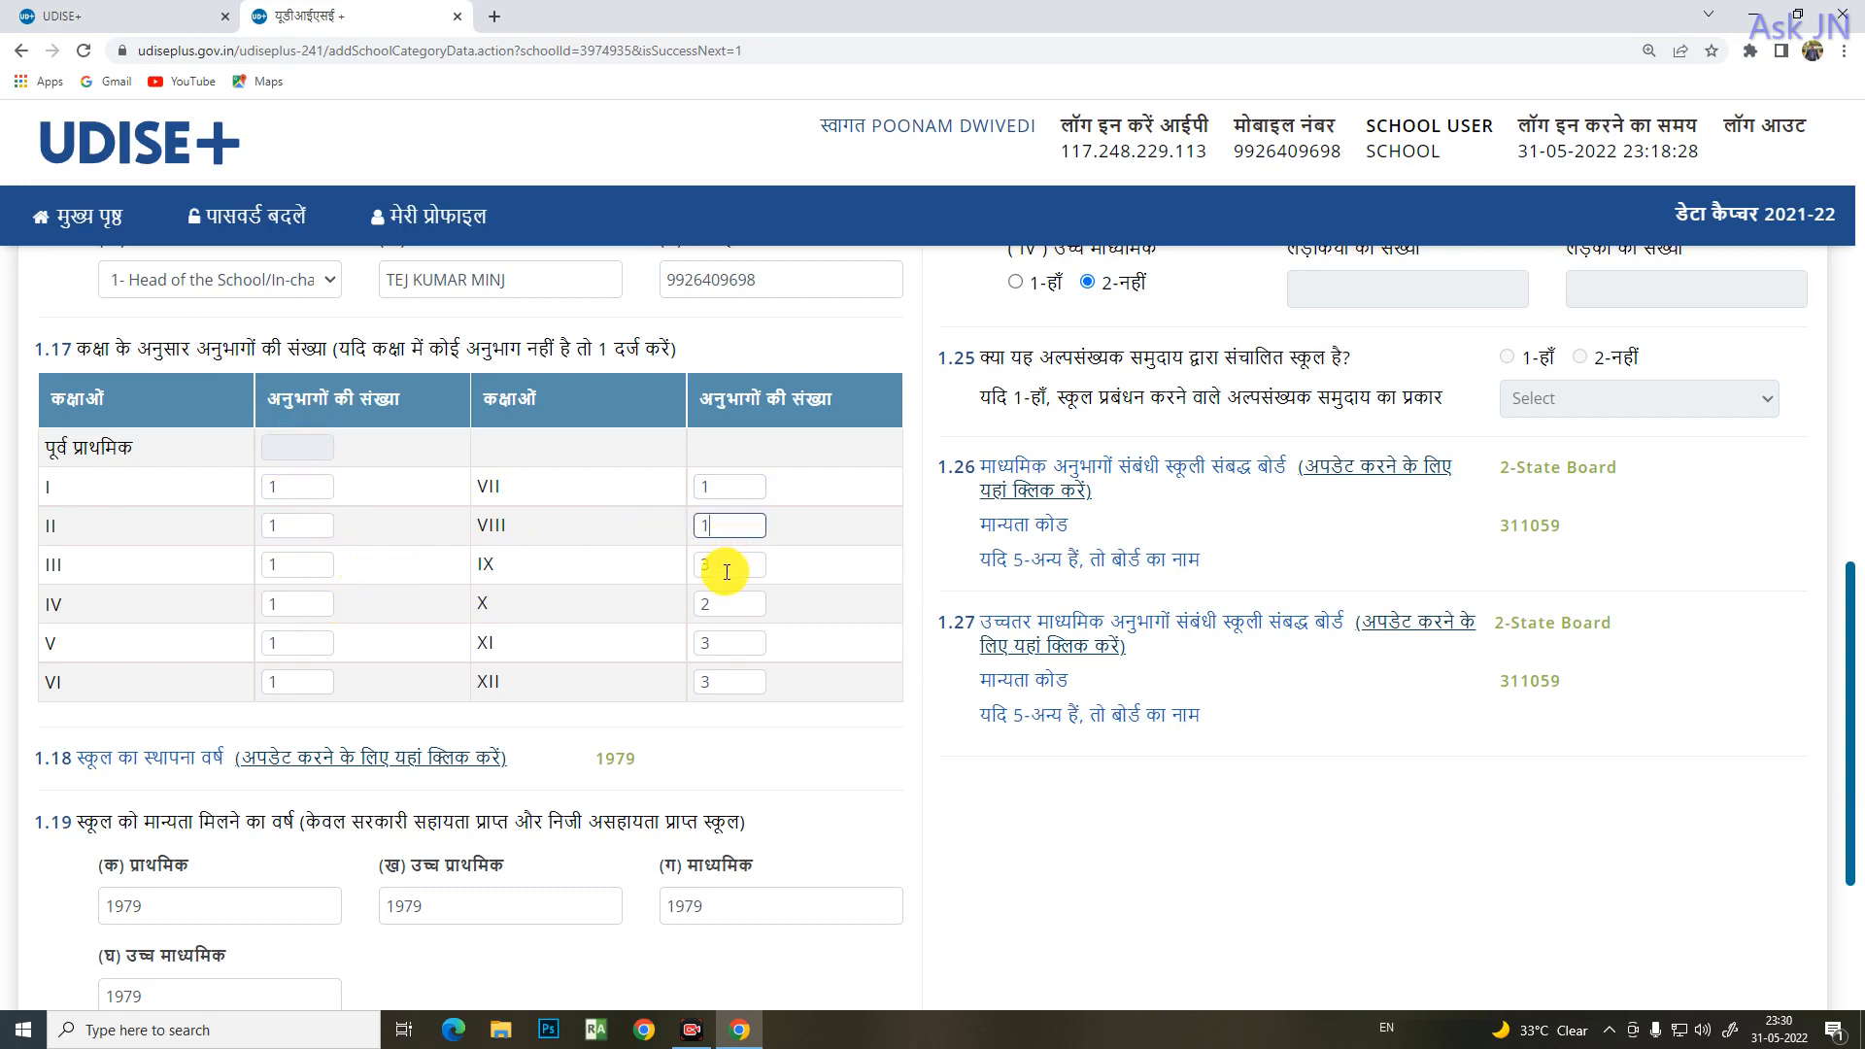
left_click(729, 569)
left_click(734, 603)
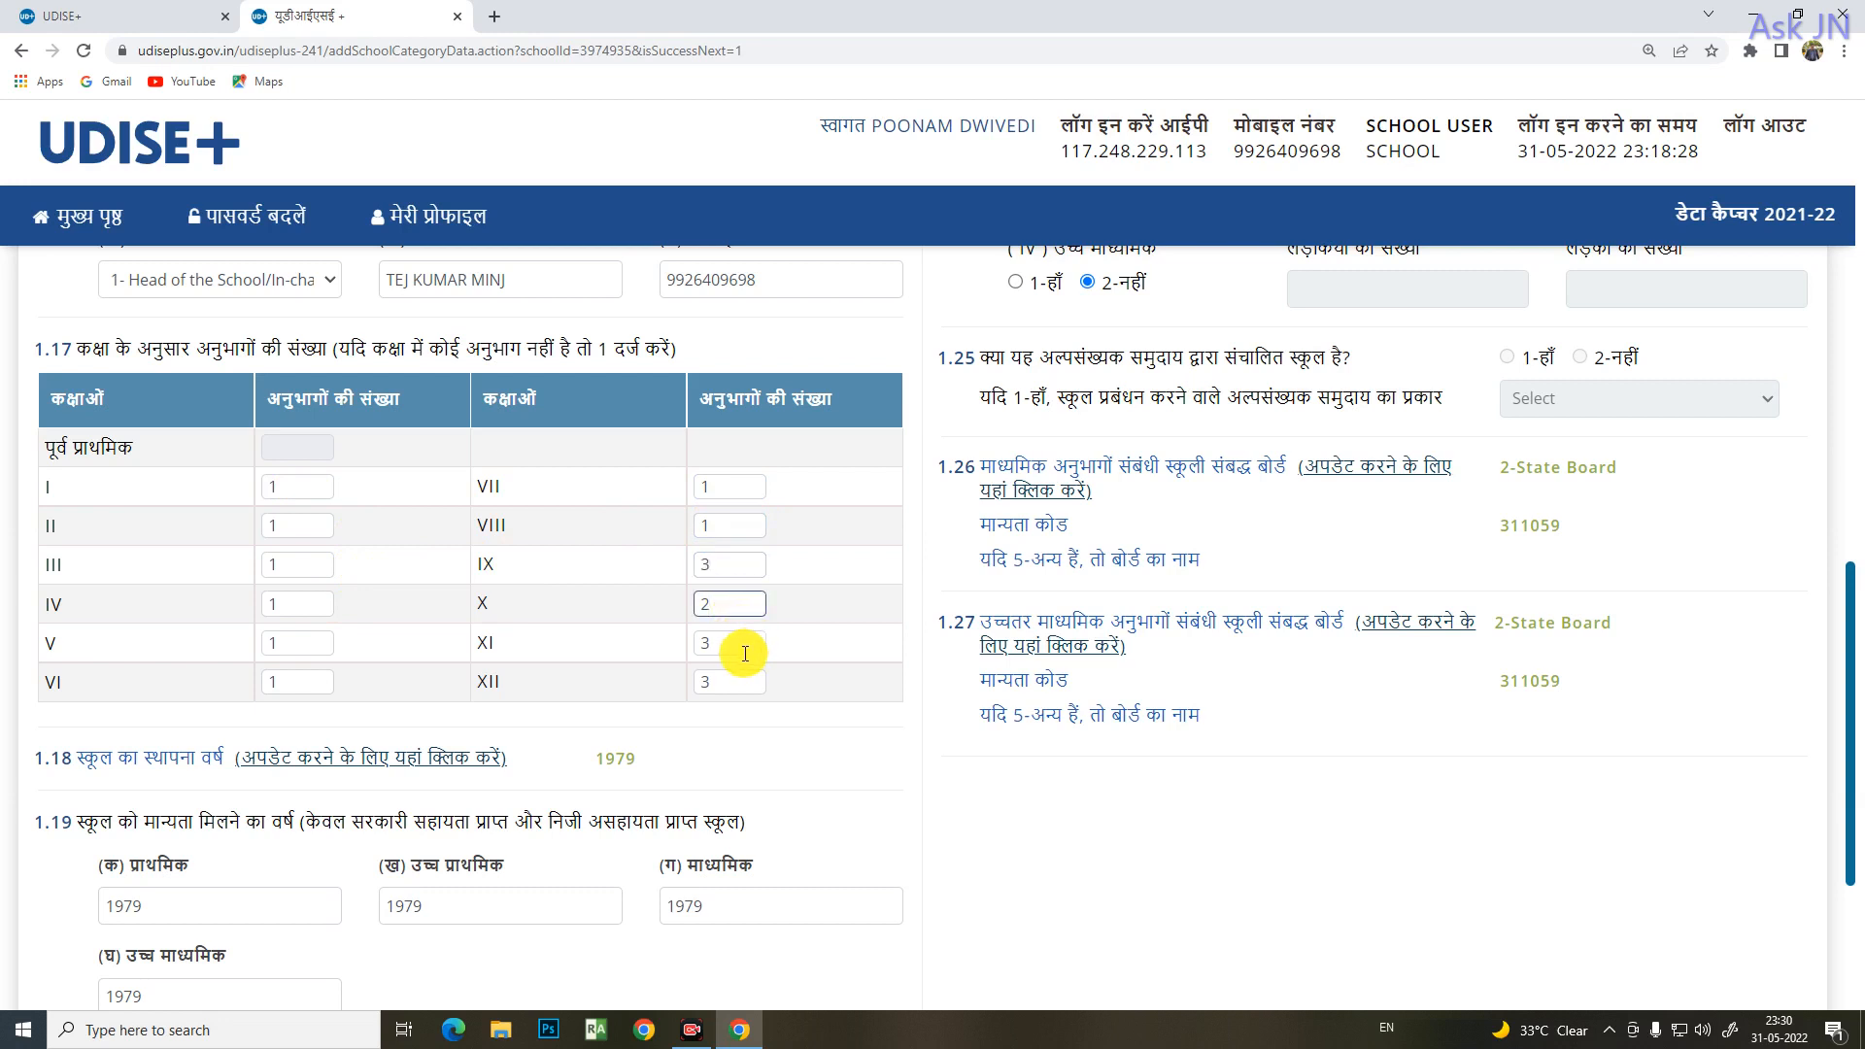
left_click(737, 645)
left_click(731, 681)
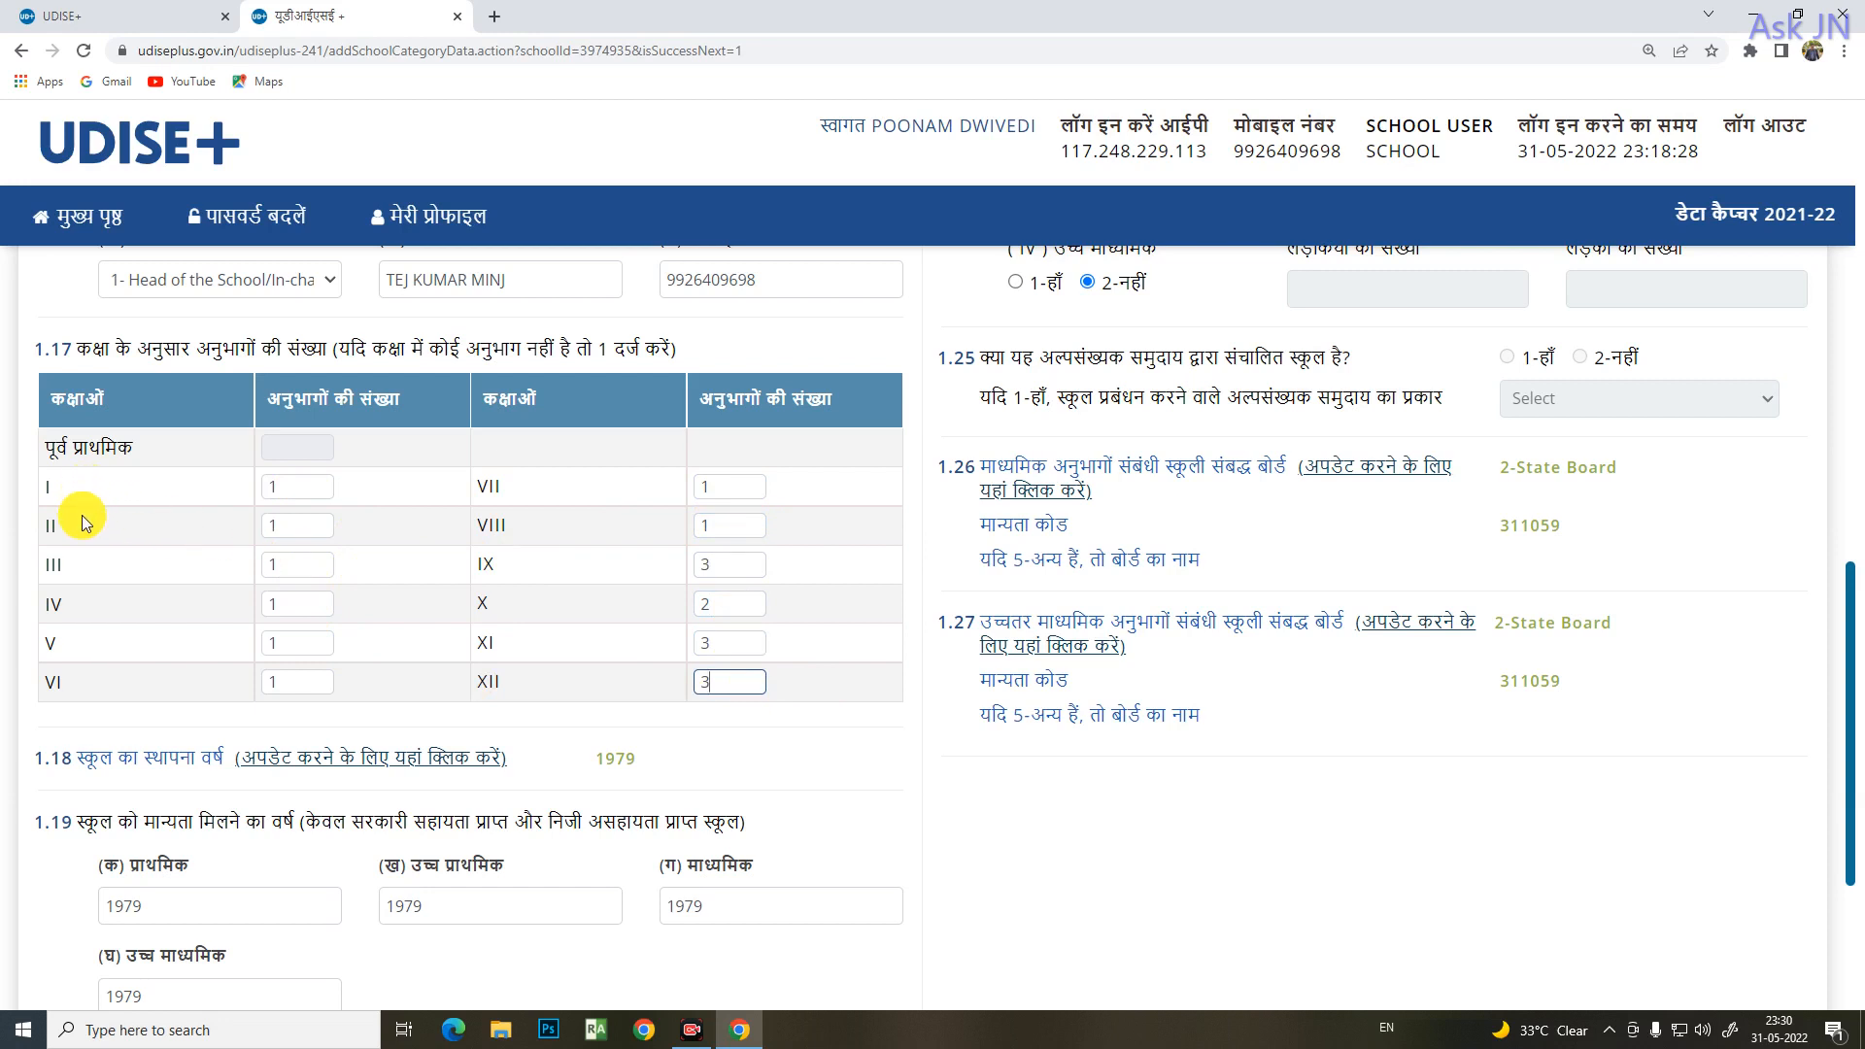
- Recheck the number of sections in item 1.17 from class VI through class XII
left_click(142, 684)
left_click(292, 682)
left_click(723, 488)
left_click(719, 680)
left_click(696, 491)
left_click(720, 516)
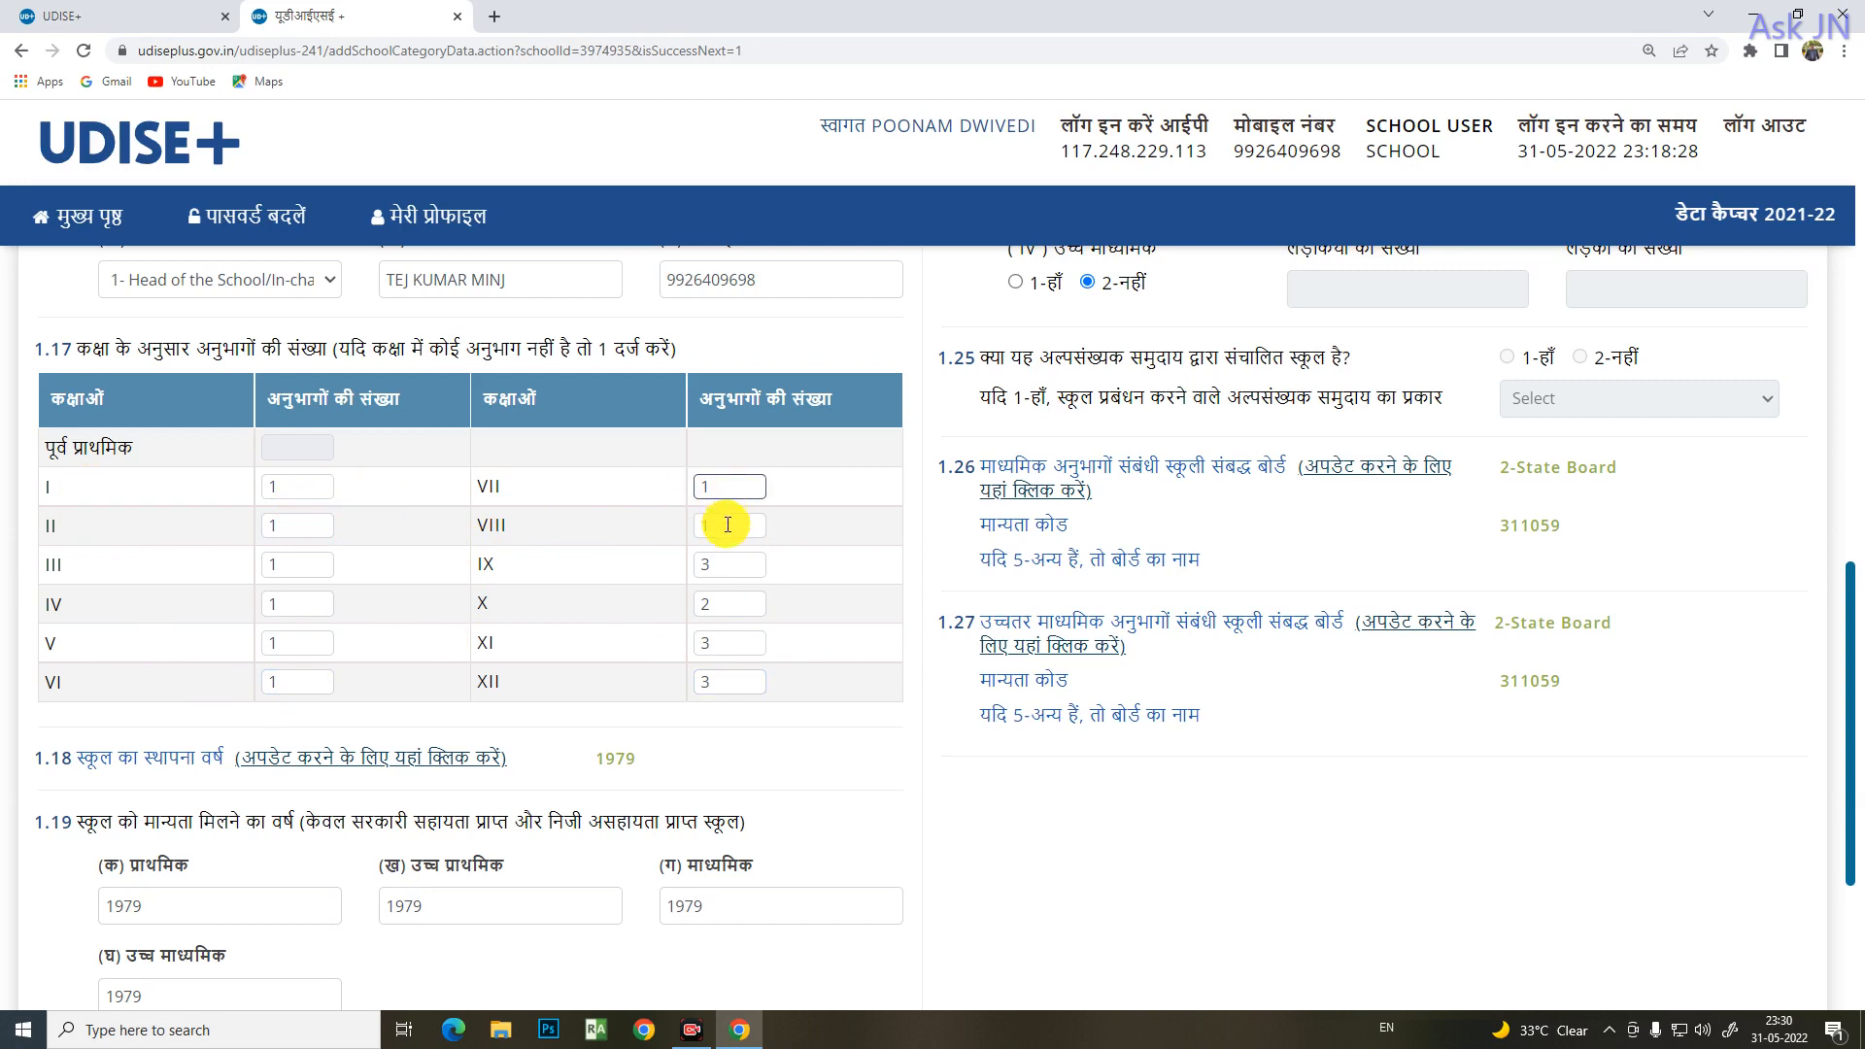
left_click(720, 556)
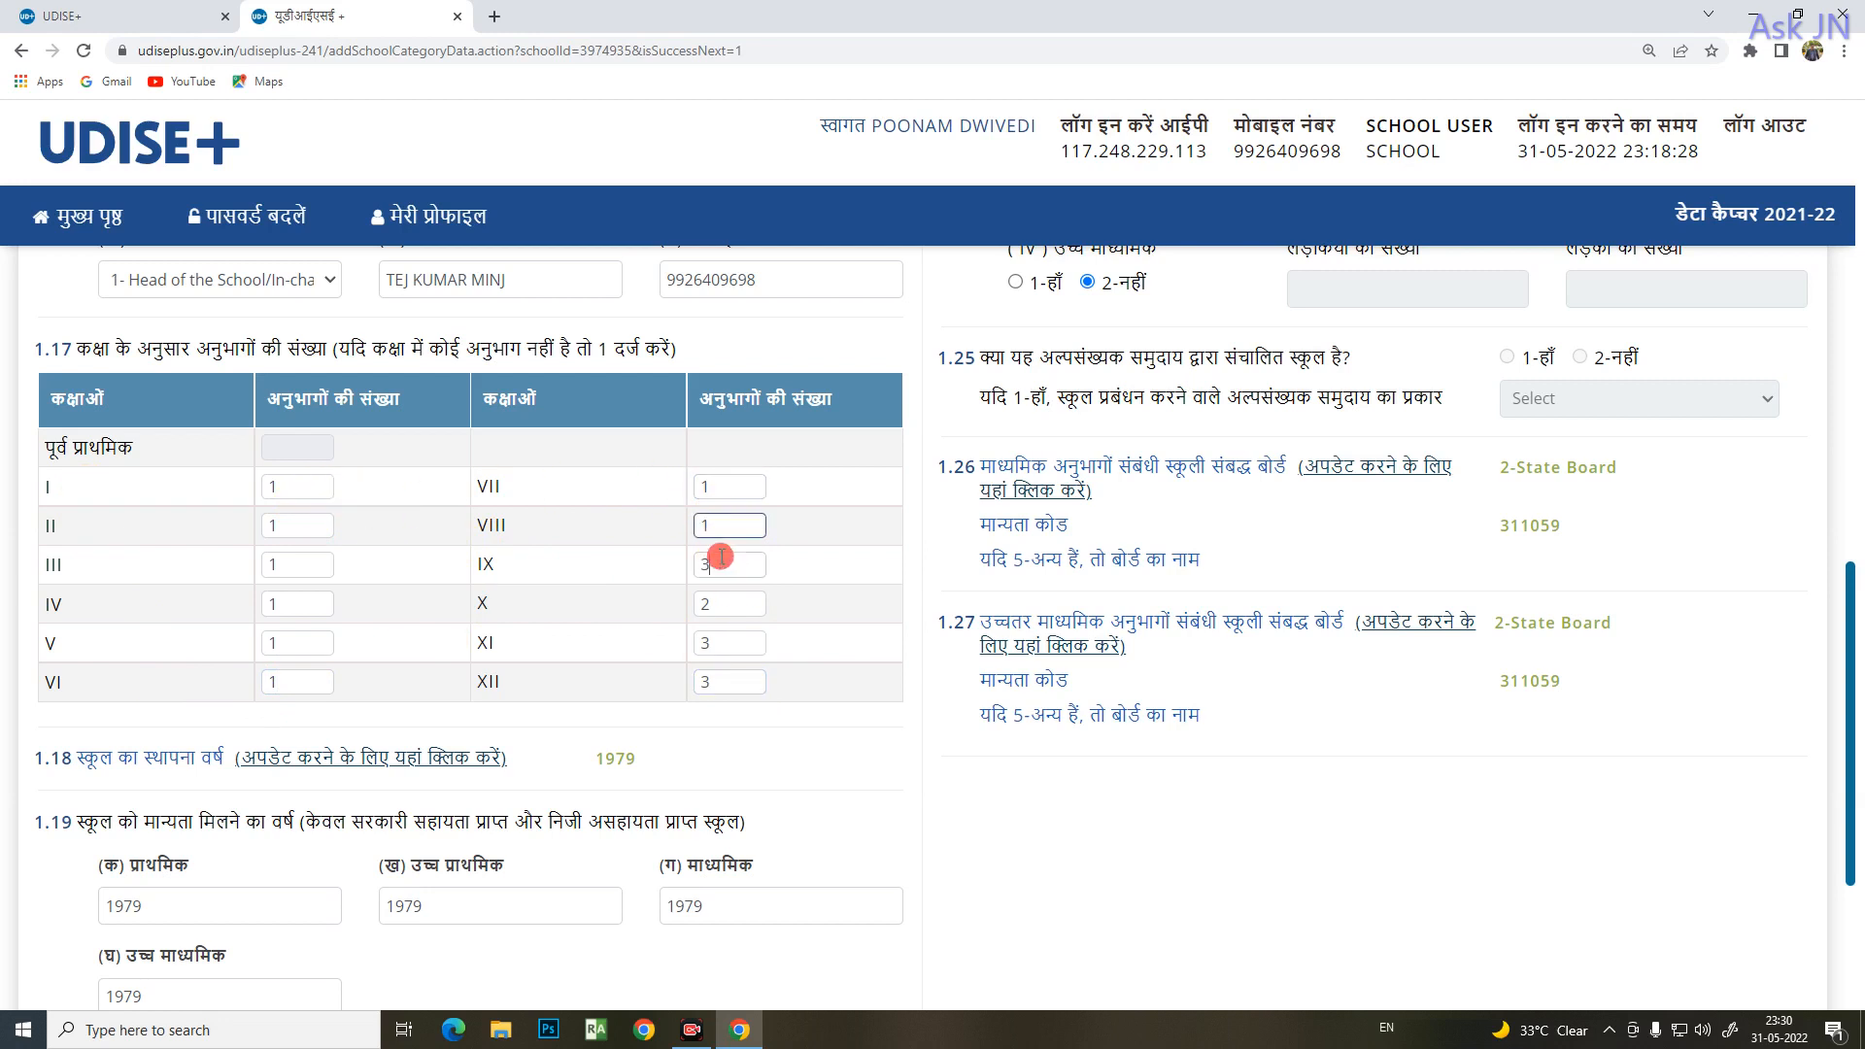
left_click(726, 607)
left_click(726, 639)
left_click(721, 686)
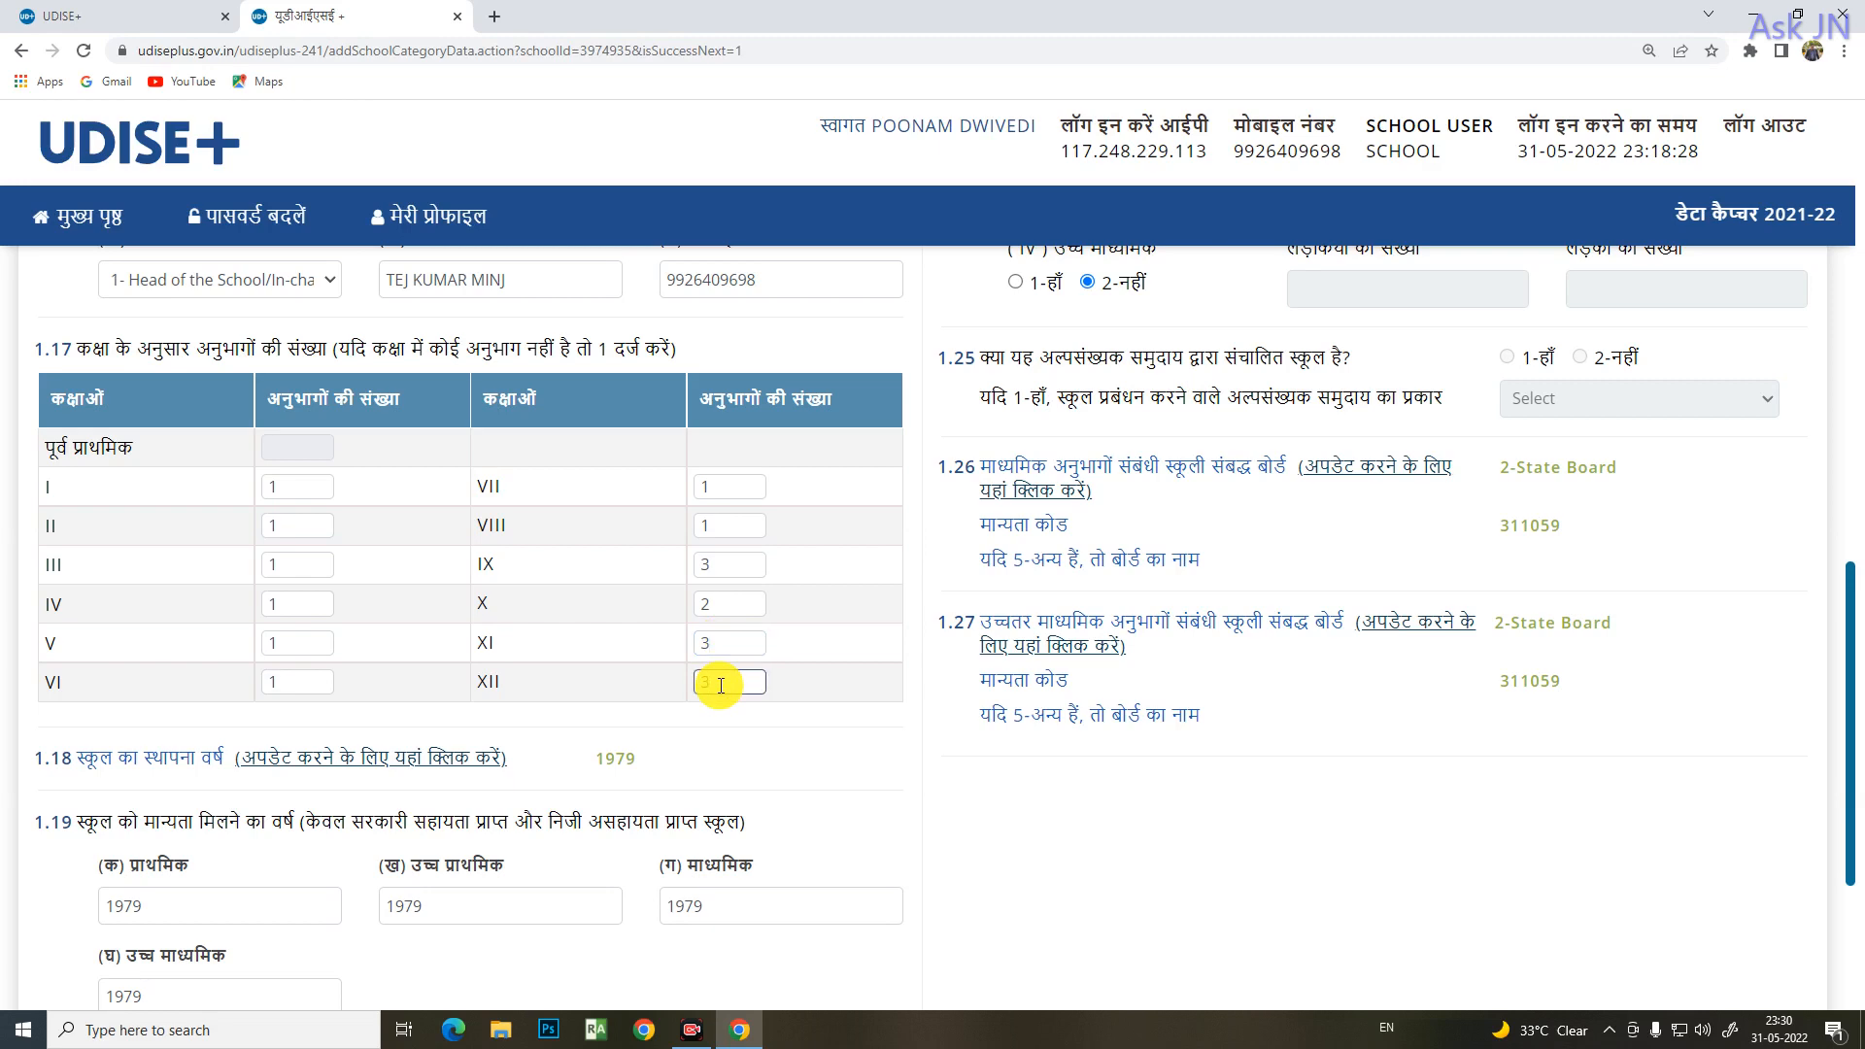
- Check the school recognition years in item 1.19 and the year of upgradation from upper primary to secondary in item 1.20
scroll(754, 757, "down", 3)
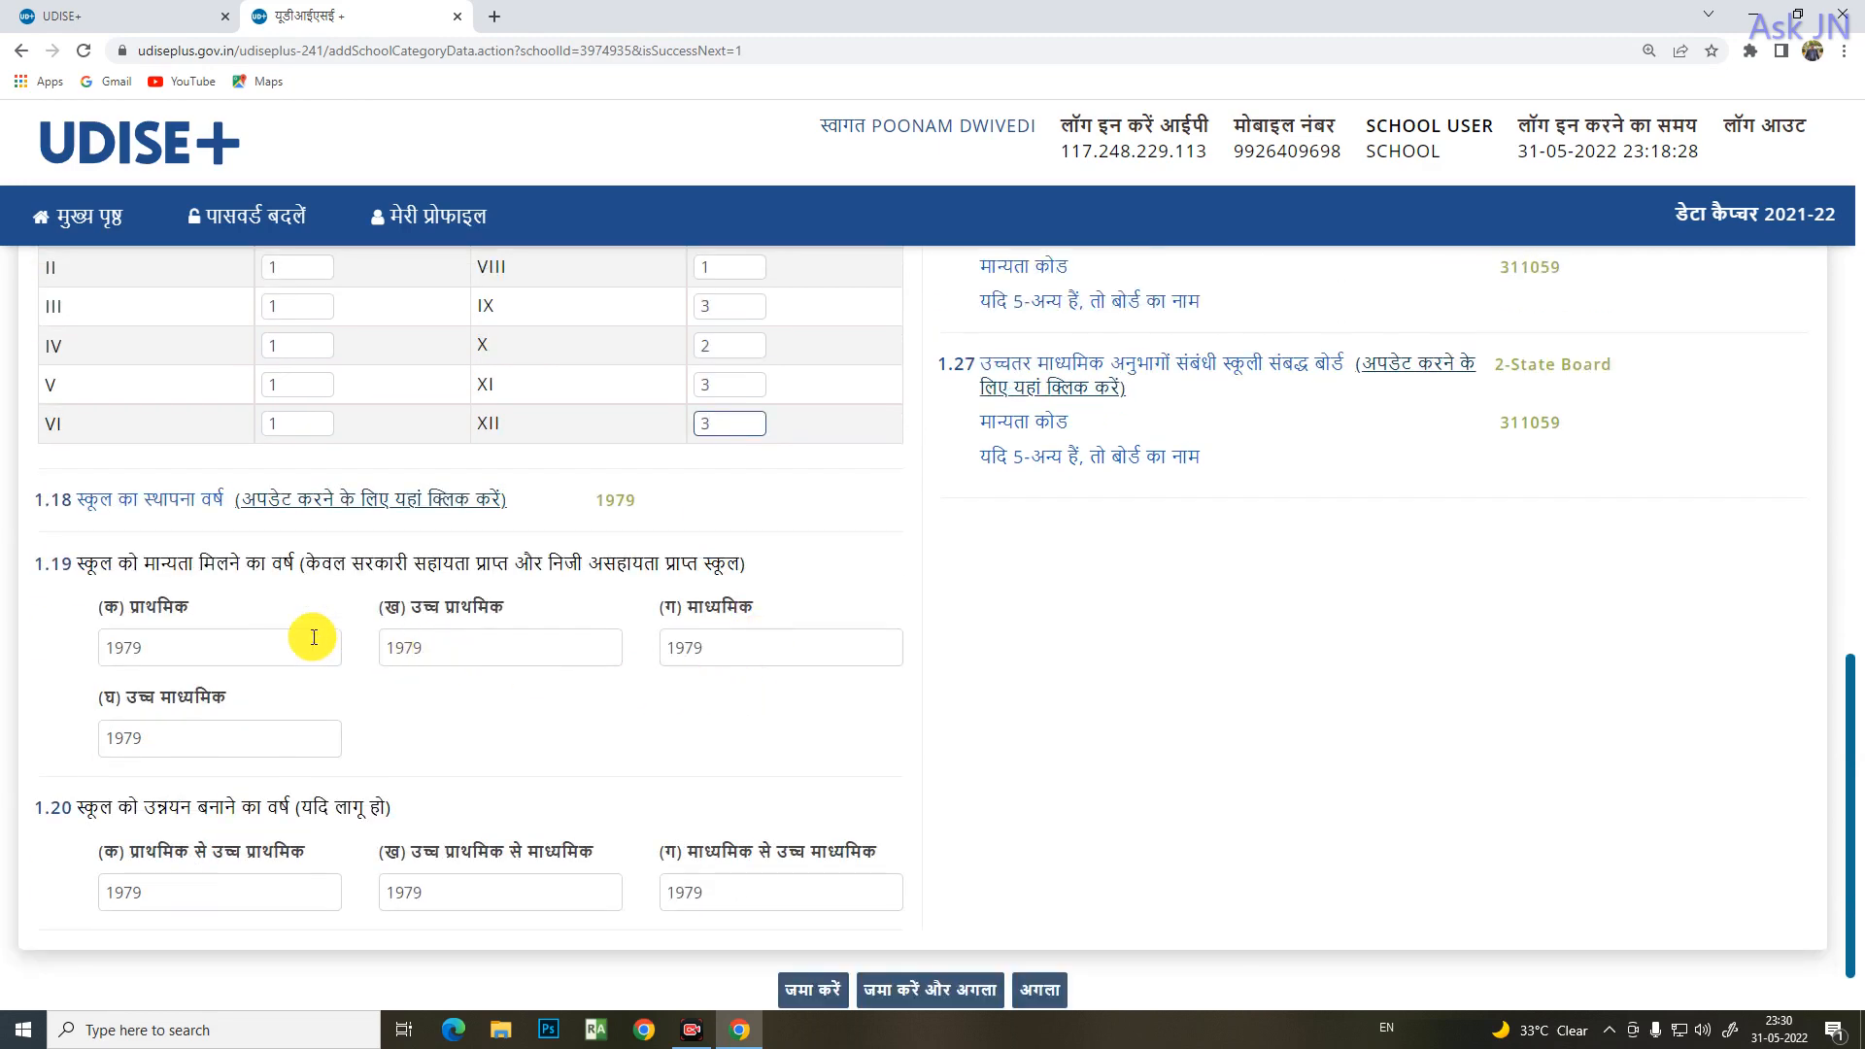
scroll(568, 651, "down", 1)
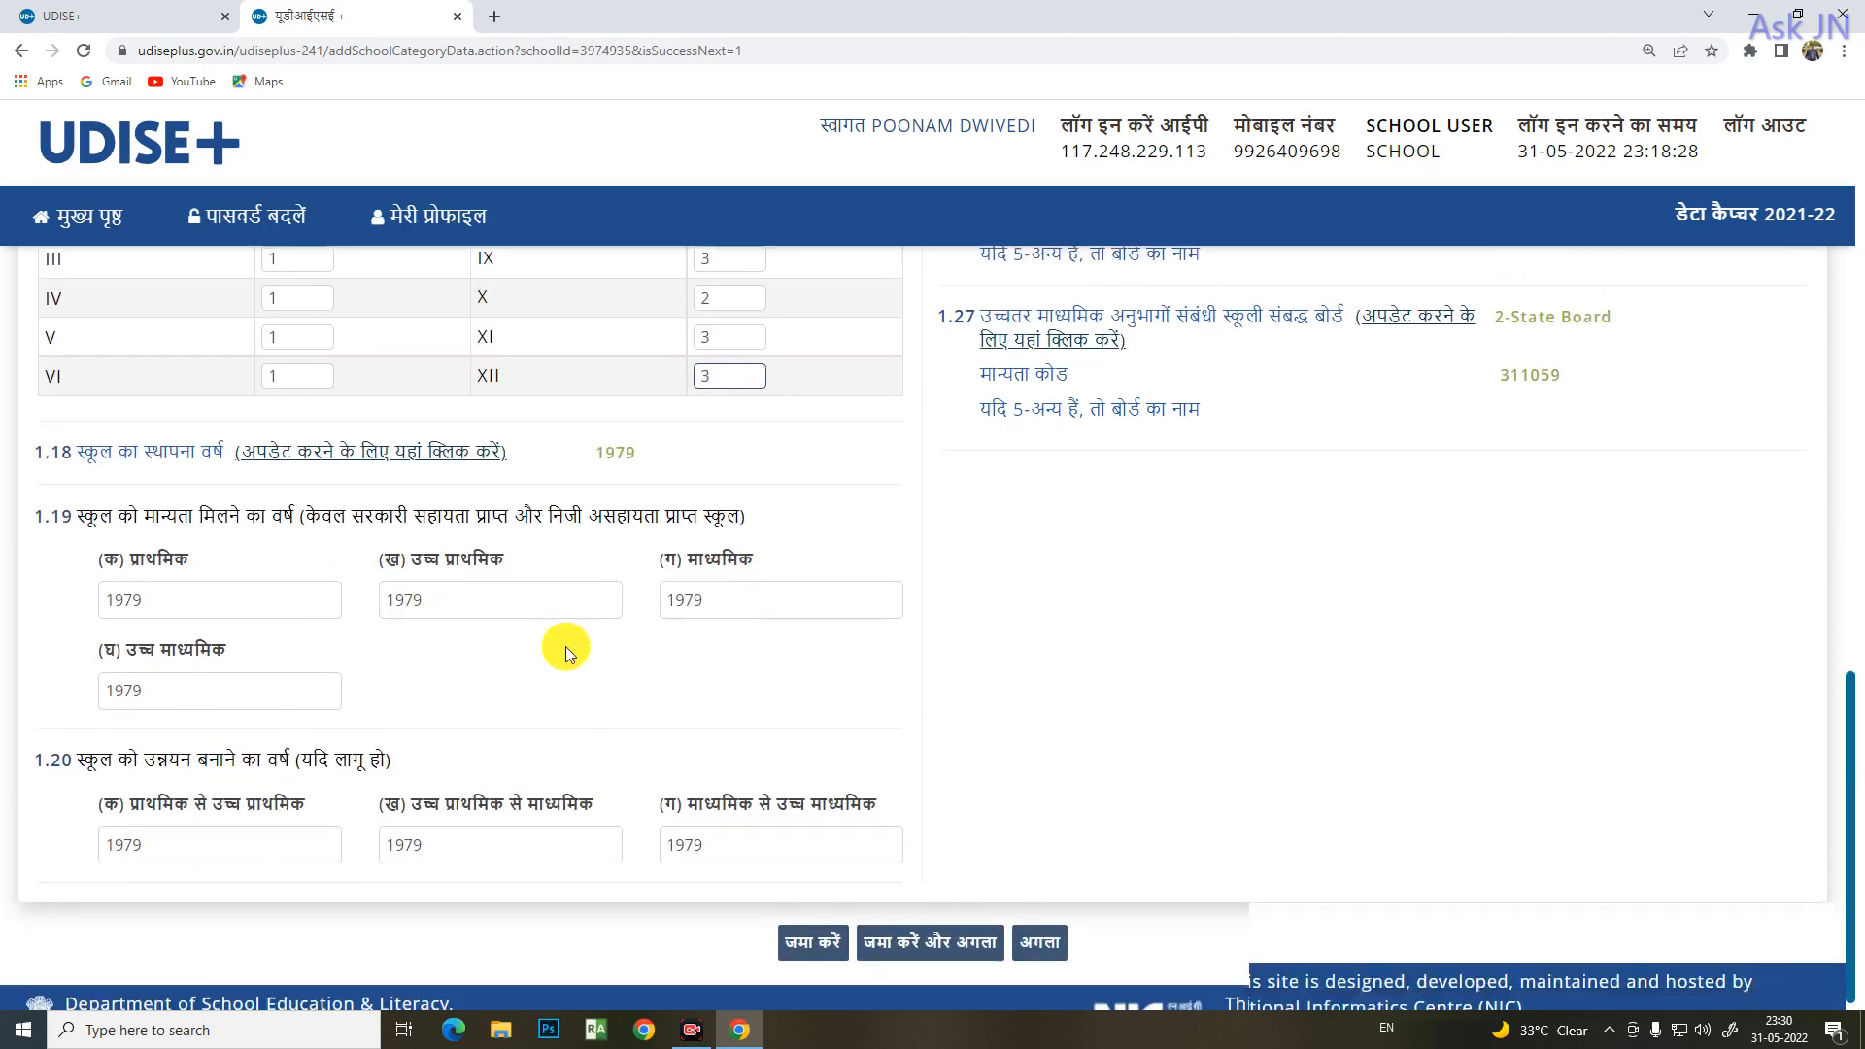
left_click(194, 559)
left_click(473, 572)
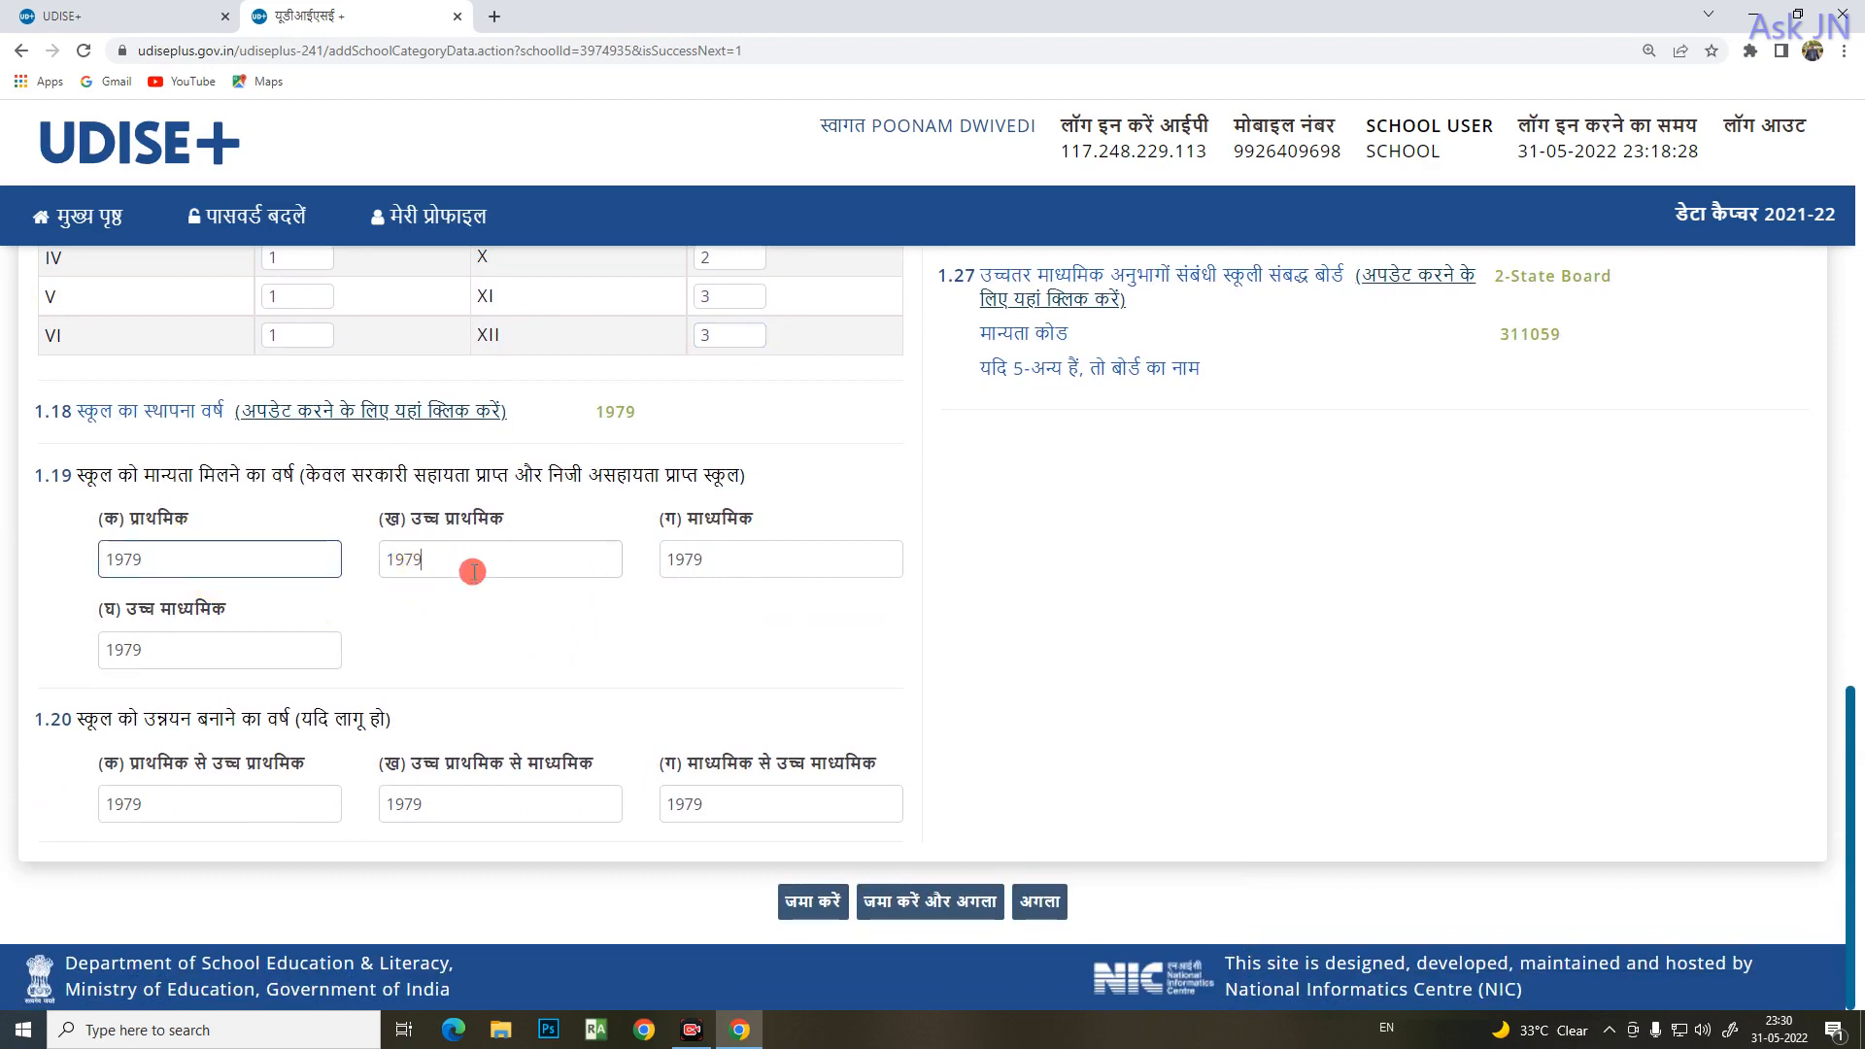
left_click(716, 560)
left_click(583, 799)
- Return to item 1.21 and highlight its question about whether this is a special school for CWSN
scroll(1331, 623, "up", 10)
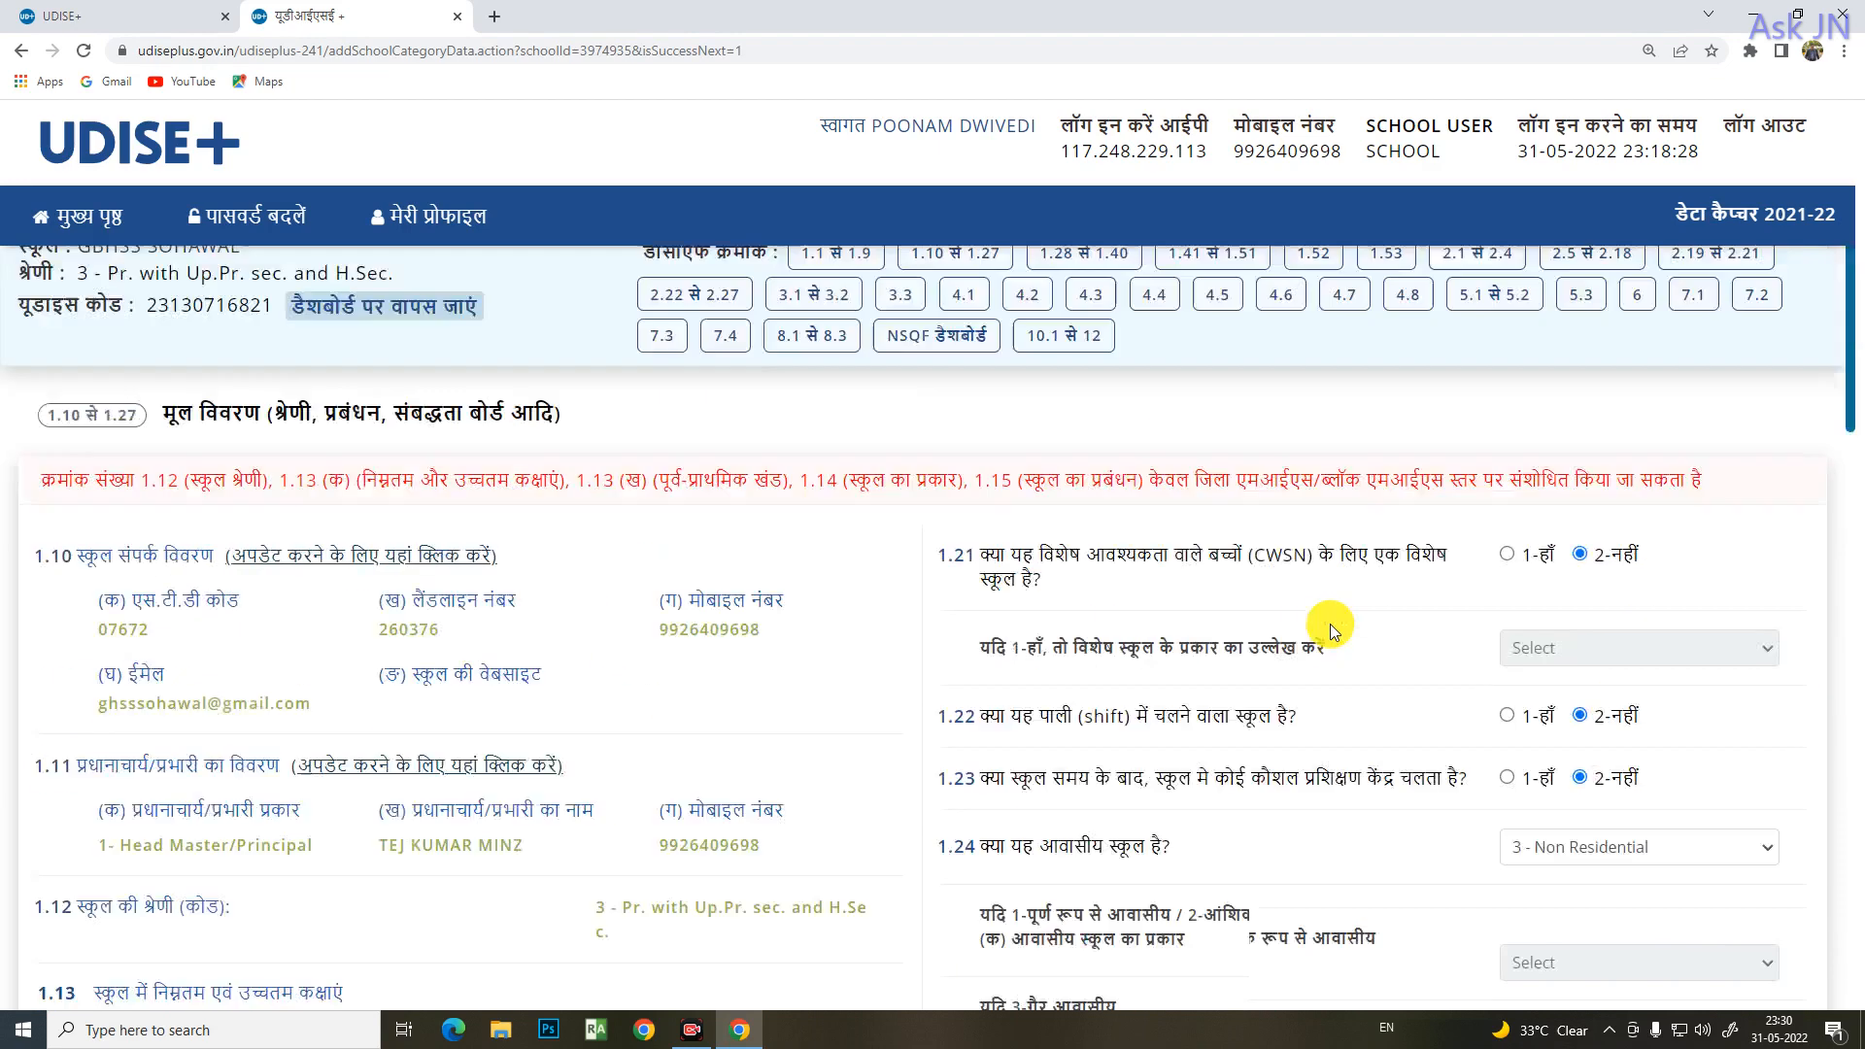
scroll(1331, 624, "down", 10)
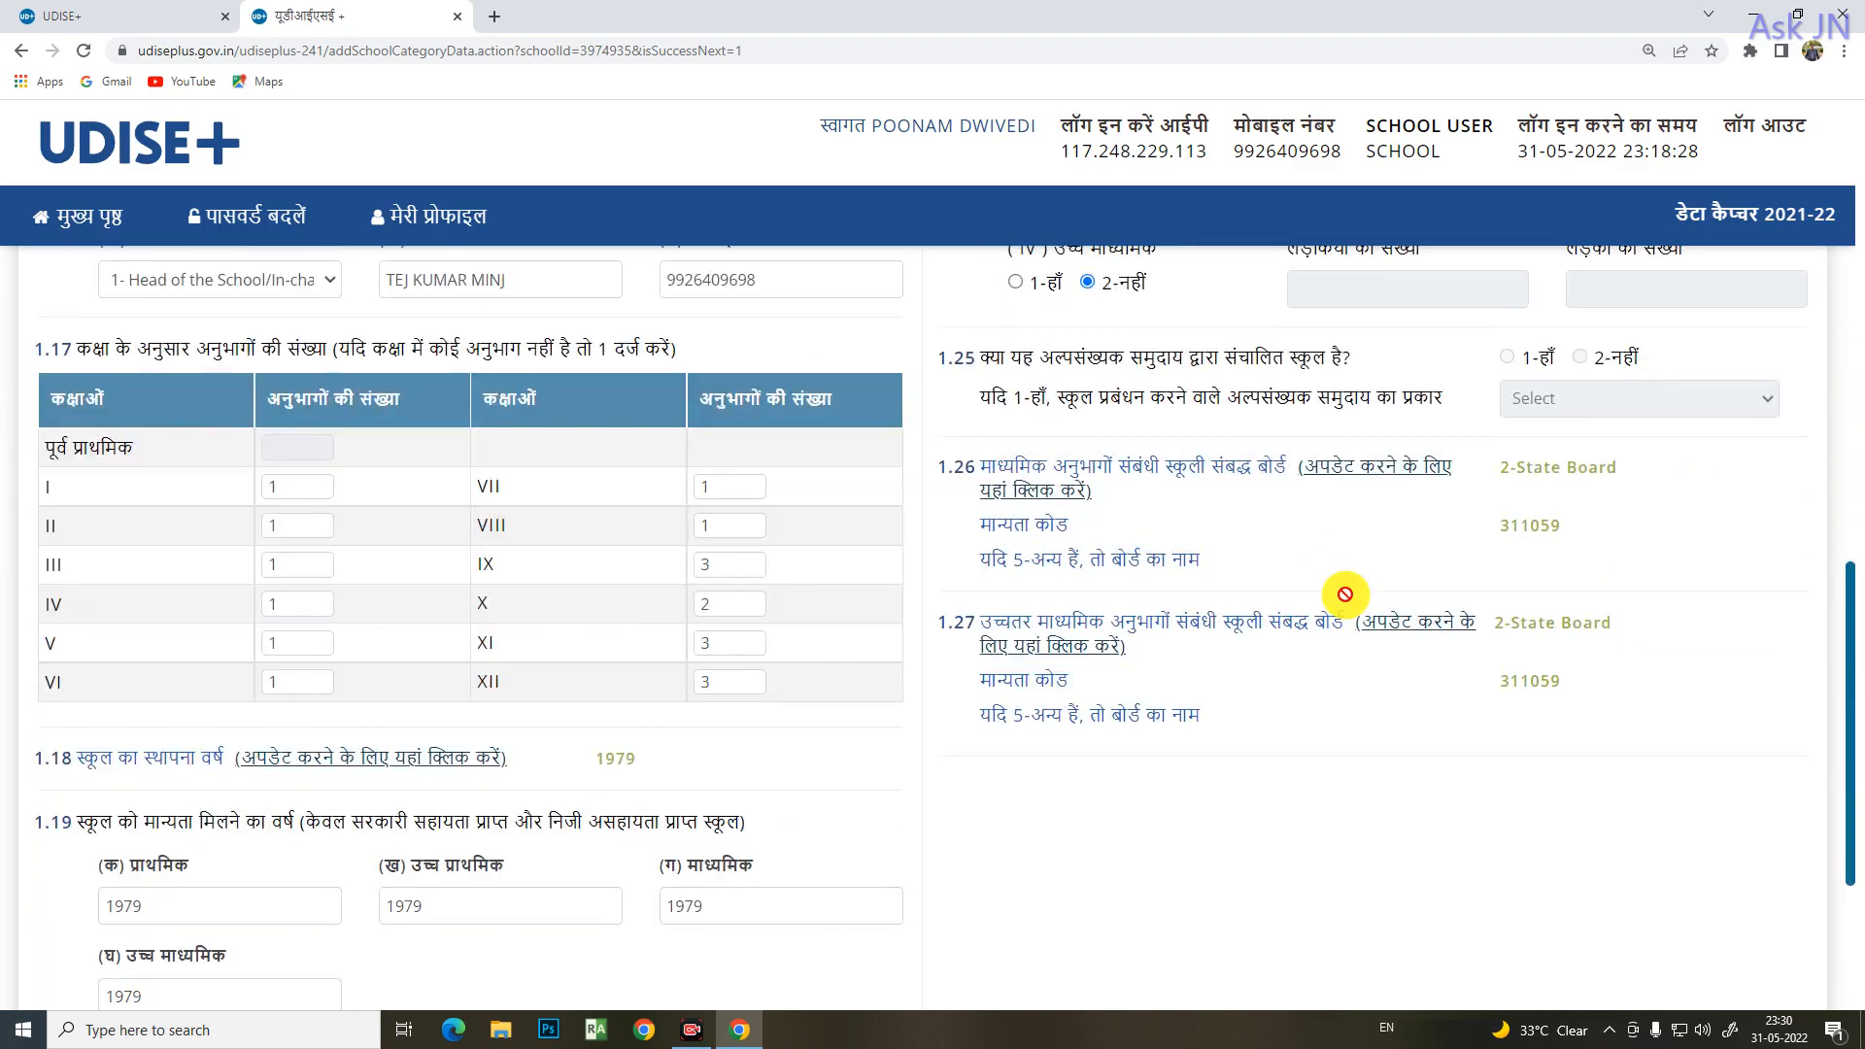
scroll(1301, 592, "down", 3)
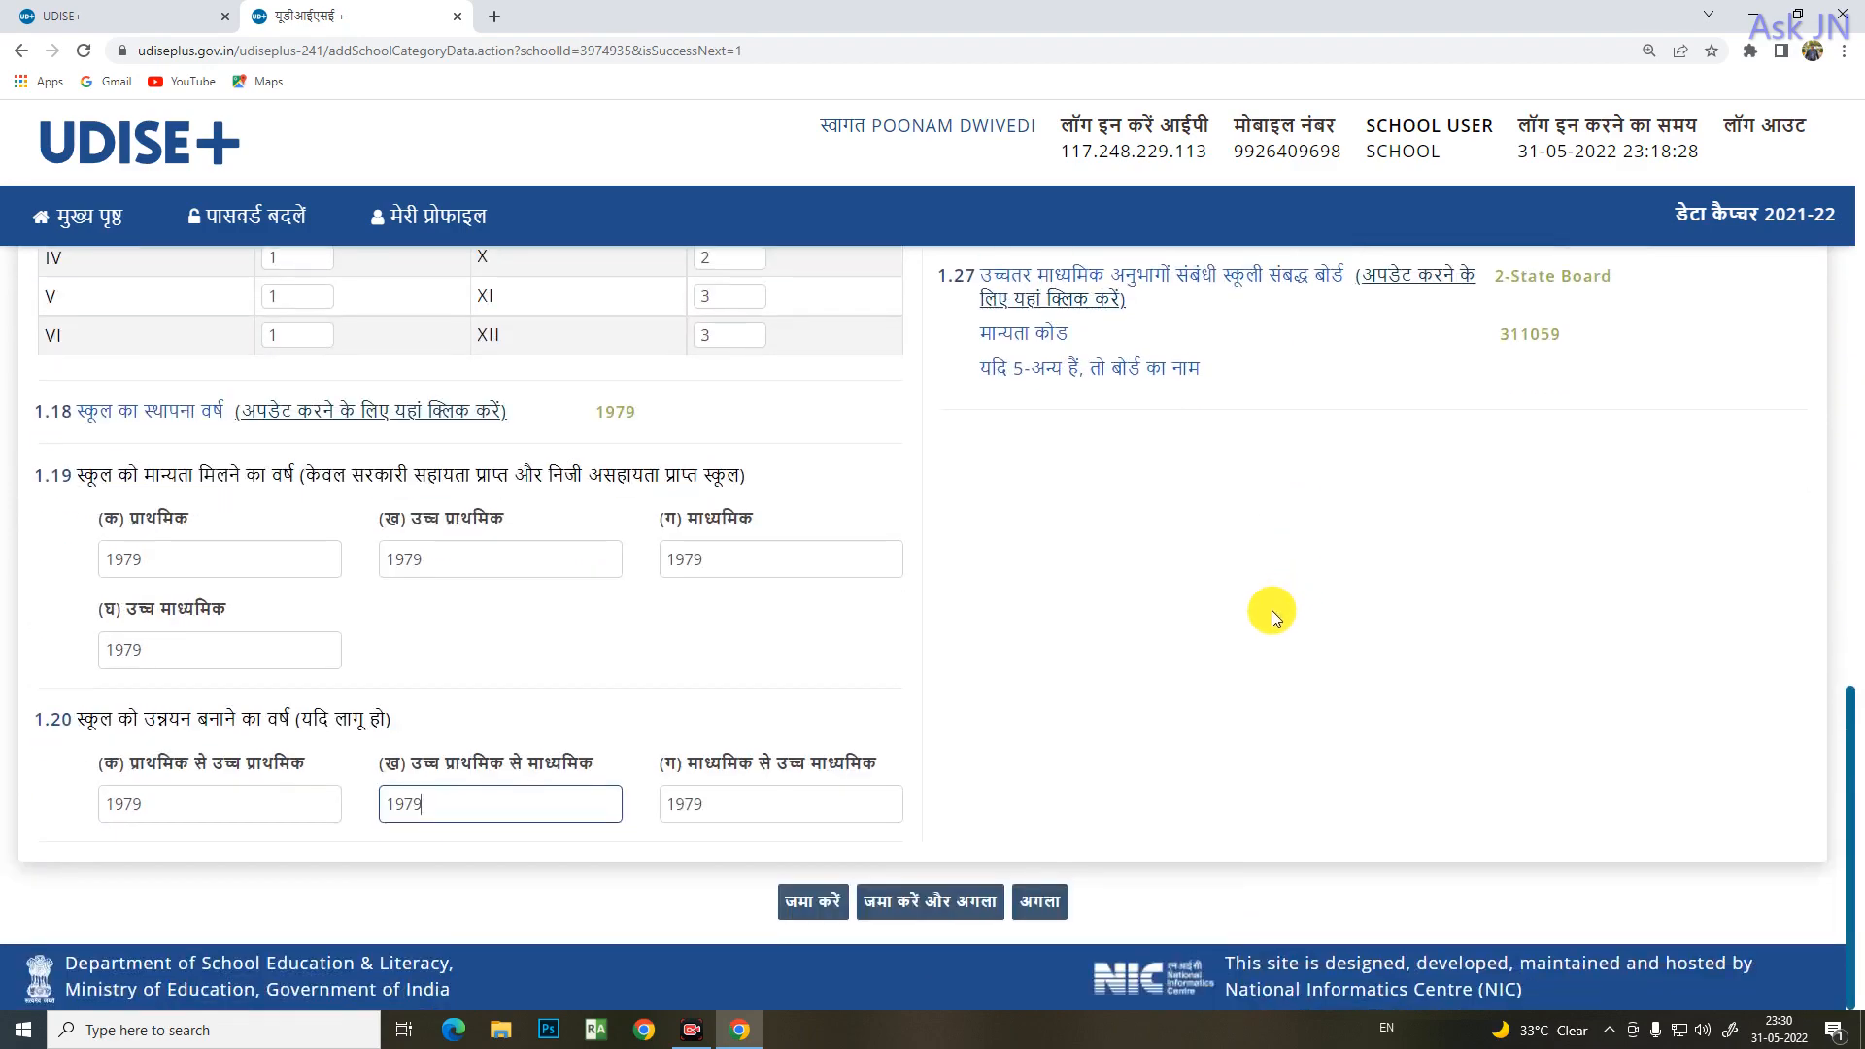
scroll(1273, 610, "up", 13)
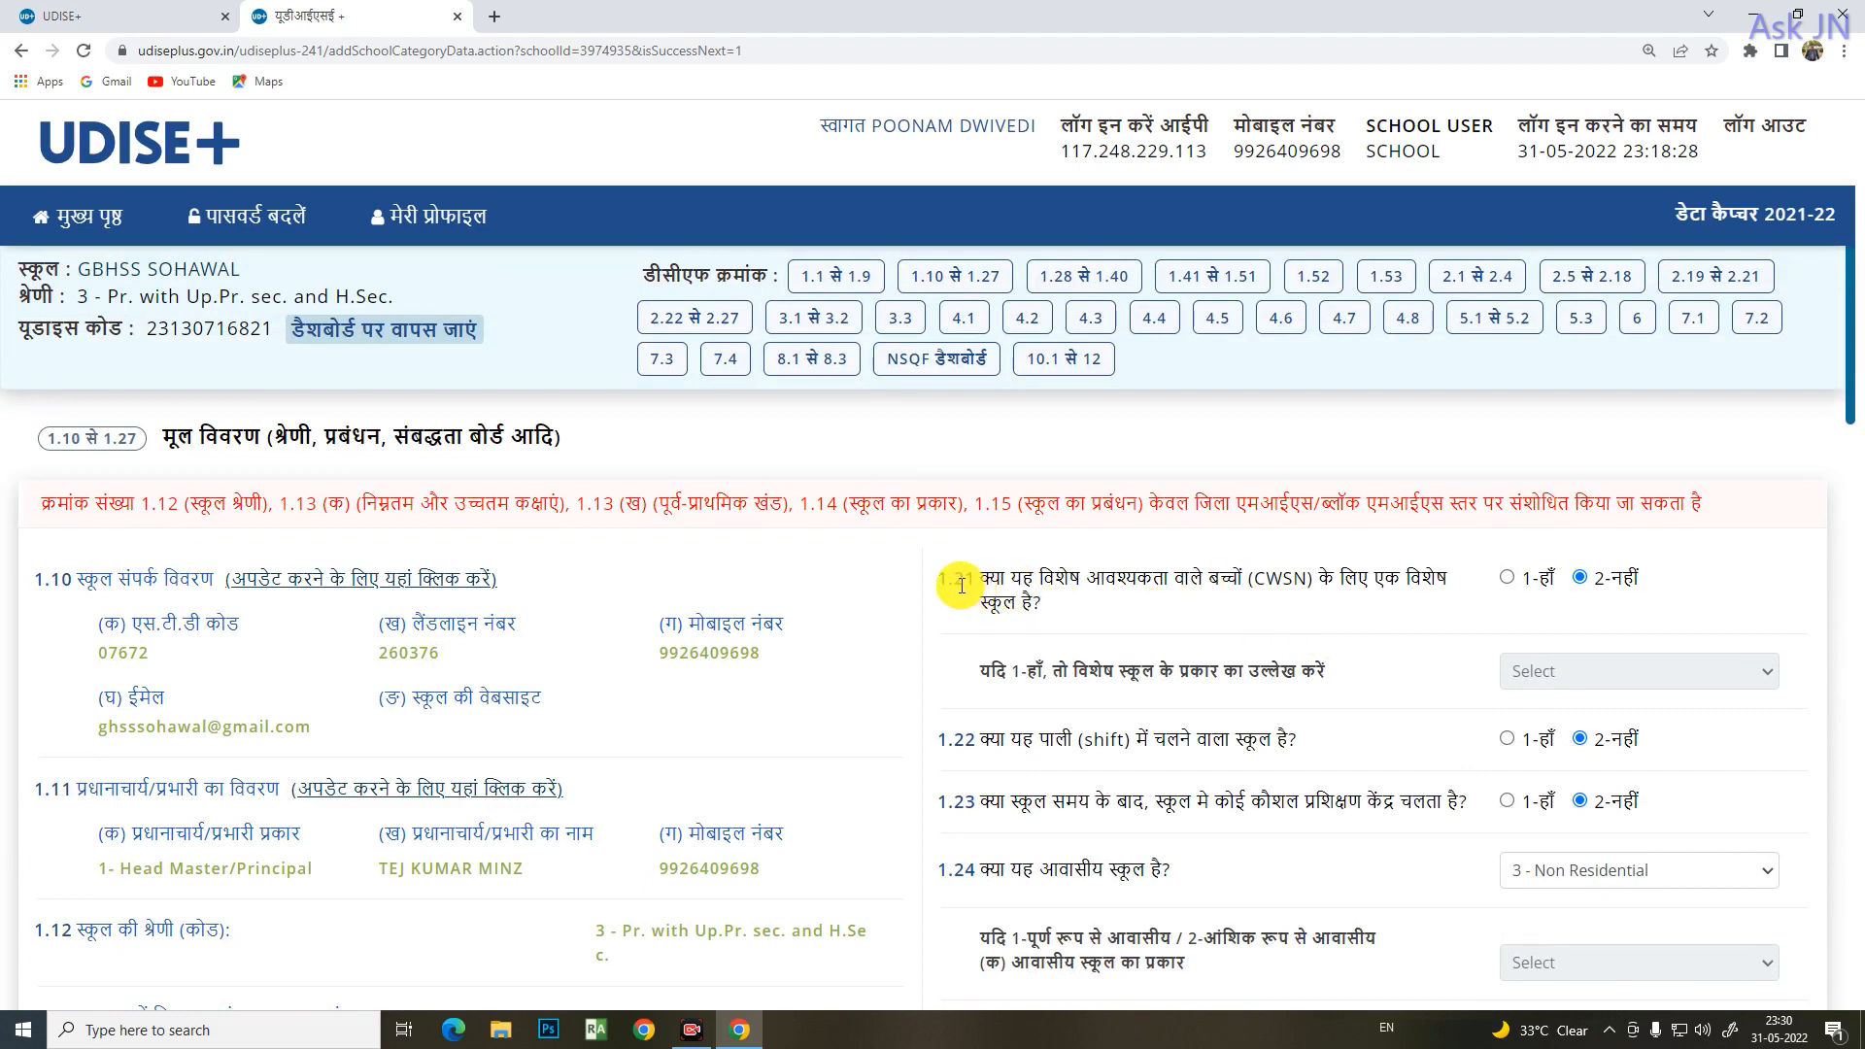
left_click_drag(939, 583, 1654, 601)
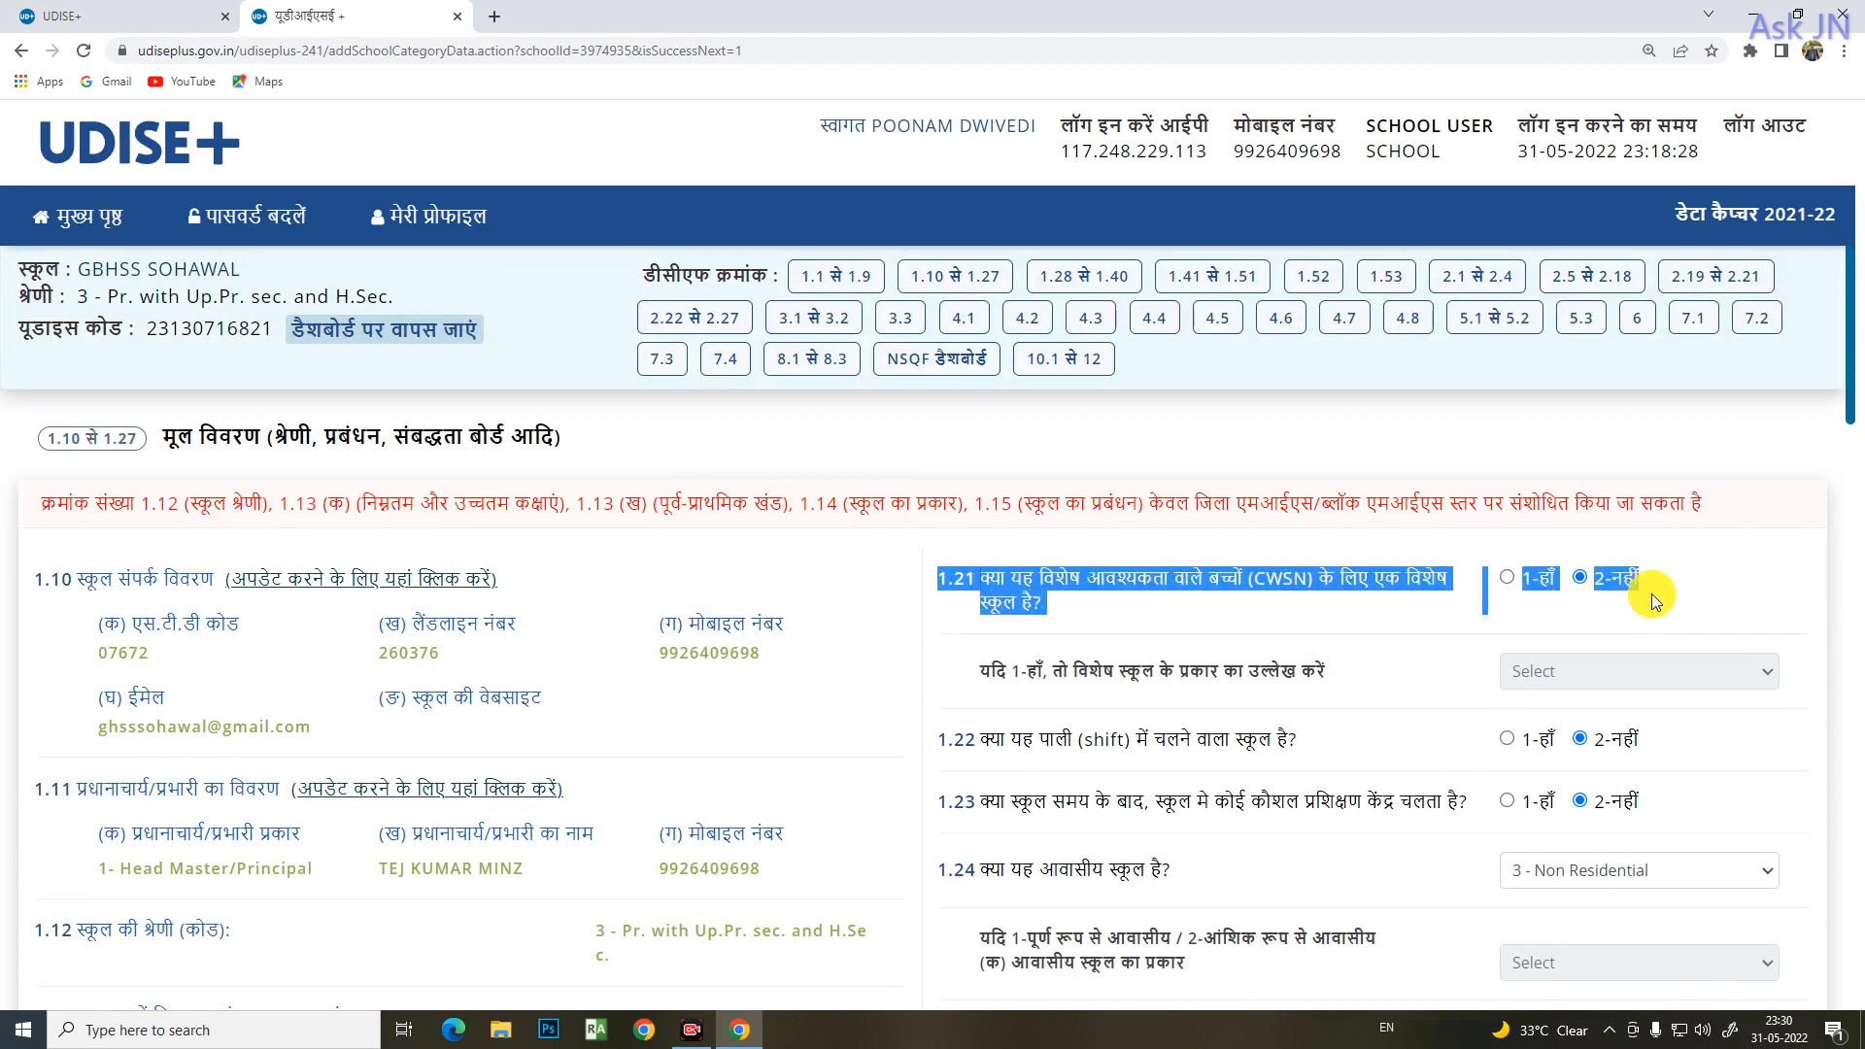
left_click(1707, 581)
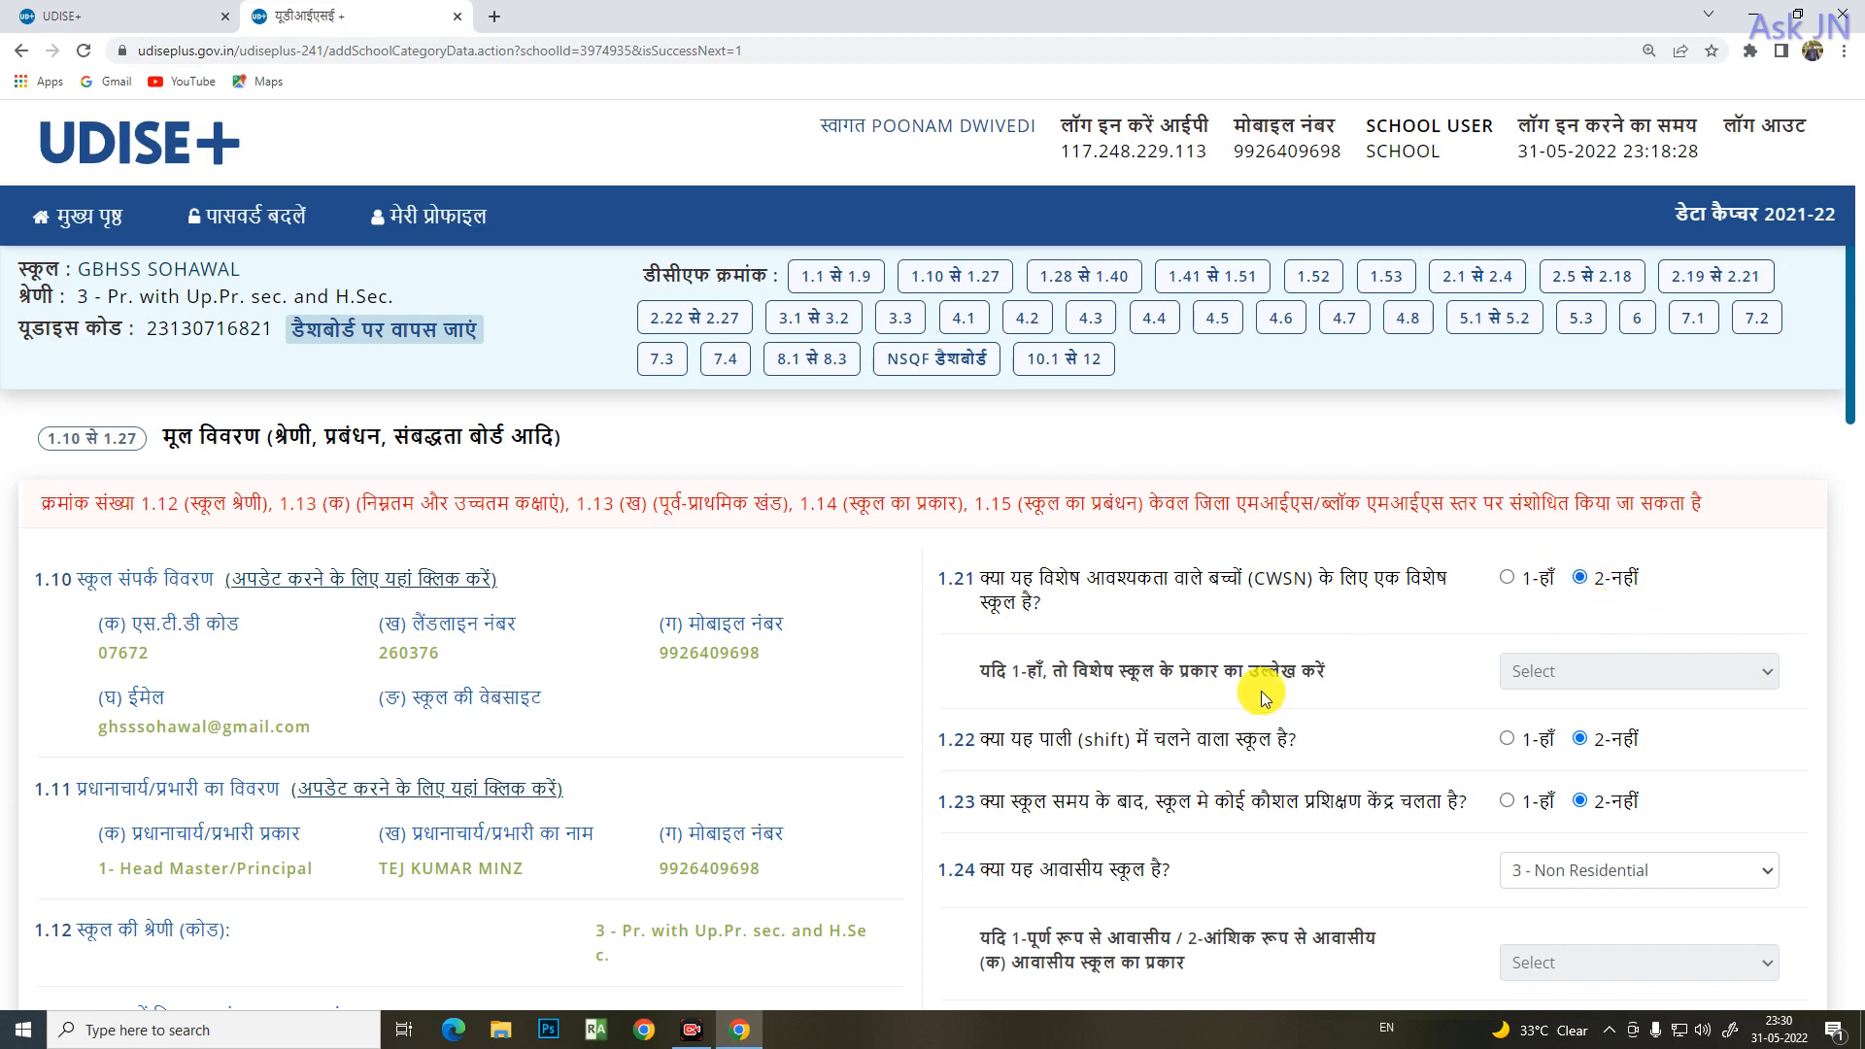
- Try 1-हाँ for item 1.21, view the list of special school types, and restore 2-नहीं
left_click(1508, 580)
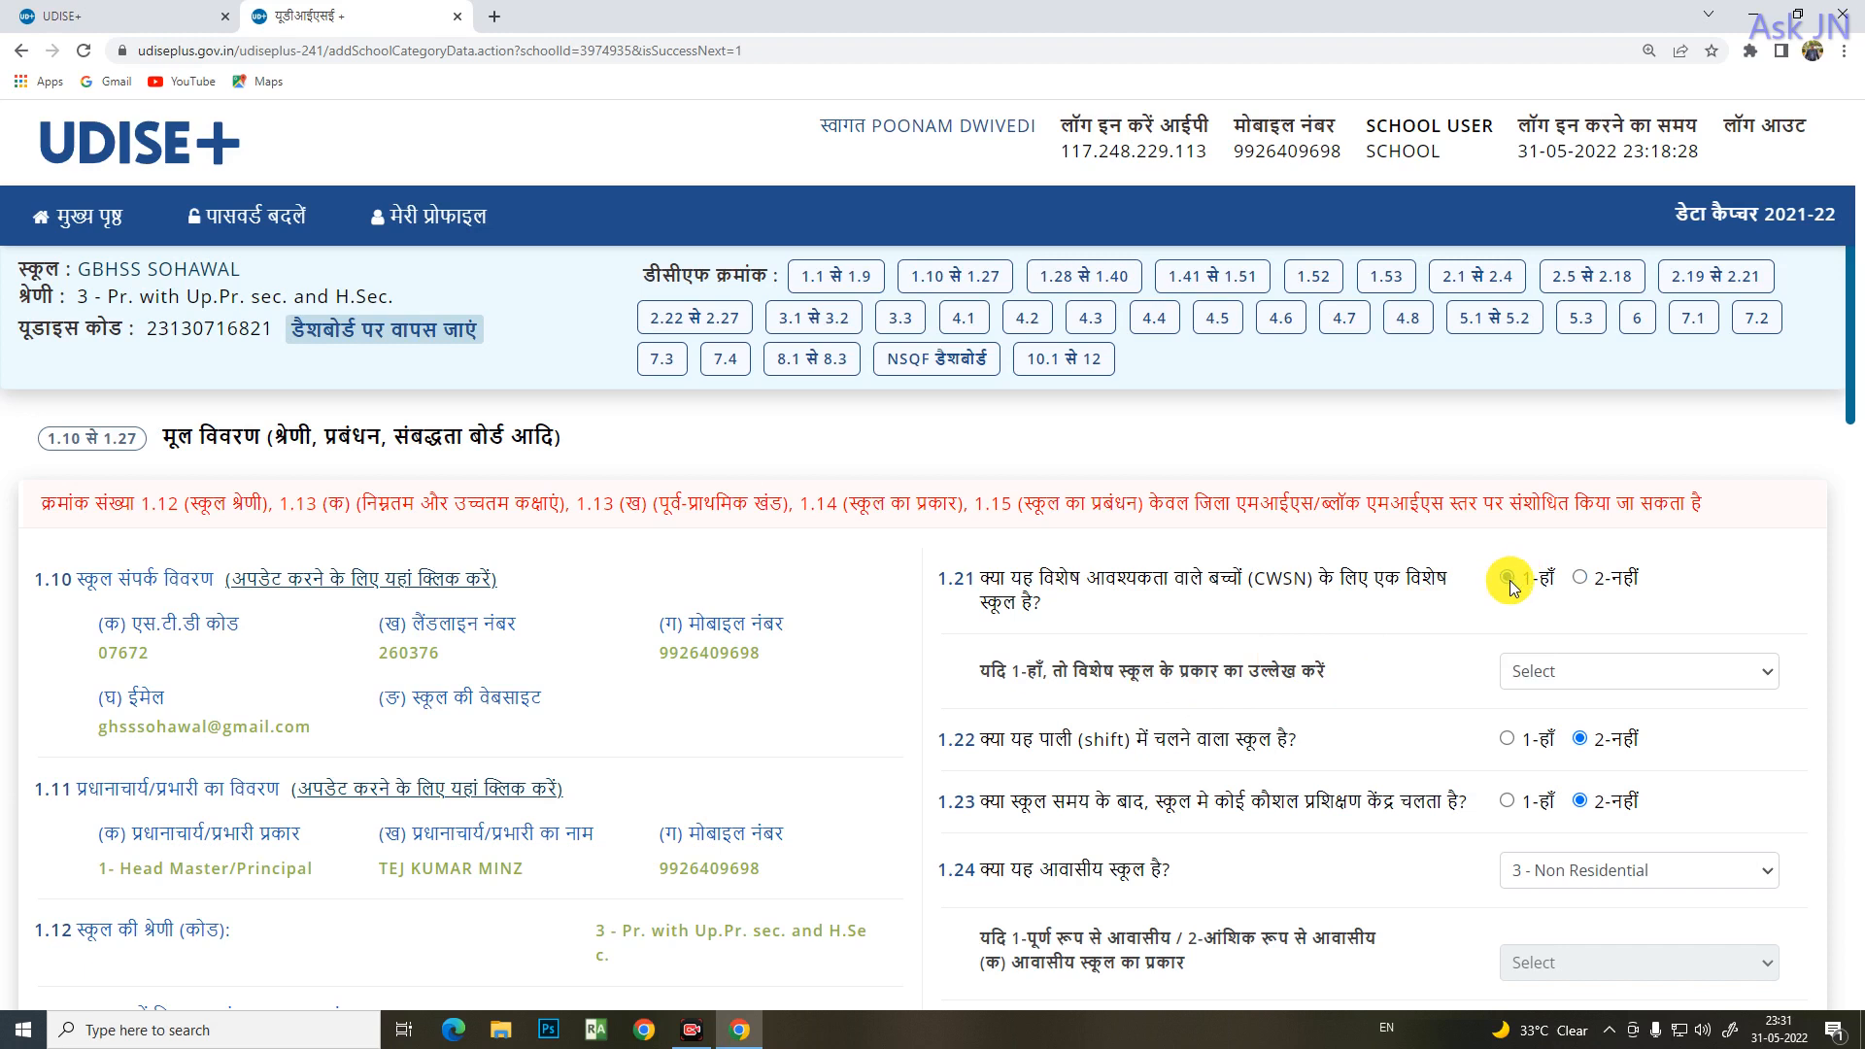
left_click(1699, 674)
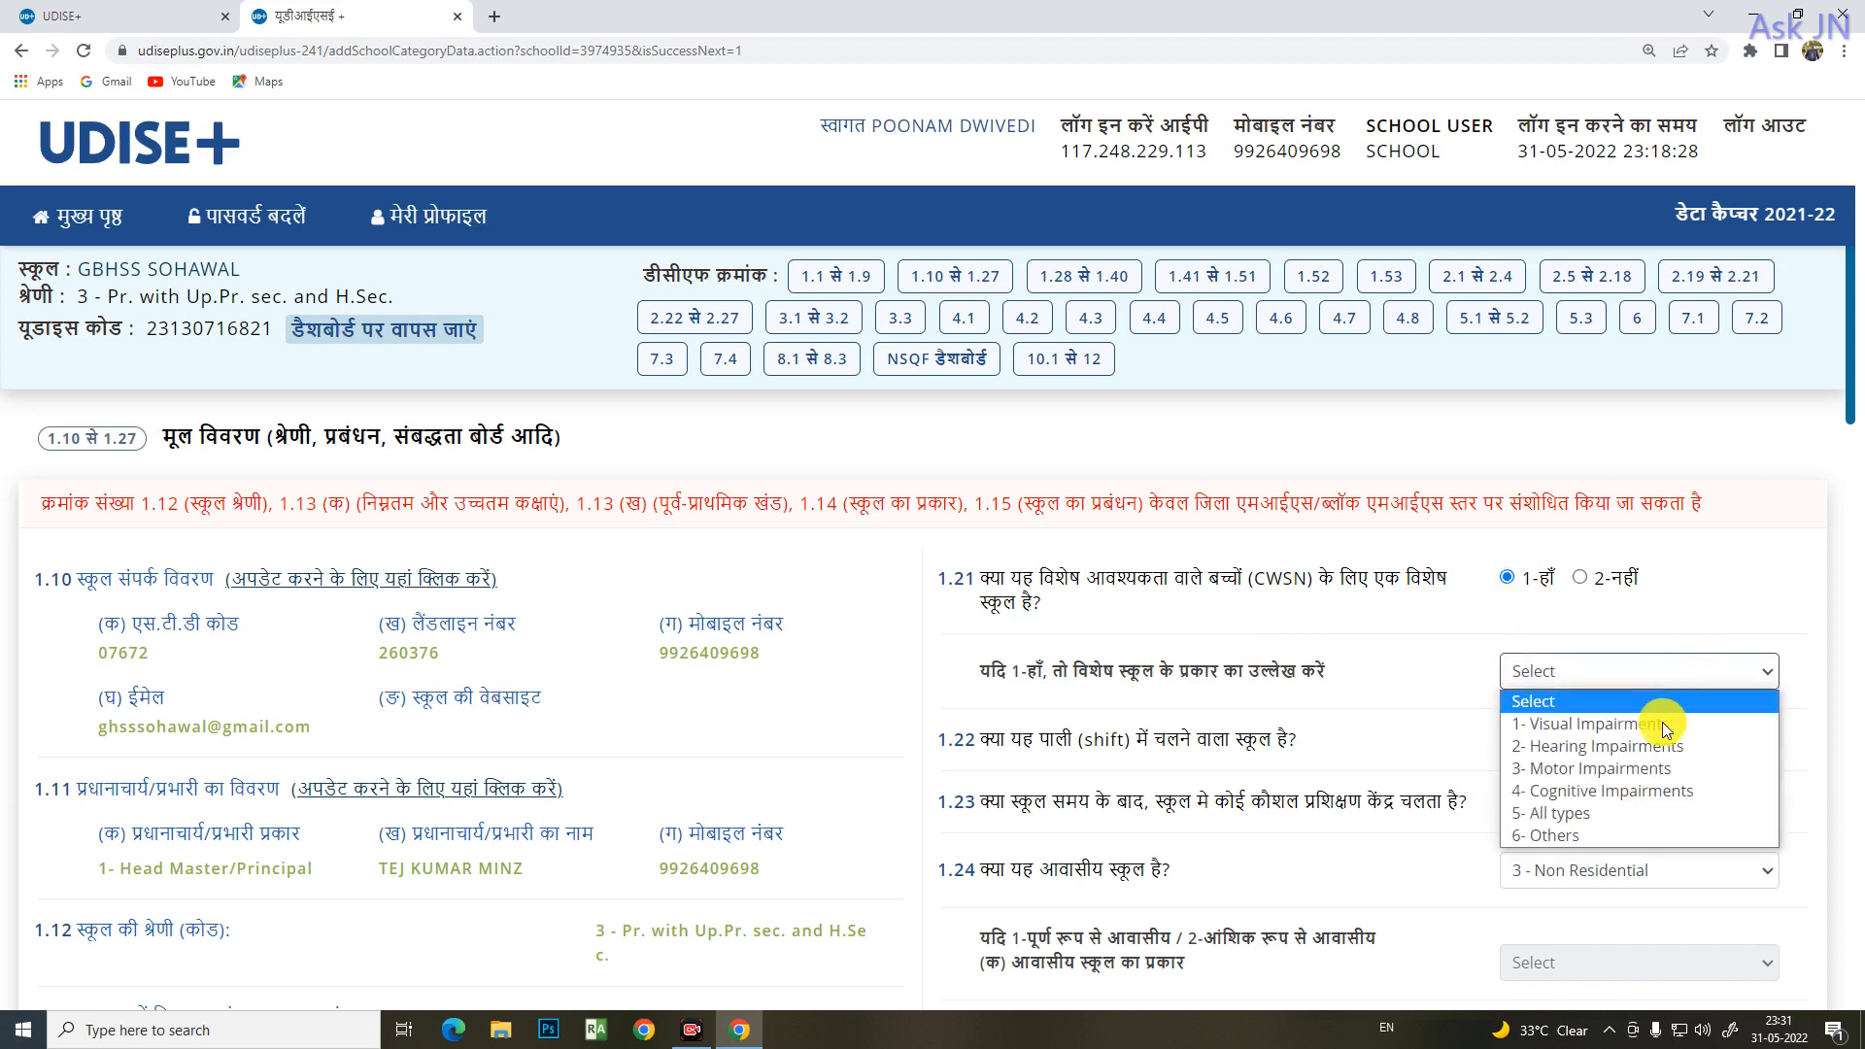
left_click(1845, 657)
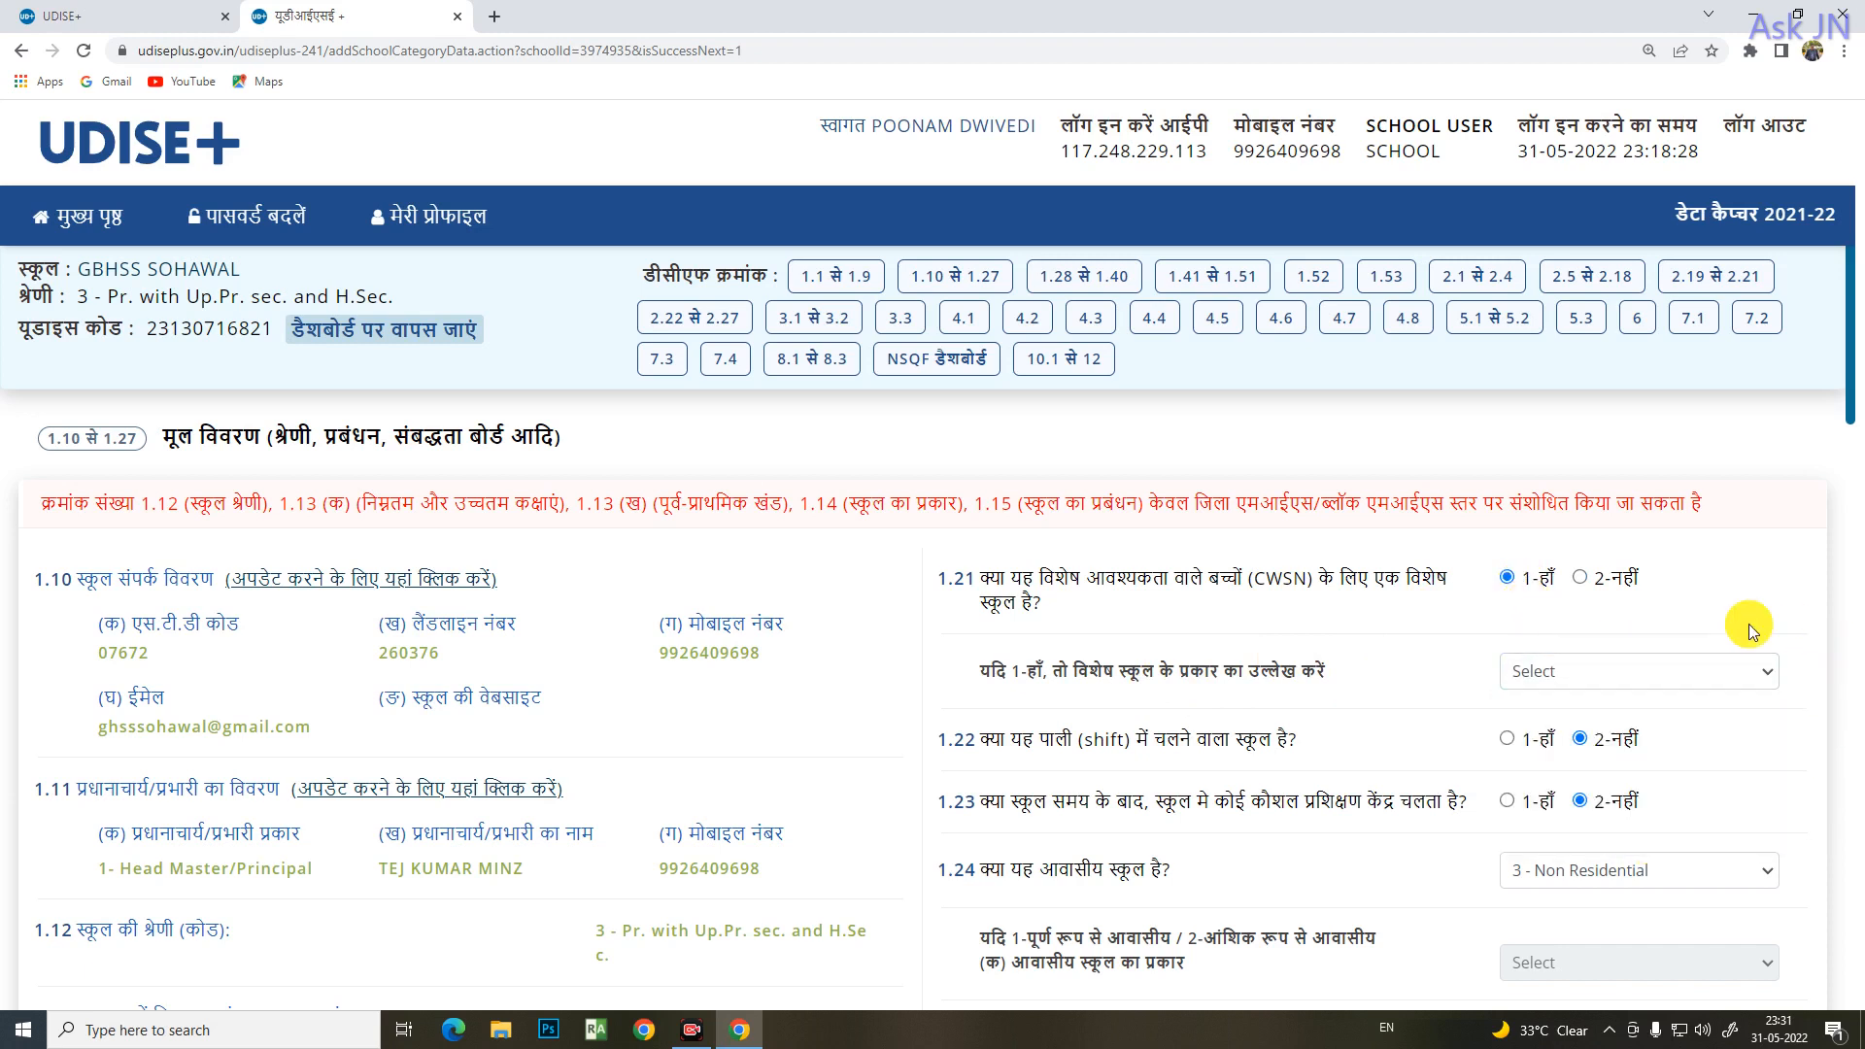
left_click(1581, 579)
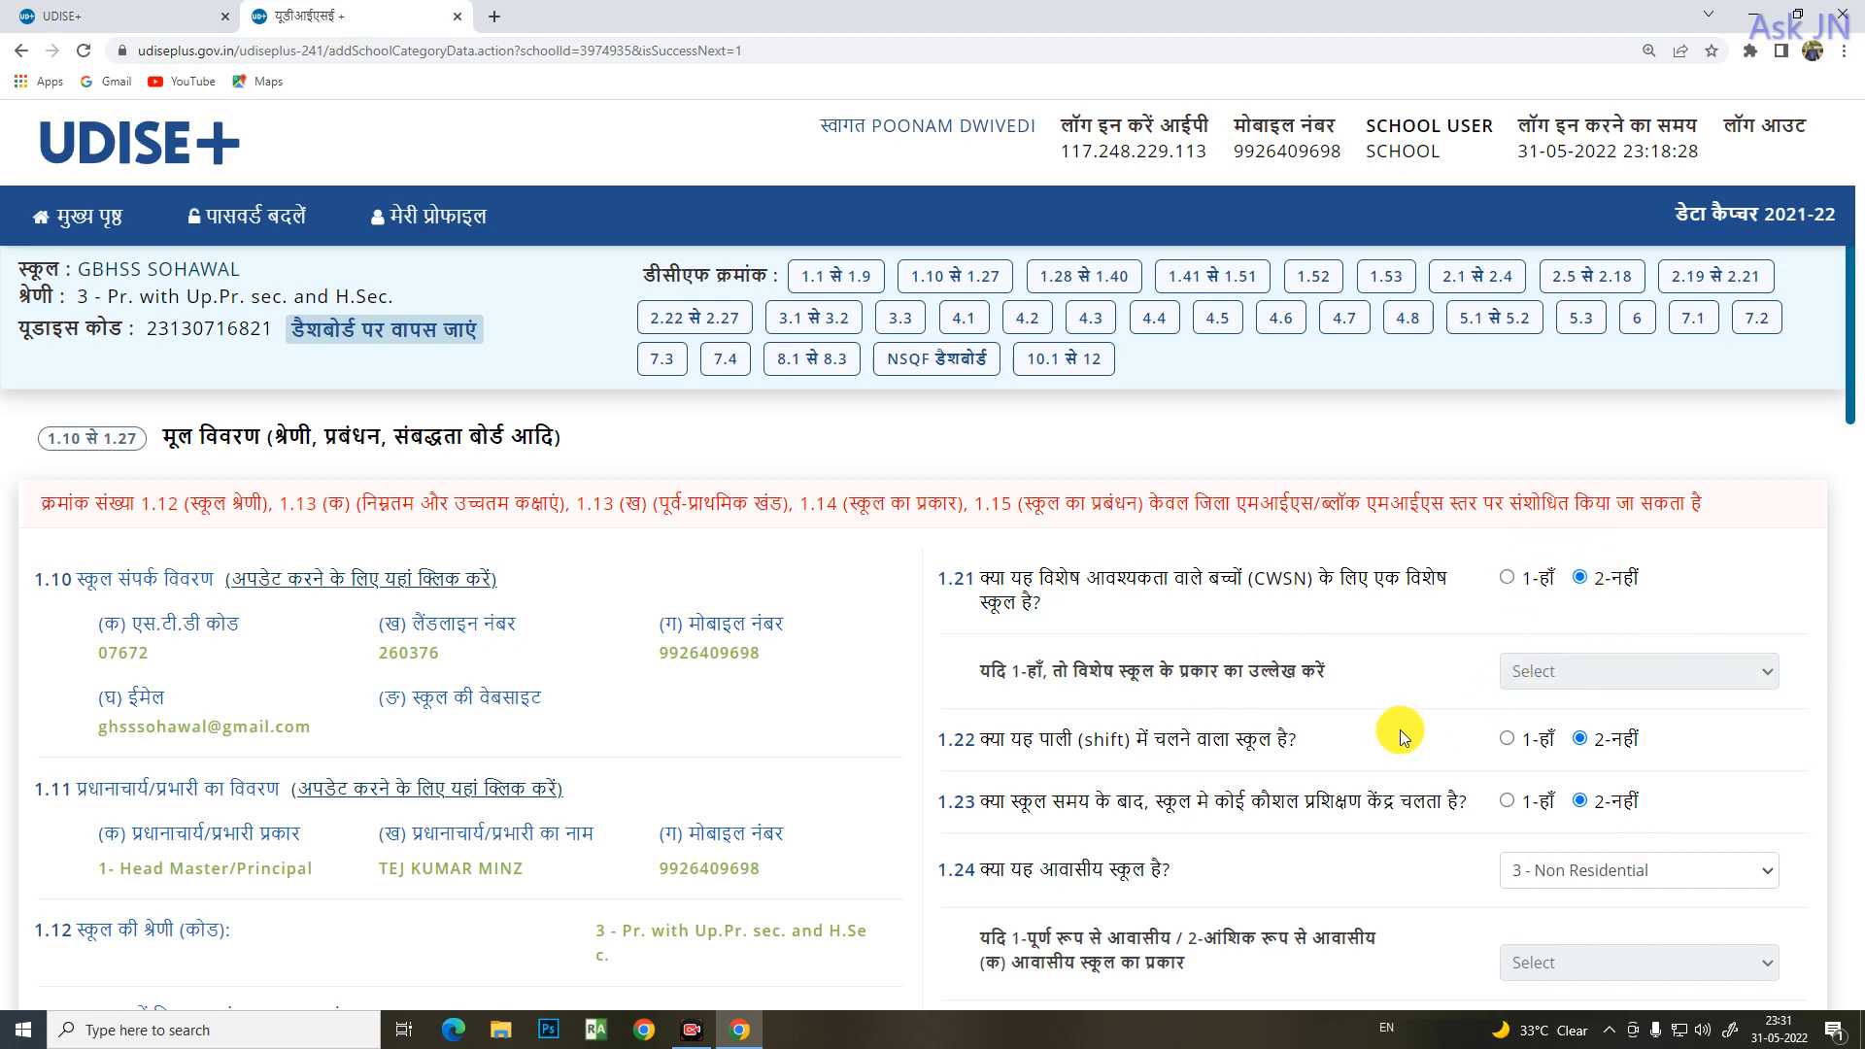
- Highlight the shift school question in item 1.22, try 1-हाँ and restore 2-नहीं
scroll(1401, 730, "down", 2)
left_click_drag(981, 483, 1291, 474)
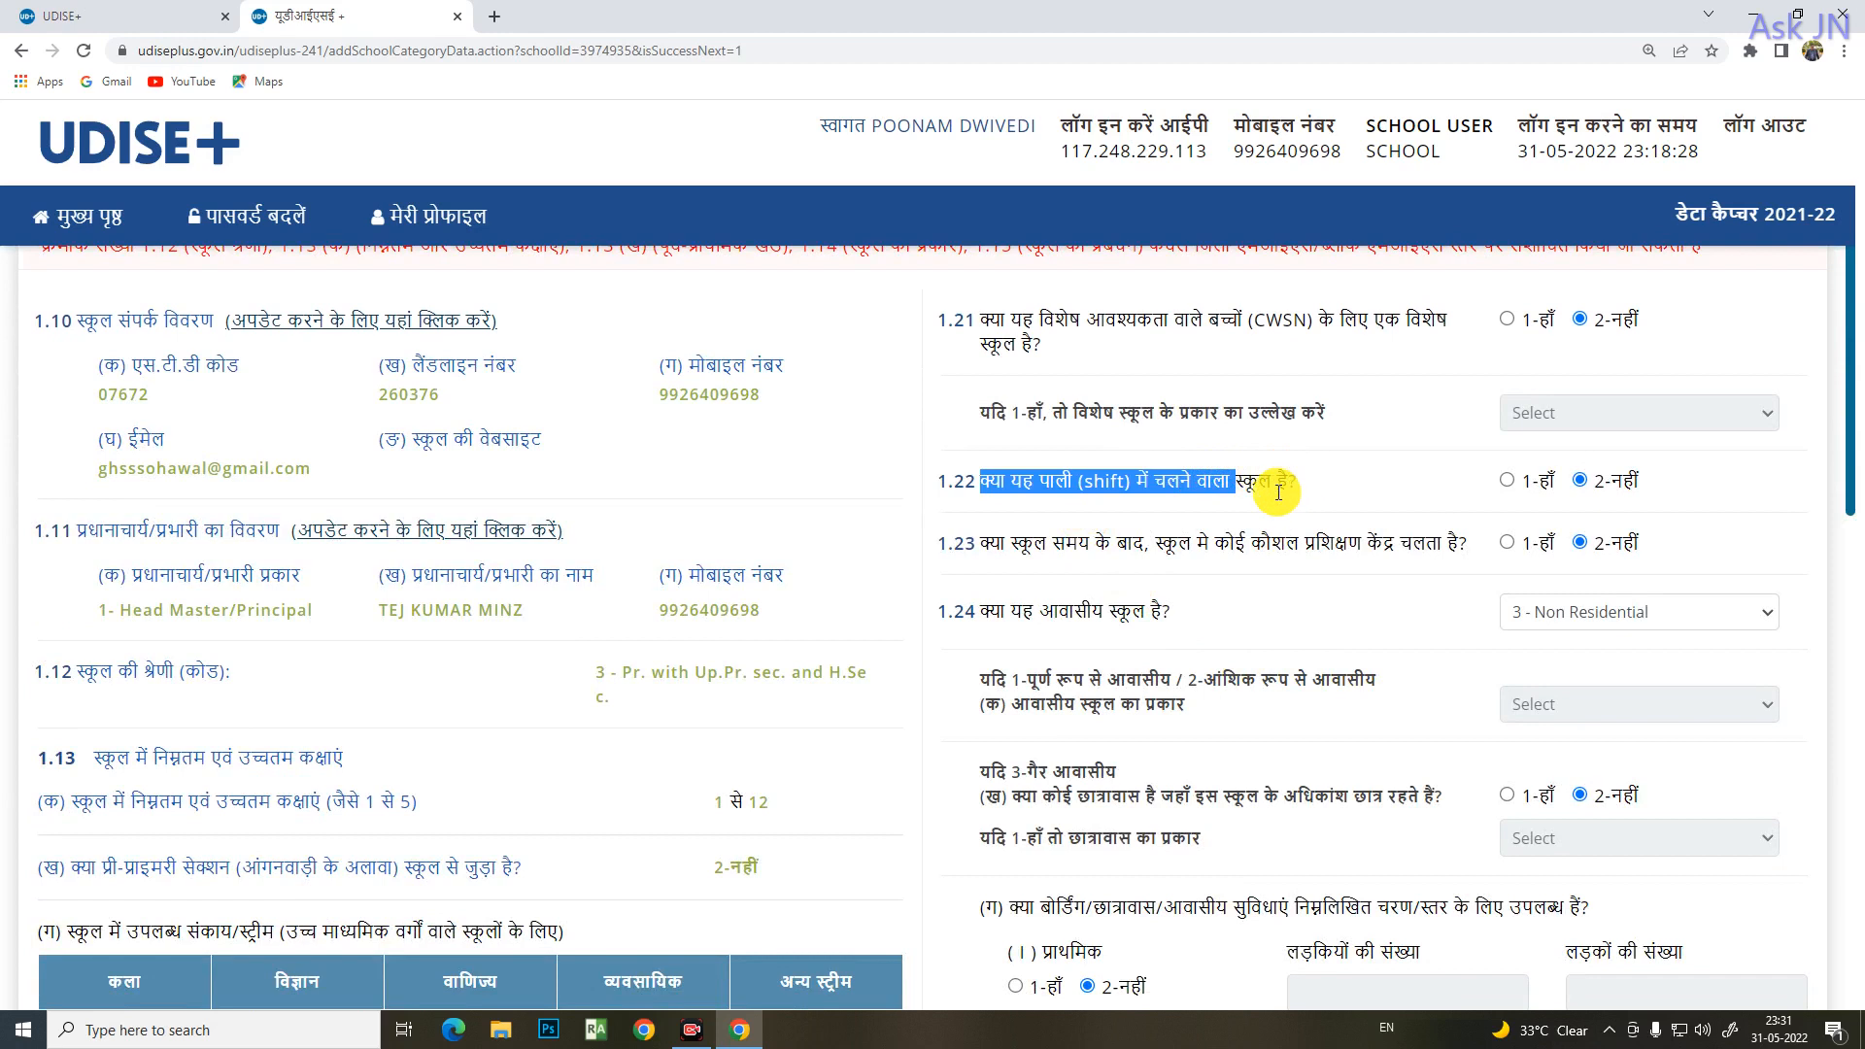
left_click(1282, 484)
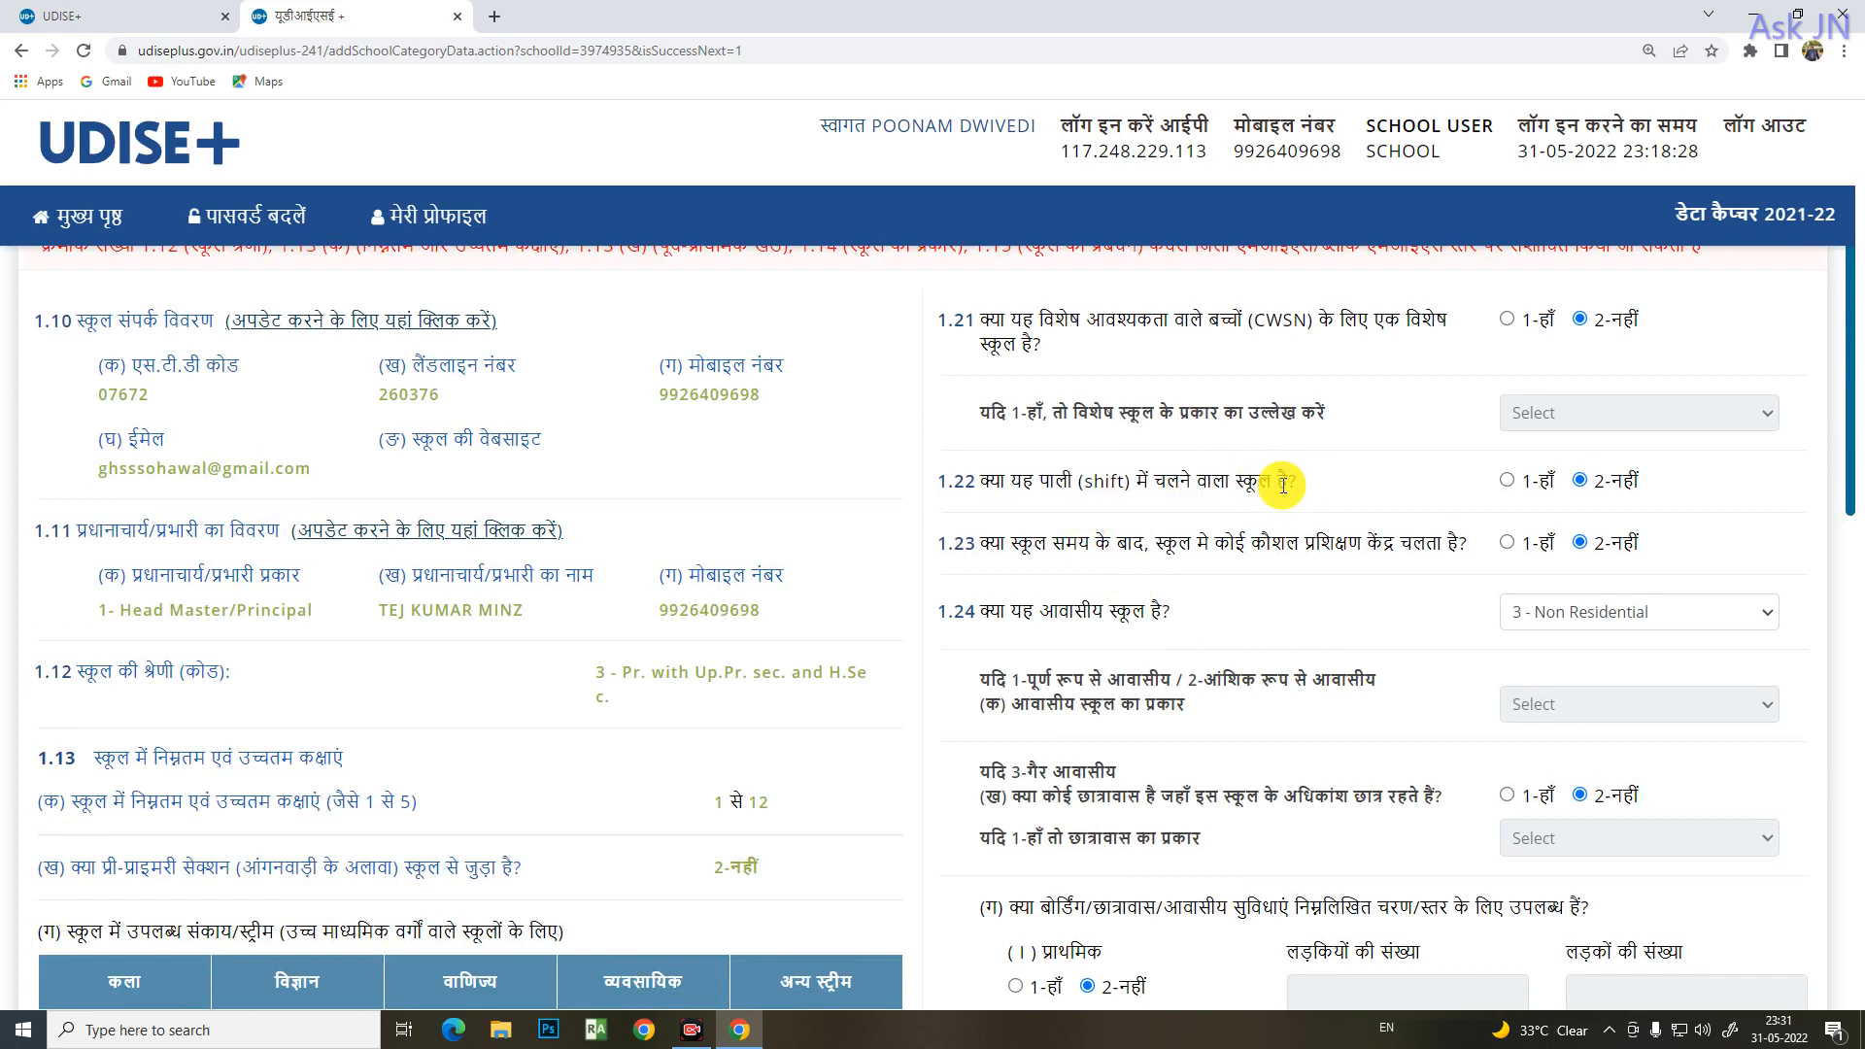
left_click(1509, 479)
left_click(1581, 480)
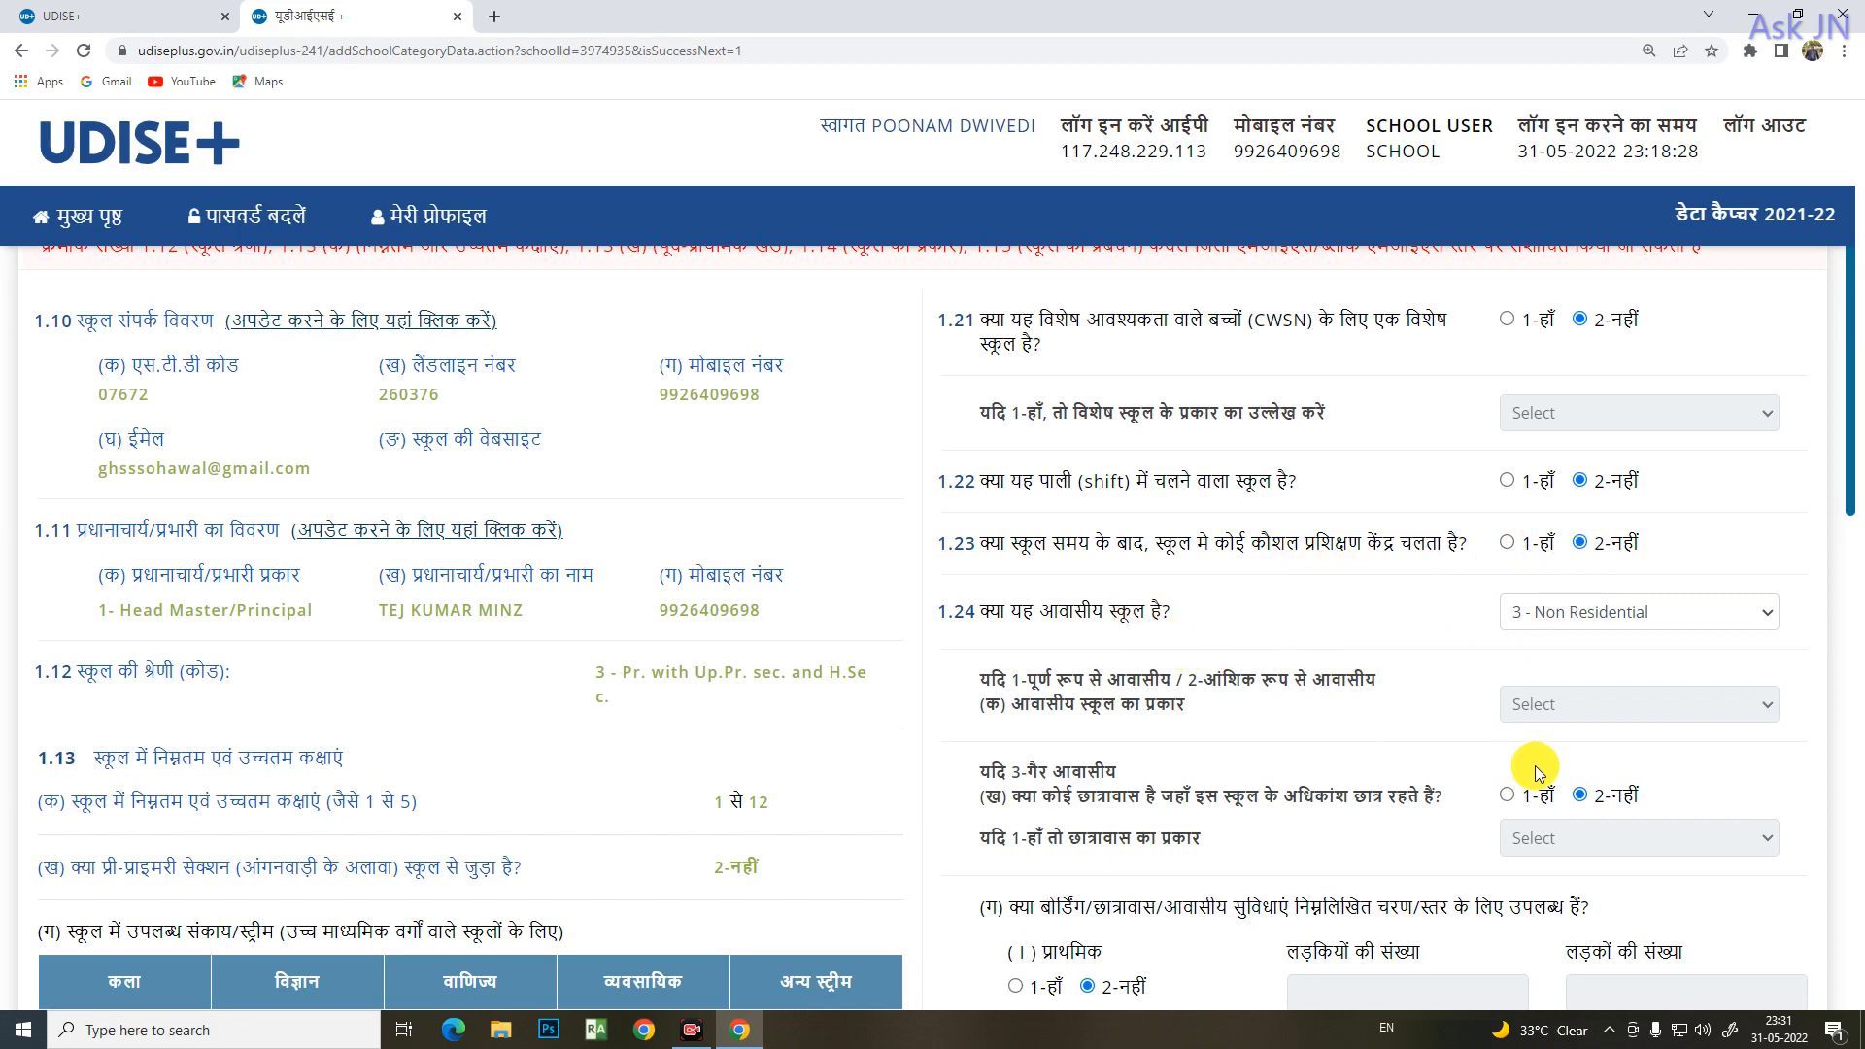
- View the residential school options in item 1.24 and close the list without choosing another one
scroll(1535, 765, "down", 5)
scroll(1611, 495, "up", 7)
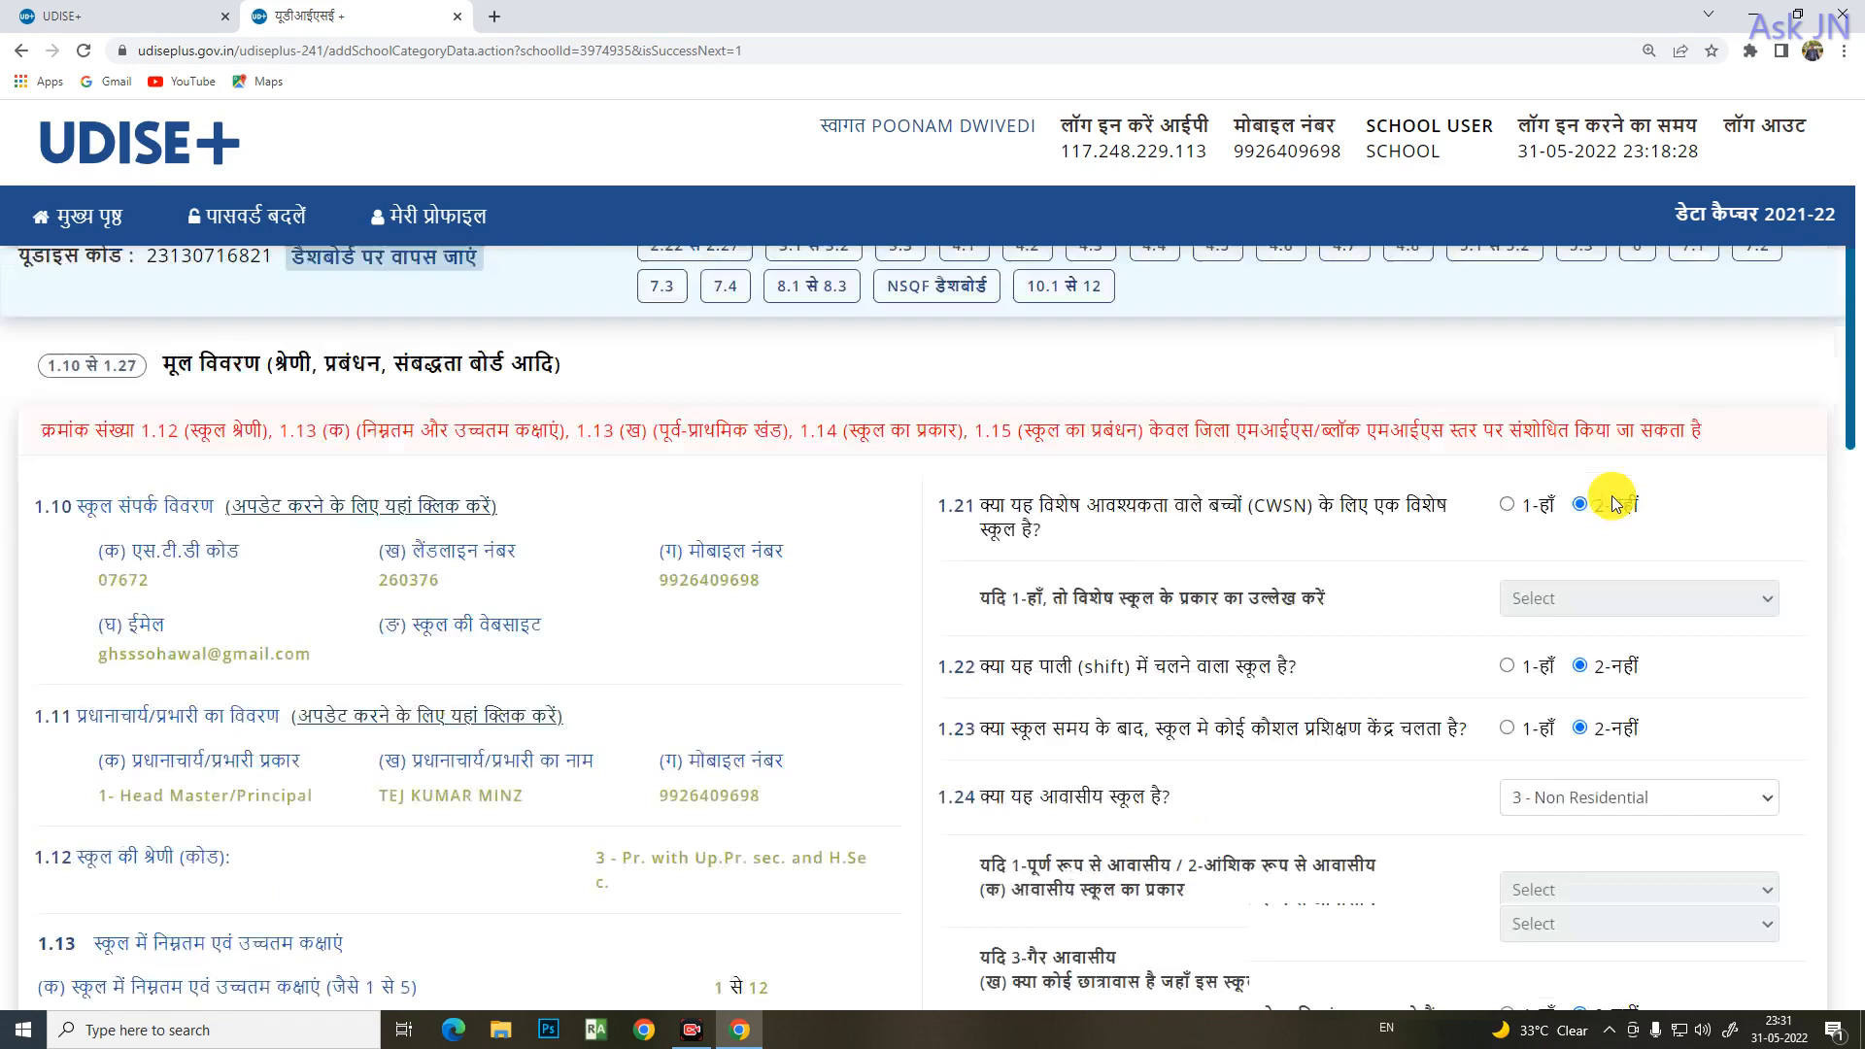
scroll(1695, 767, "down", 3)
left_click(1663, 610)
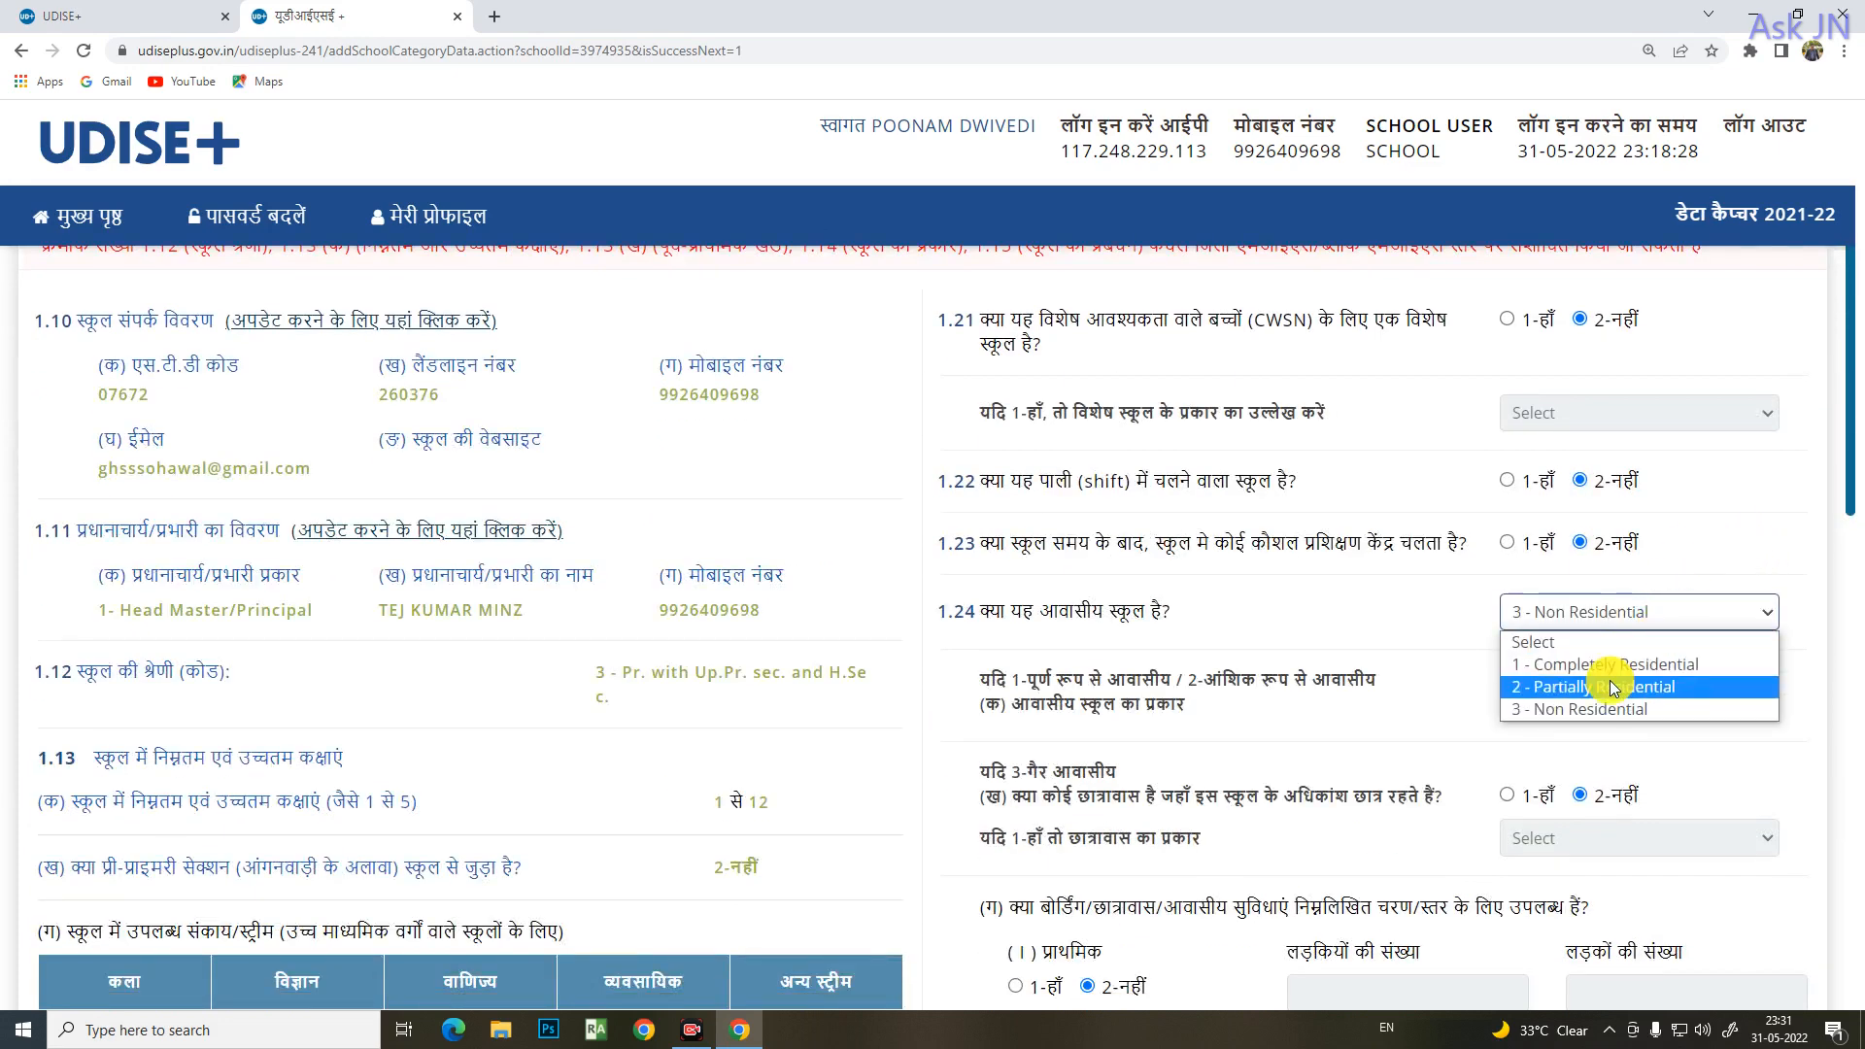
left_click(1852, 769)
- Examine the hostel and boarding facility questions in item 1.24 and highlight the minority community question in item 1.25
scroll(1477, 684, "up", 6)
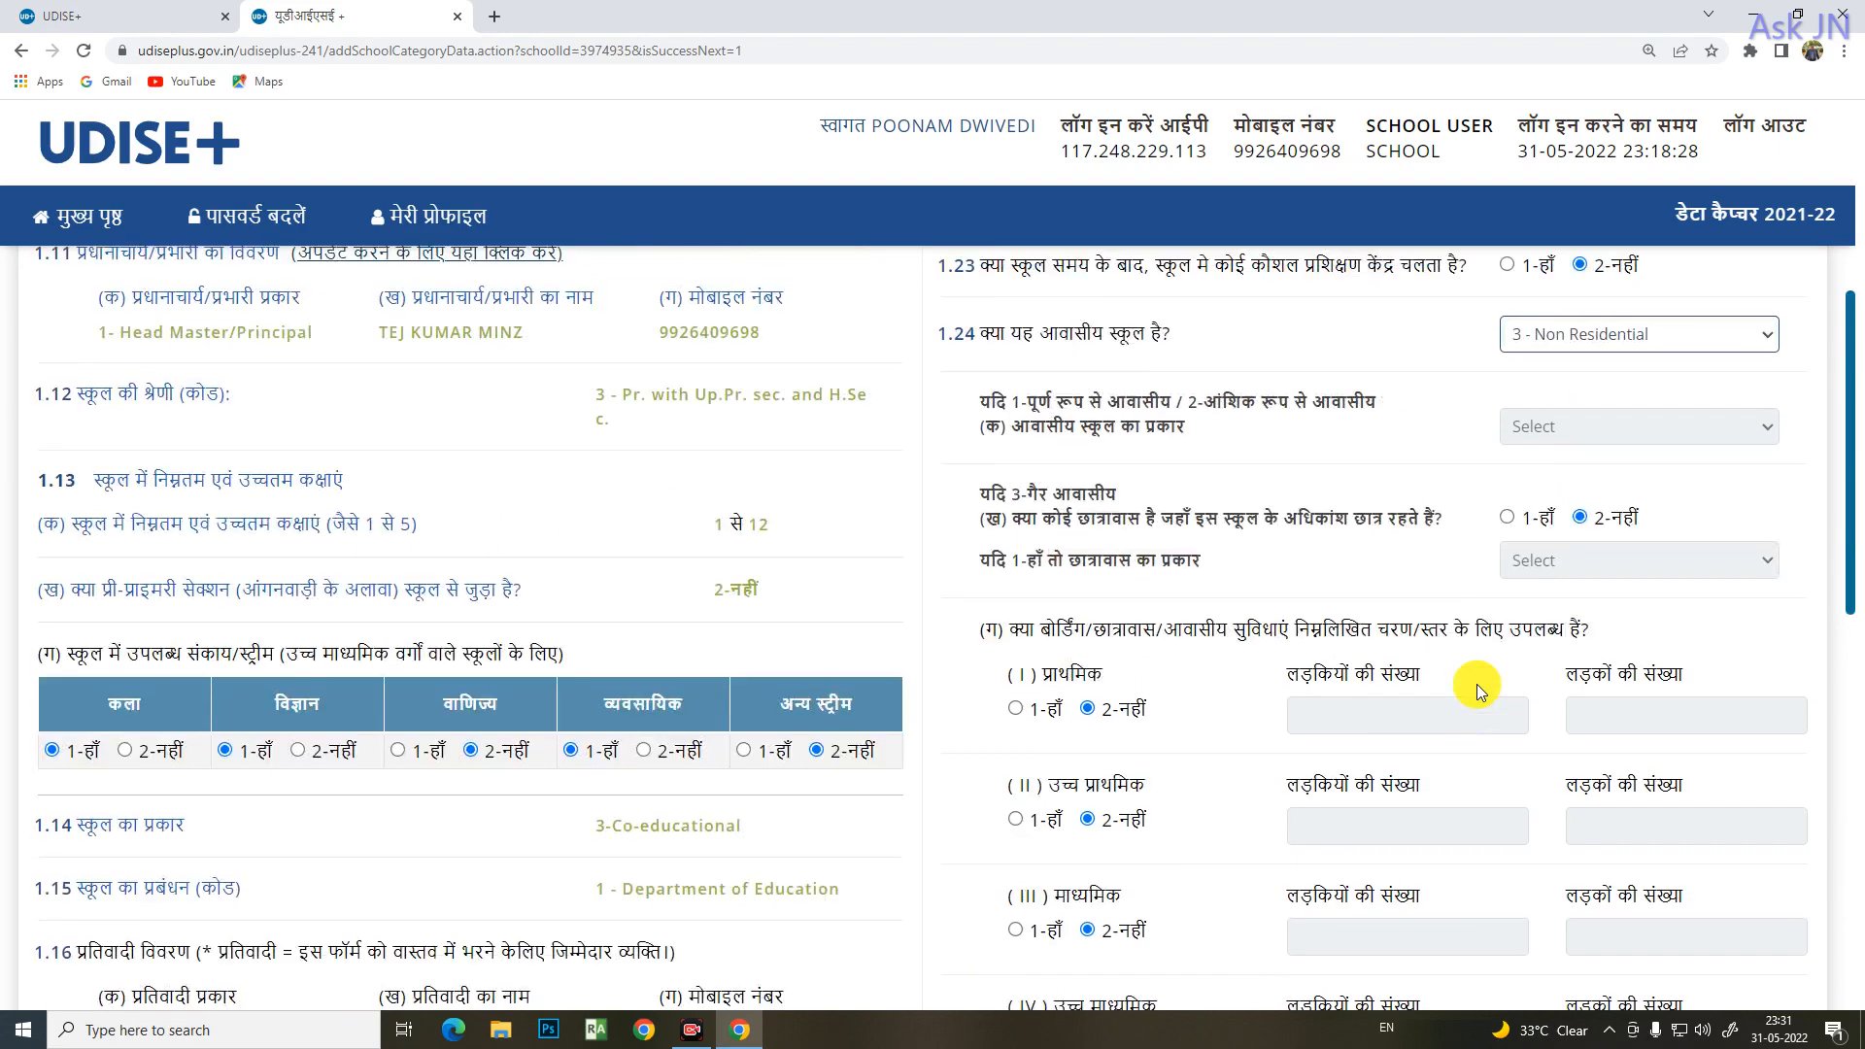
scroll(1149, 775, "up", 1)
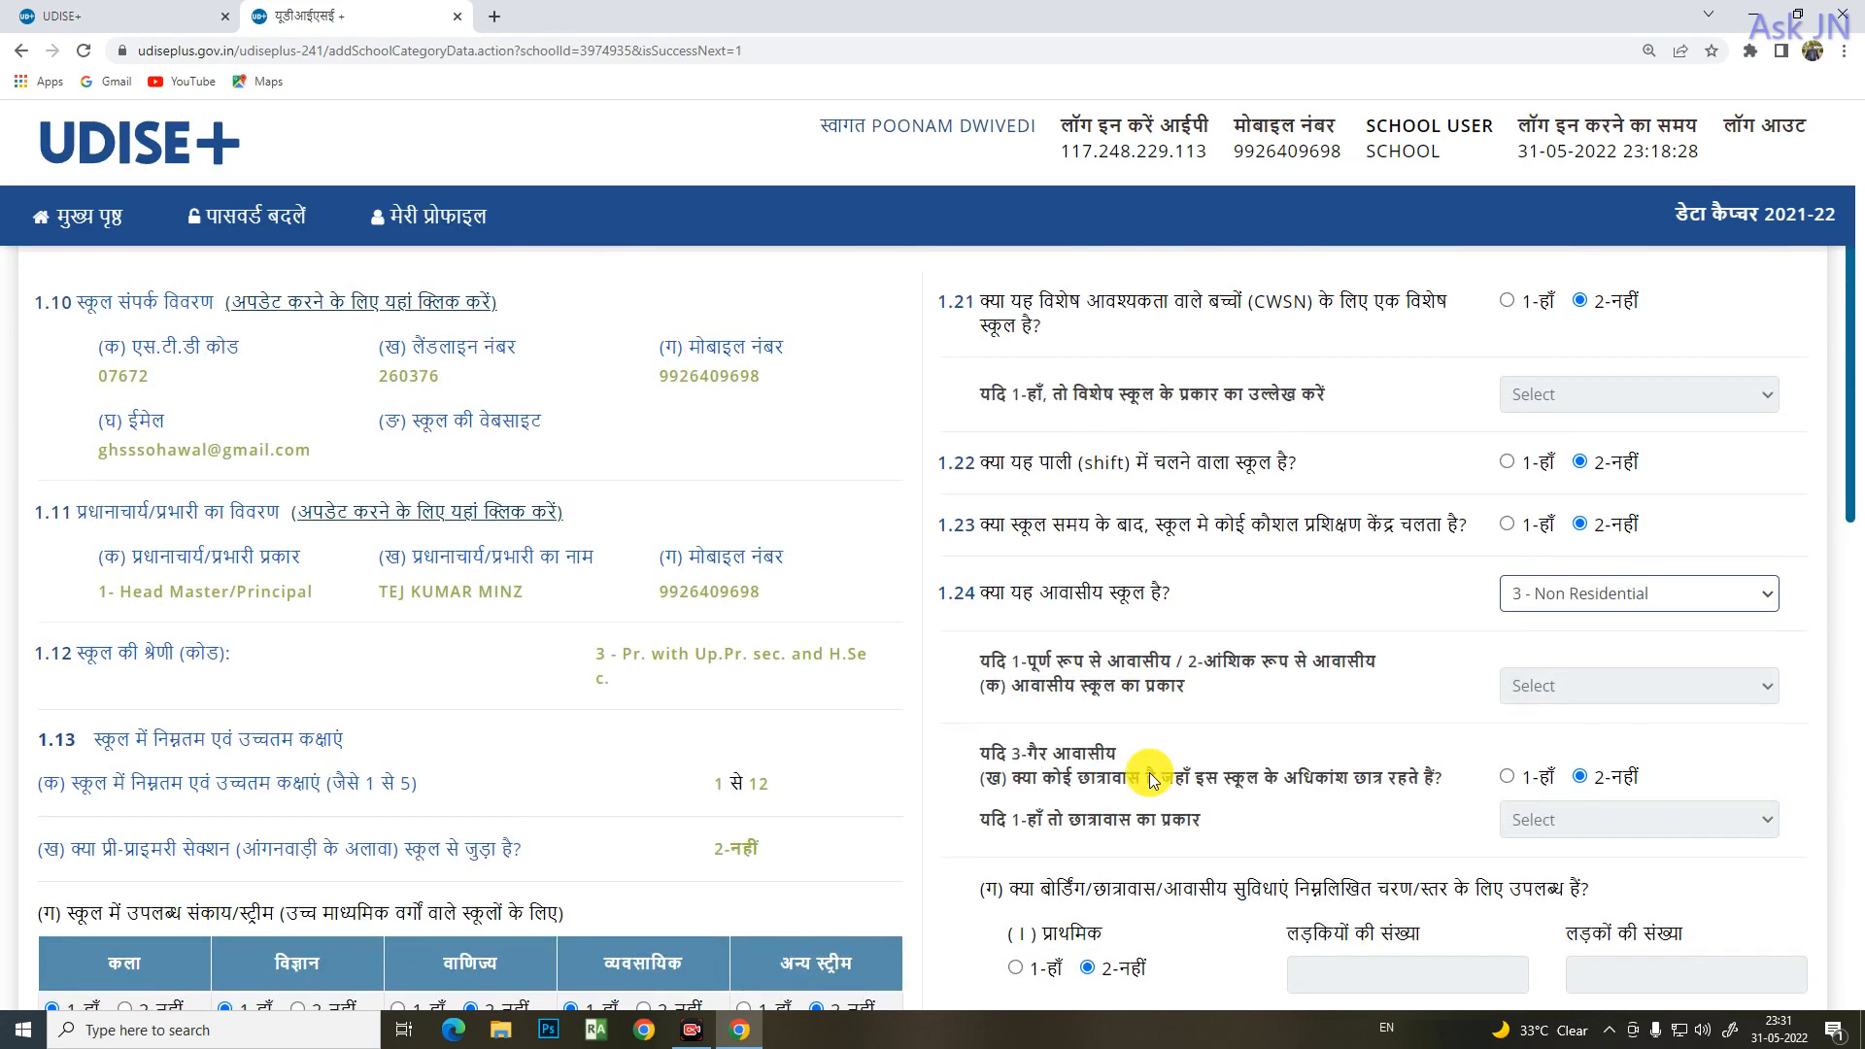
scroll(1170, 707, "down", 5)
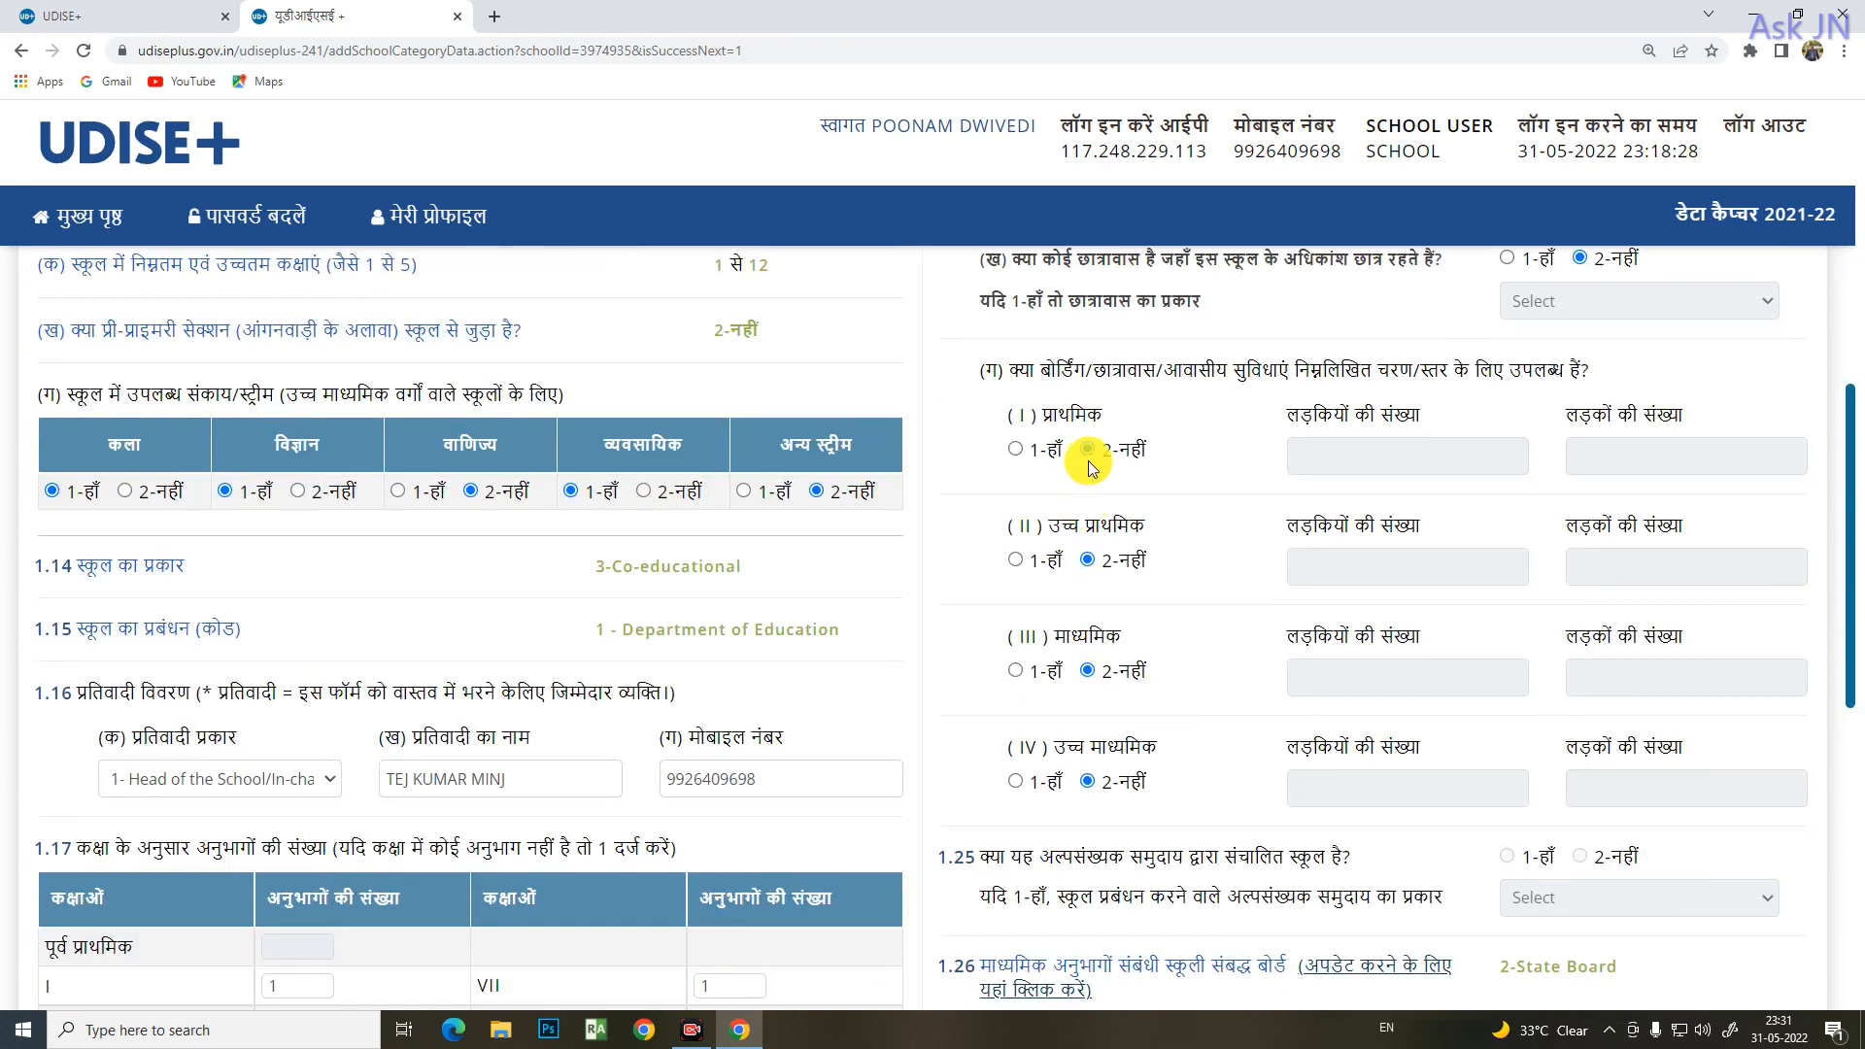
scroll(1550, 605, "up", 2)
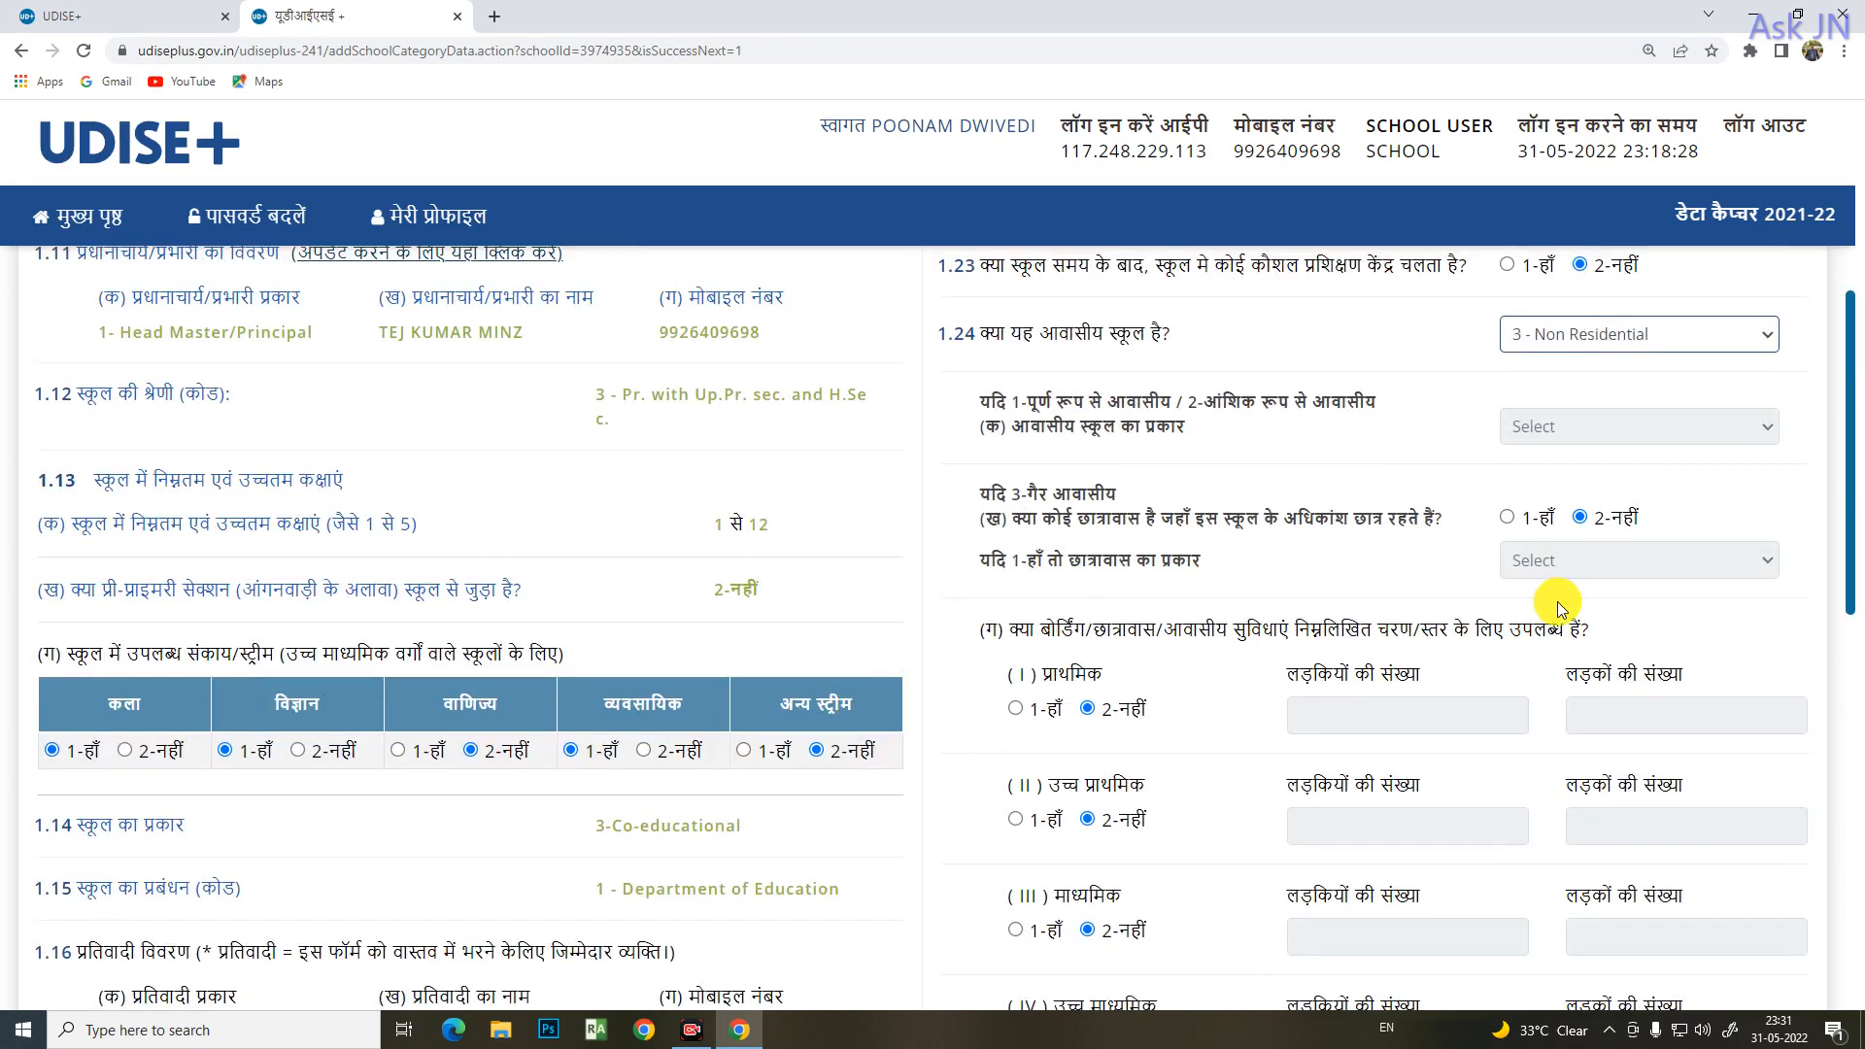
scroll(1559, 602, "down", 5)
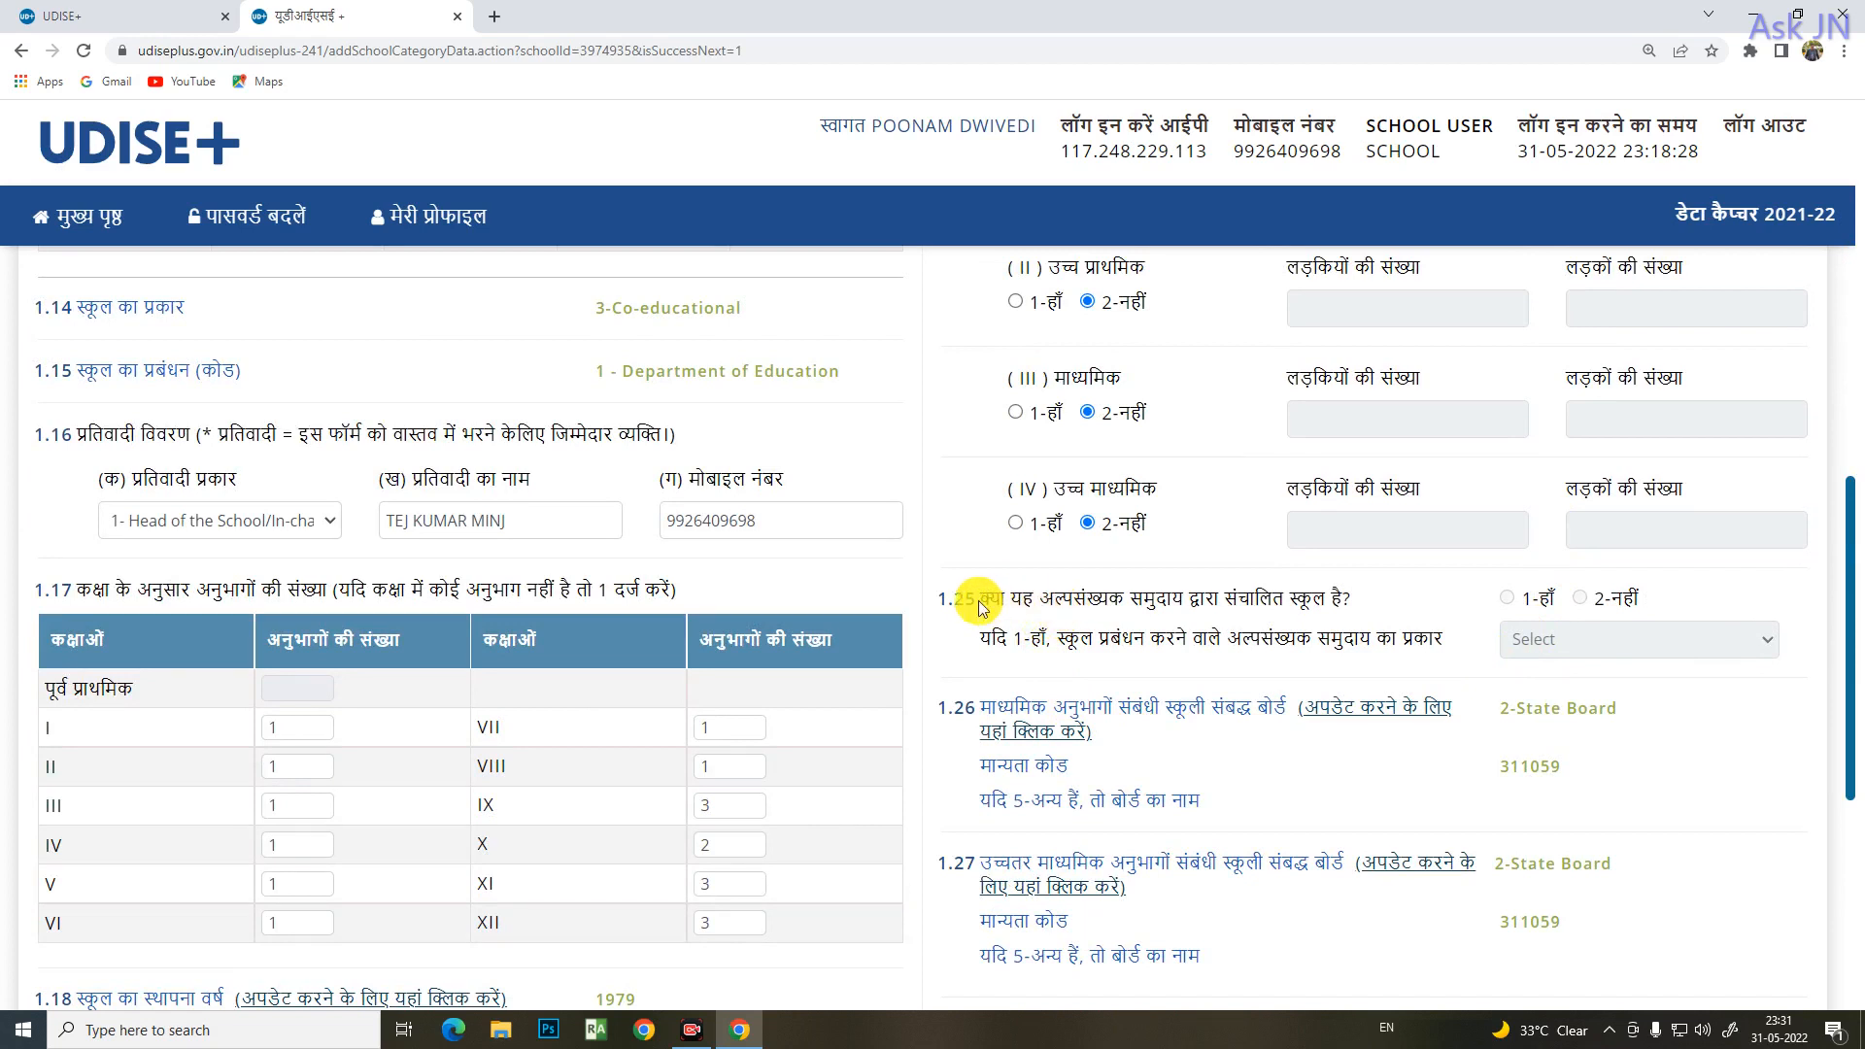
left_click_drag(947, 605, 1436, 604)
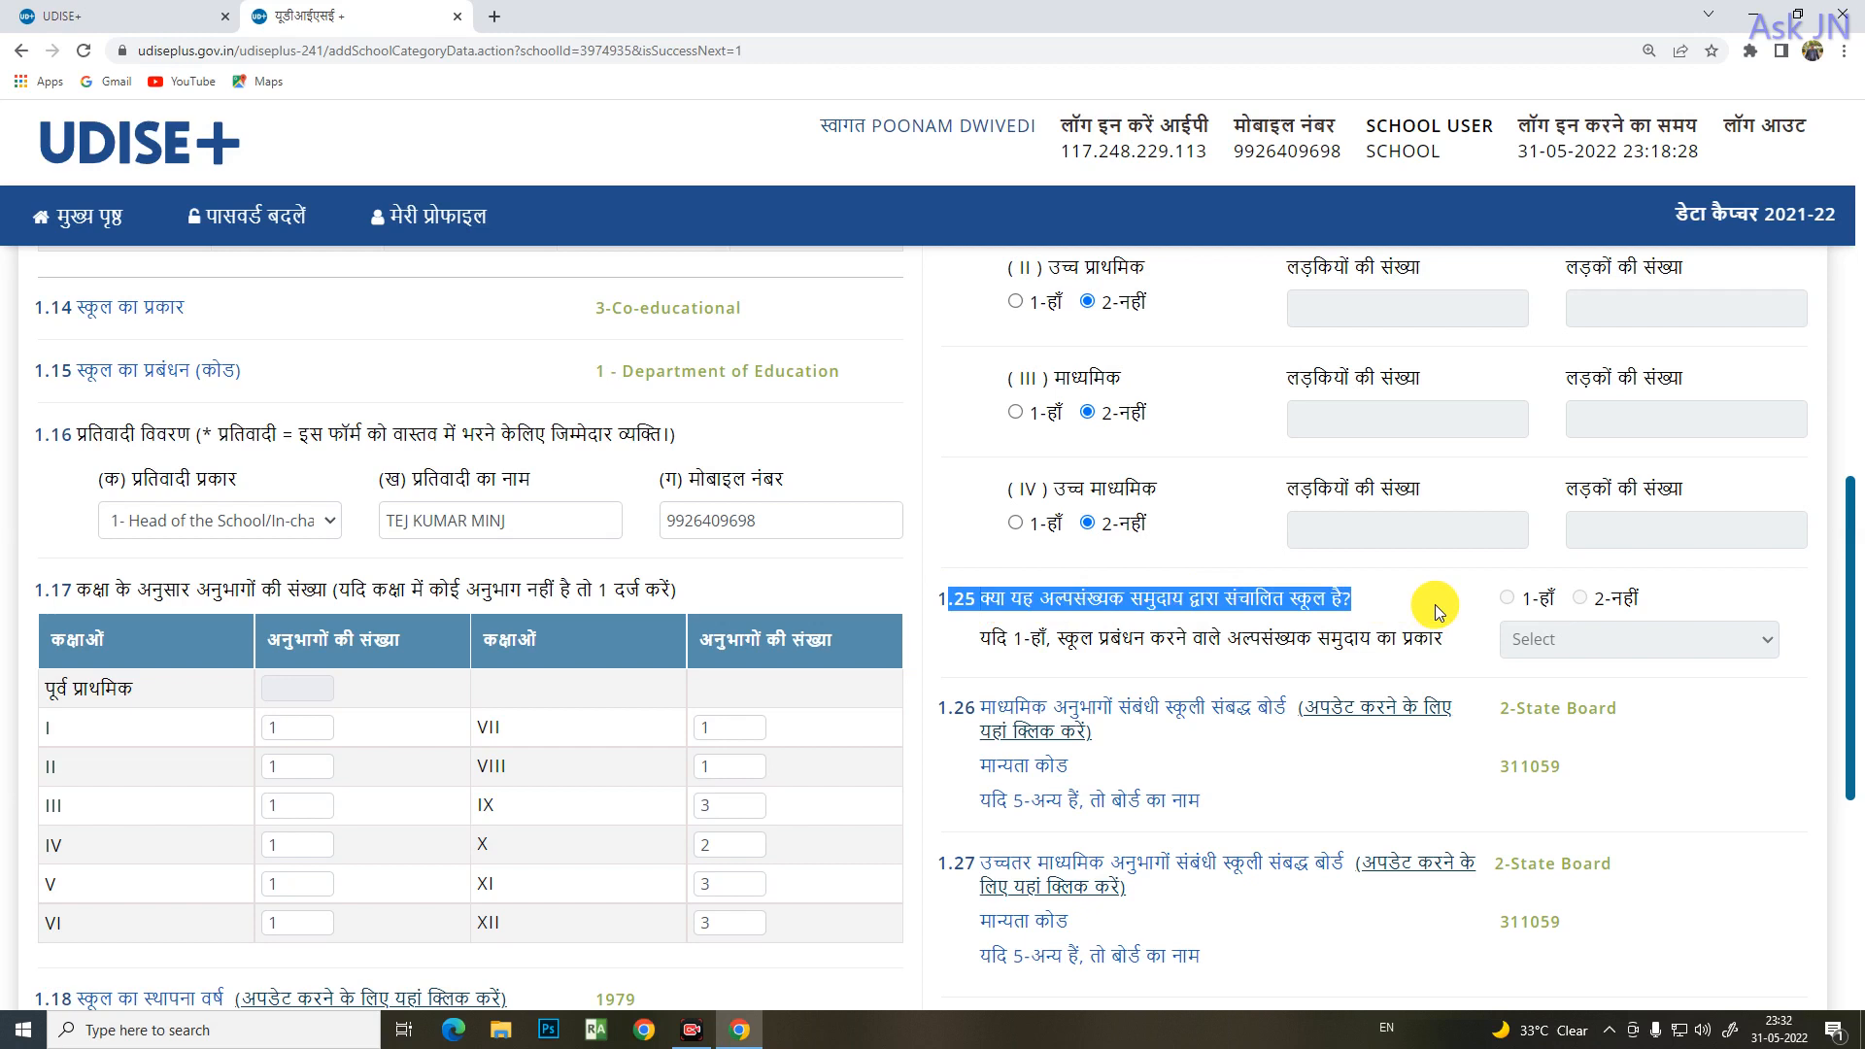
left_click(1369, 645)
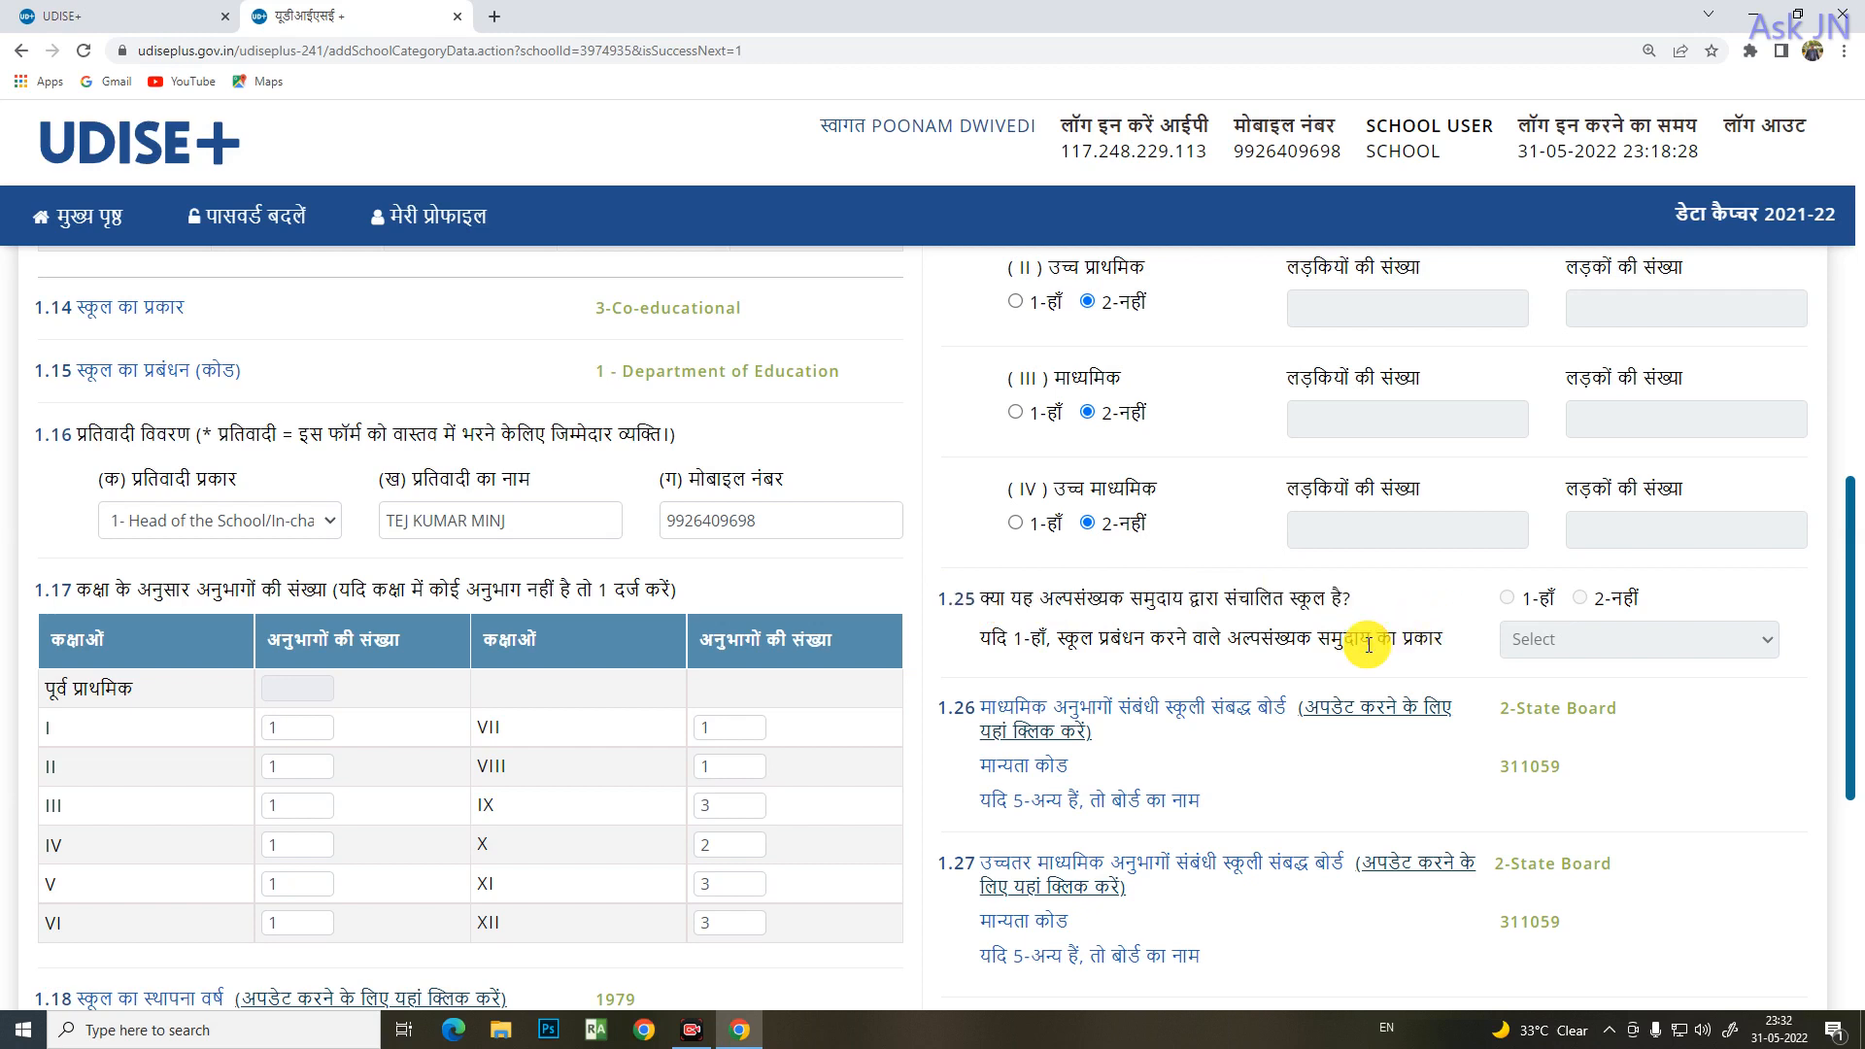
- Examine the minority community question in item 1.25 and the board affiliation details in items 1.26 and 1.27
left_click(1586, 610)
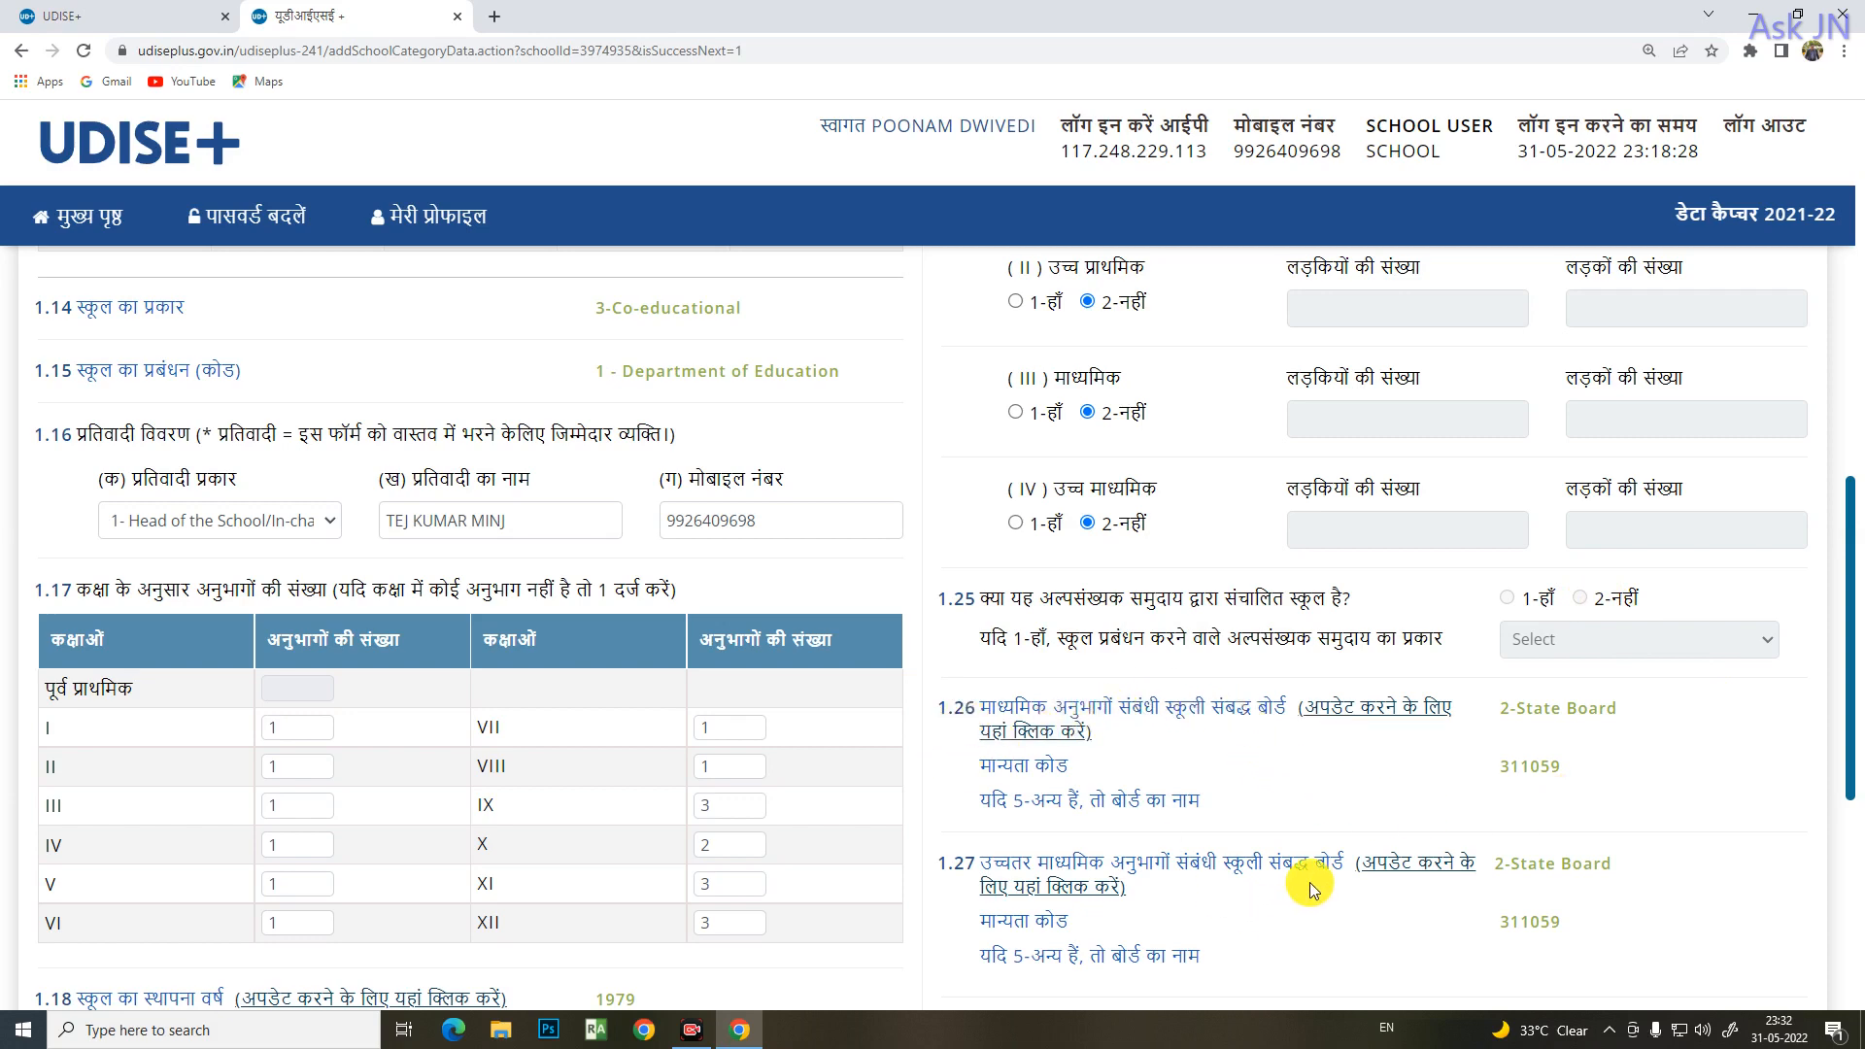
scroll(1310, 890, "down", 3)
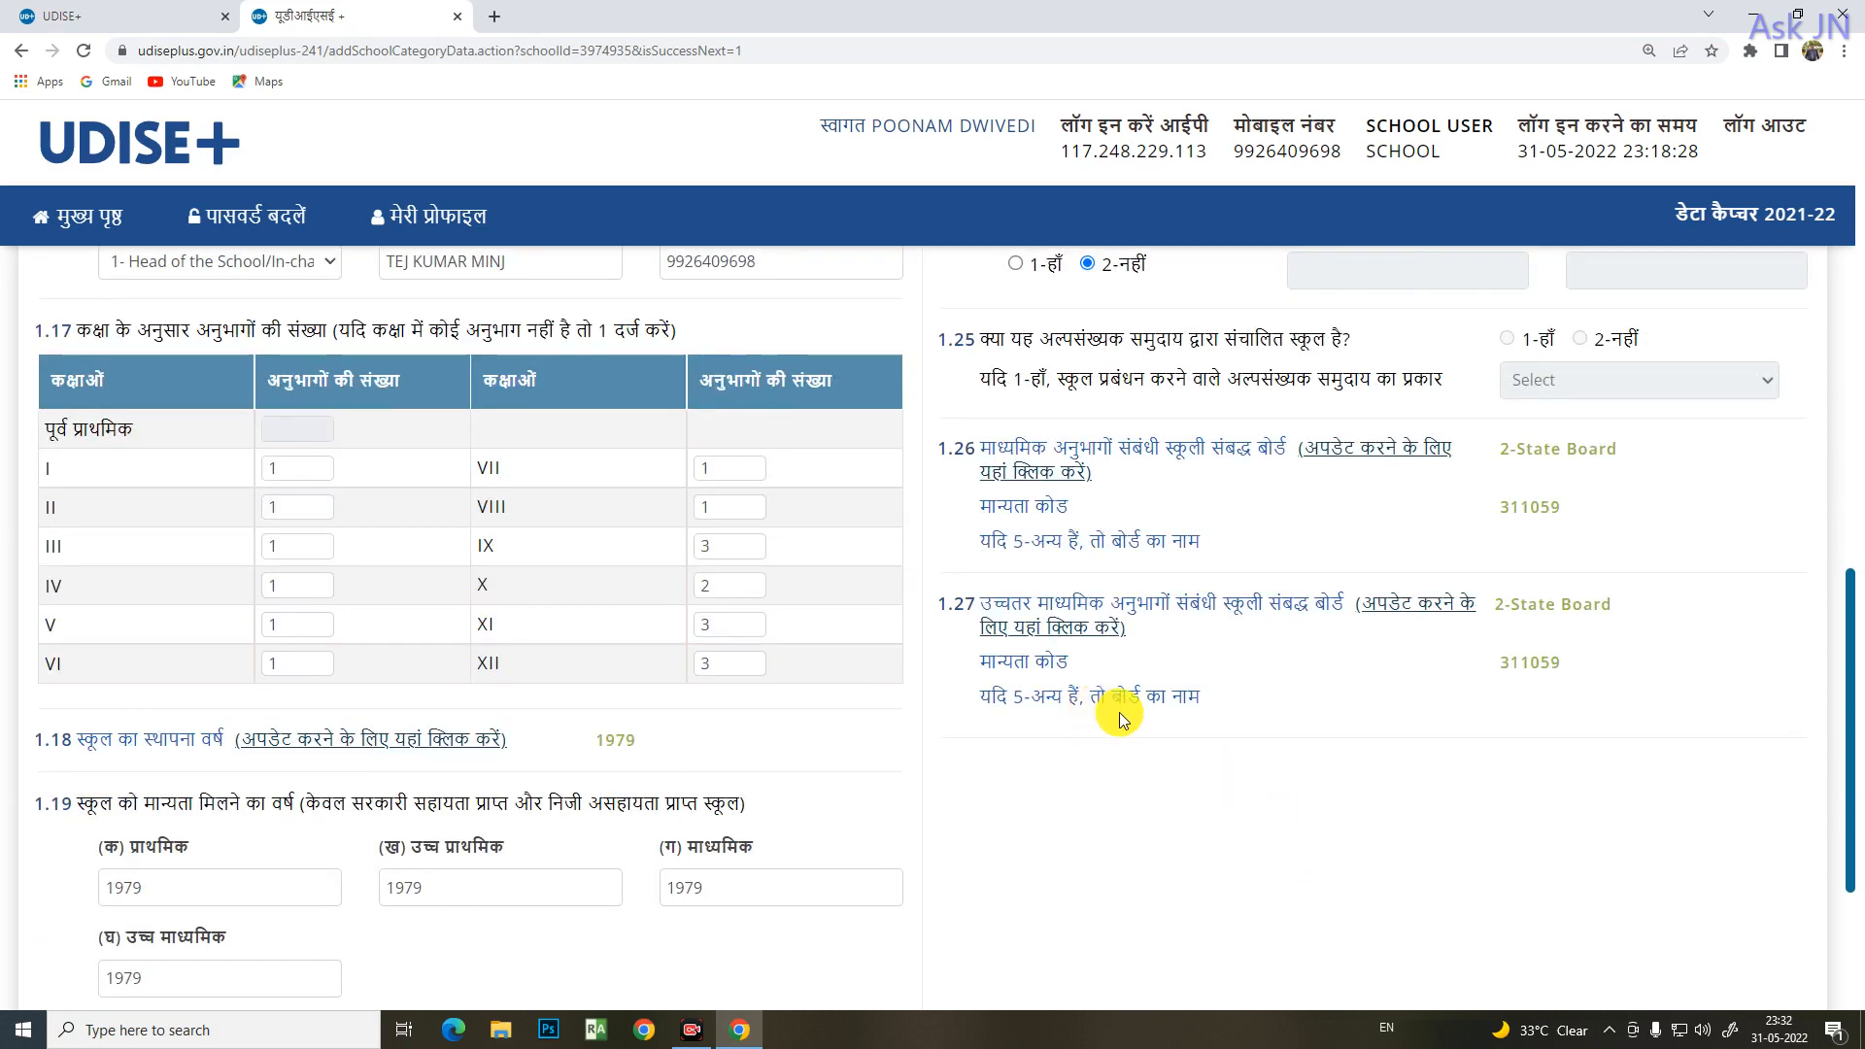
scroll(1209, 709, "up", 3)
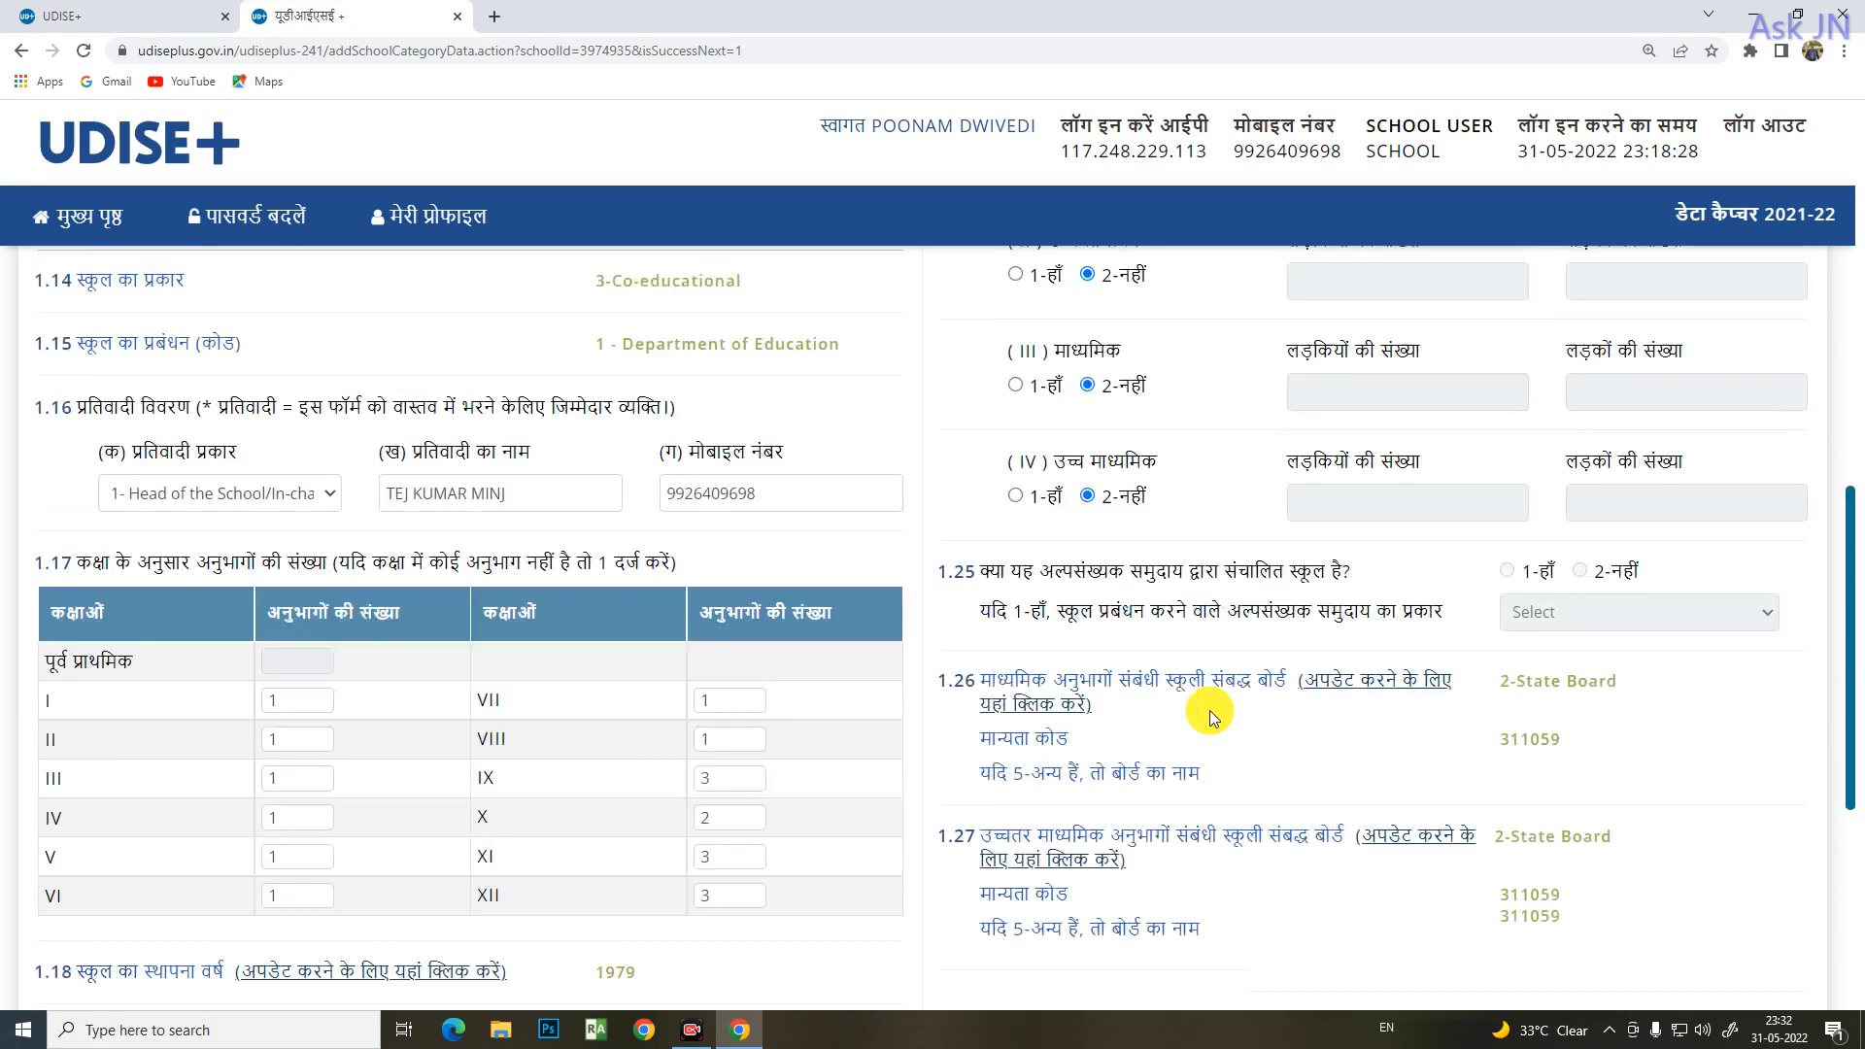
scroll(1224, 719, "up", 3)
scroll(1263, 748, "down", 3)
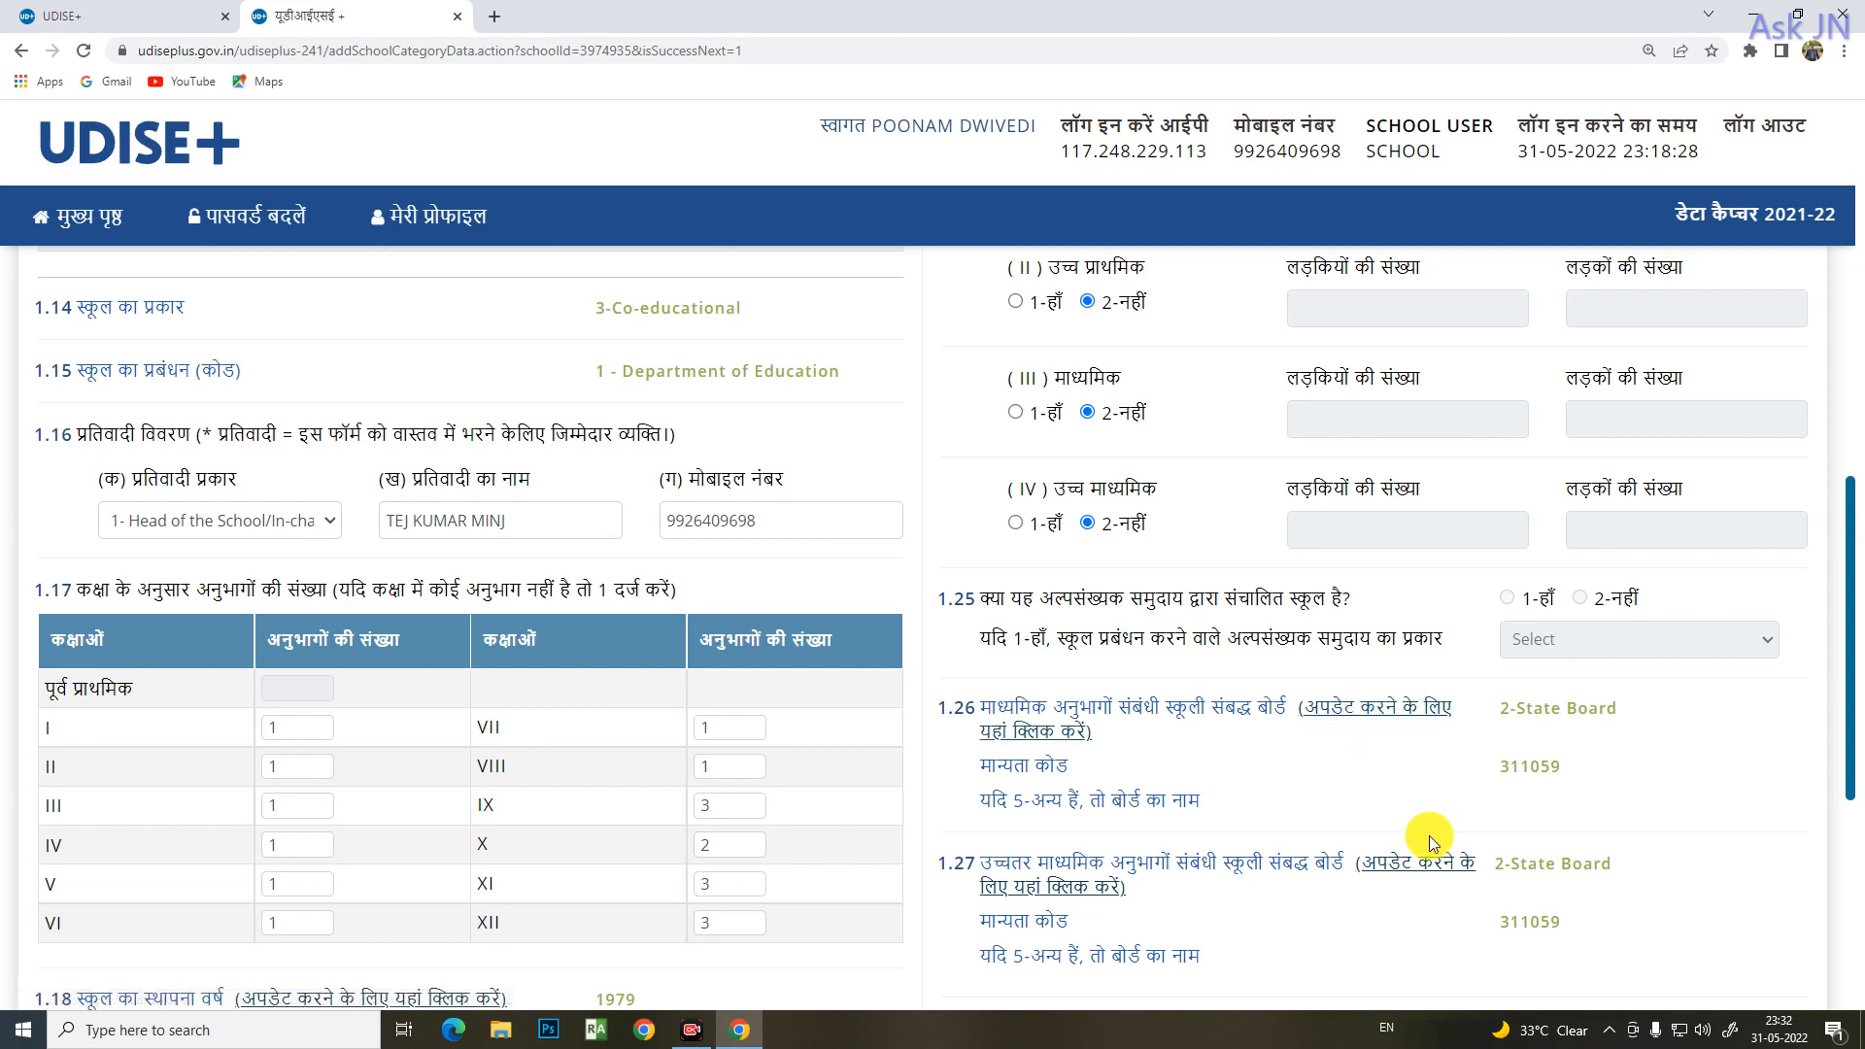
- Save the 1.10 से 1.27 form and proceed to the 1.28 से 1.40 form
scroll(1430, 835, "down", 6)
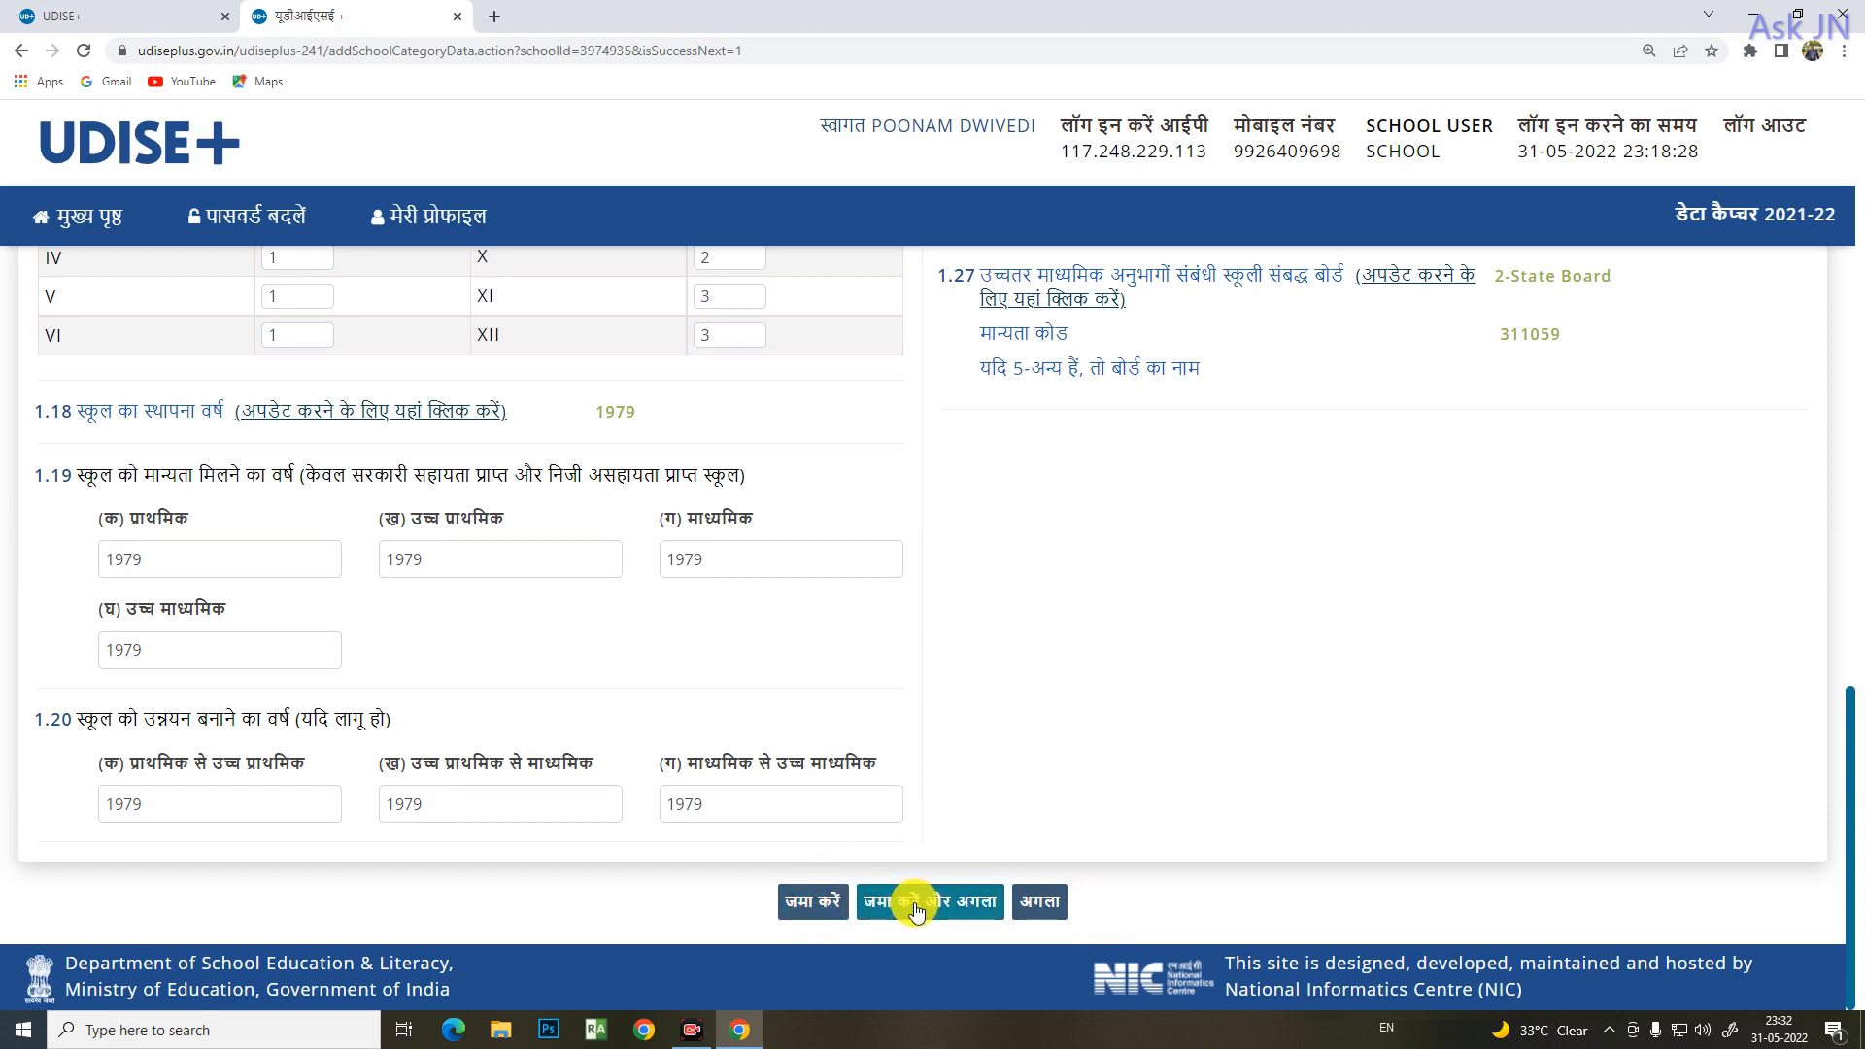
left_click(920, 855)
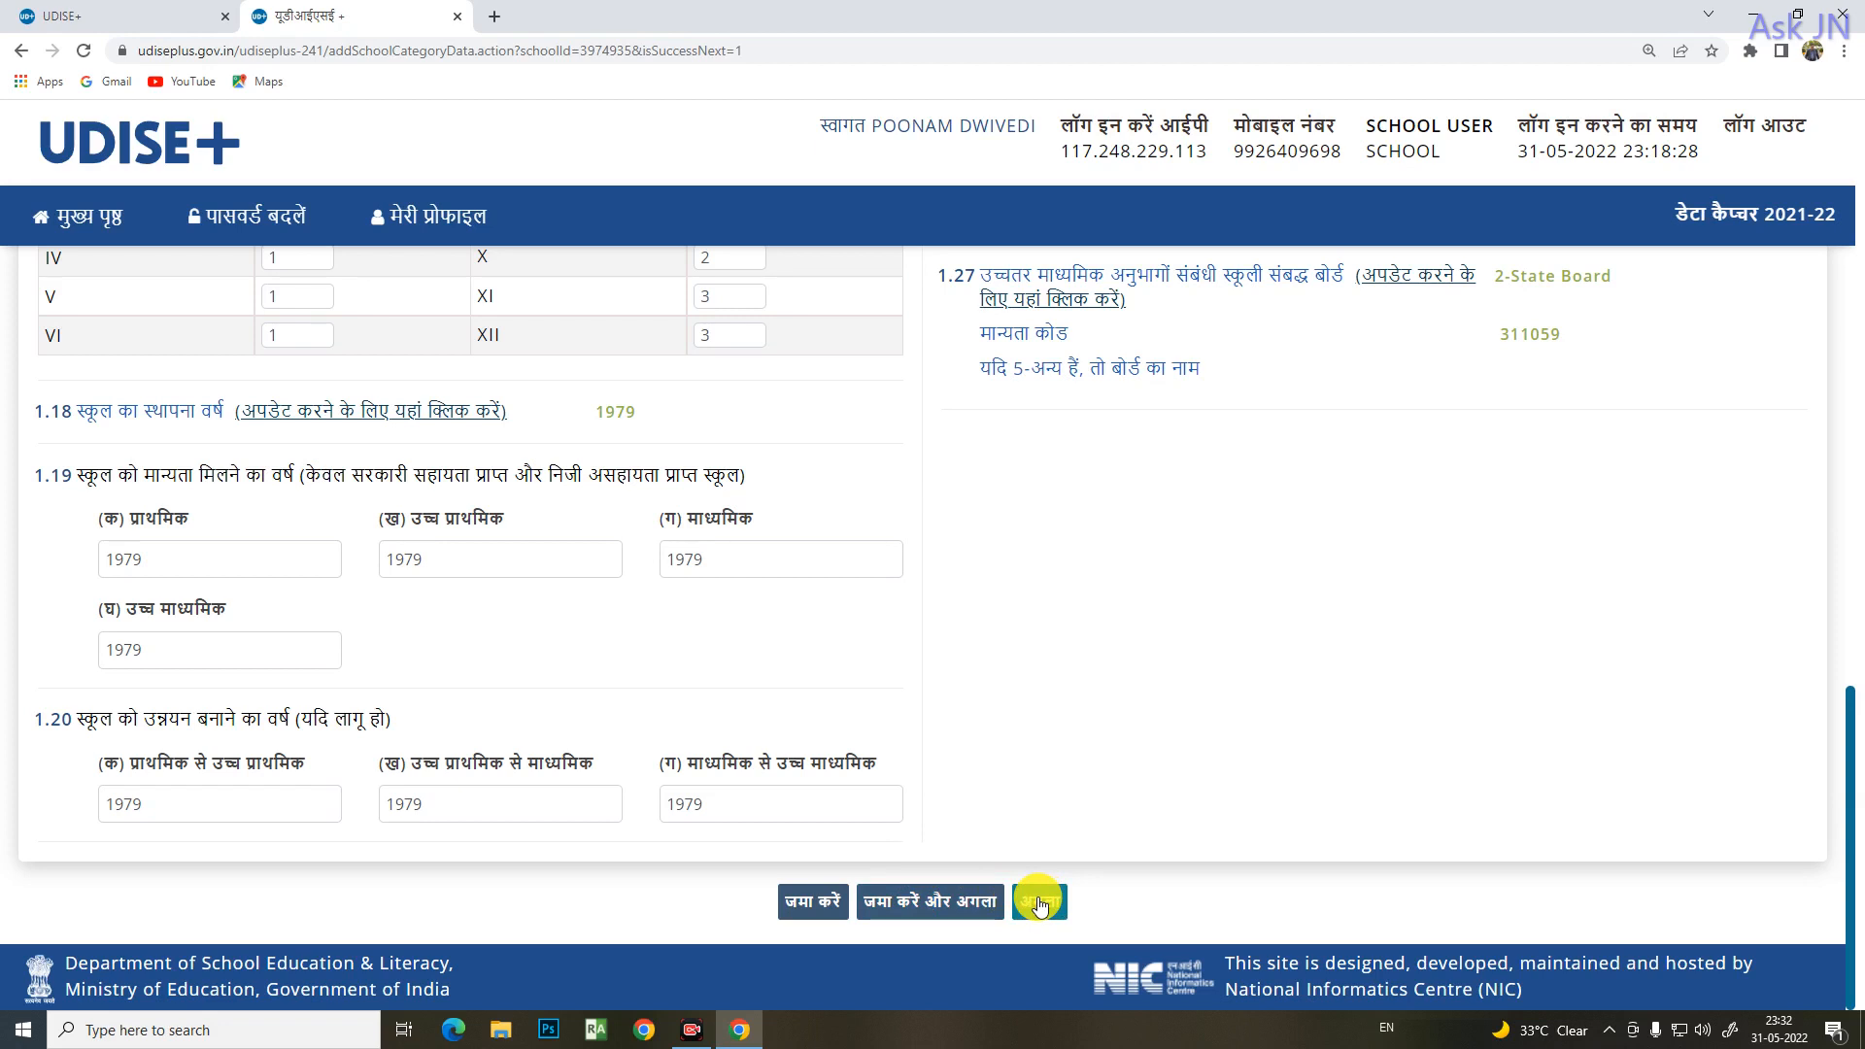
left_click(936, 903)
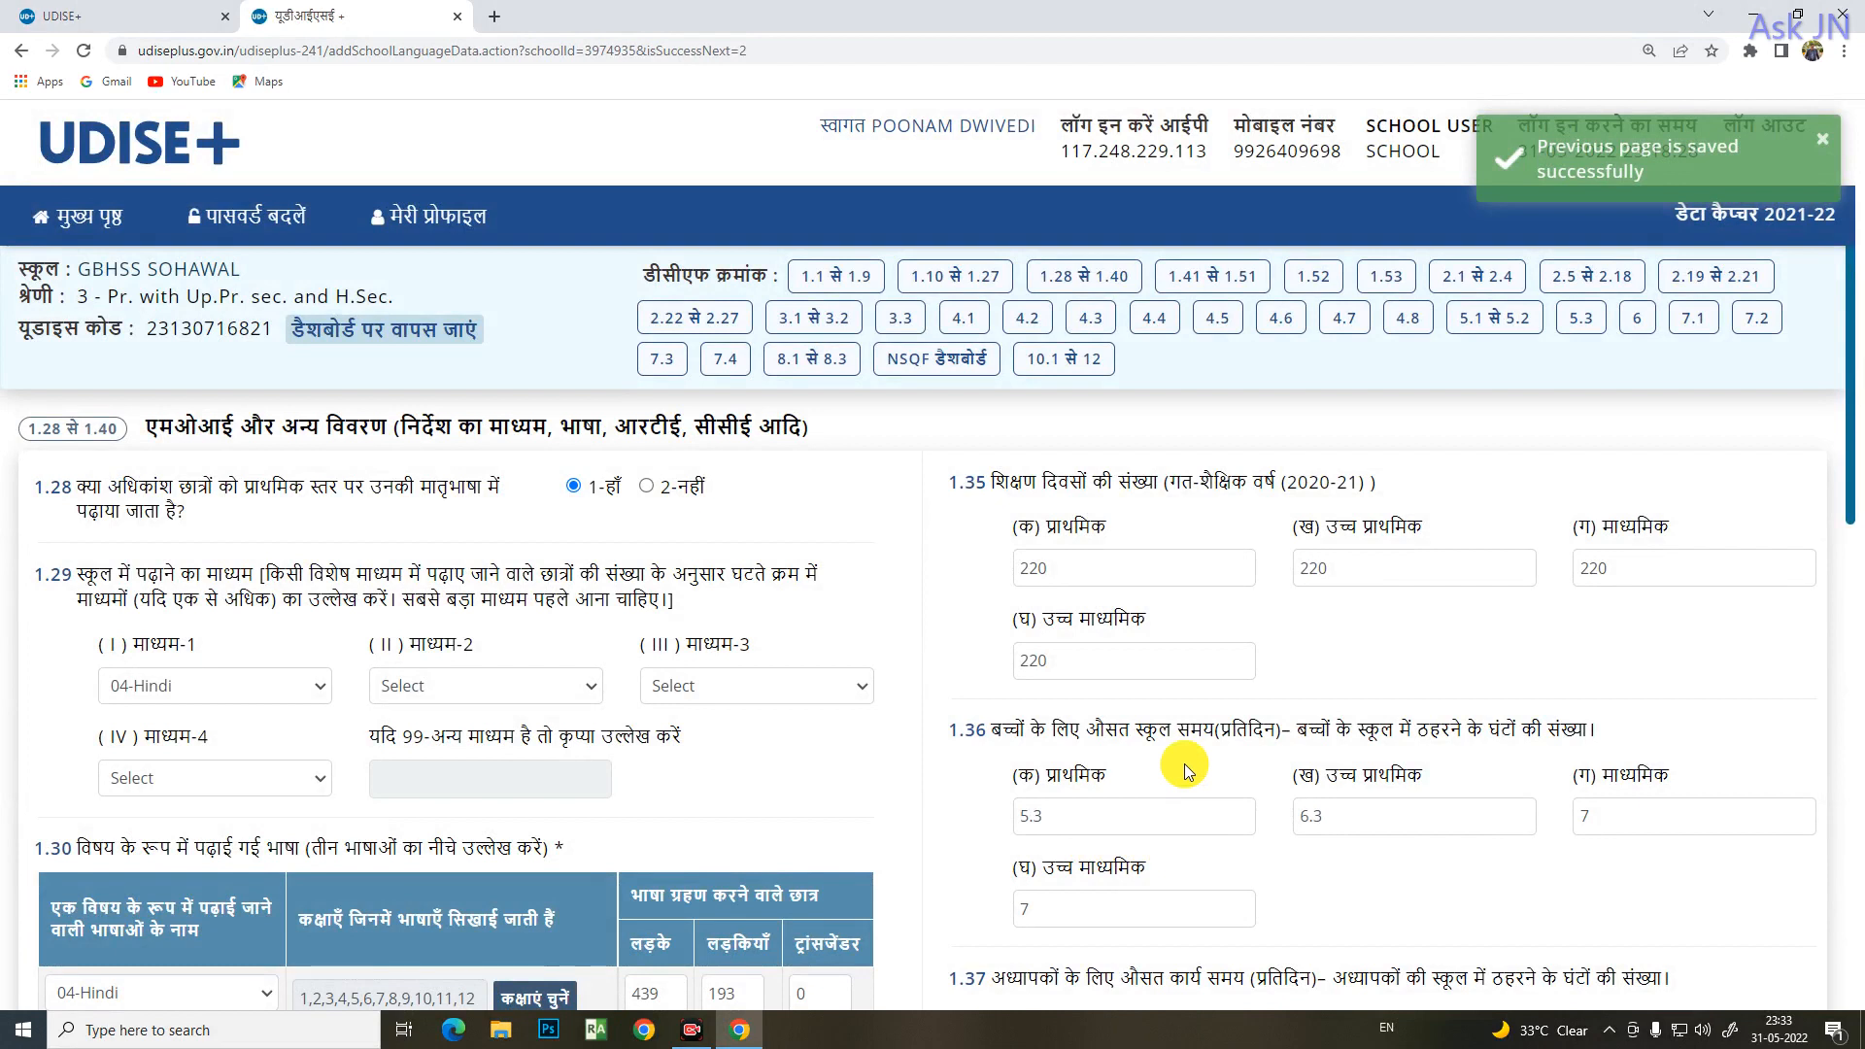
- Check the teaching-day fields in item 1.35 and highlight the word प्राथमिक in the item 1.28 question
left_click(1132, 567)
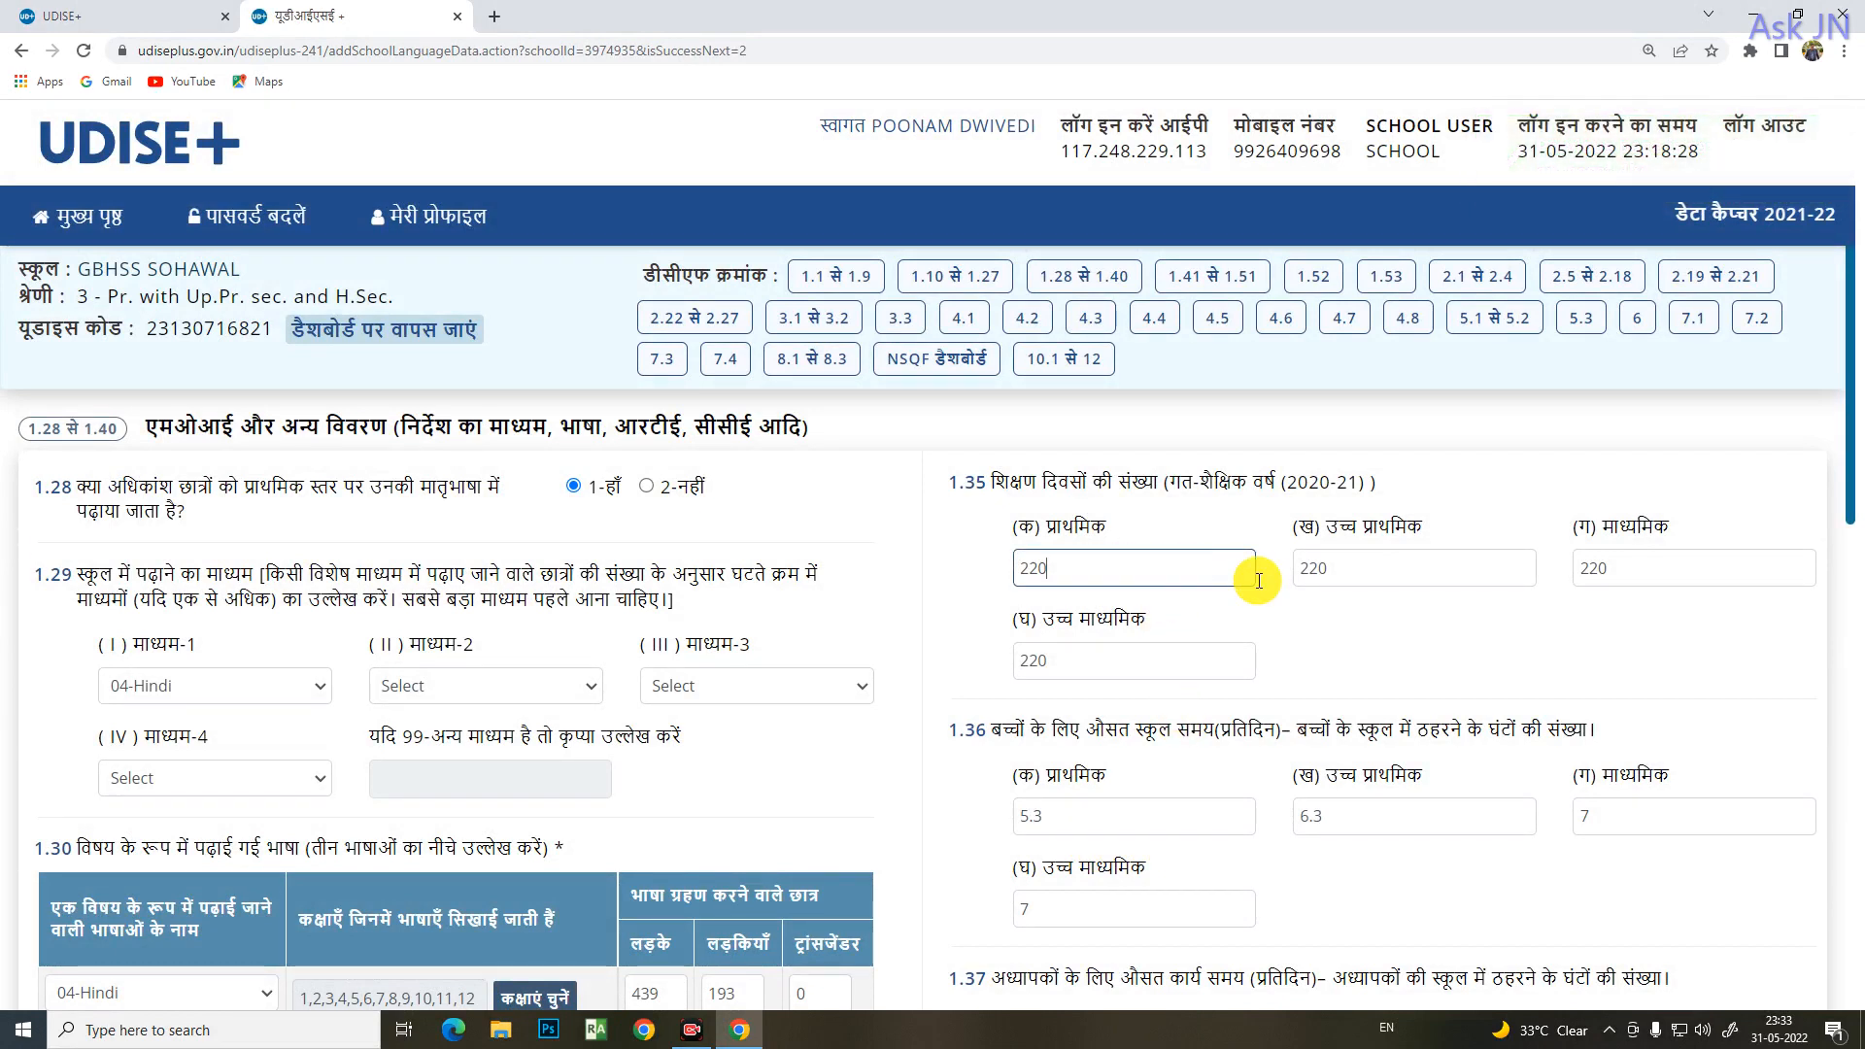
left_click(1333, 579)
left_click(1636, 570)
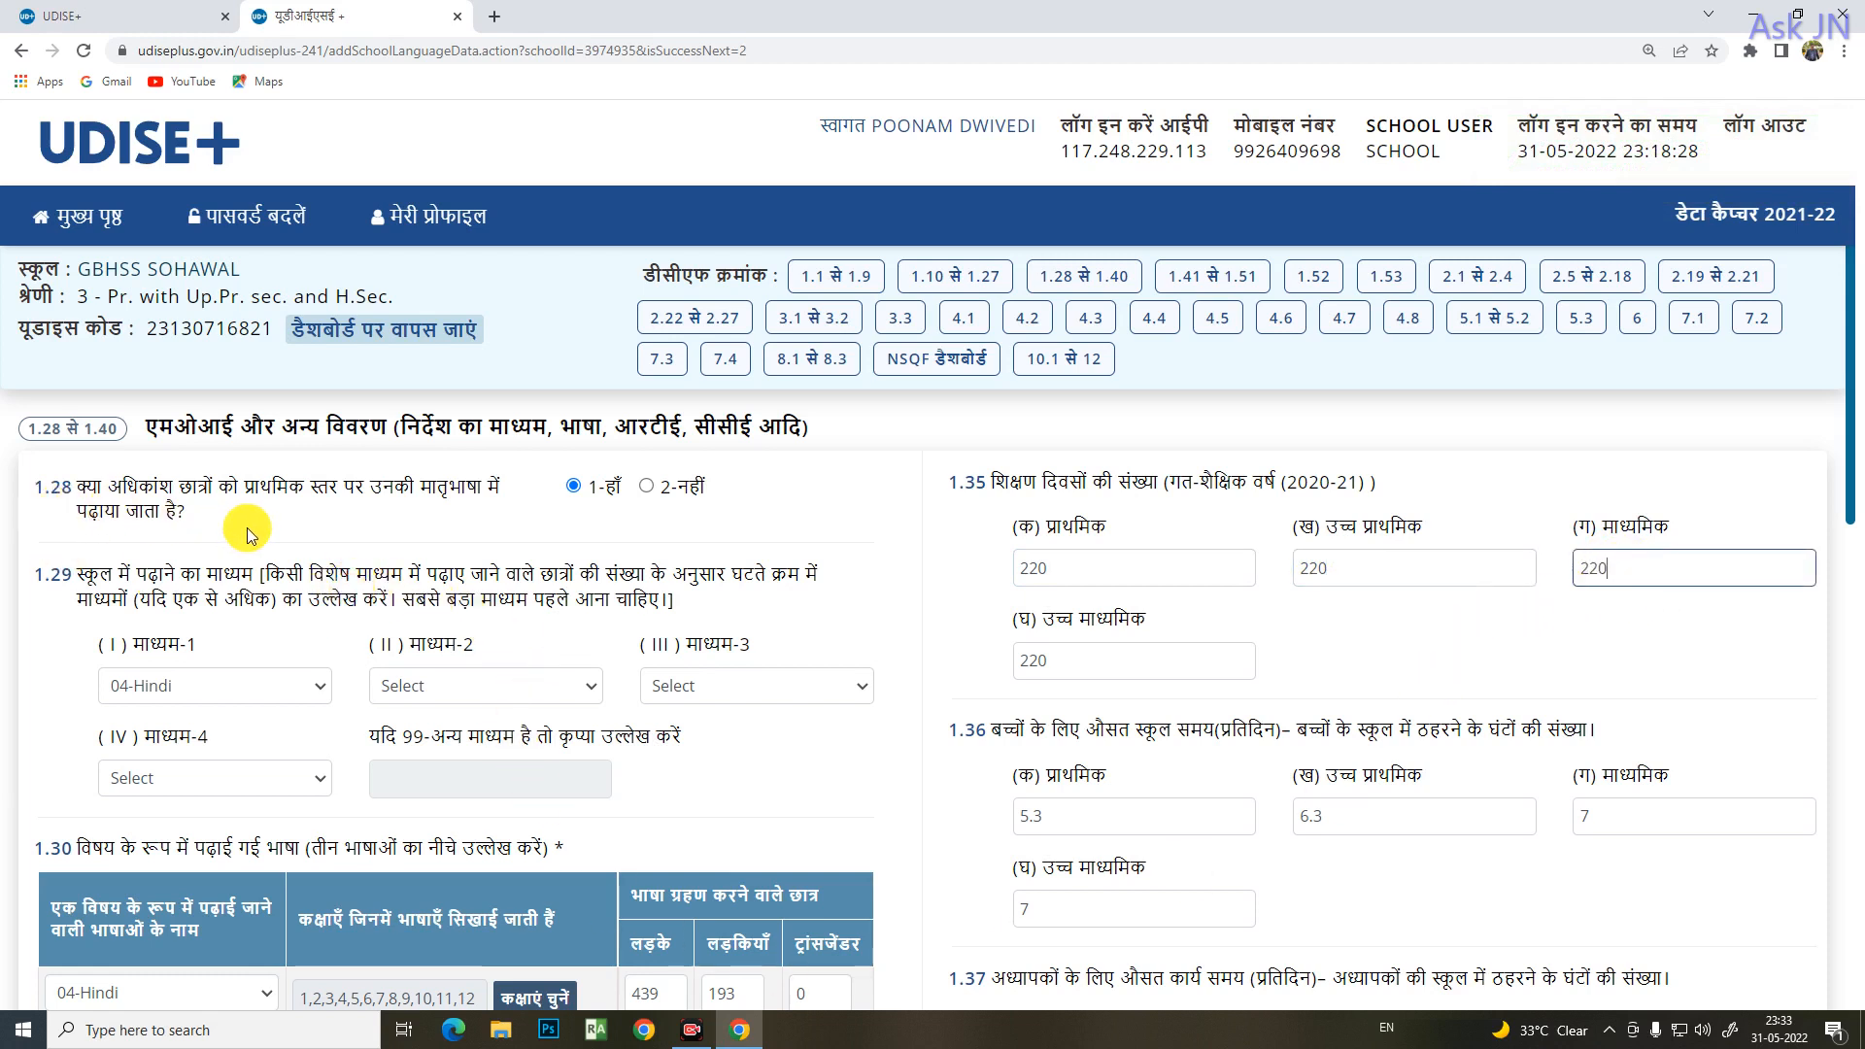
double_click(276, 485)
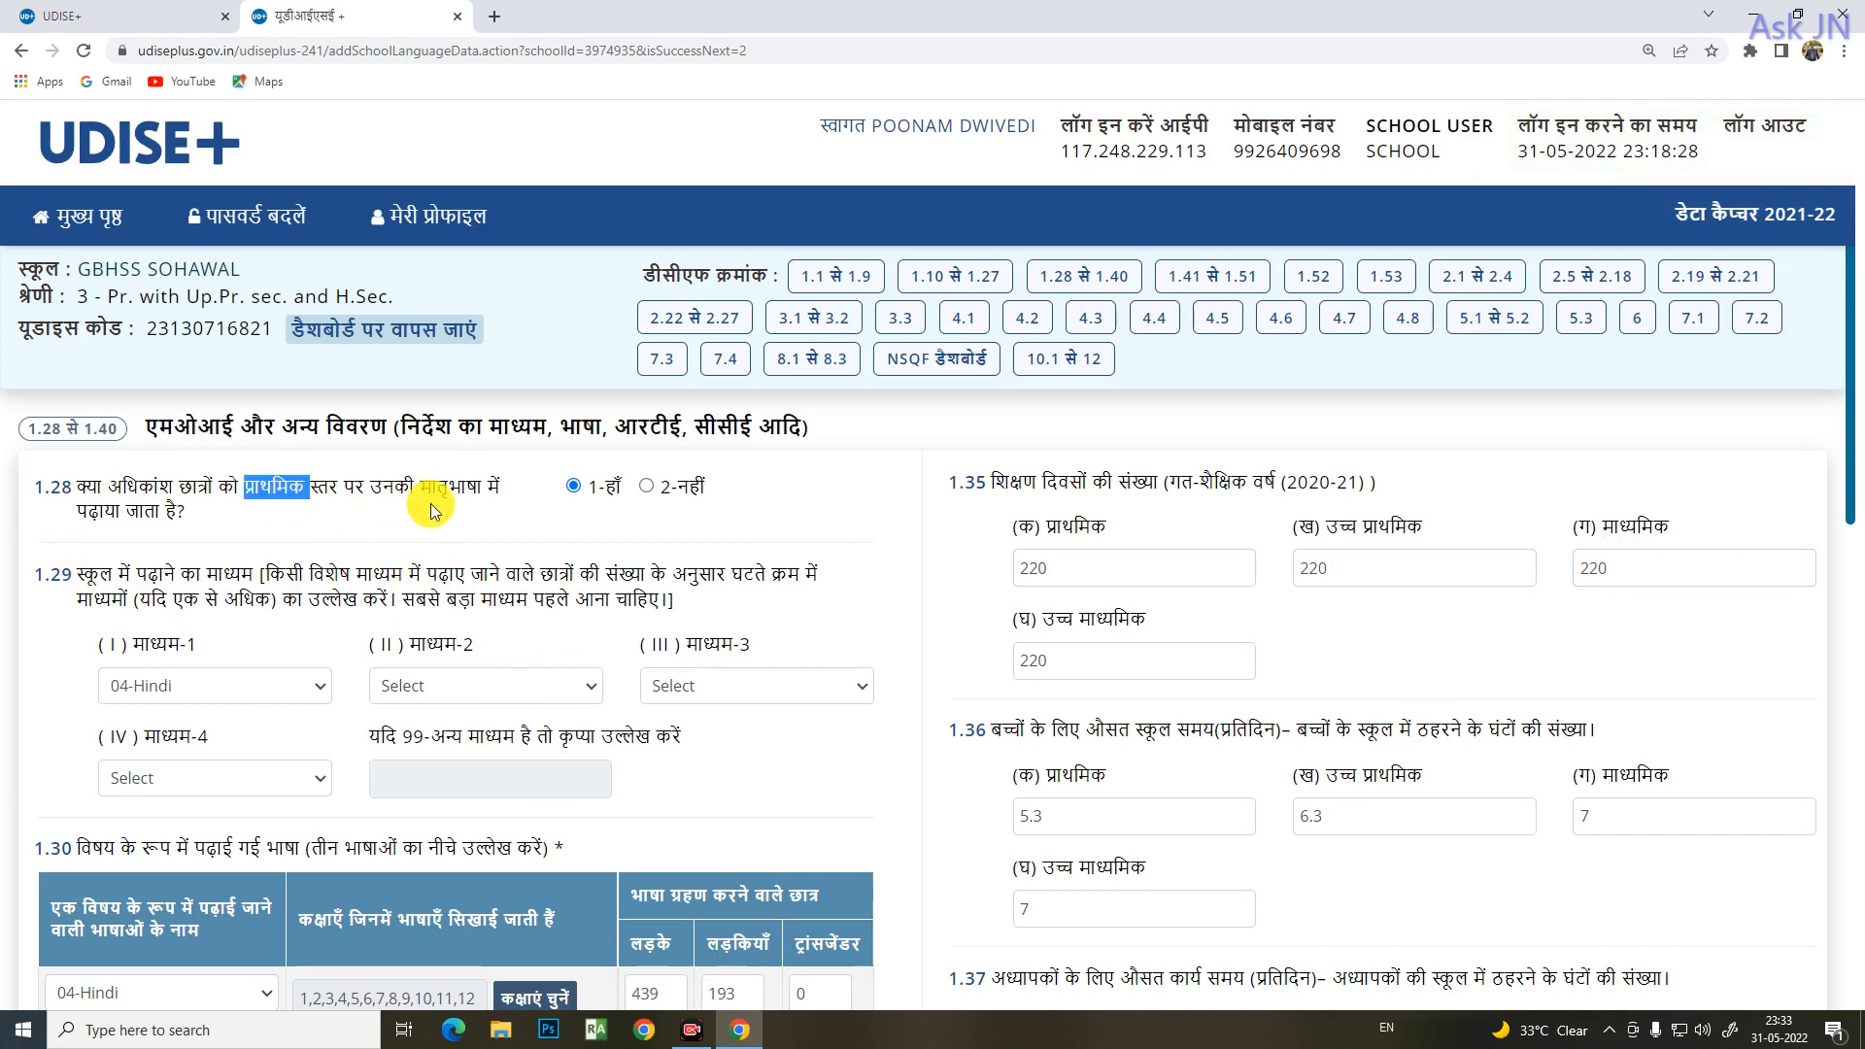
left_click(431, 507)
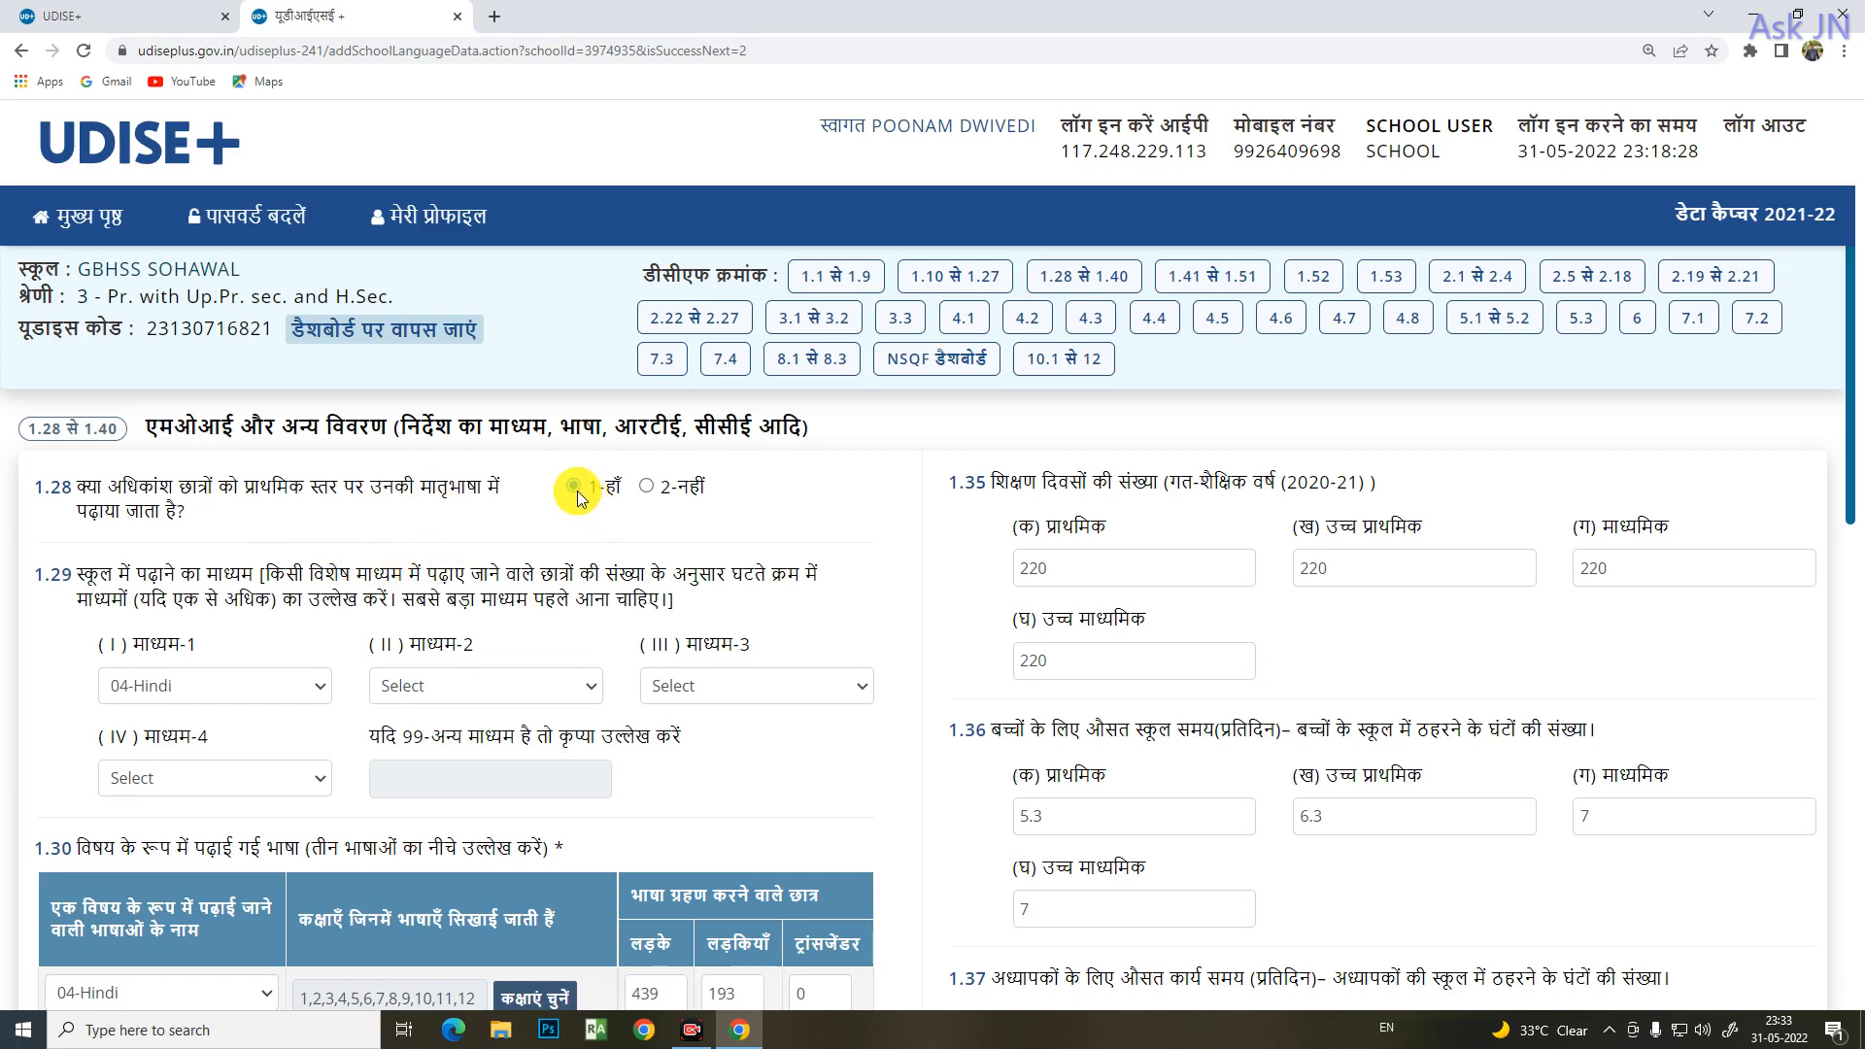
- View the माध्यम-1 language options in item 1.29 and choose 04-Hindi
scroll(579, 592, "down", 3)
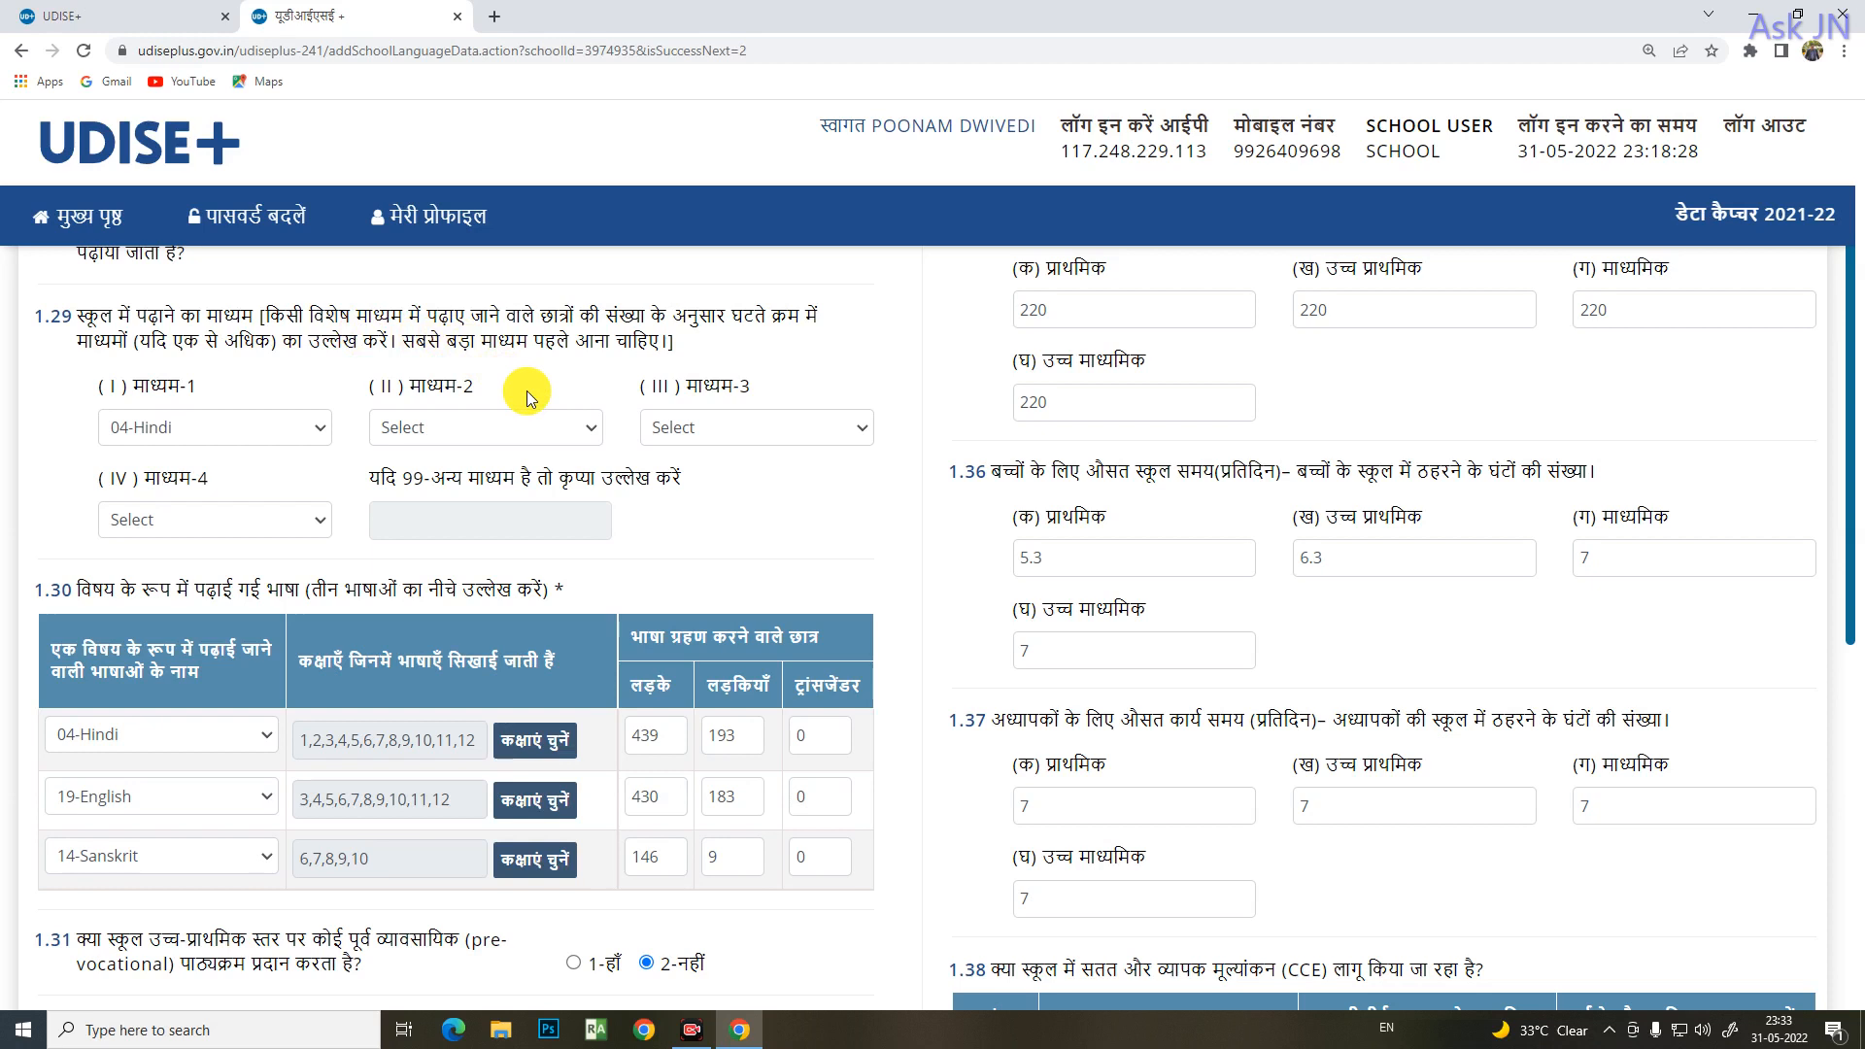
left_click(321, 430)
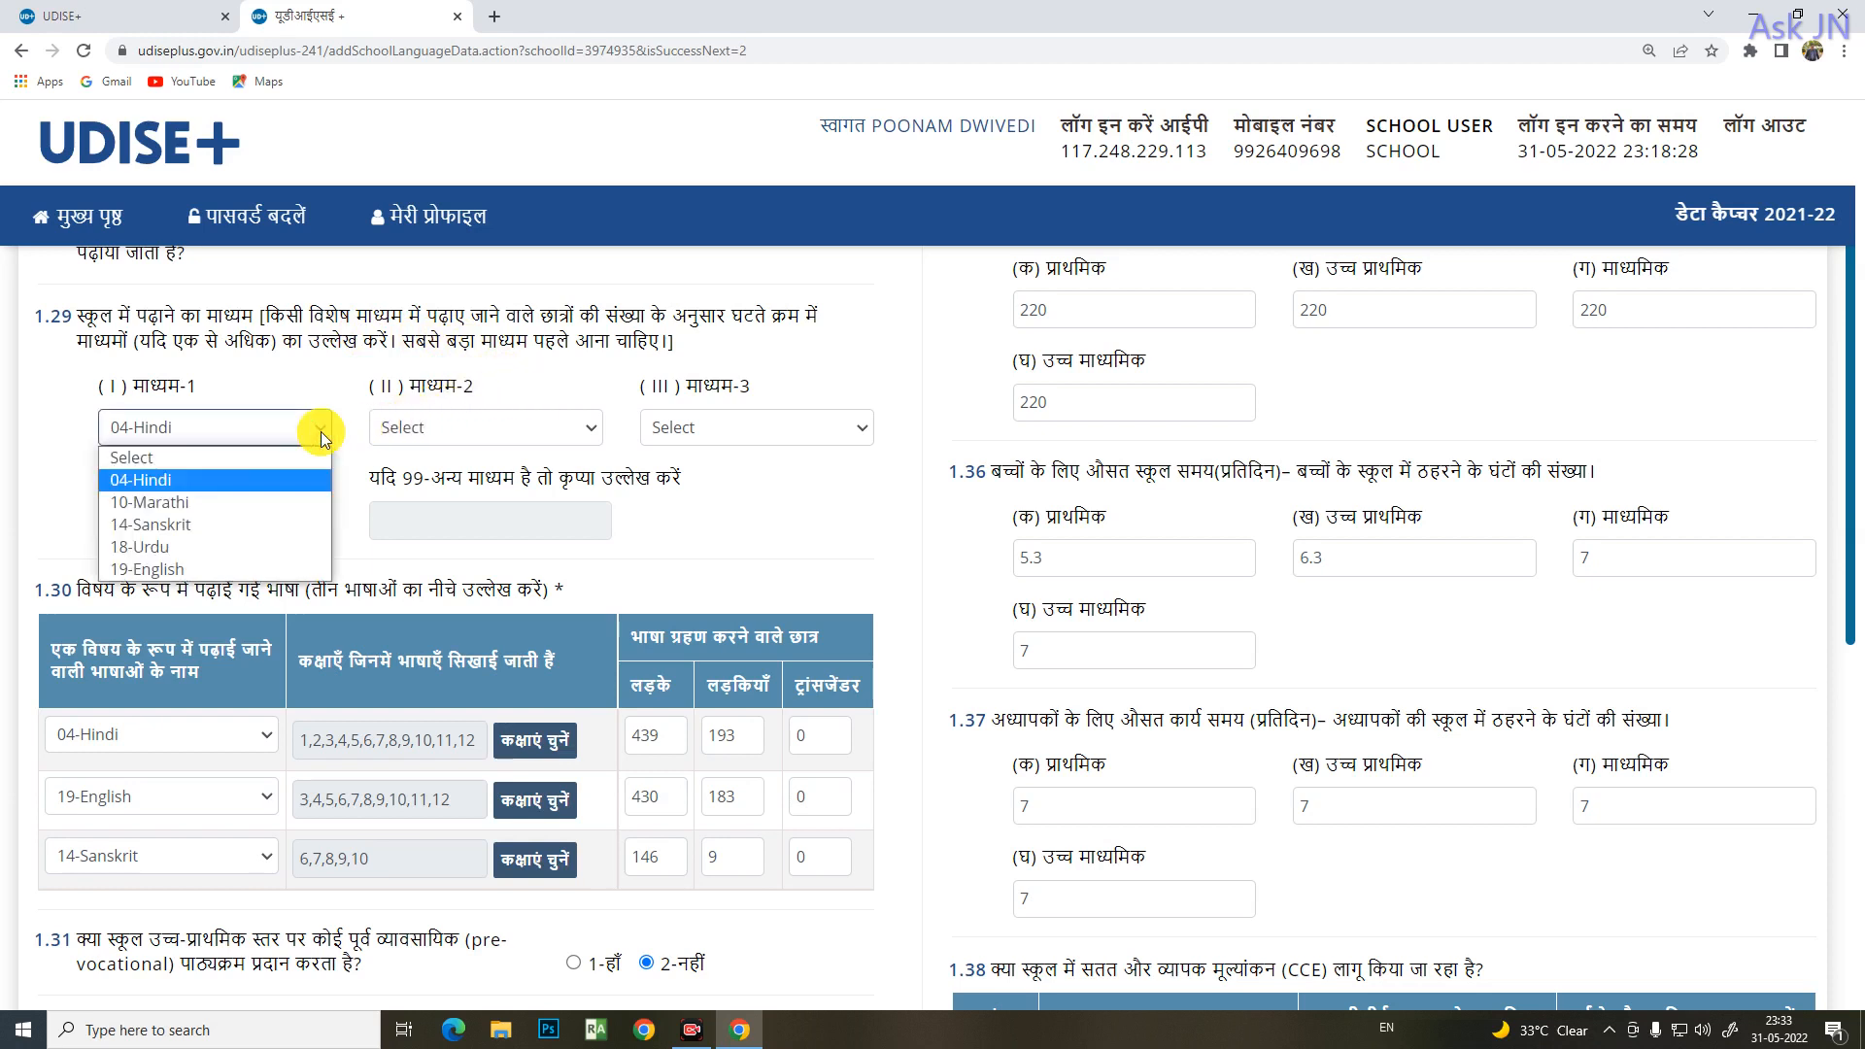
left_click(320, 431)
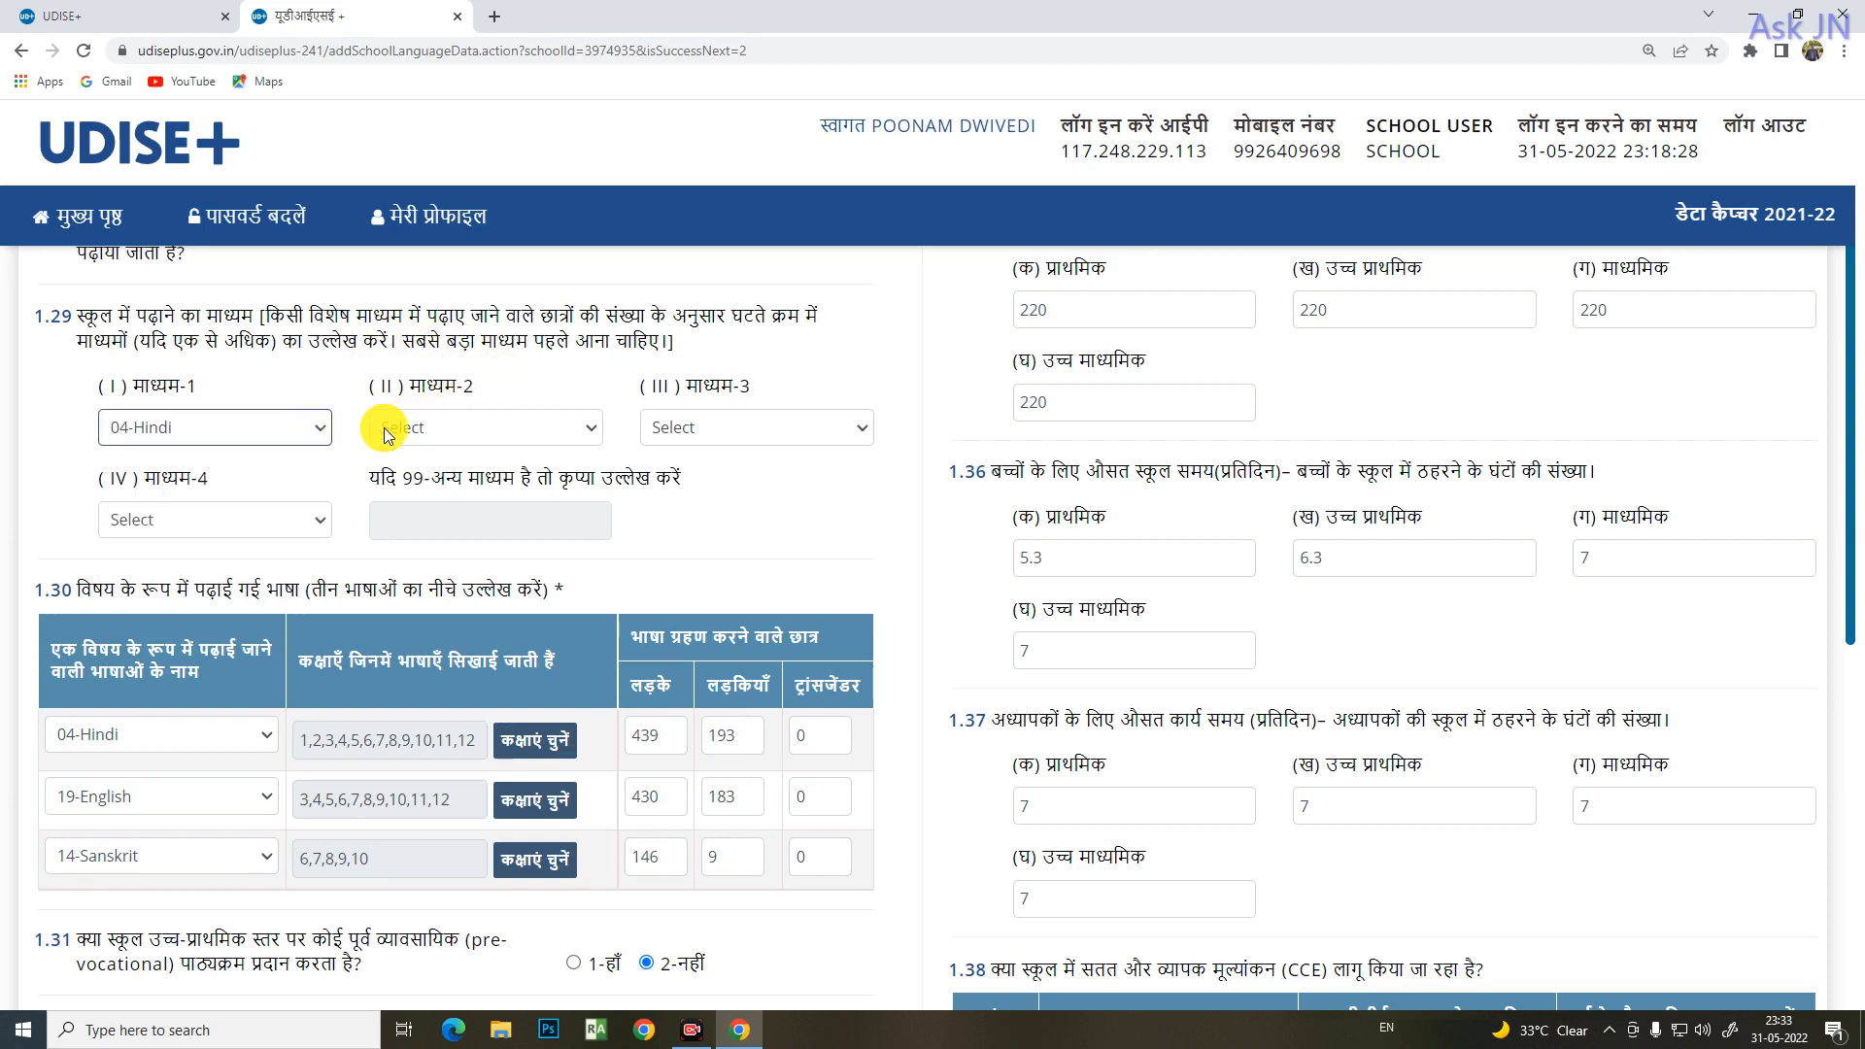
left_click(315, 431)
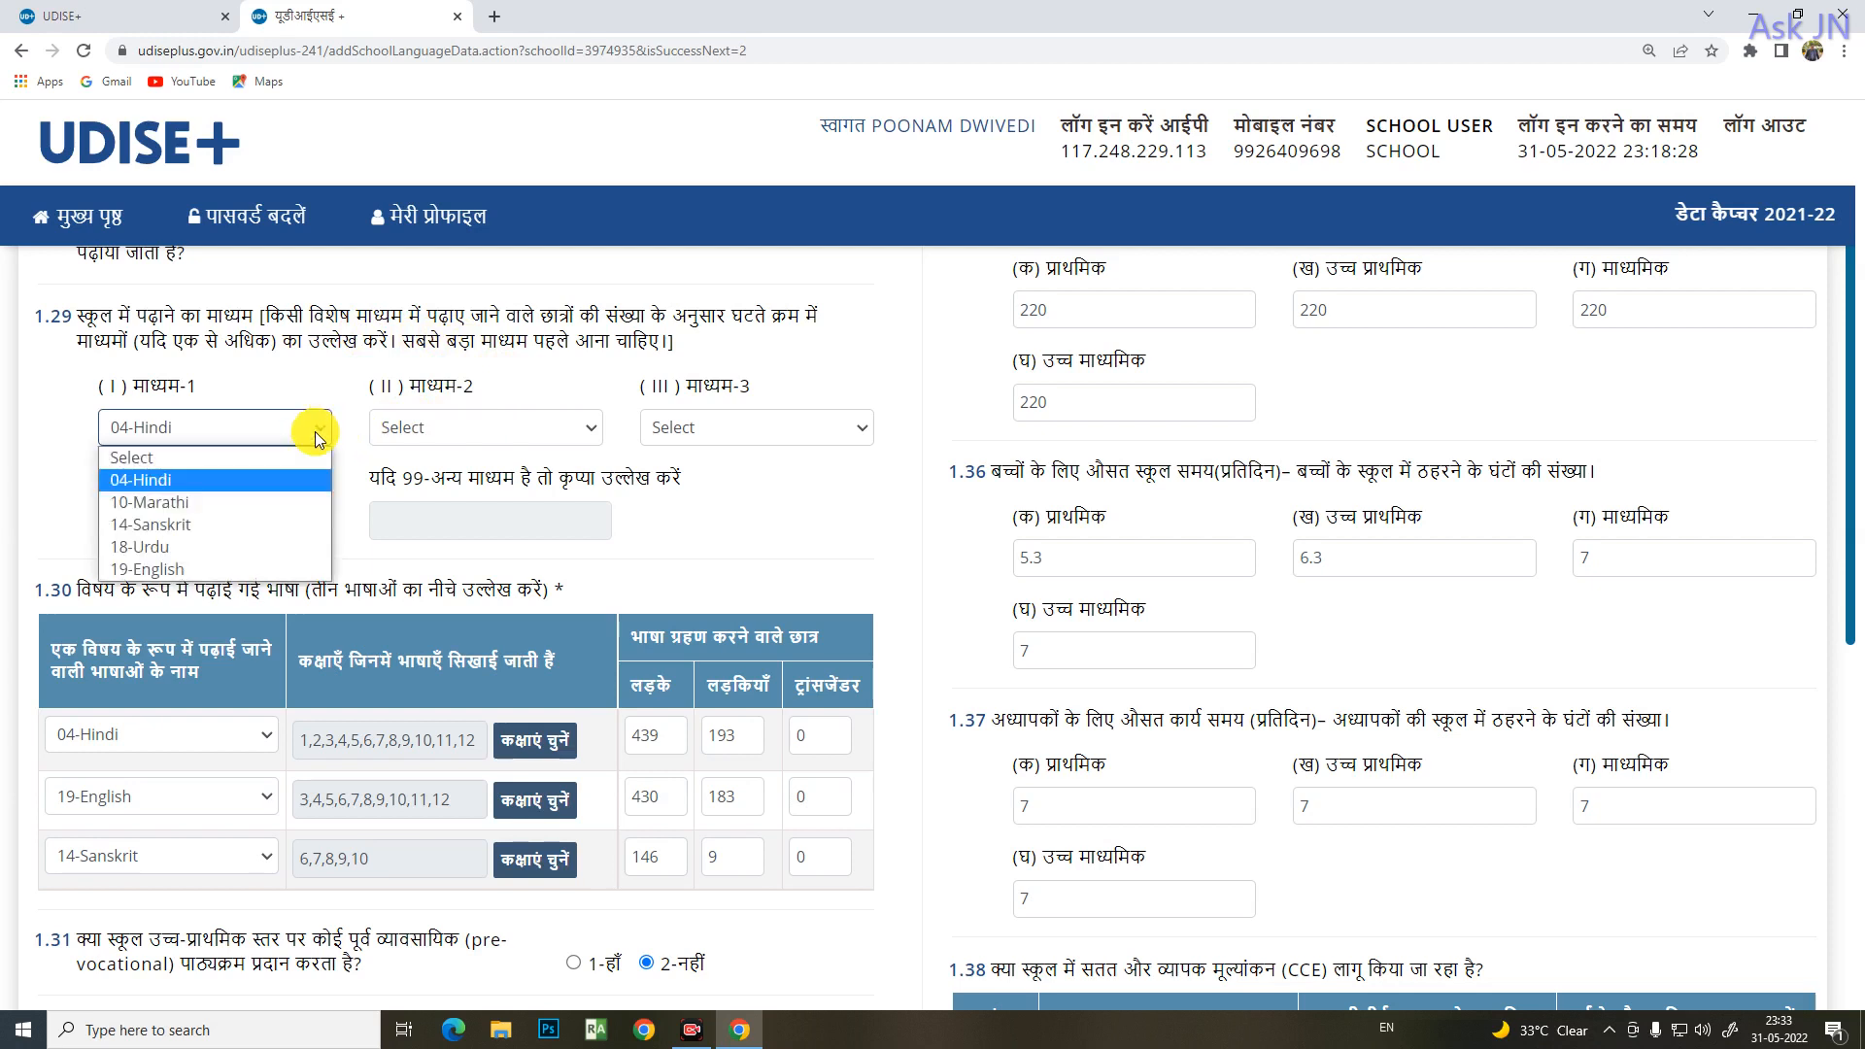
left_click(243, 478)
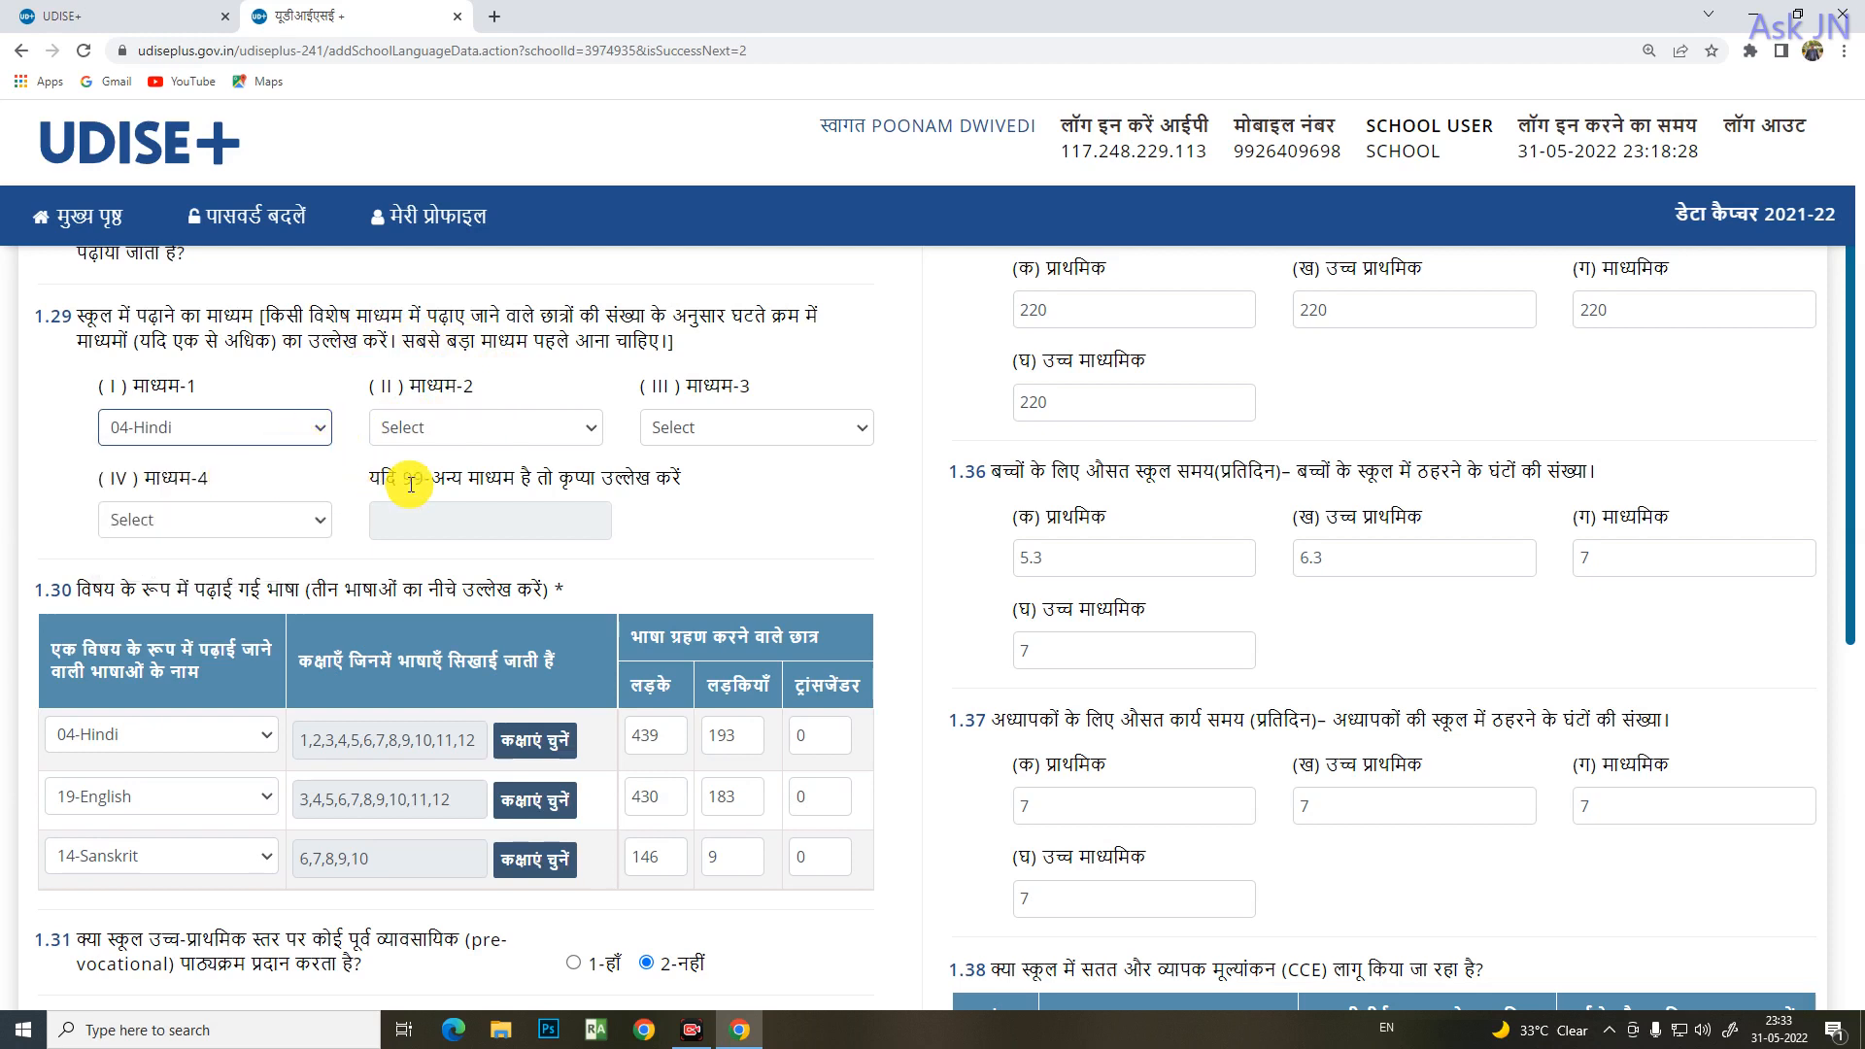
- View the language options for माध्यम-2 and माध्यम-3 in item 1.29 and close the lists without choosing any
left_click(589, 427)
left_click(590, 425)
left_click(851, 434)
left_click(852, 434)
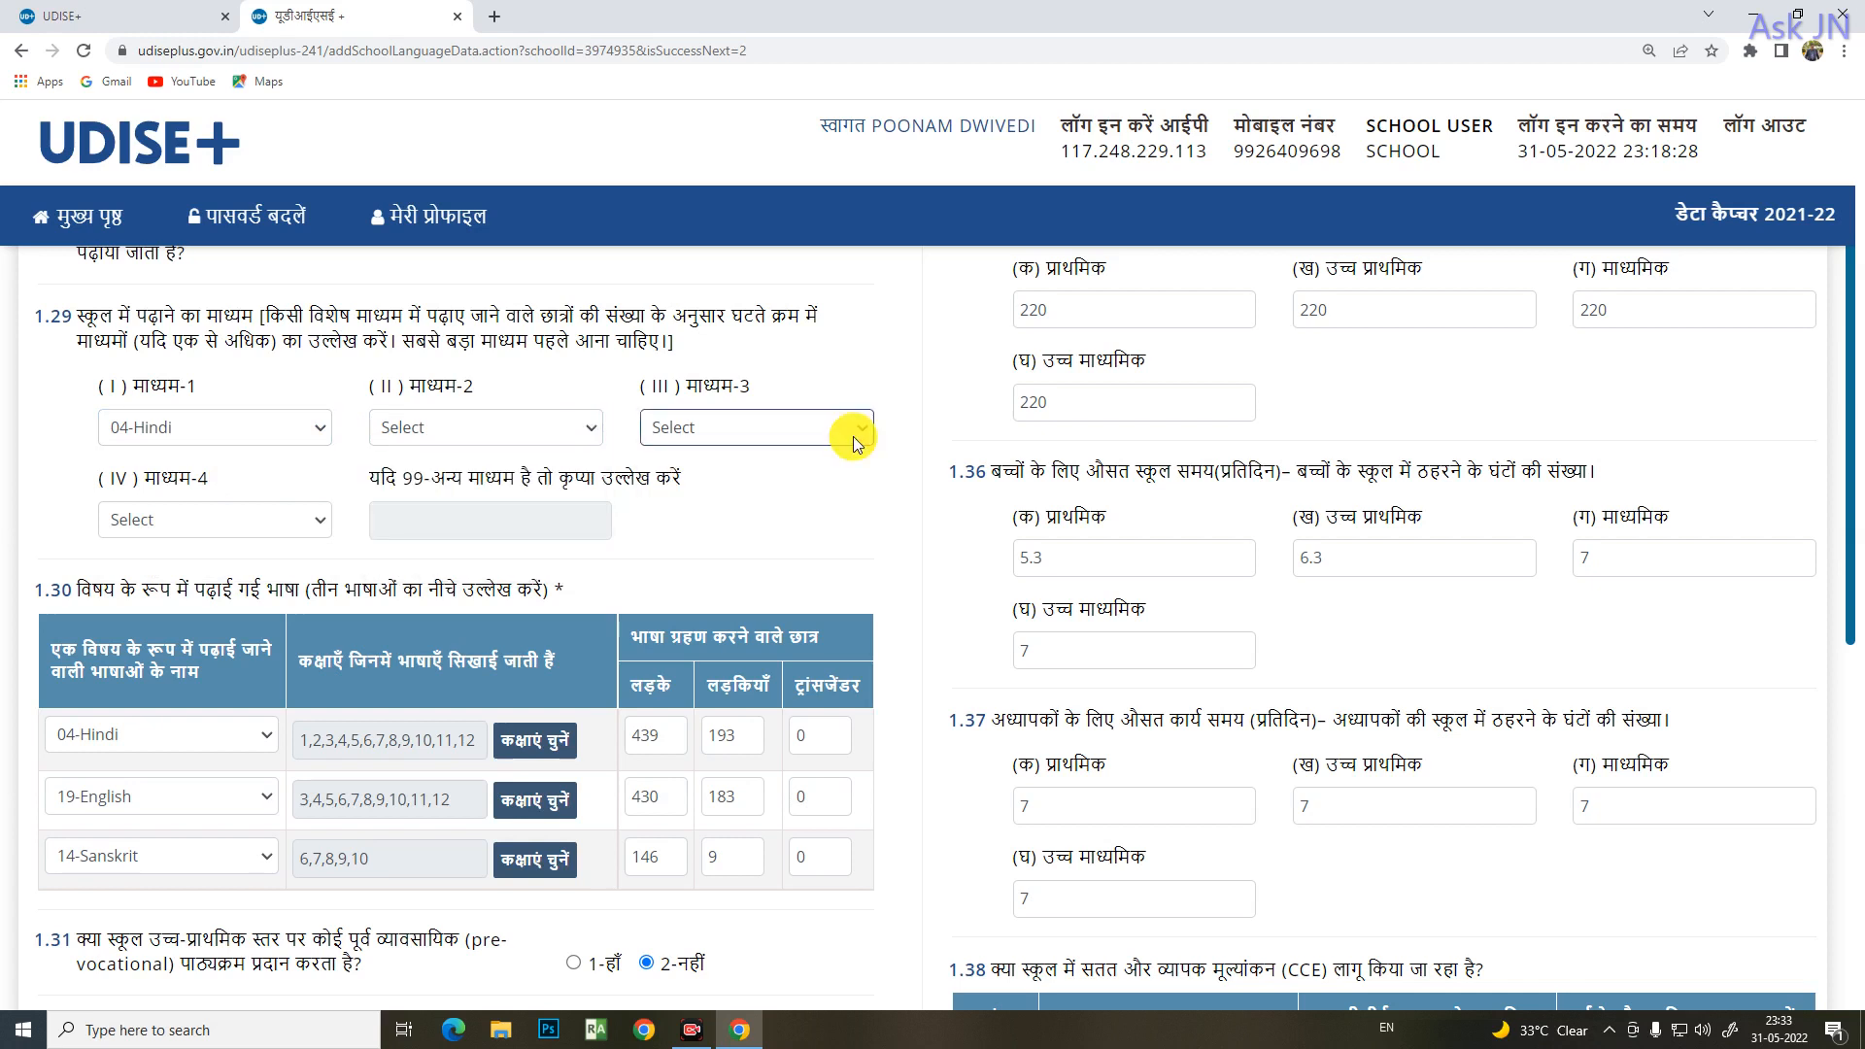
left_click(594, 428)
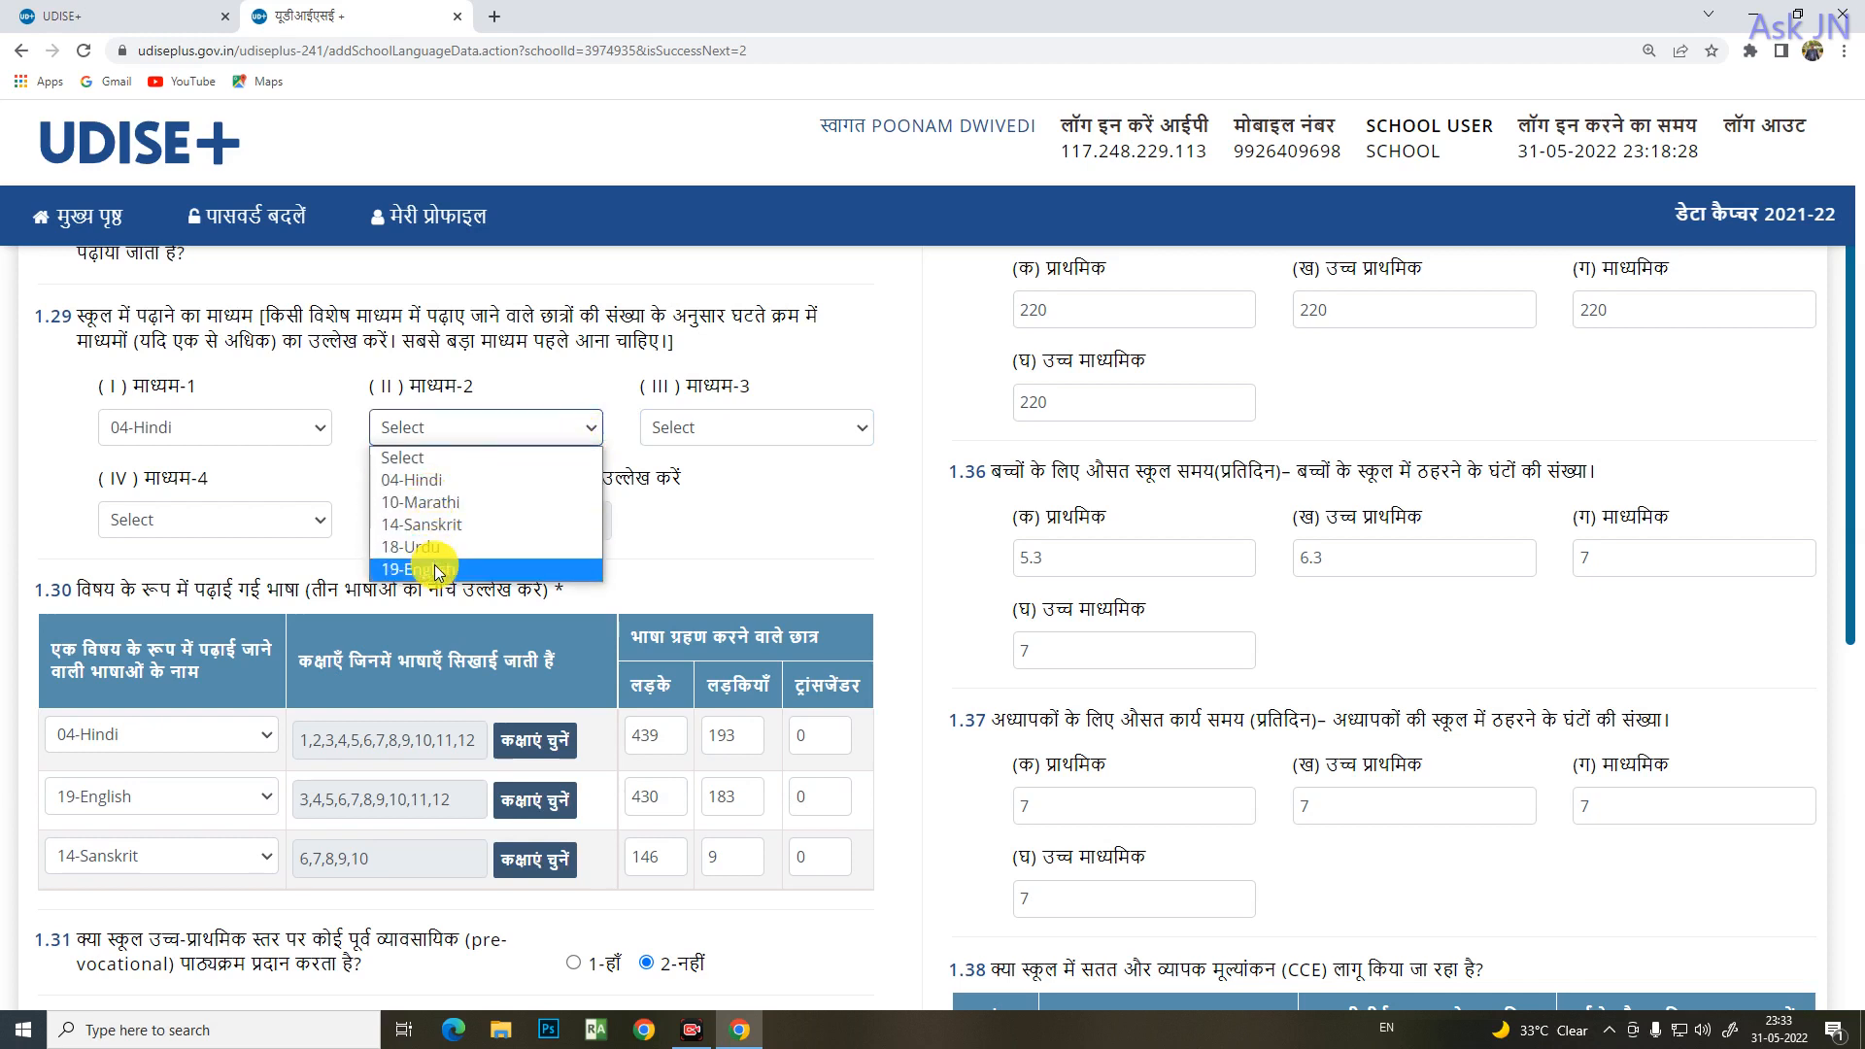
left_click(818, 509)
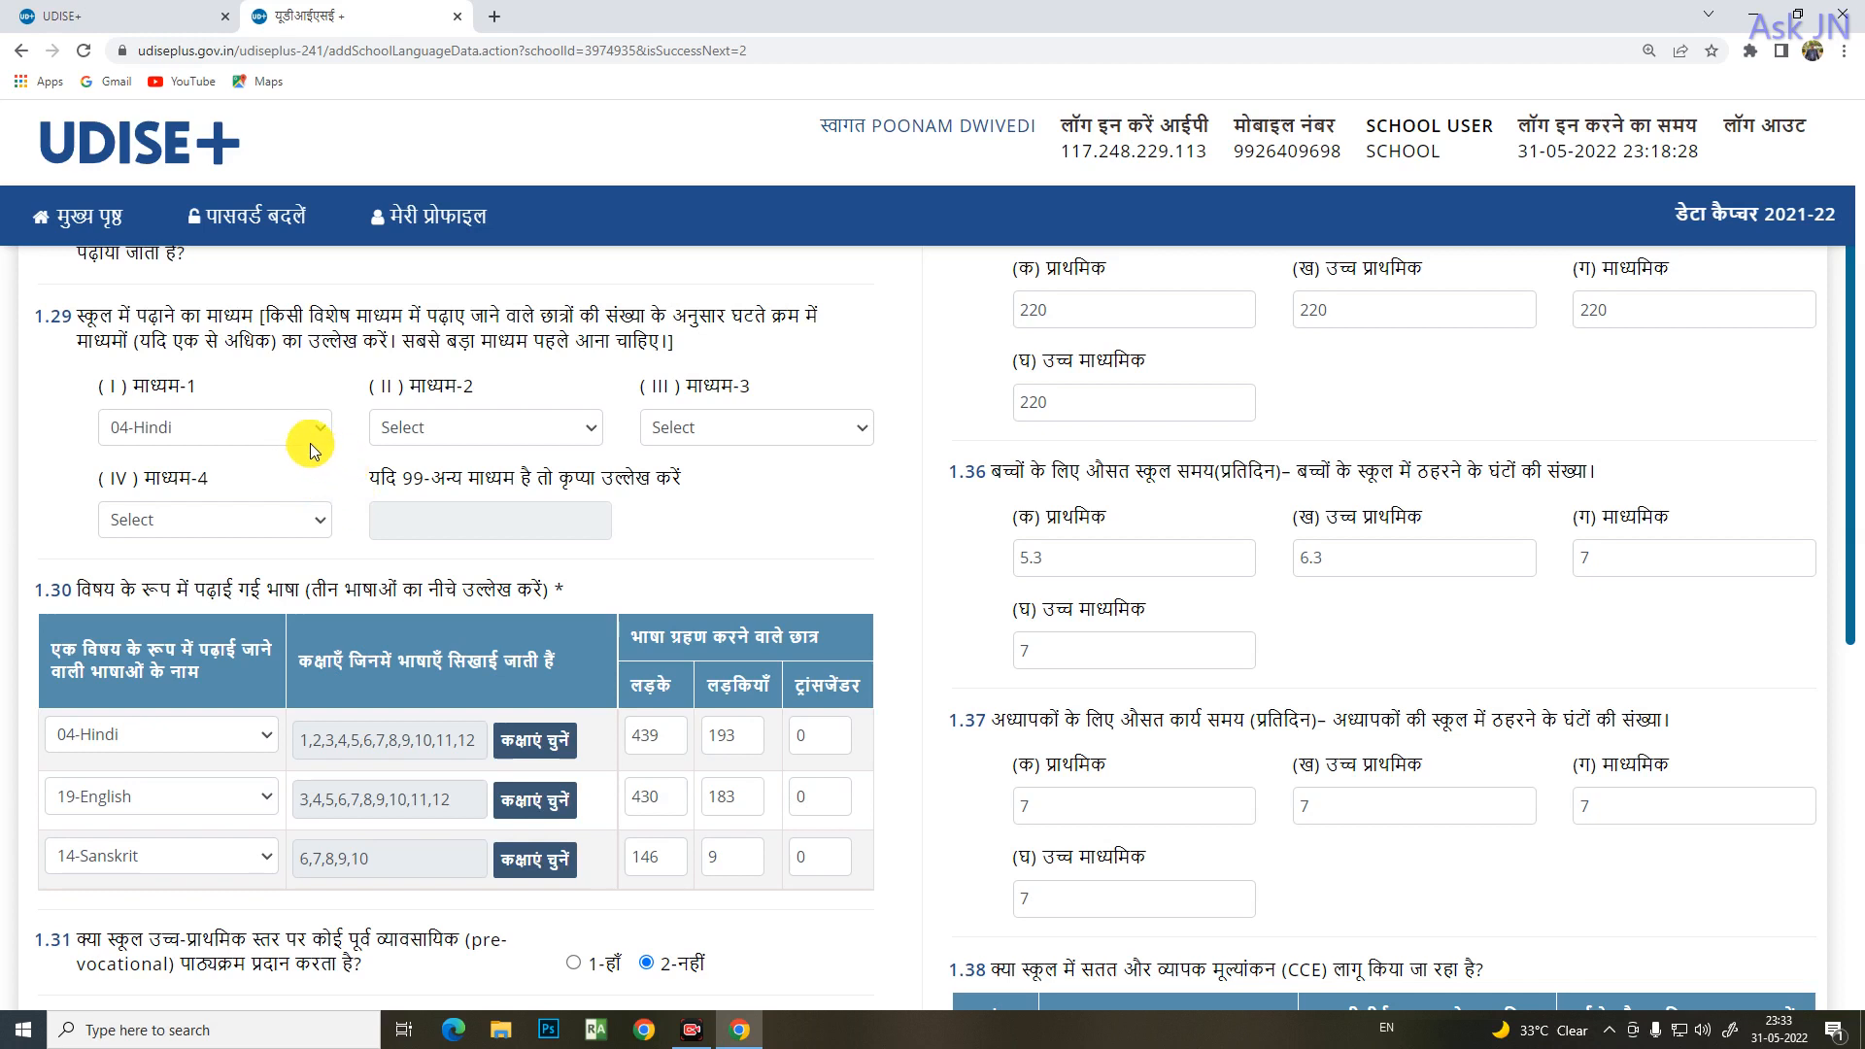
left_click(525, 427)
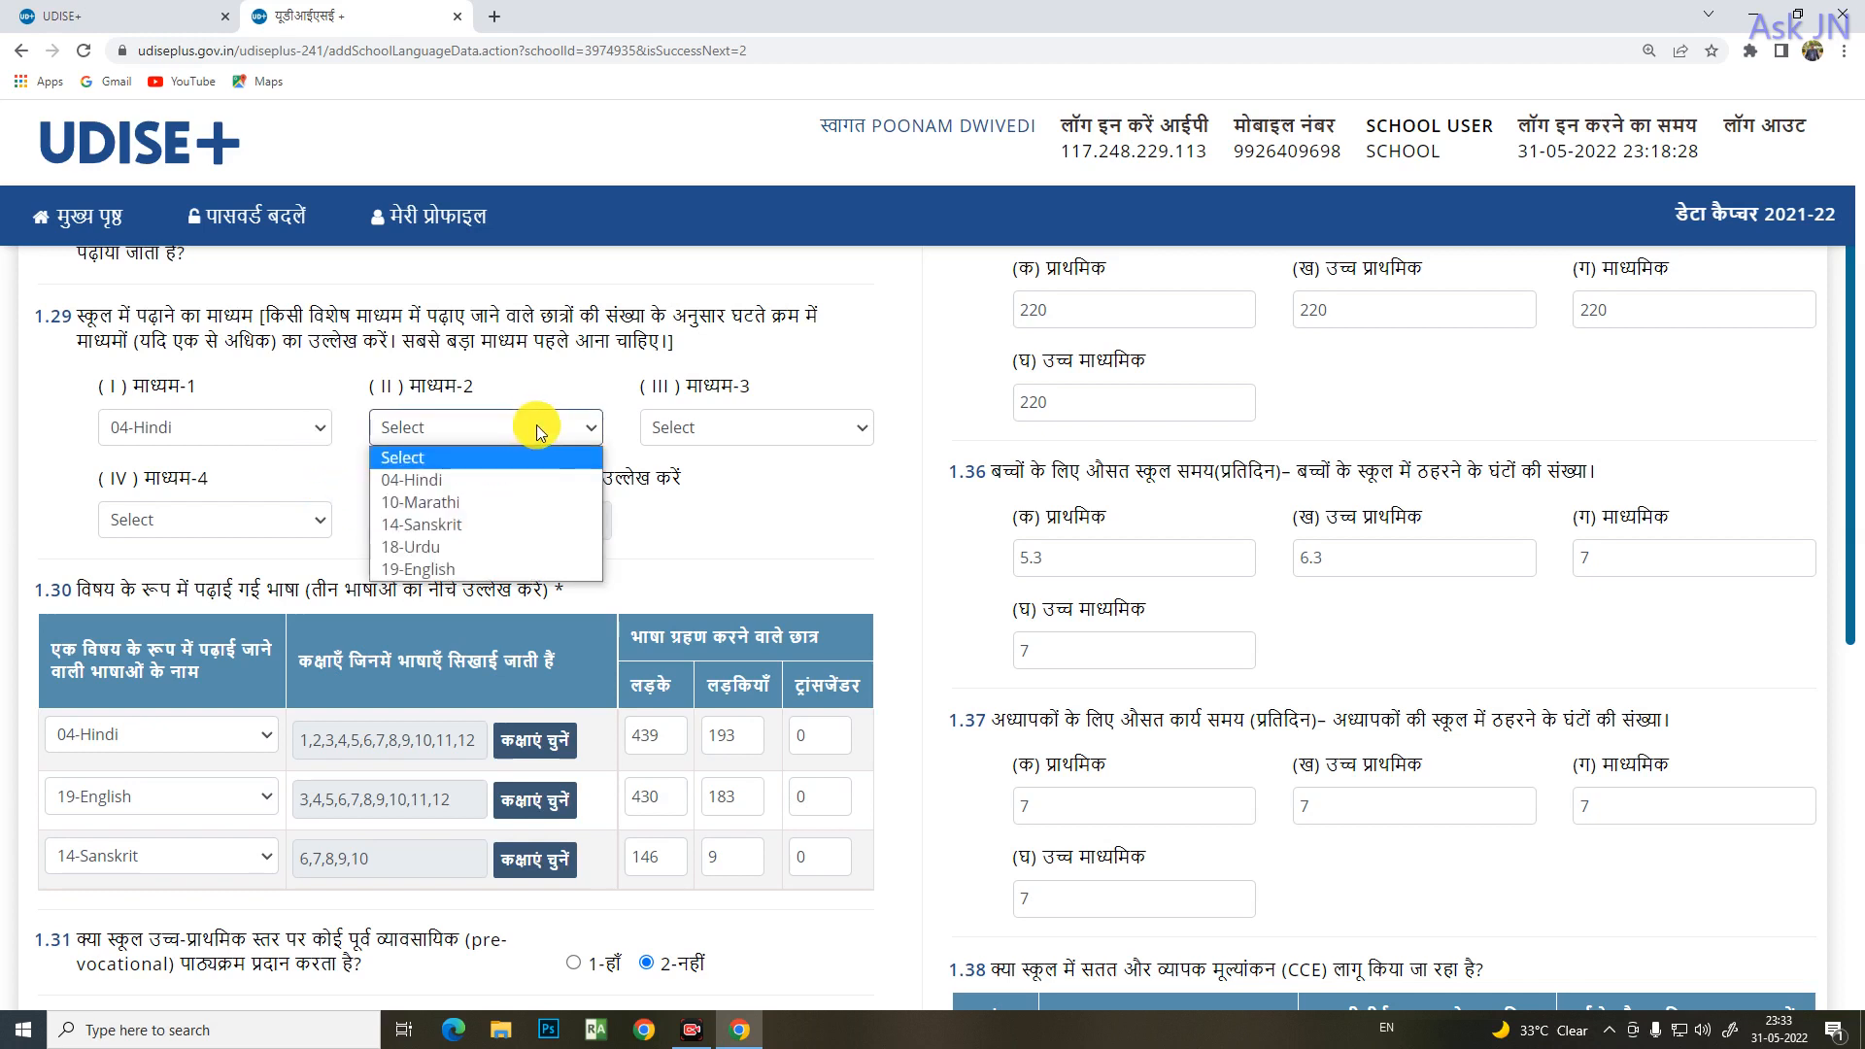
left_click(326, 384)
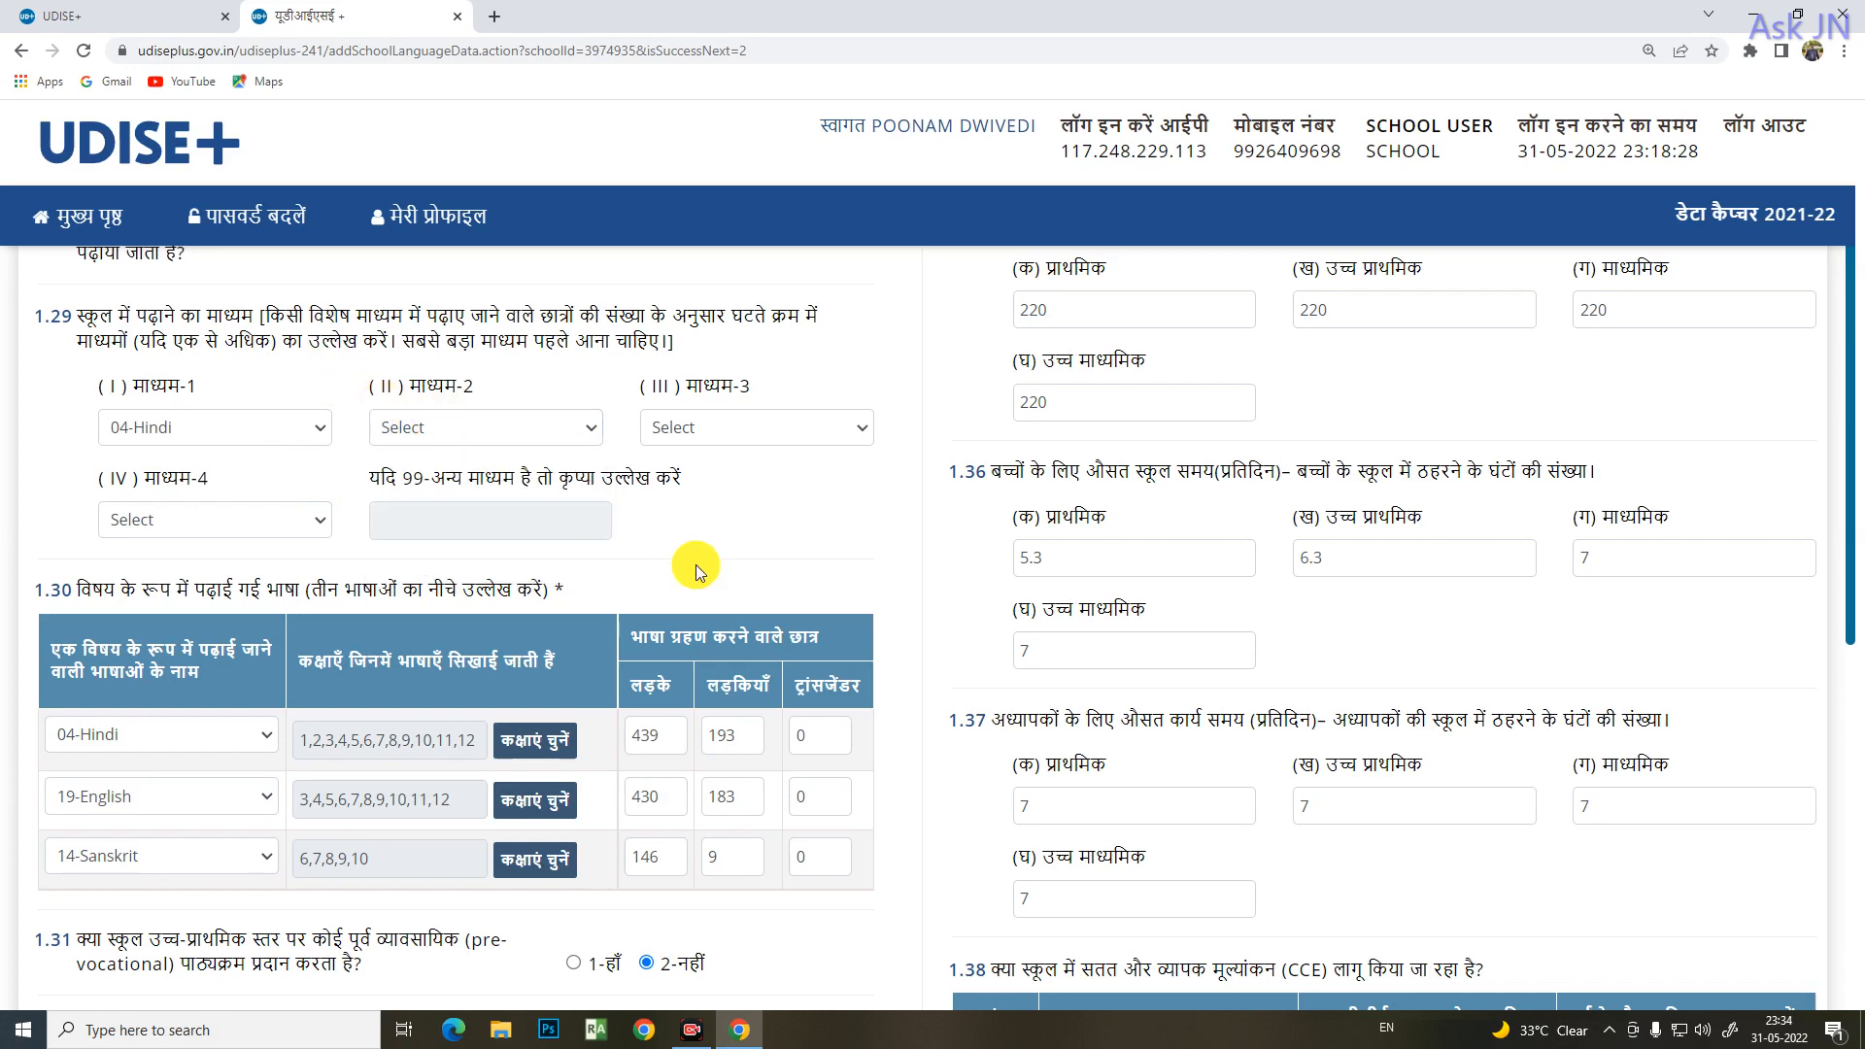
- Examine the item 1.30 question on languages taught and highlight the classes listed for 04-Hindi
scroll(692, 579, "down", 3)
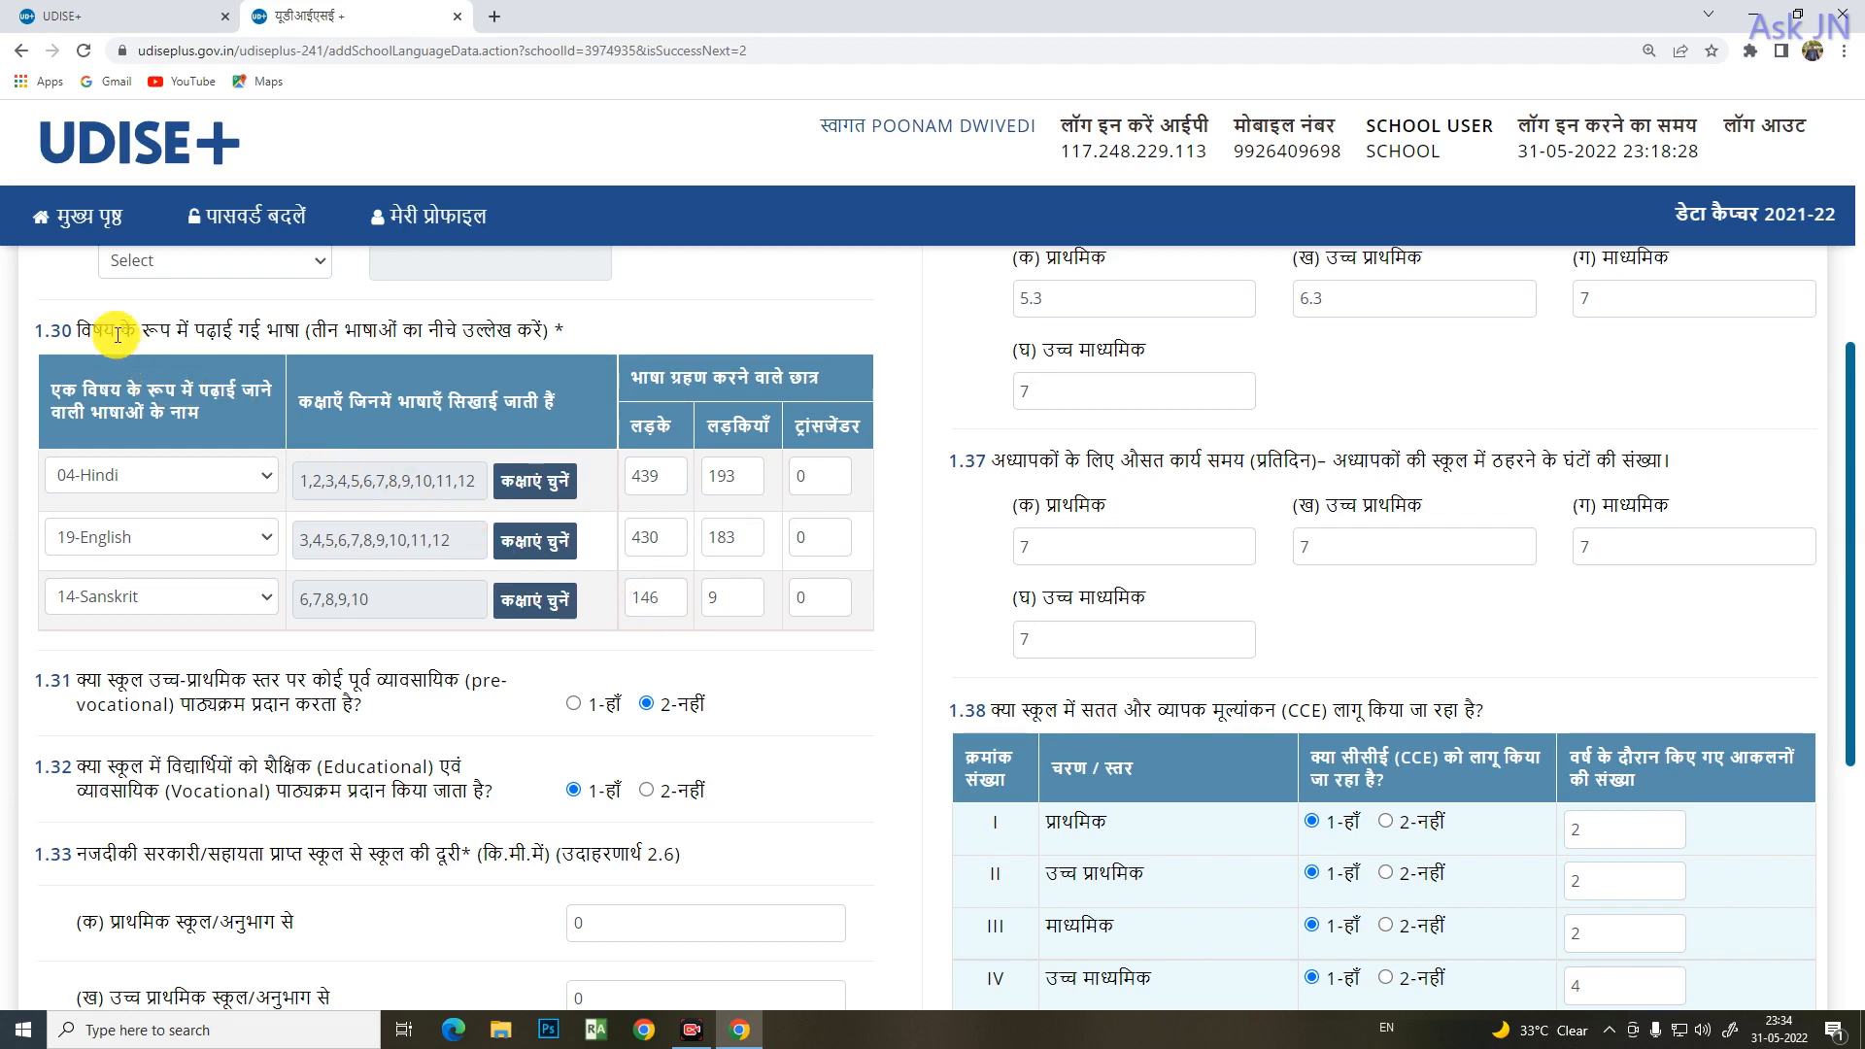
left_click_drag(136, 335, 595, 328)
left_click(616, 324)
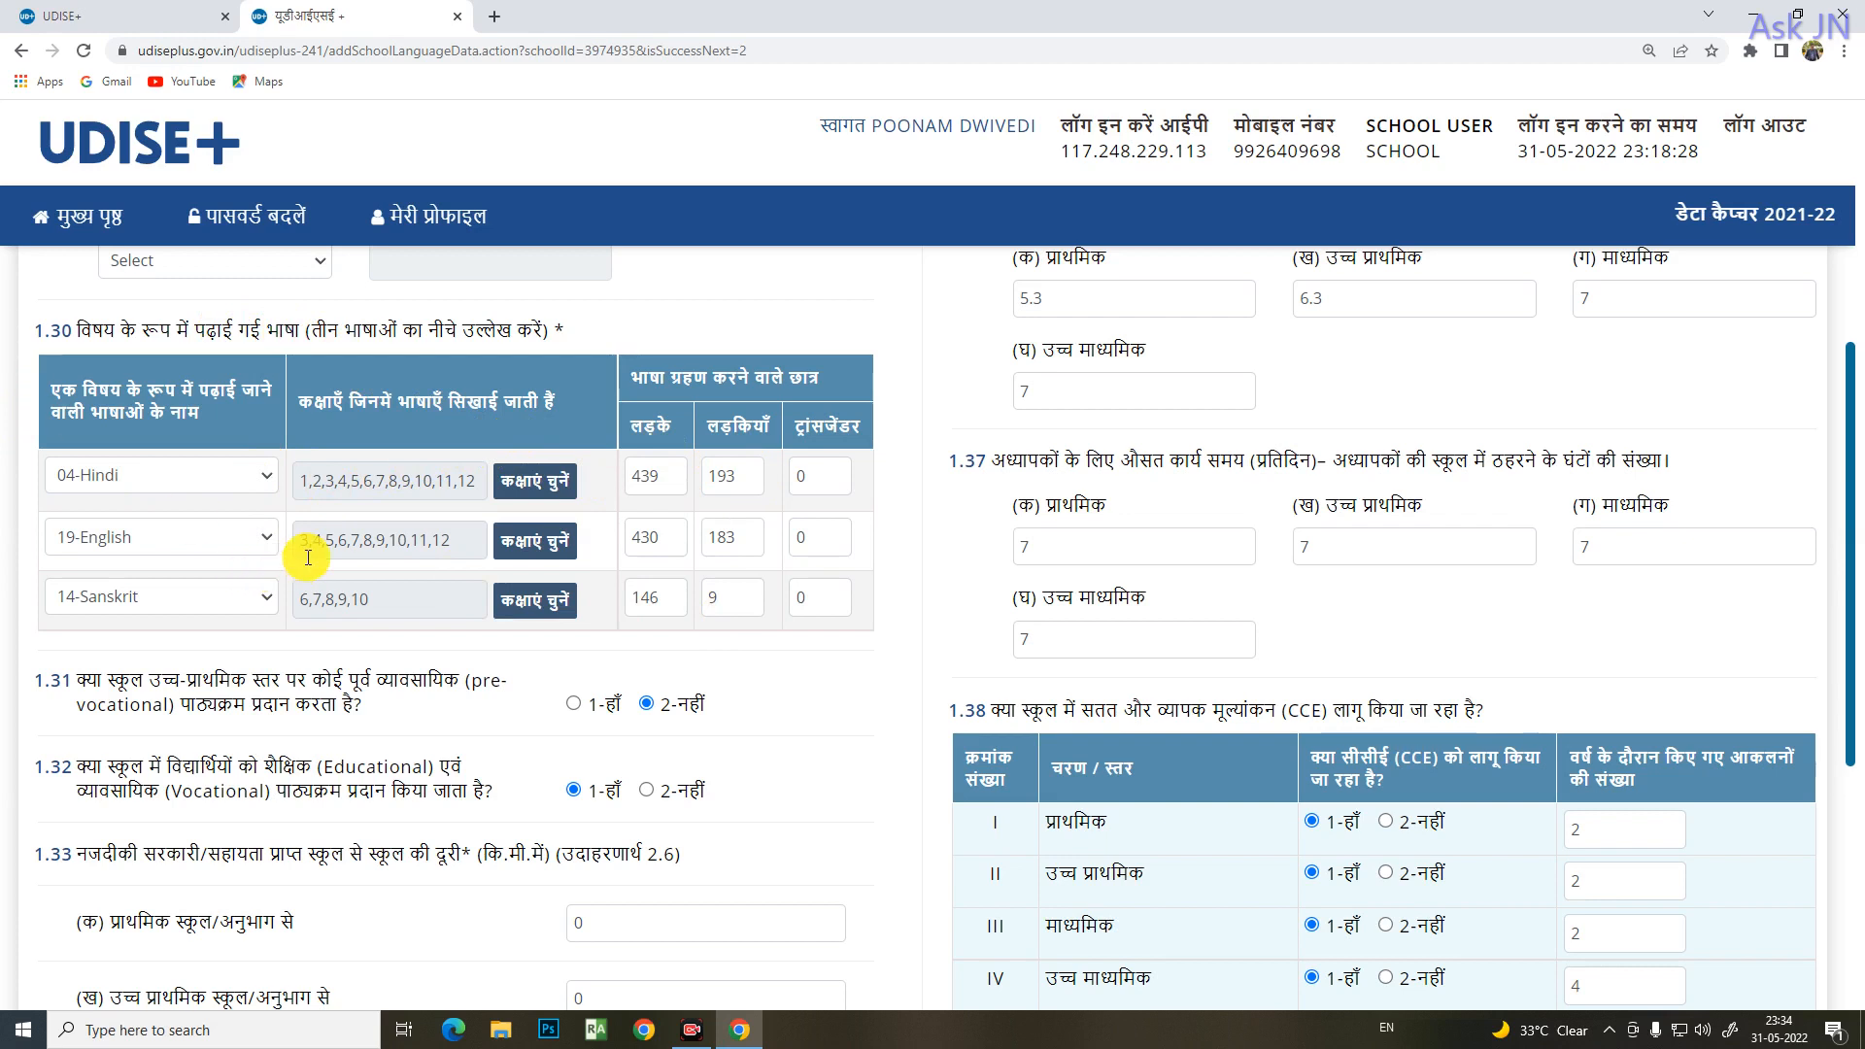
double_click(361, 480)
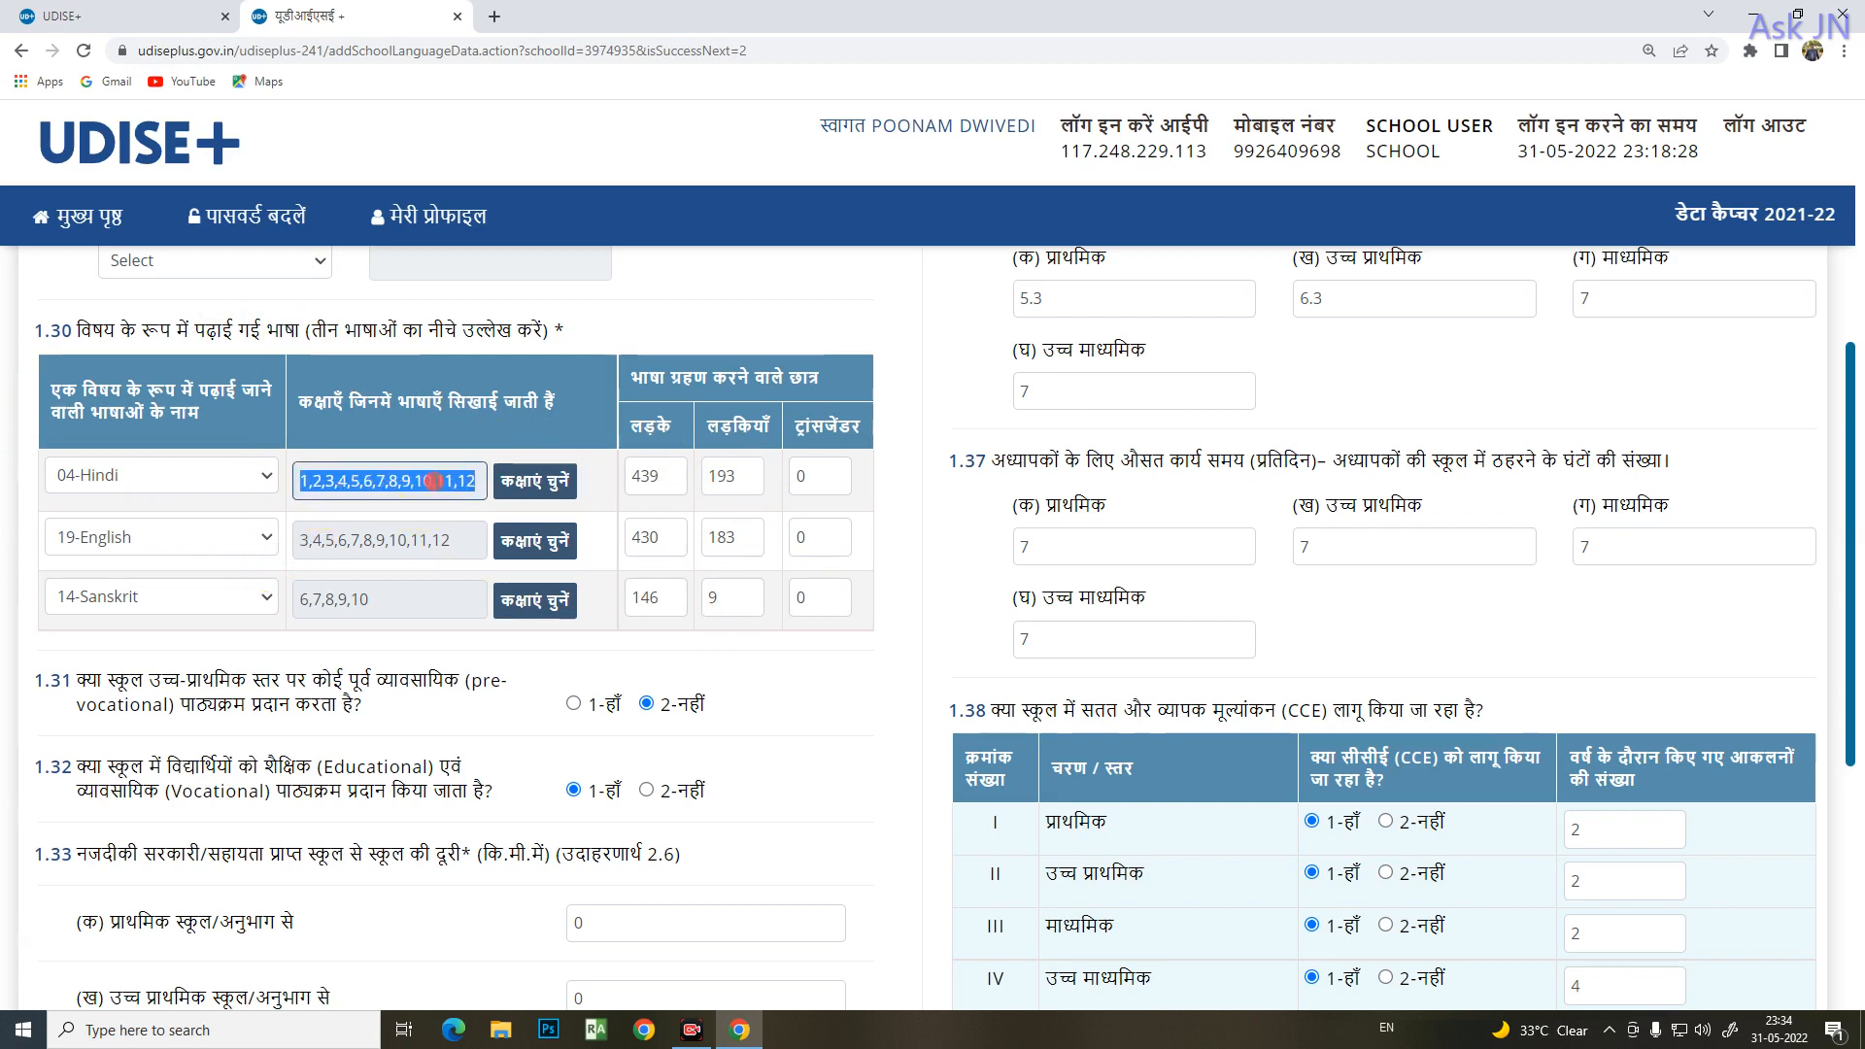
left_click(423, 480)
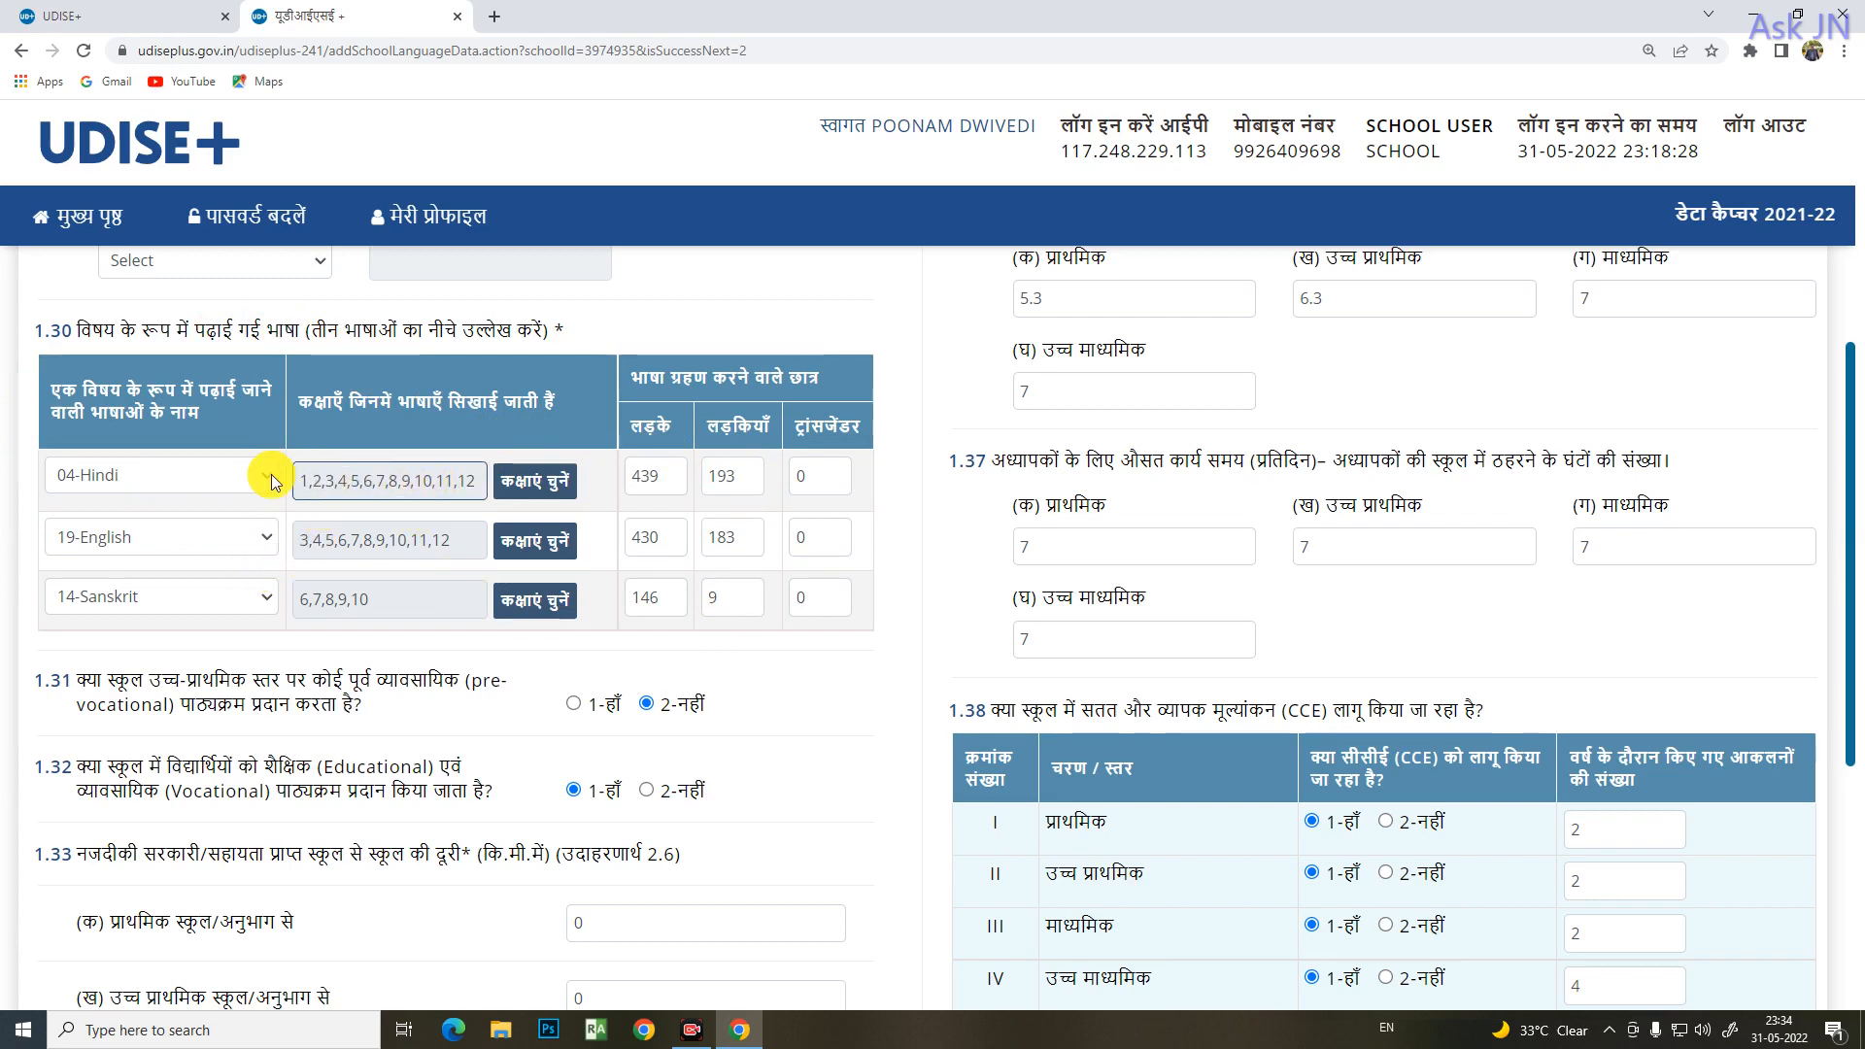
double_click(303, 477)
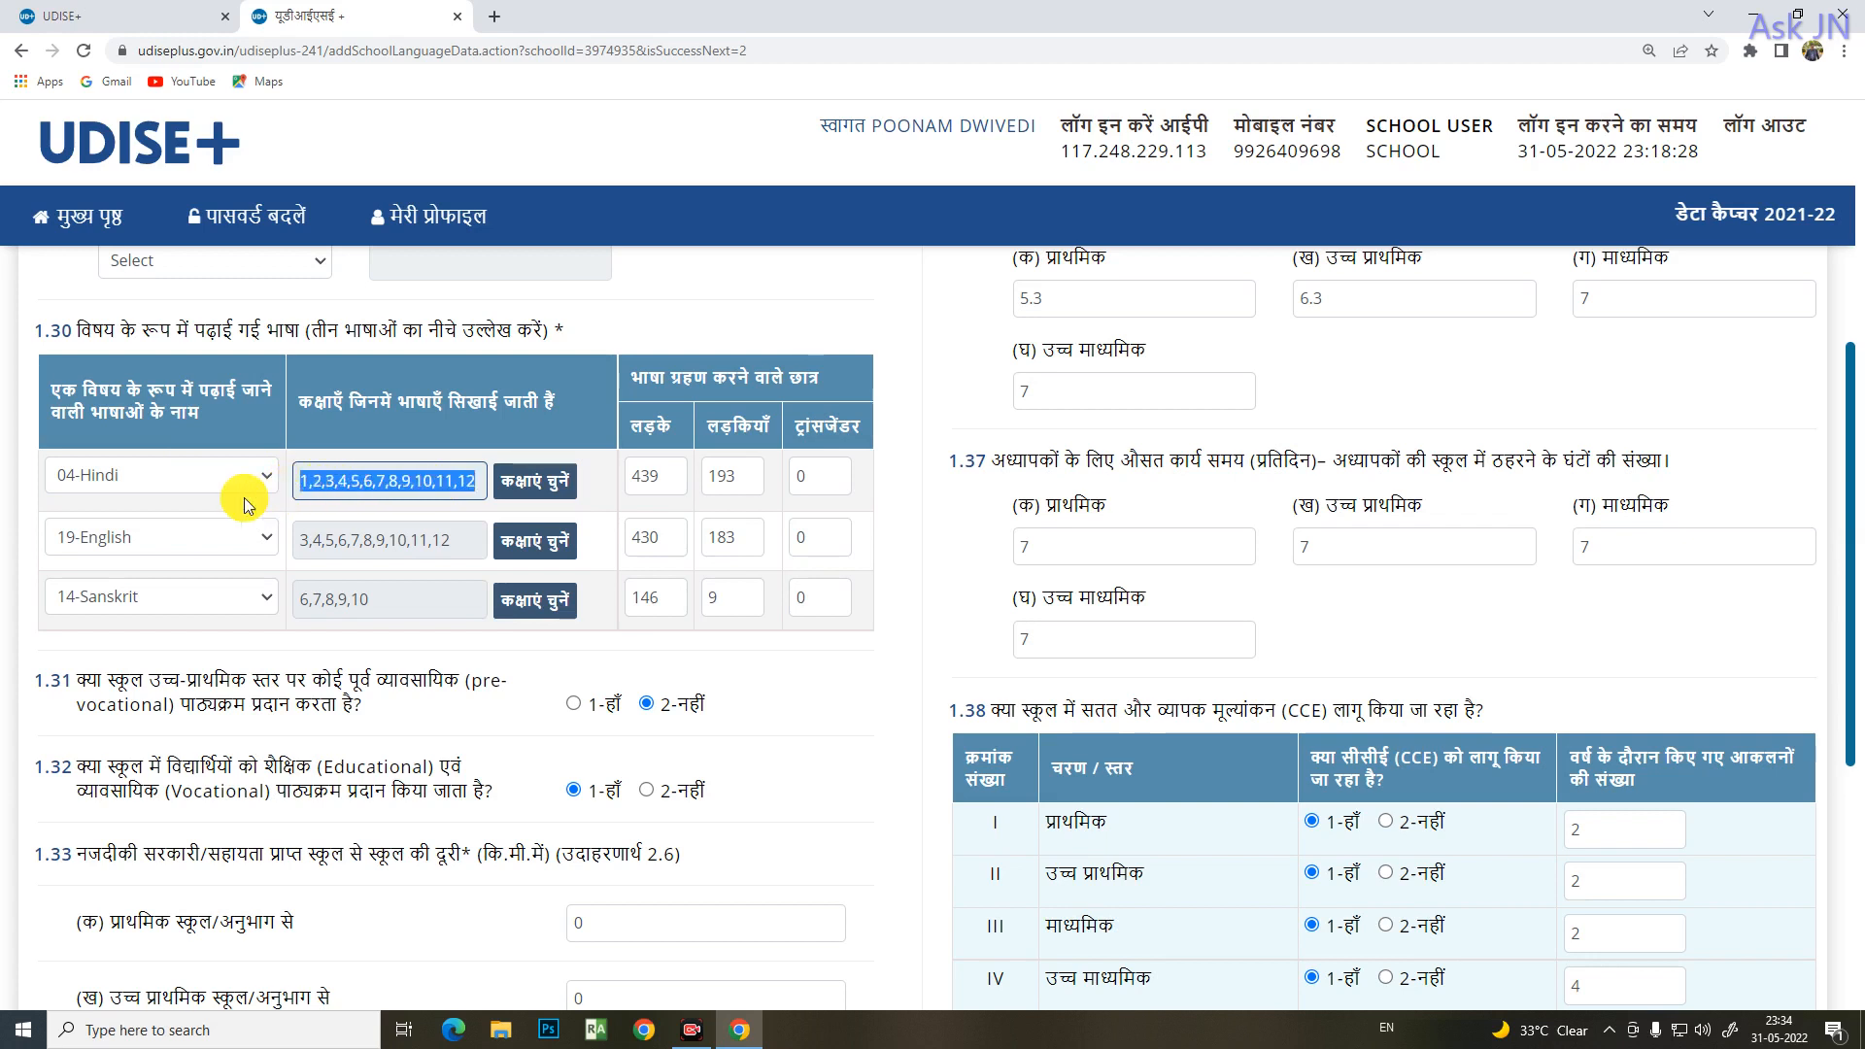
left_click(423, 486)
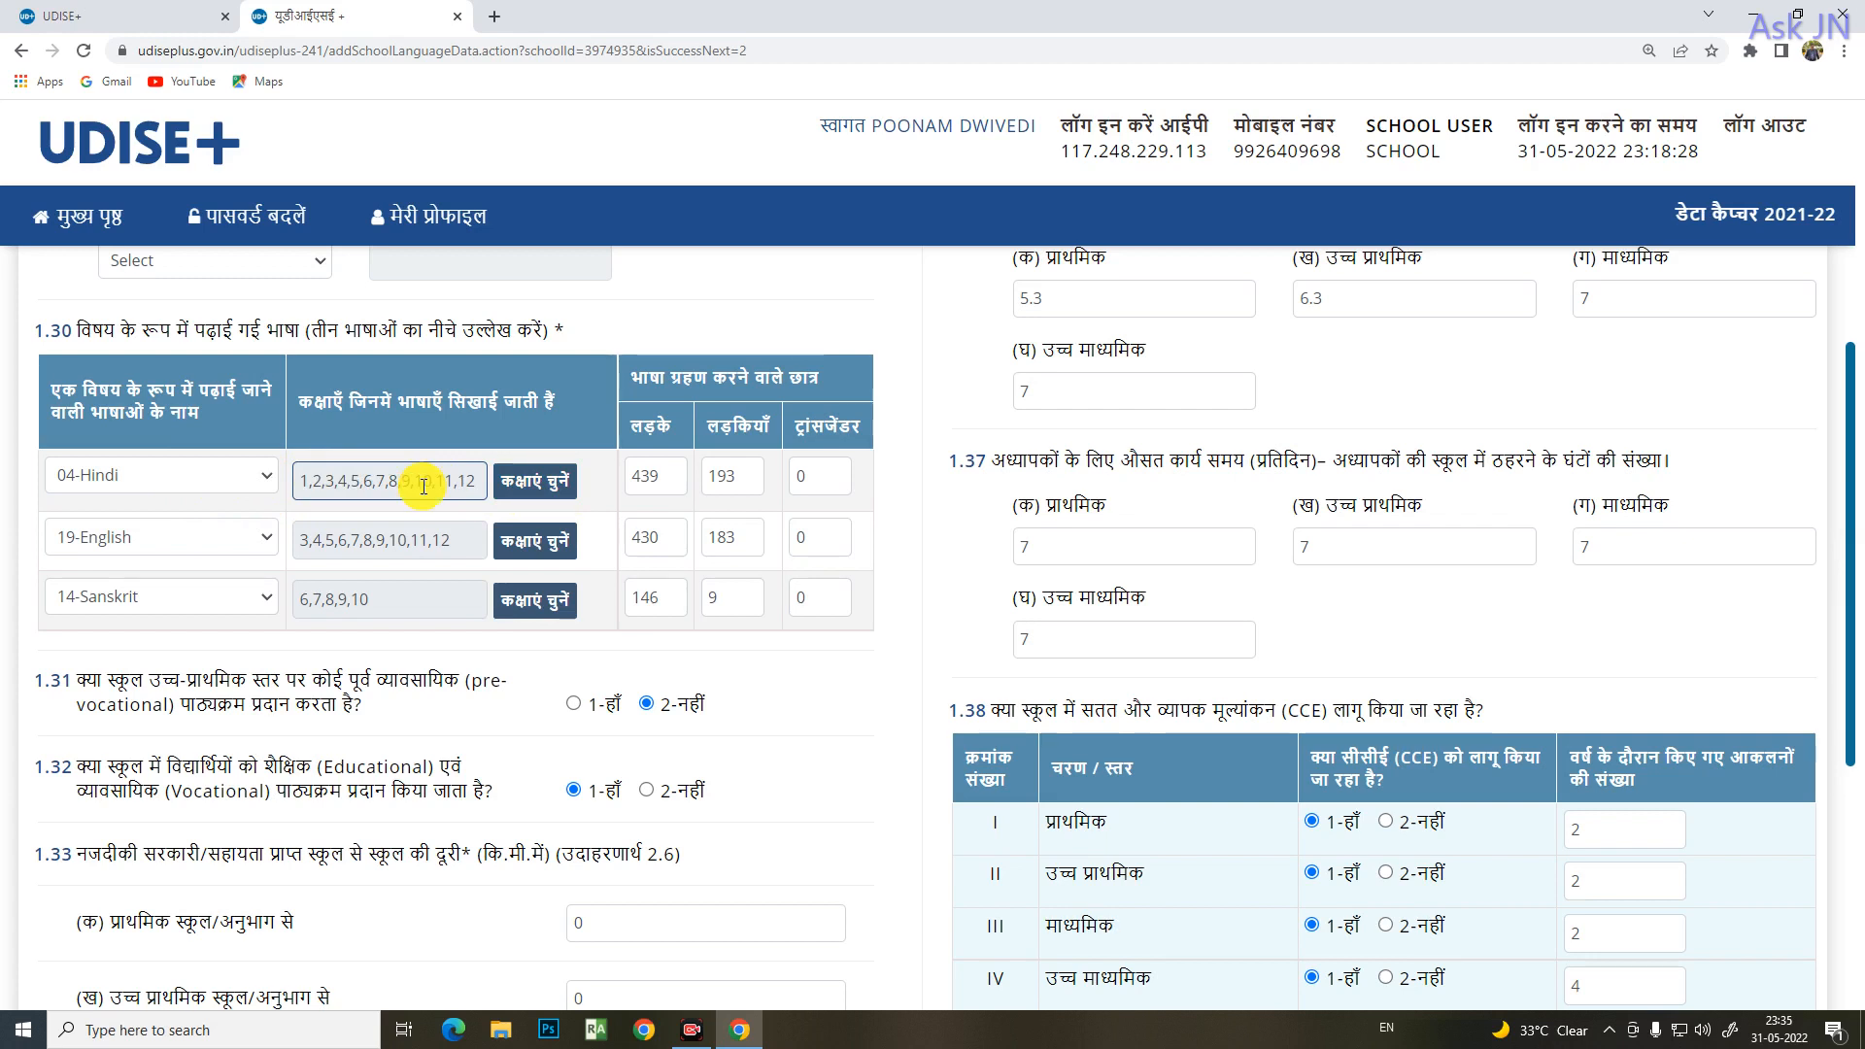
- In the class selection for 04-Hindi, clear class 1, re-tick it and confirm the selection
left_click(536, 482)
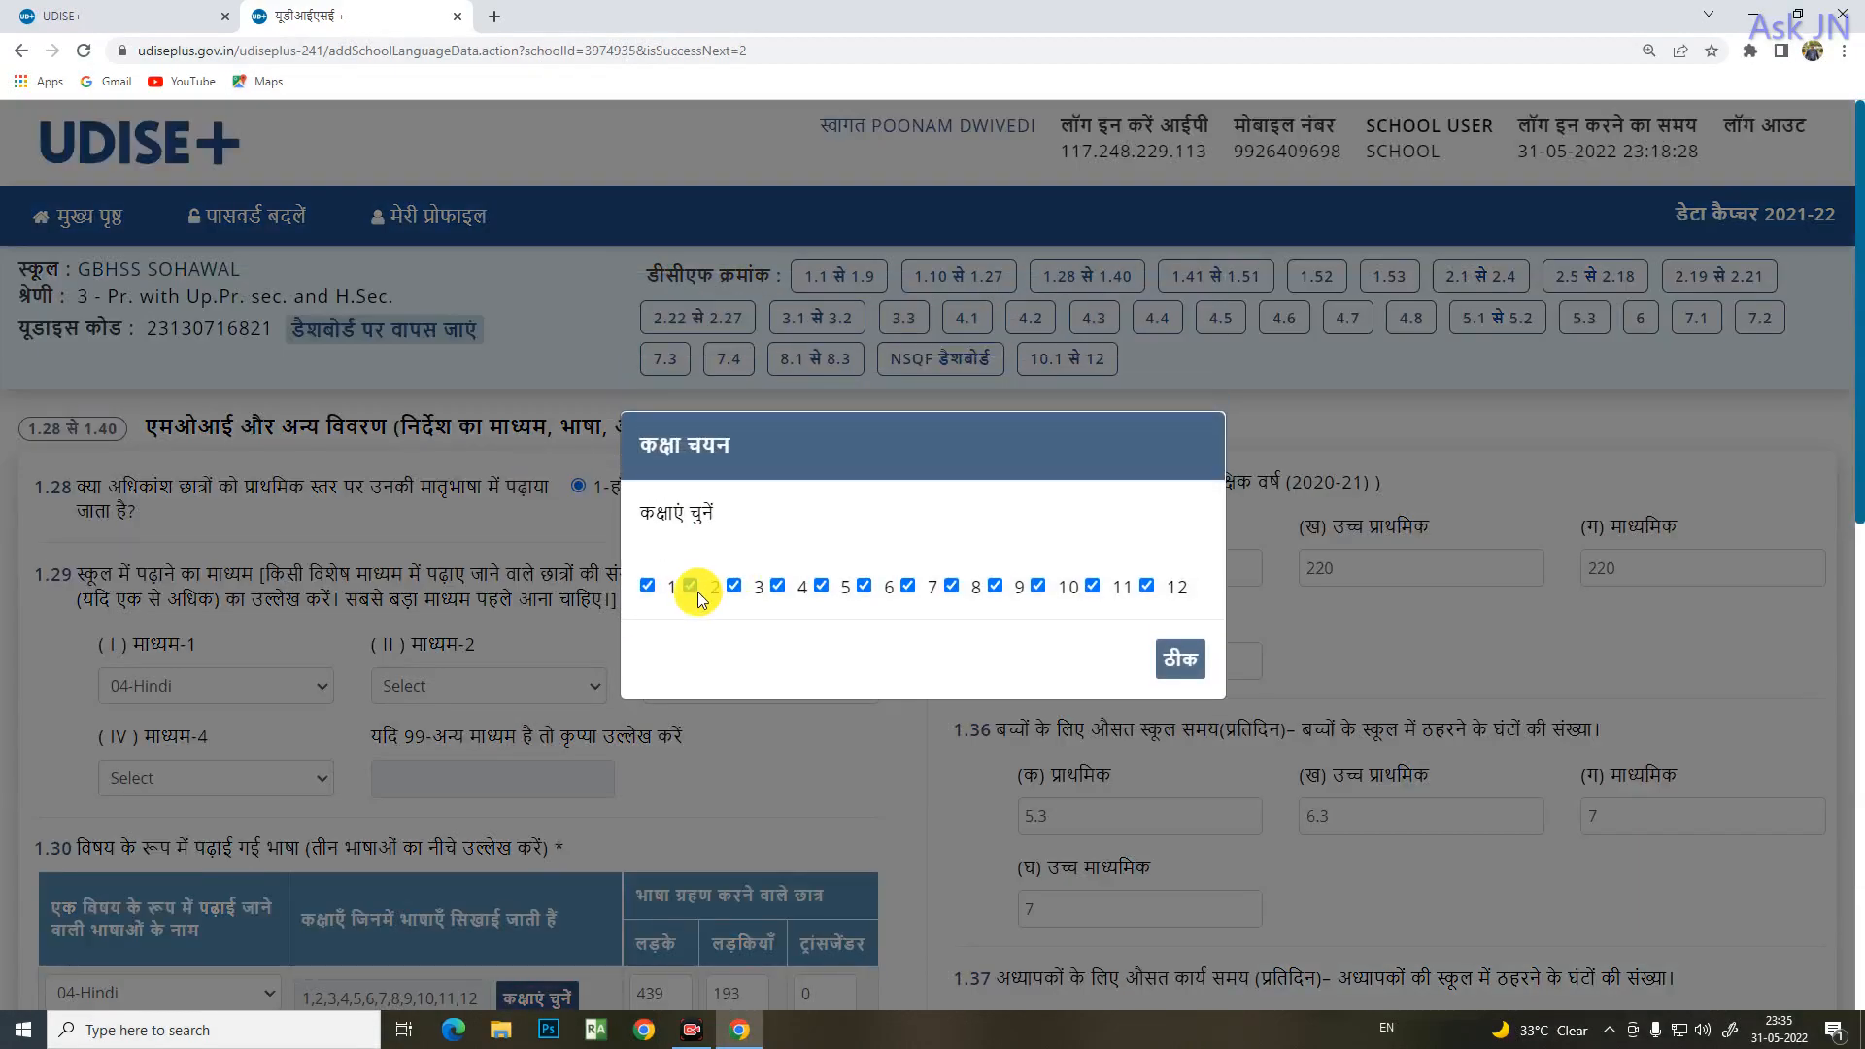
left_click(648, 587)
left_click(648, 586)
left_click(1169, 661)
scroll(1132, 719, "down", 5)
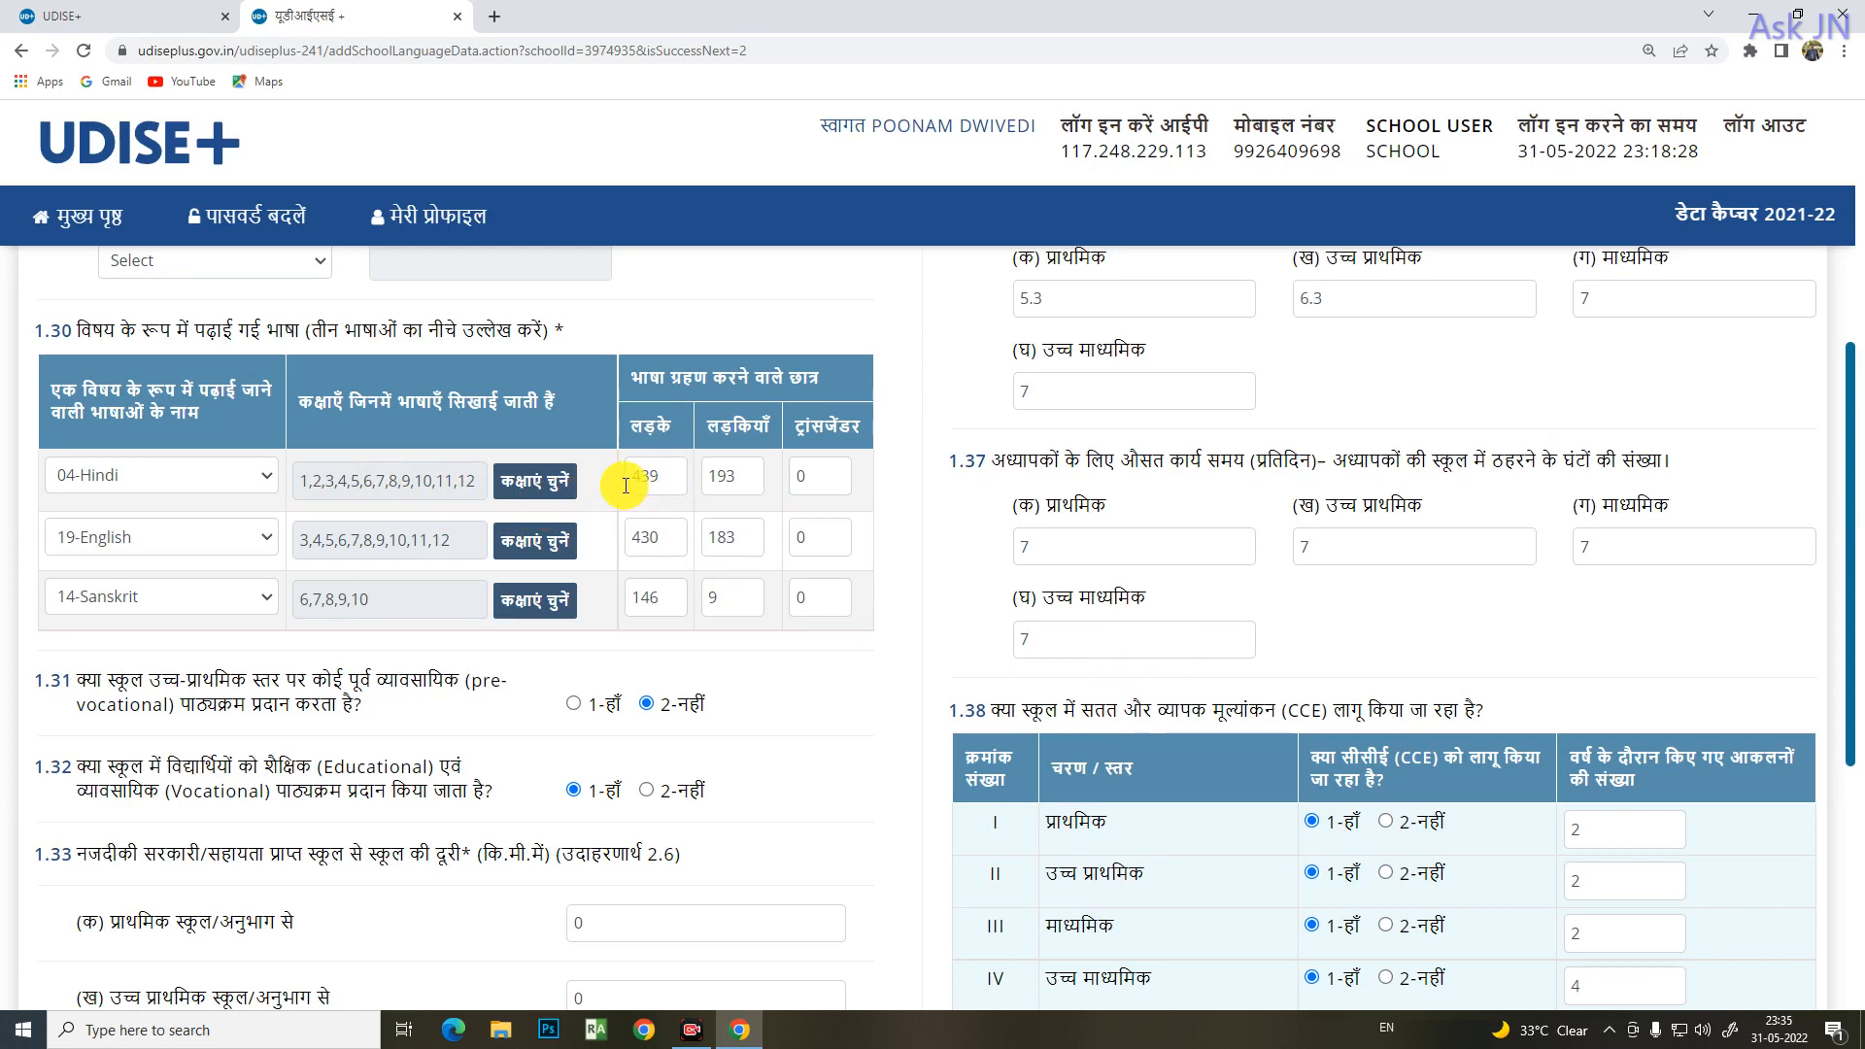
- Check the boys' and girls' count fields for 04-Hindi in item 1.30 against its classes
double_click(669, 486)
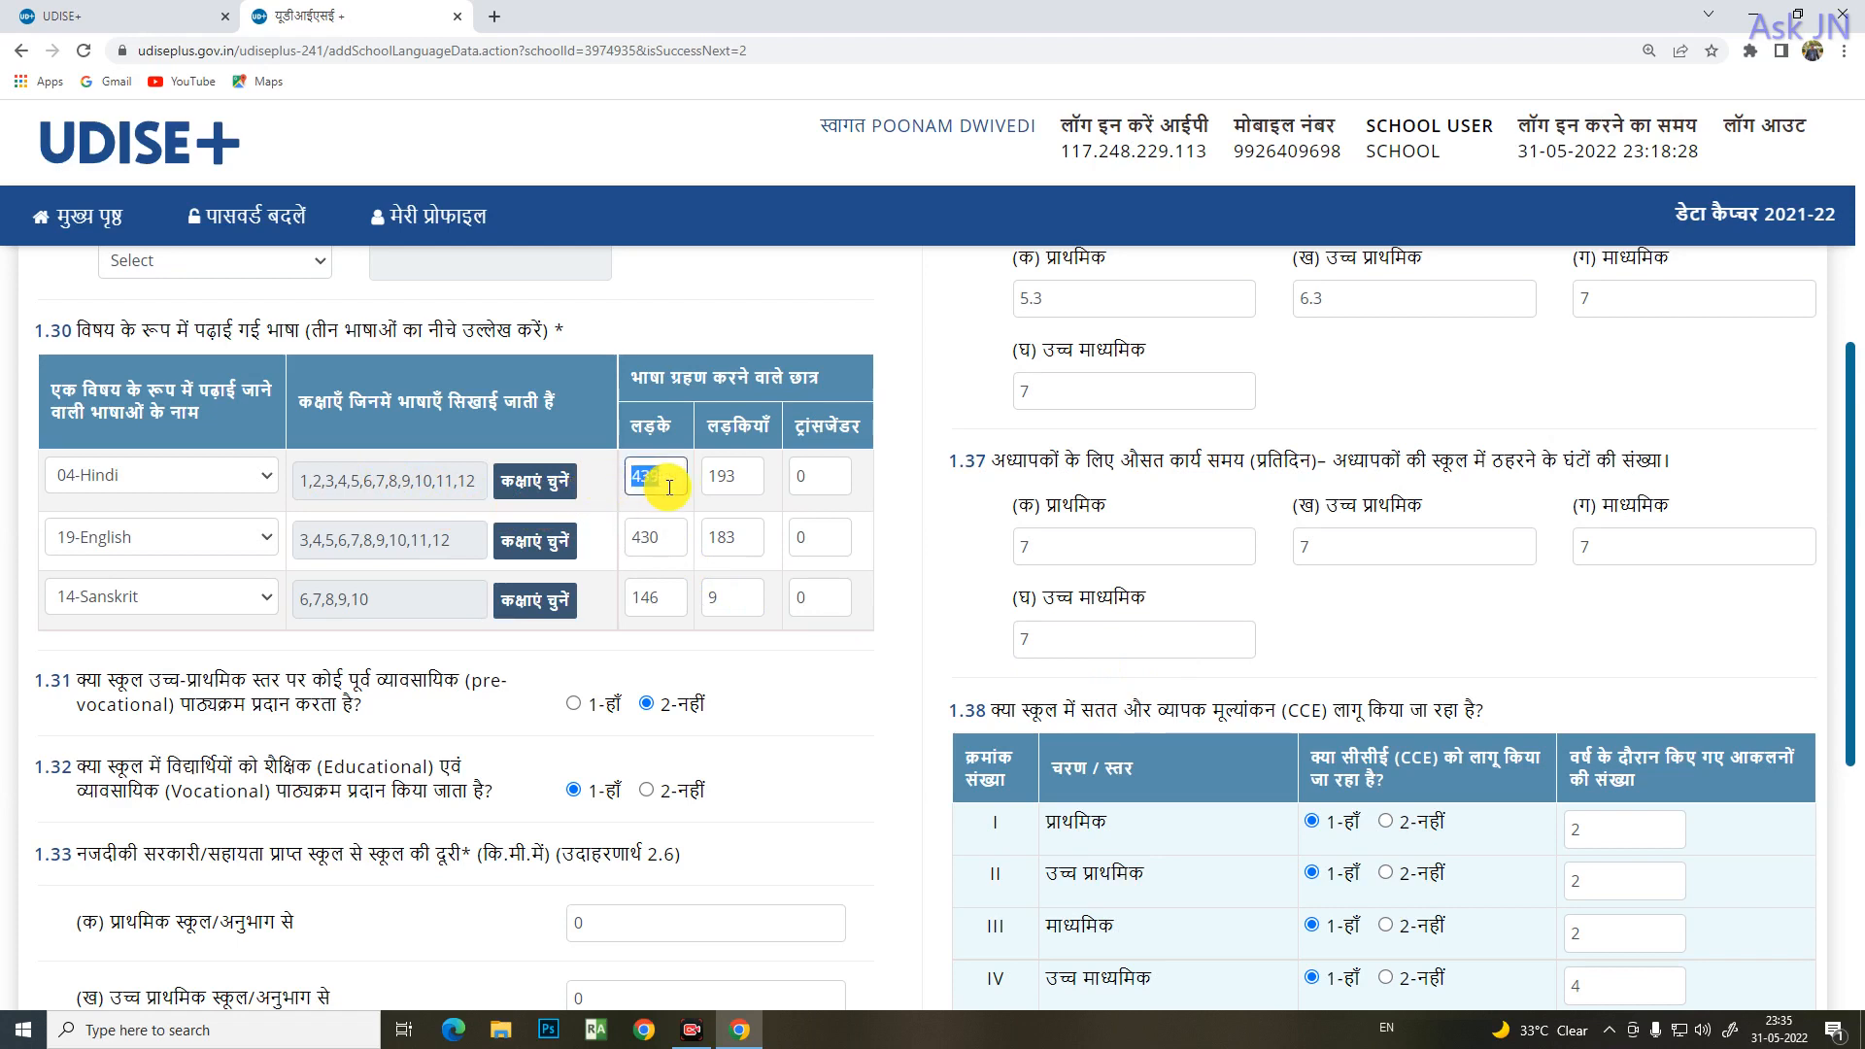
left_click(321, 483)
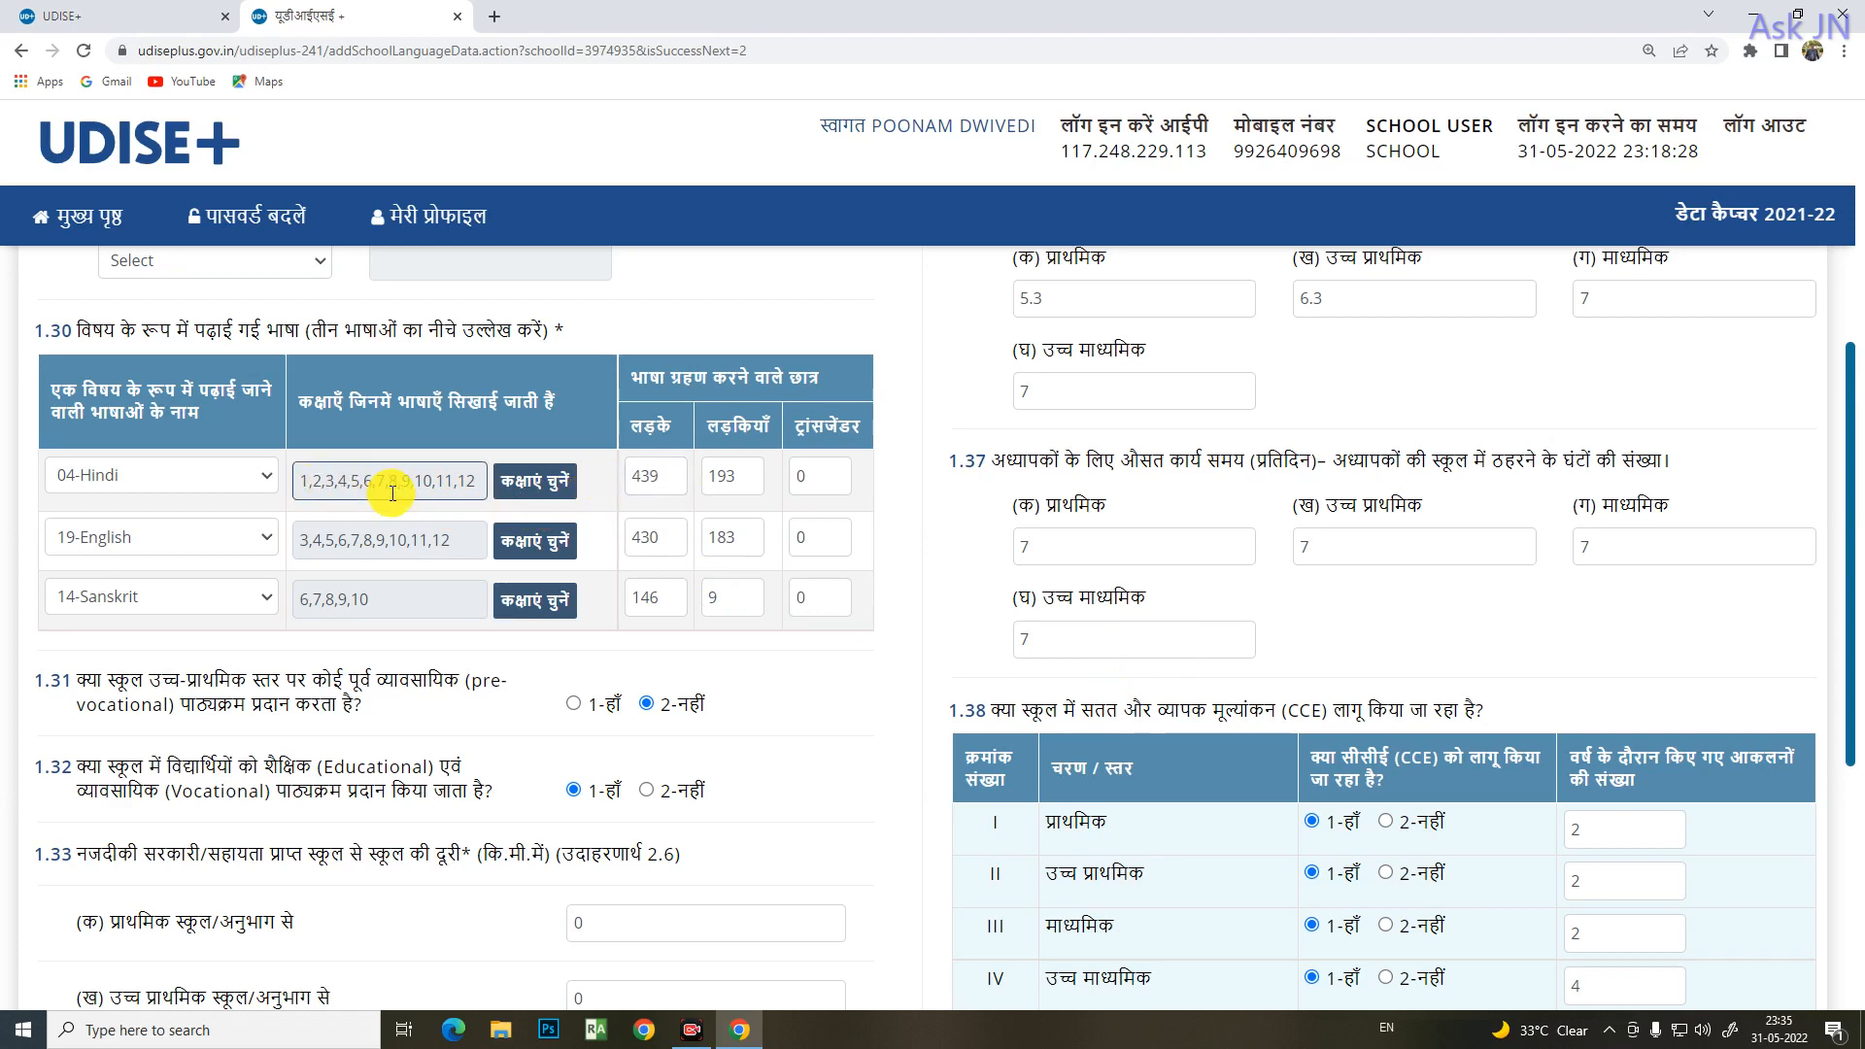
left_click(654, 476)
left_click(743, 476)
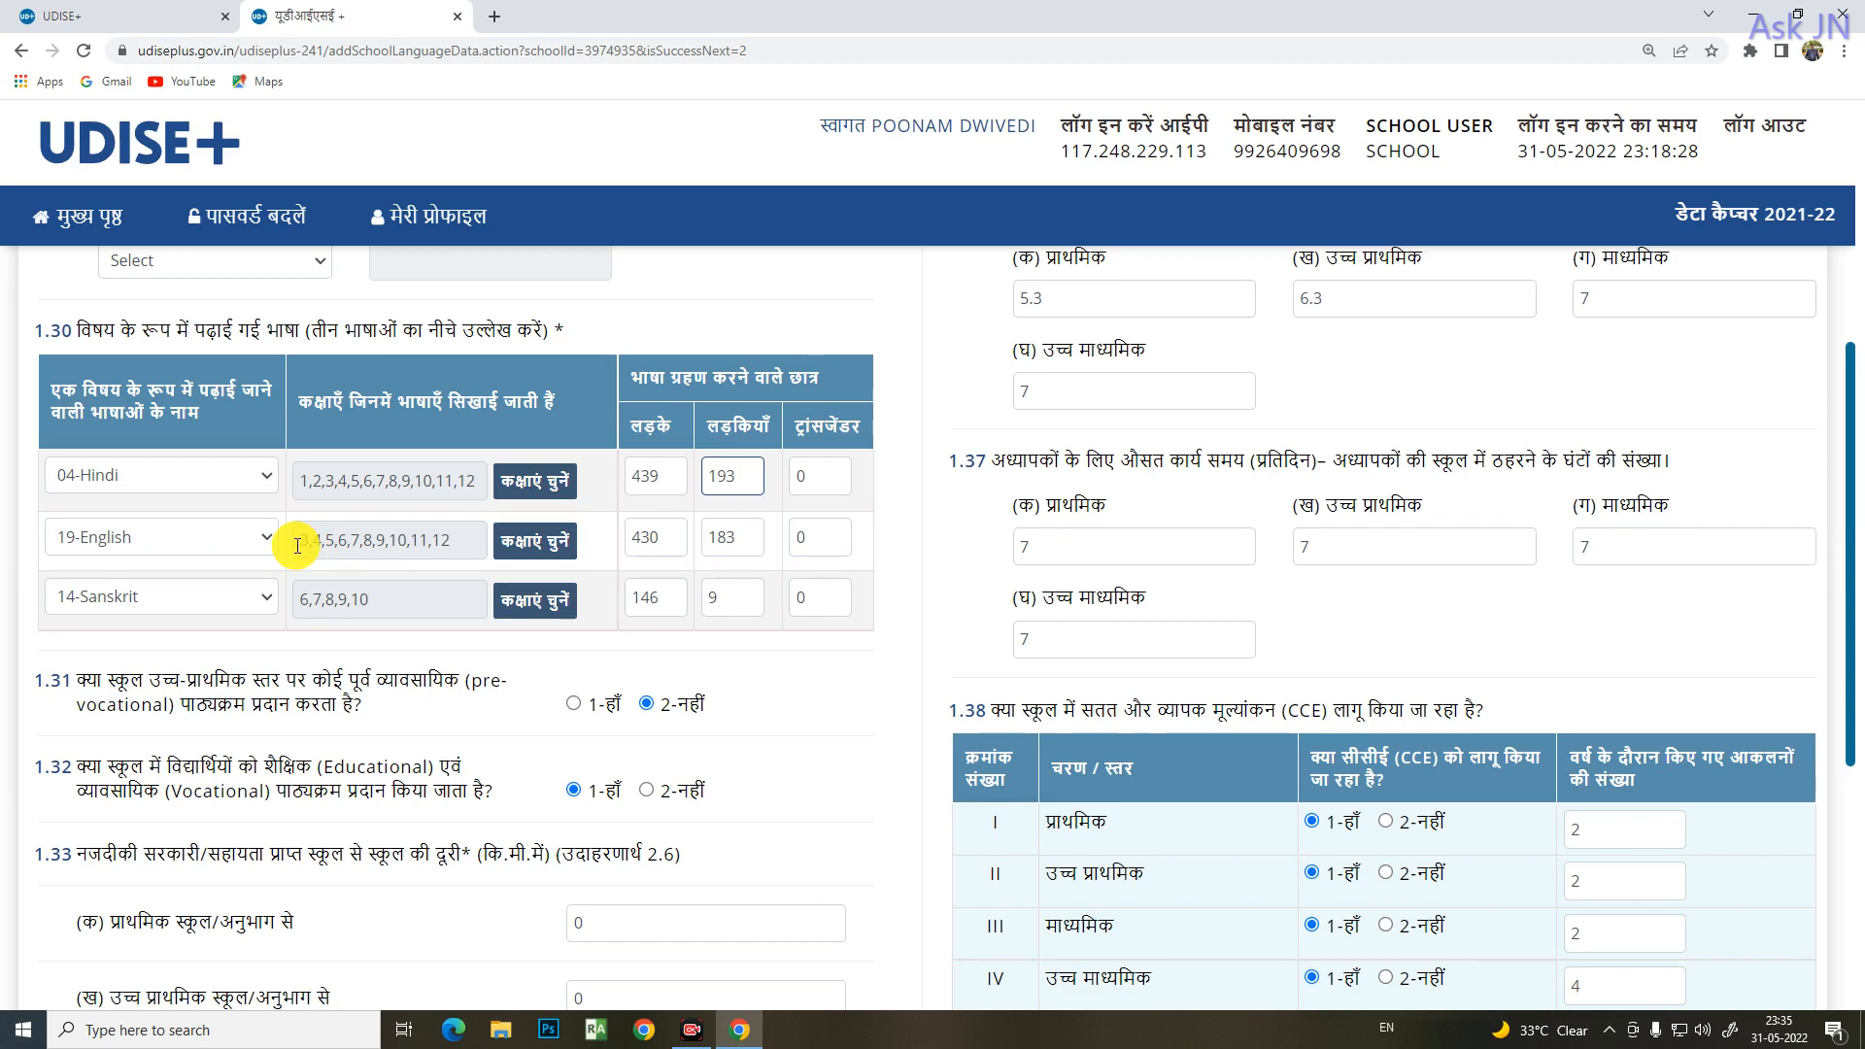
- Highlight the classes for 19-English in item 1.30, view their class selection and confirm it without edits
left_click_drag(297, 545, 456, 550)
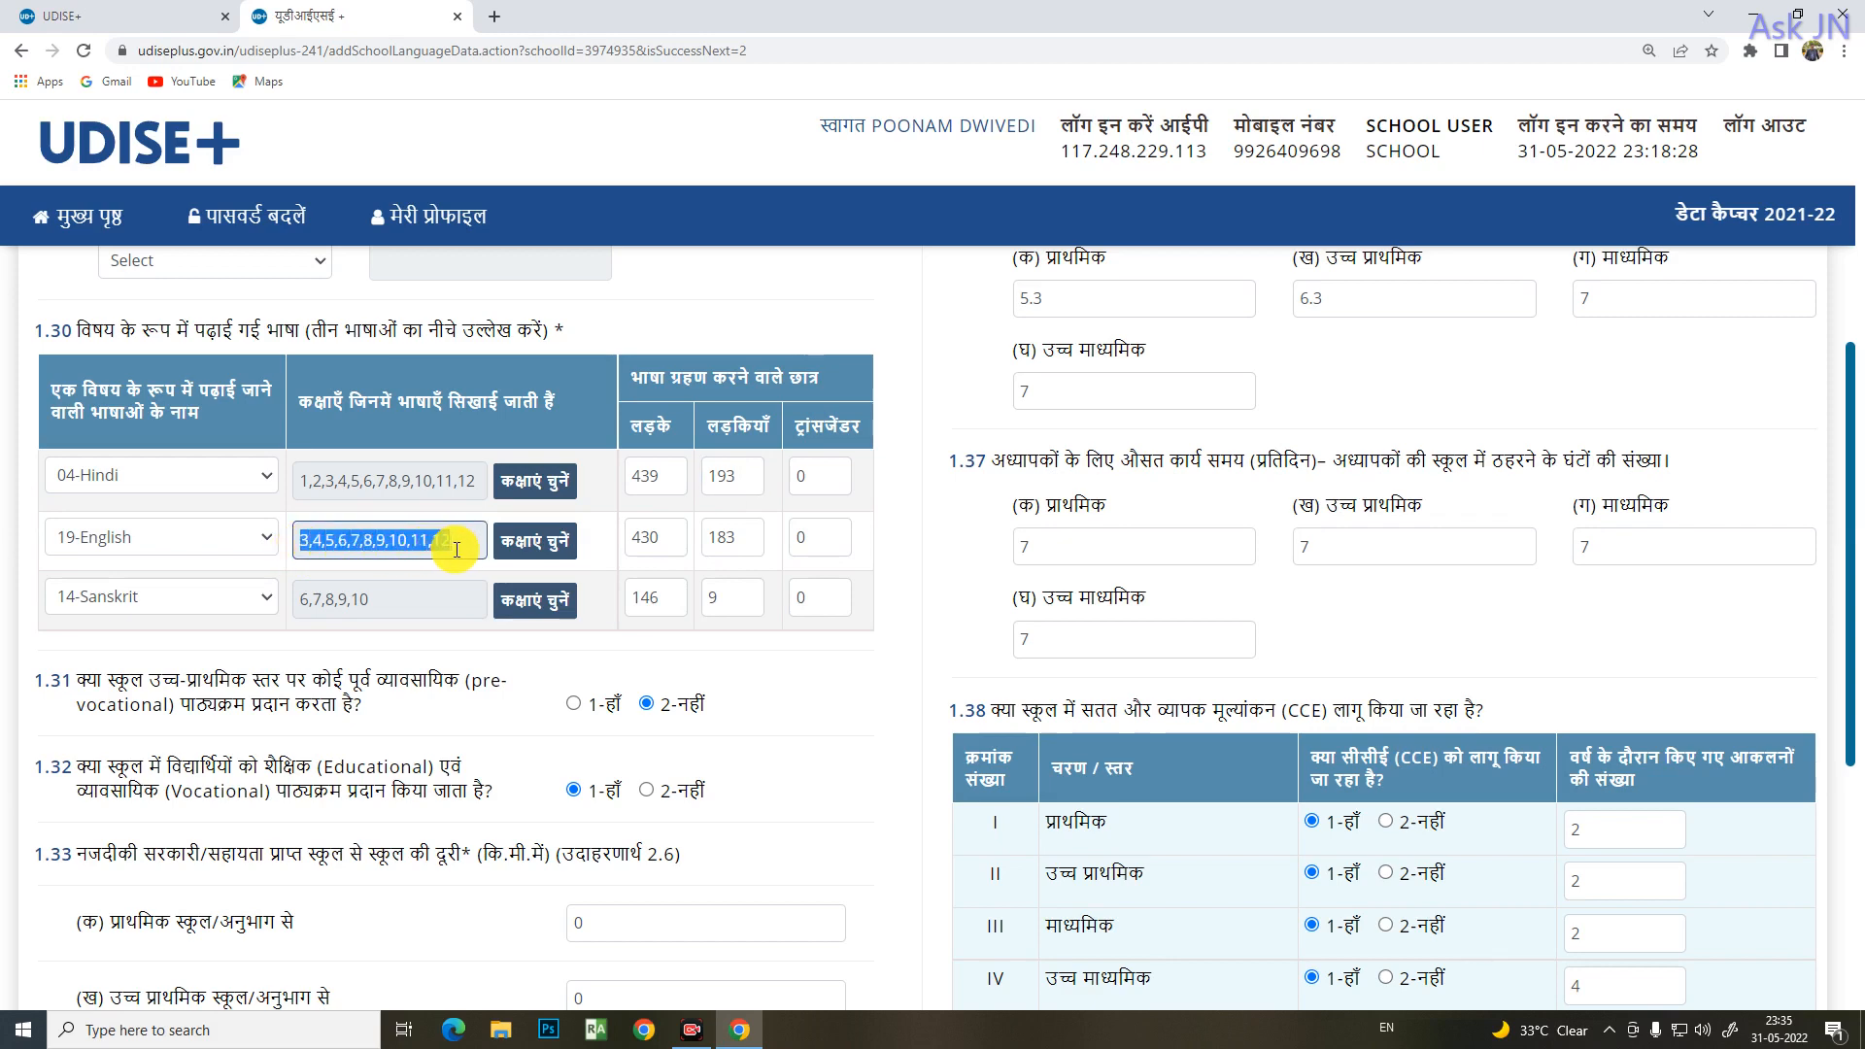
left_click(535, 541)
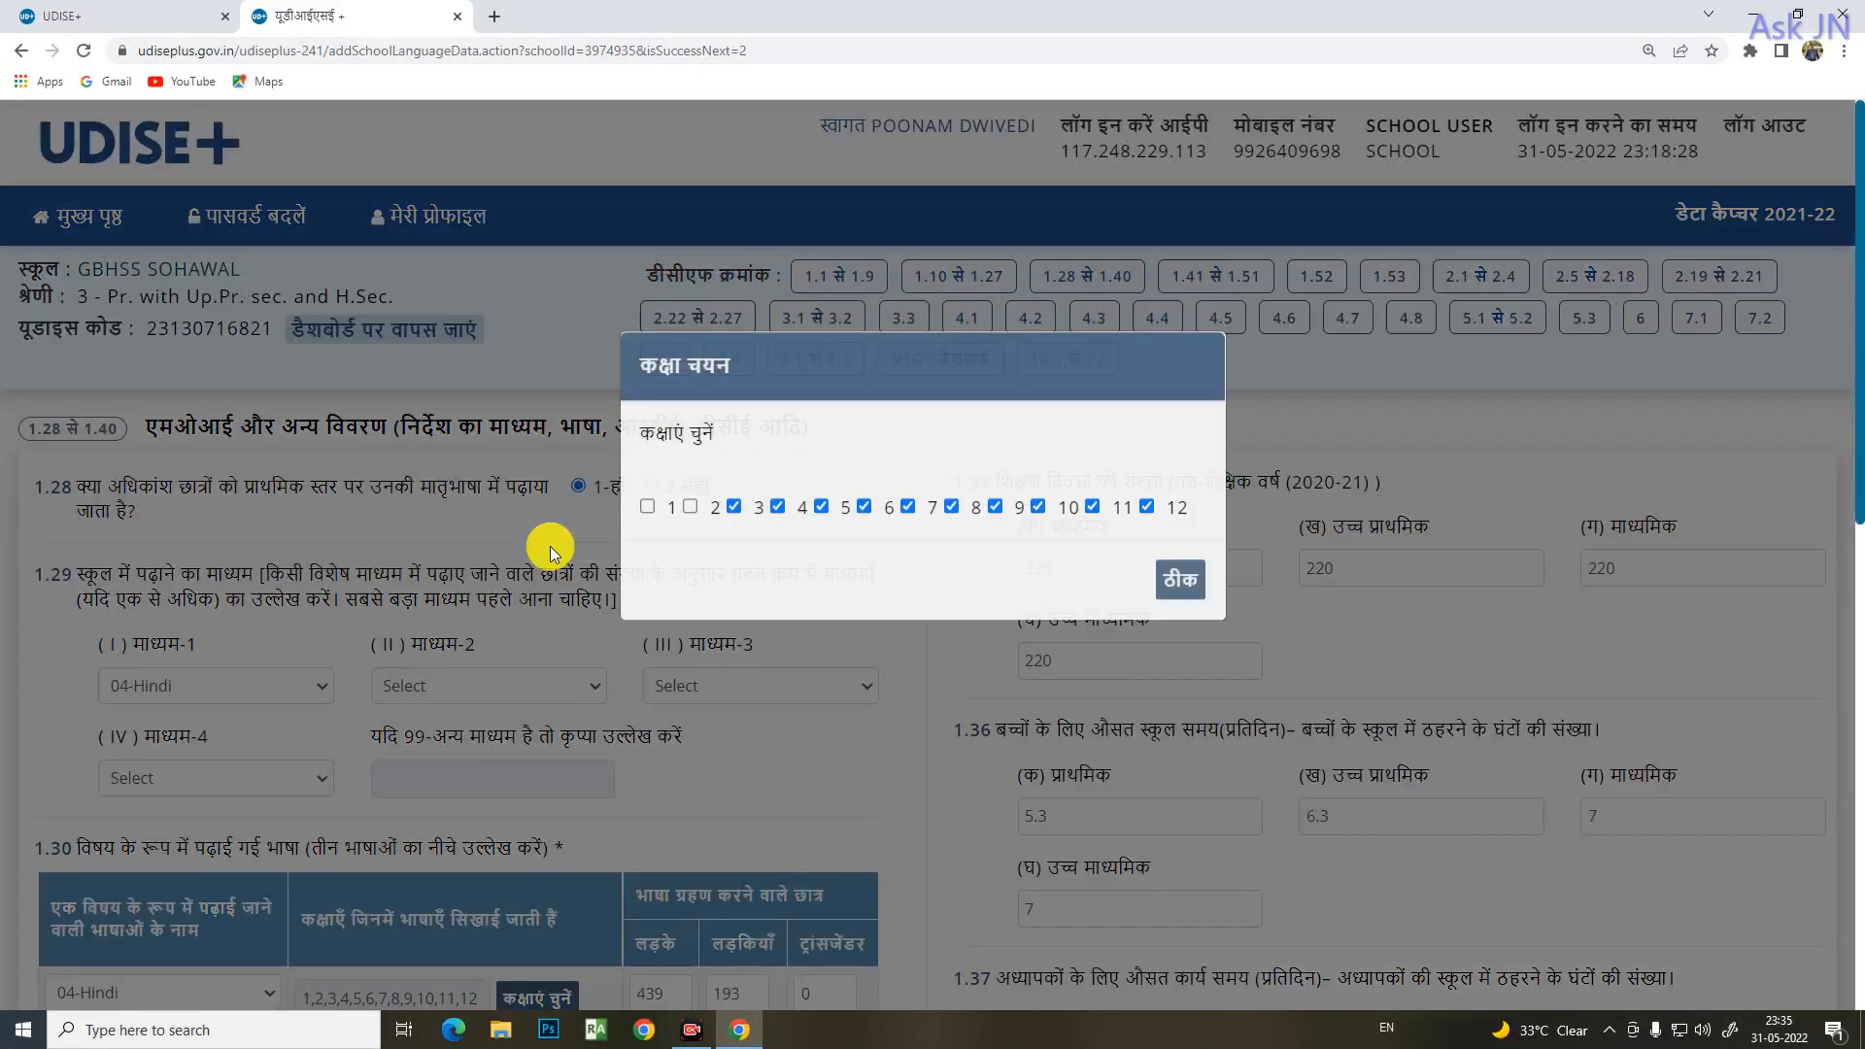
left_click(1180, 580)
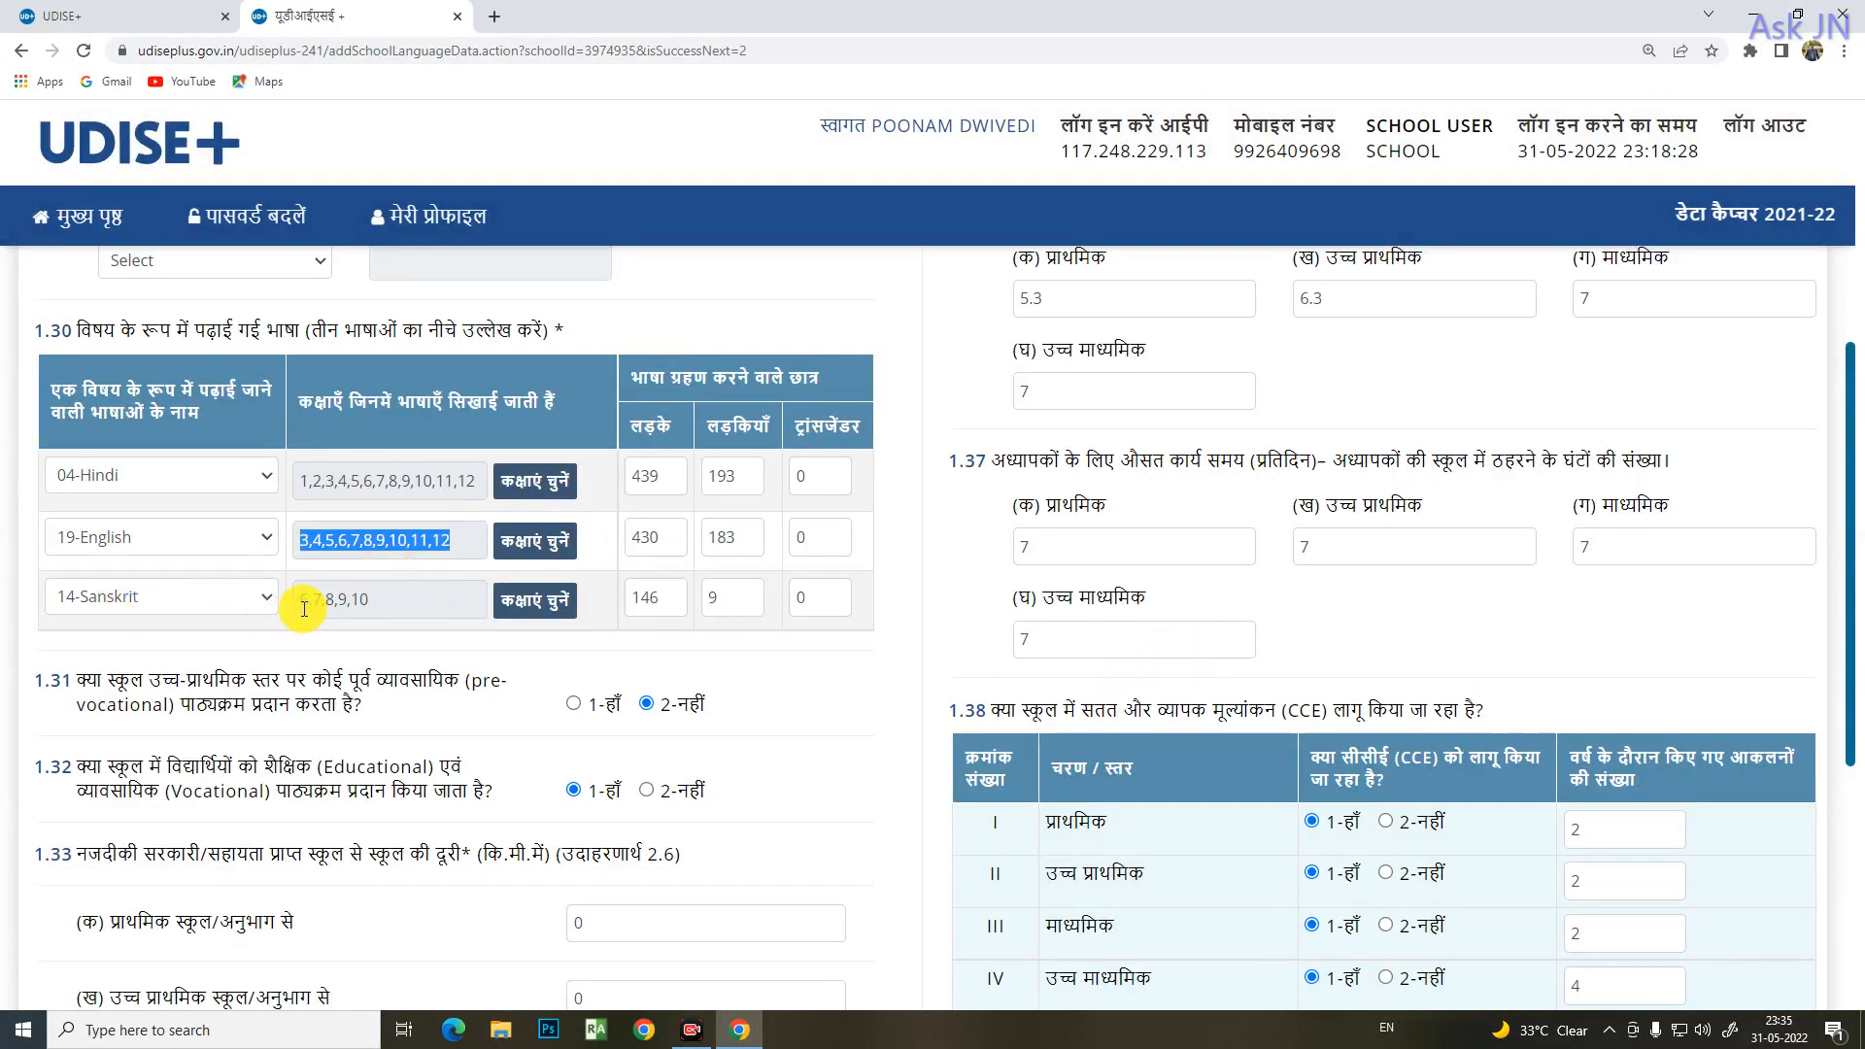
- Check the classes listed for 14-Sanskrit in item 1.30 and highlight the item 1.31 question on pre-vocational courses
left_click(420, 604)
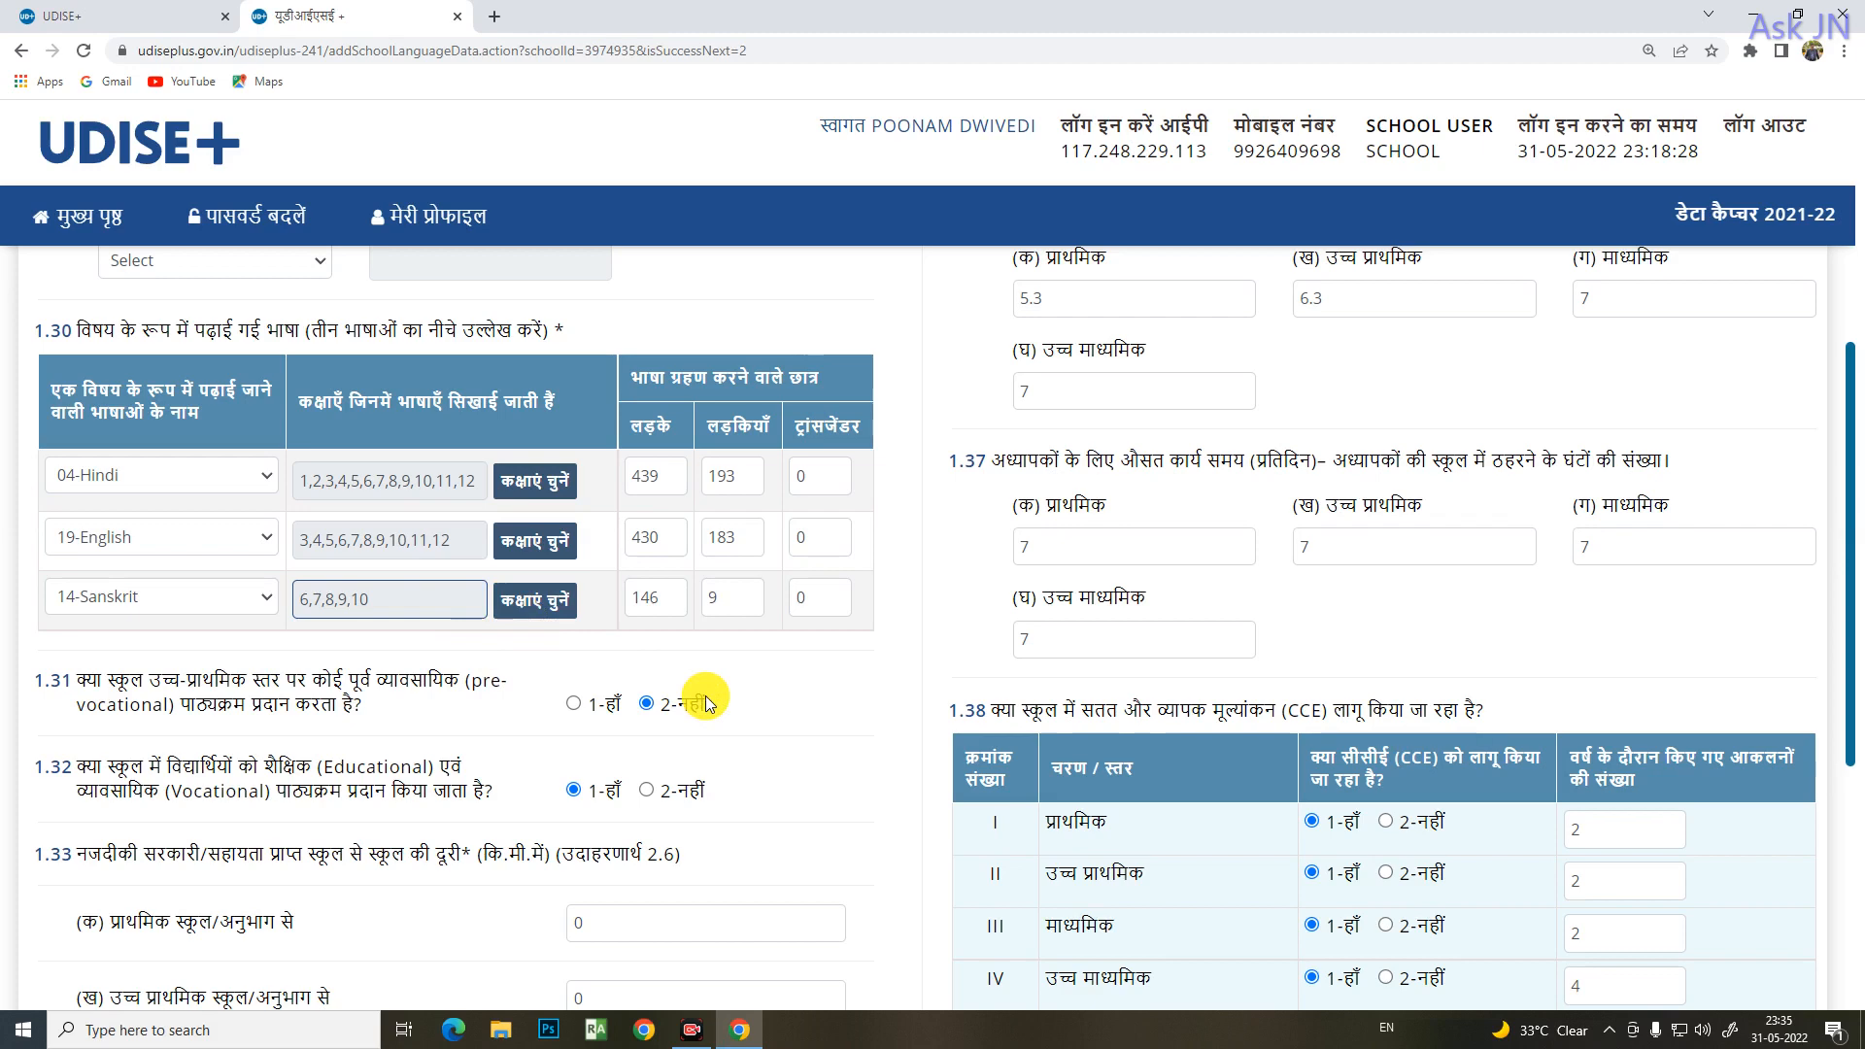
scroll(707, 701, "down", 3)
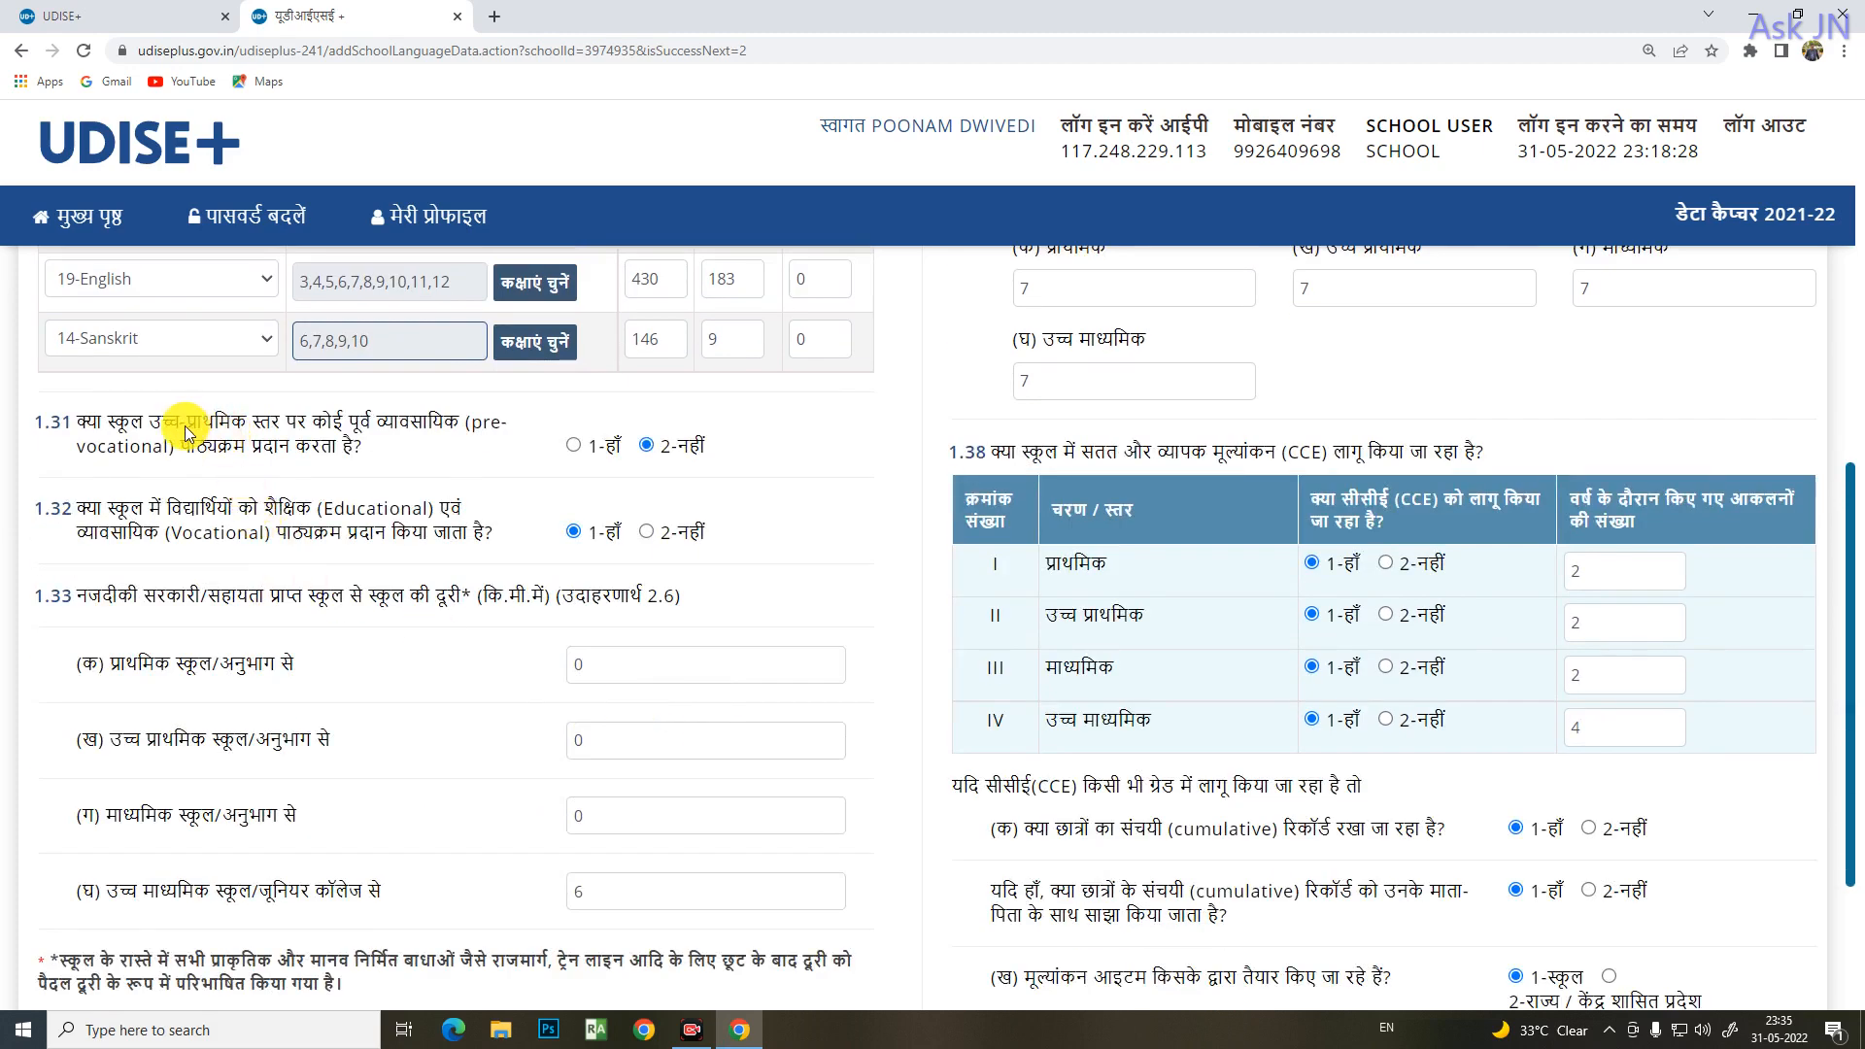
left_click(70, 420)
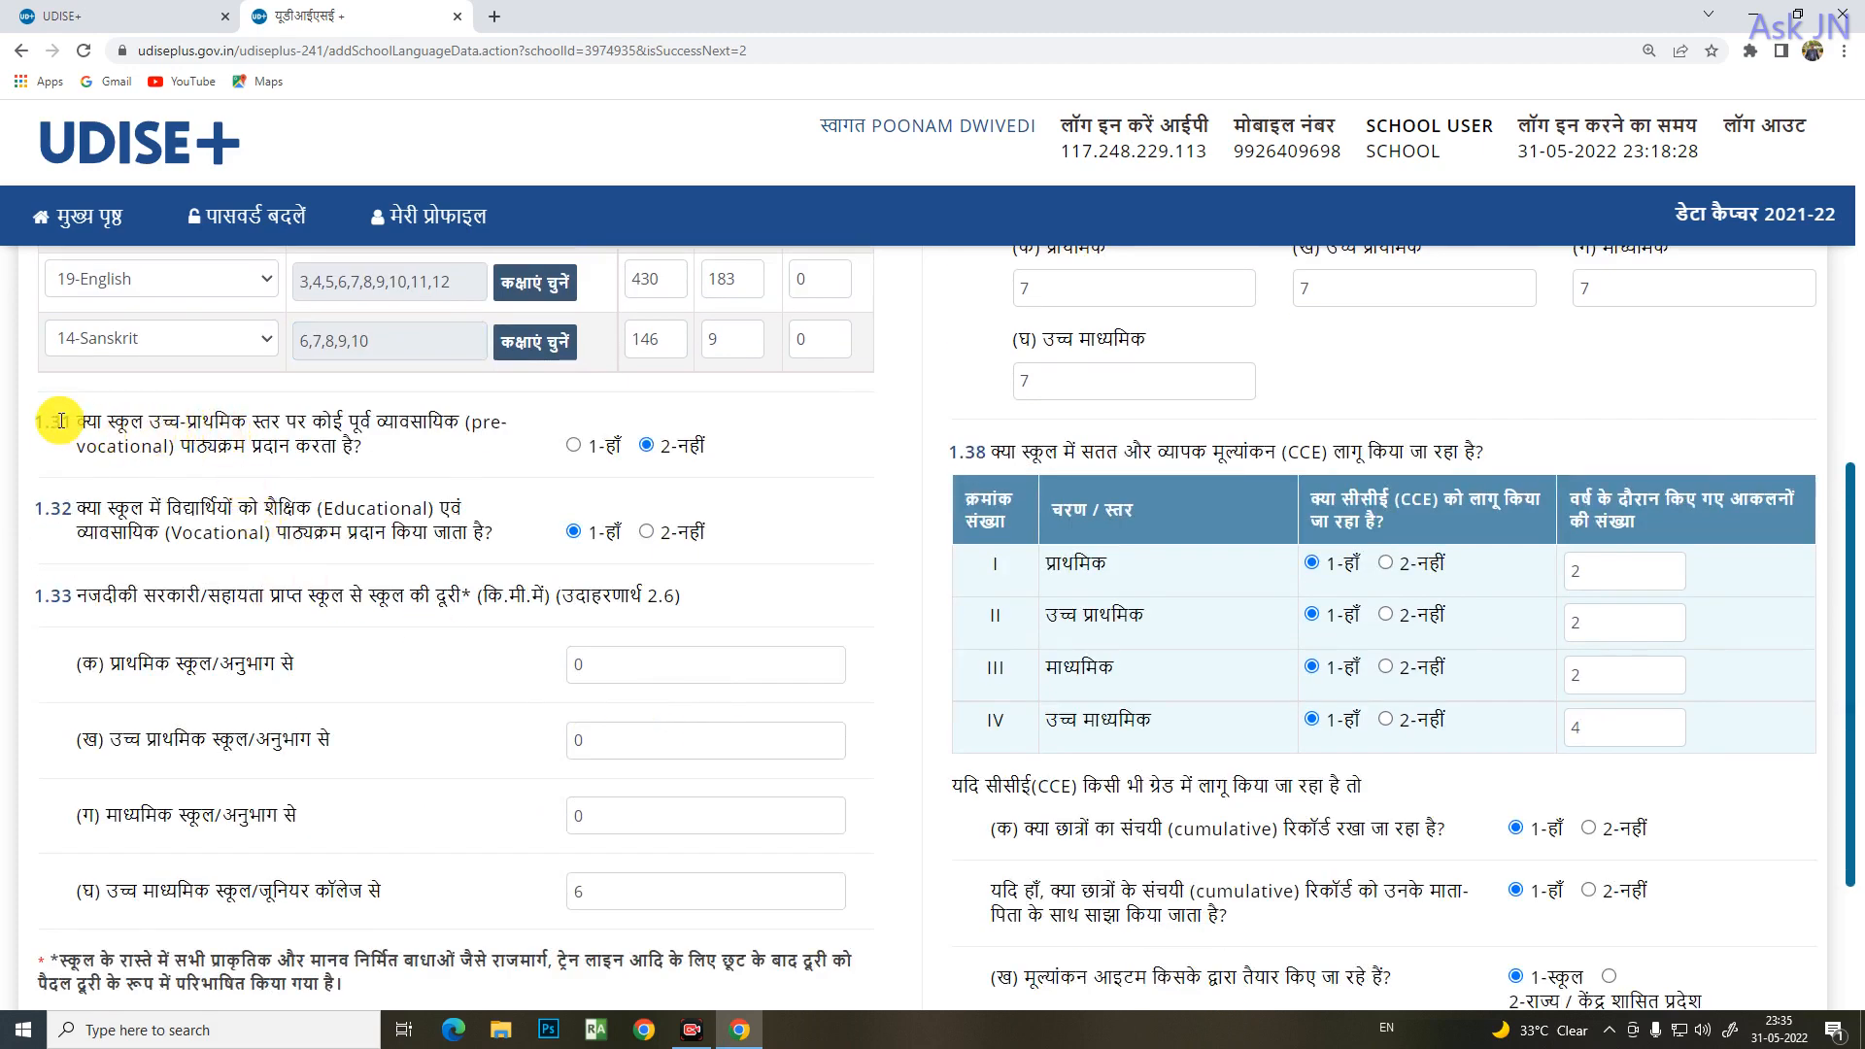
left_click_drag(107, 421, 375, 421)
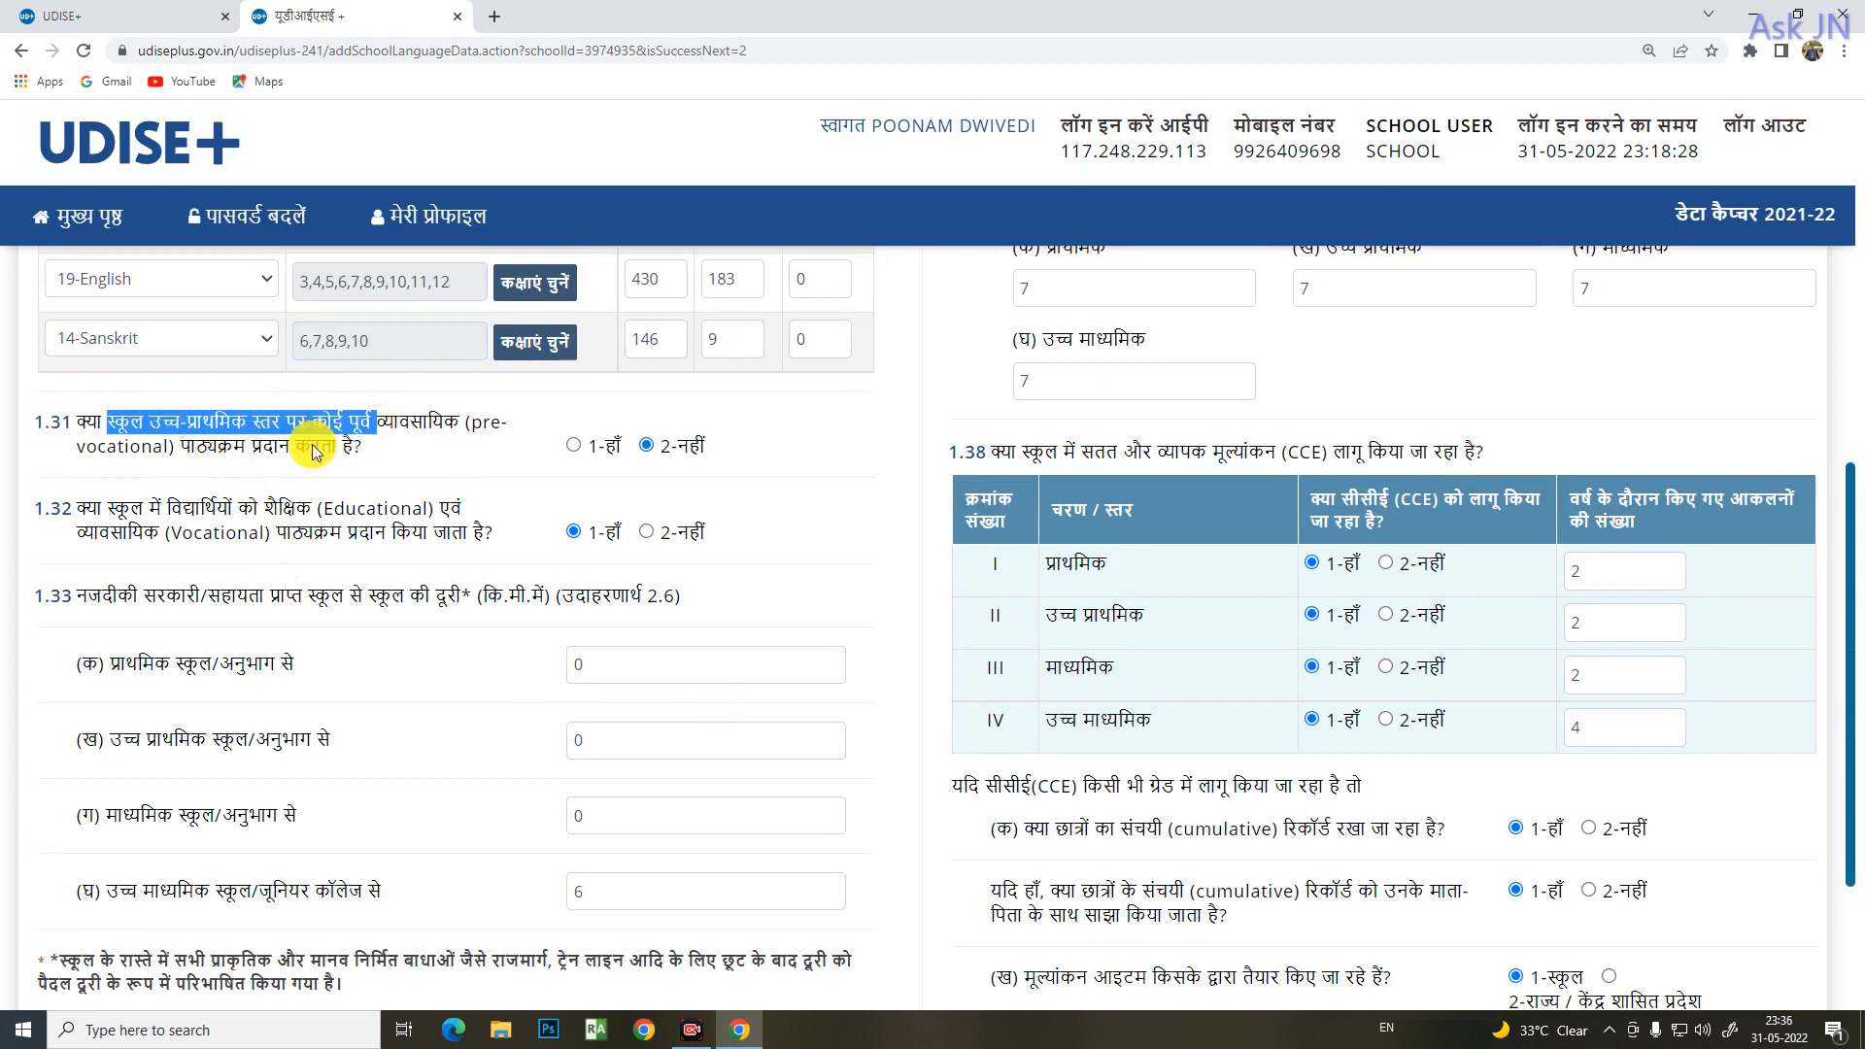
left_click(149, 451)
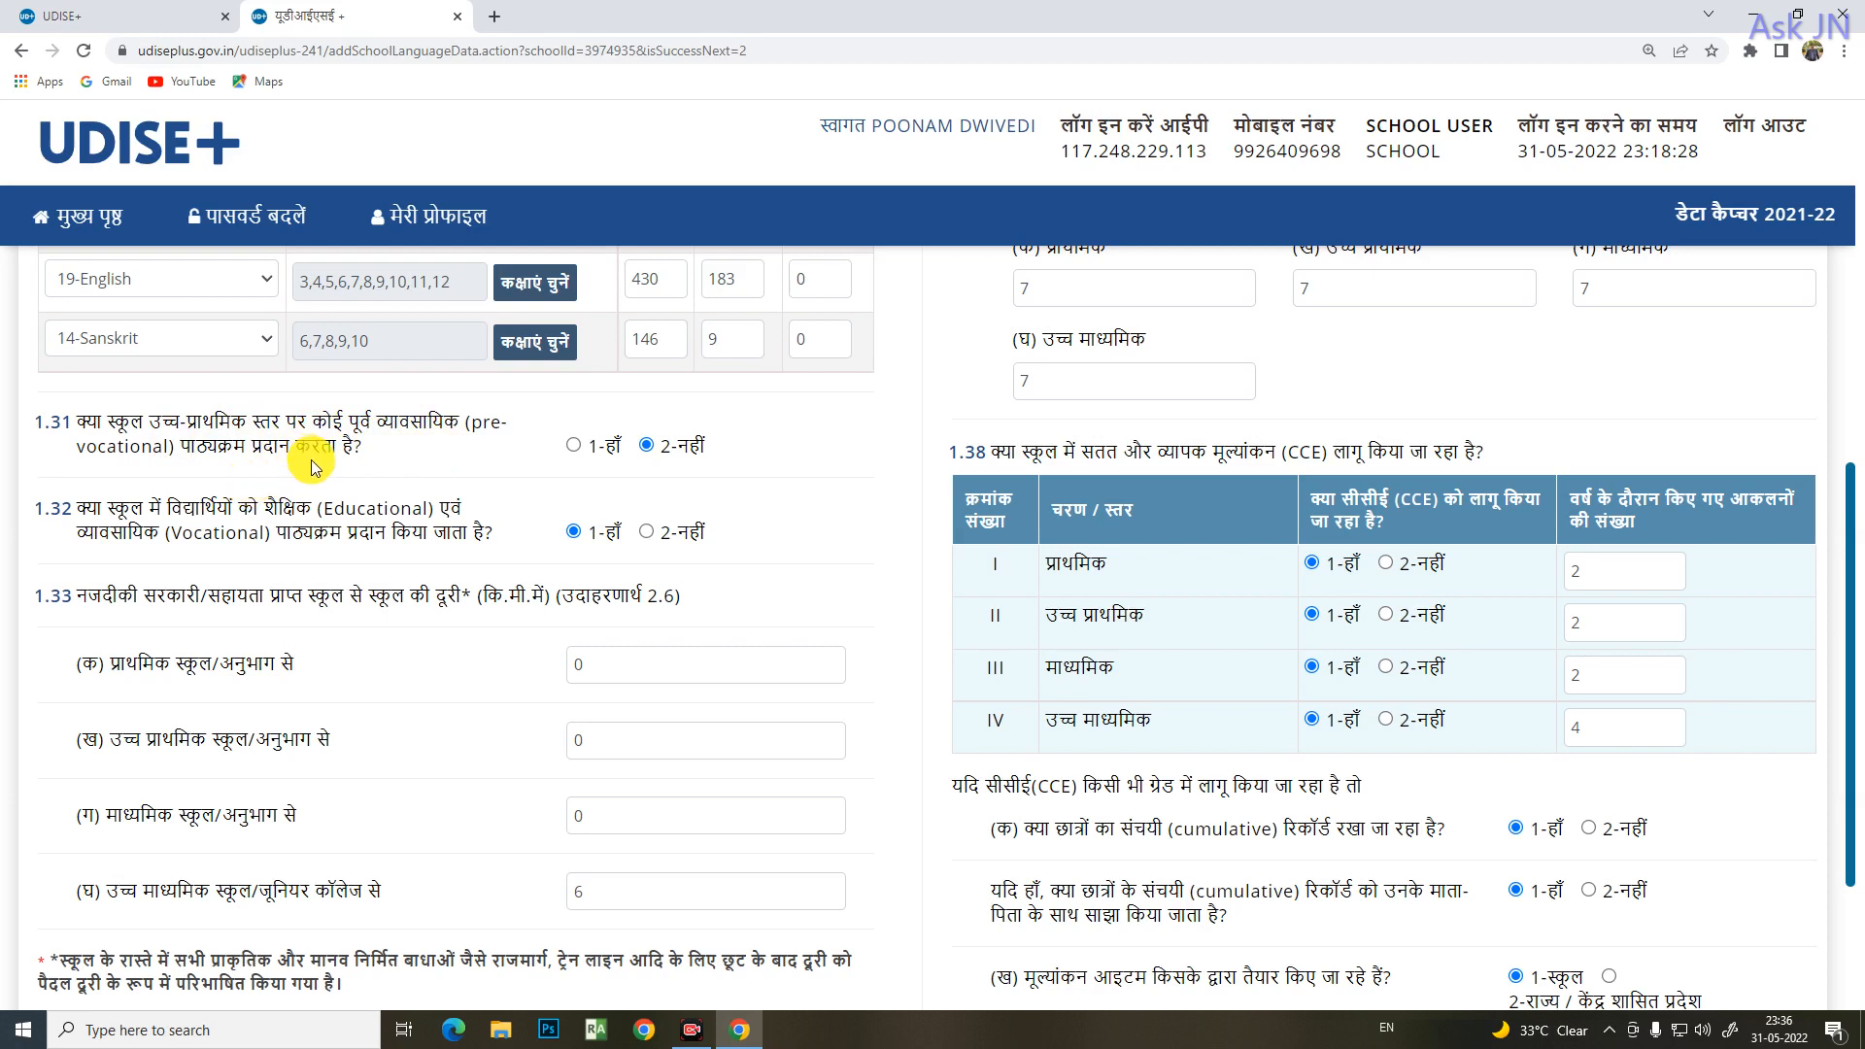
- Switch item 1.31 to 1-हाँ and back to 2-नहीं, and item 1.32 to 2-नहीं and back to 1-हाँ
left_click(573, 445)
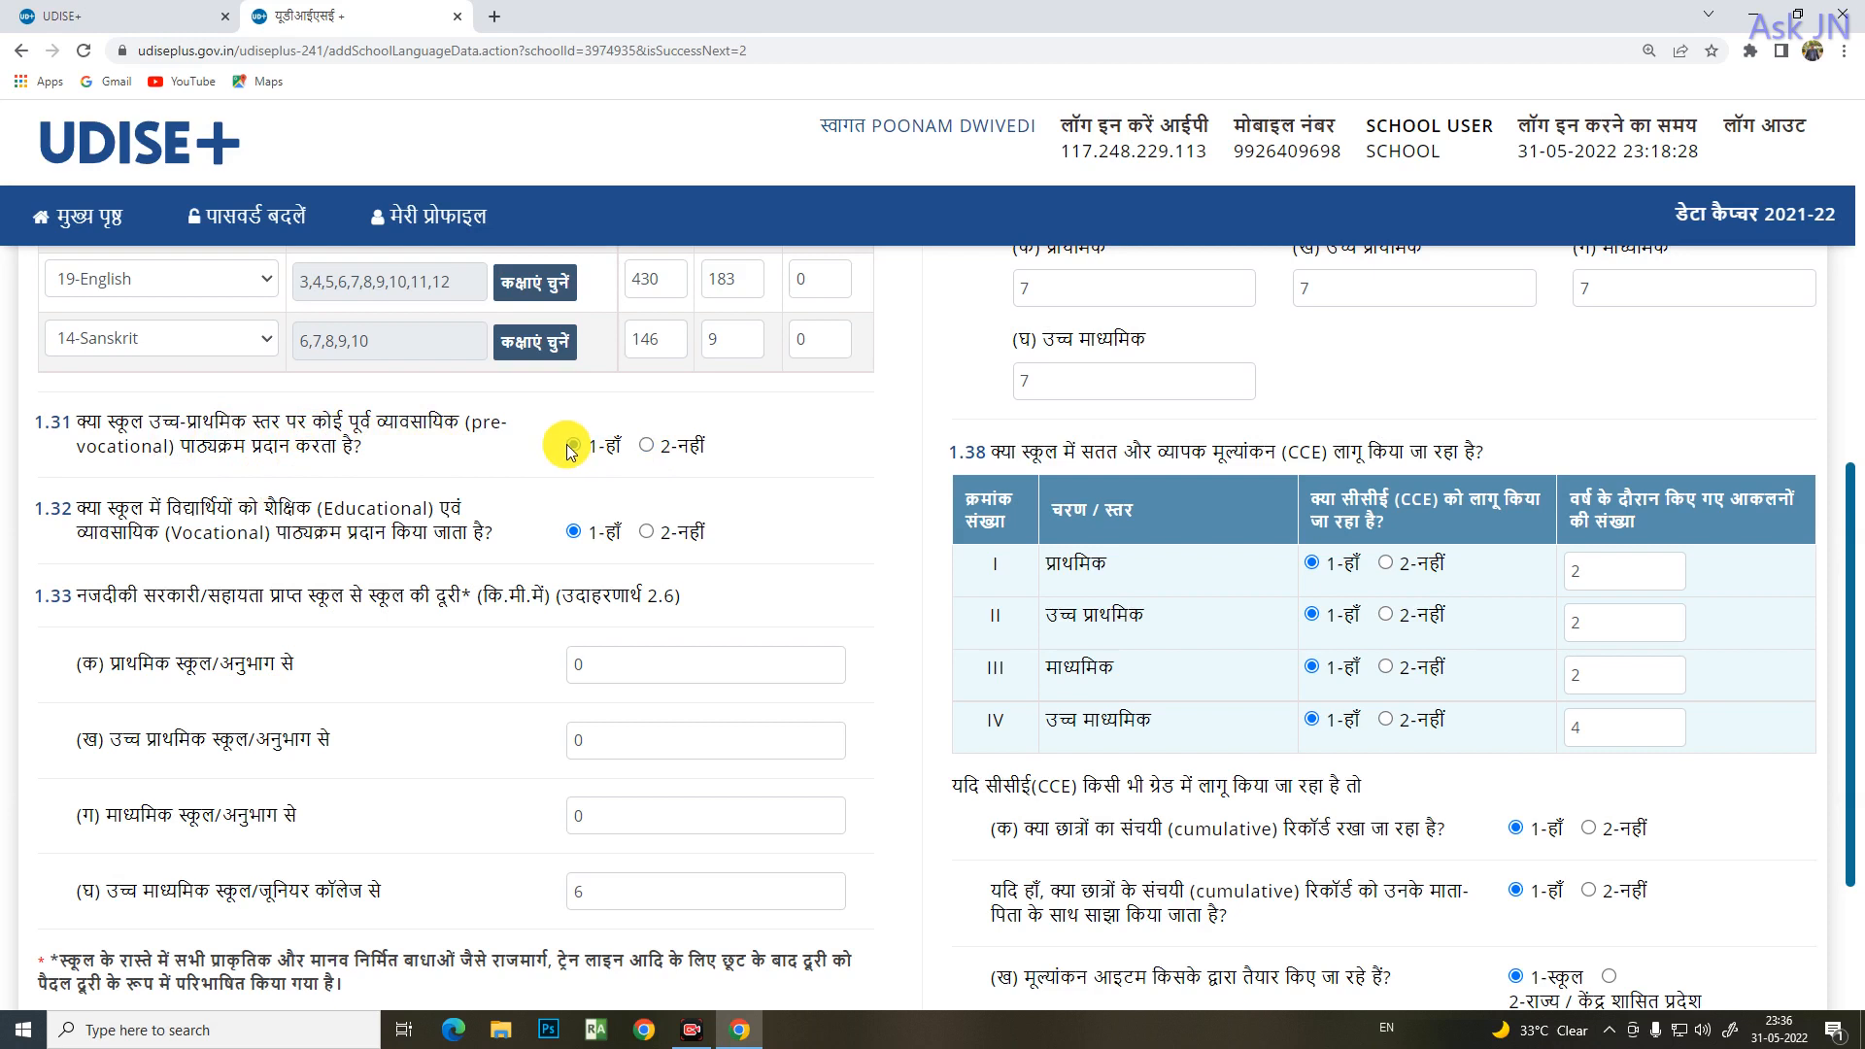
left_click(646, 446)
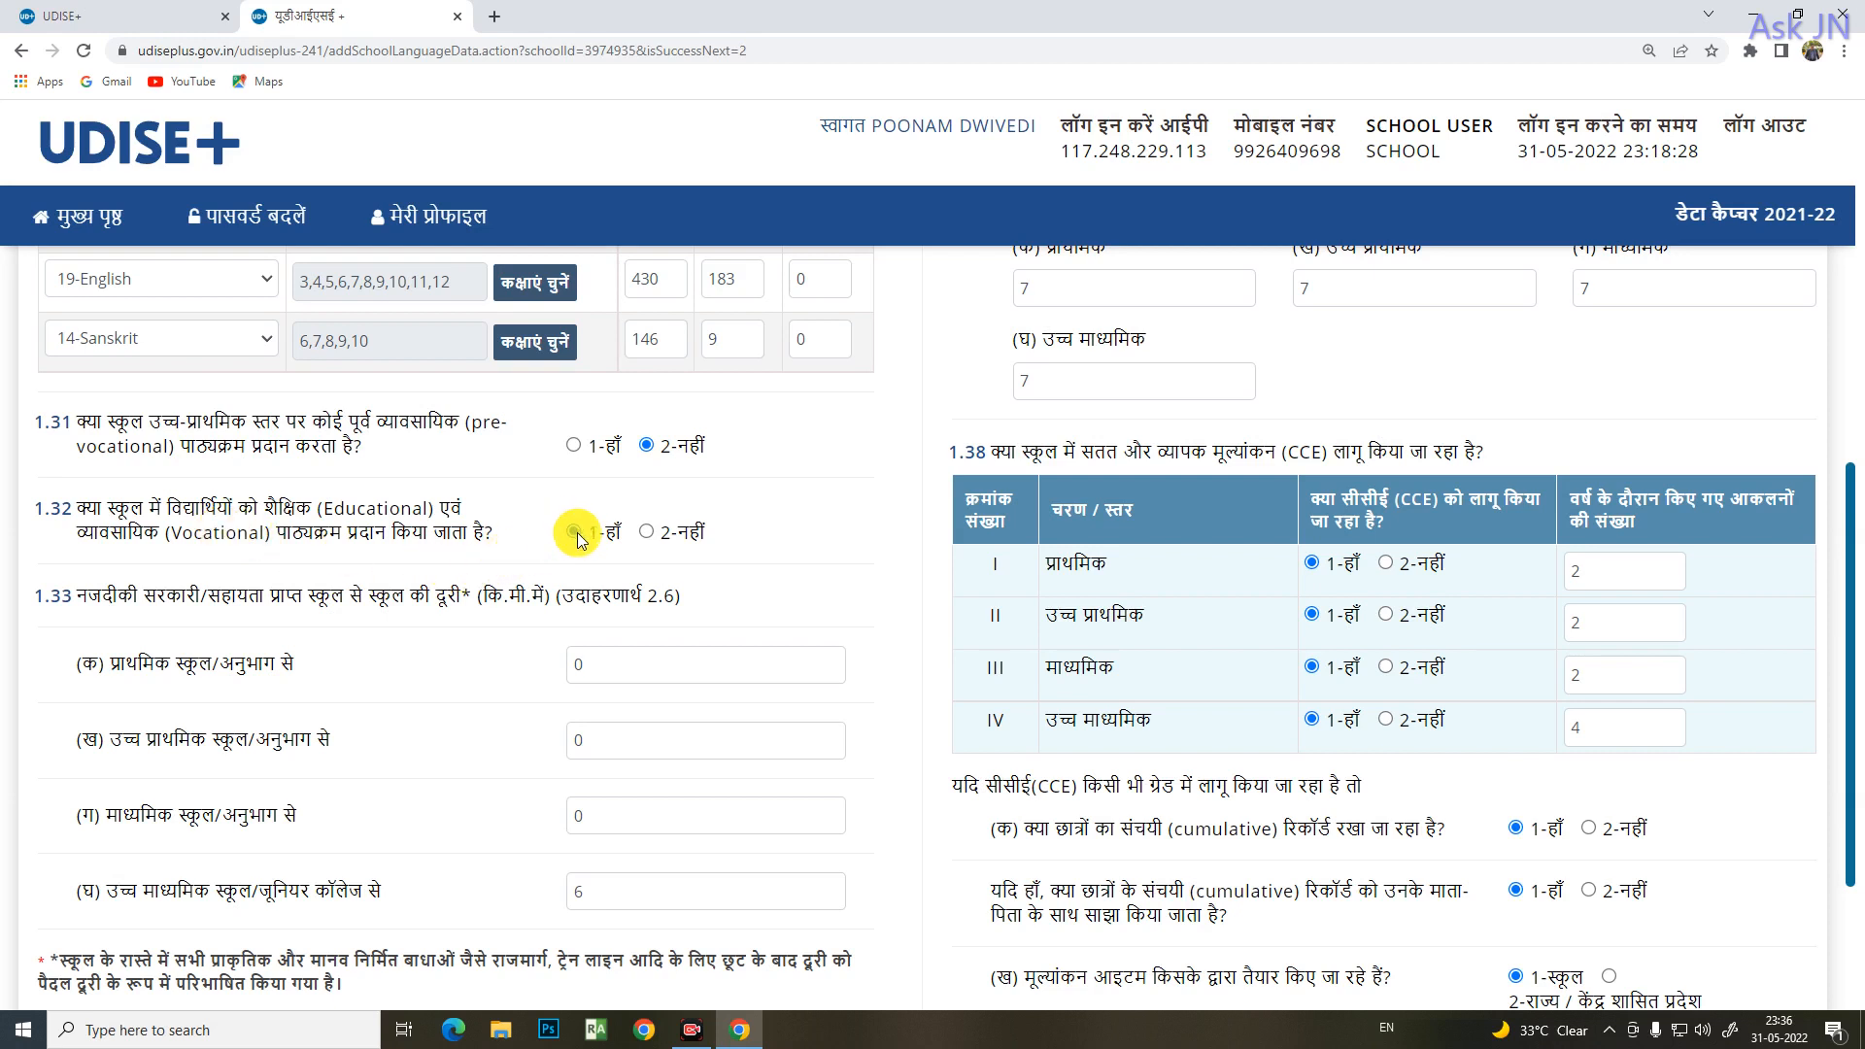
left_click(647, 532)
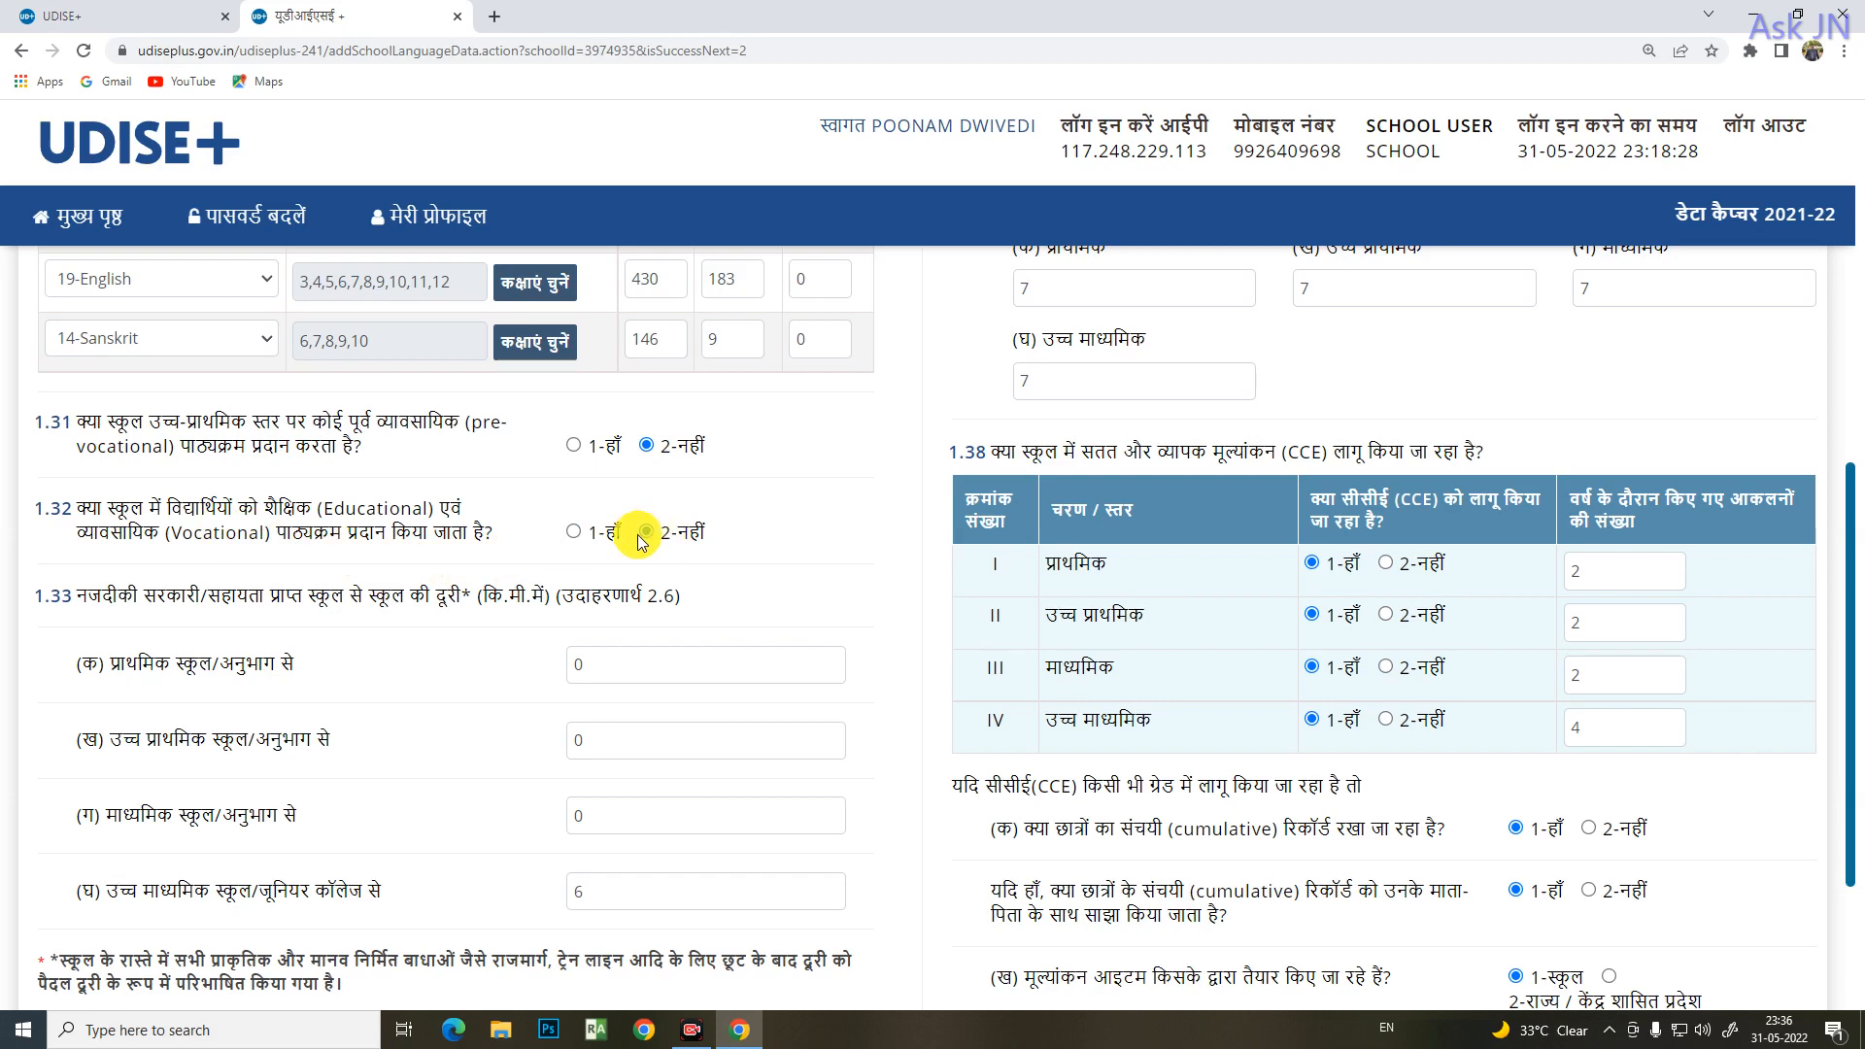
left_click(575, 530)
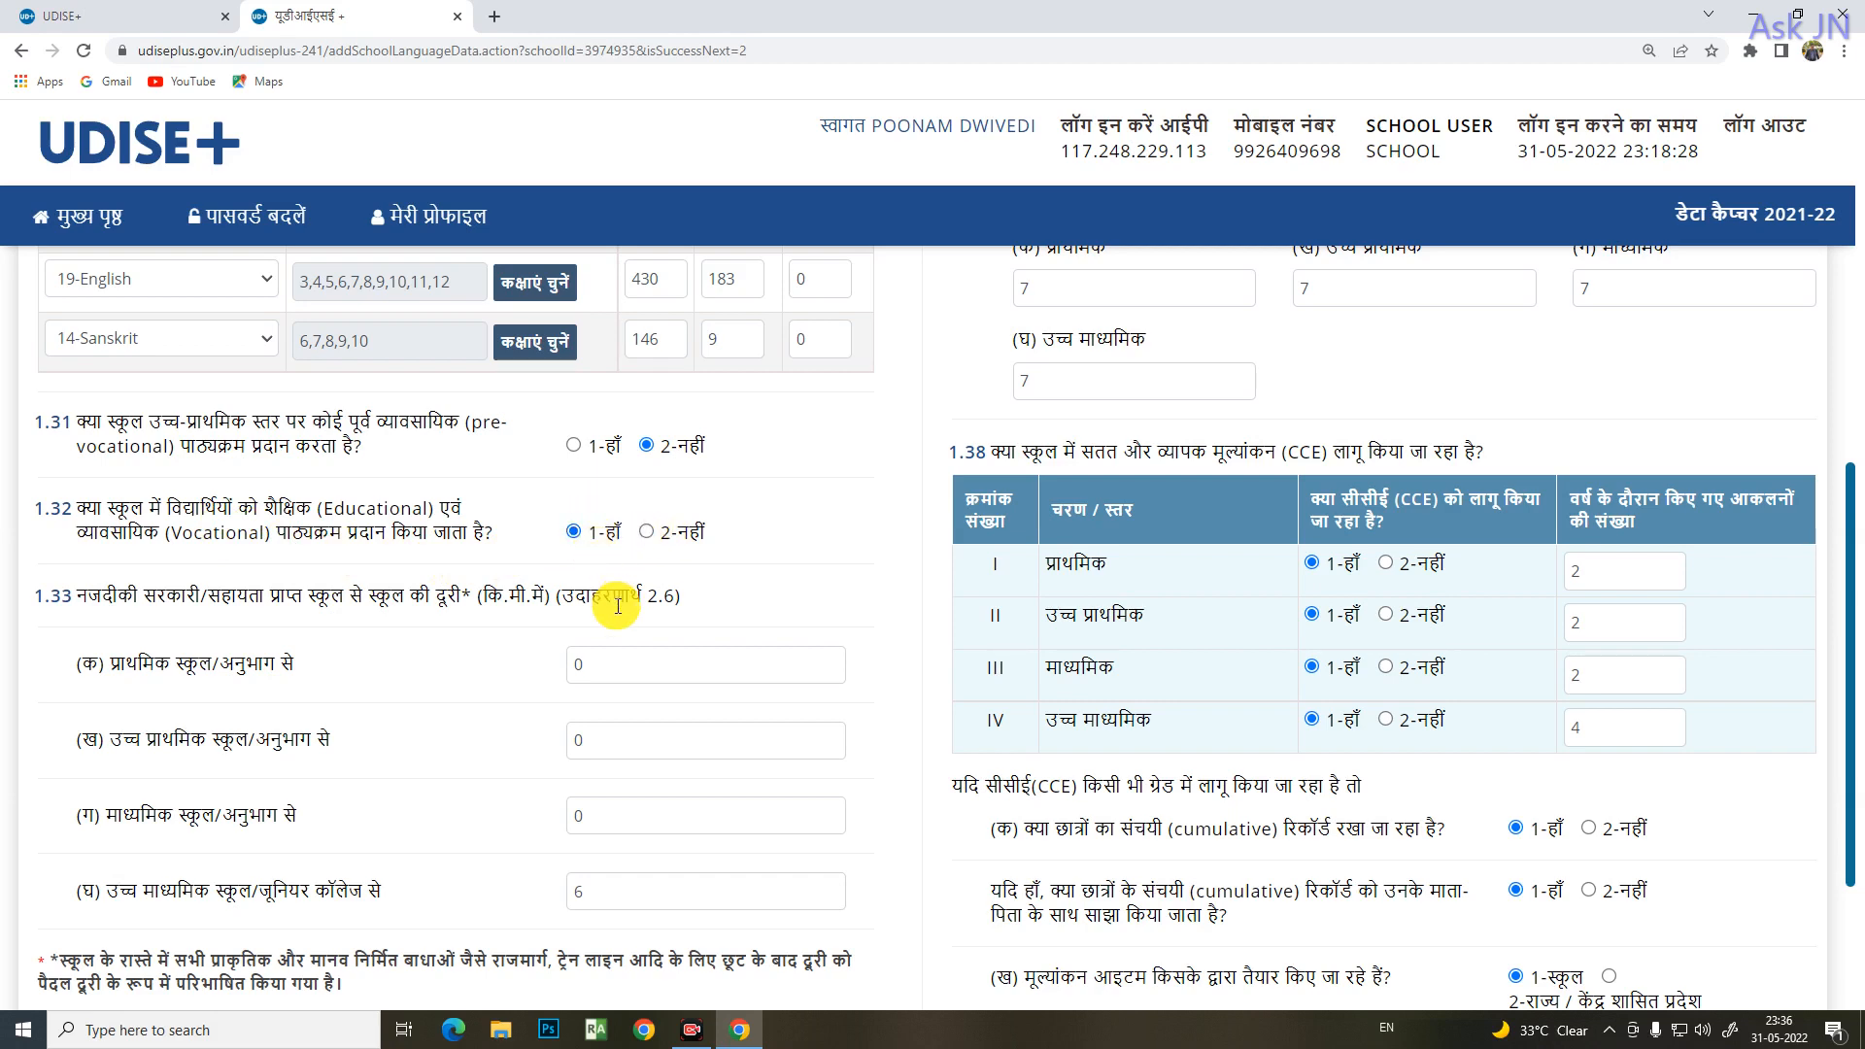
- Check the item 1.33 distances to the nearest government or aided school at the primary, upper primary, secondary and higher secondary levels
scroll(711, 692, "down", 1)
scroll(711, 690, "down", 2)
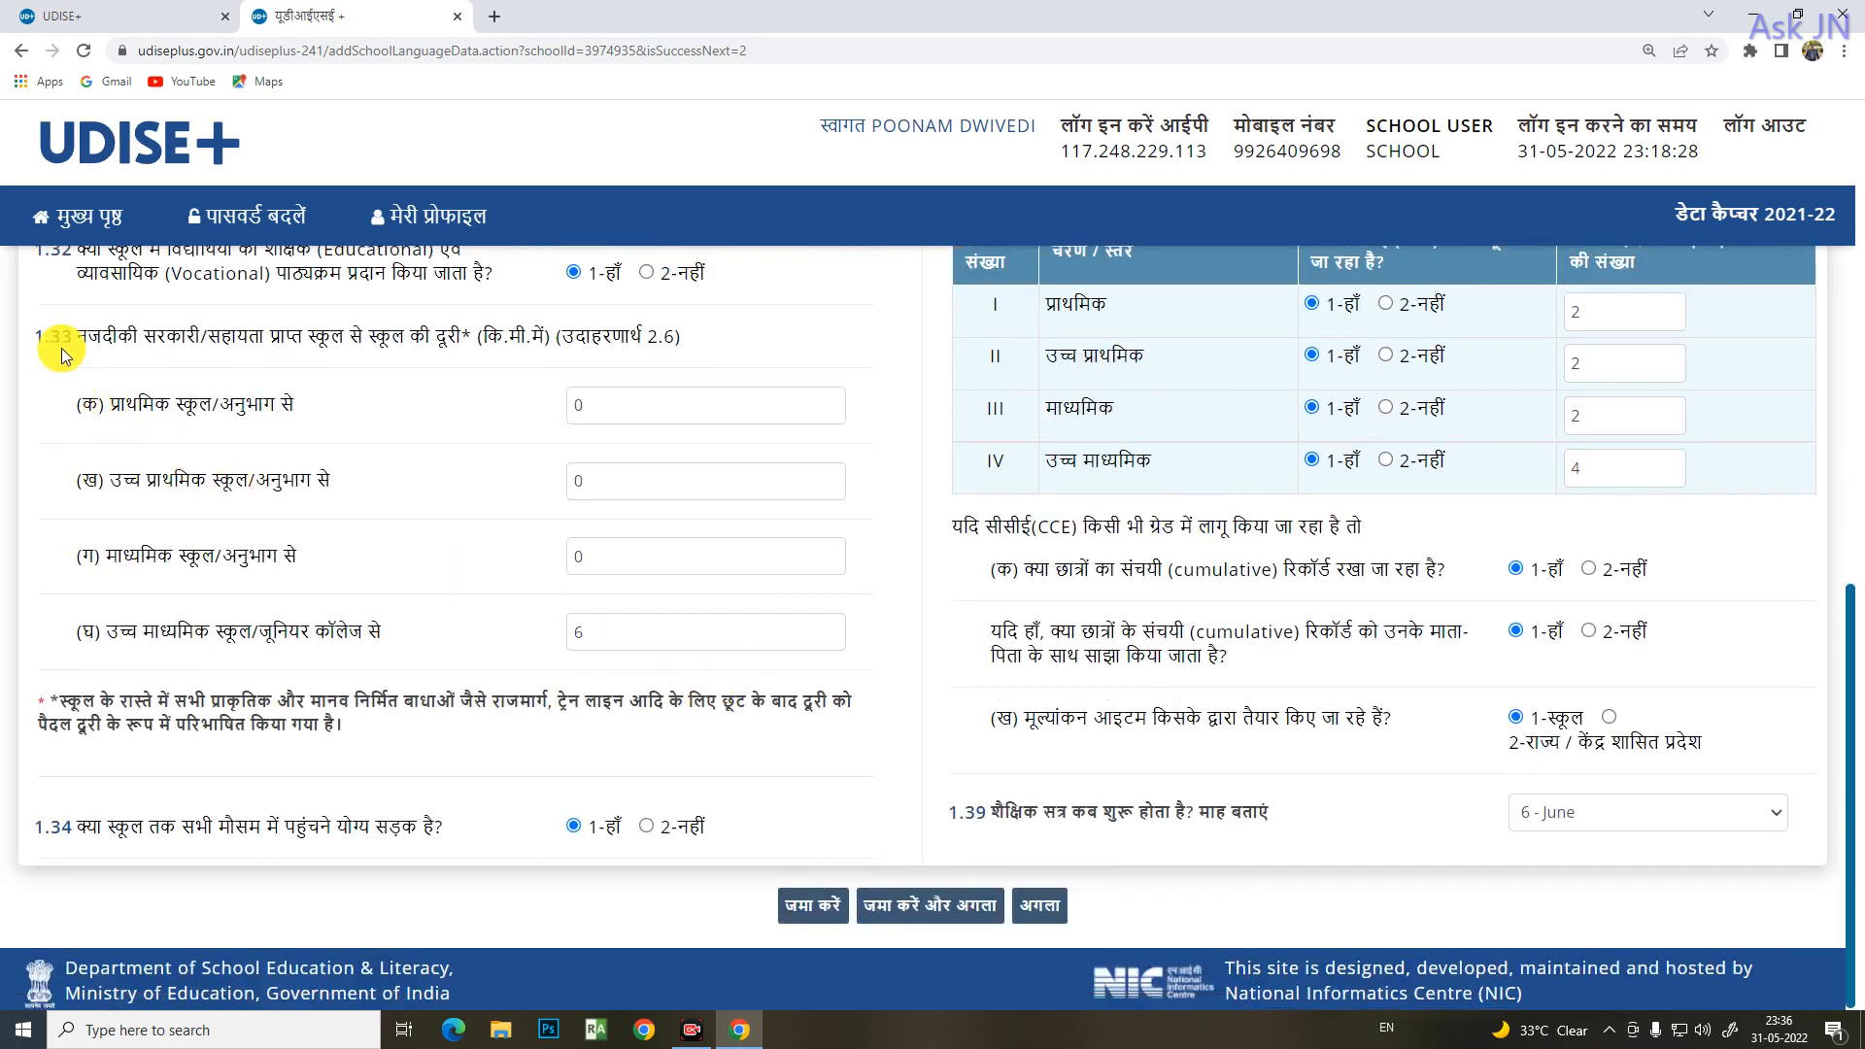
left_click(650, 410)
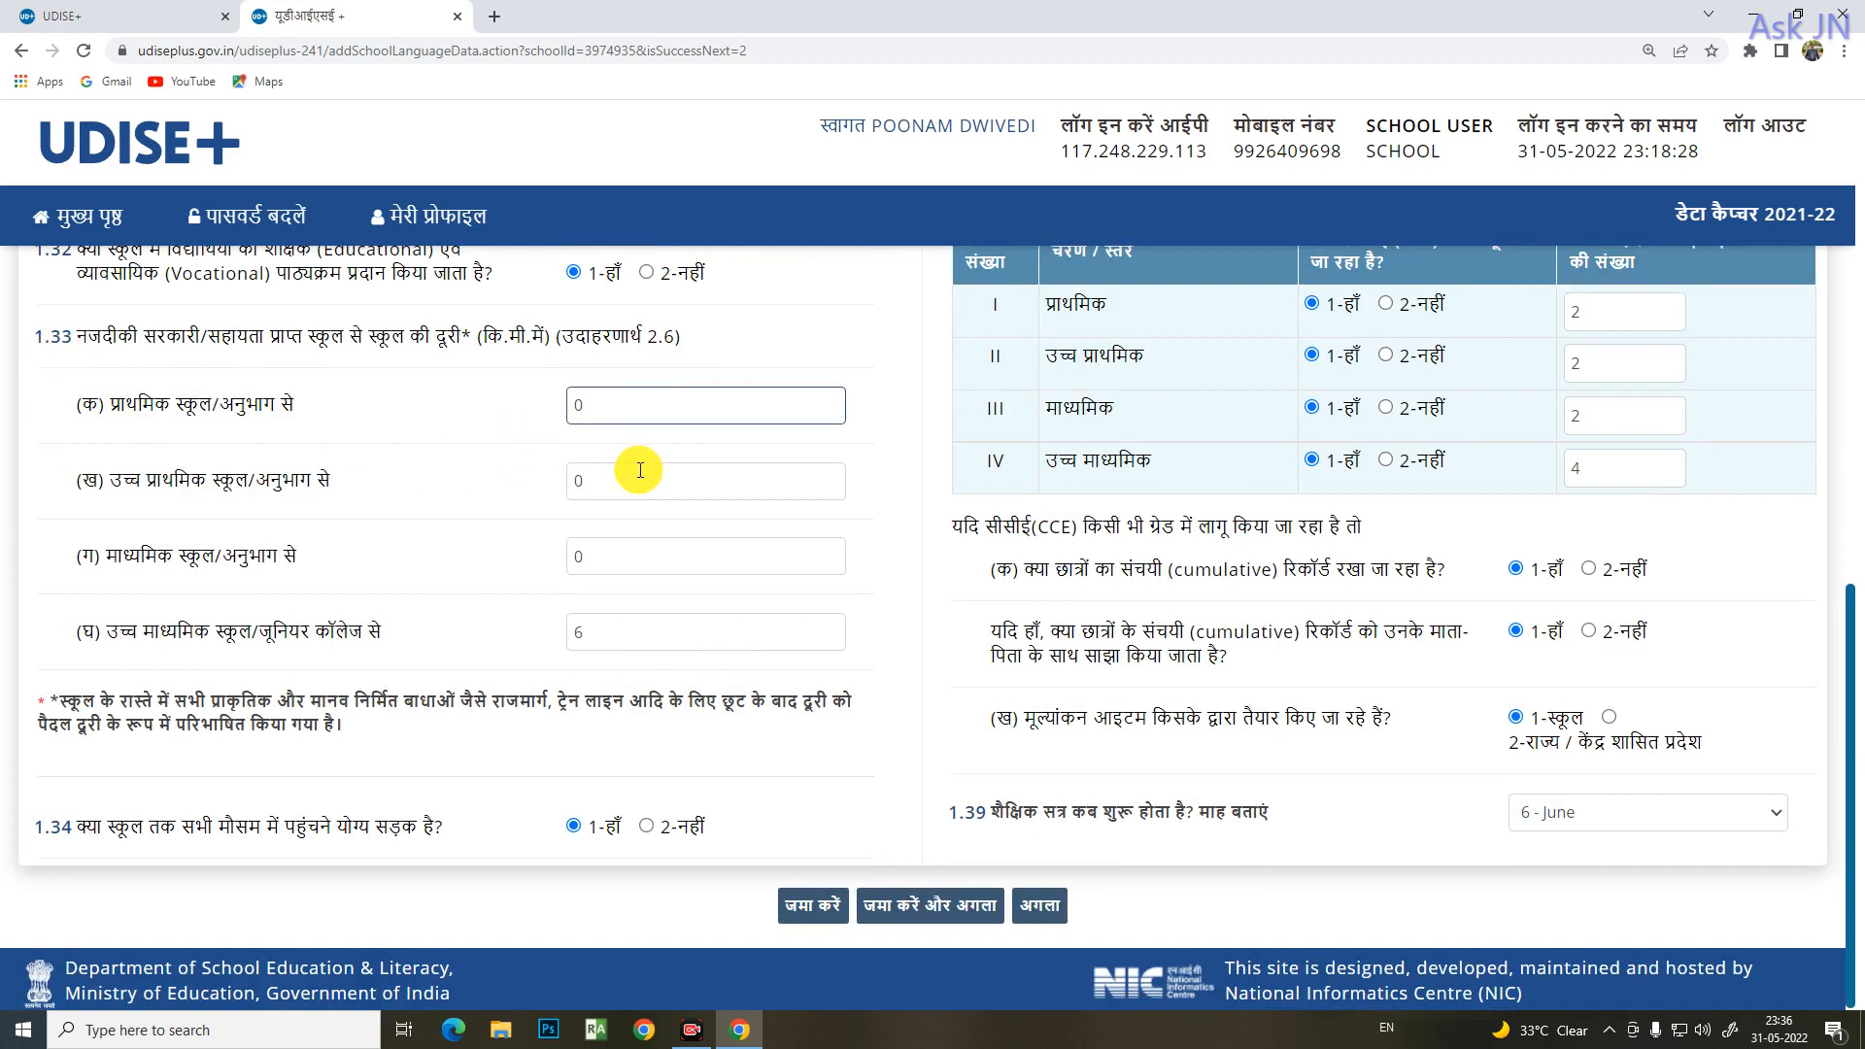
left_click(637, 483)
left_click(631, 549)
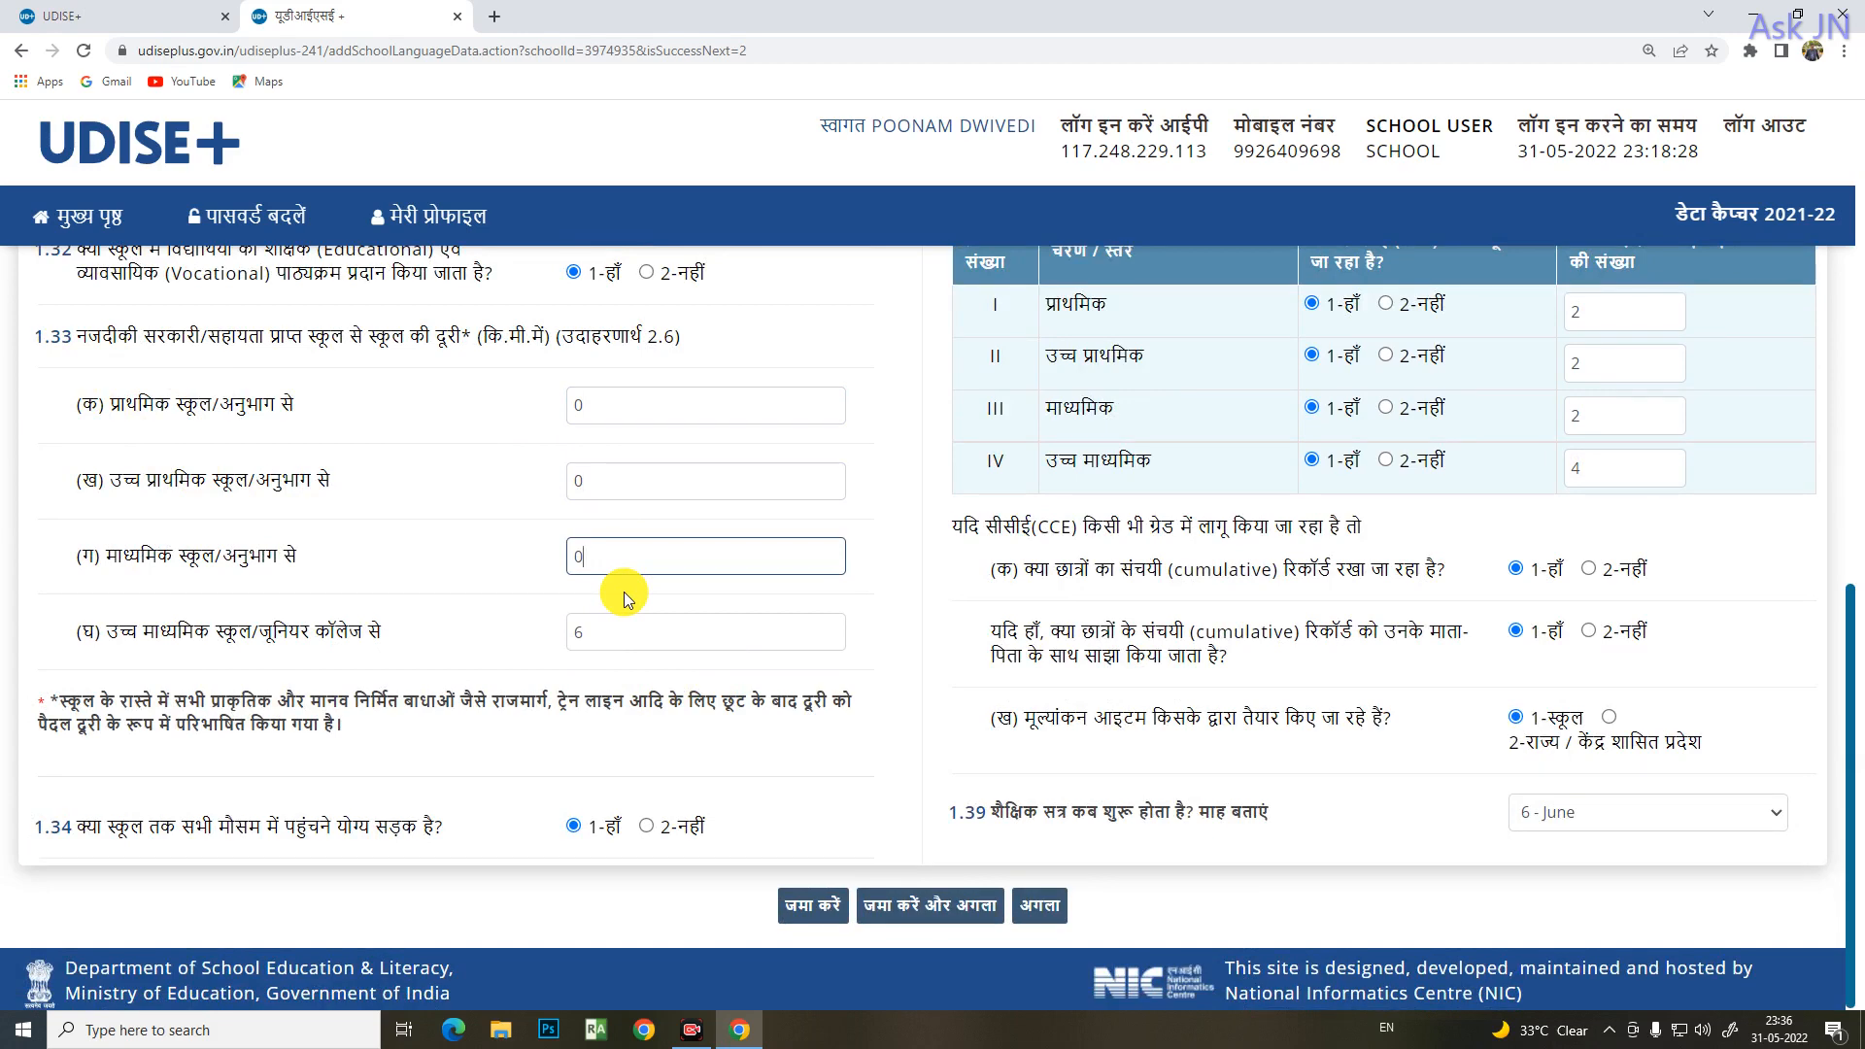
left_click(623, 633)
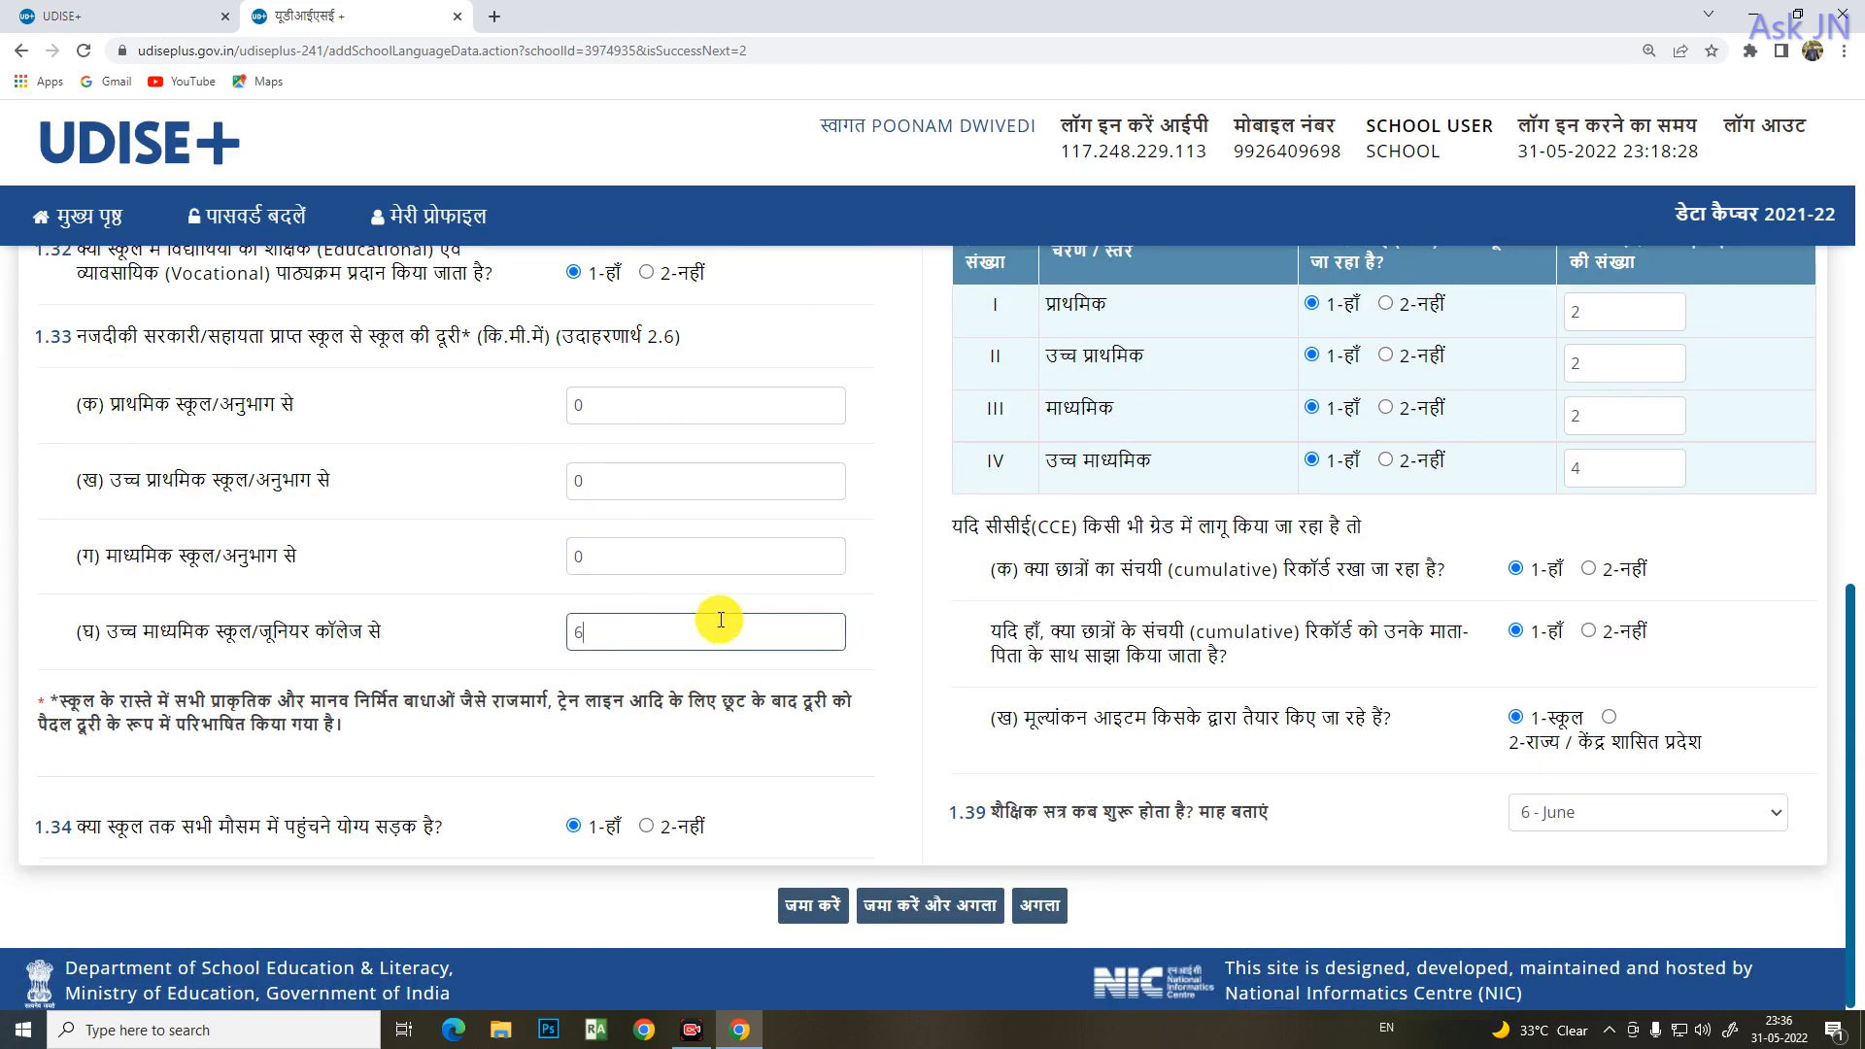
scroll(719, 612, "up", 2)
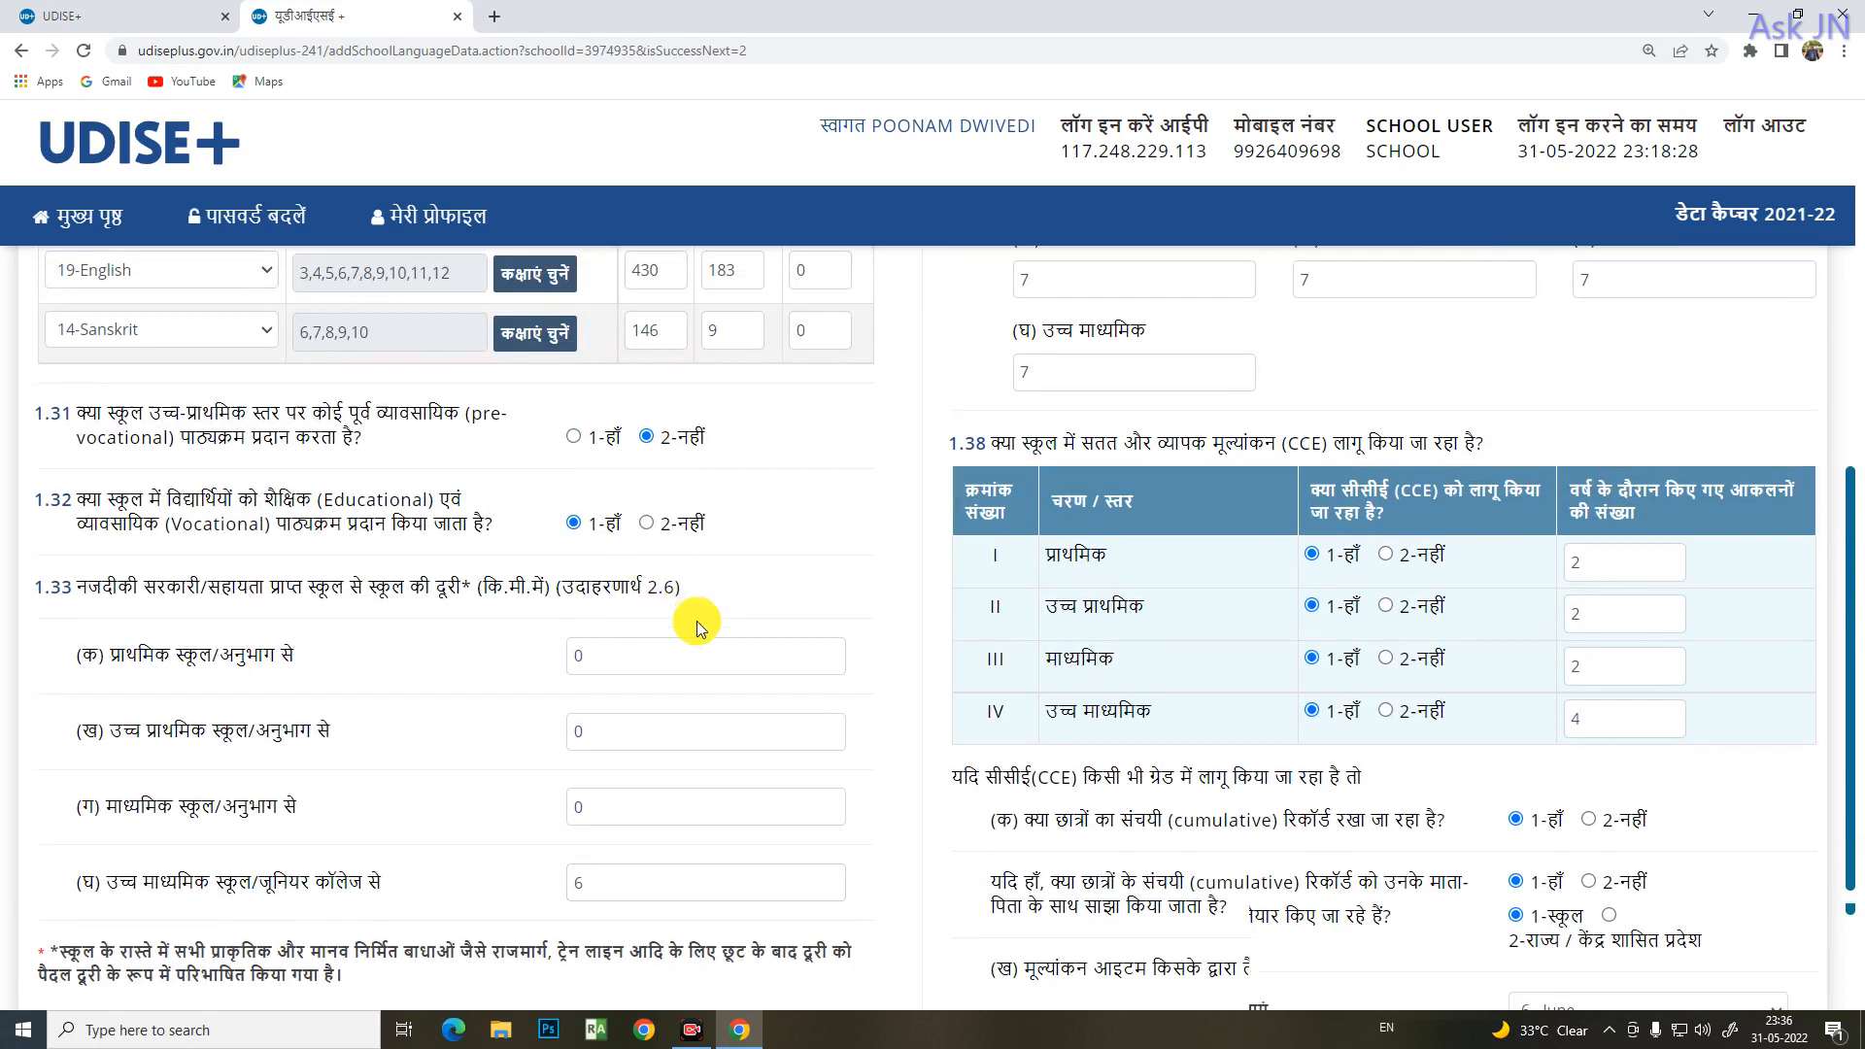
scroll(696, 620, "down", 2)
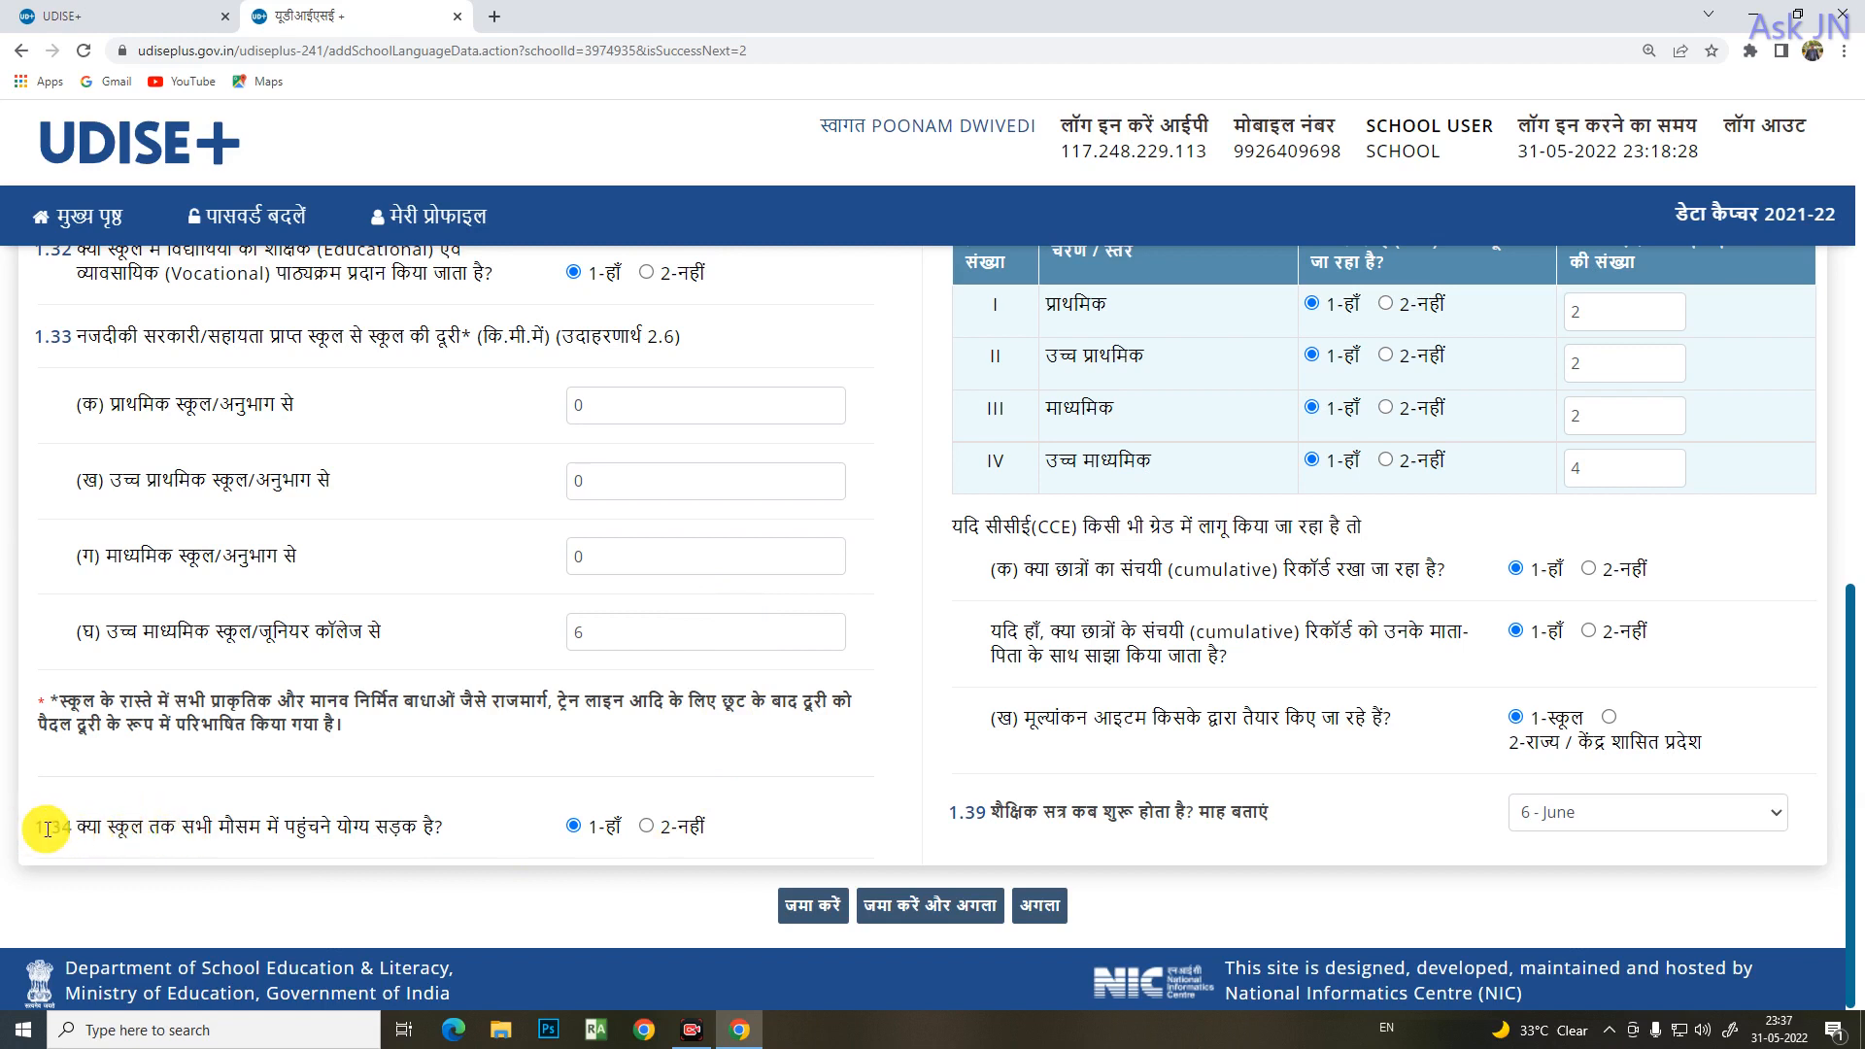
- Highlight the item 1.34 question on all-weather road access and answer it with 1-हाँ
left_click_drag(45, 829, 463, 829)
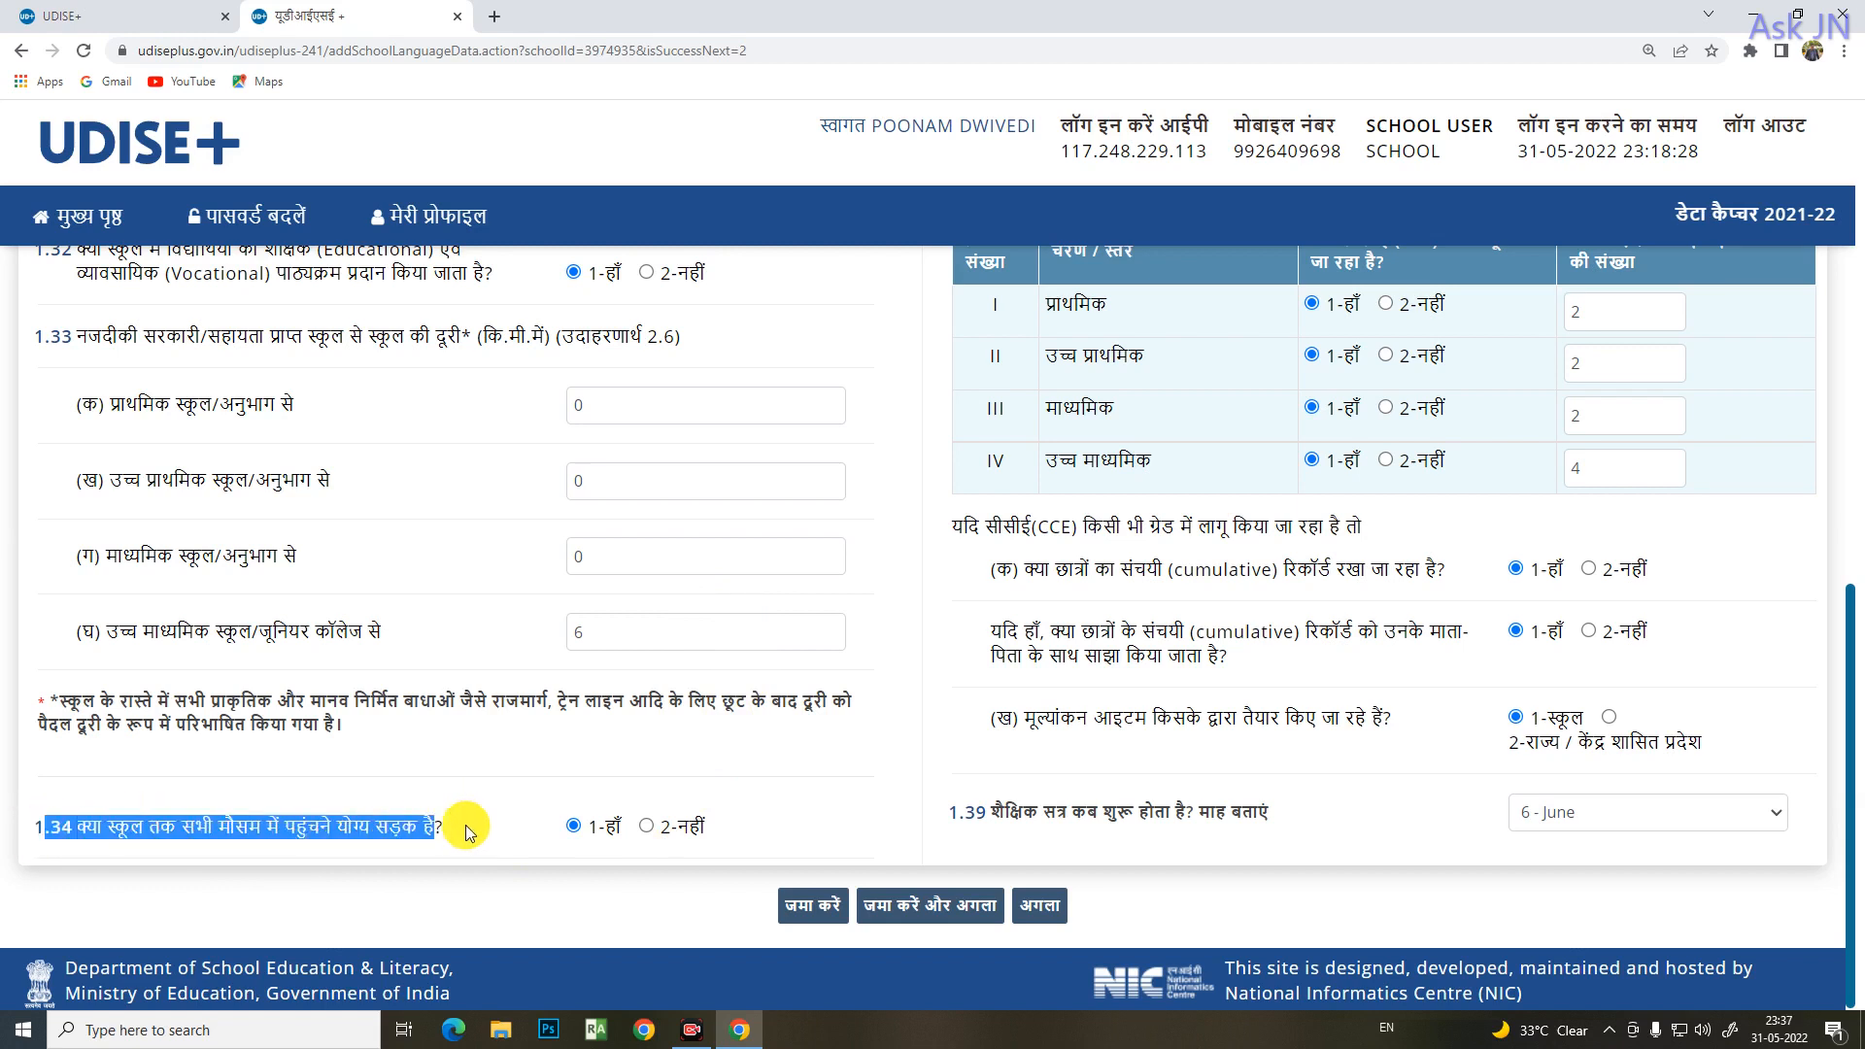
left_click(464, 829)
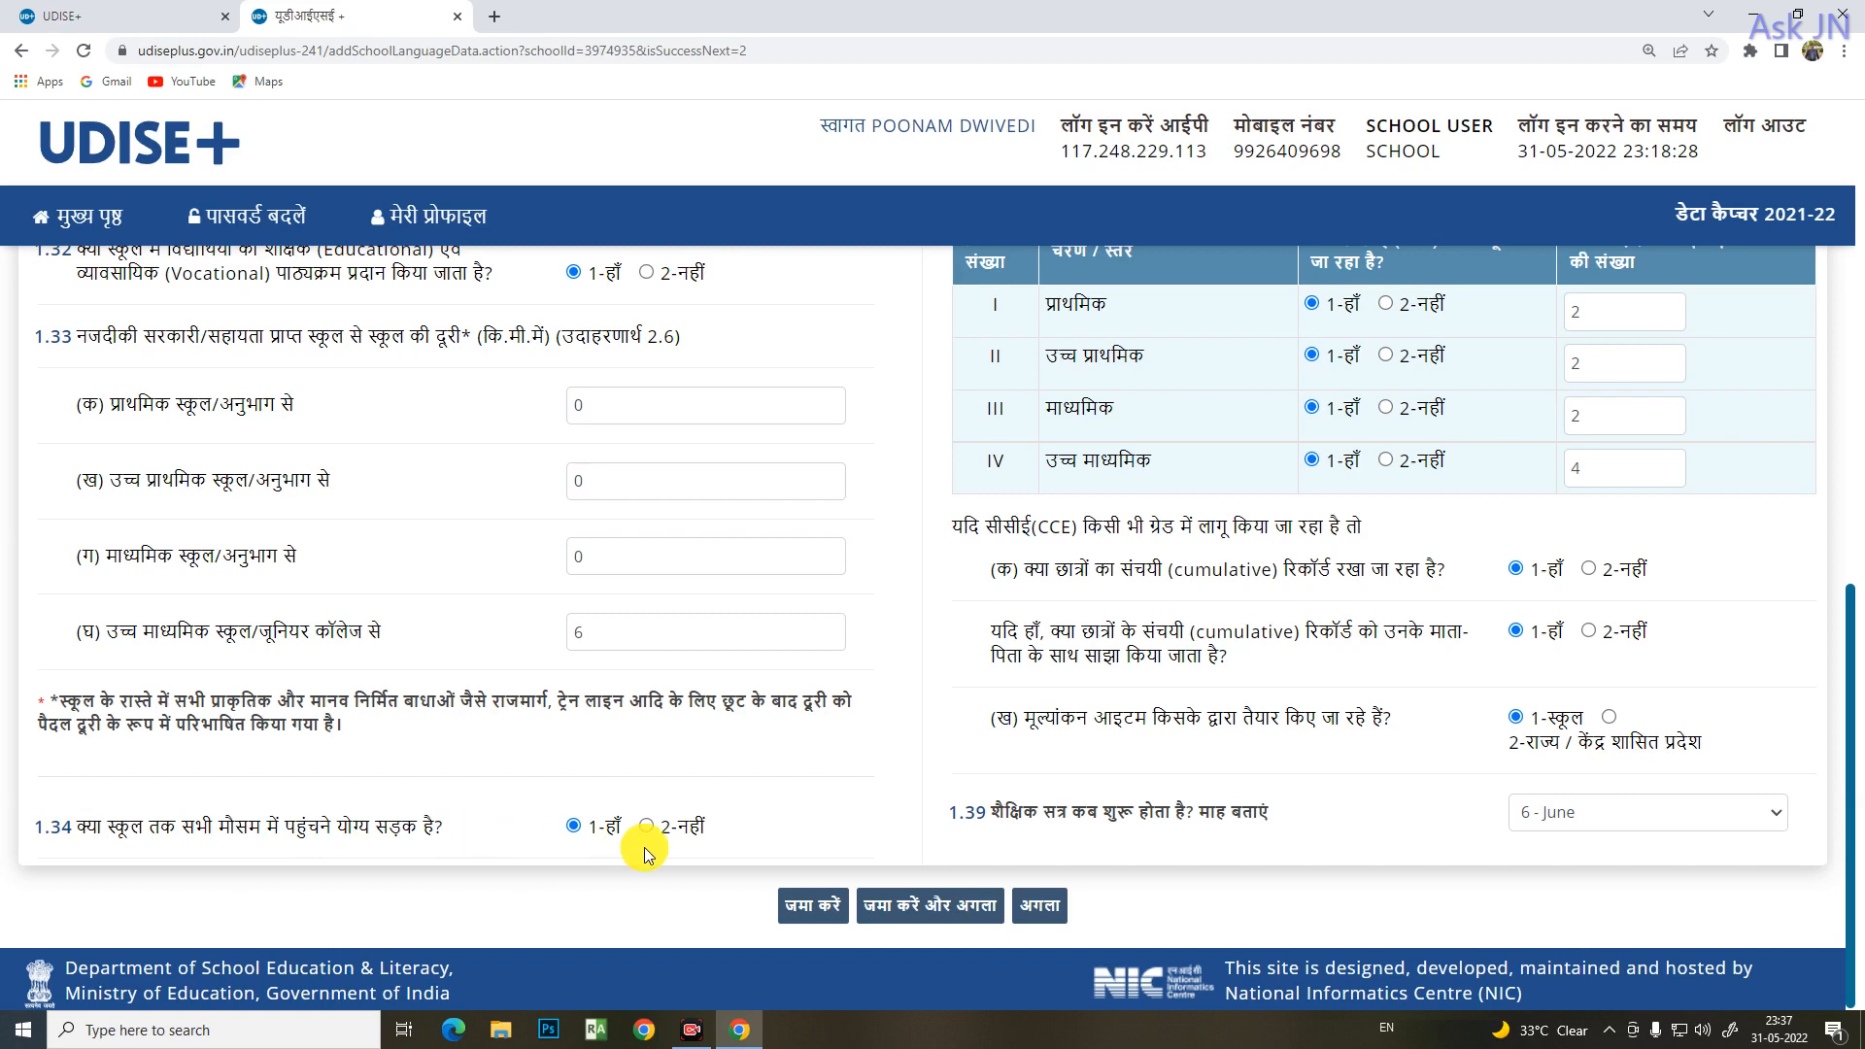
left_click(575, 831)
- Examine item 1.35 on teaching days in the 2020-21 academic year, checking the upper primary, secondary and higher secondary entries
scroll(1374, 806, "up", 3)
scroll(1374, 804, "up", 9)
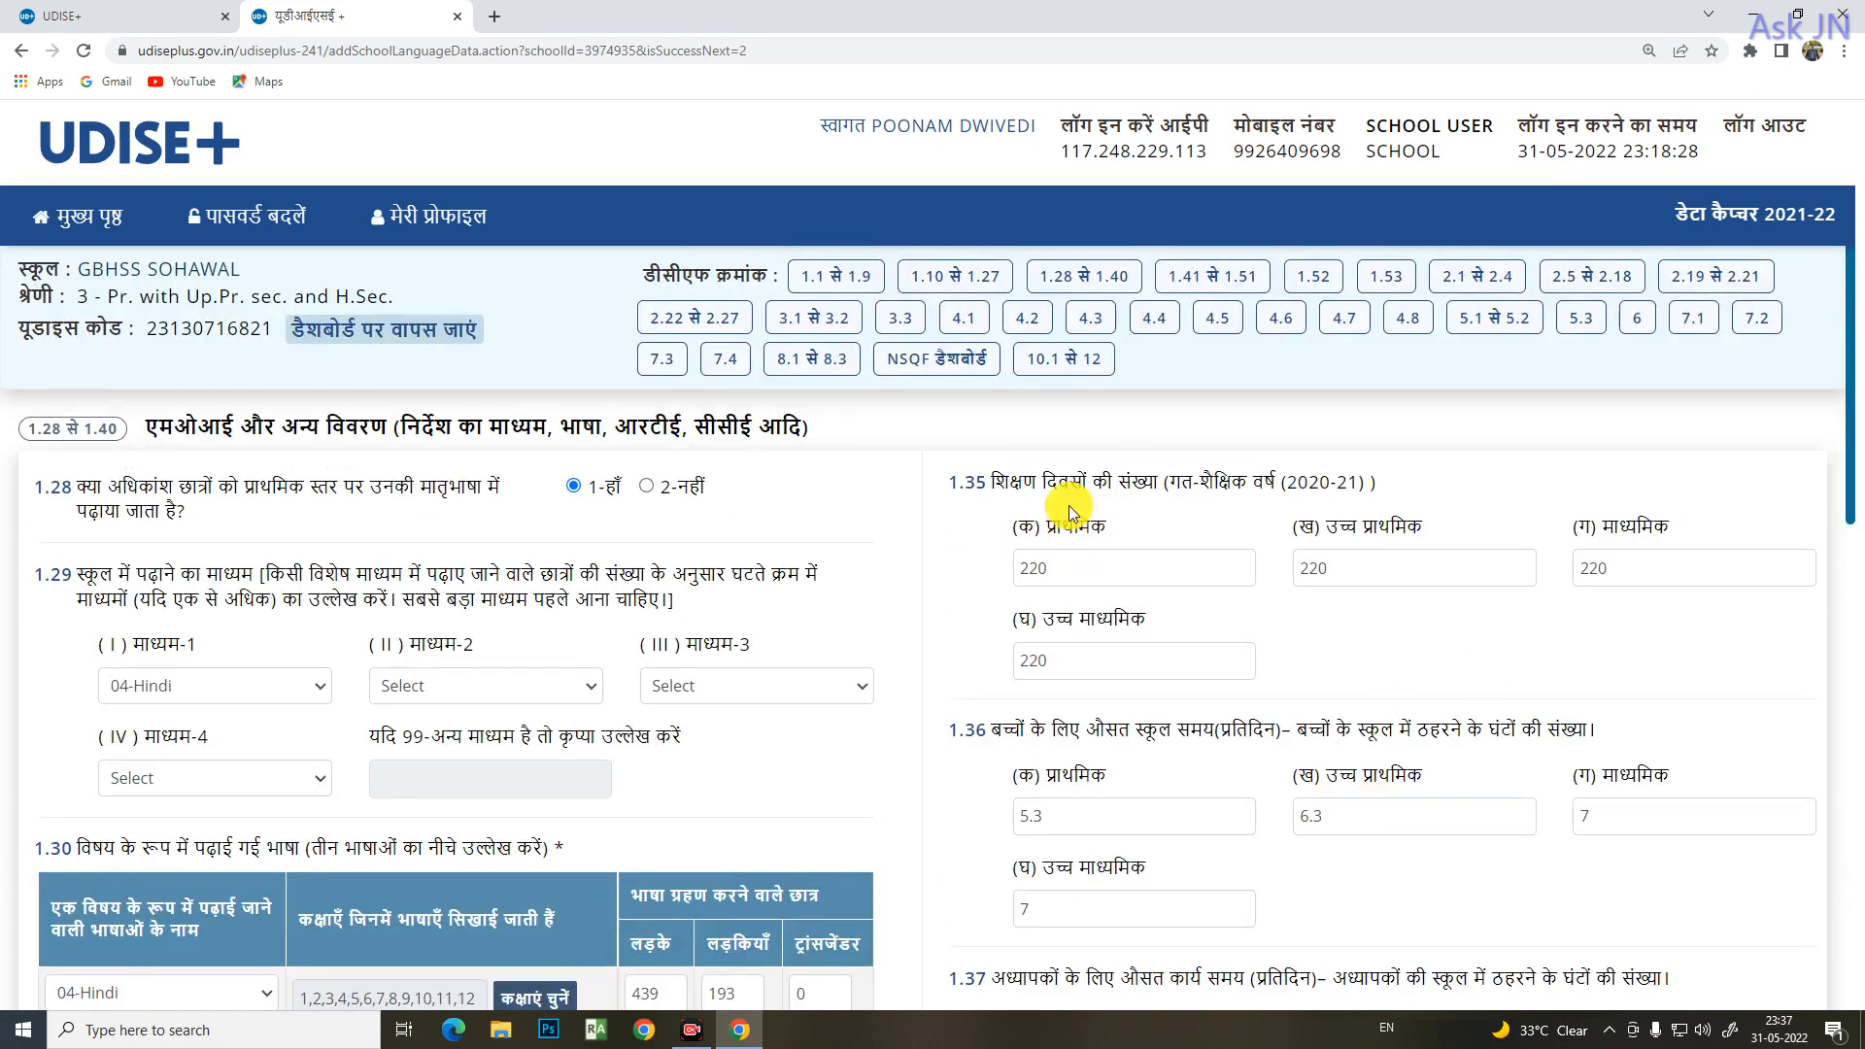
left_click_drag(1011, 483, 1403, 487)
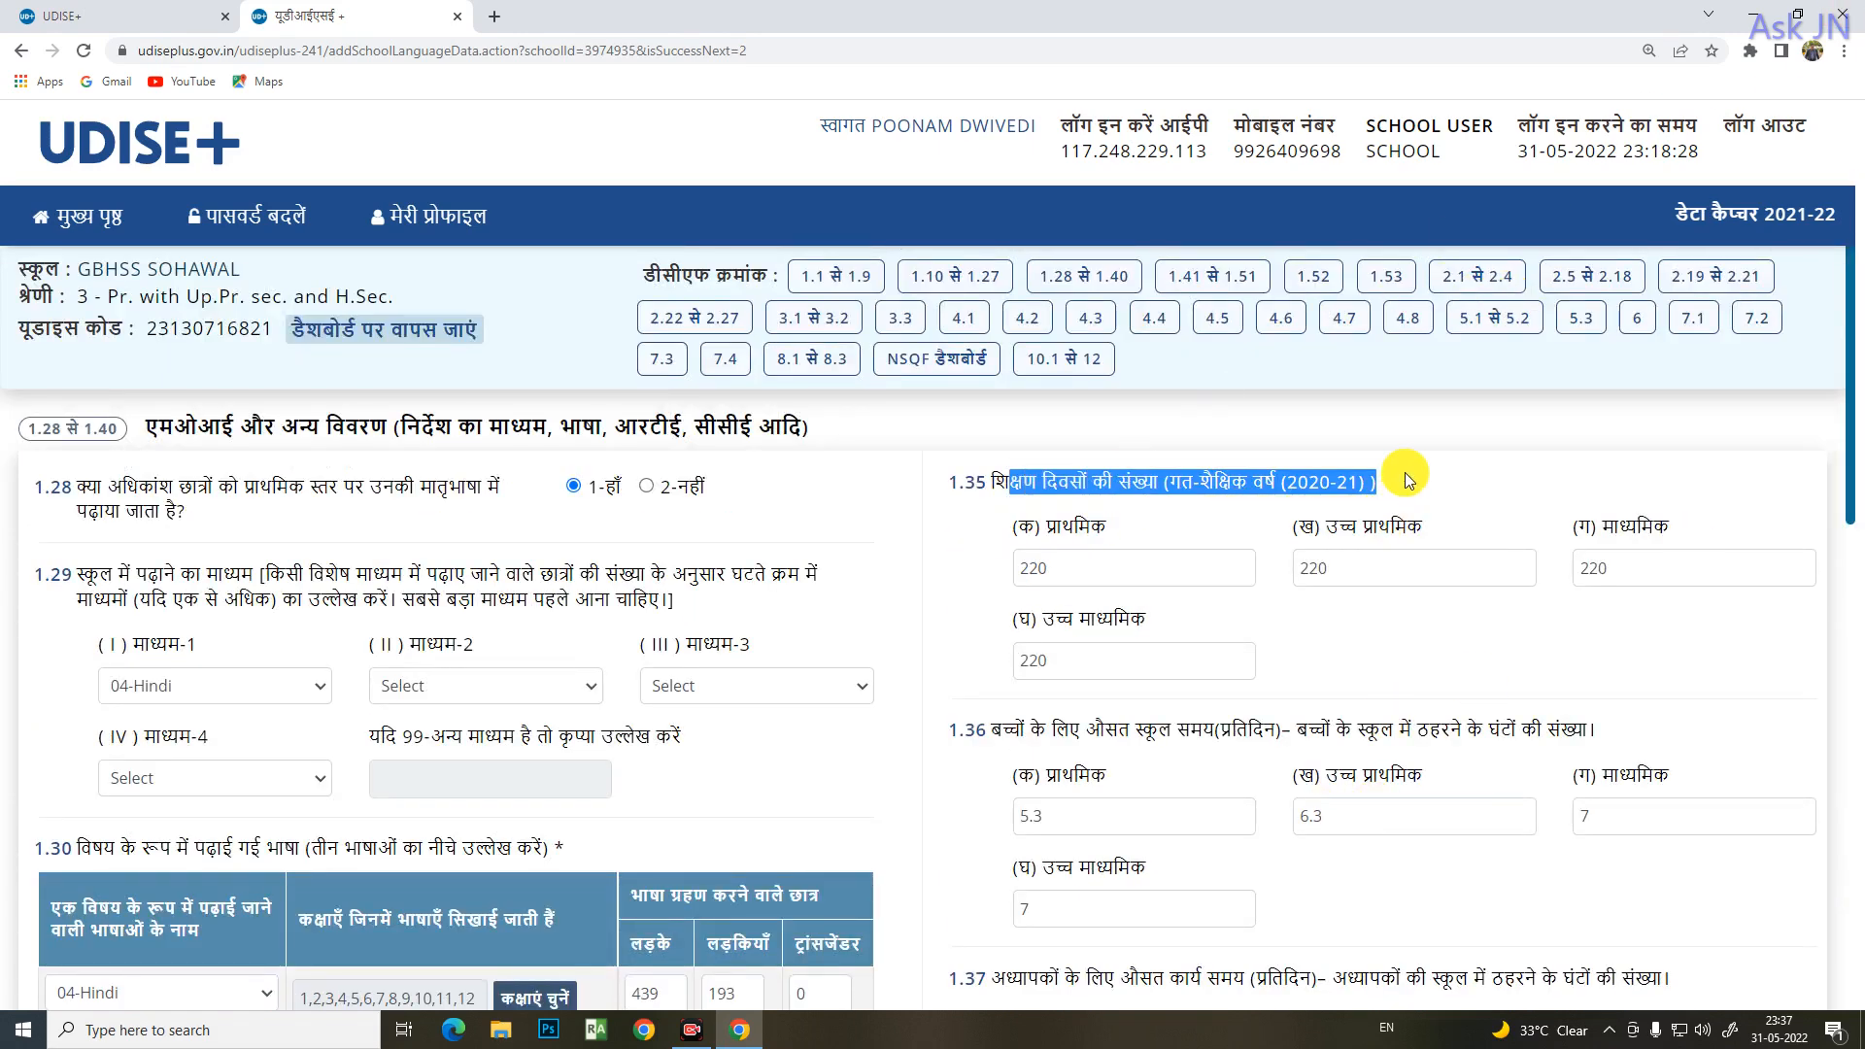
left_click(1326, 489)
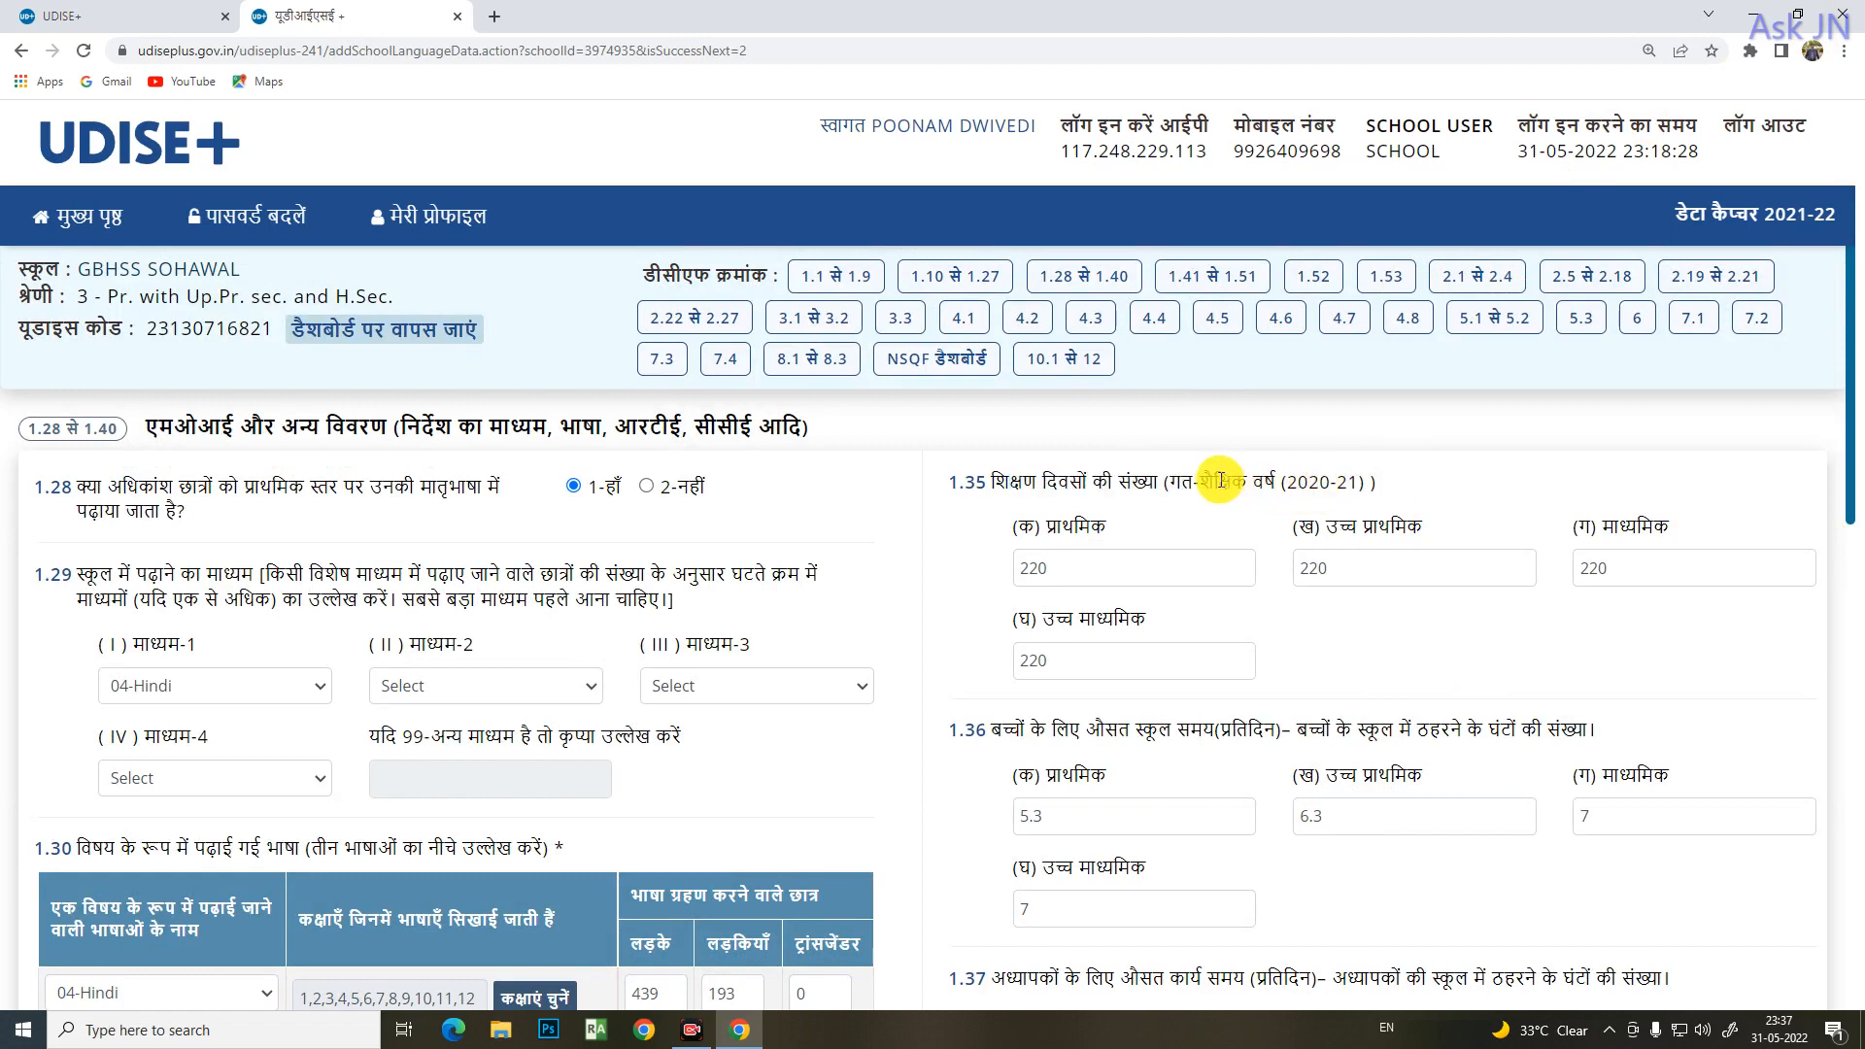
left_click_drag(1161, 486, 1424, 496)
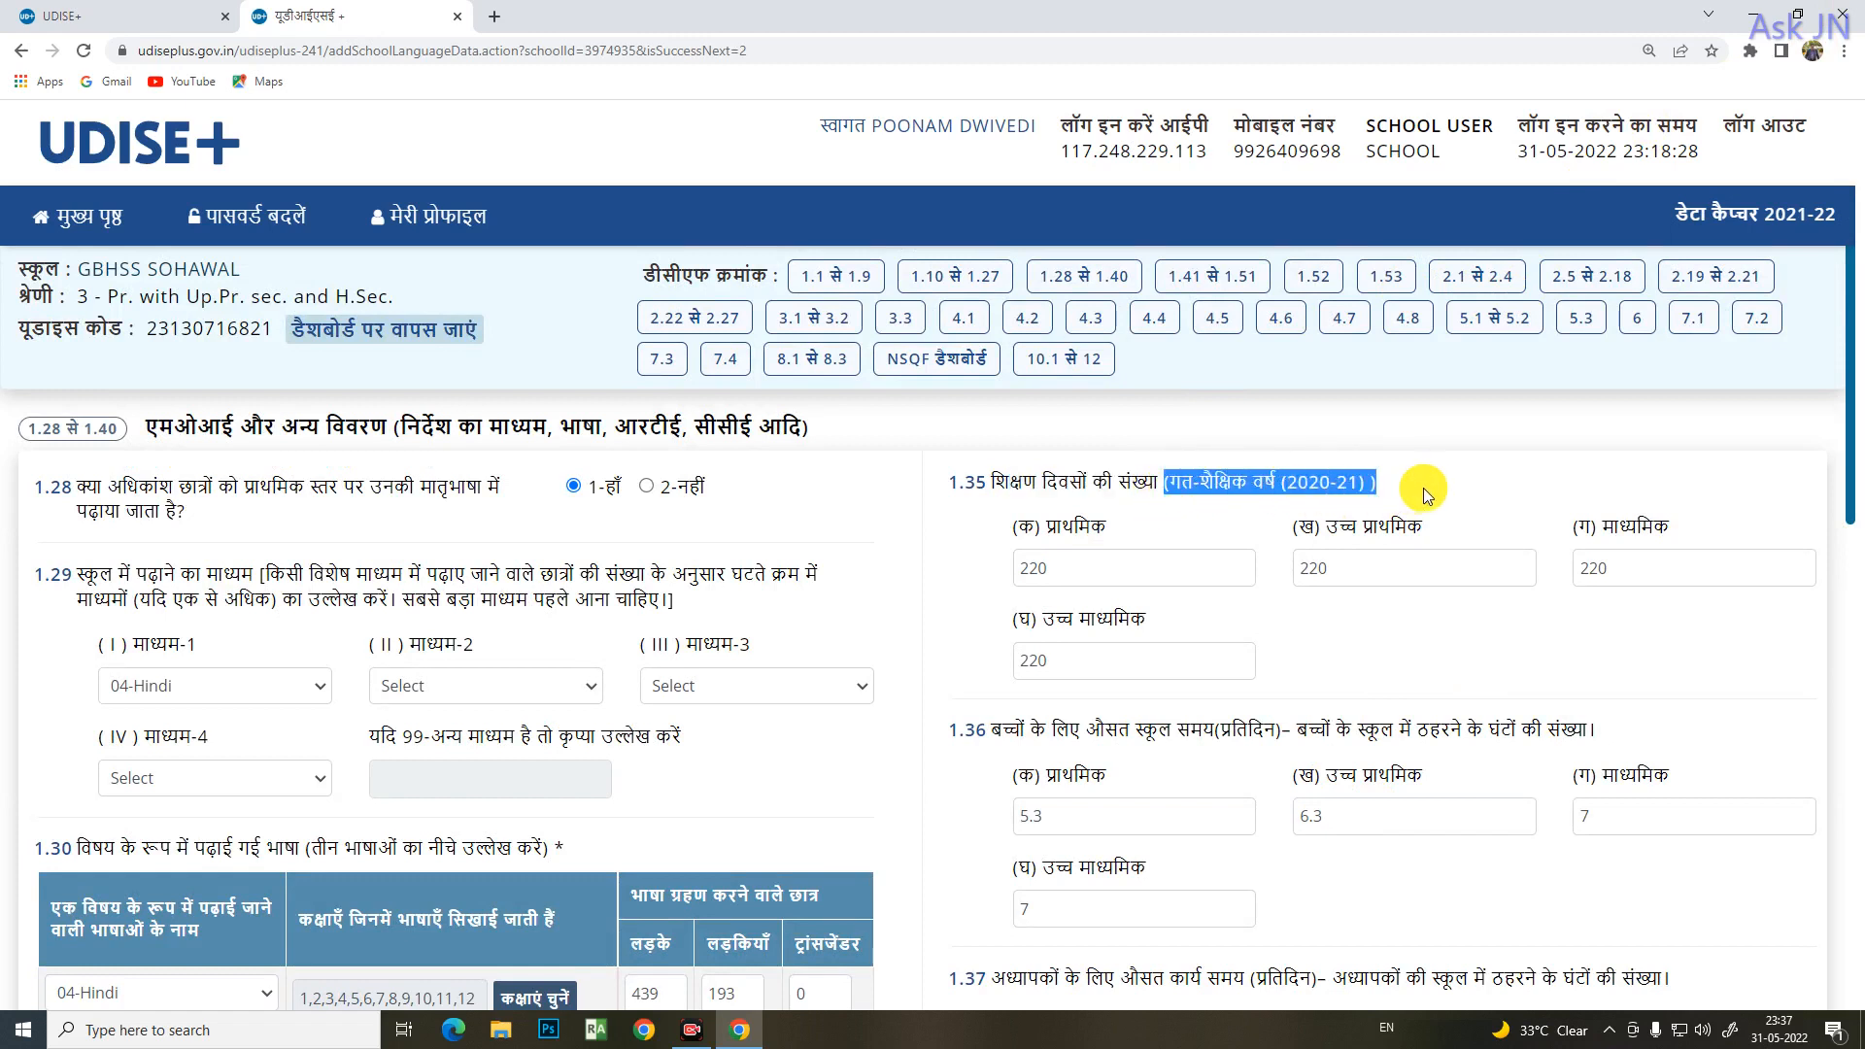
left_click(1357, 483)
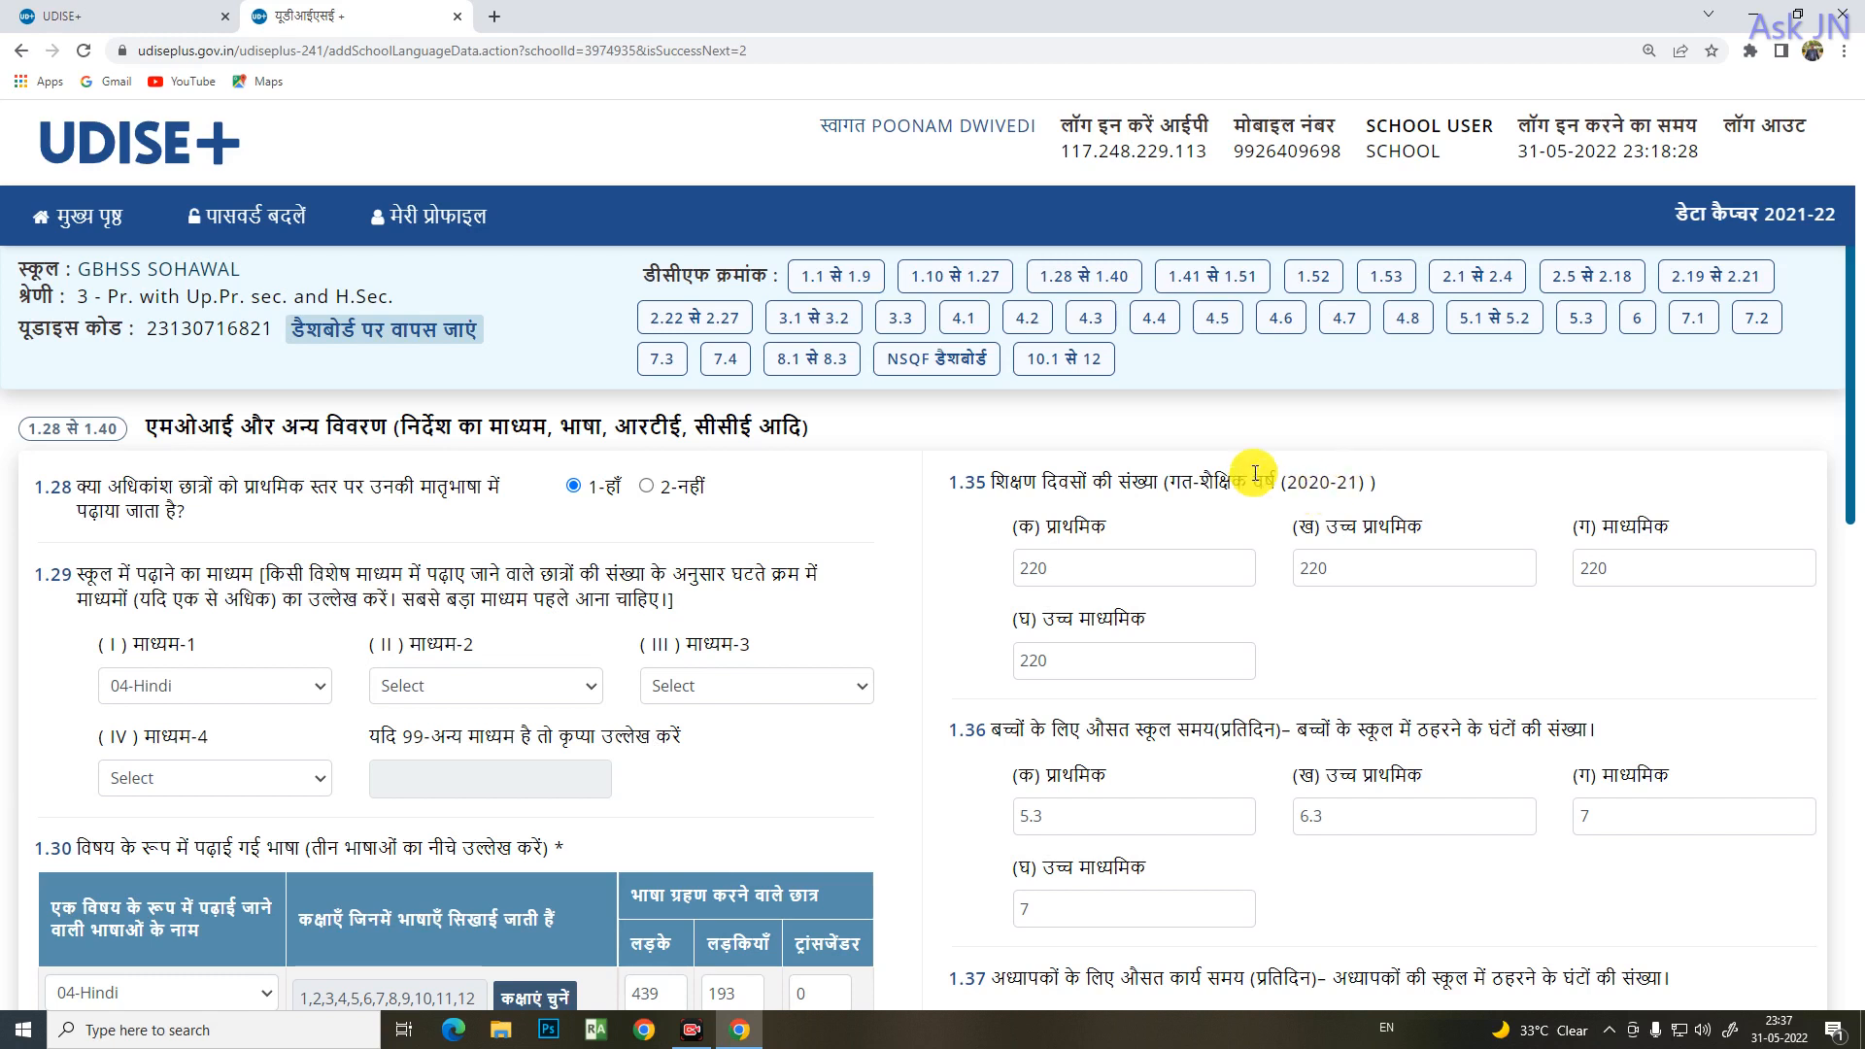
double_click(1346, 571)
double_click(1698, 574)
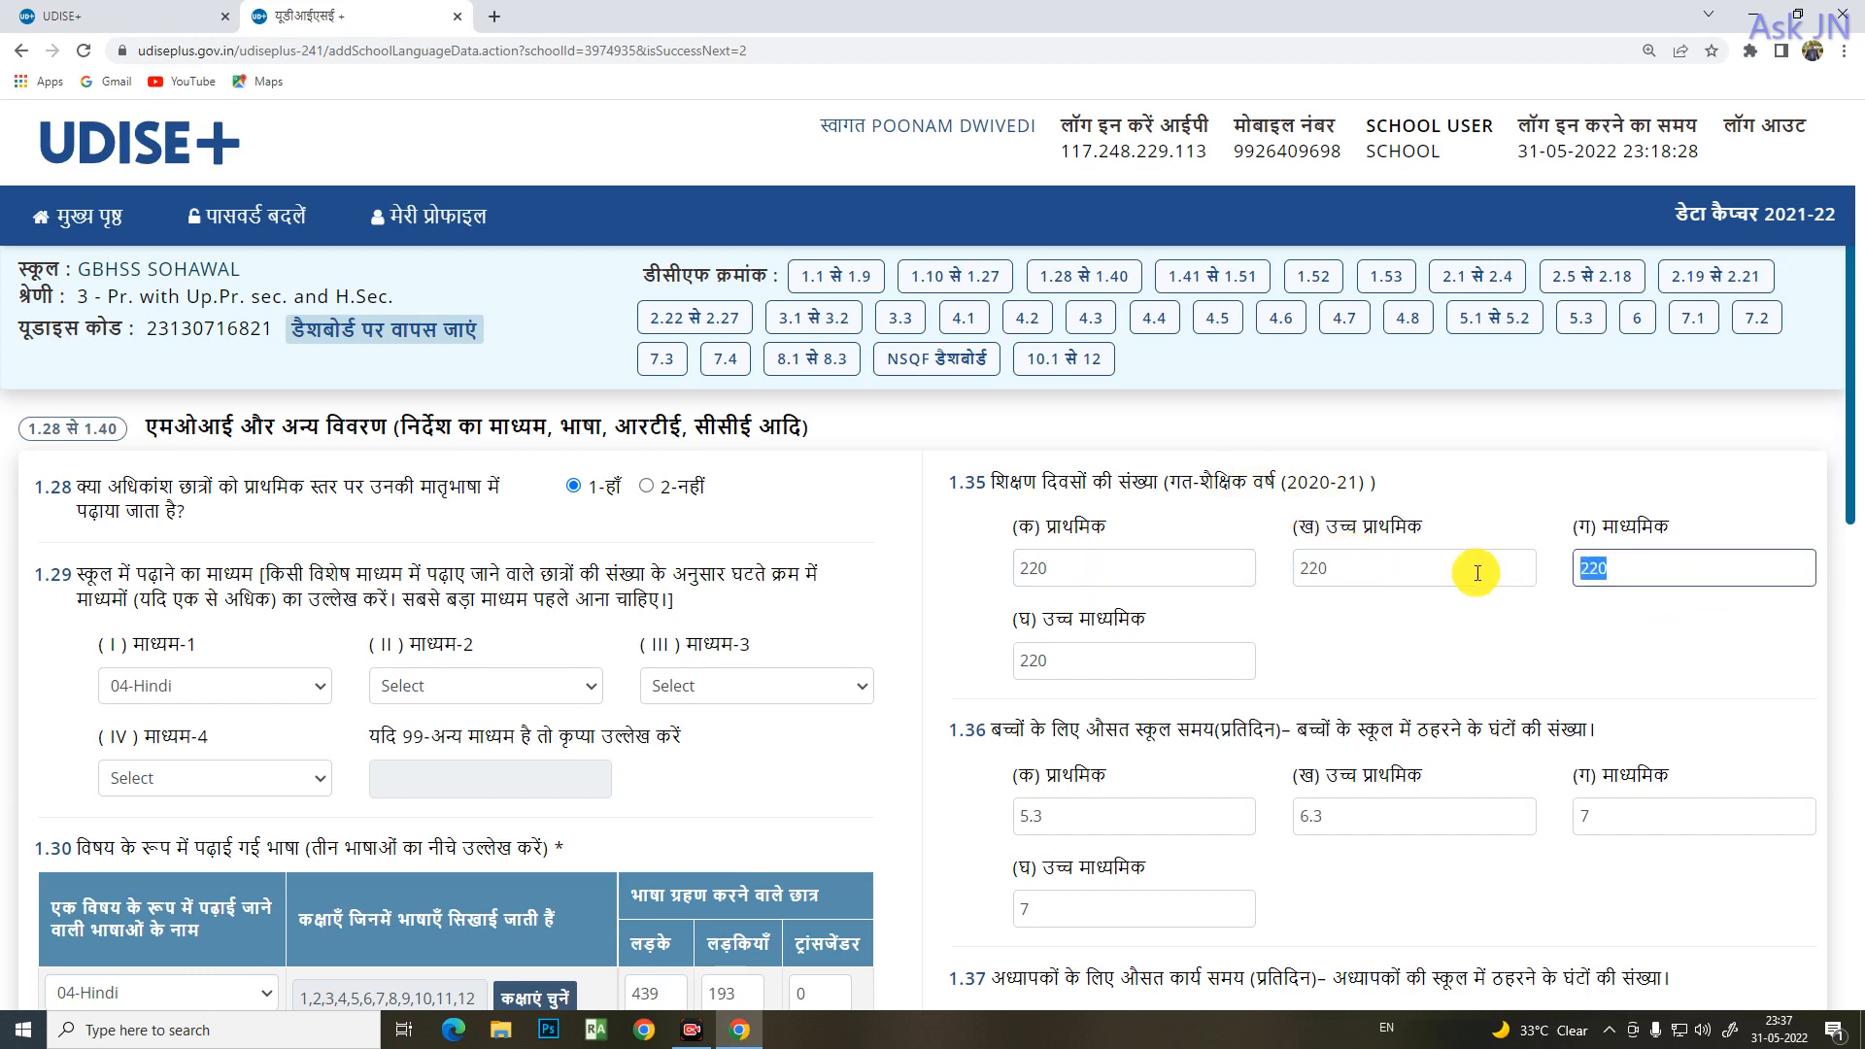
double_click(1068, 657)
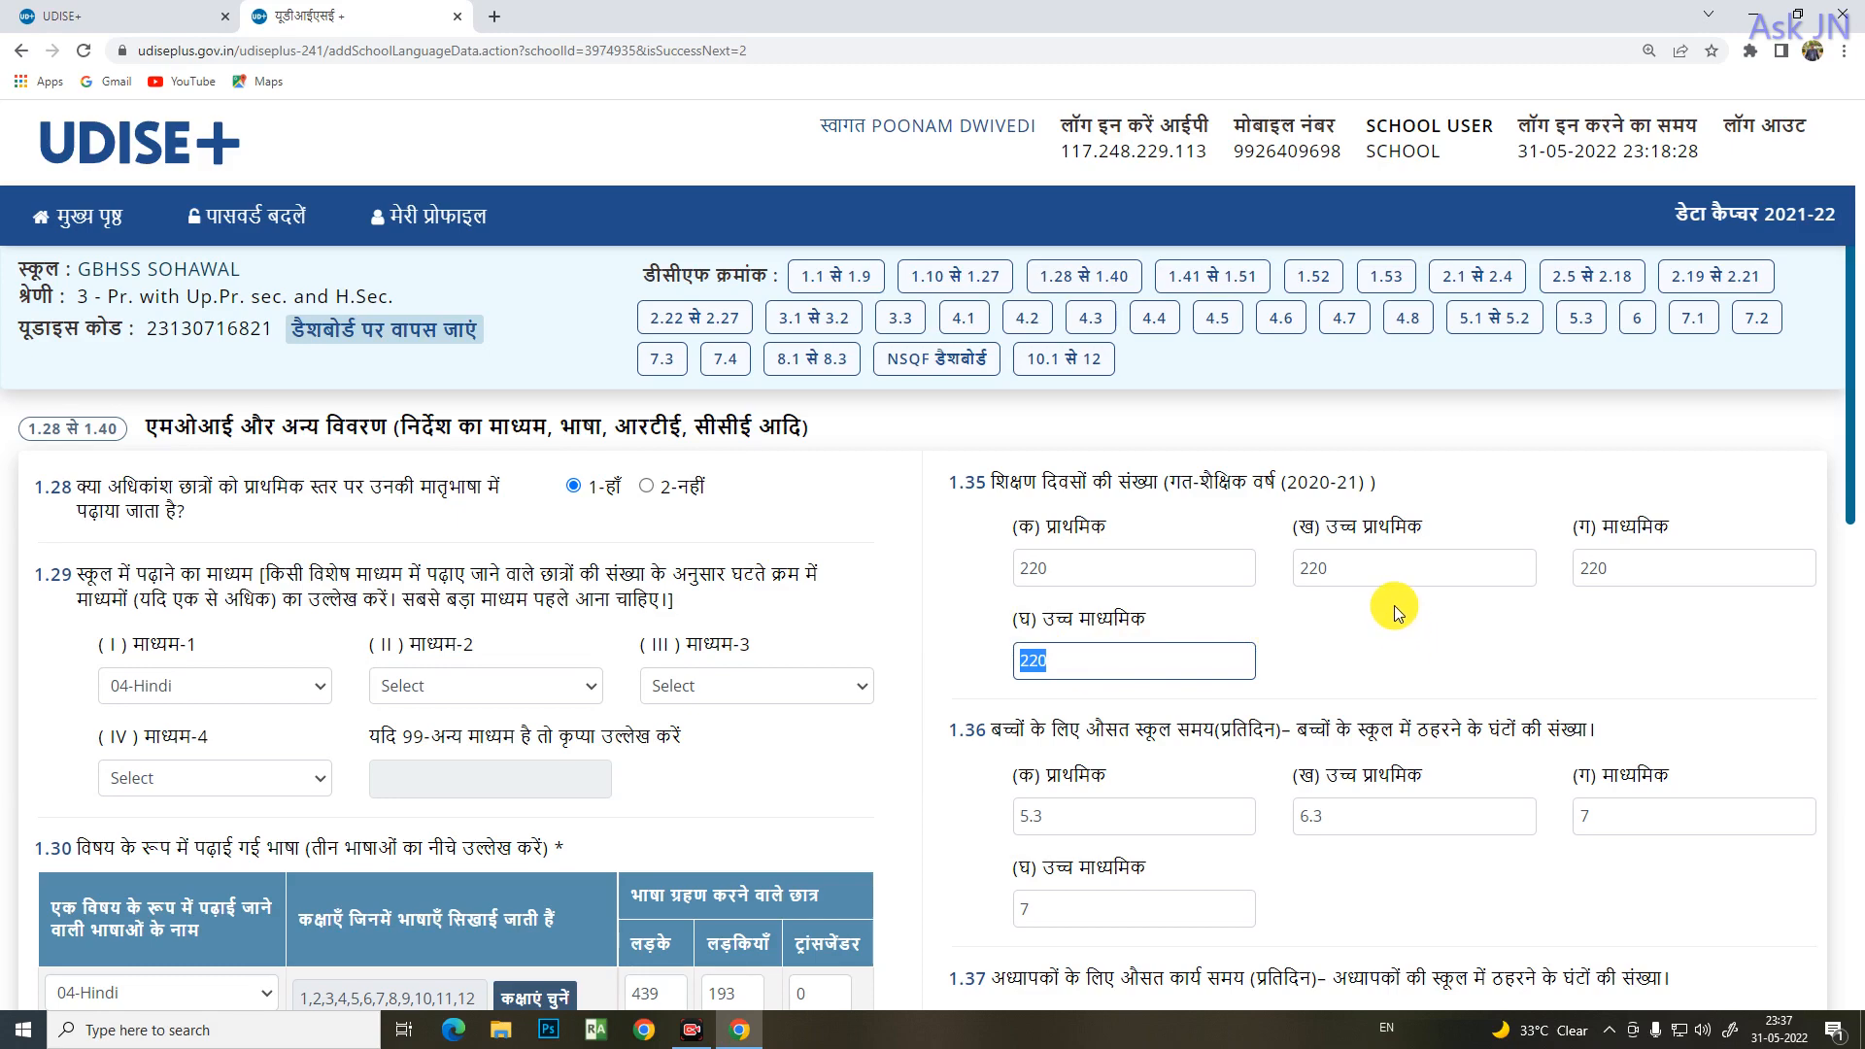
- Check the average daily school hours for children in item 1.36 at the primary and upper primary levels
scroll(1395, 604, "down", 5)
scroll(1290, 666, "up", 5)
scroll(1269, 630, "down", 3)
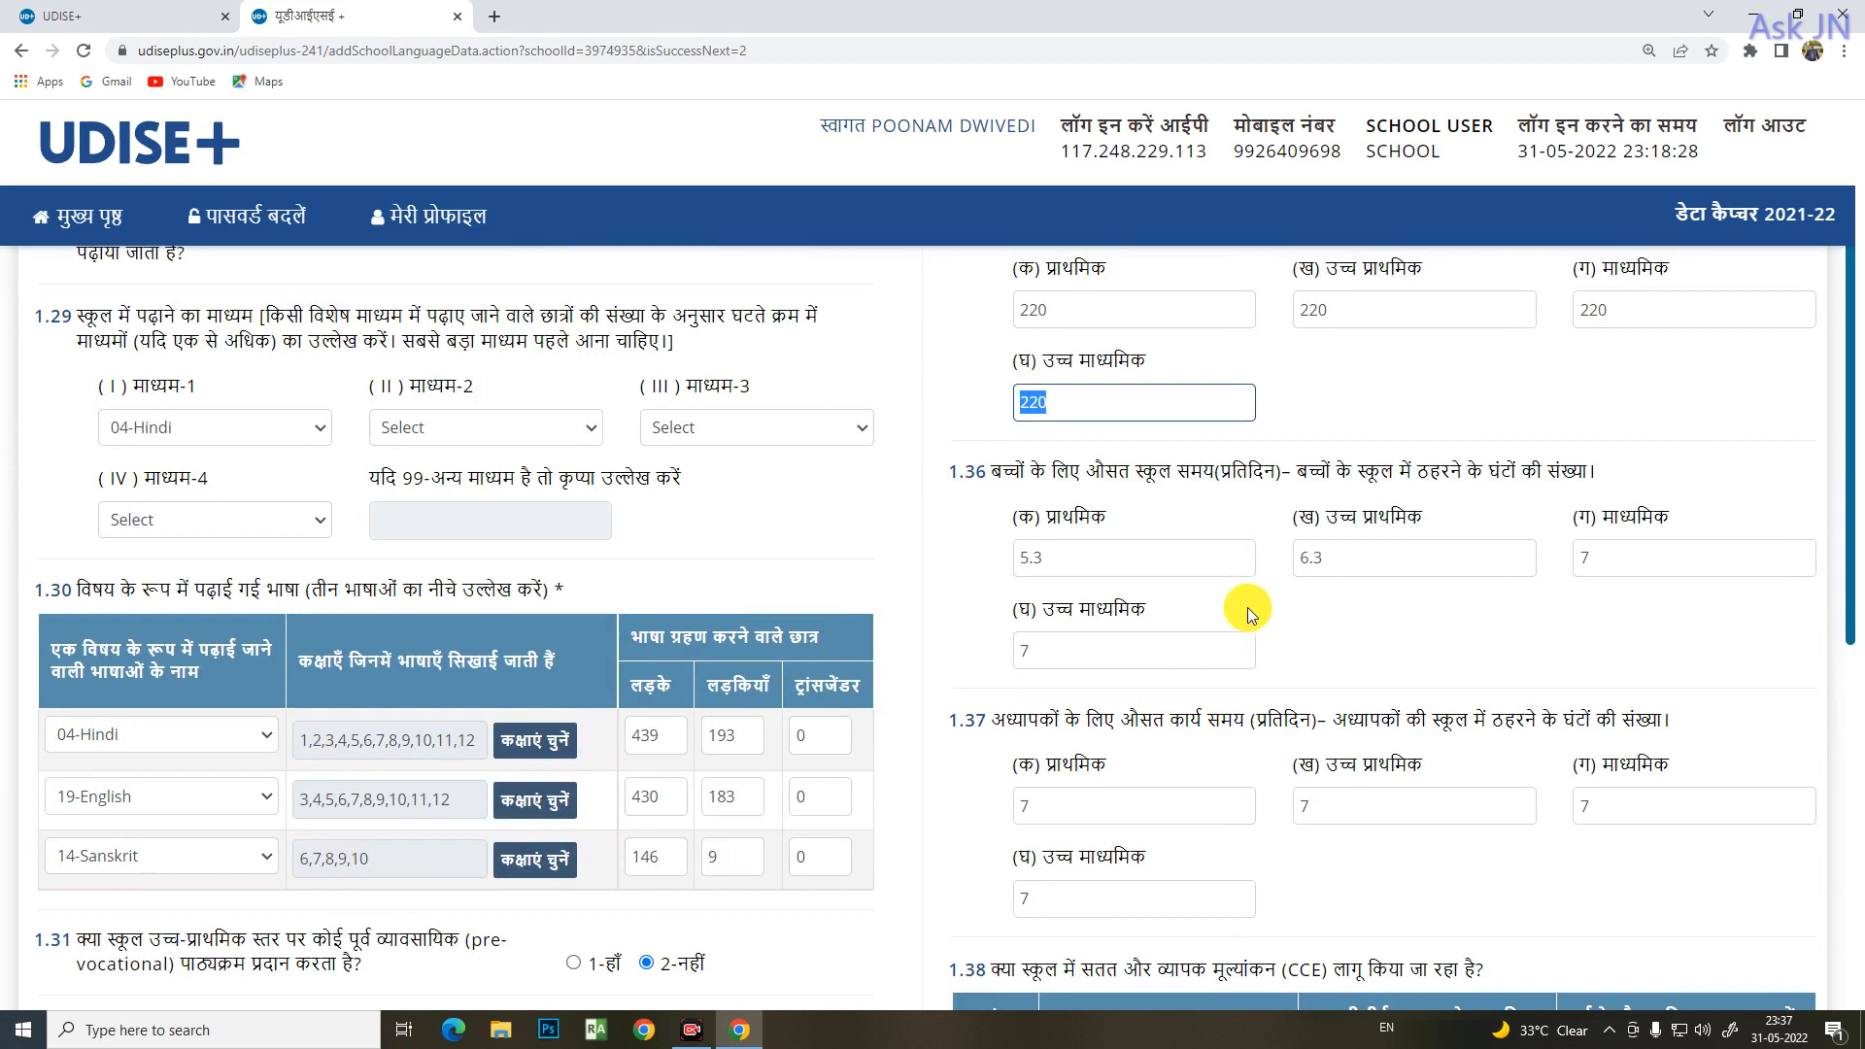
left_click(1170, 583)
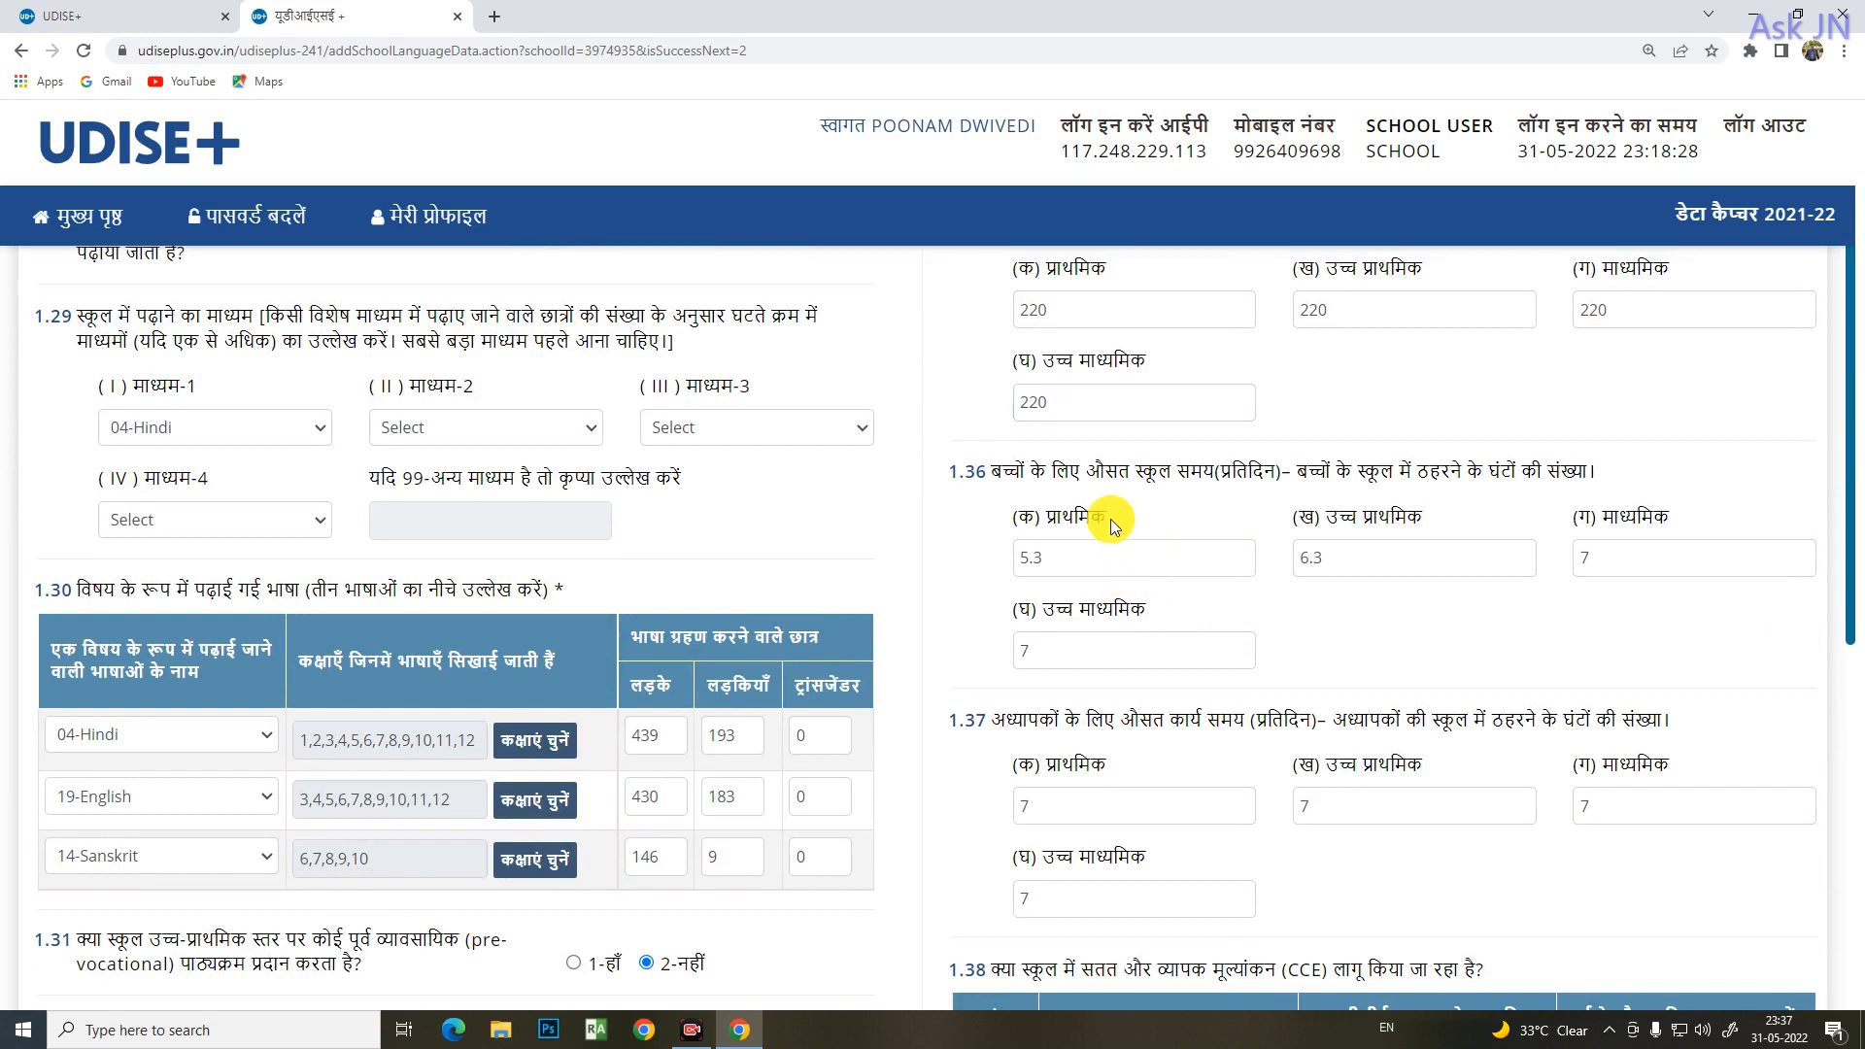
left_click(1146, 556)
left_click(1476, 555)
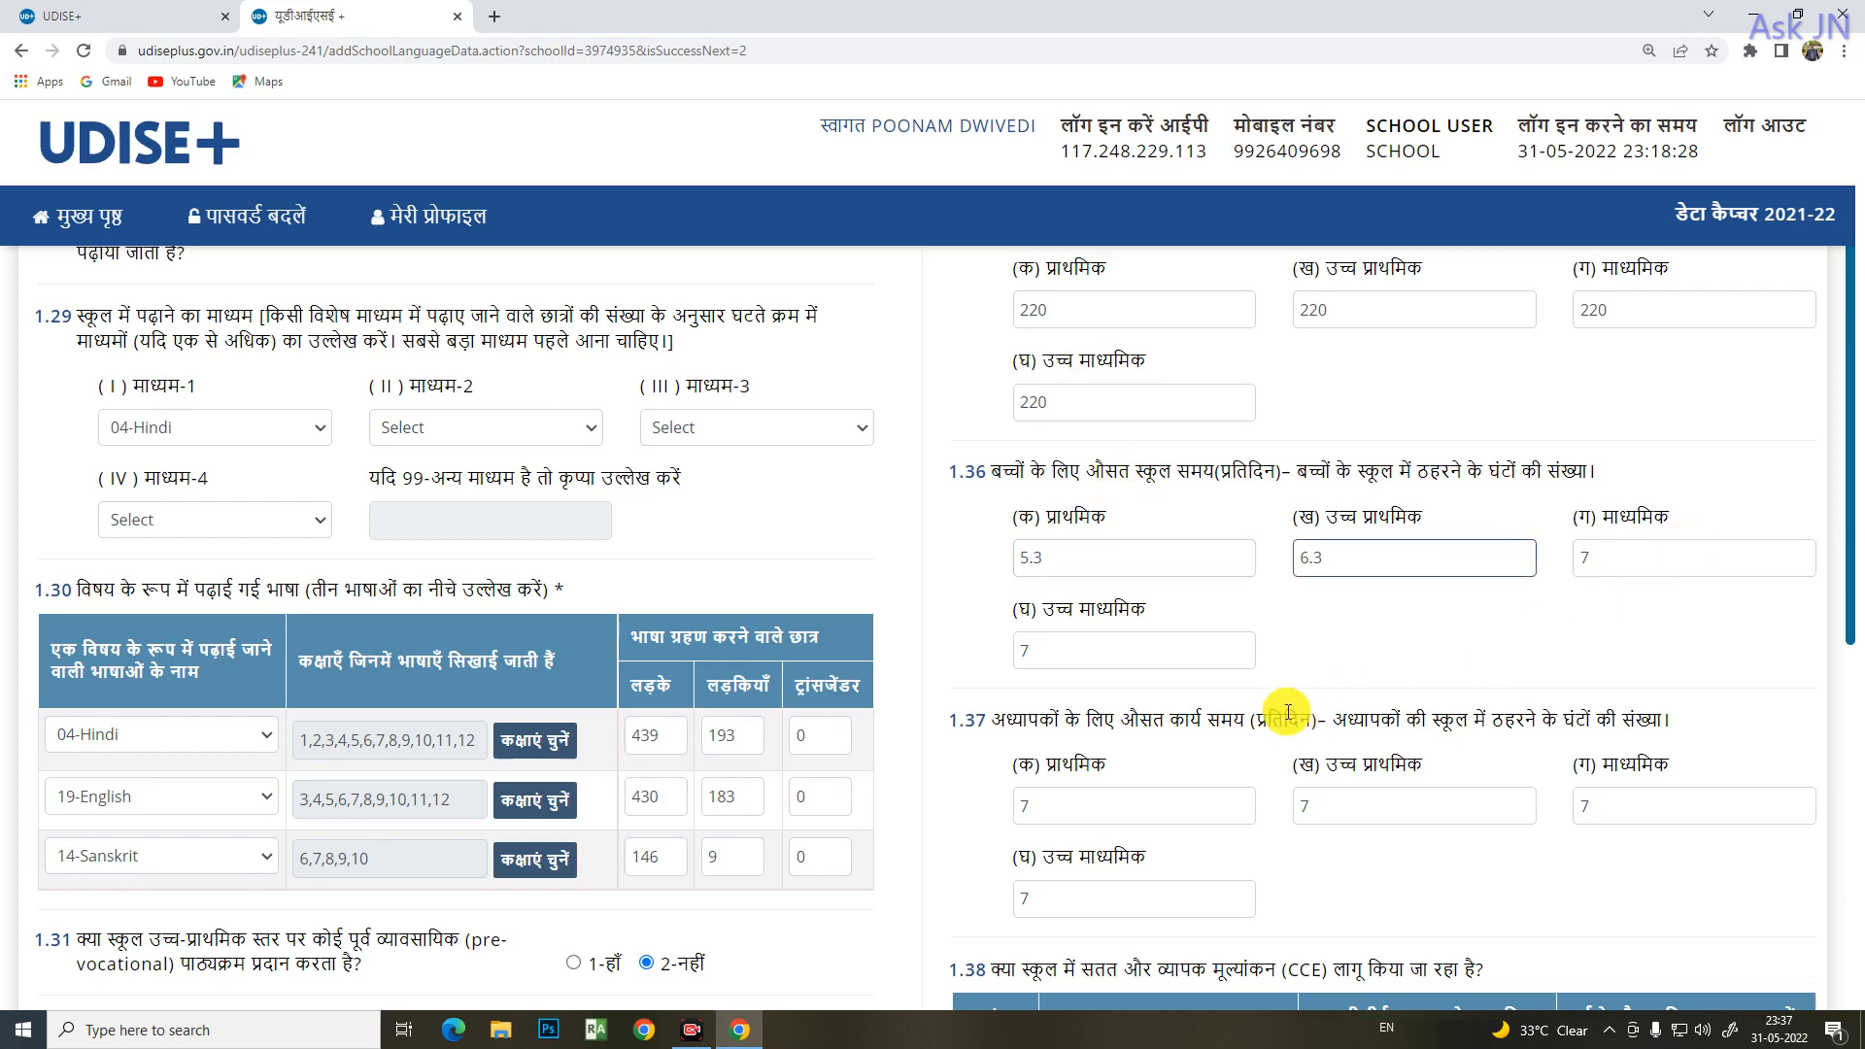
- Check the teachers' average daily working hours for each level in item 1.37 against the children's upper primary hours in item 1.36
scroll(1518, 784, "down", 3)
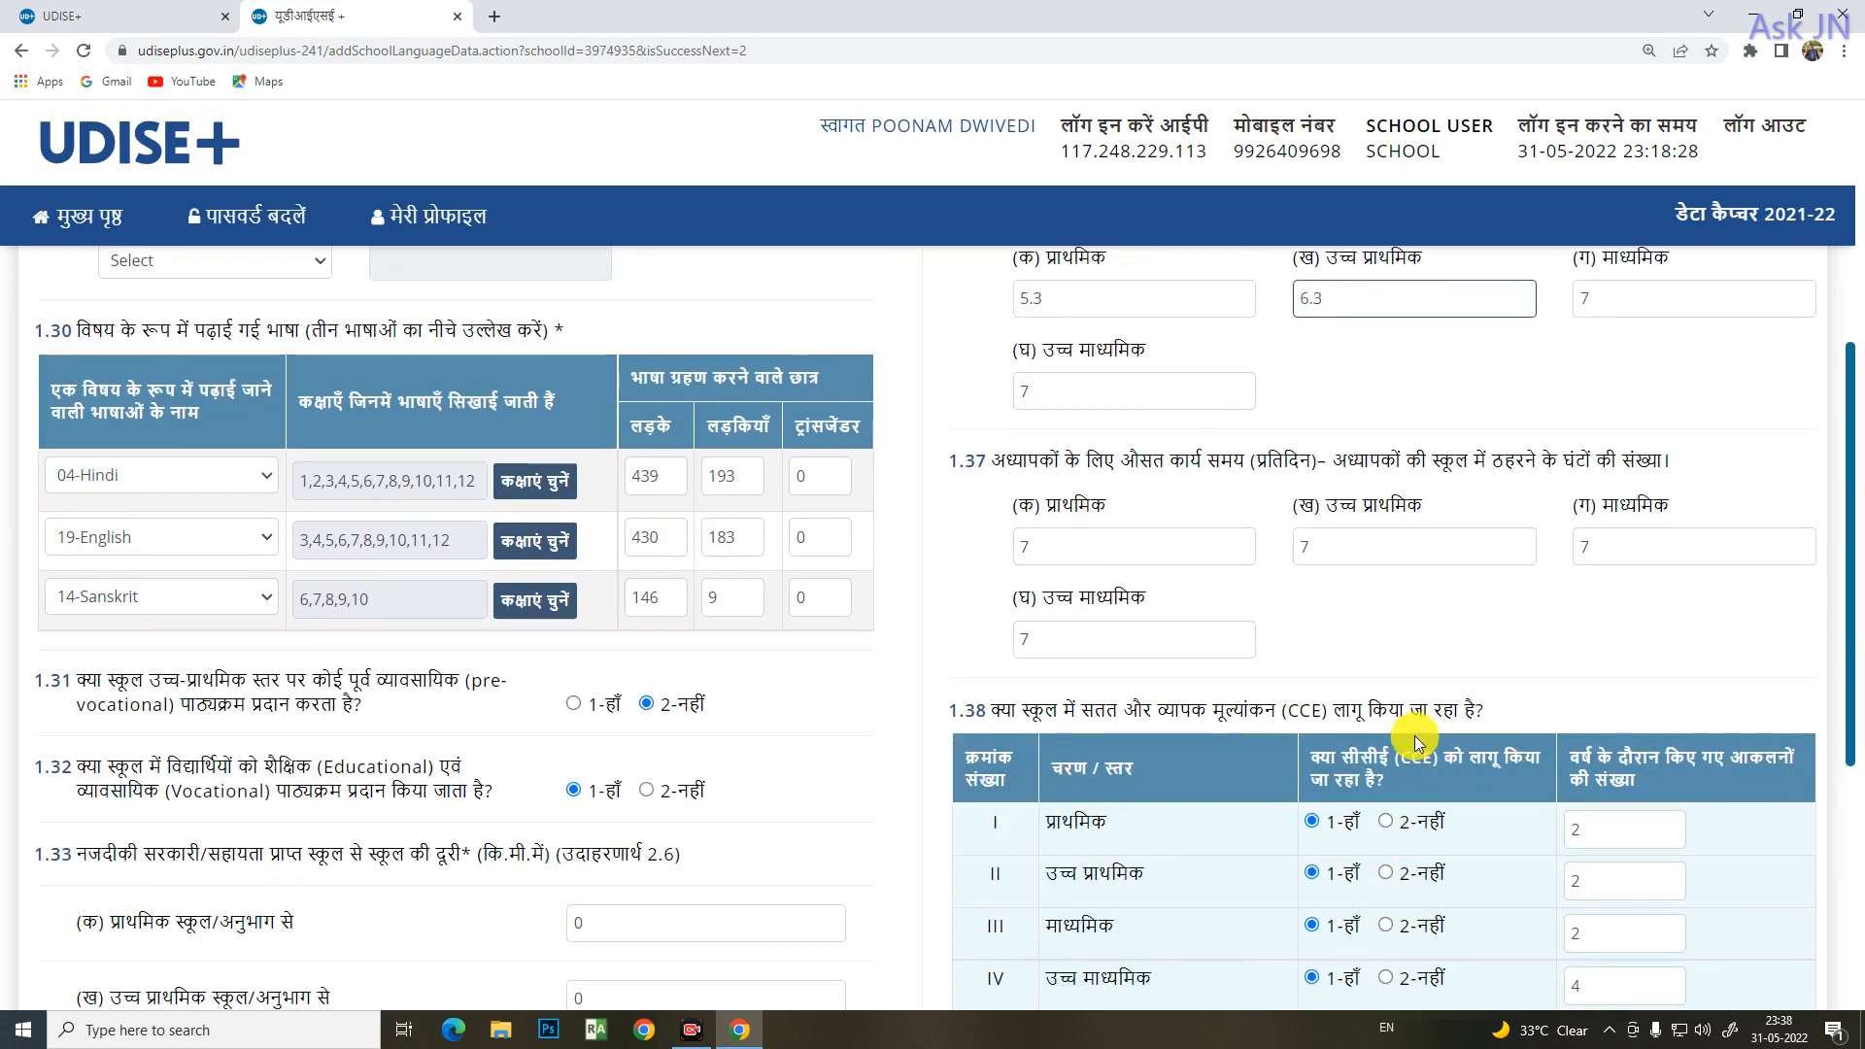
left_click(1134, 549)
left_click(1477, 552)
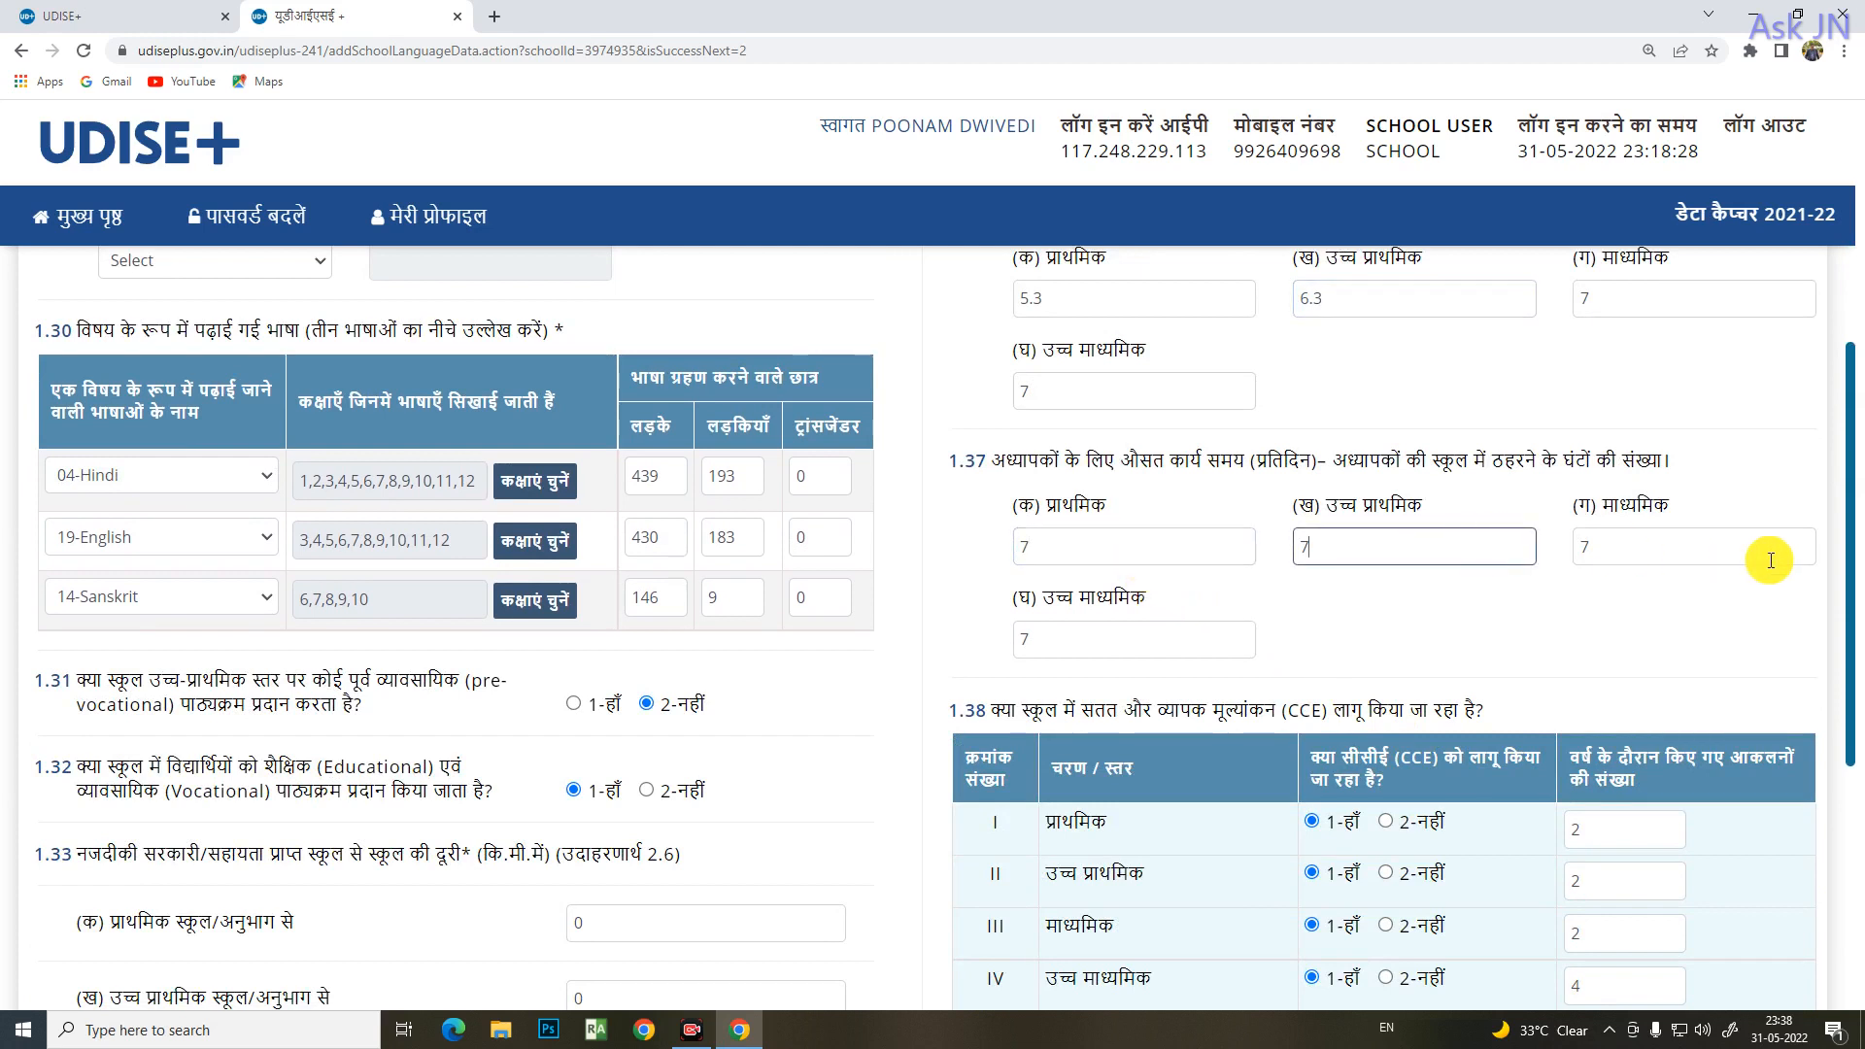
left_click(1686, 550)
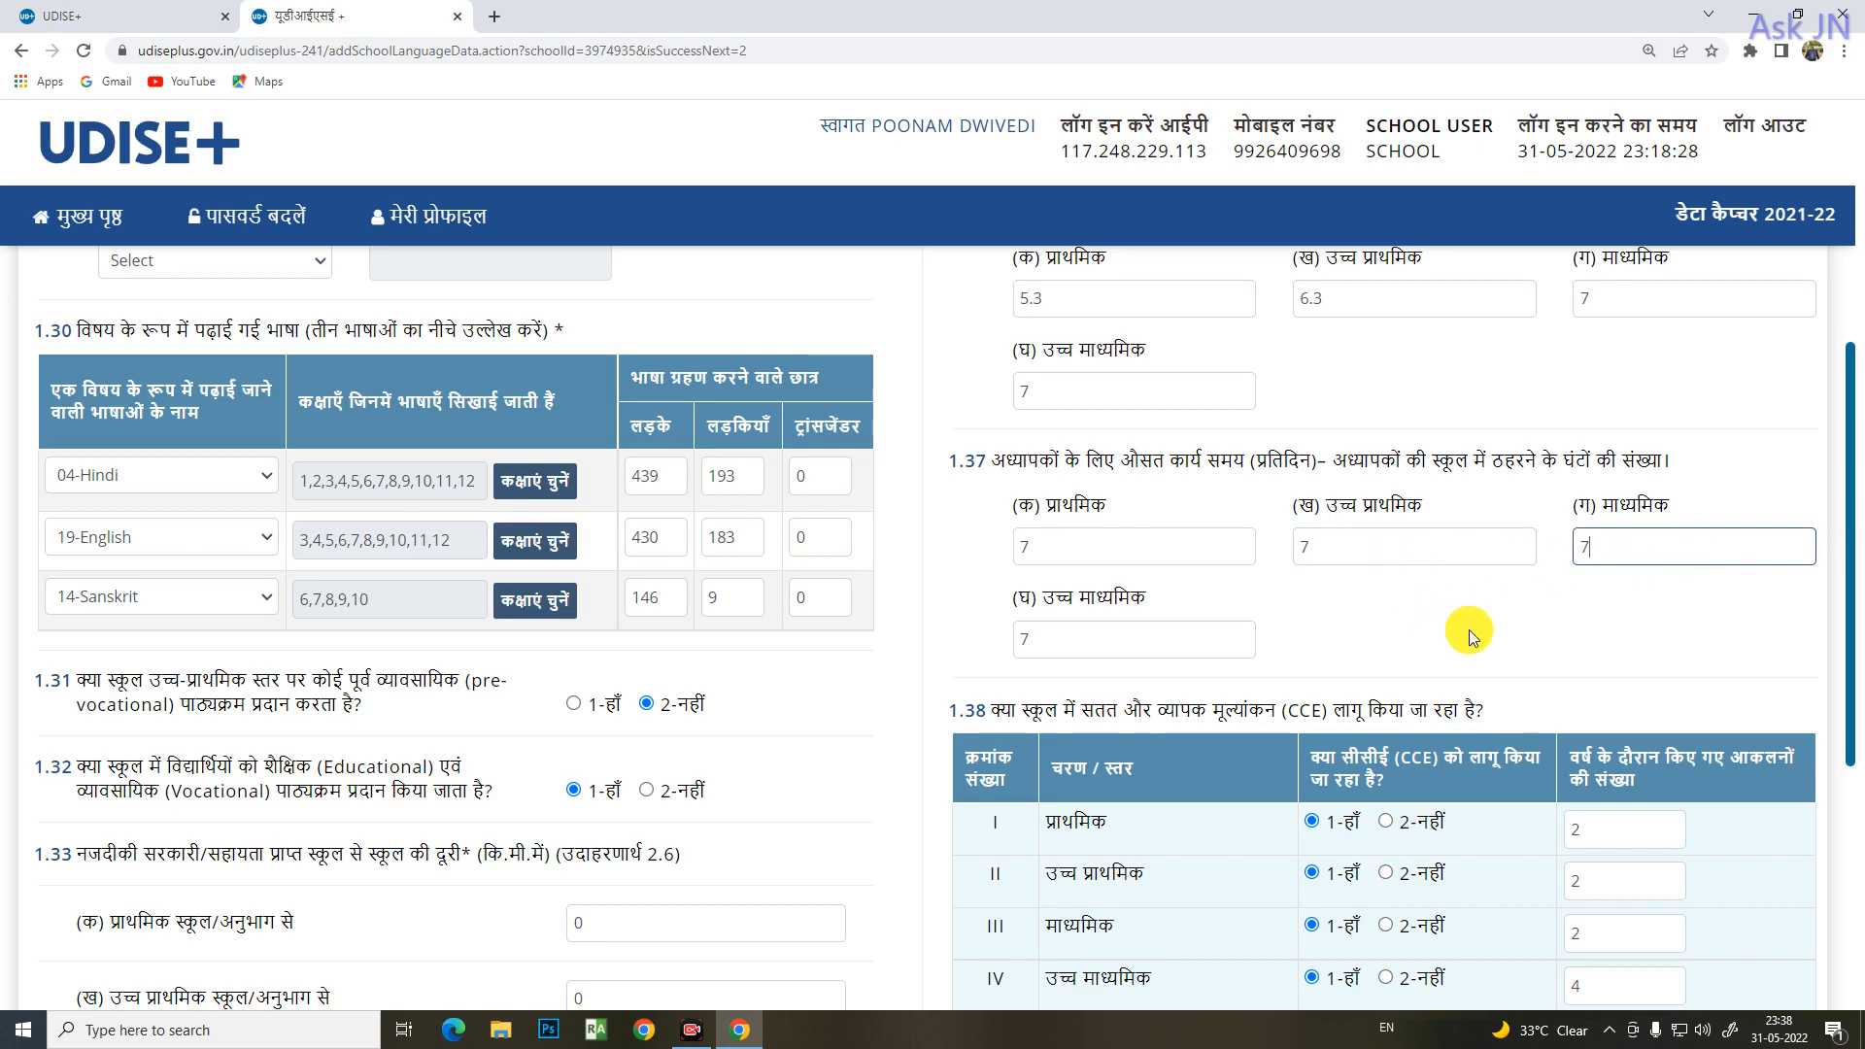
scroll(1469, 632, "up", 5)
left_click(1352, 816)
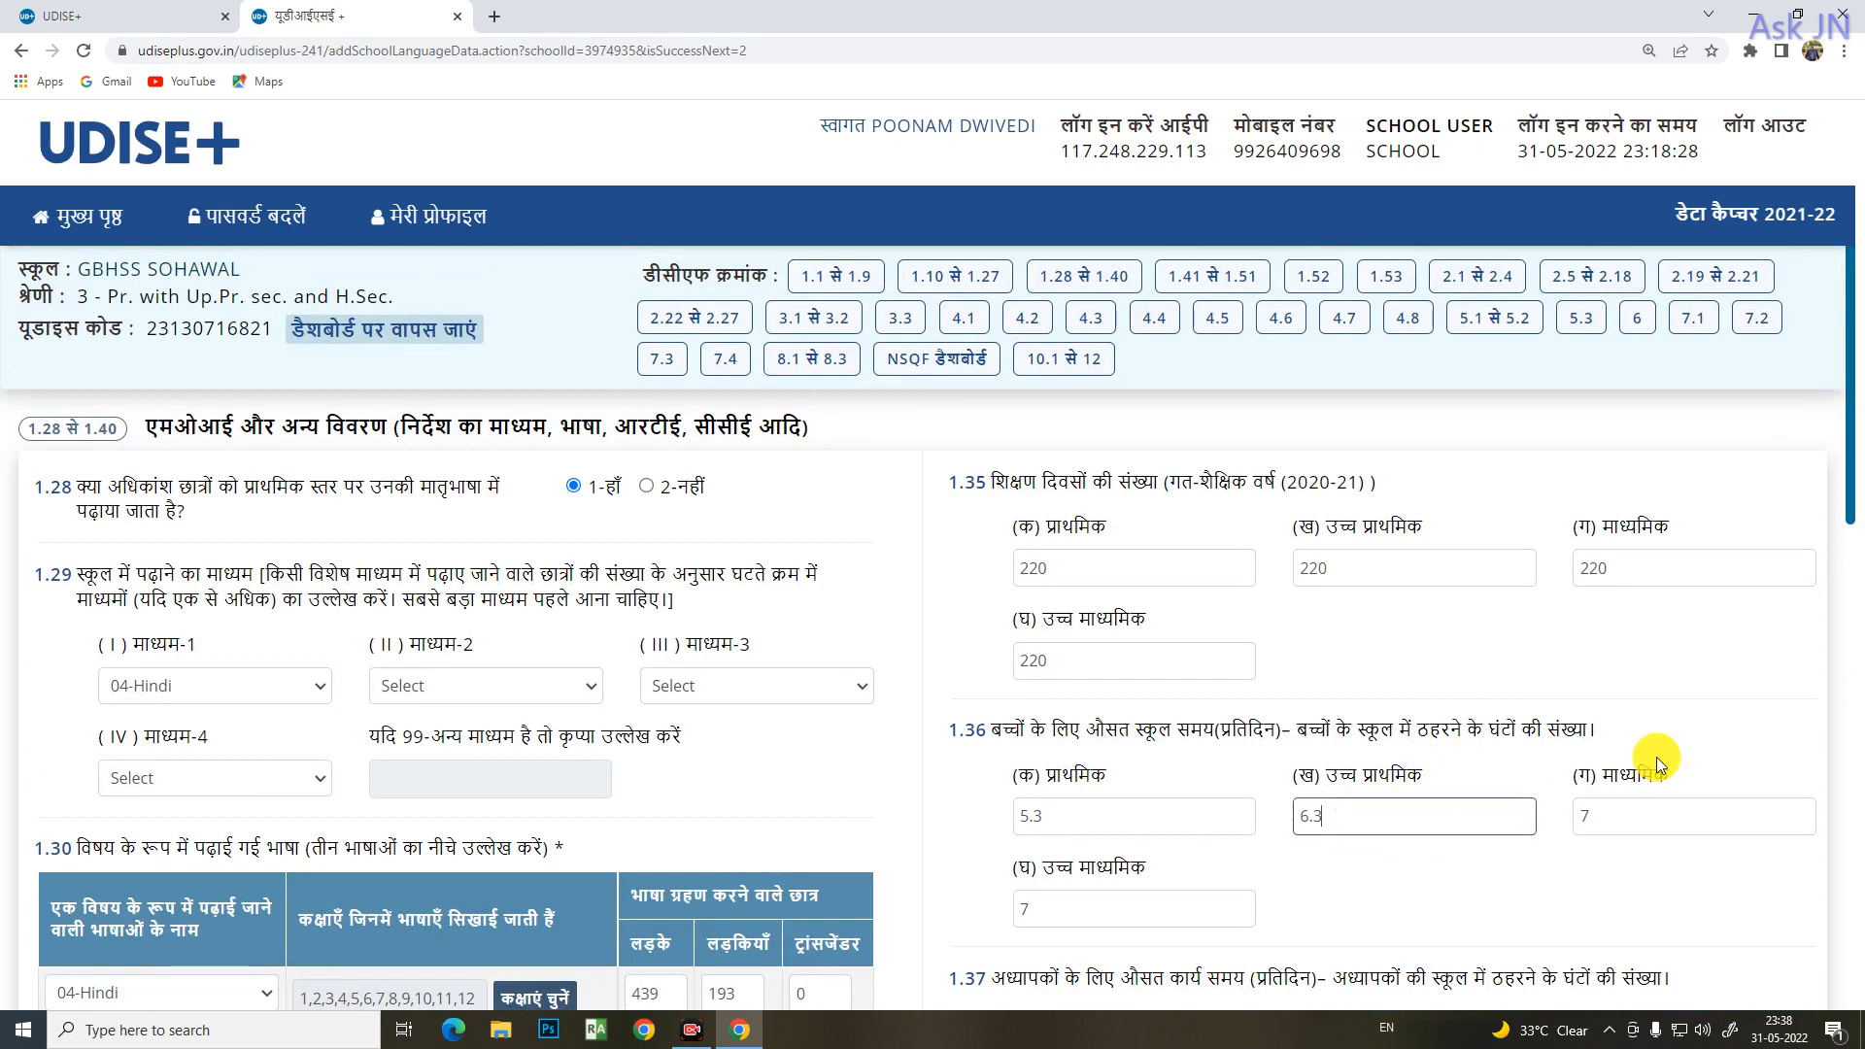
scroll(1658, 754, "down", 5)
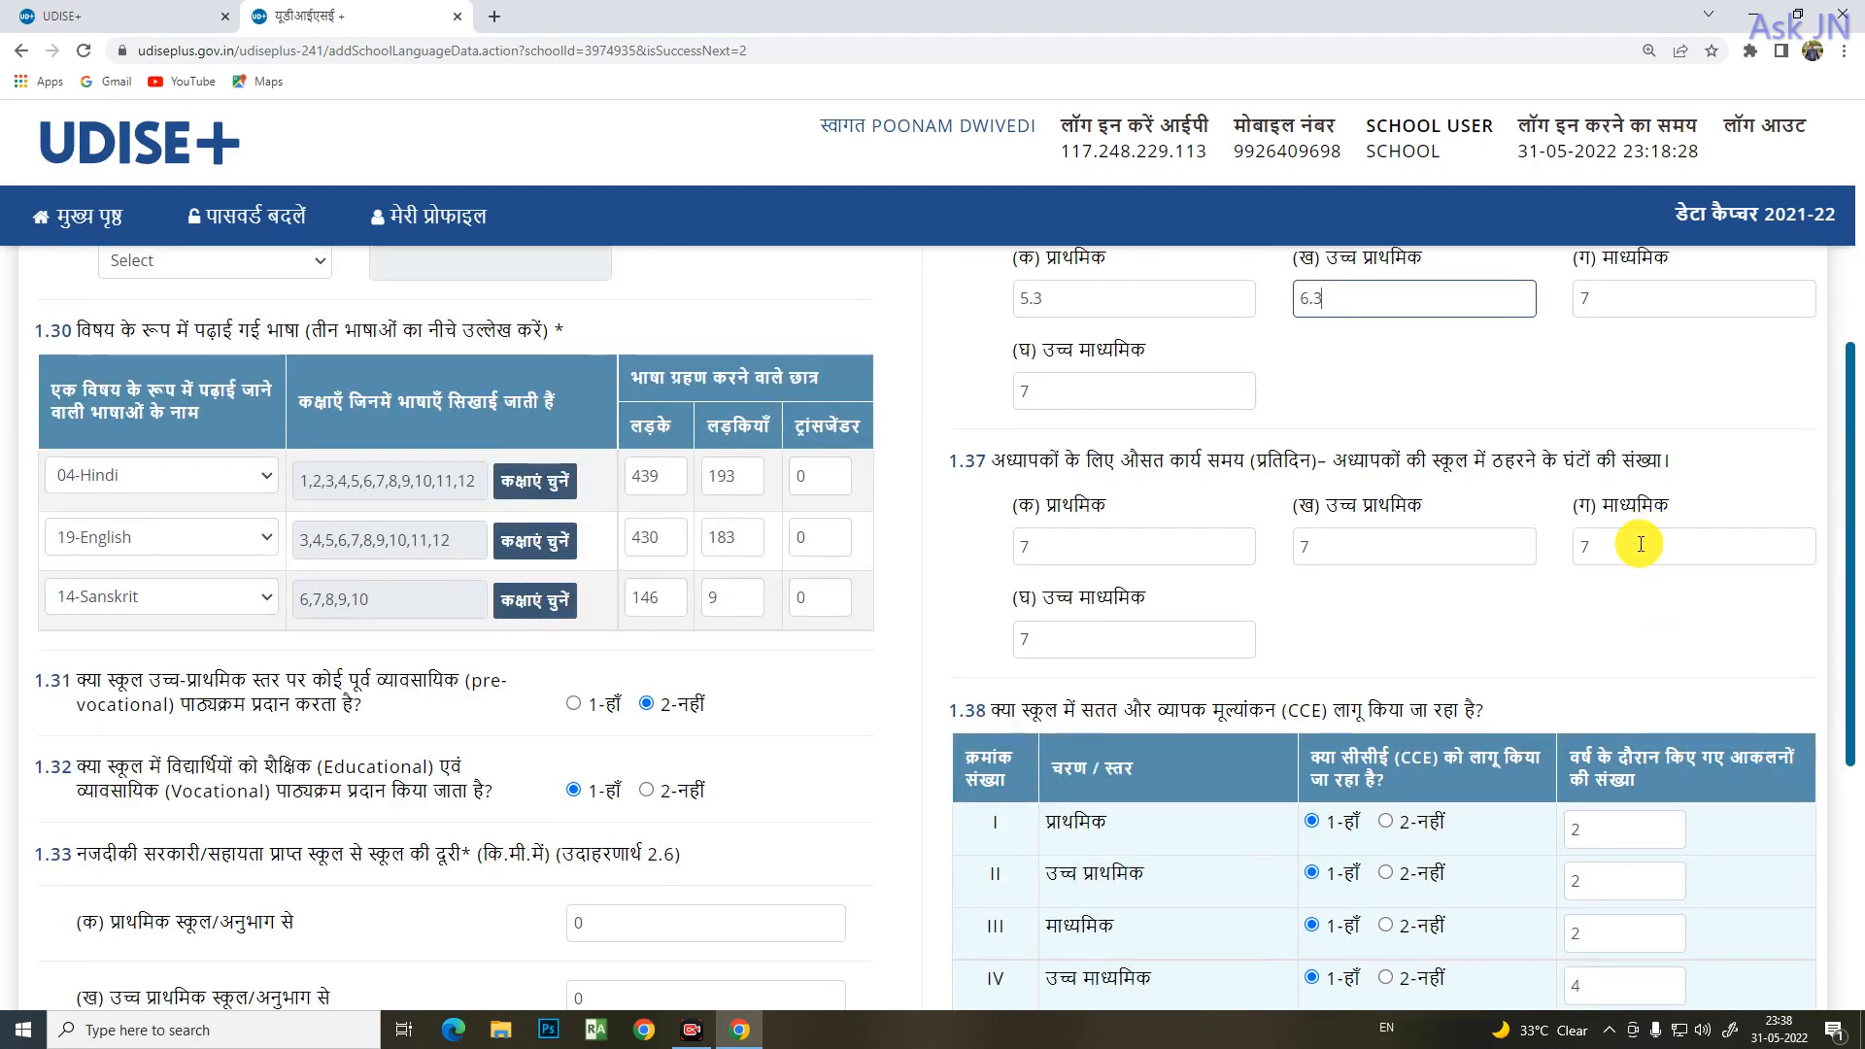
left_click(1204, 655)
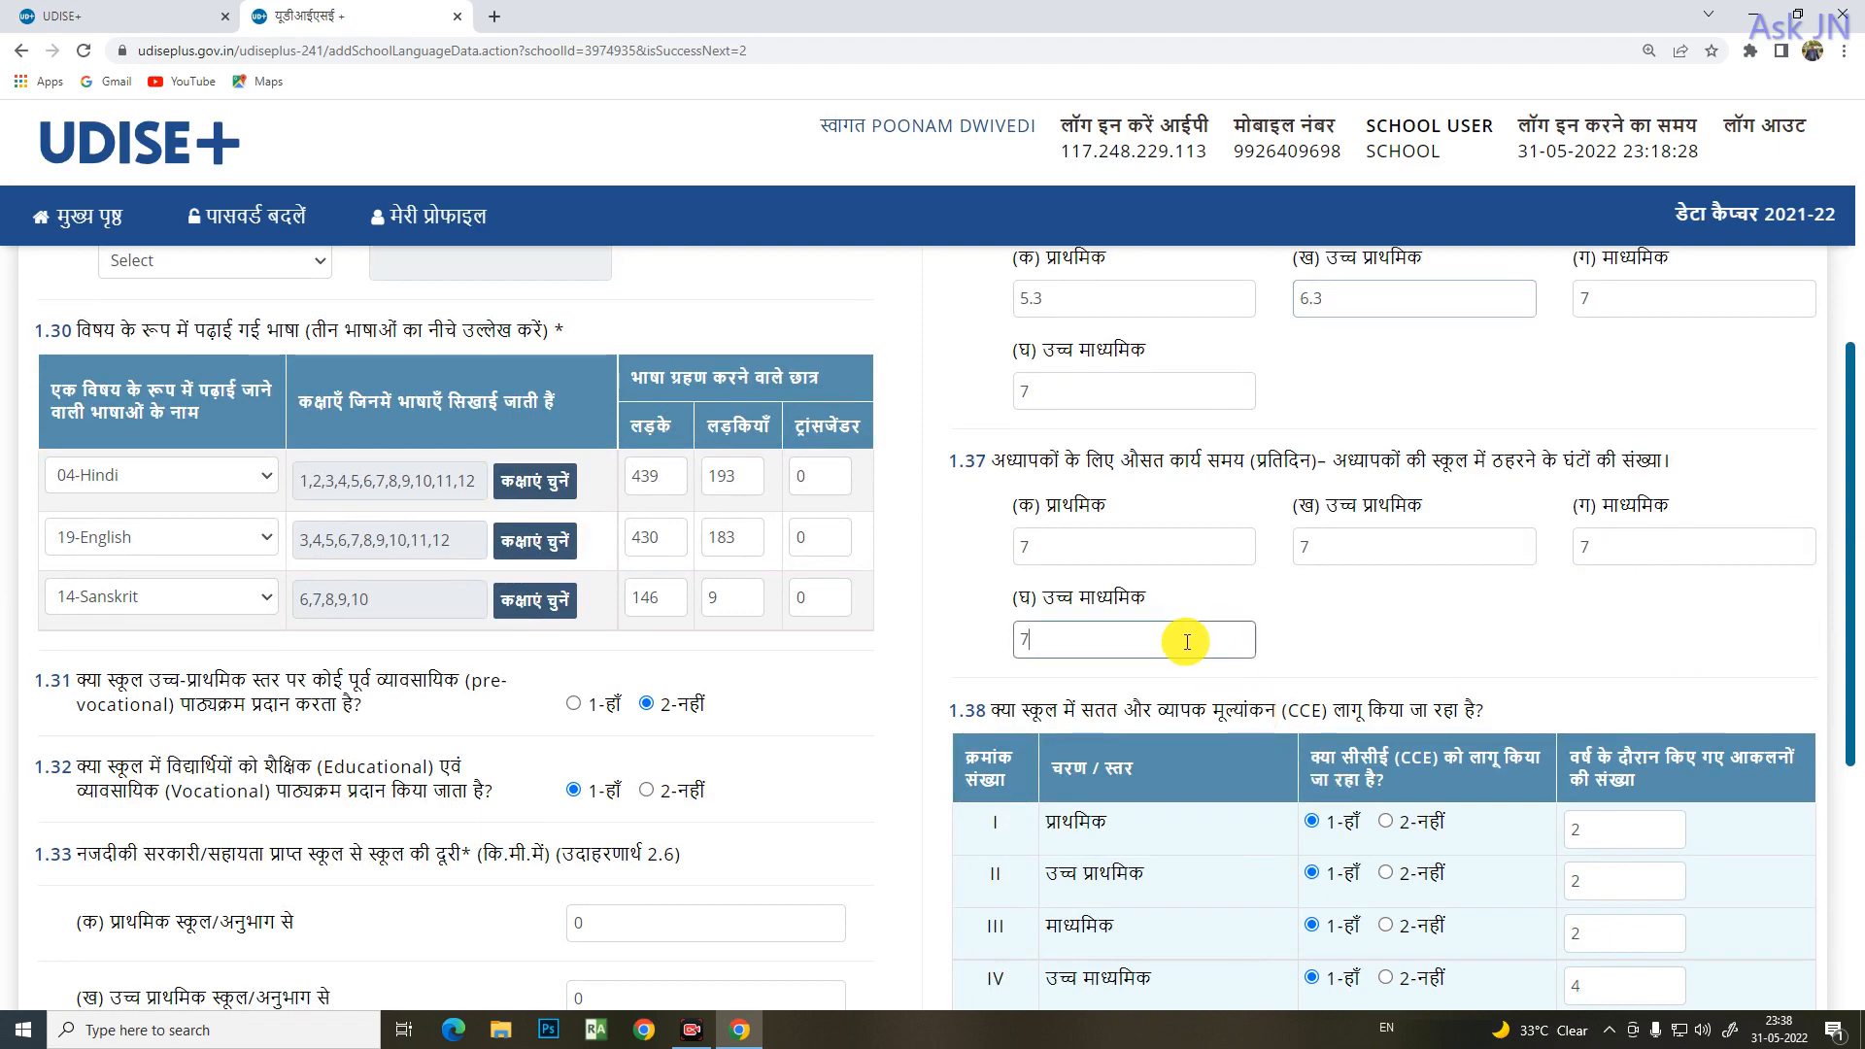
- Examine item 1.38 on continuous and comprehensive evaluation (CCE), highlighting the question and checking the entries for each school level
scroll(1641, 717, "down", 3)
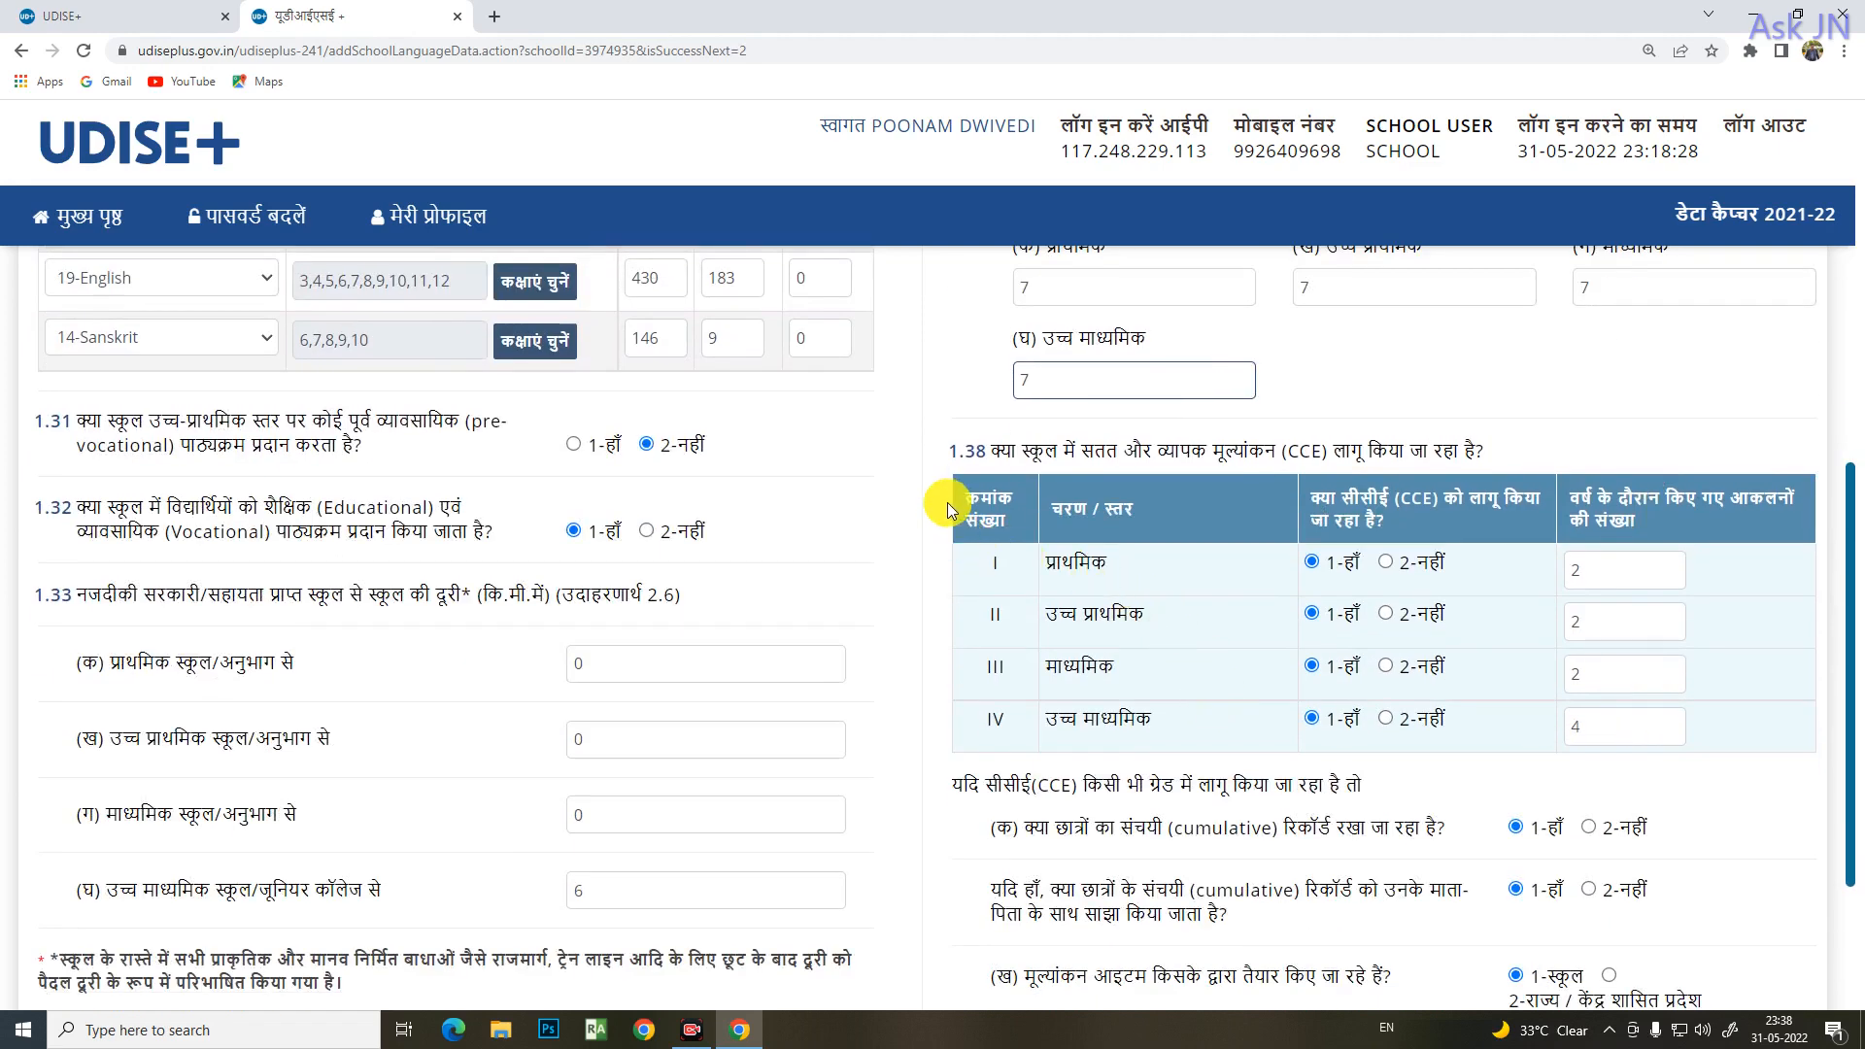
left_click_drag(1122, 451, 1593, 457)
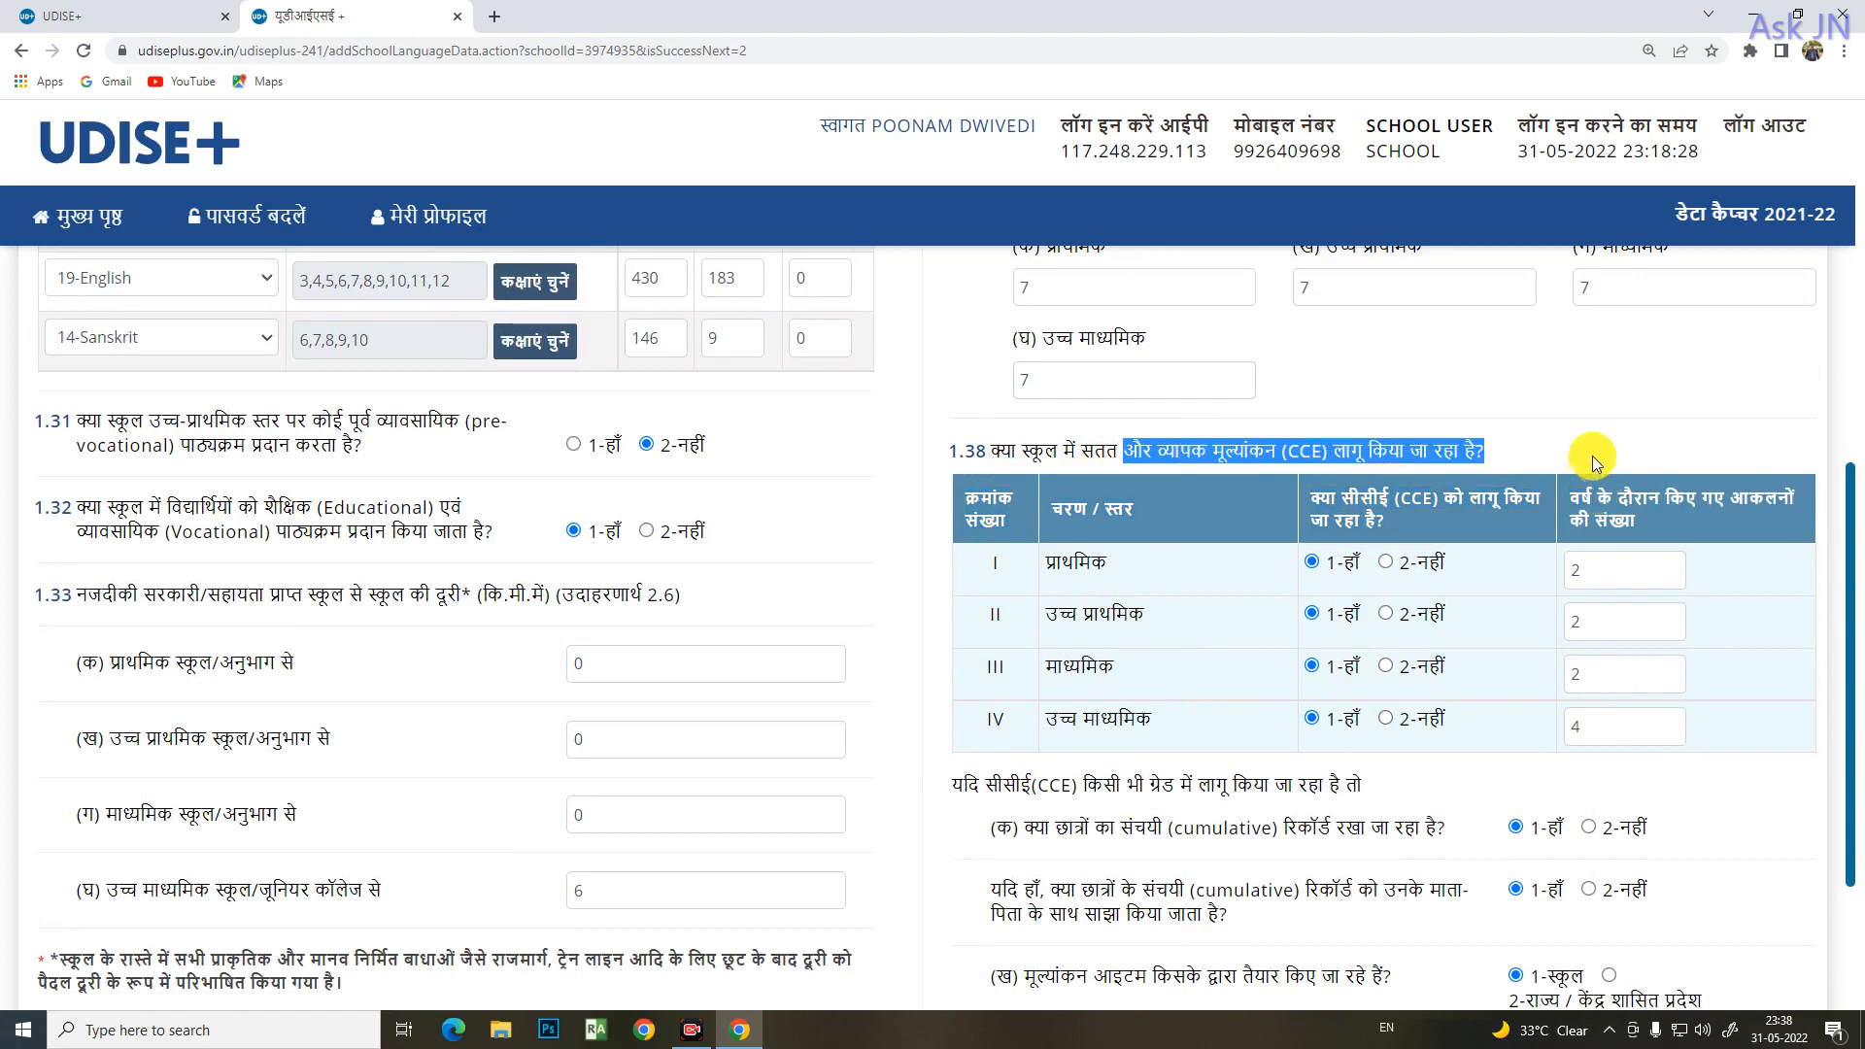
left_click(1560, 453)
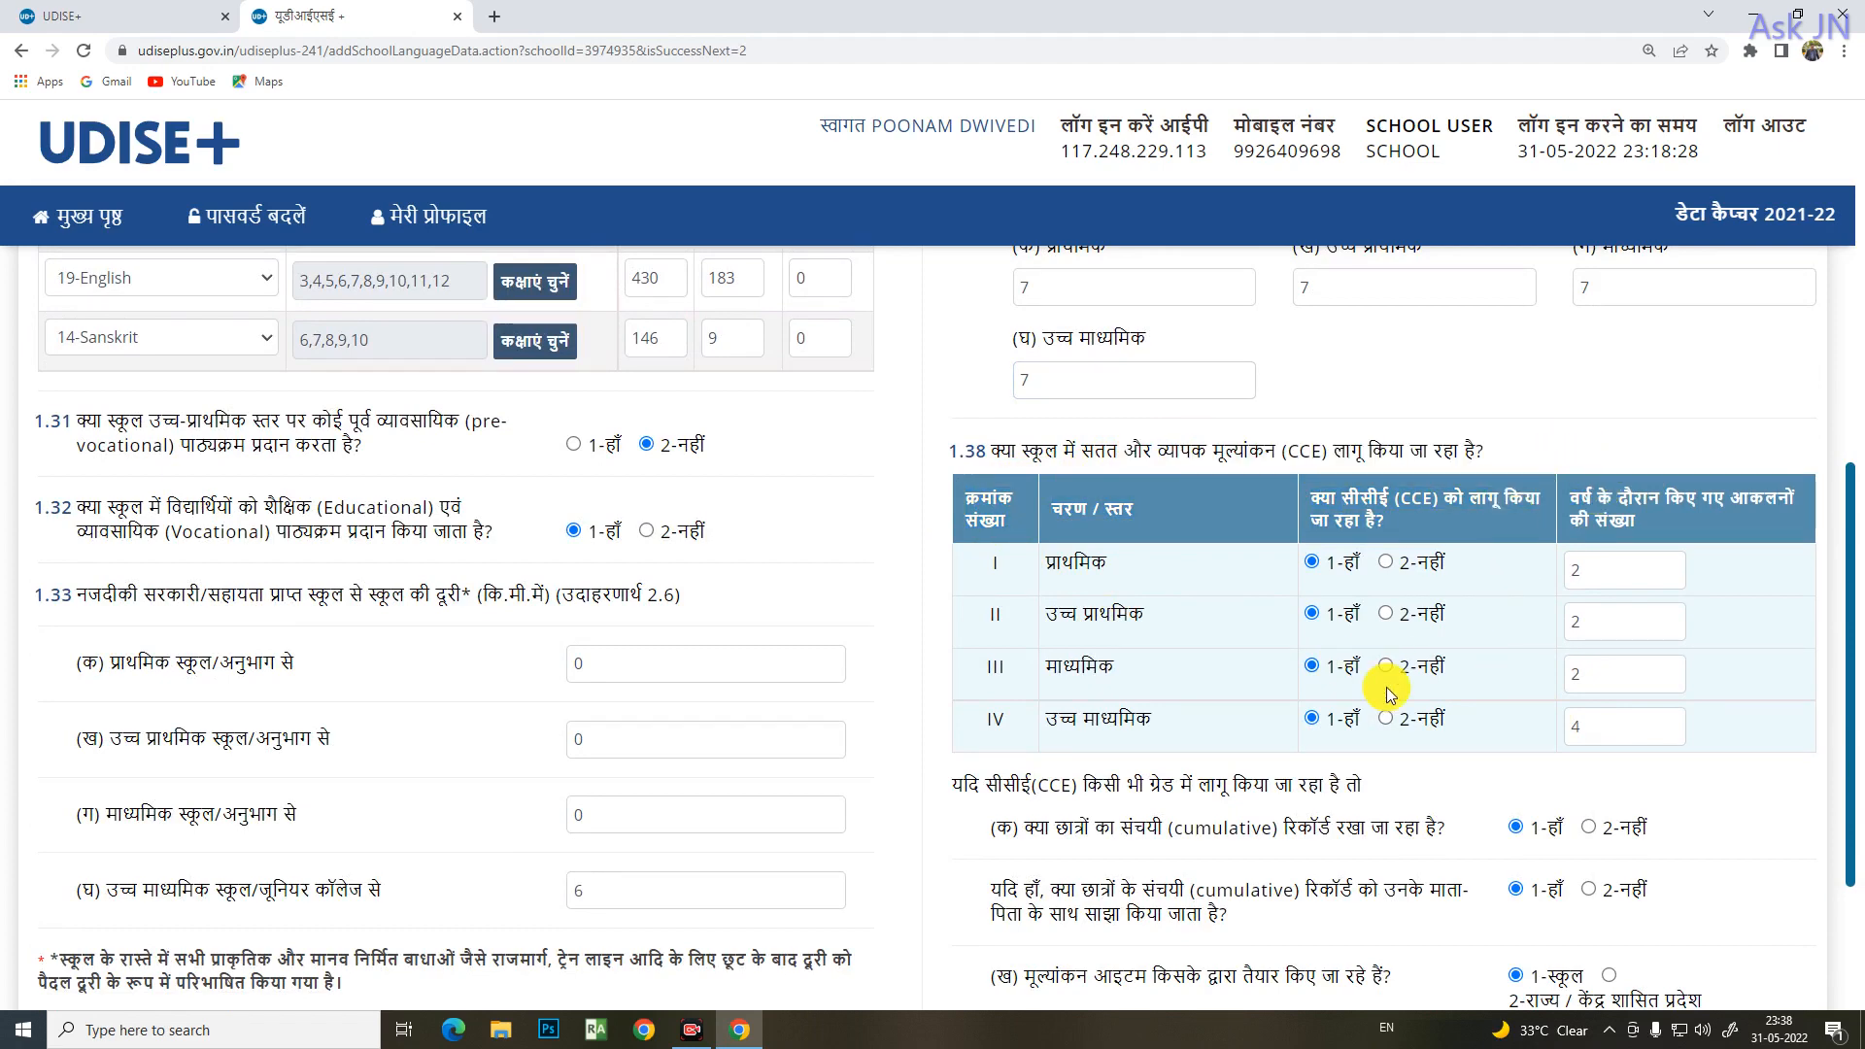
scroll(1387, 687, "down", 3)
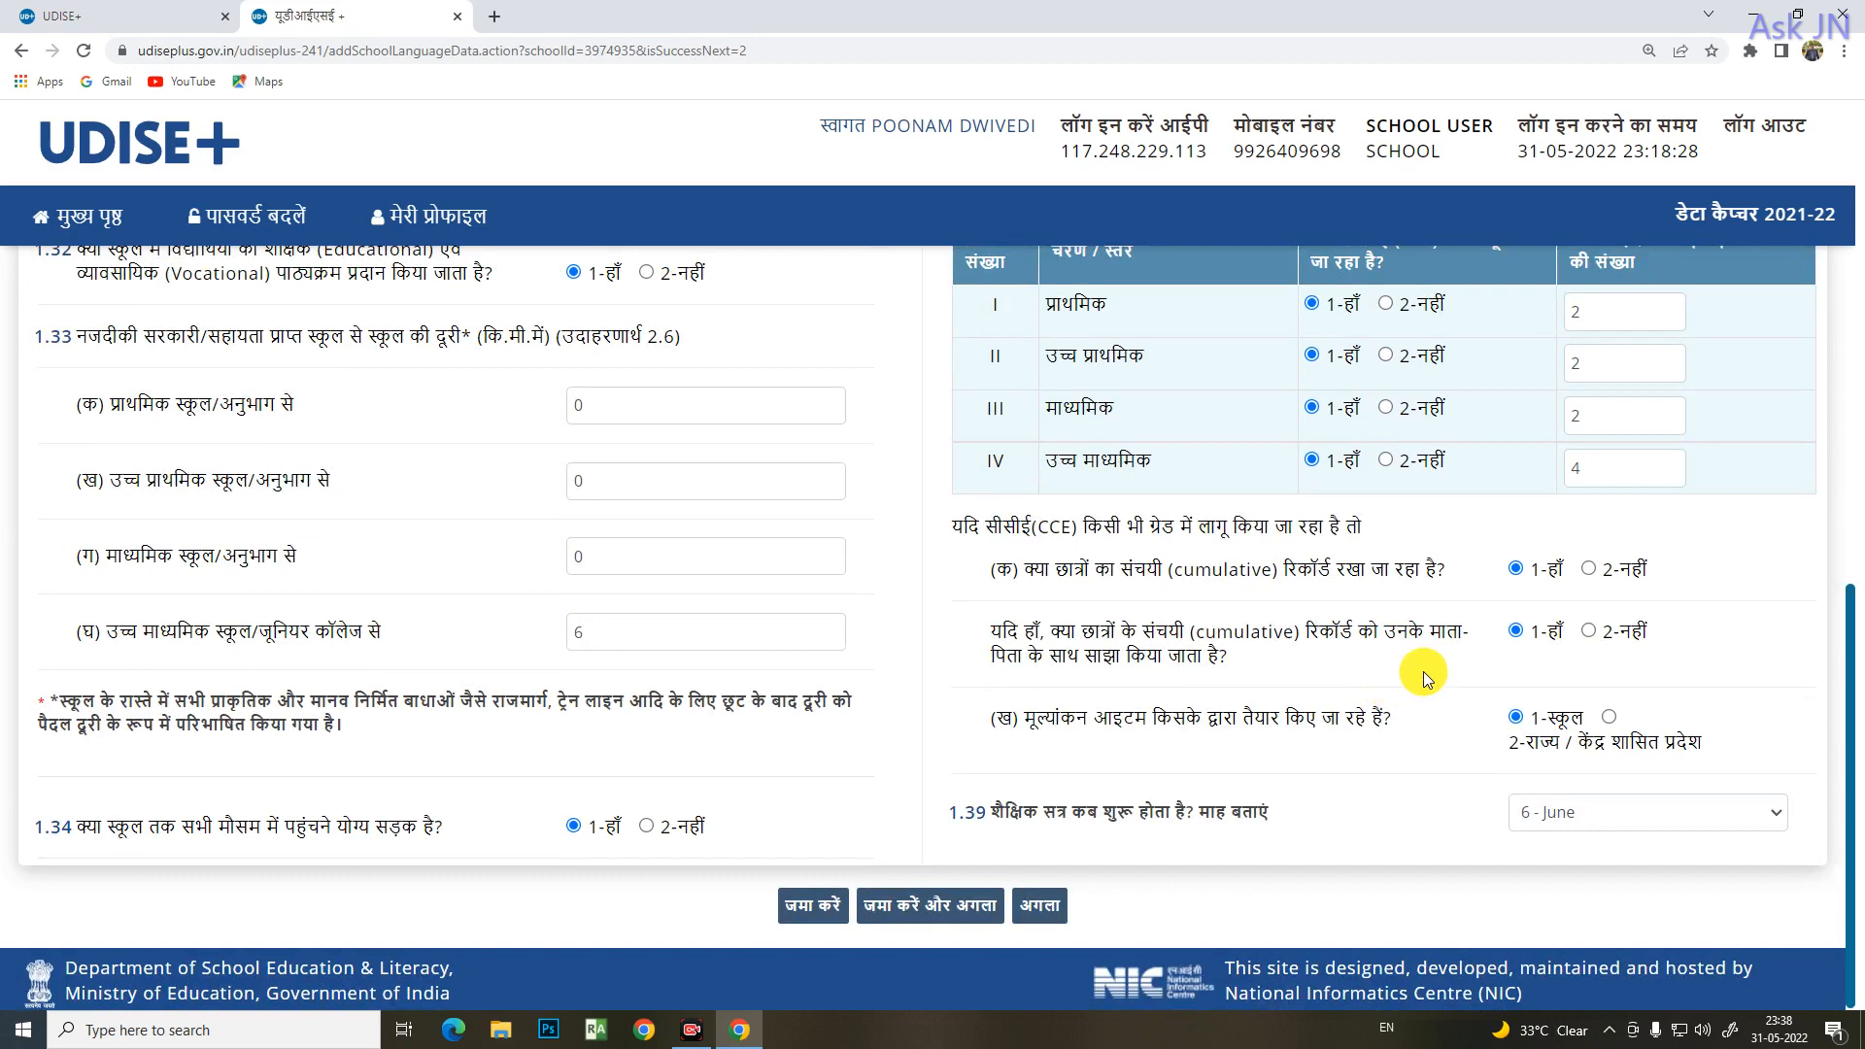
scroll(1427, 677, "up", 3)
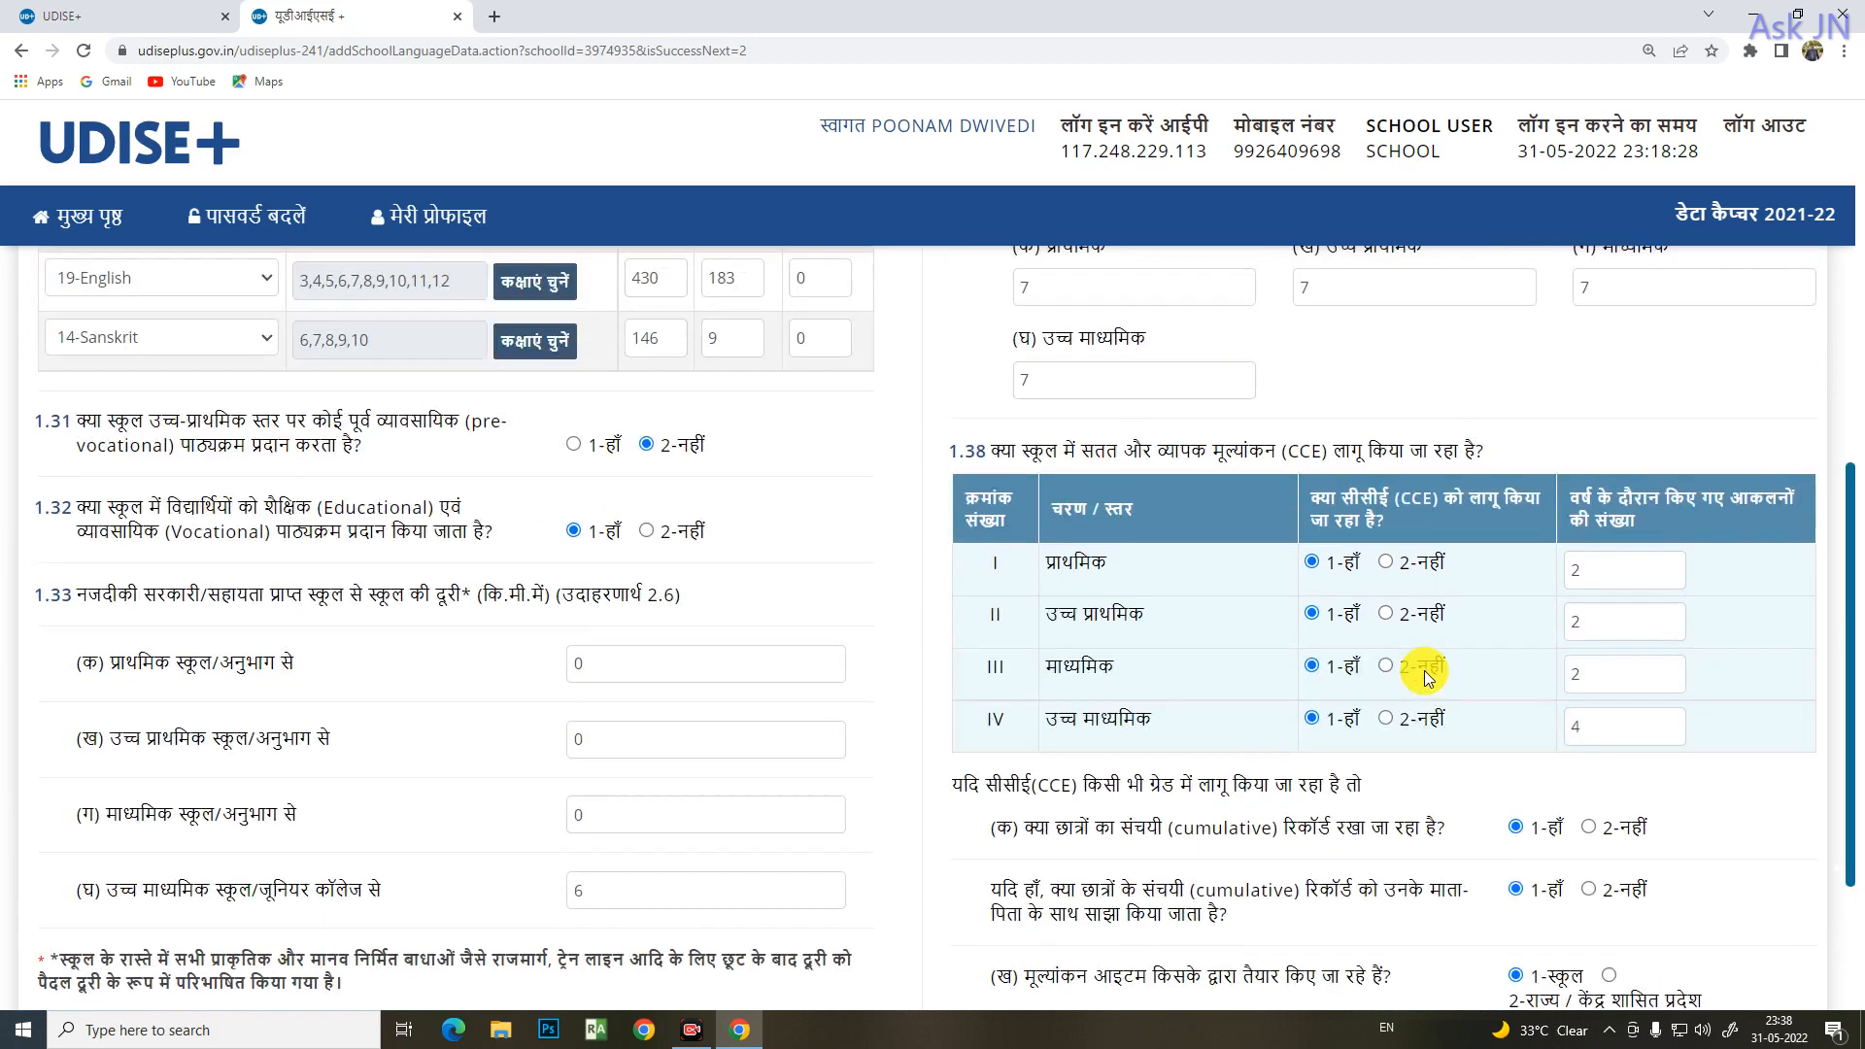
- Review the CCE question on sharing cumulative records with parents and choose 1-स्कूल as the preparer of assessment items
scroll(1621, 705, "down", 3)
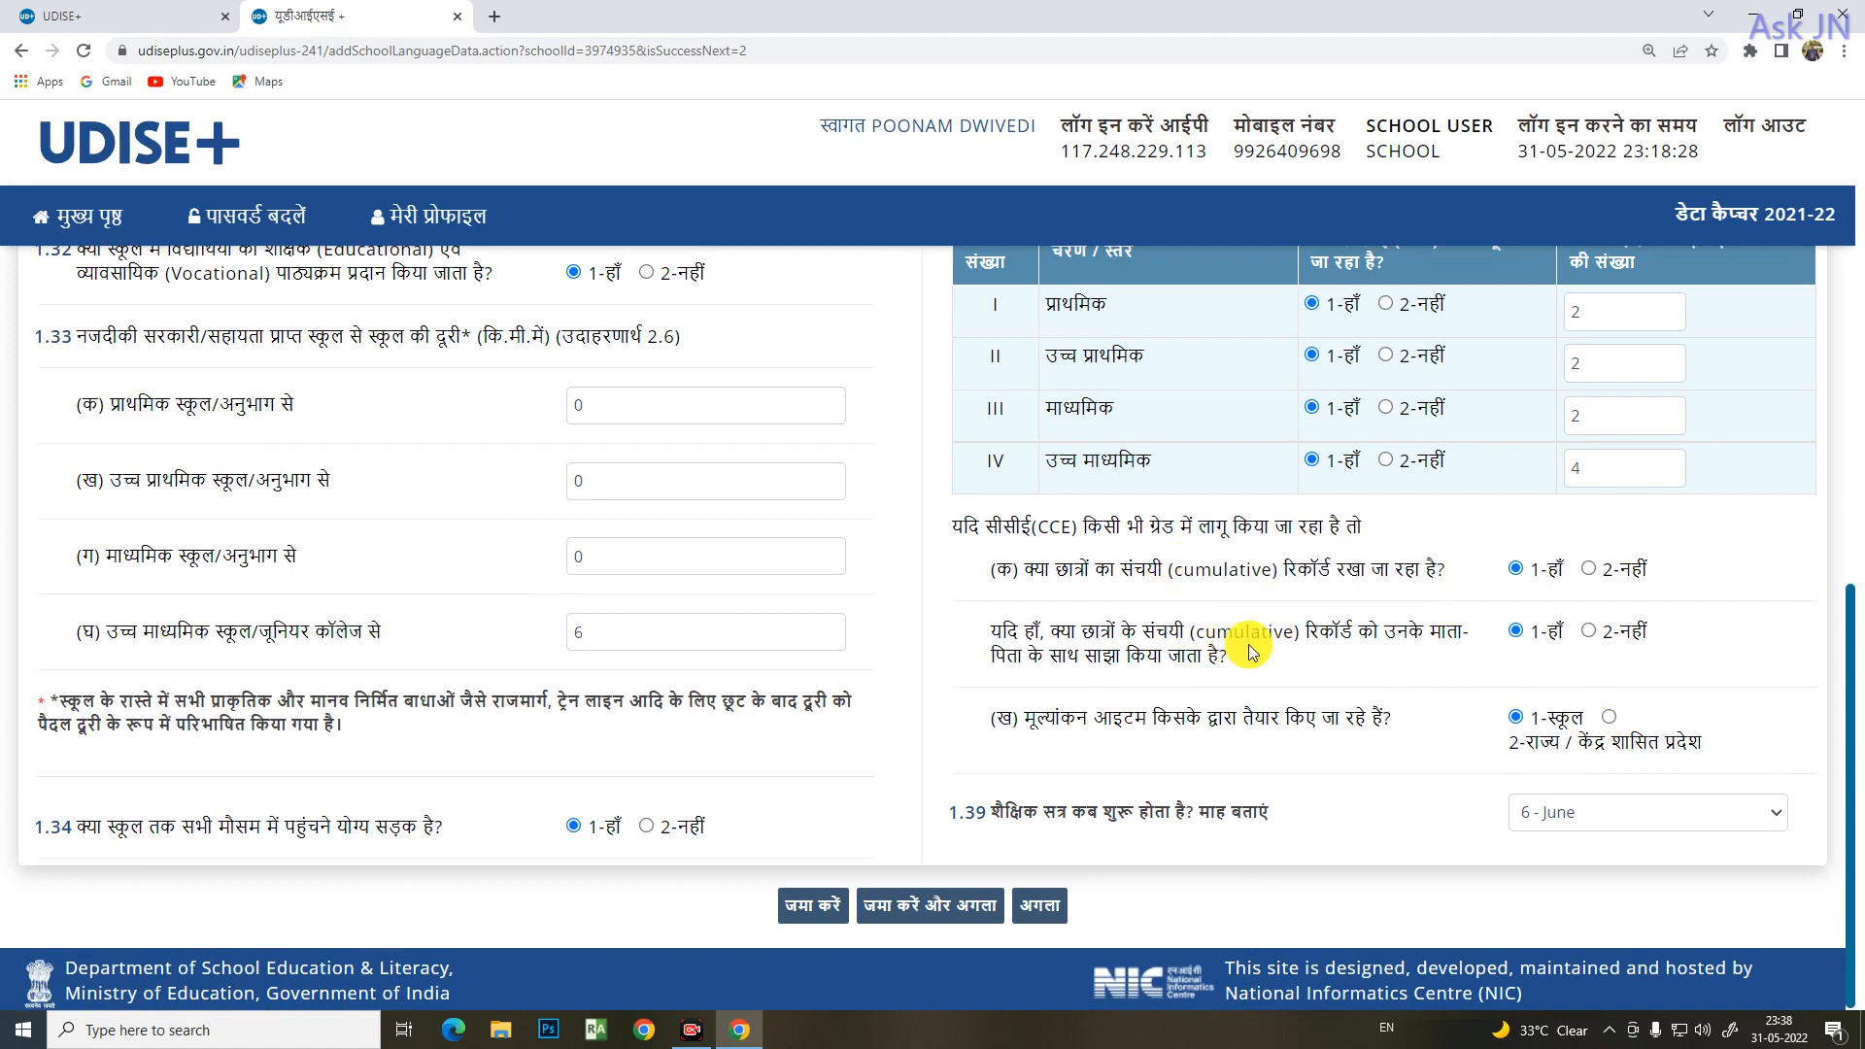
left_click_drag(1236, 633, 1558, 610)
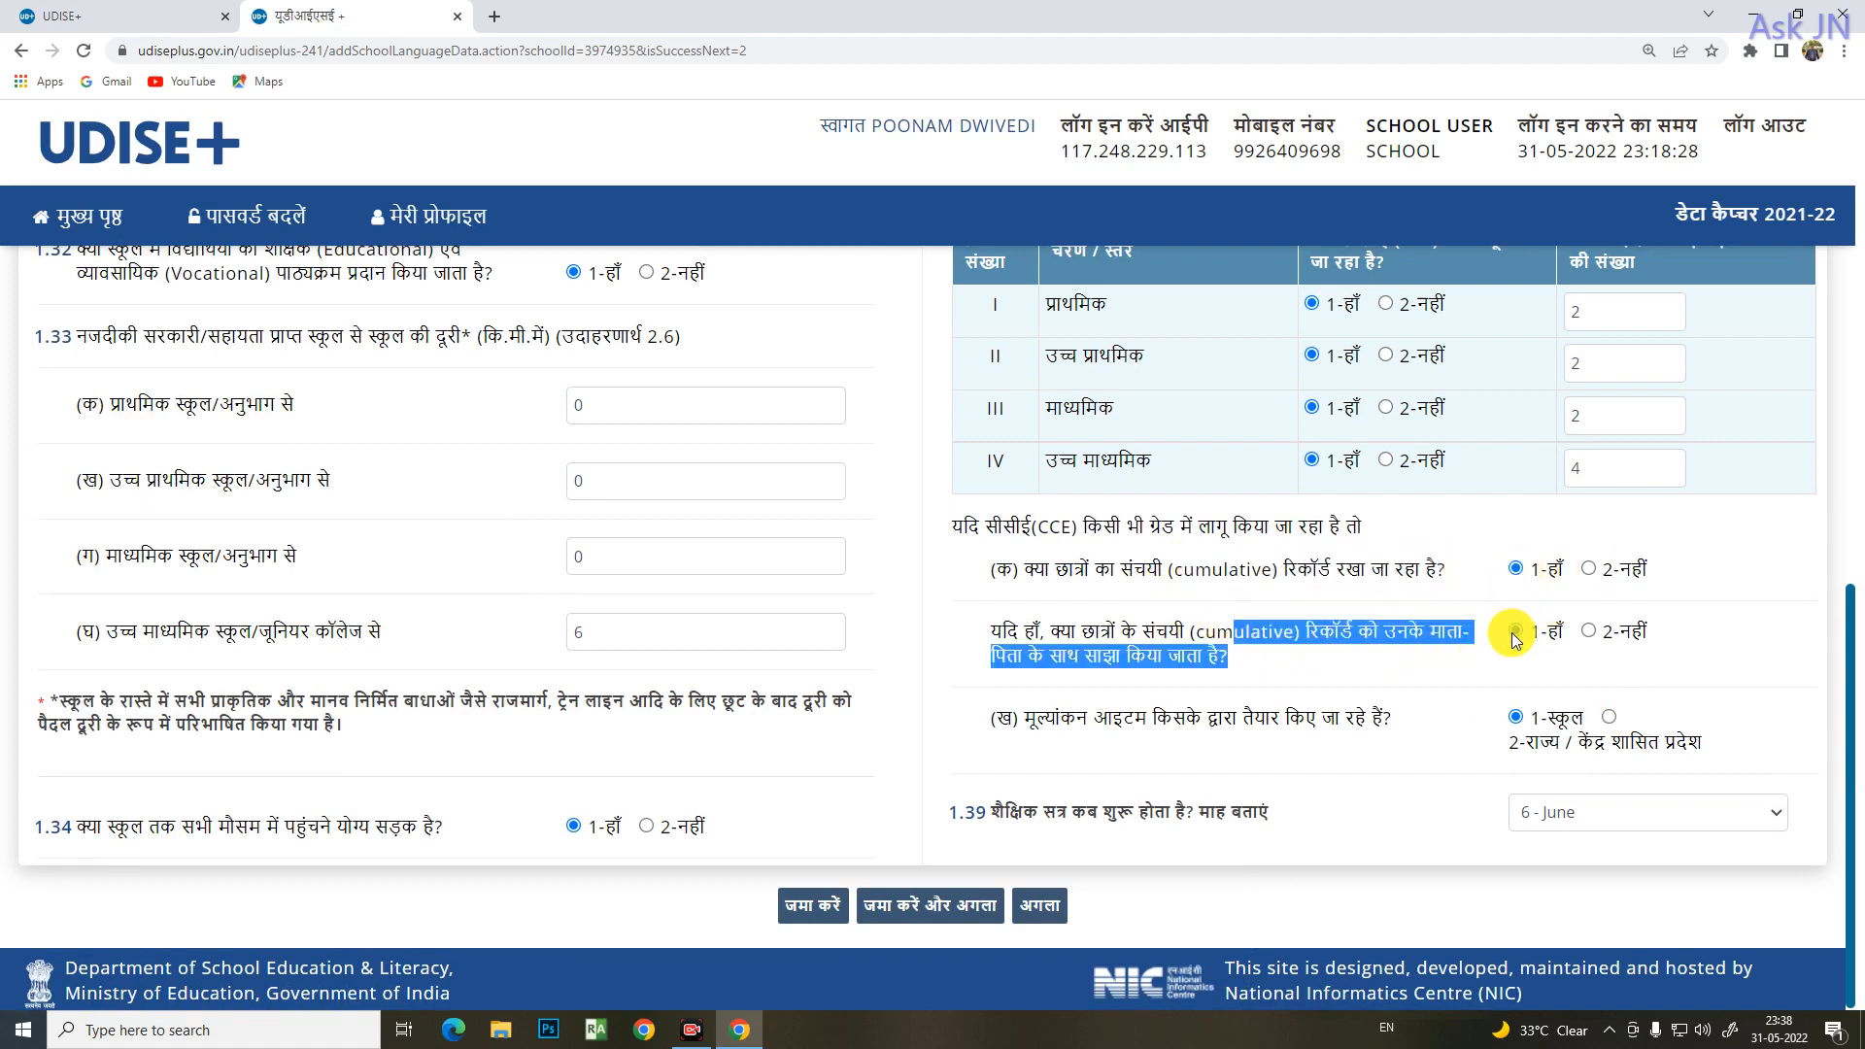
left_click(1517, 724)
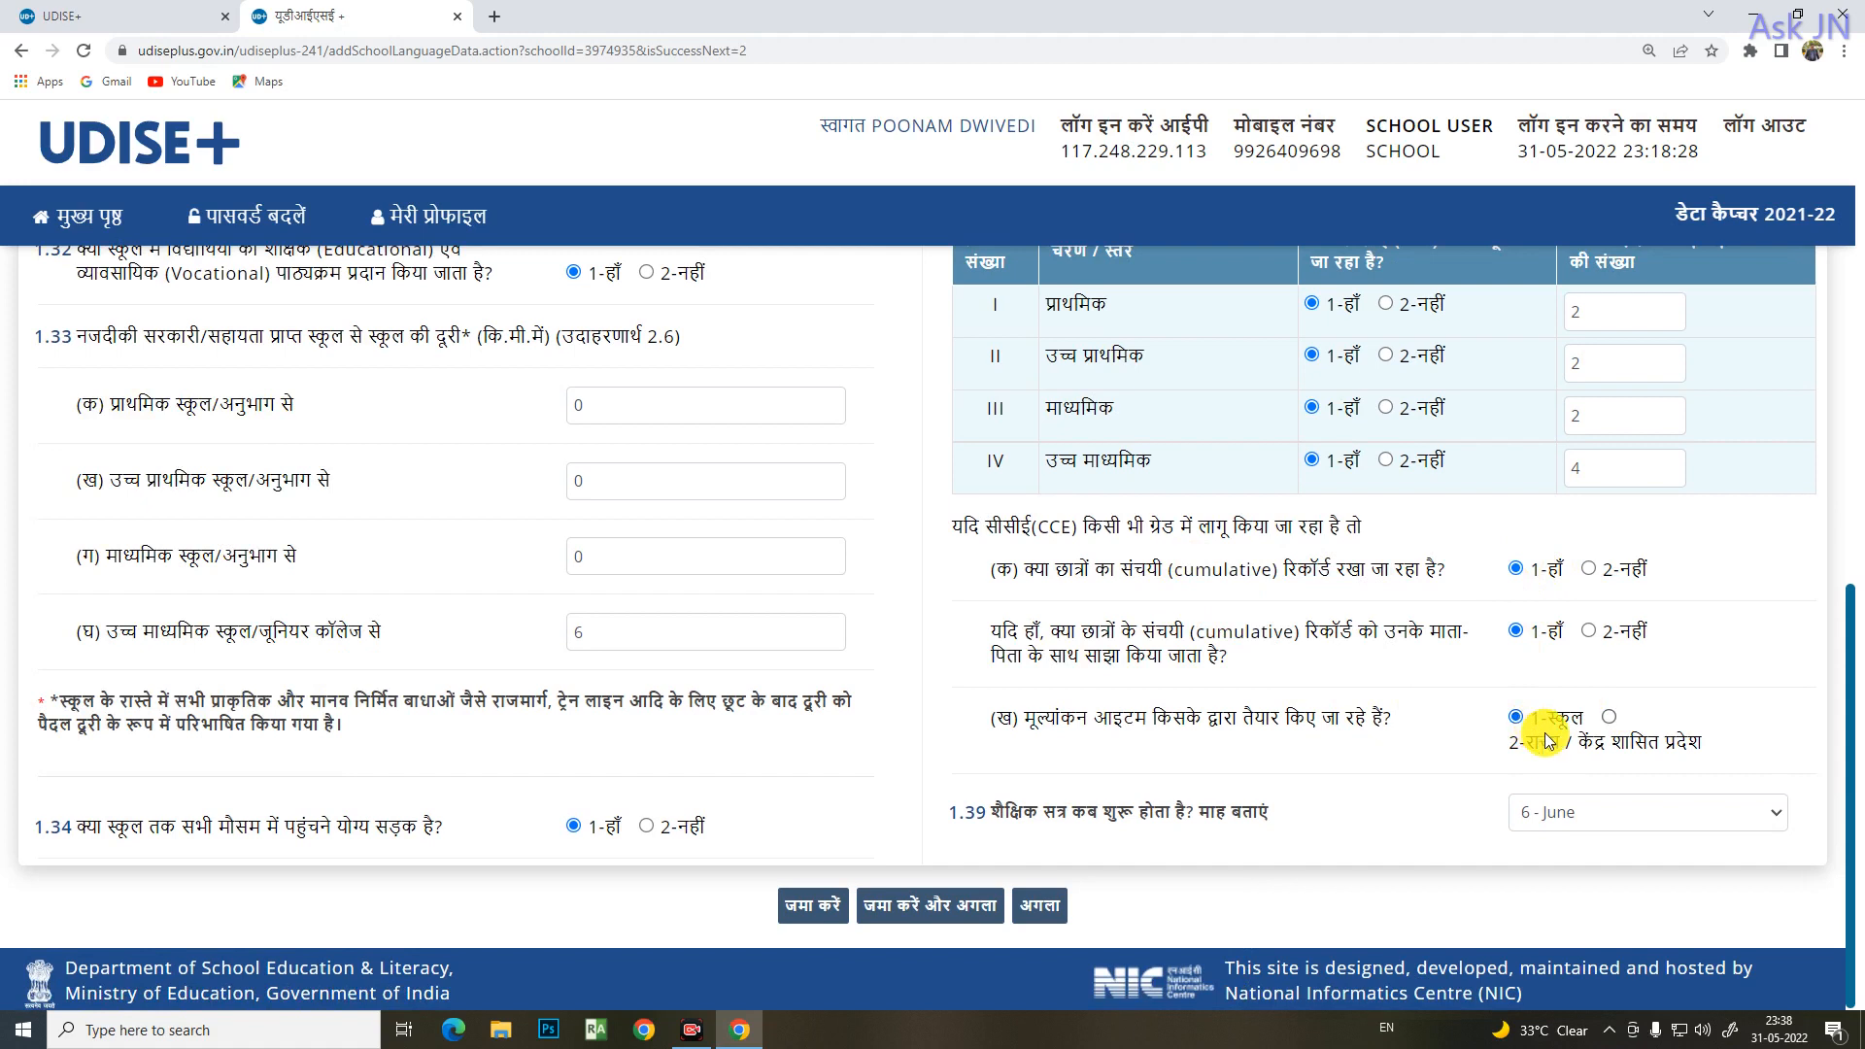
scroll(1525, 745, "down", 1)
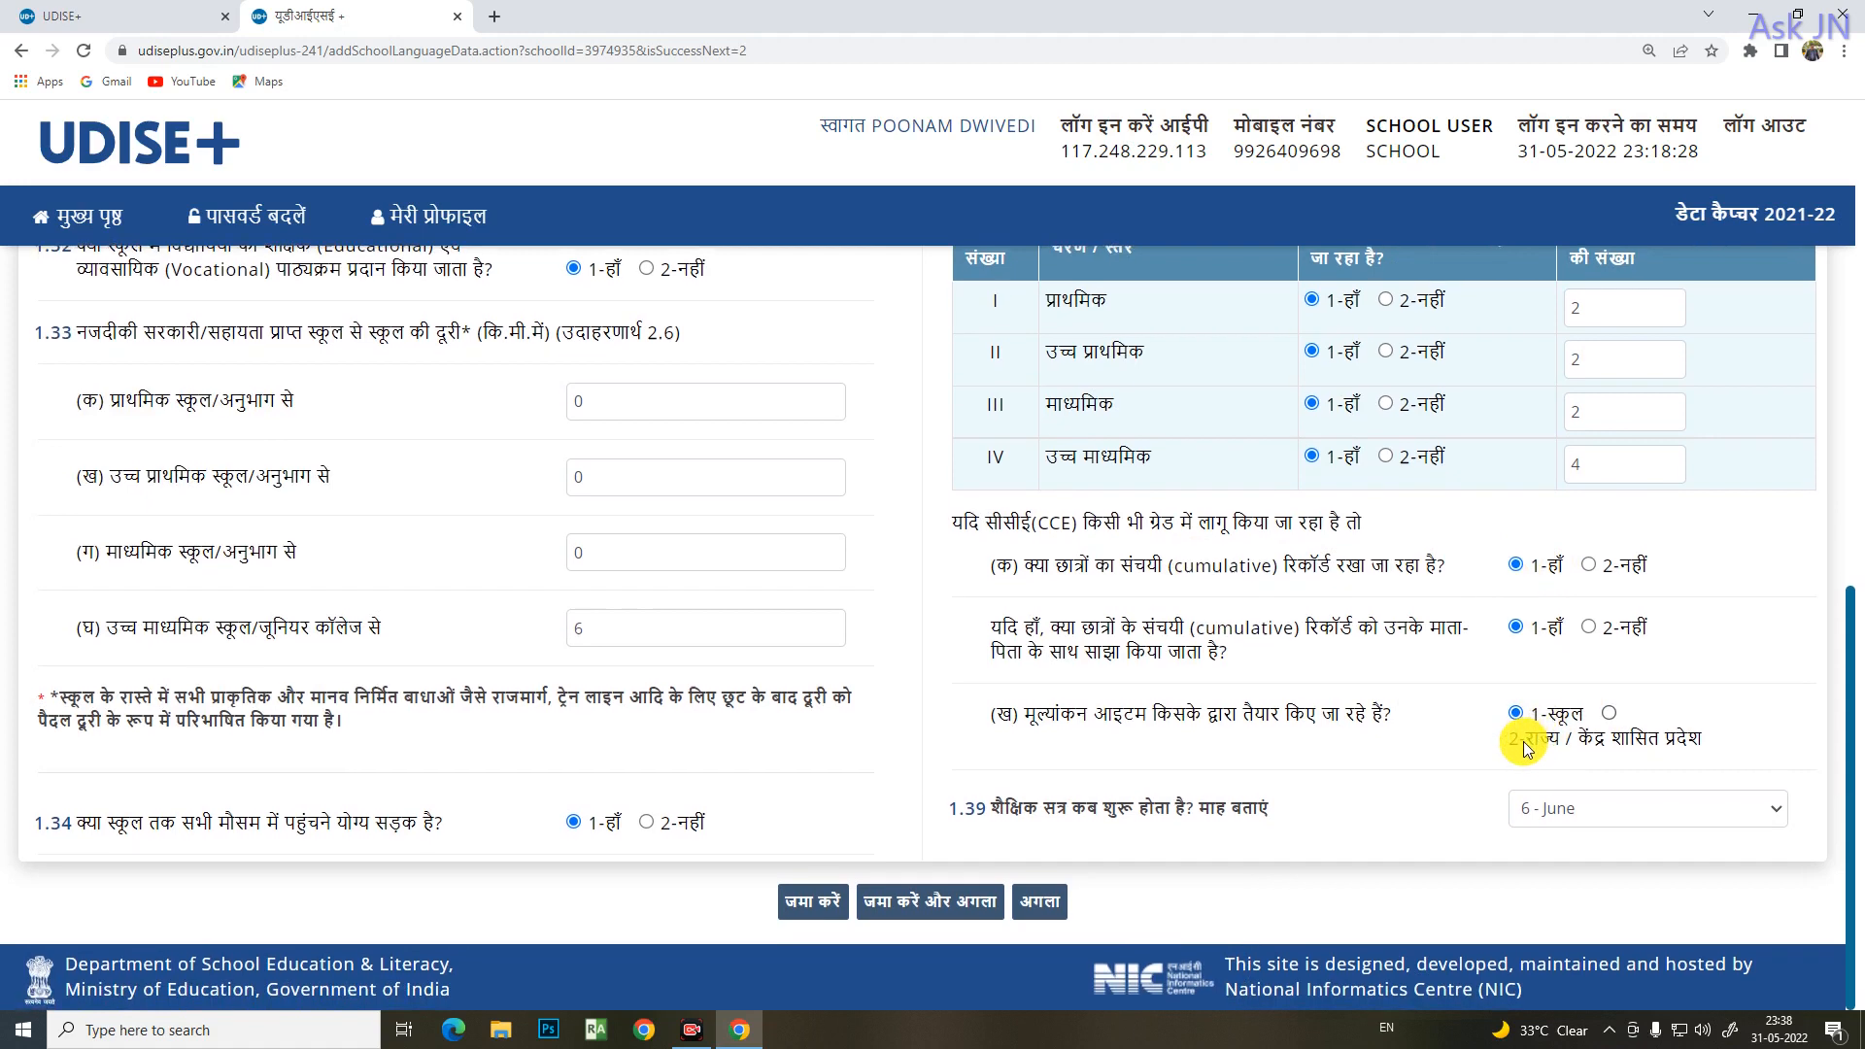
- Set the academic session's starting month in item 1.39 to 6 - June, and save the page to continue to section 1.41 से 1.51
double_click(1119, 810)
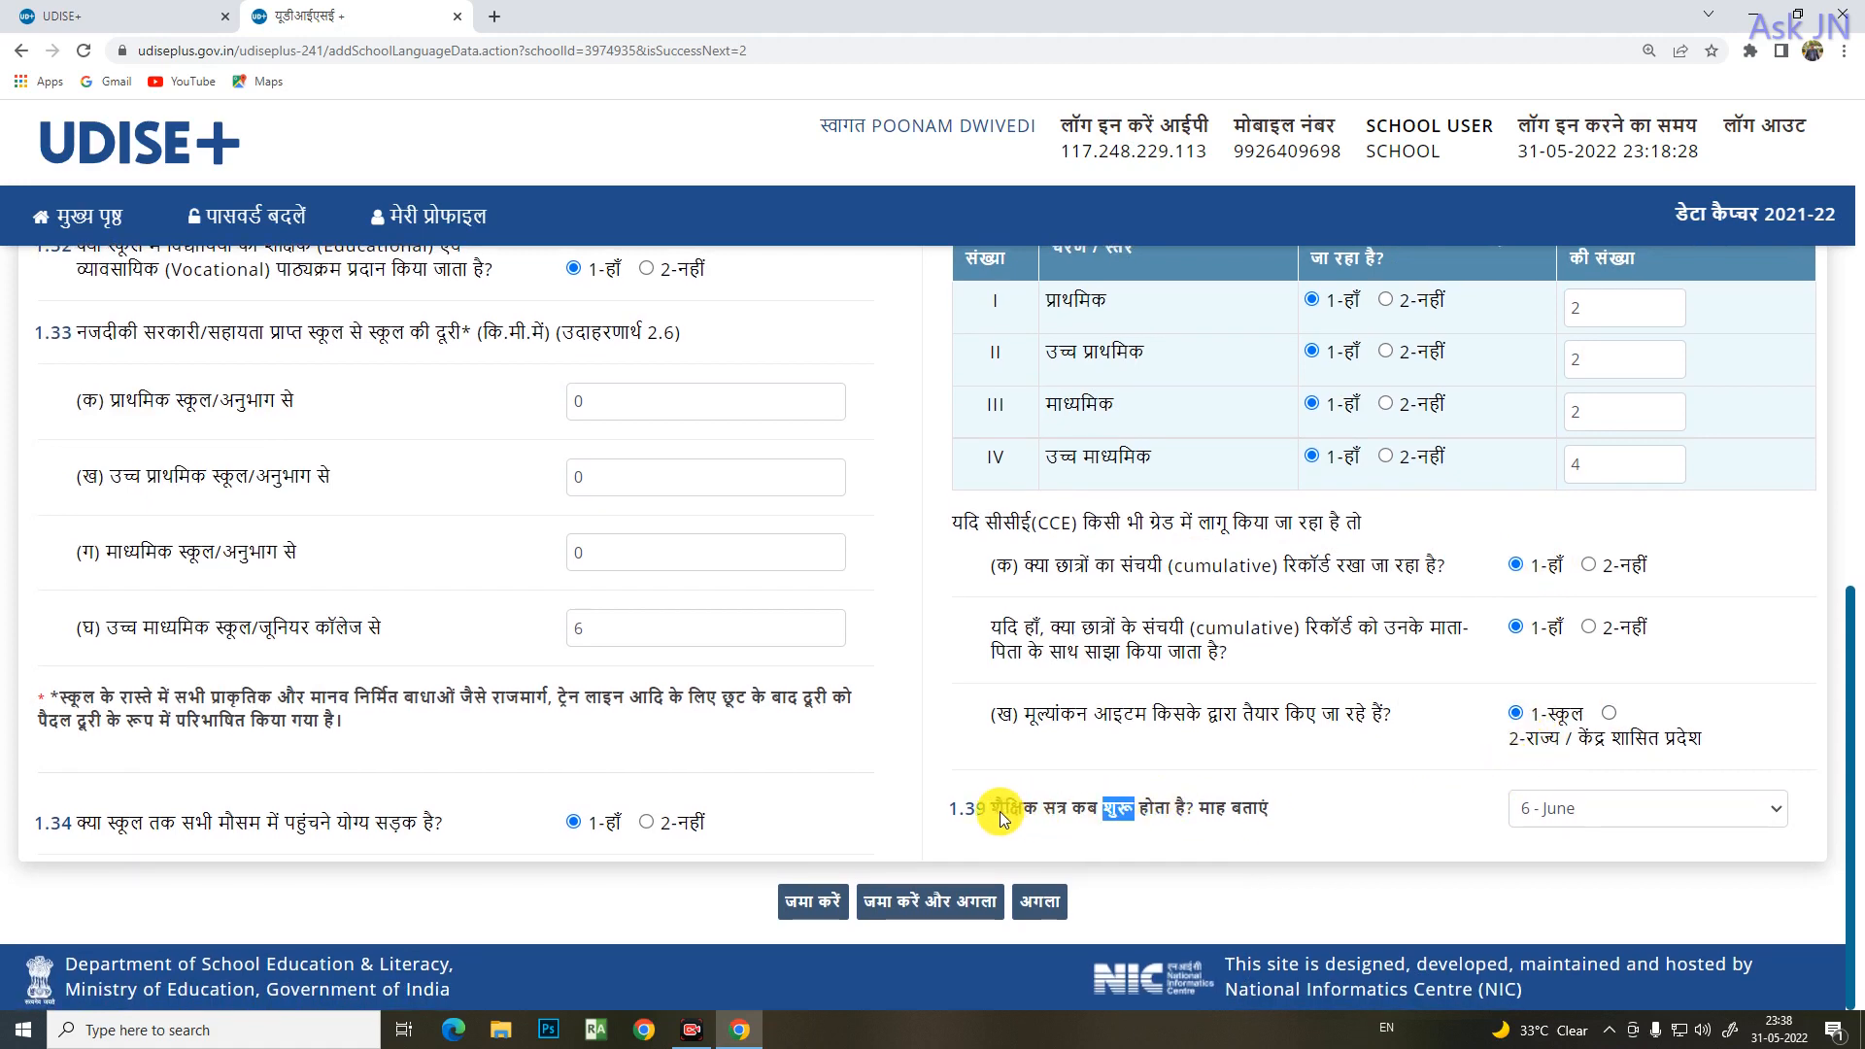
left_click(1001, 813)
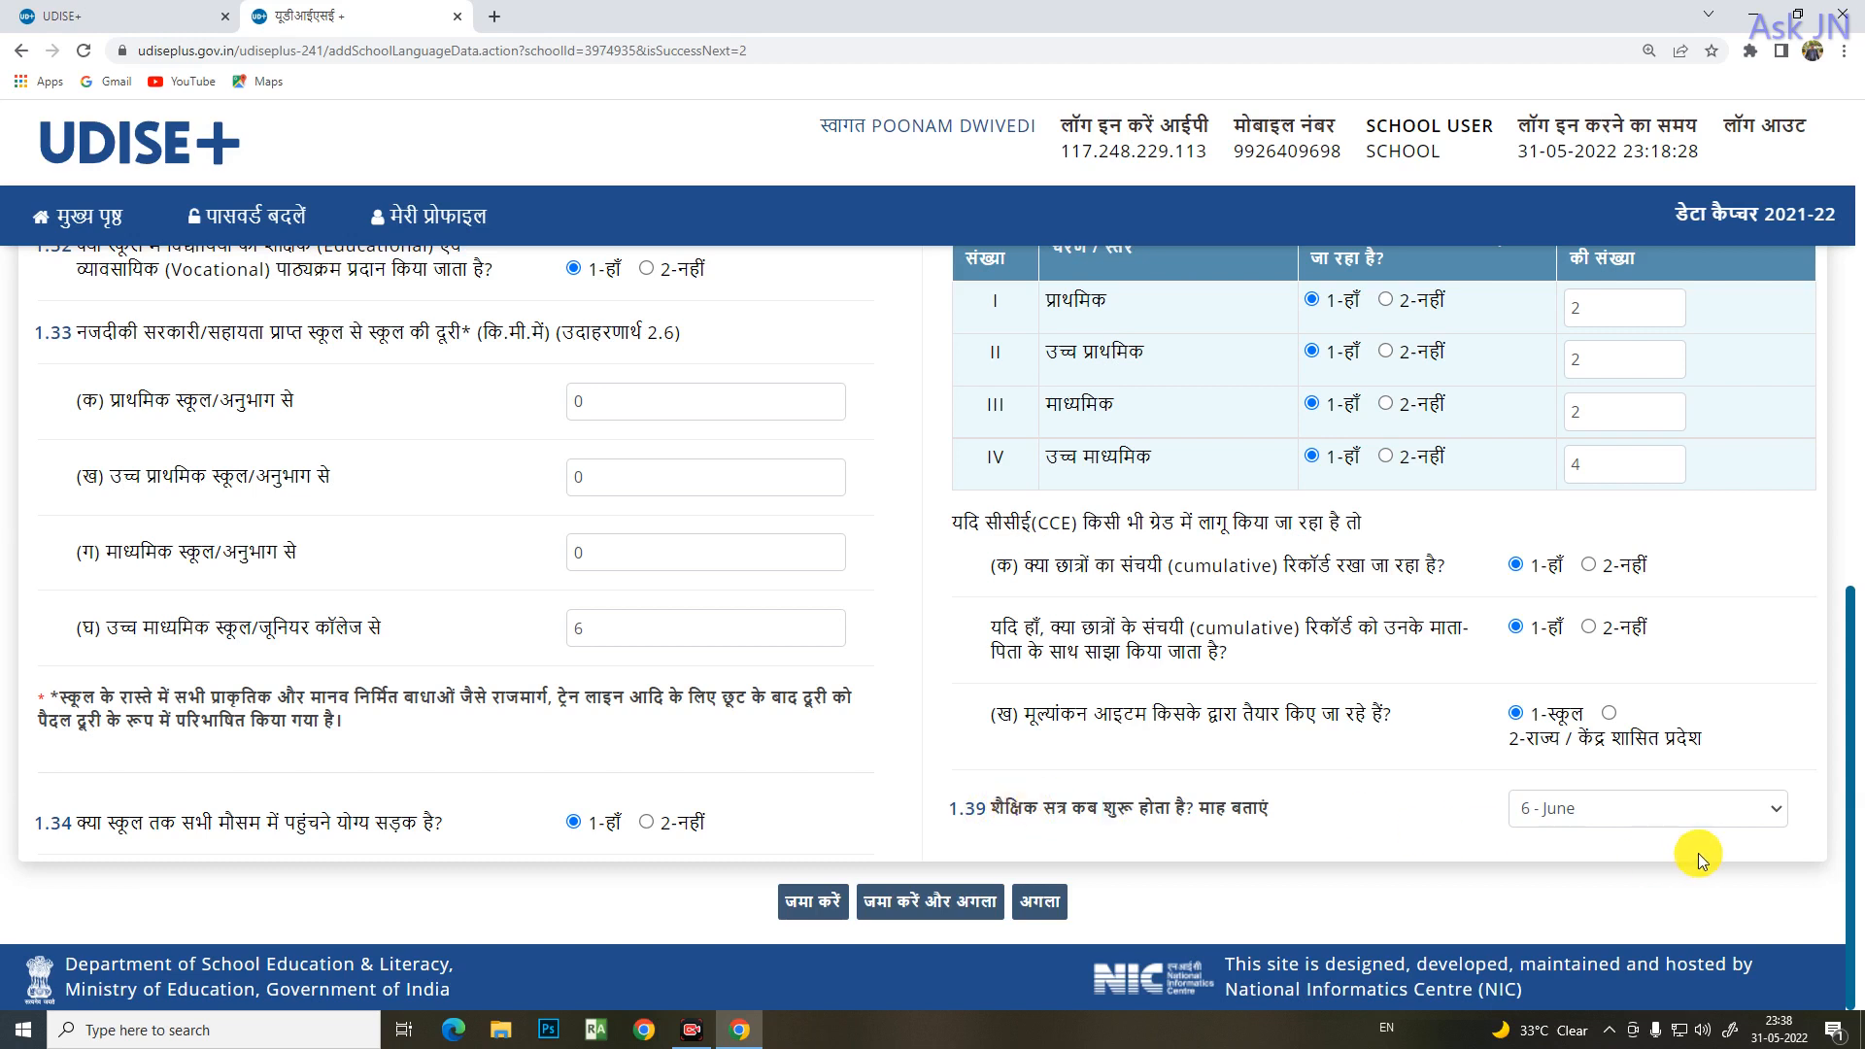
left_click(1663, 821)
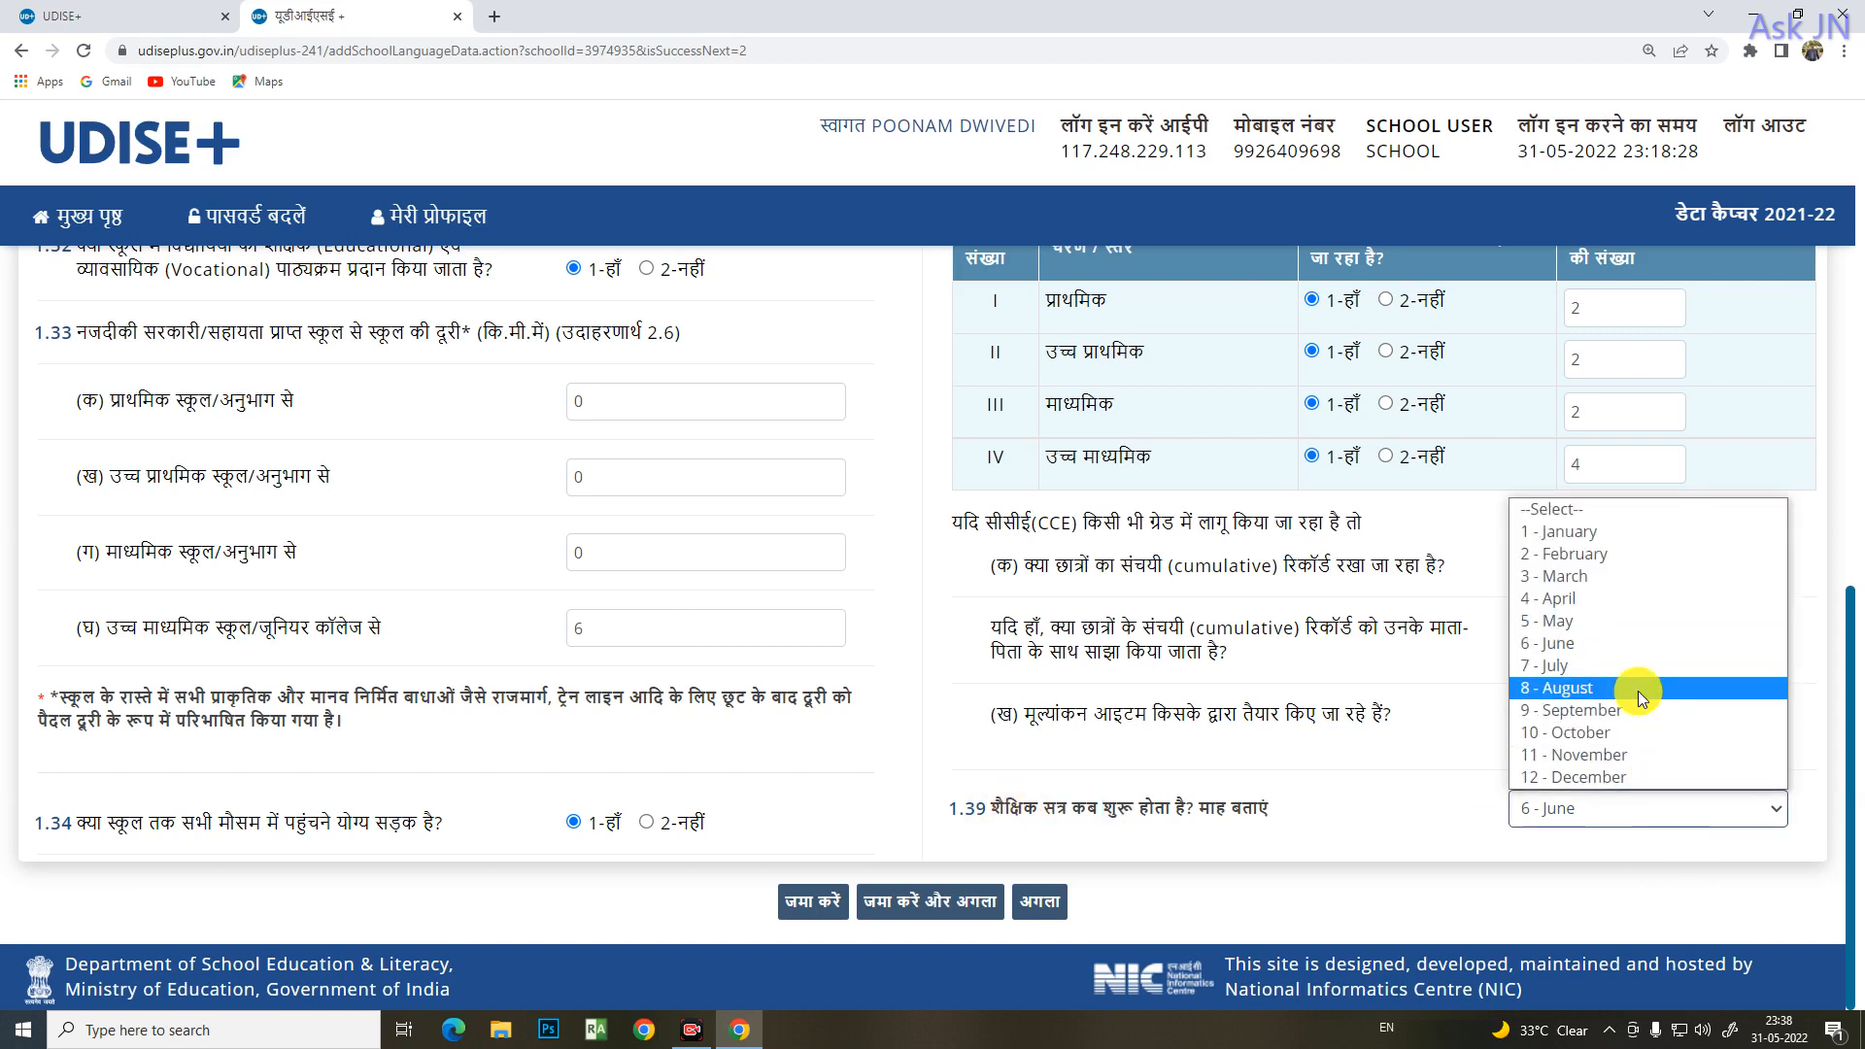
left_click(1626, 653)
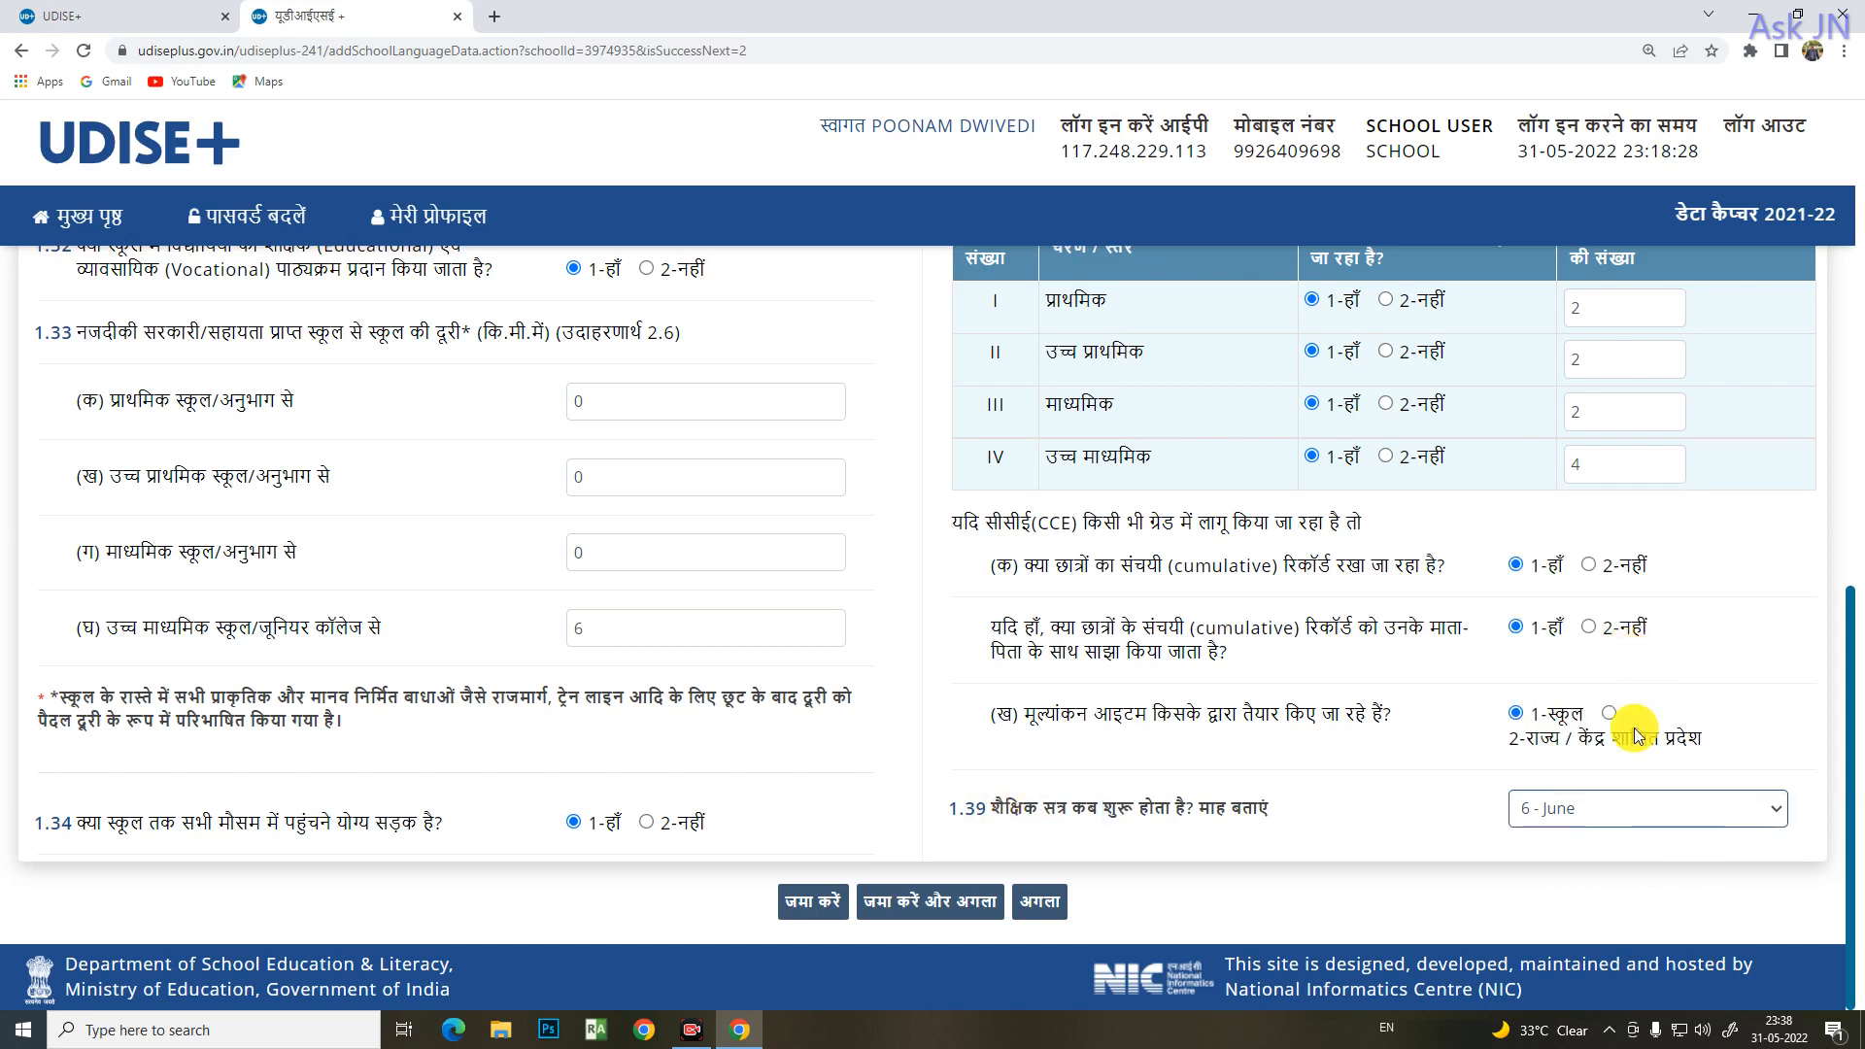
left_click(968, 884)
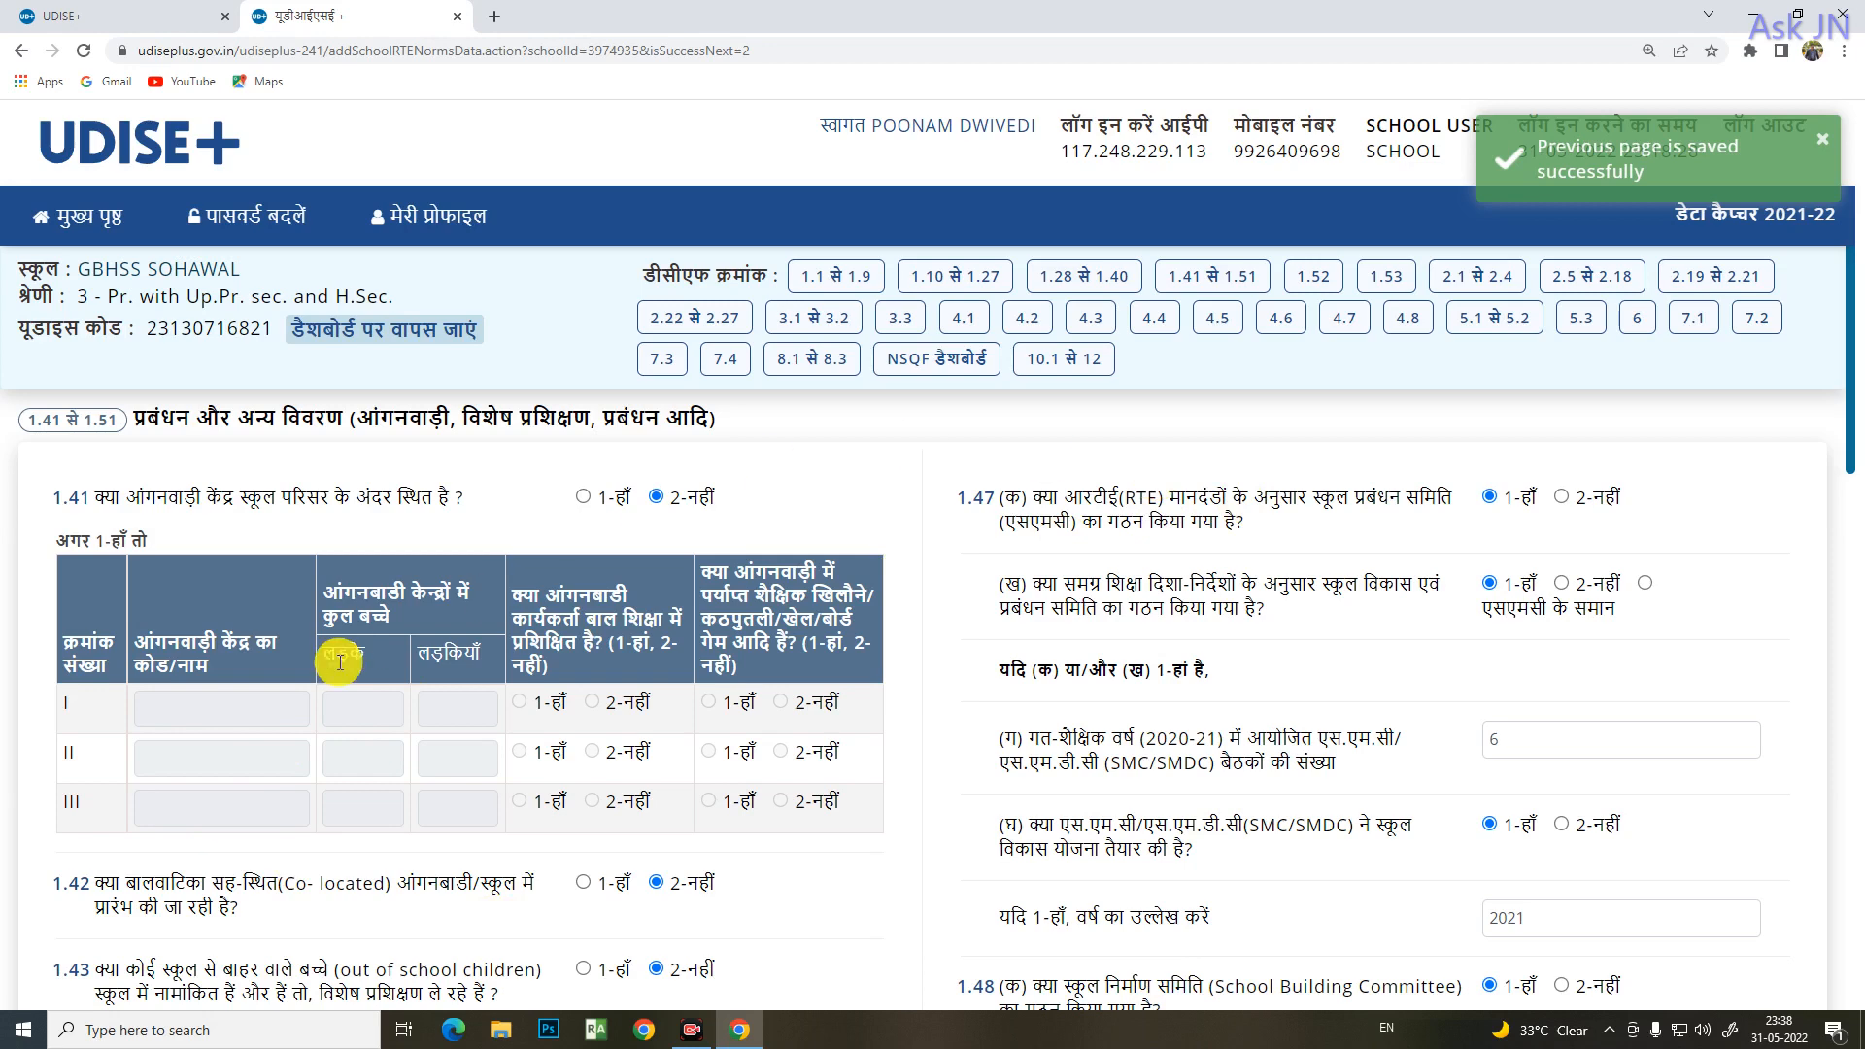
- Try 1-हाँ for item 1.41 to check the entry fields of the three Anganwadi centre rows, and restore the answer to 2-नहीं
scroll(583, 750, "down", 2)
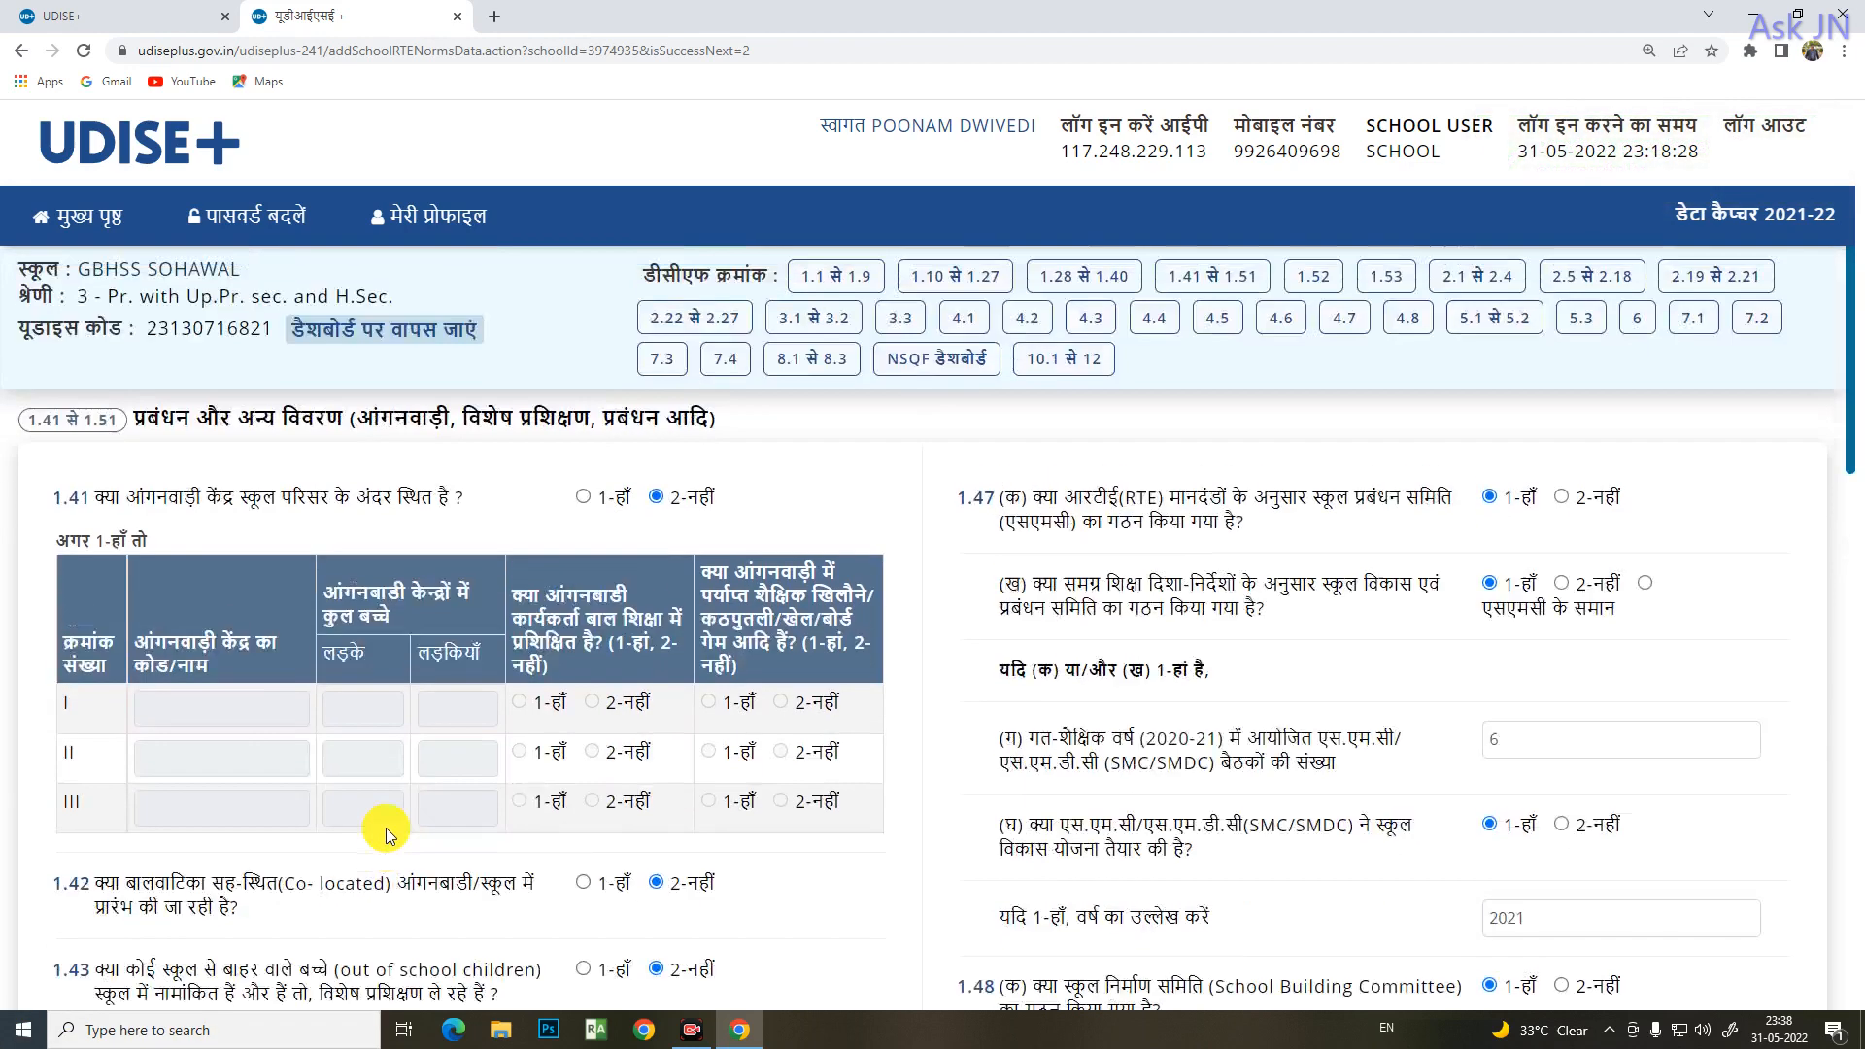
scroll(386, 829, "up", 2)
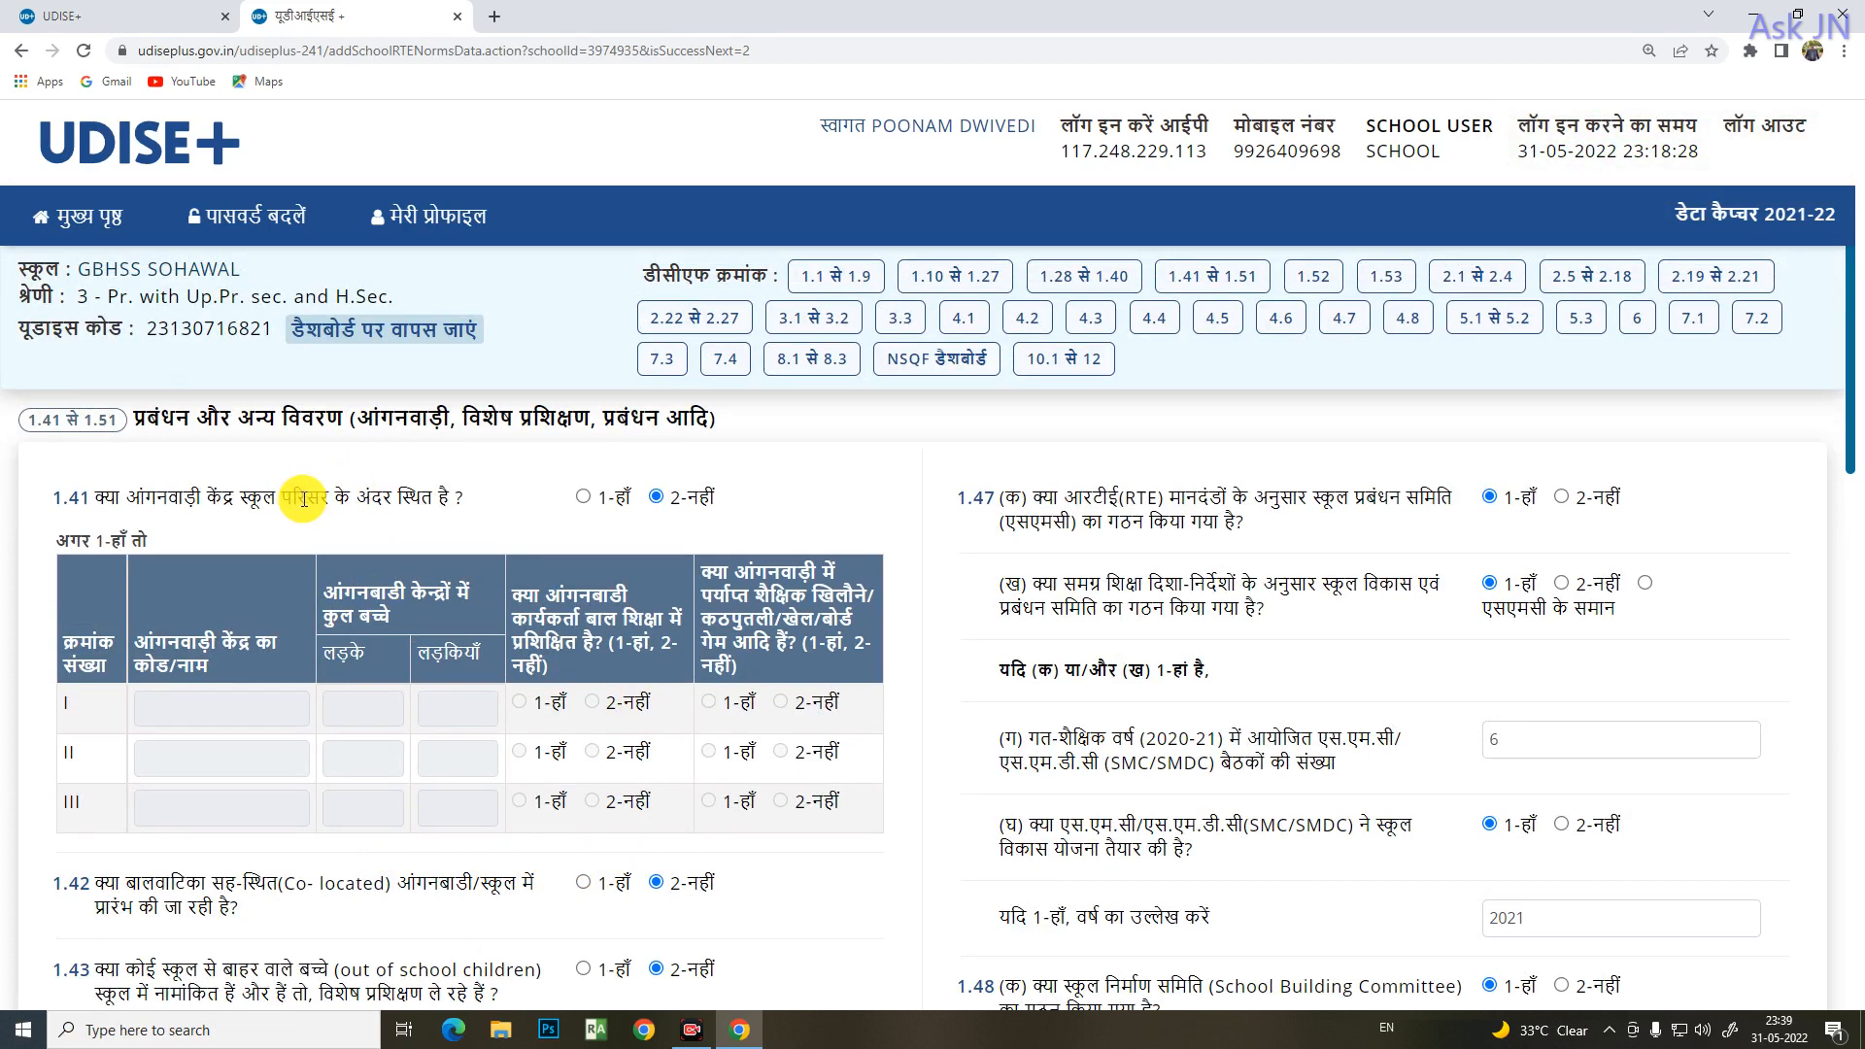
left_click(584, 498)
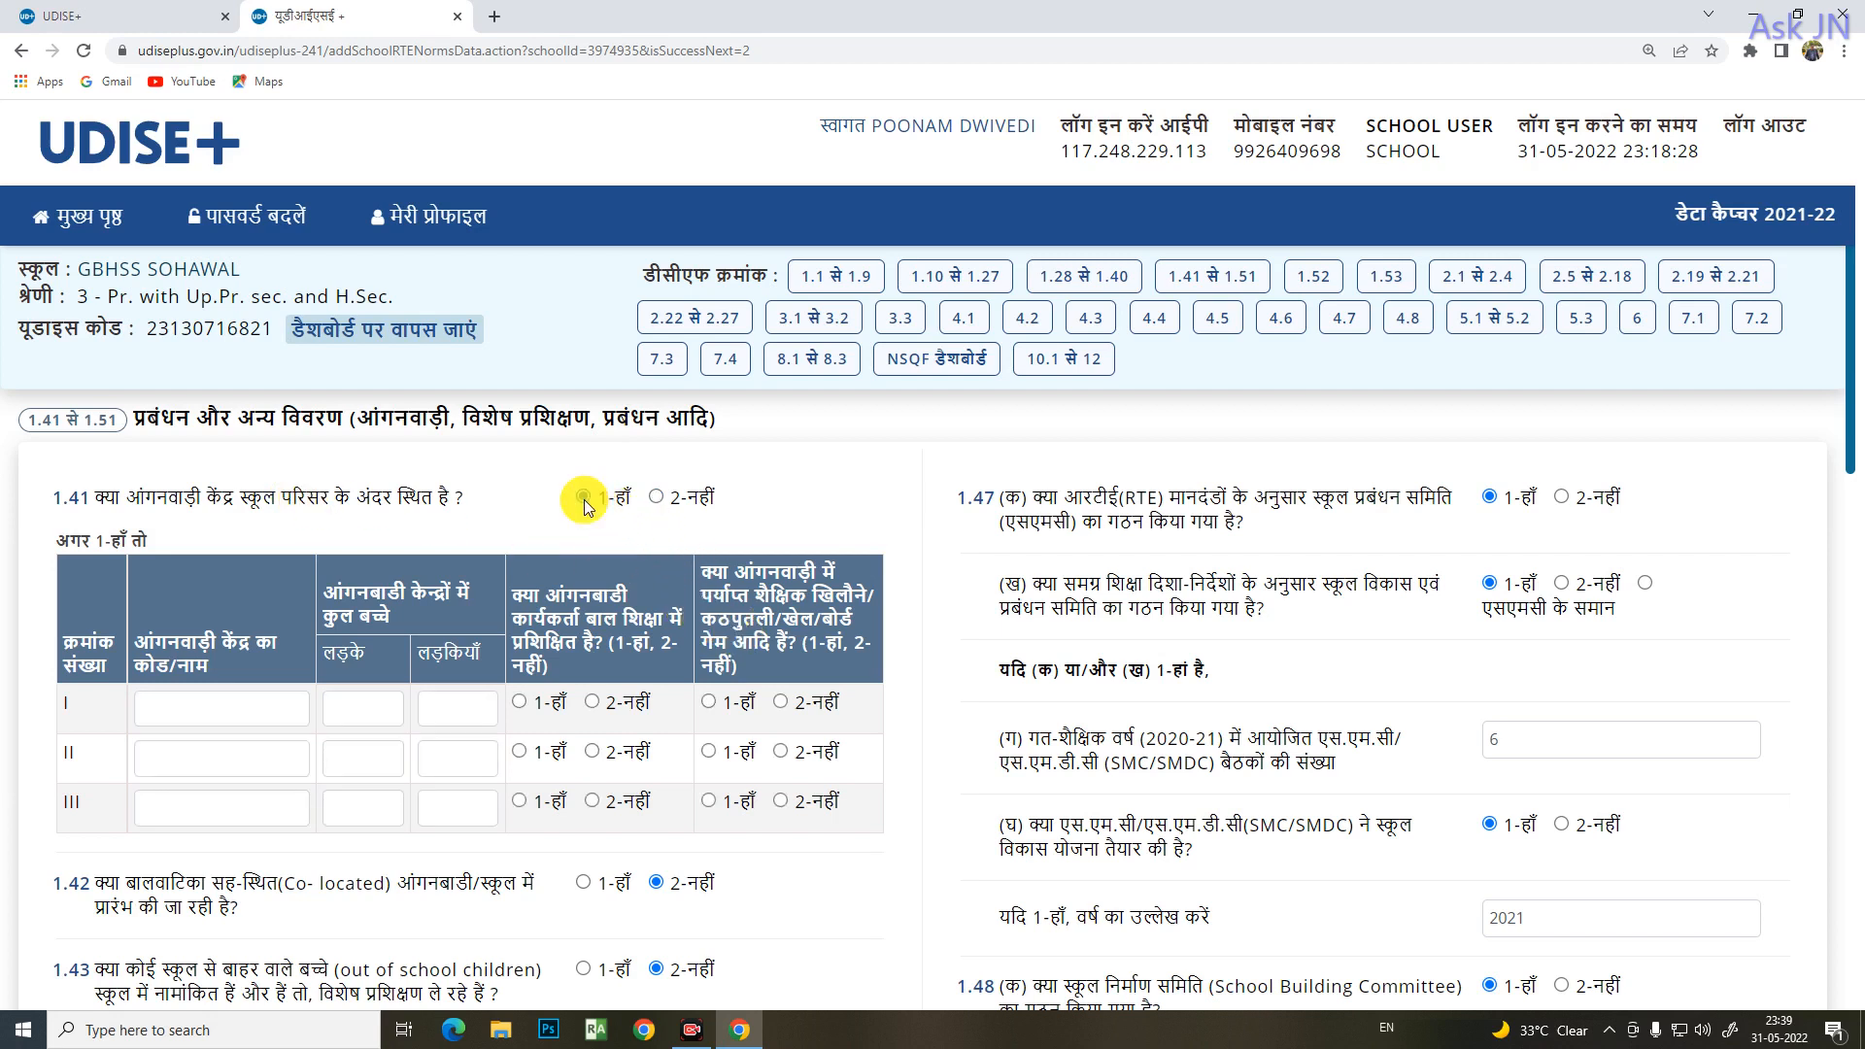
left_click(208, 710)
left_click(373, 710)
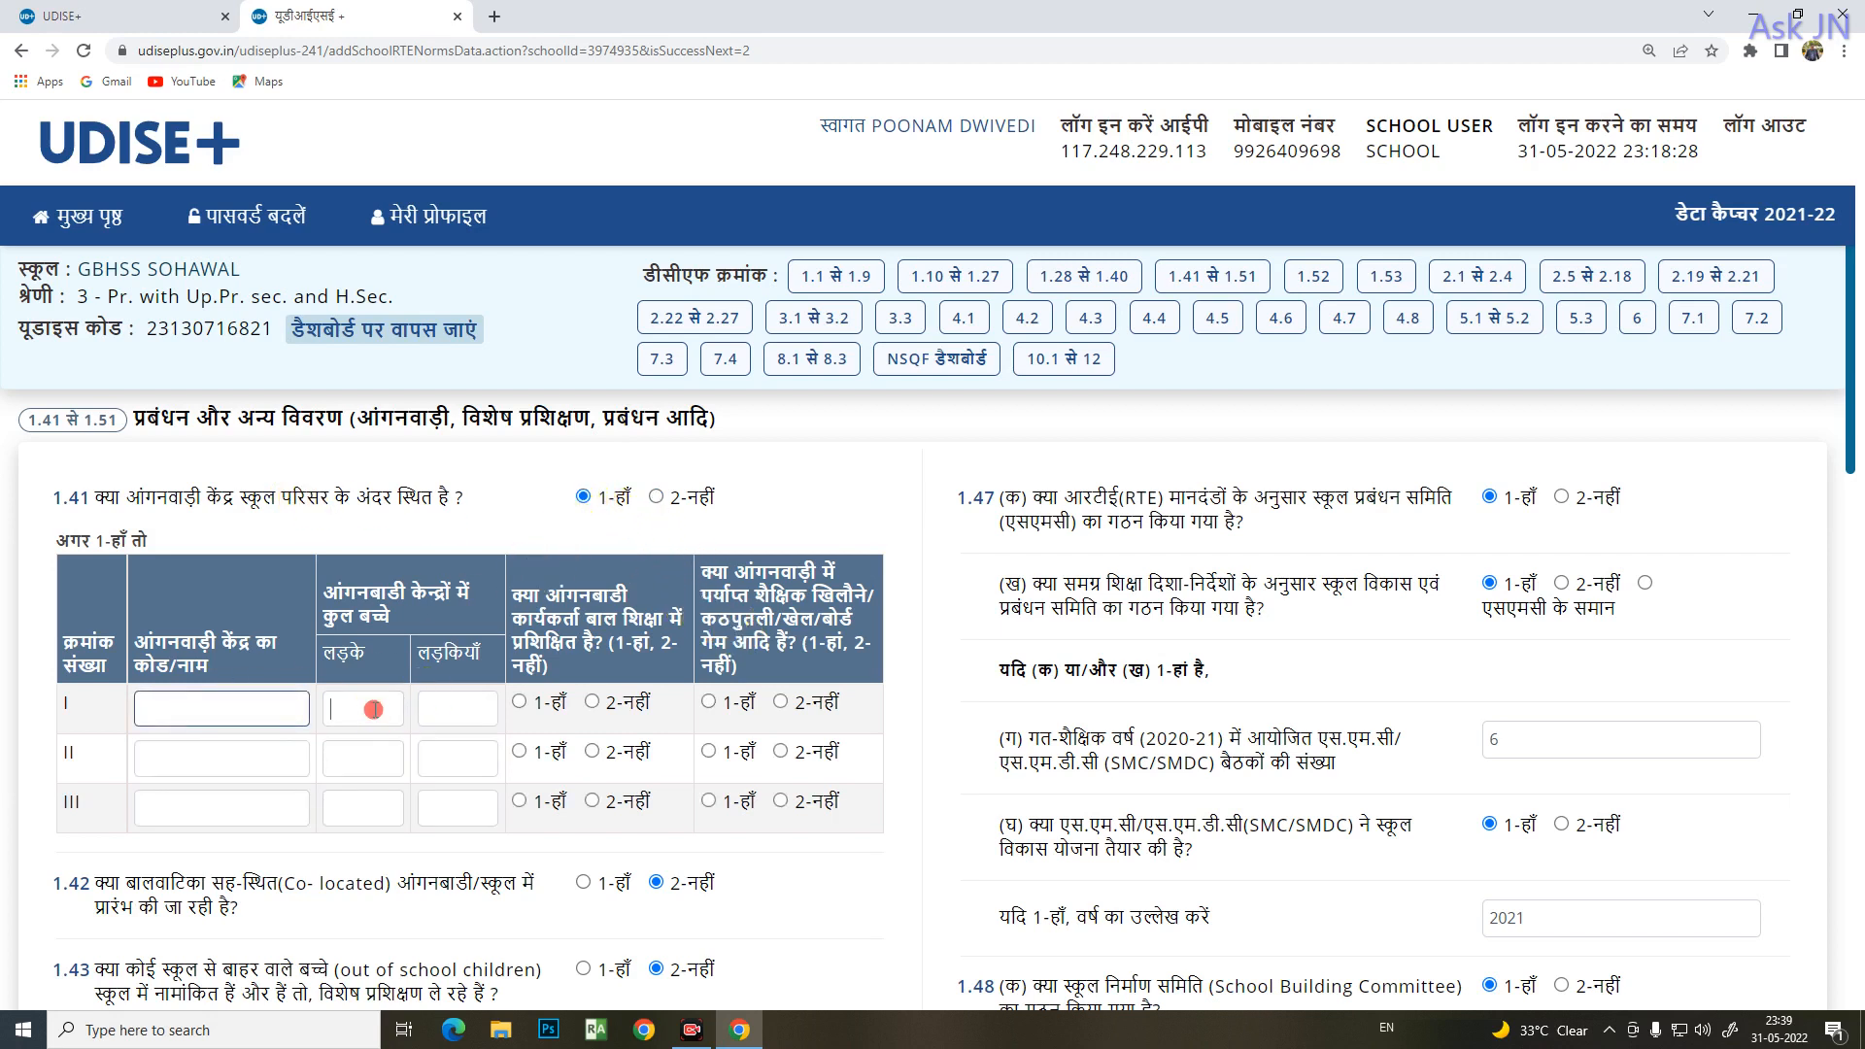
left_click(232, 757)
left_click(385, 758)
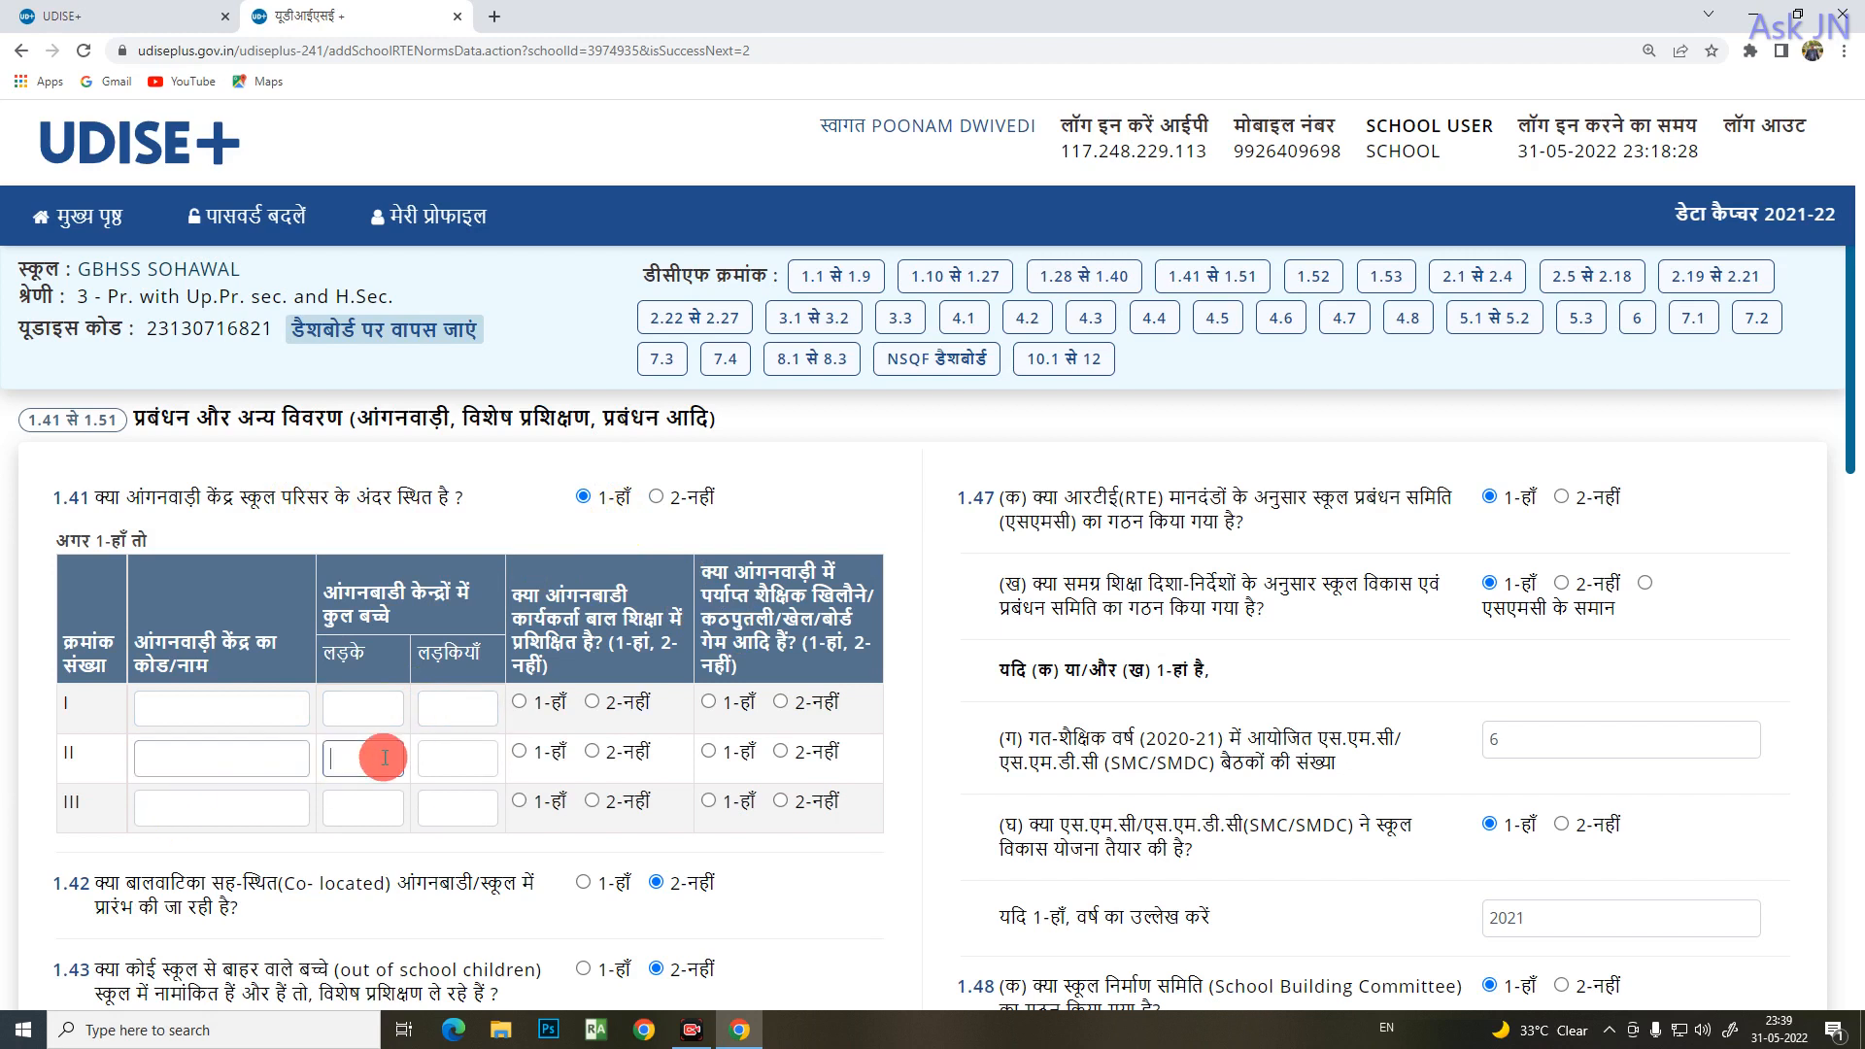
left_click(224, 812)
left_click(358, 811)
left_click(488, 801)
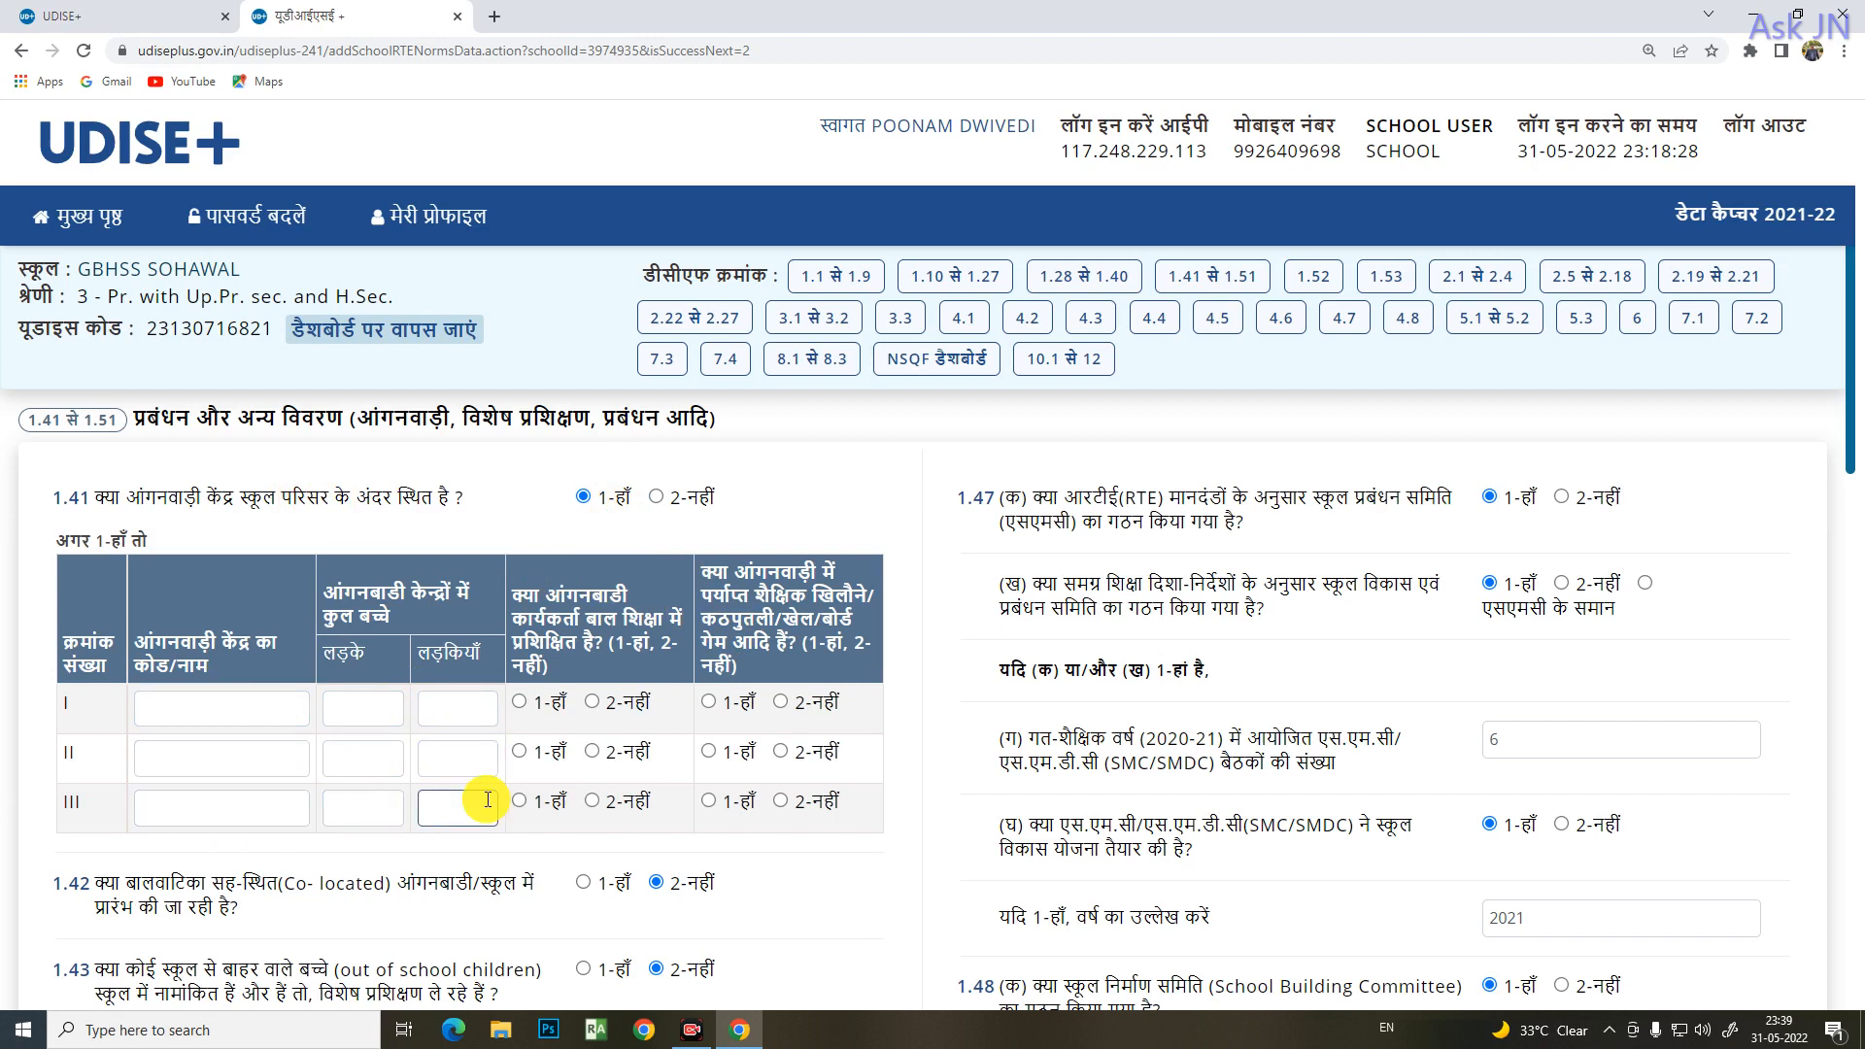
left_click(657, 497)
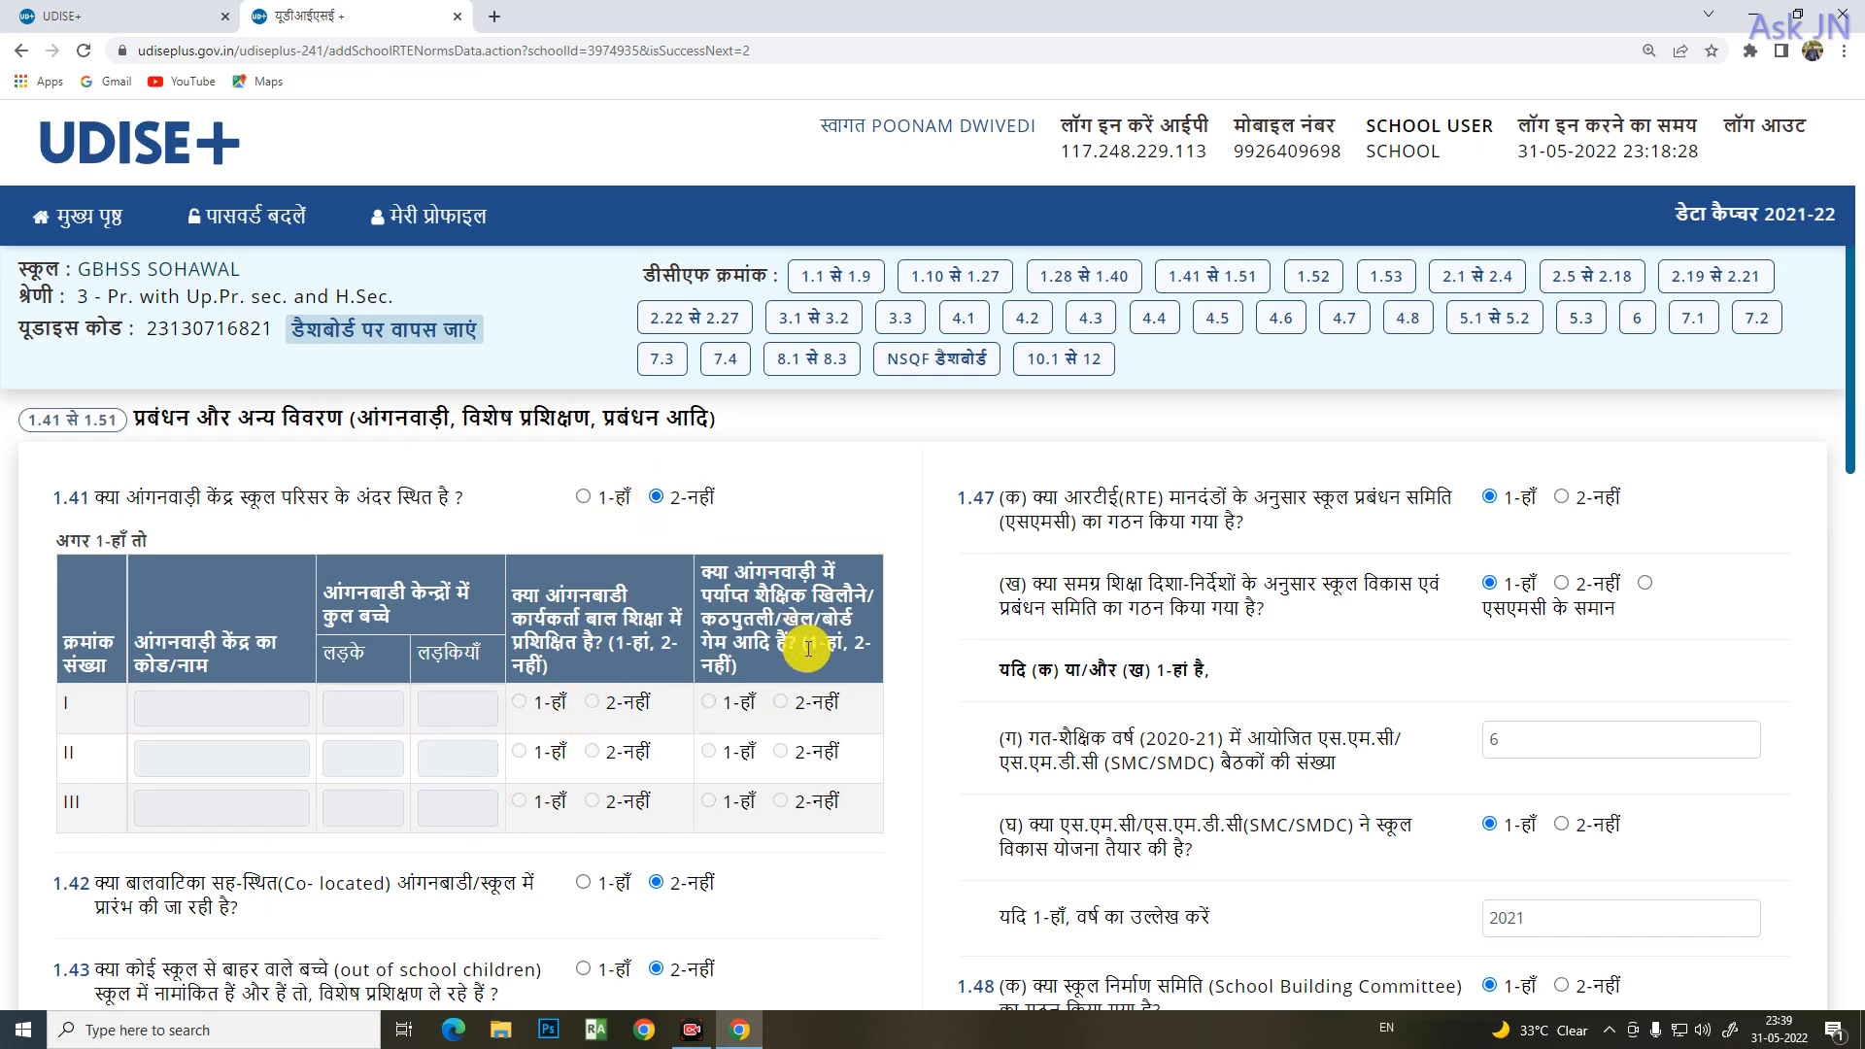
- Review item 1.42 on a co-located Balvatika and item 1.43 on out-of-school children enrolled for special training
scroll(804, 661, "down", 3)
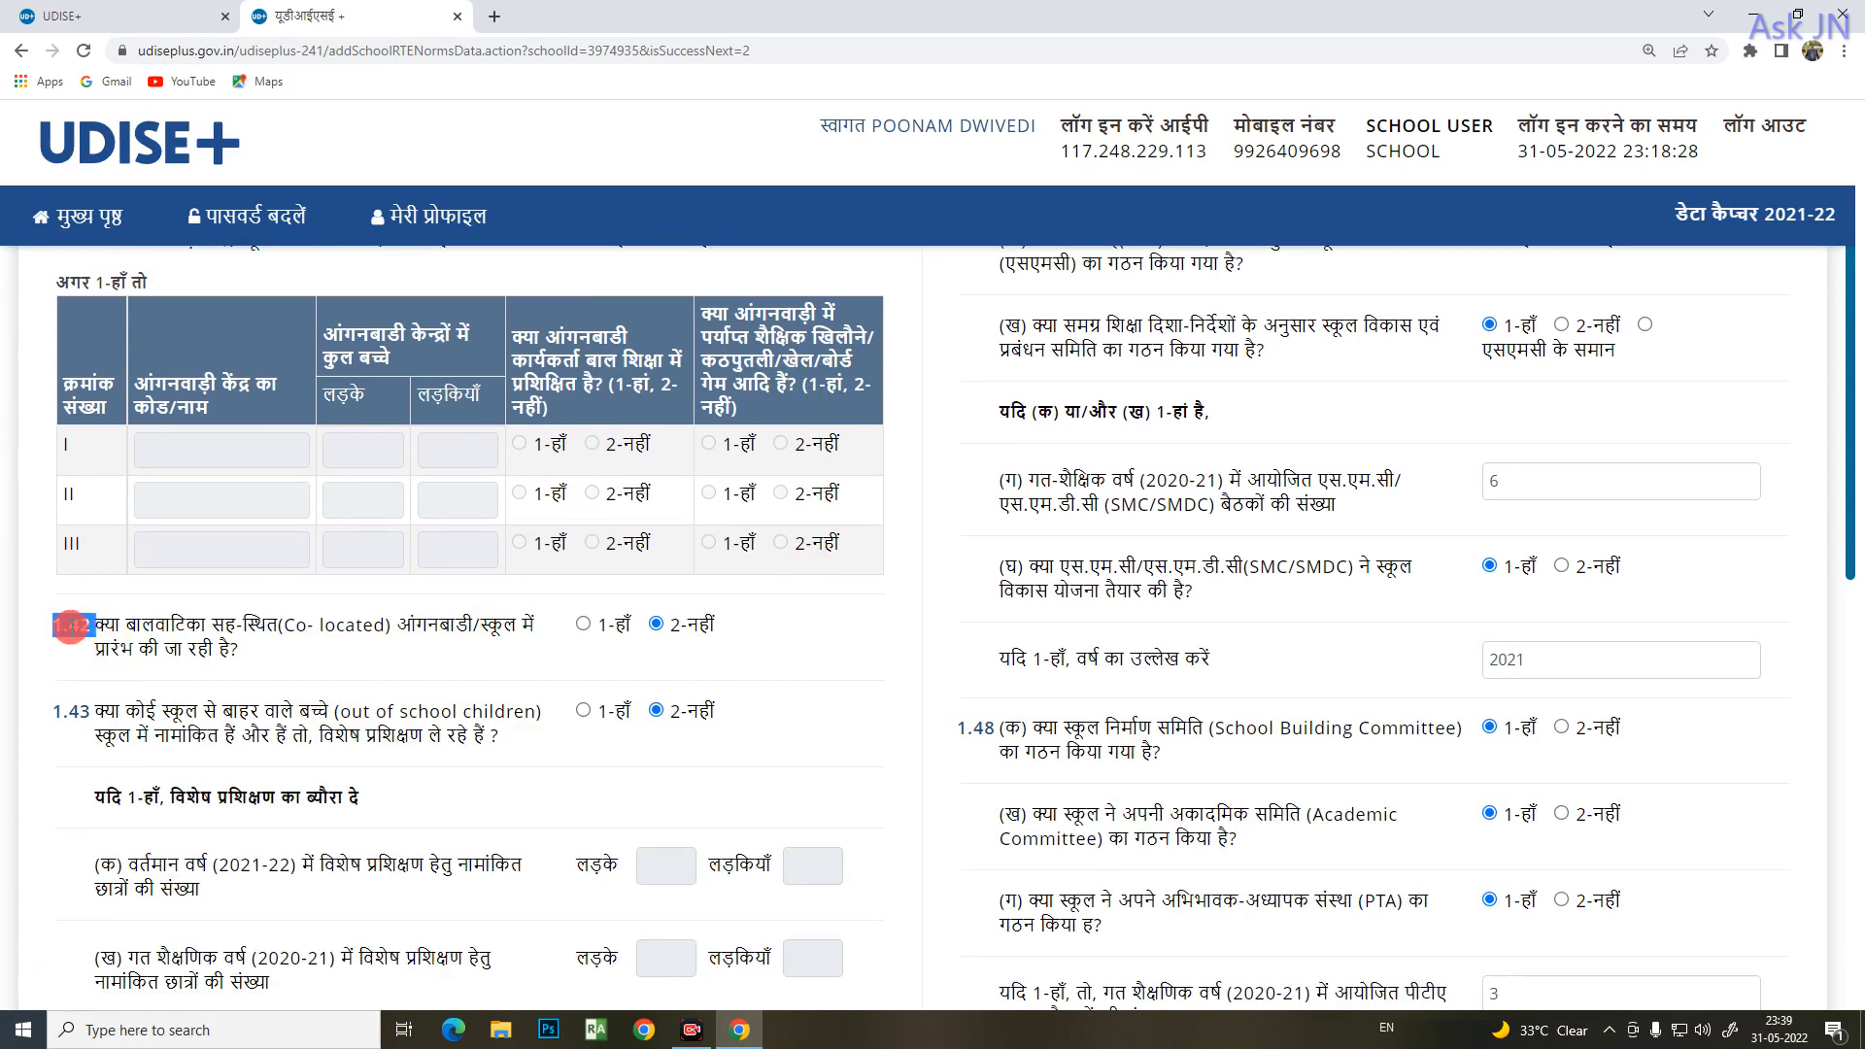
double_click(71, 711)
left_click(296, 769)
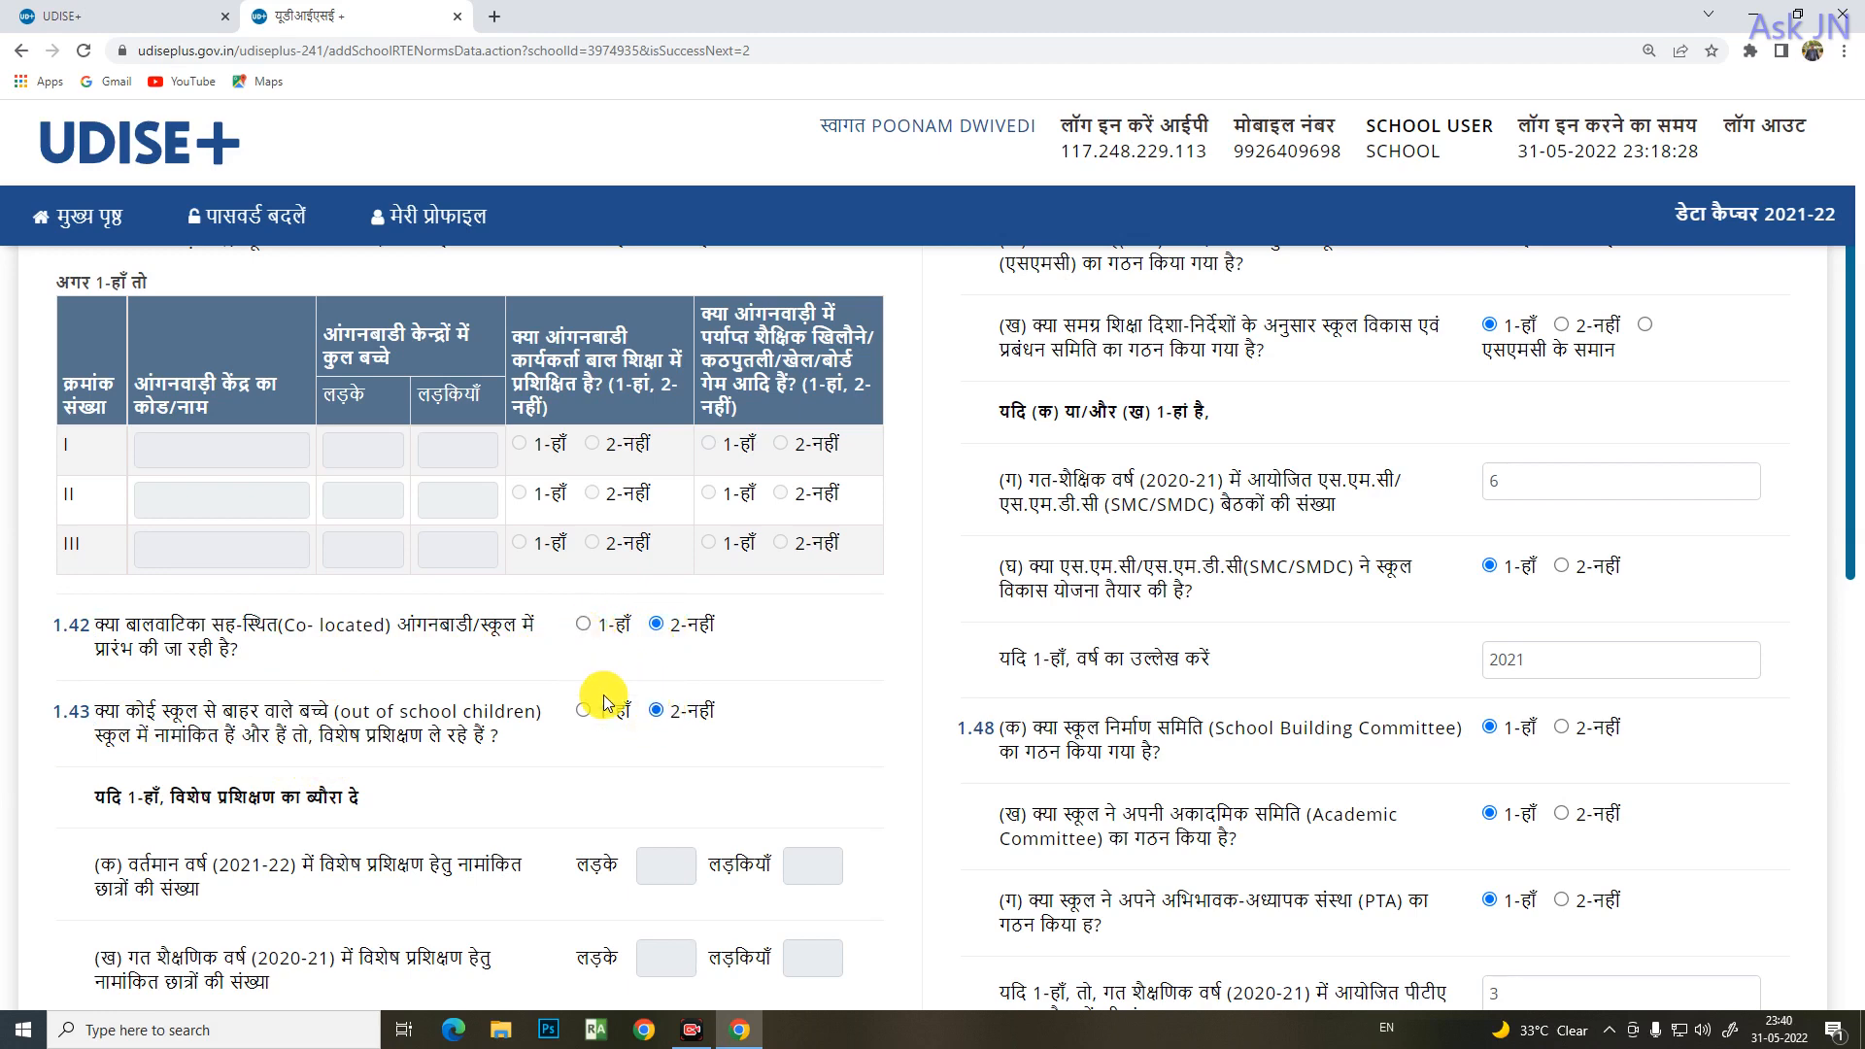
- Highlight the item 1.46 heading on school visits during the 2020-21 academic year
scroll(605, 701, "down", 9)
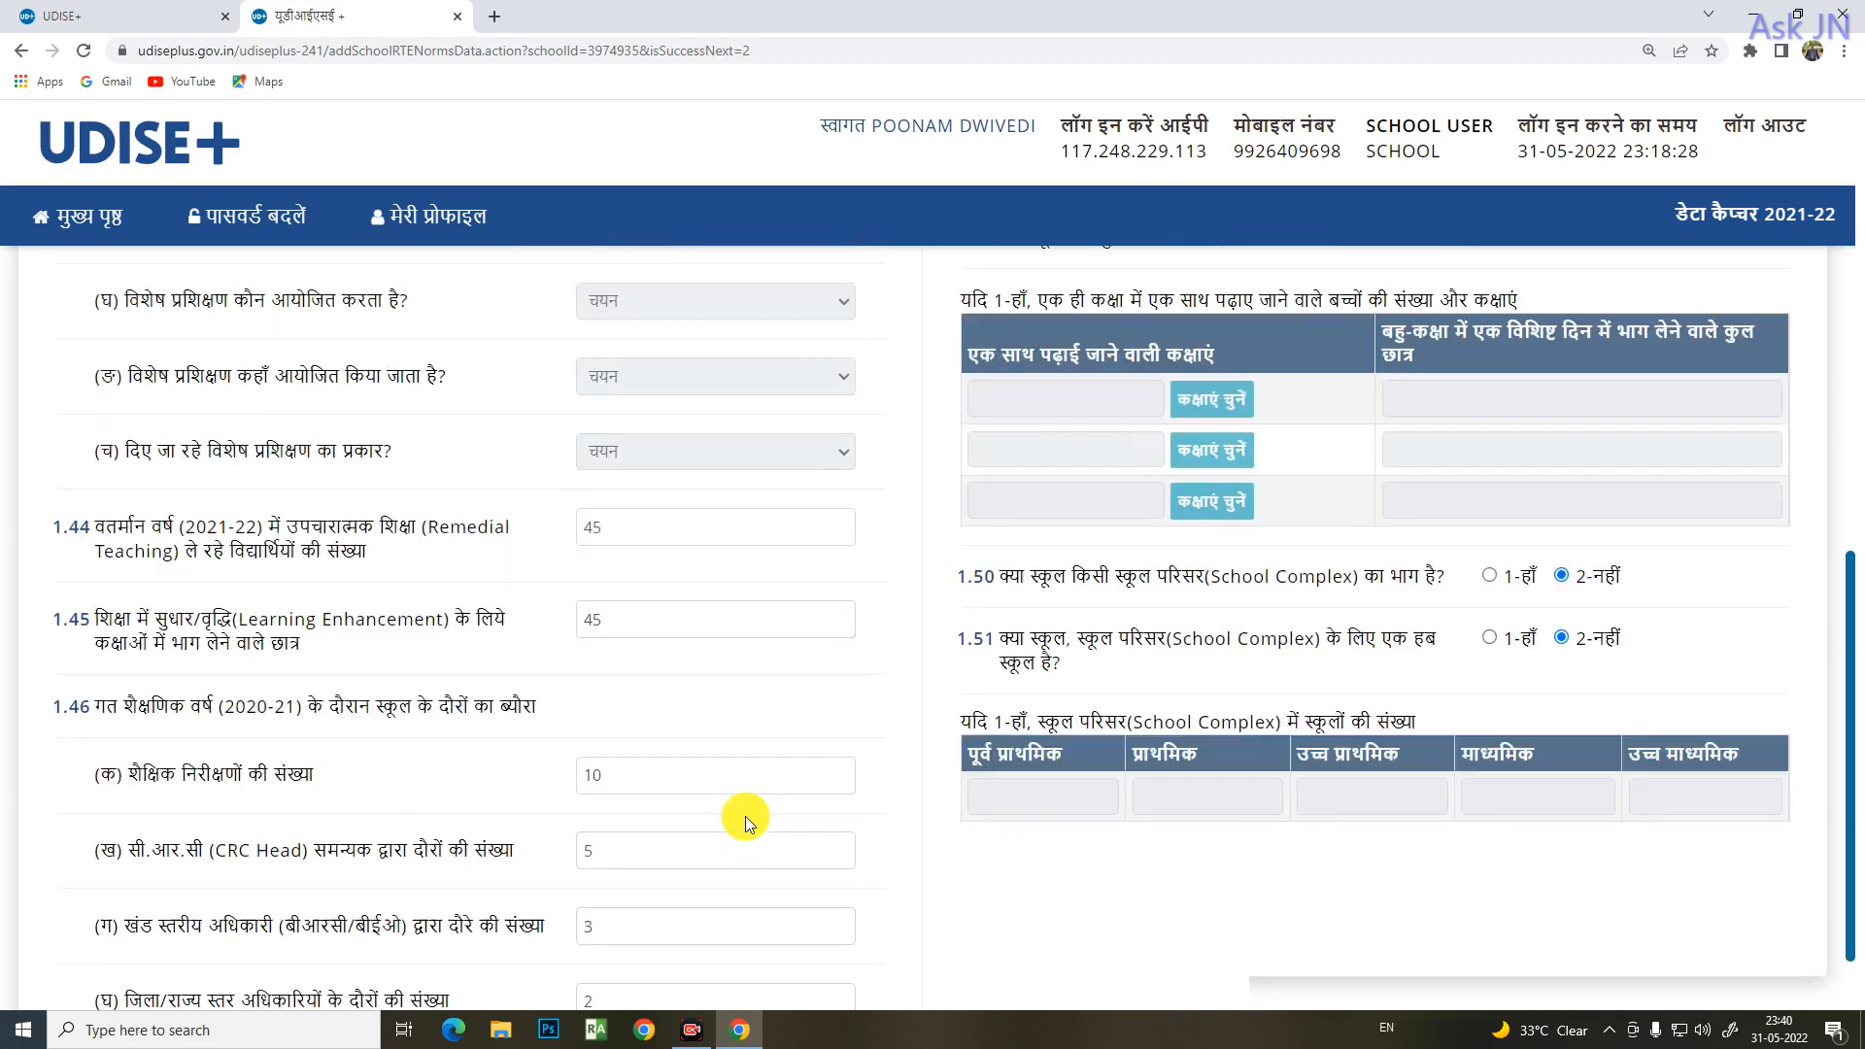
scroll(744, 816, "down", 2)
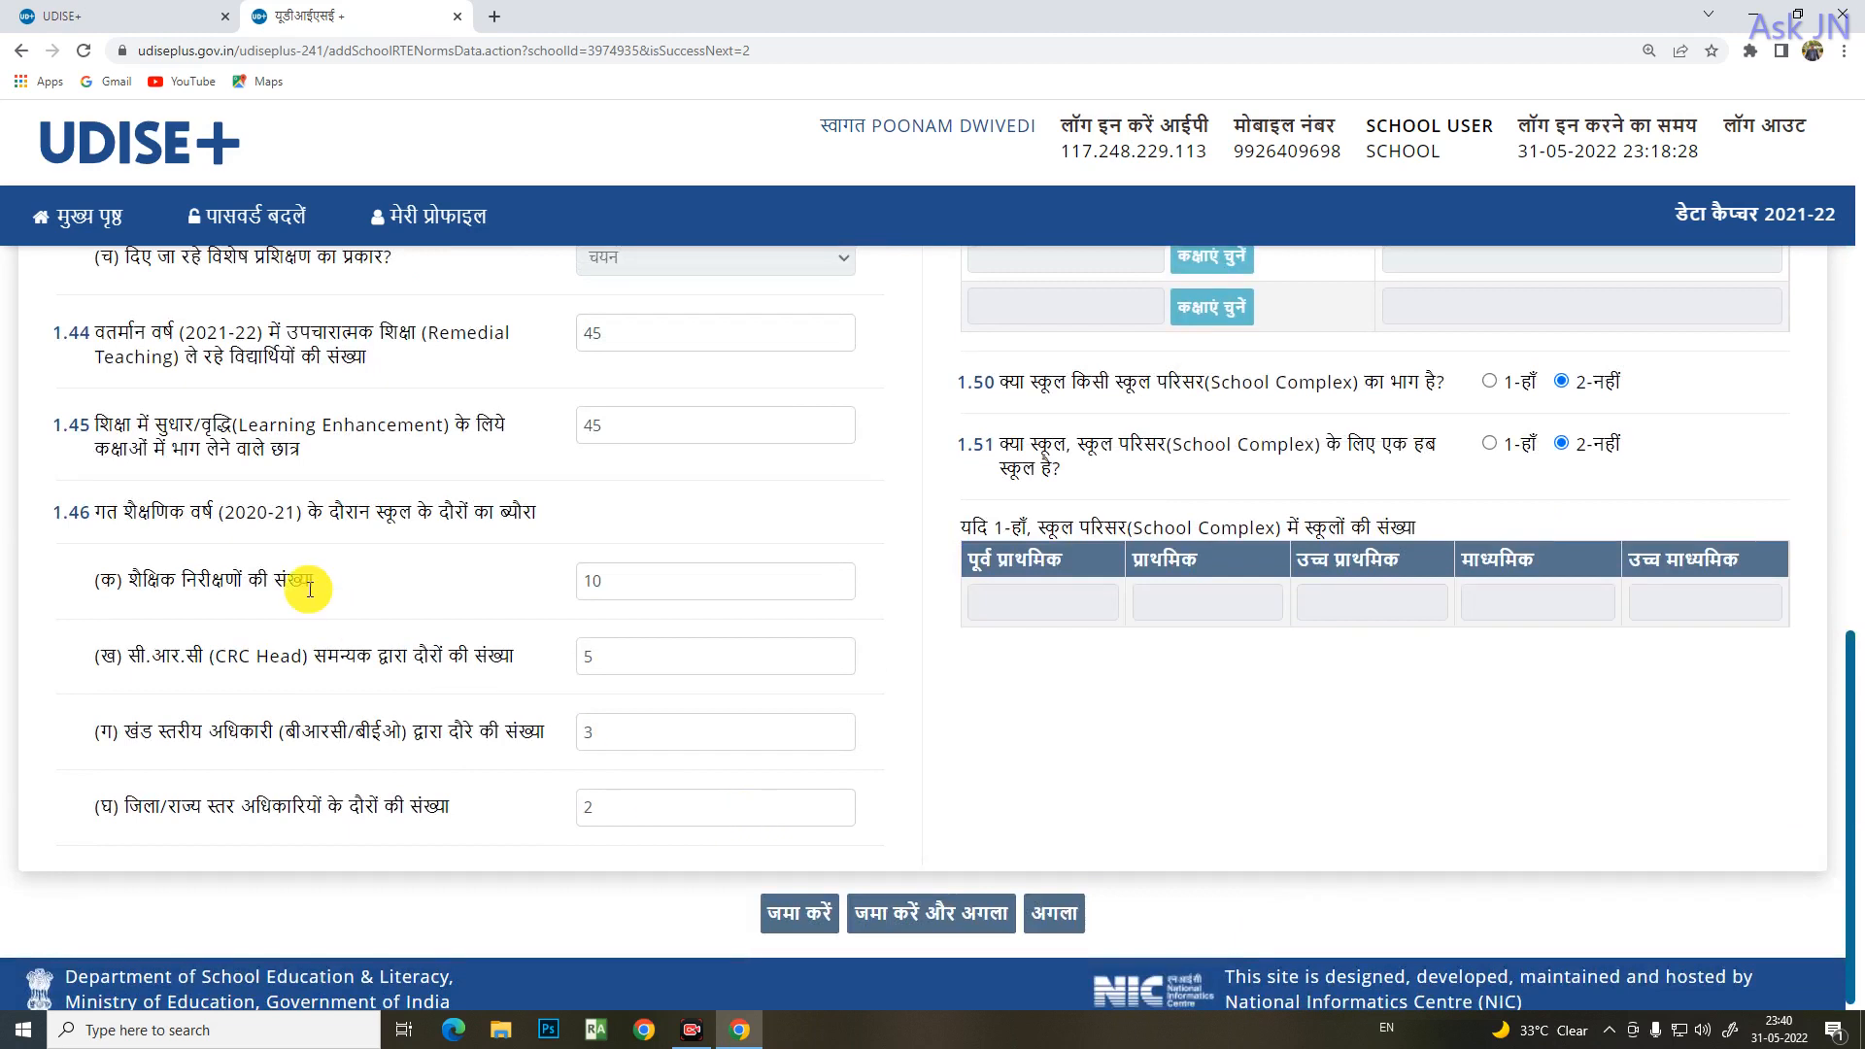
triple_click(169, 518)
left_click_drag(55, 512, 570, 513)
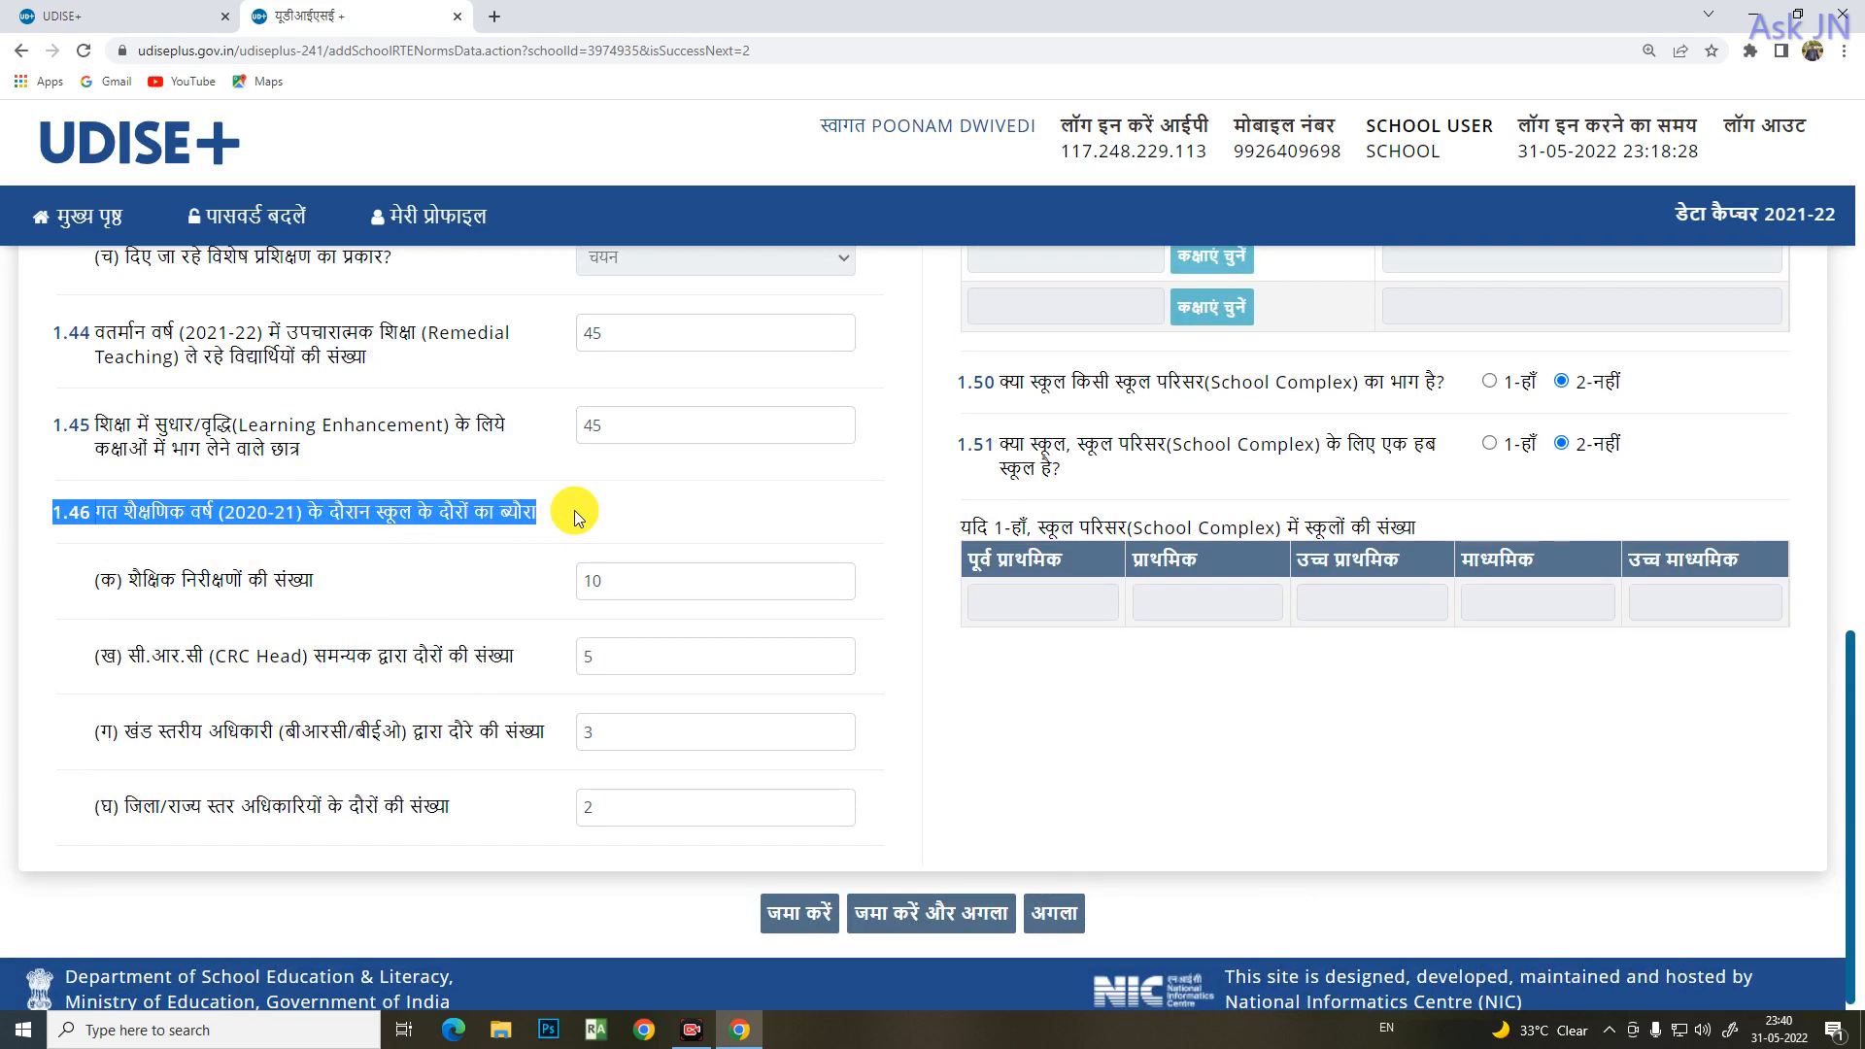
left_click(578, 507)
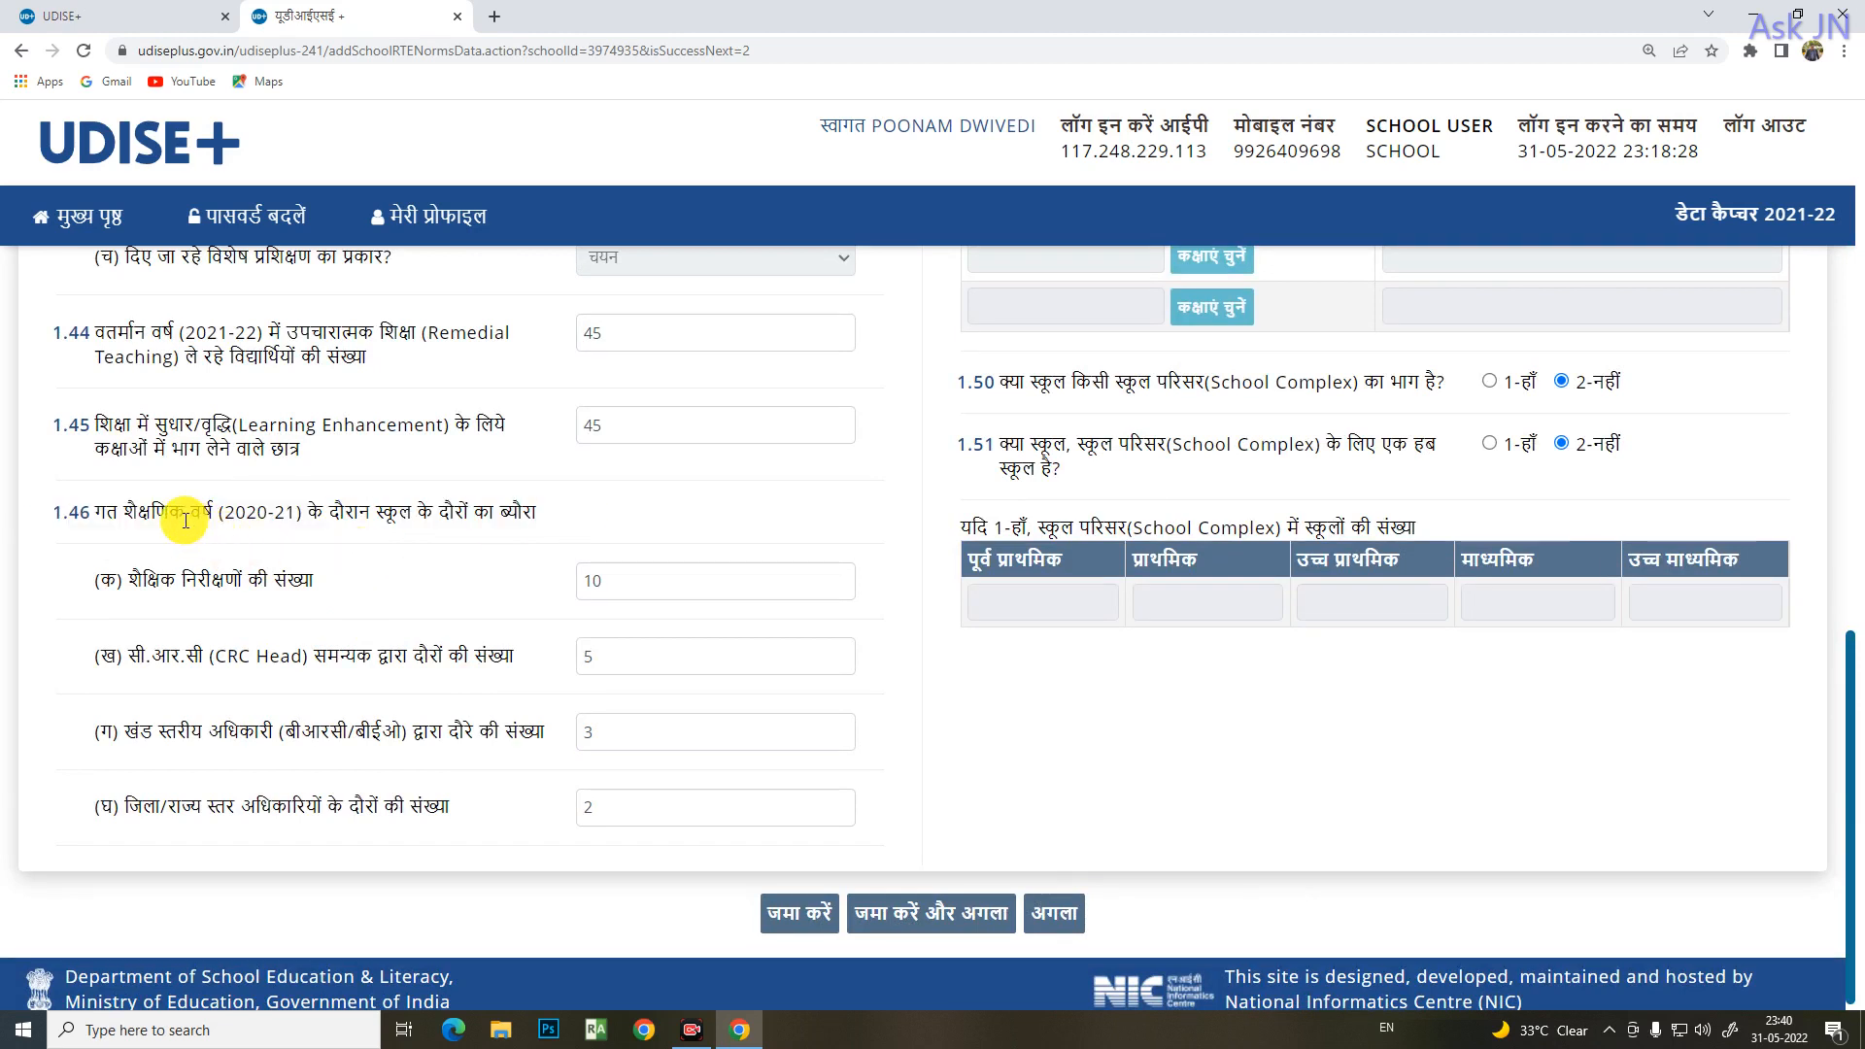
left_click_drag(50, 517, 552, 524)
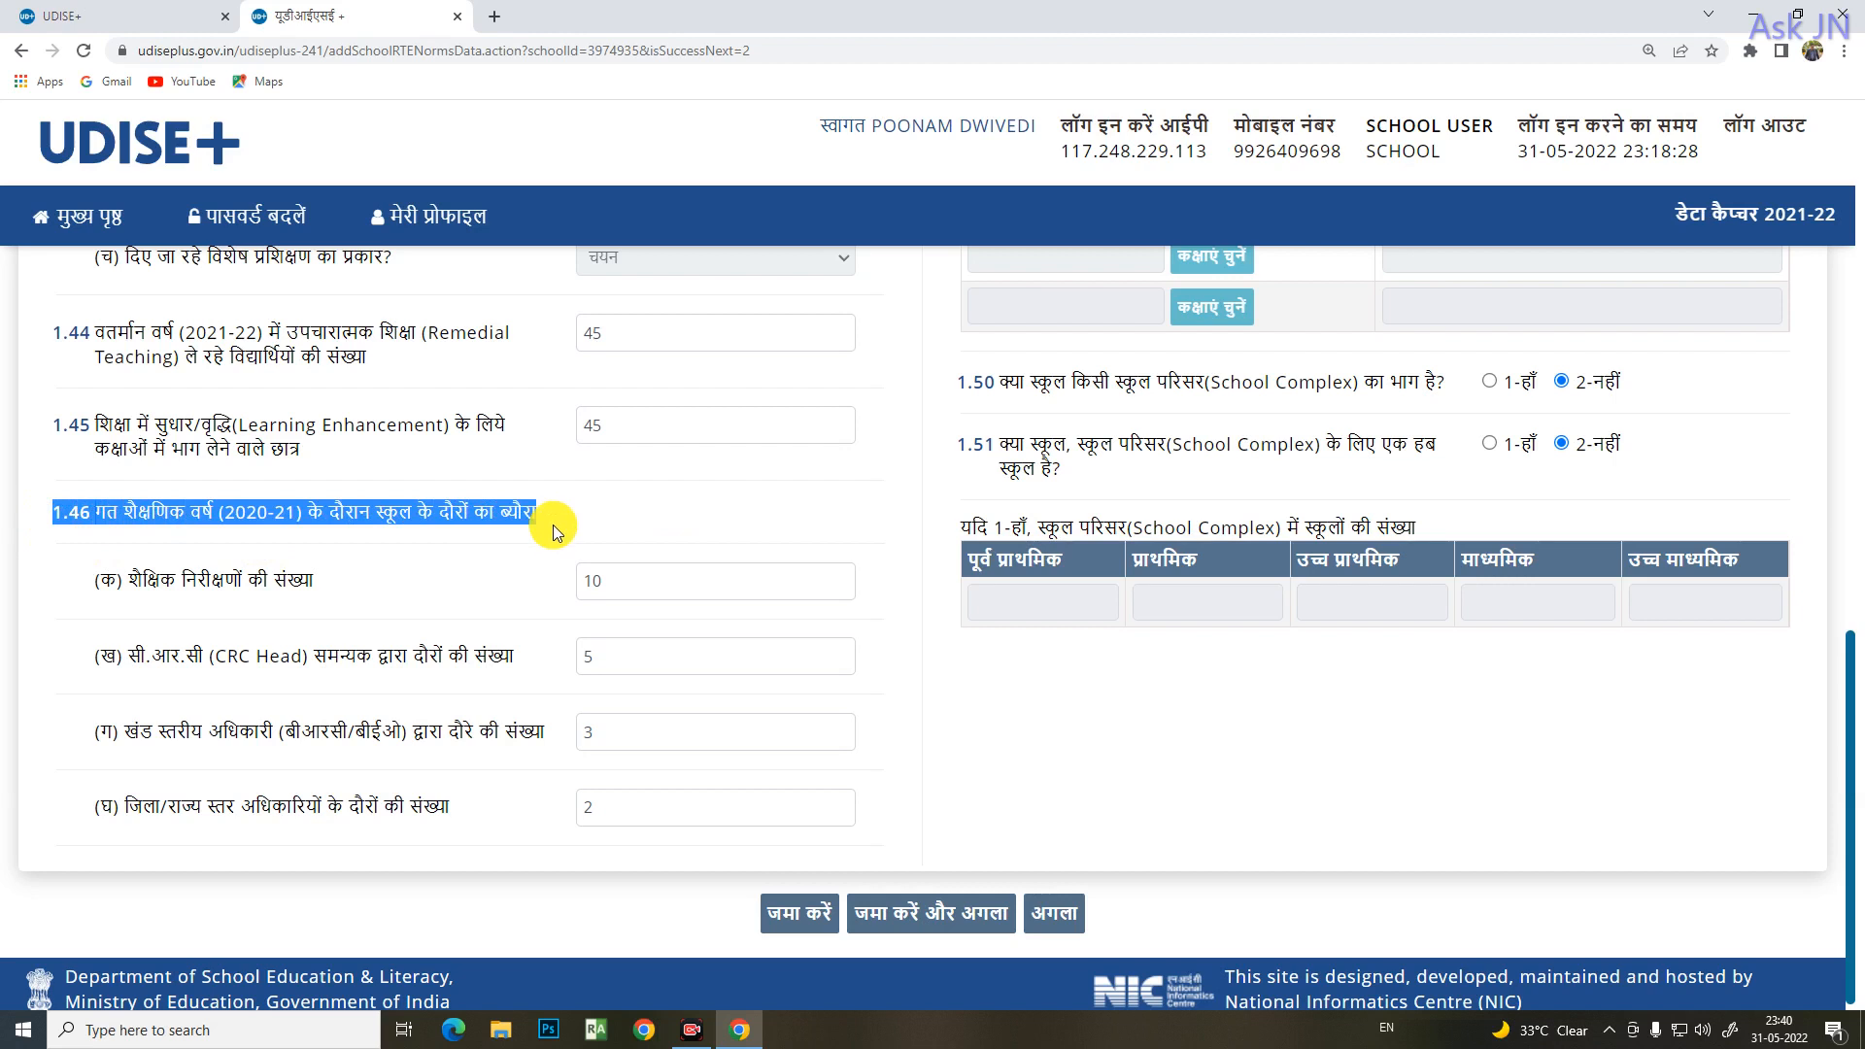
- Check the item 1.46 entries for academic inspections and for visits by the CRC coordinator, block-level officers and district/state officers
left_click(700, 587)
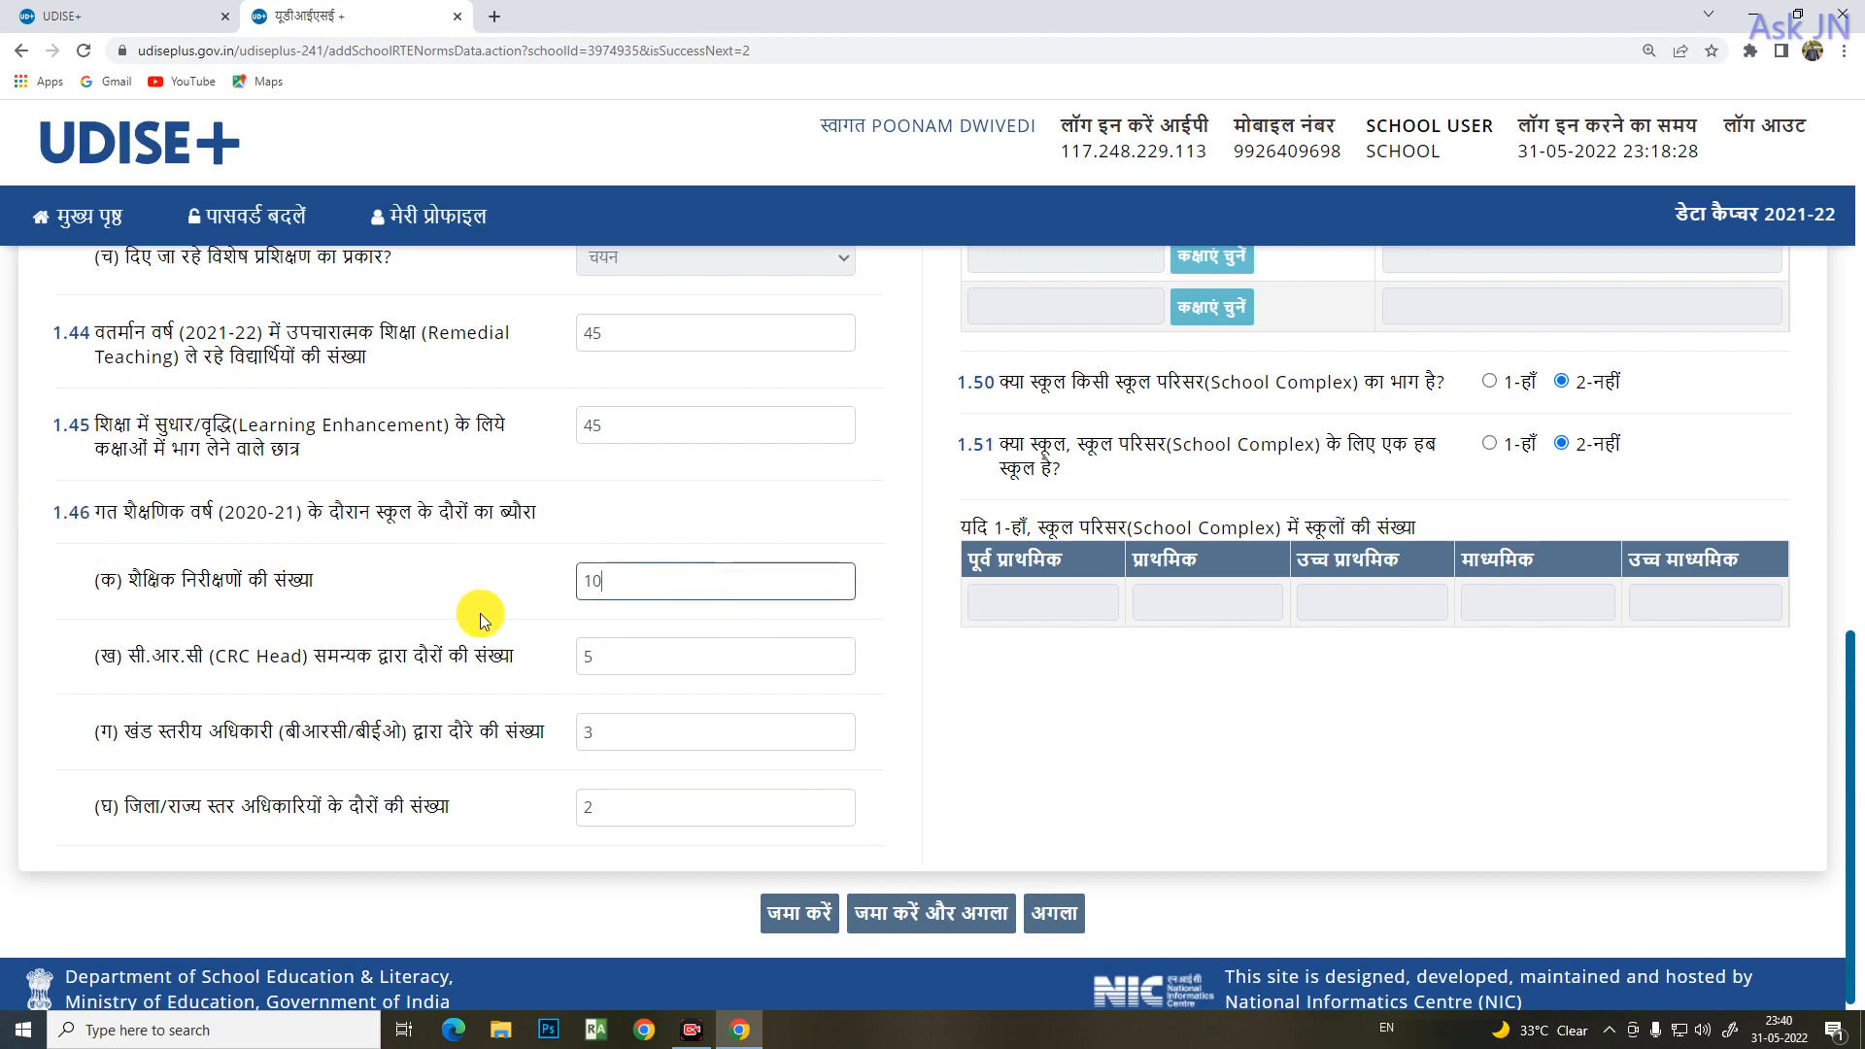
double_click(614, 581)
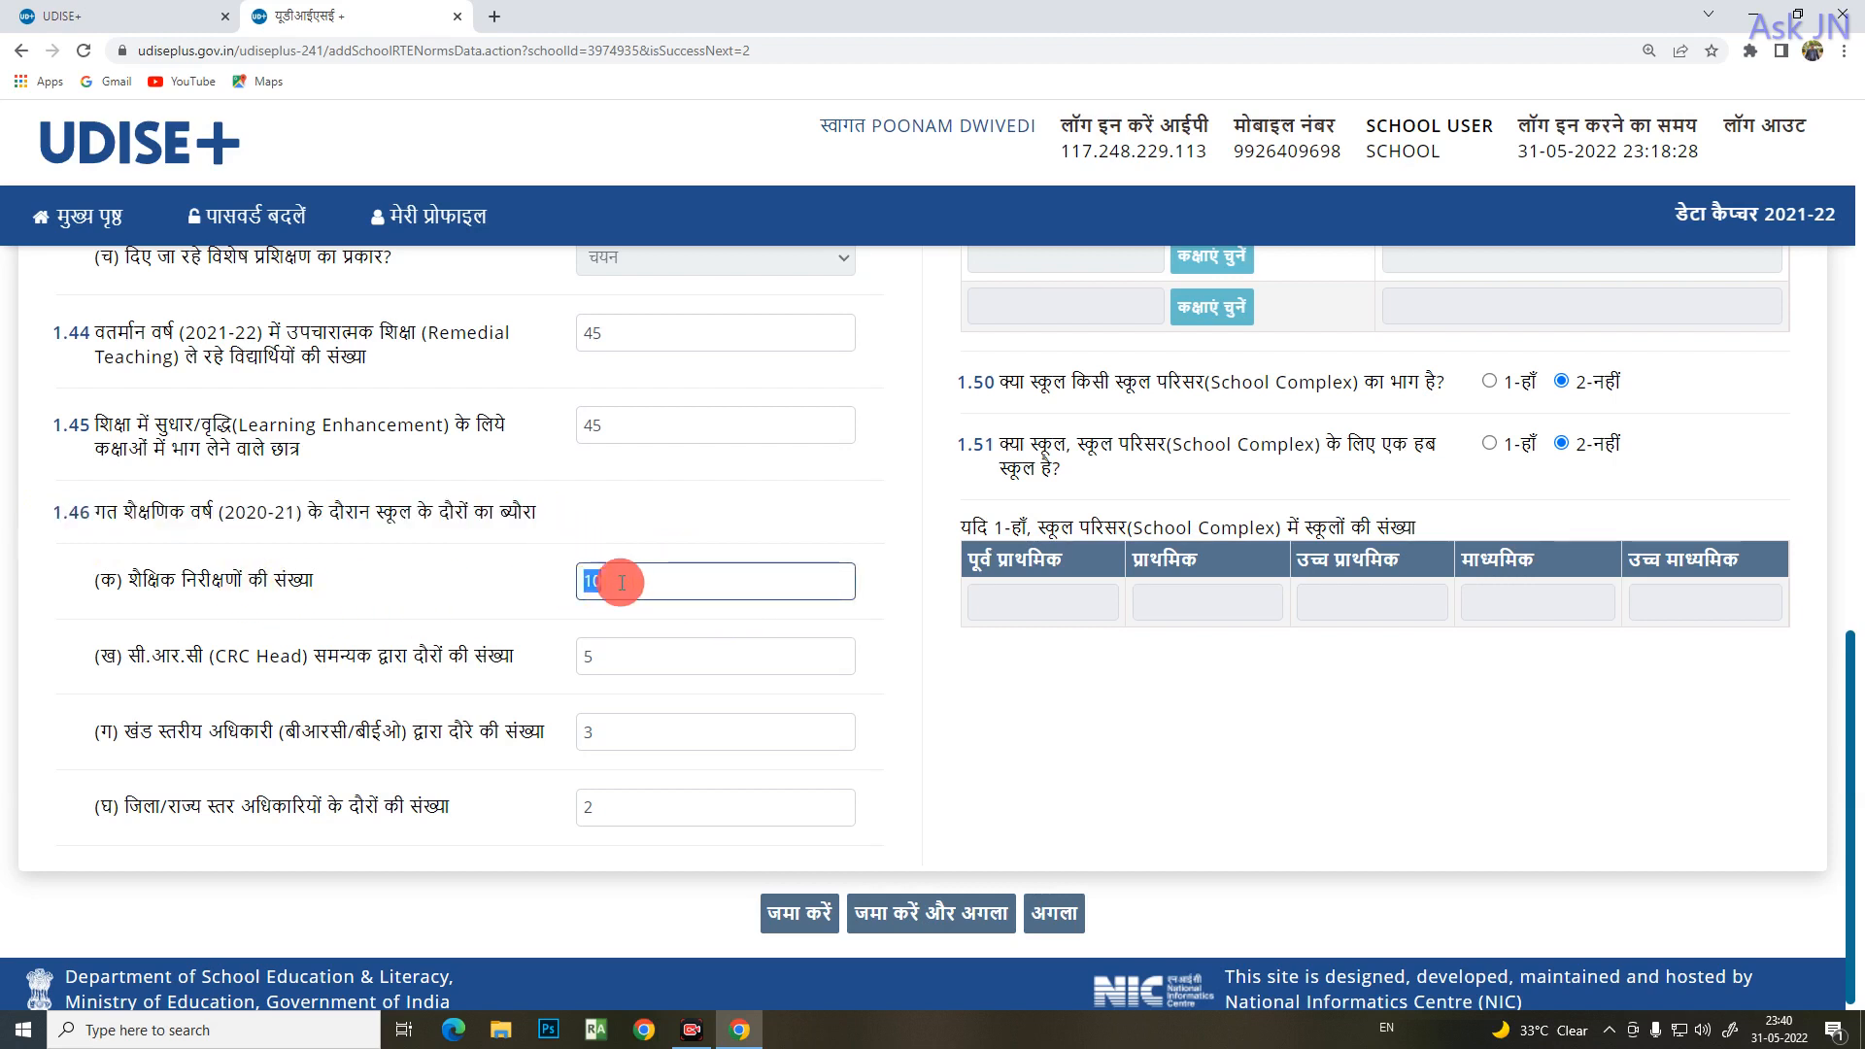
left_click(651, 647)
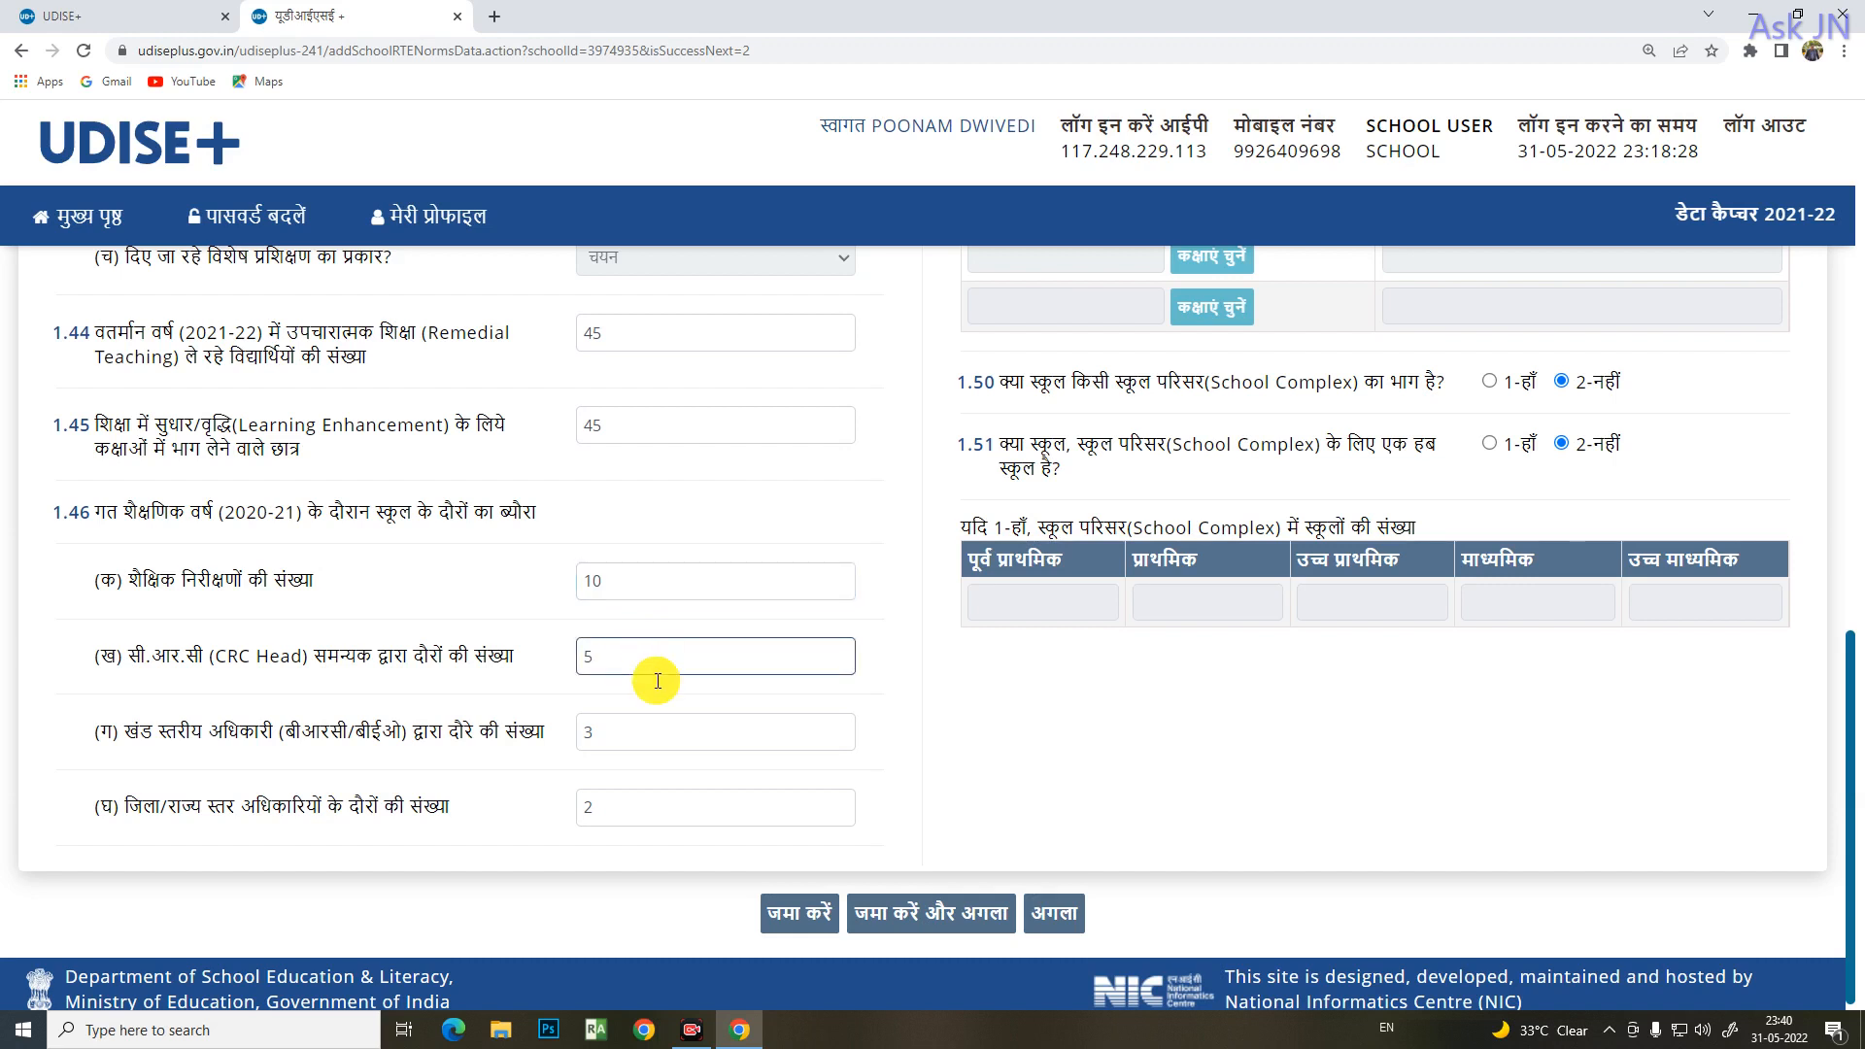
left_click(637, 737)
left_click(648, 817)
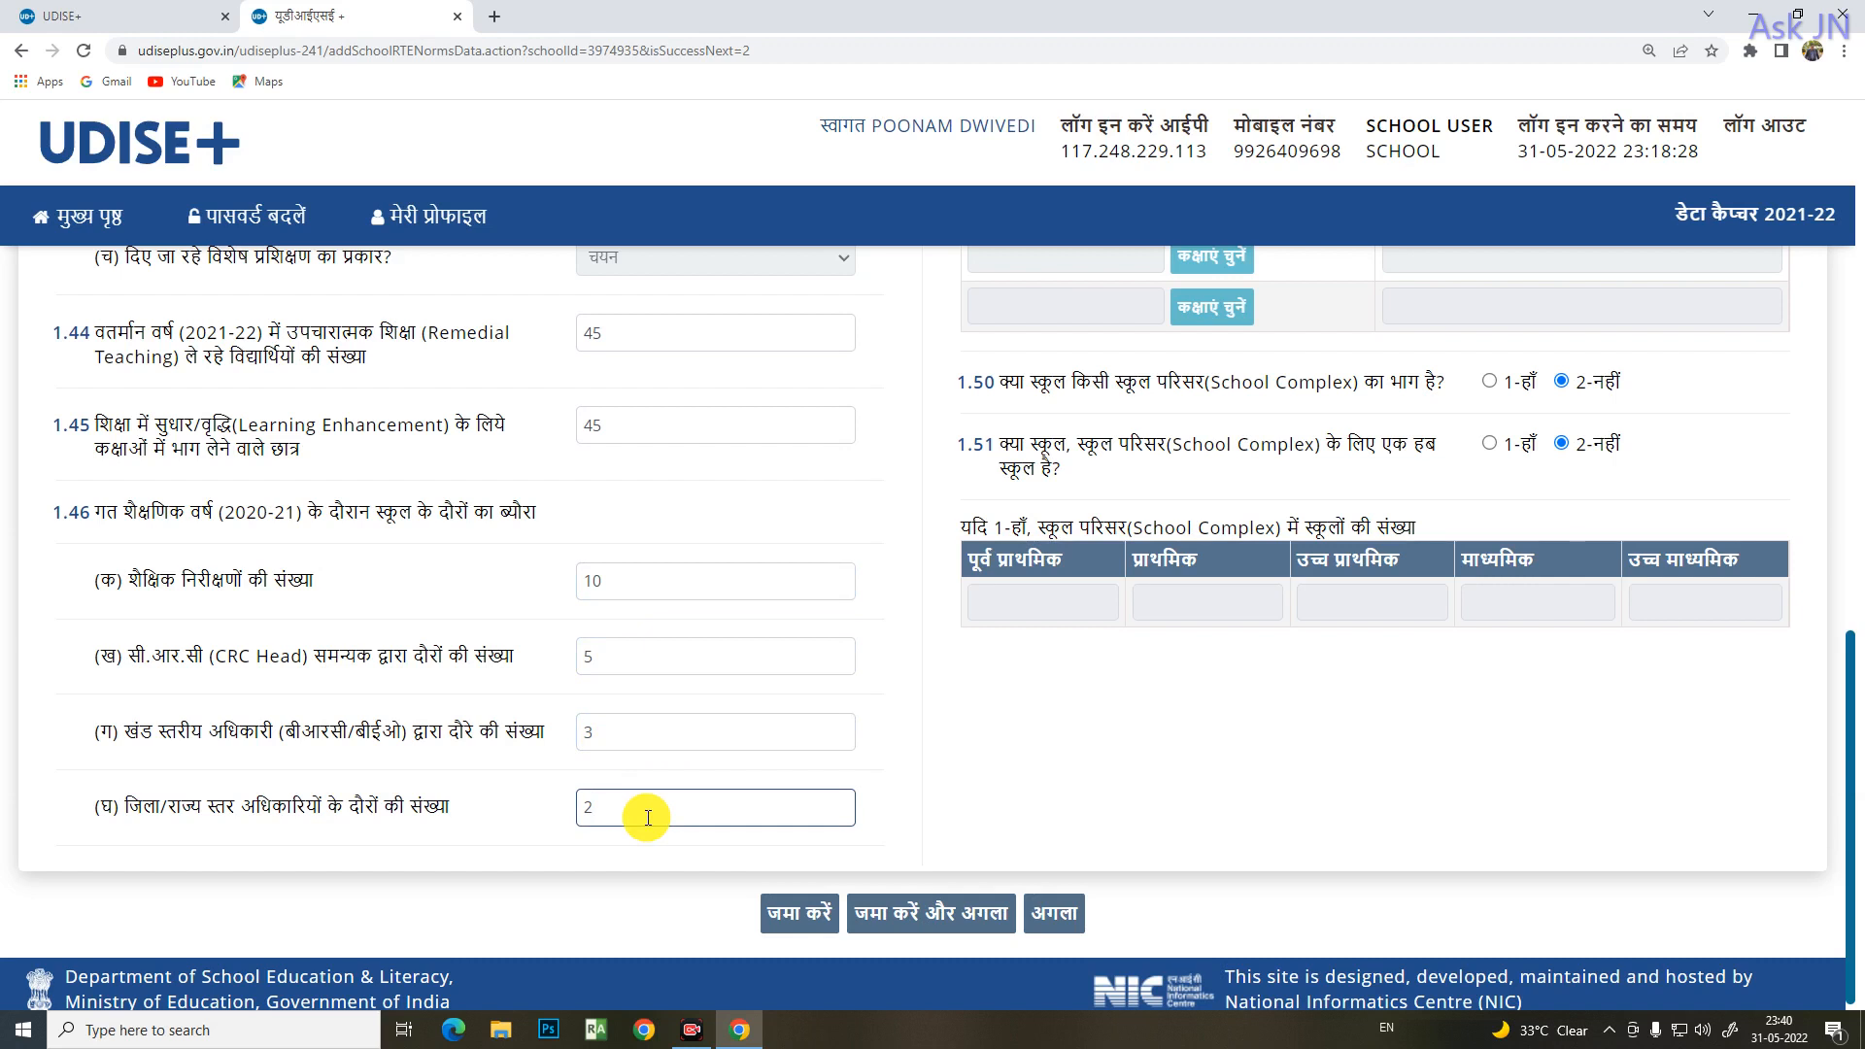
left_click(653, 649)
left_click(649, 576)
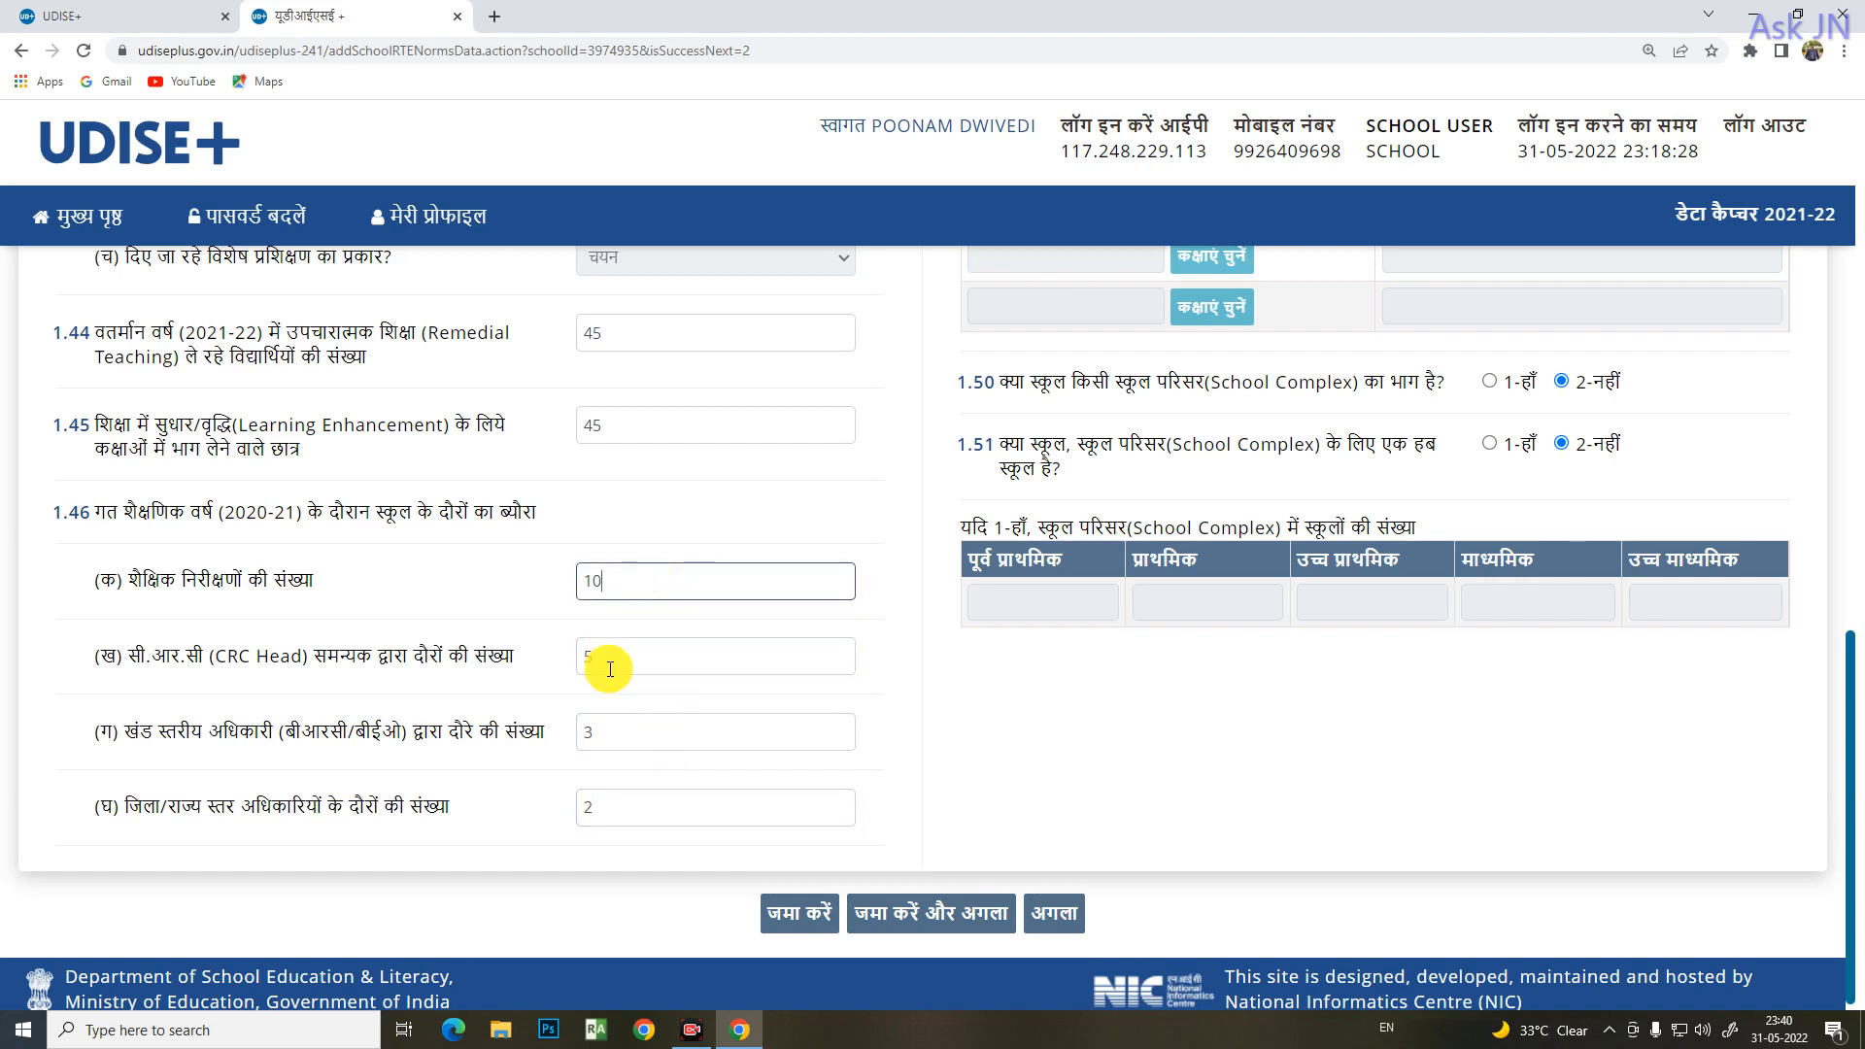
left_click(608, 658)
left_click(653, 741)
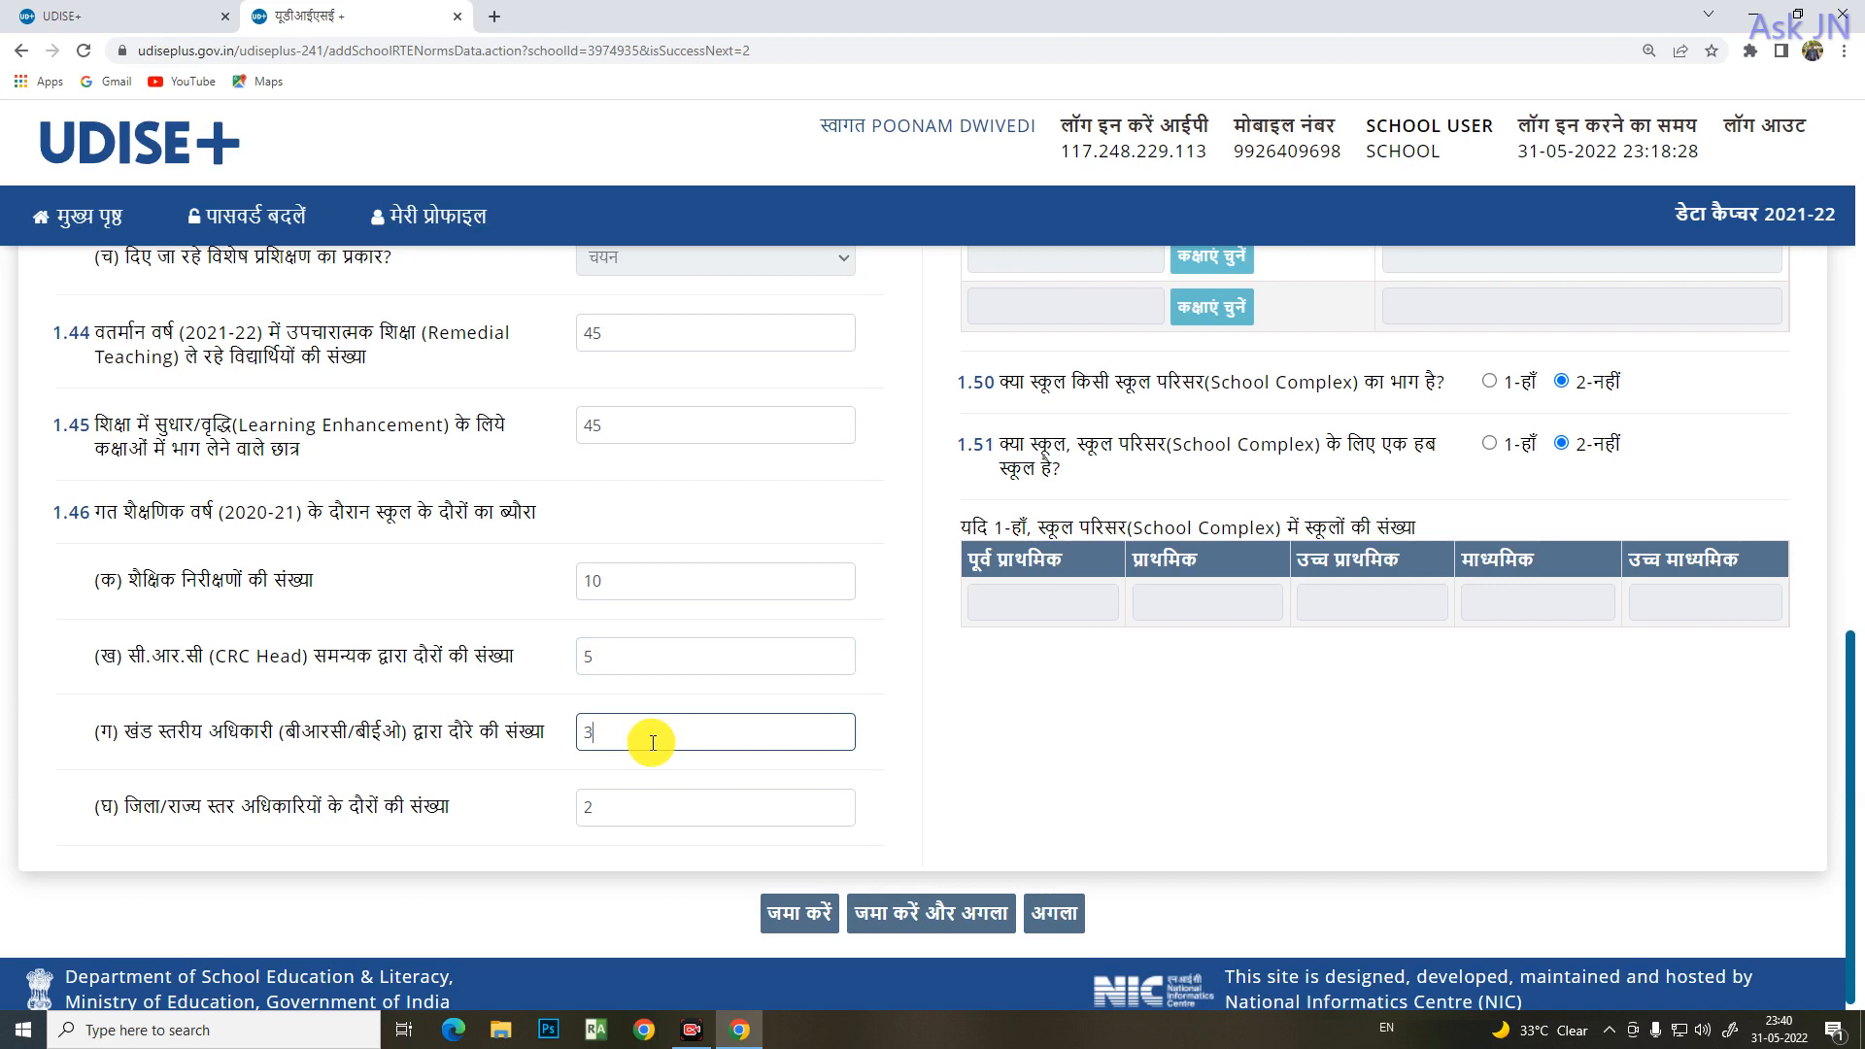
left_click(720, 653)
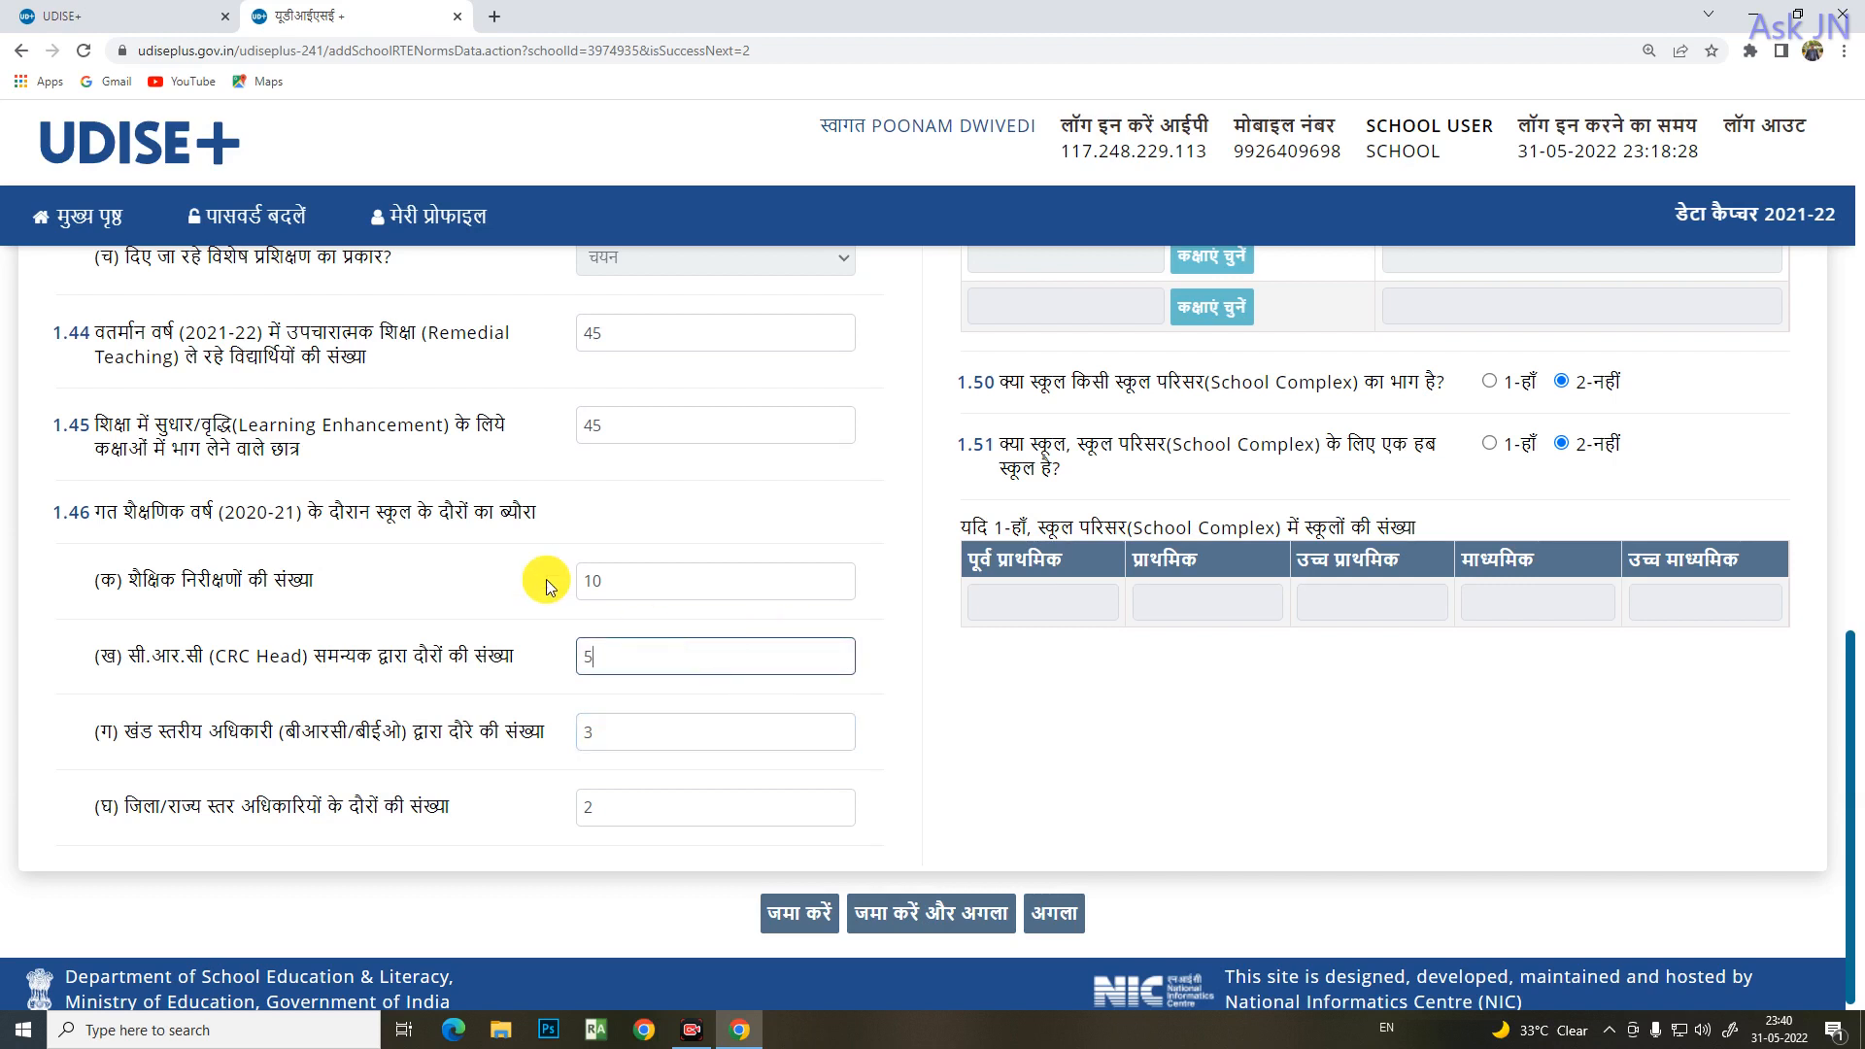
- Go over the four 2020-21 school visit counts in item 1.46 once more, from academic inspections to district/state officer visits
left_click(628, 585)
left_click(632, 661)
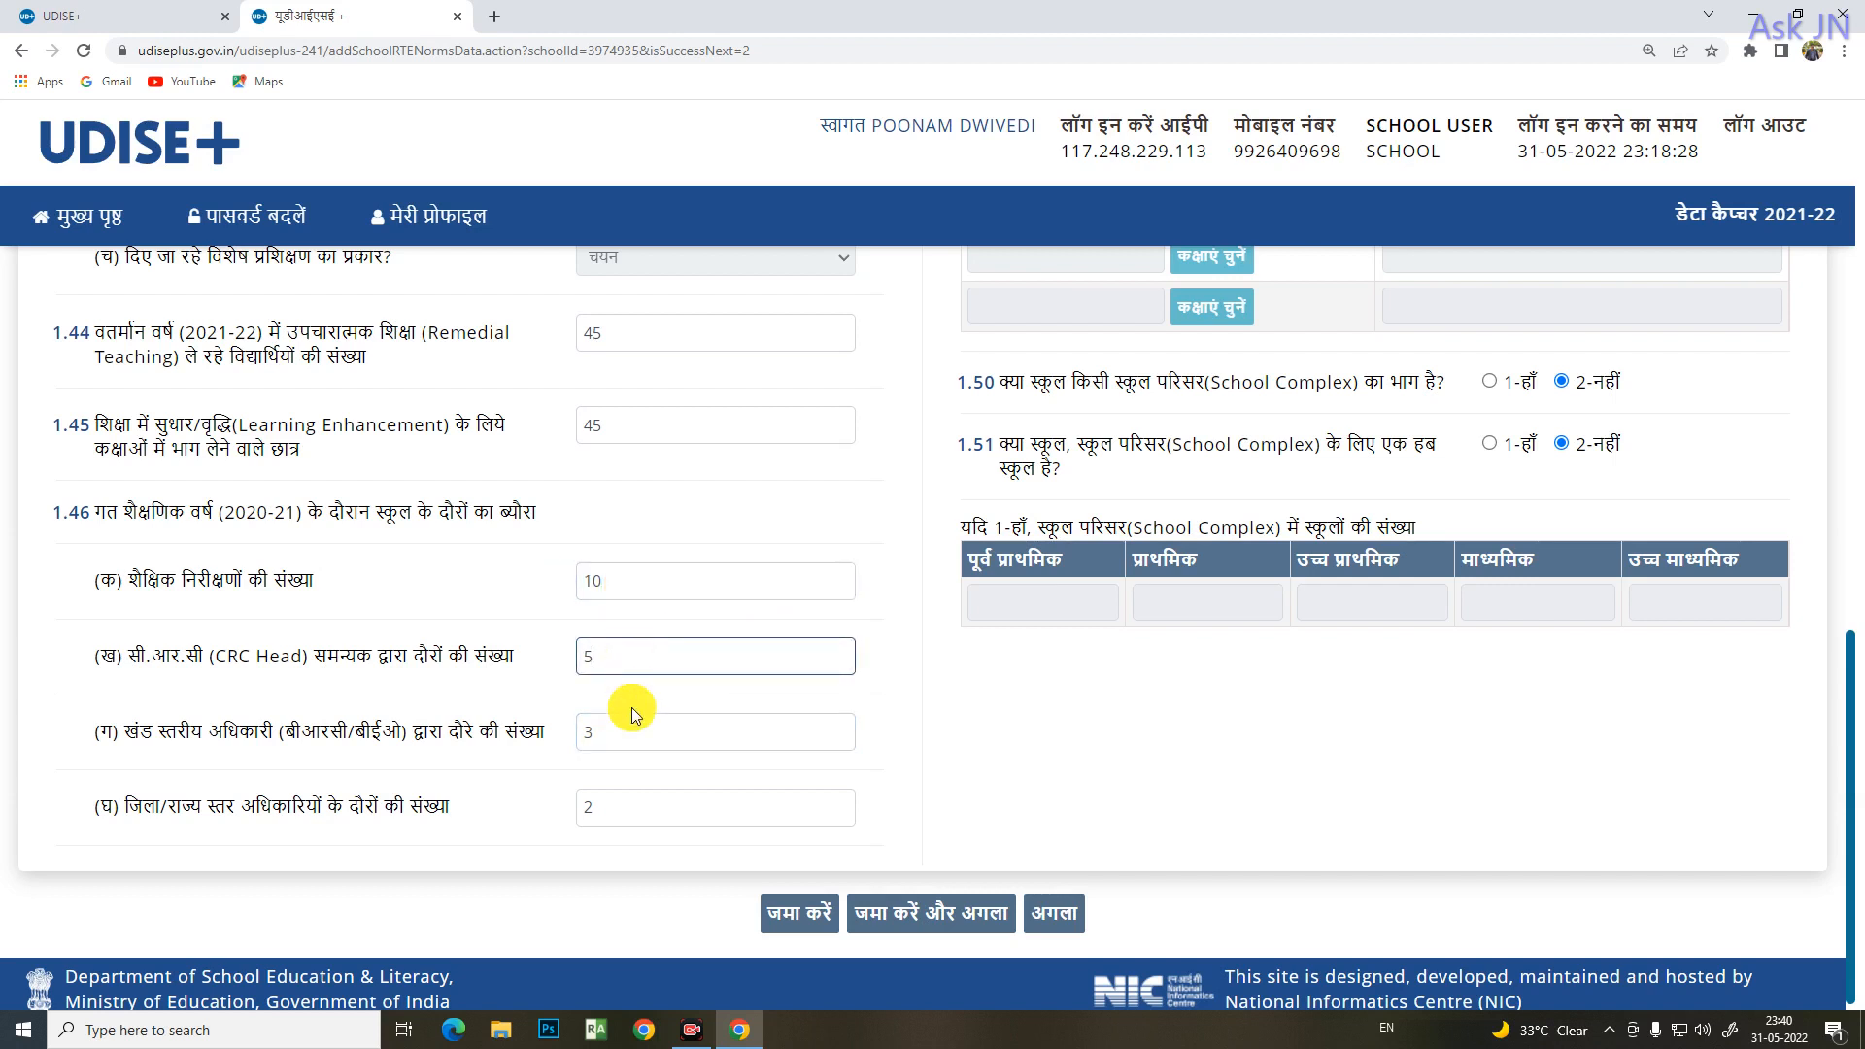
left_click(626, 723)
left_click(608, 820)
left_click(638, 738)
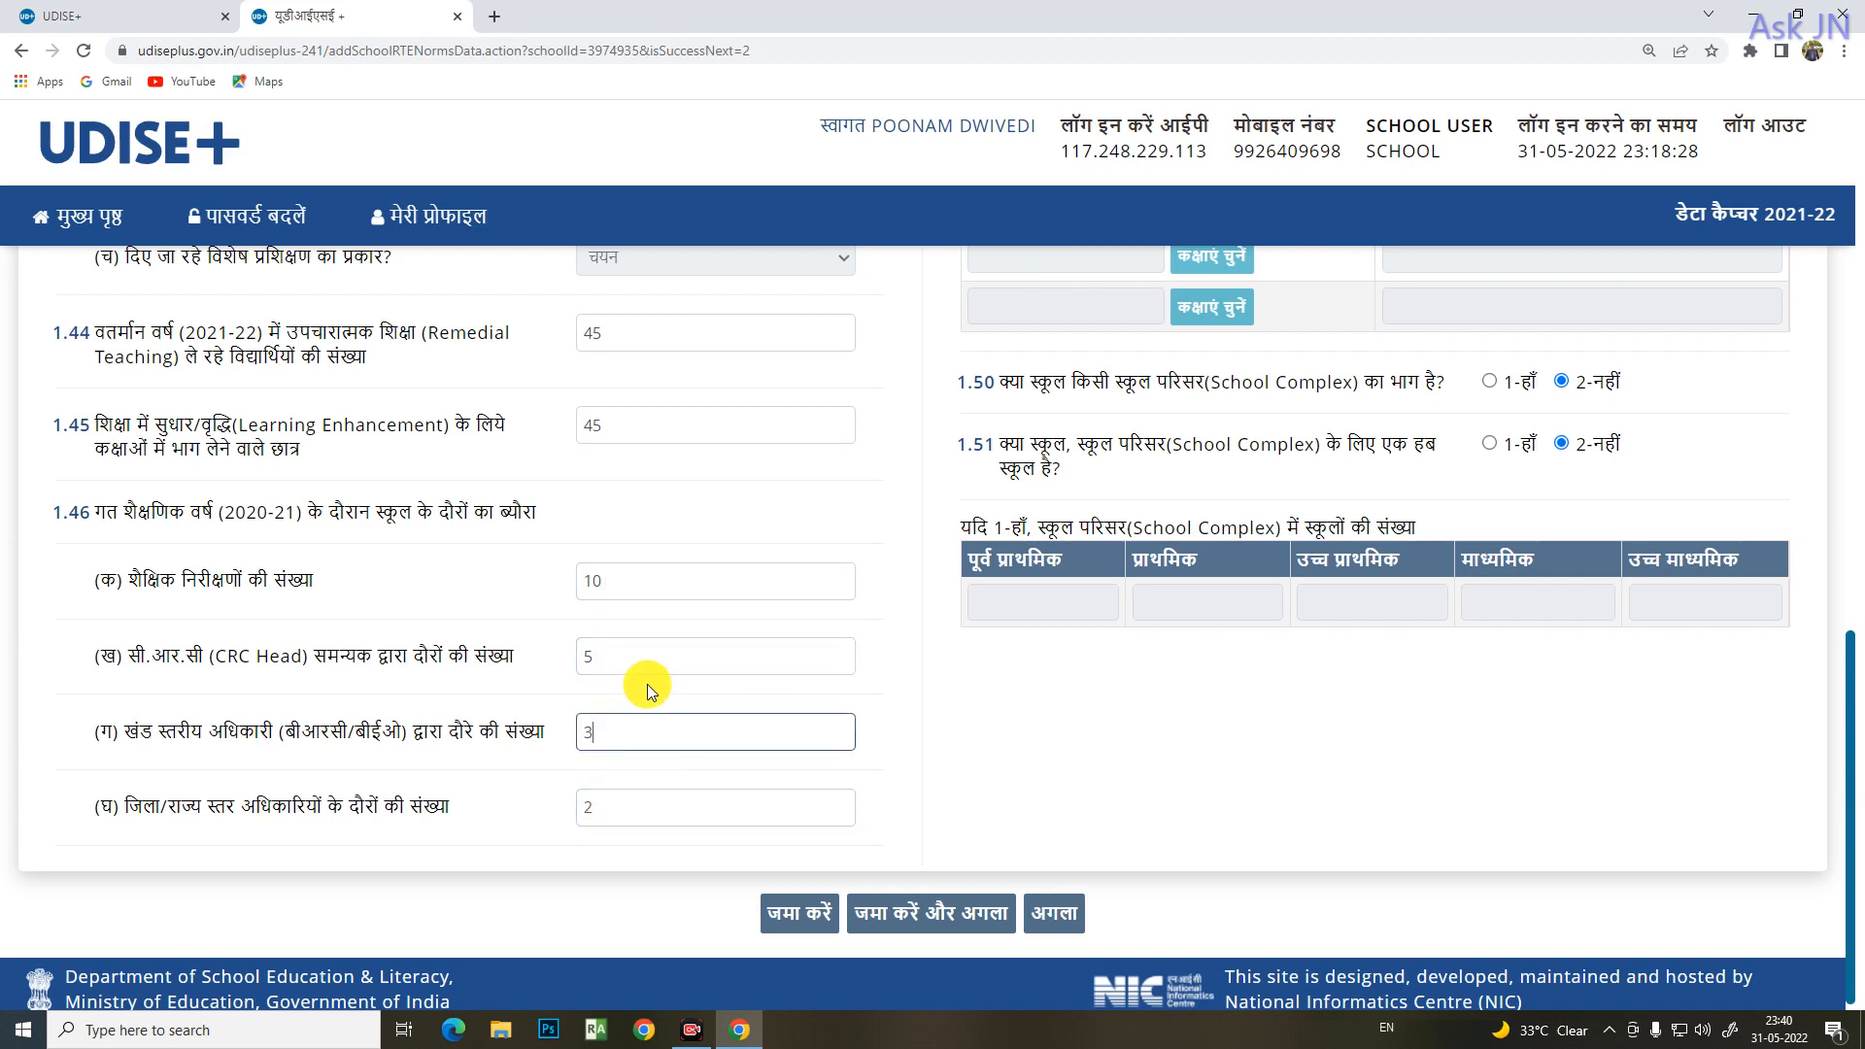
left_click(654, 661)
left_click(659, 586)
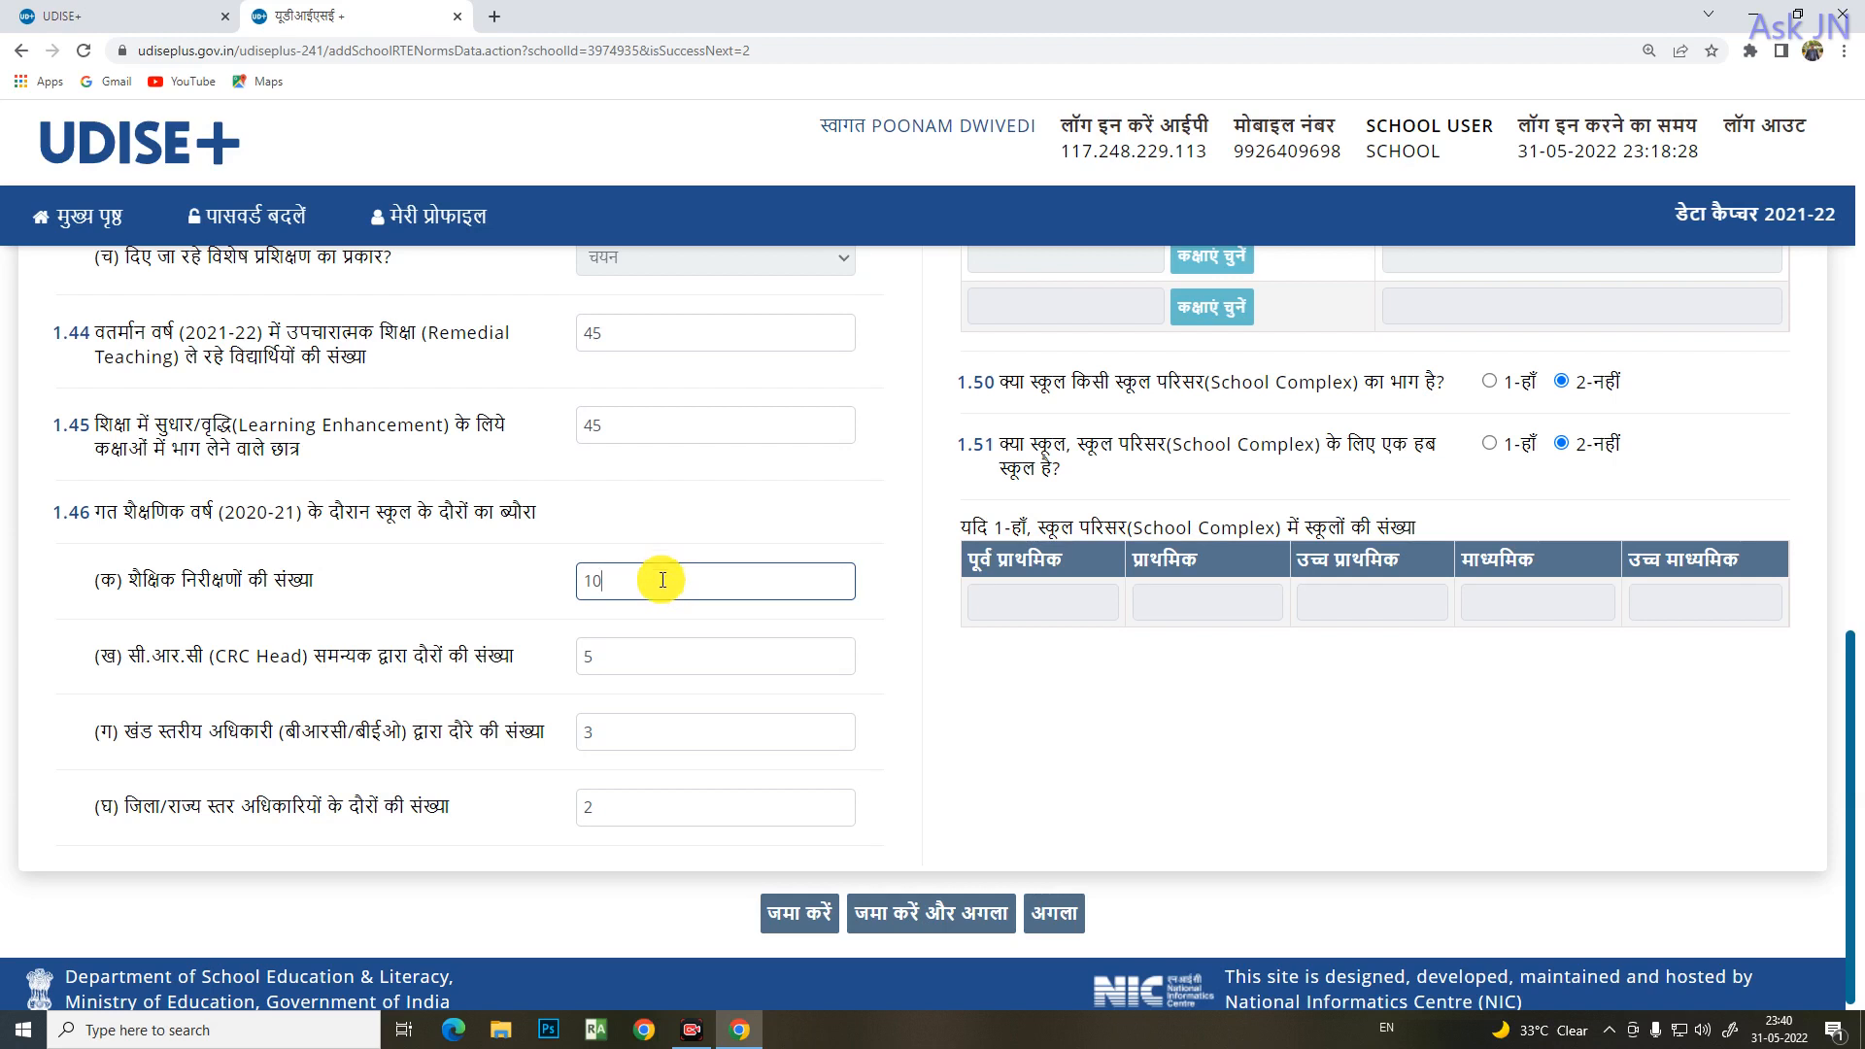
left_click(626, 659)
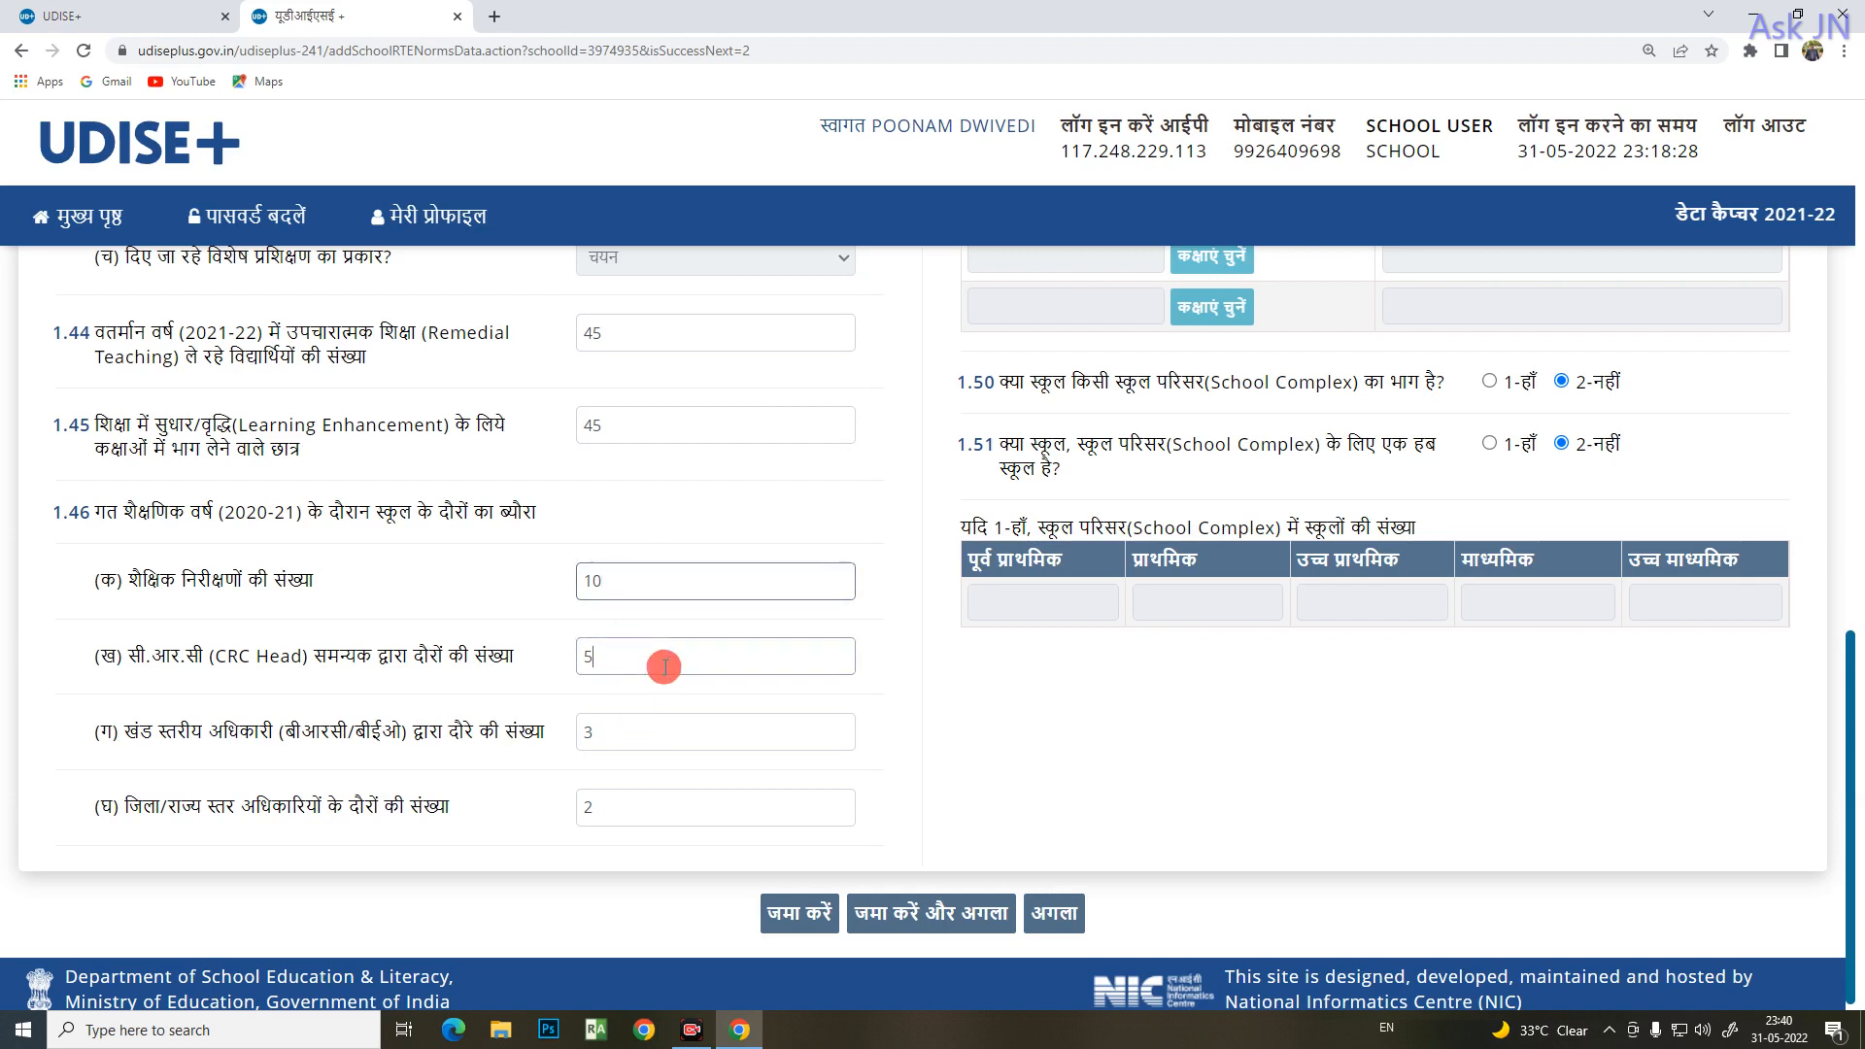
left_click(675, 746)
left_click(682, 800)
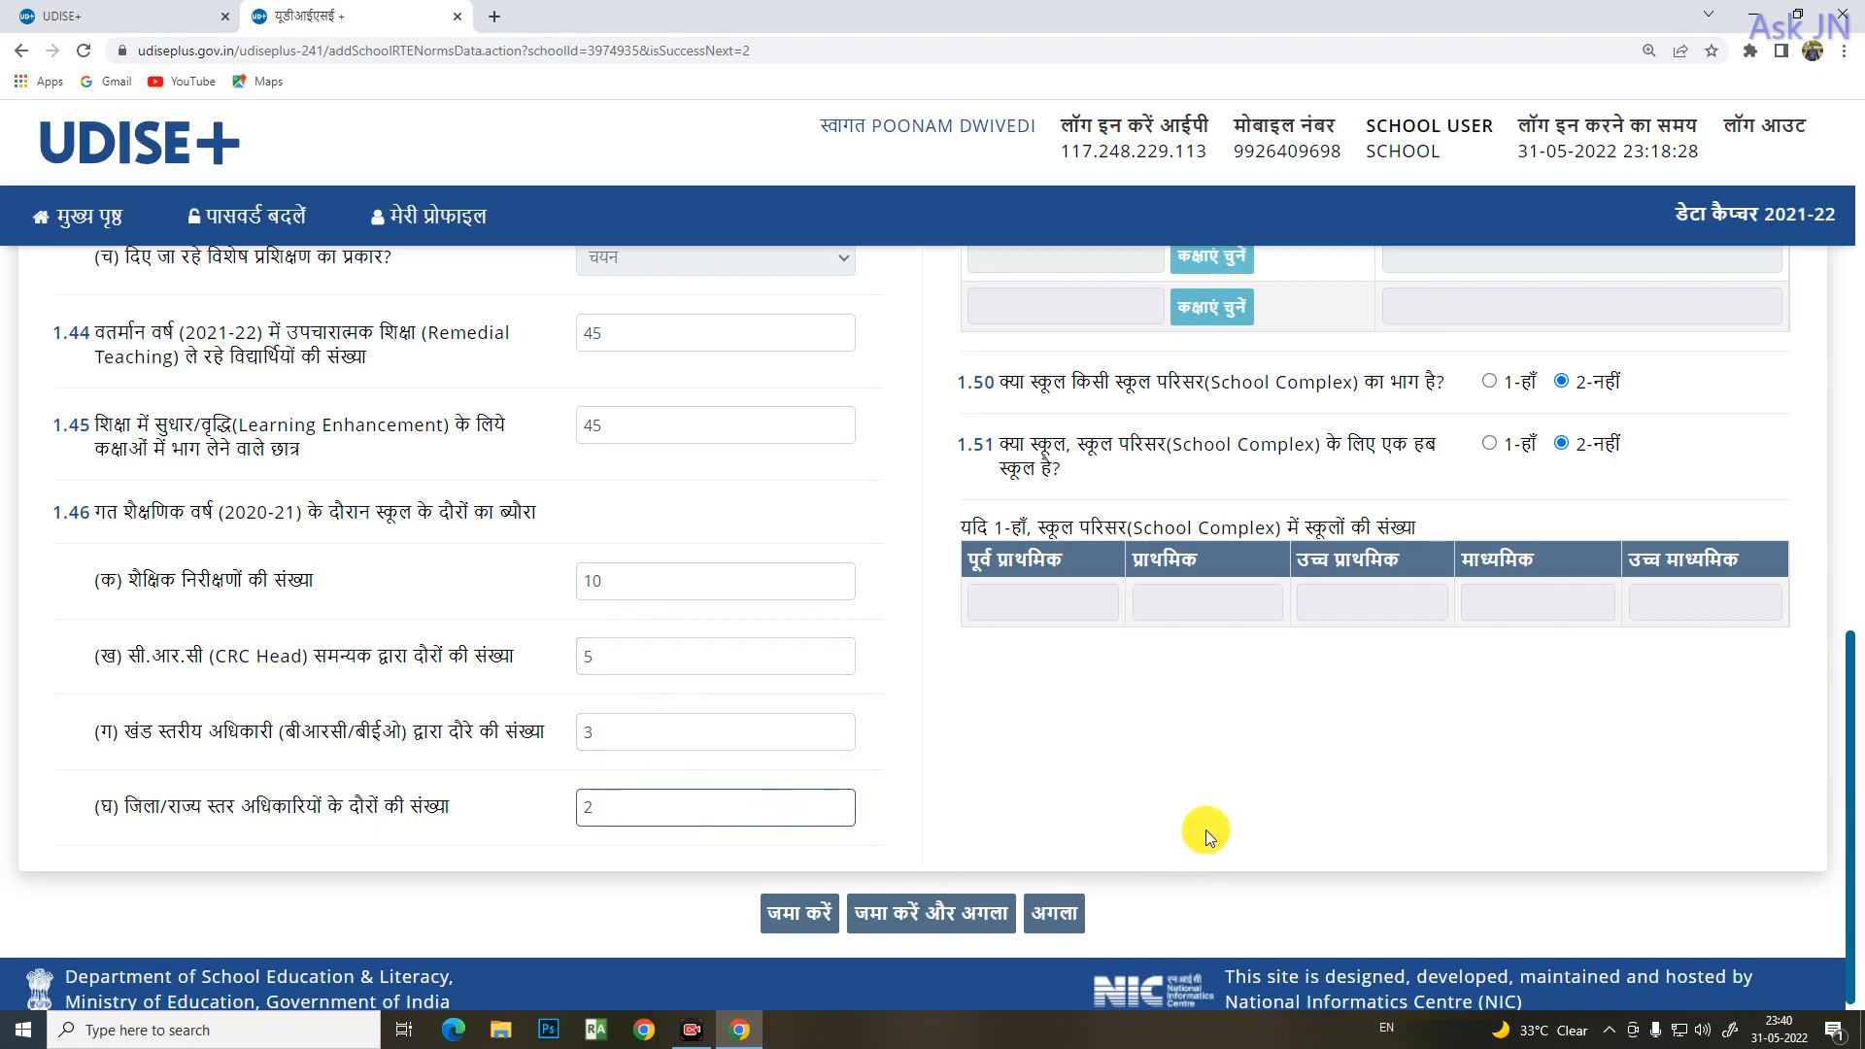
- Review item 1.47 on forming the school management committee, its 2020-21 SMC/SMDC meetings and the school development plan
scroll(1205, 830, "up", 15)
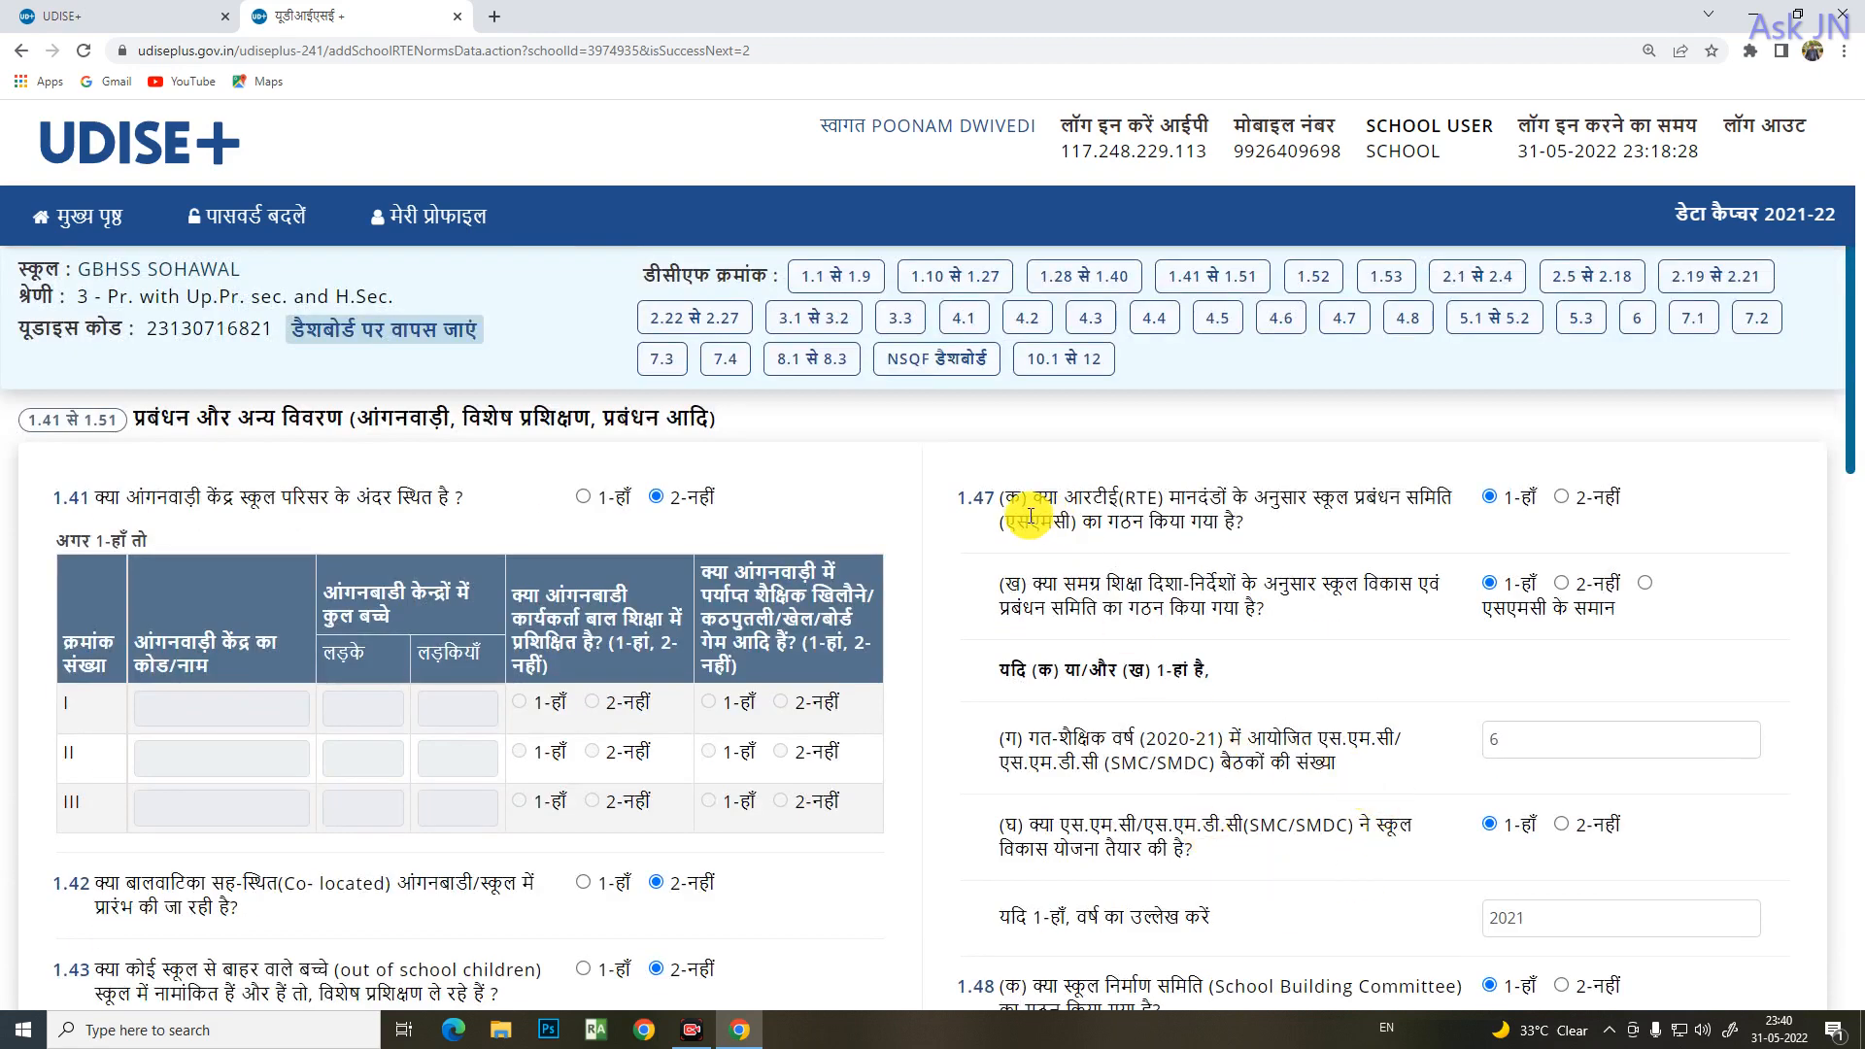
left_click_drag(1015, 522, 1273, 542)
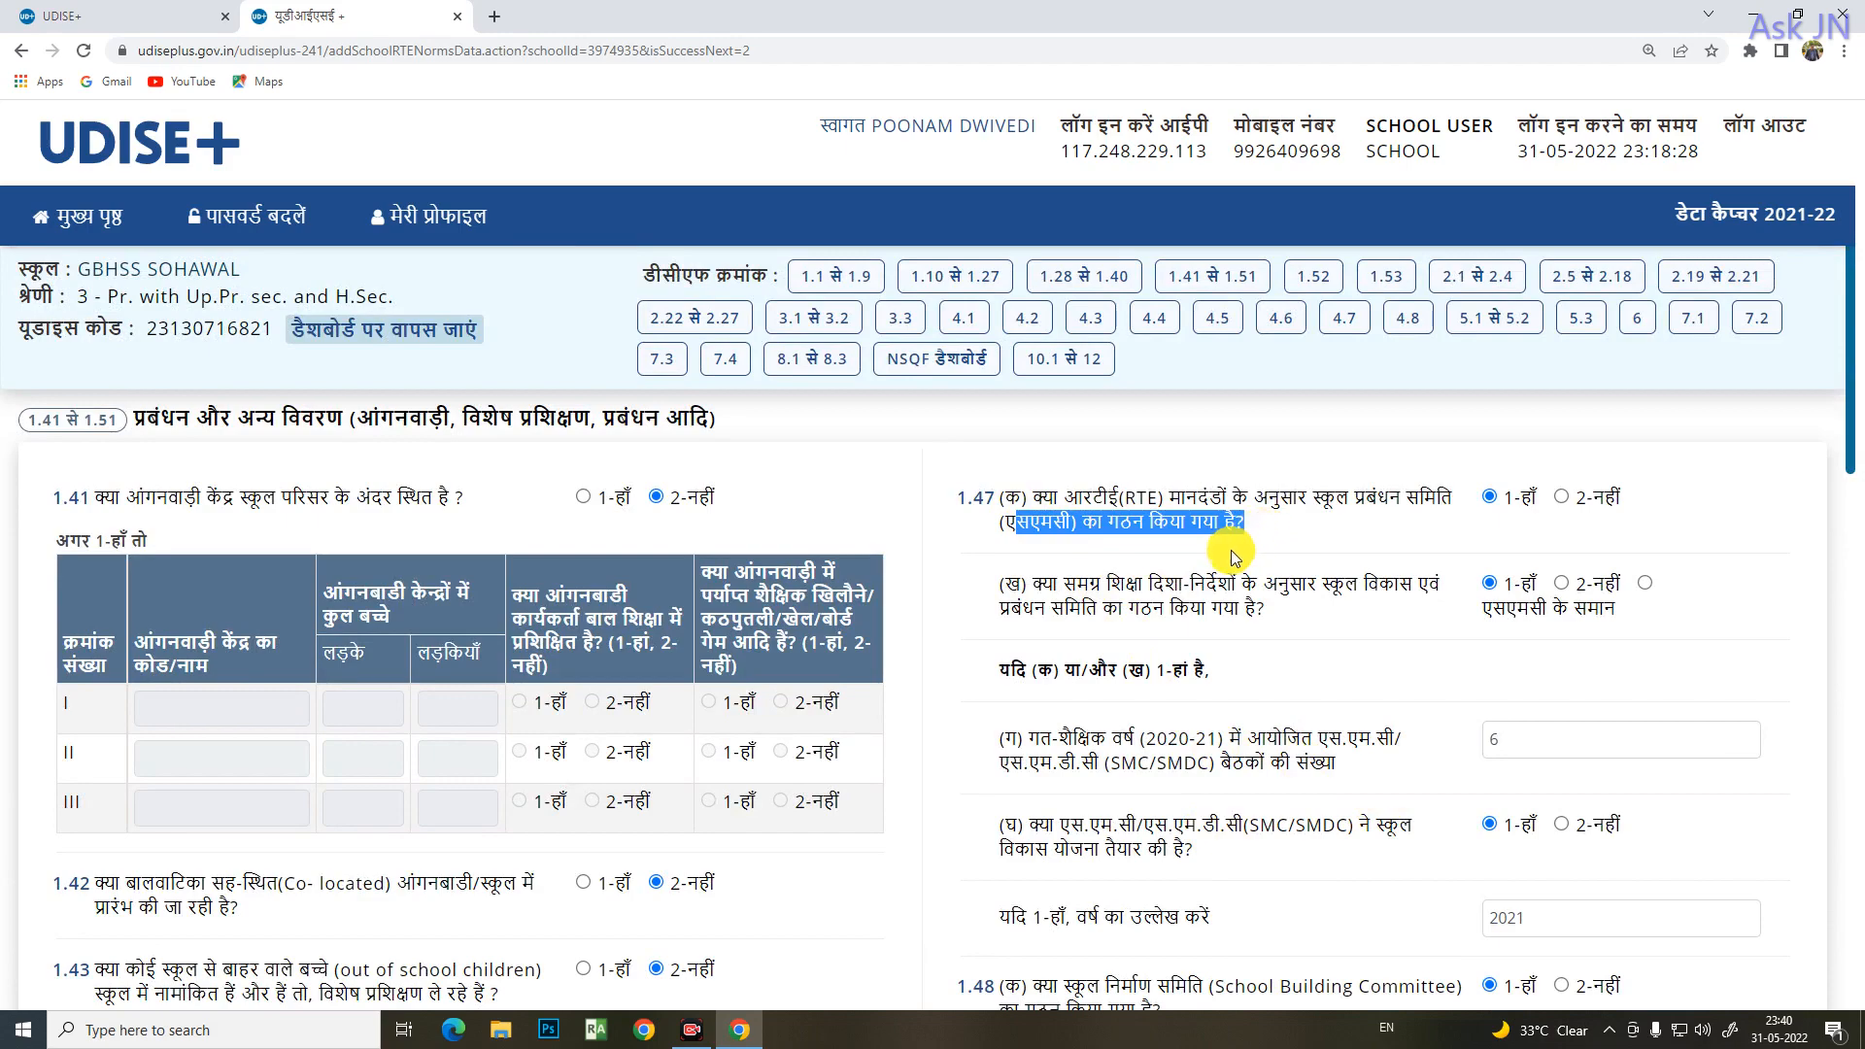
scroll(1253, 622, "down", 9)
scroll(1251, 637, "down", 1)
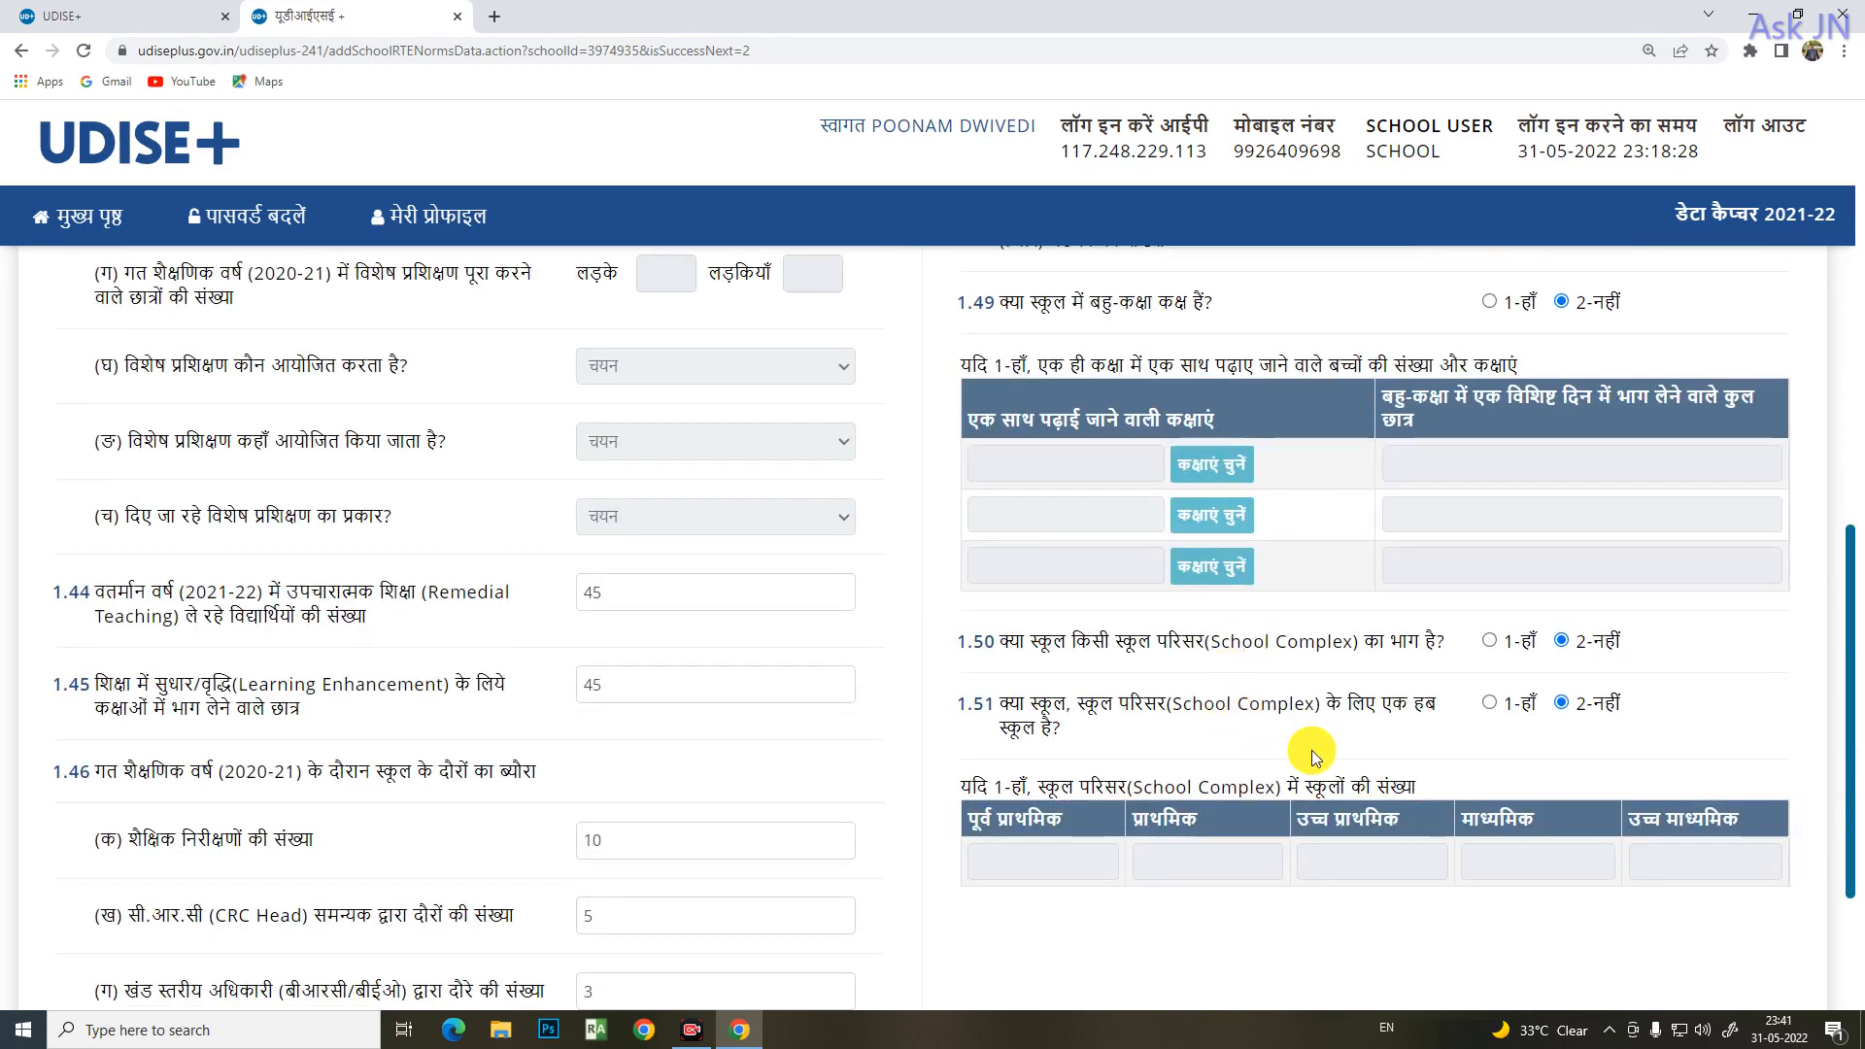
scroll(1311, 753, "up", 10)
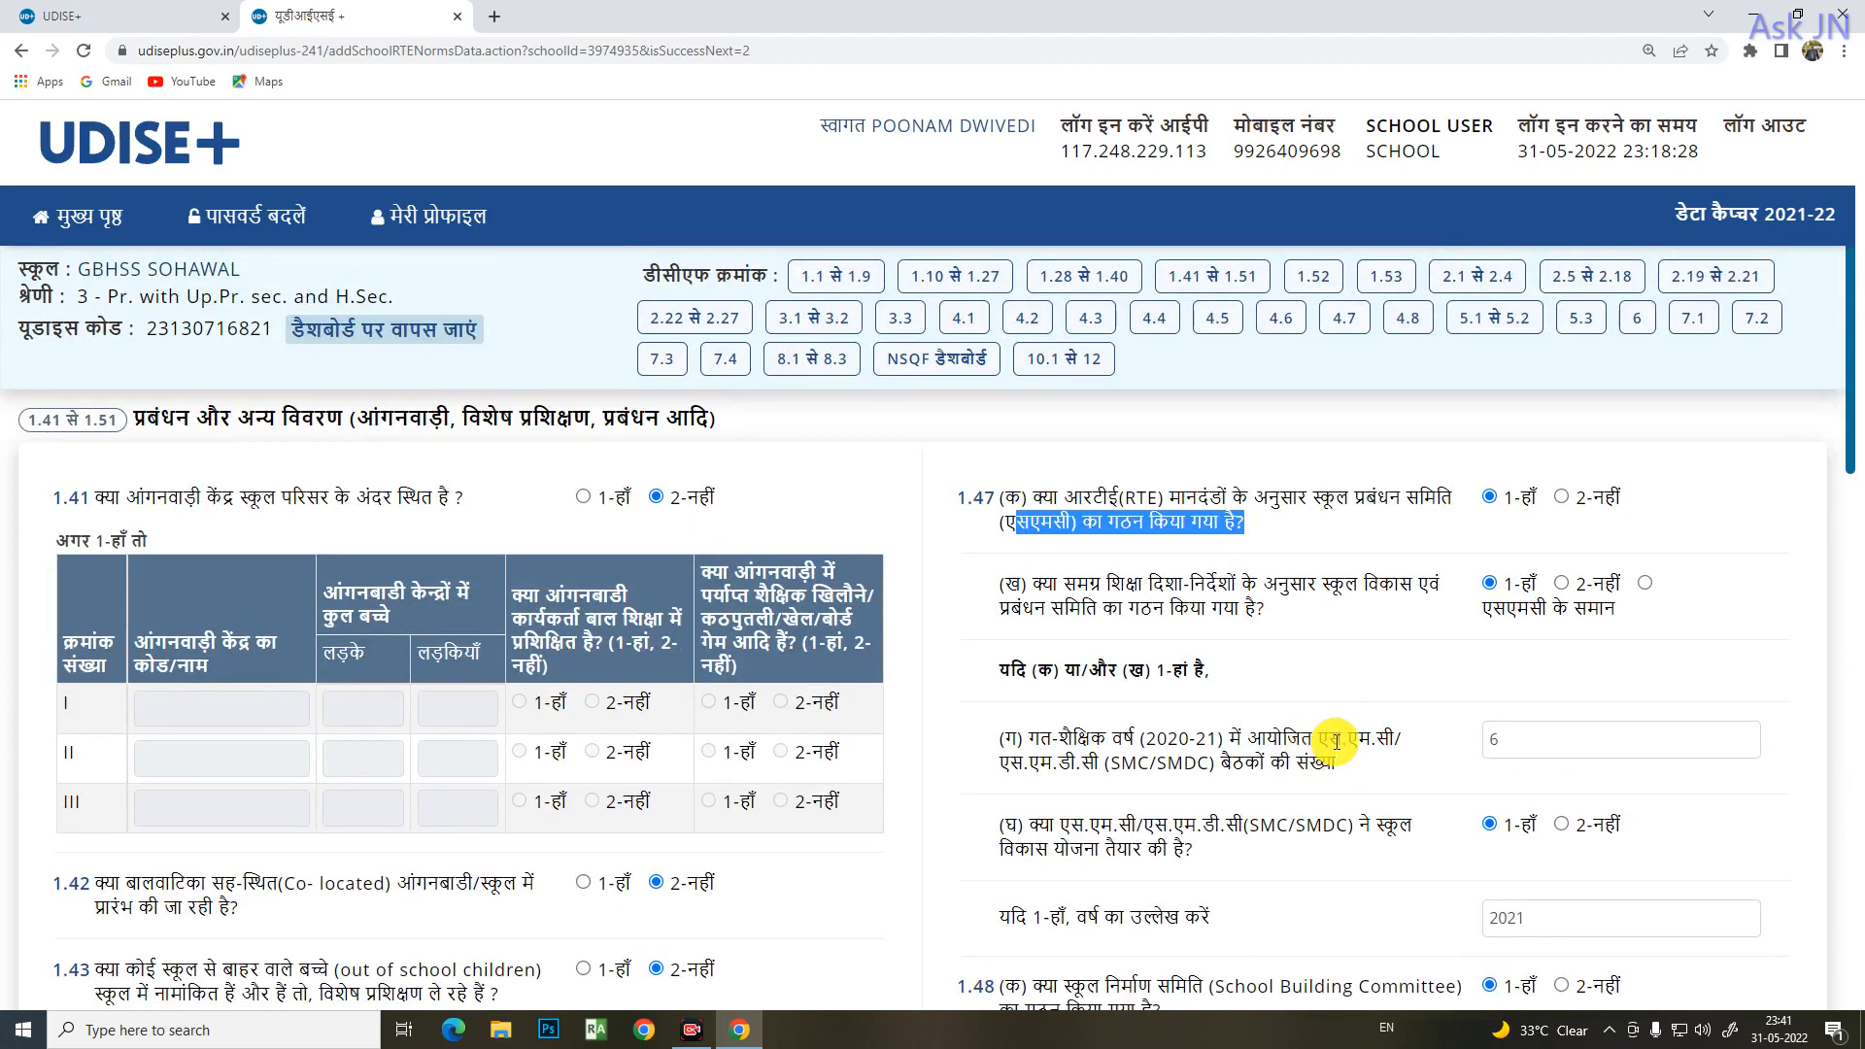
left_click(1321, 447)
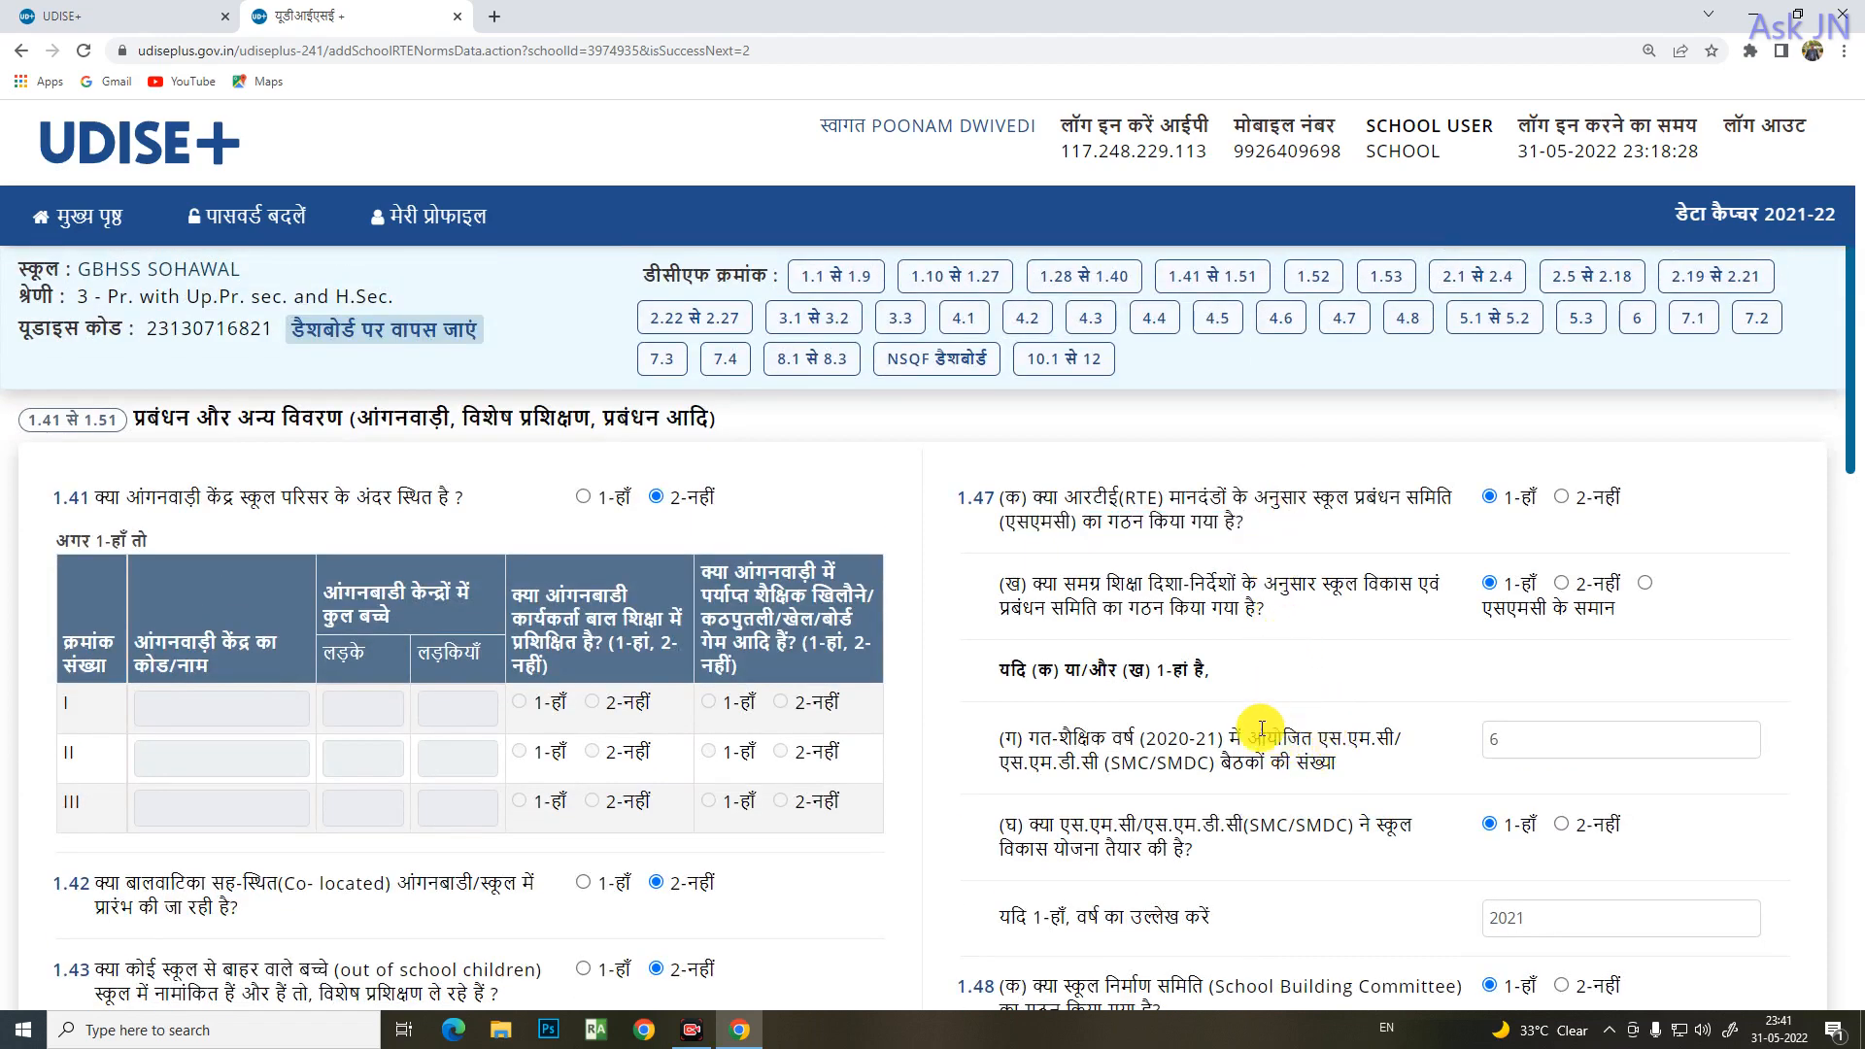
left_click_drag(1266, 740, 1281, 641)
scroll(1331, 772, "down", 3)
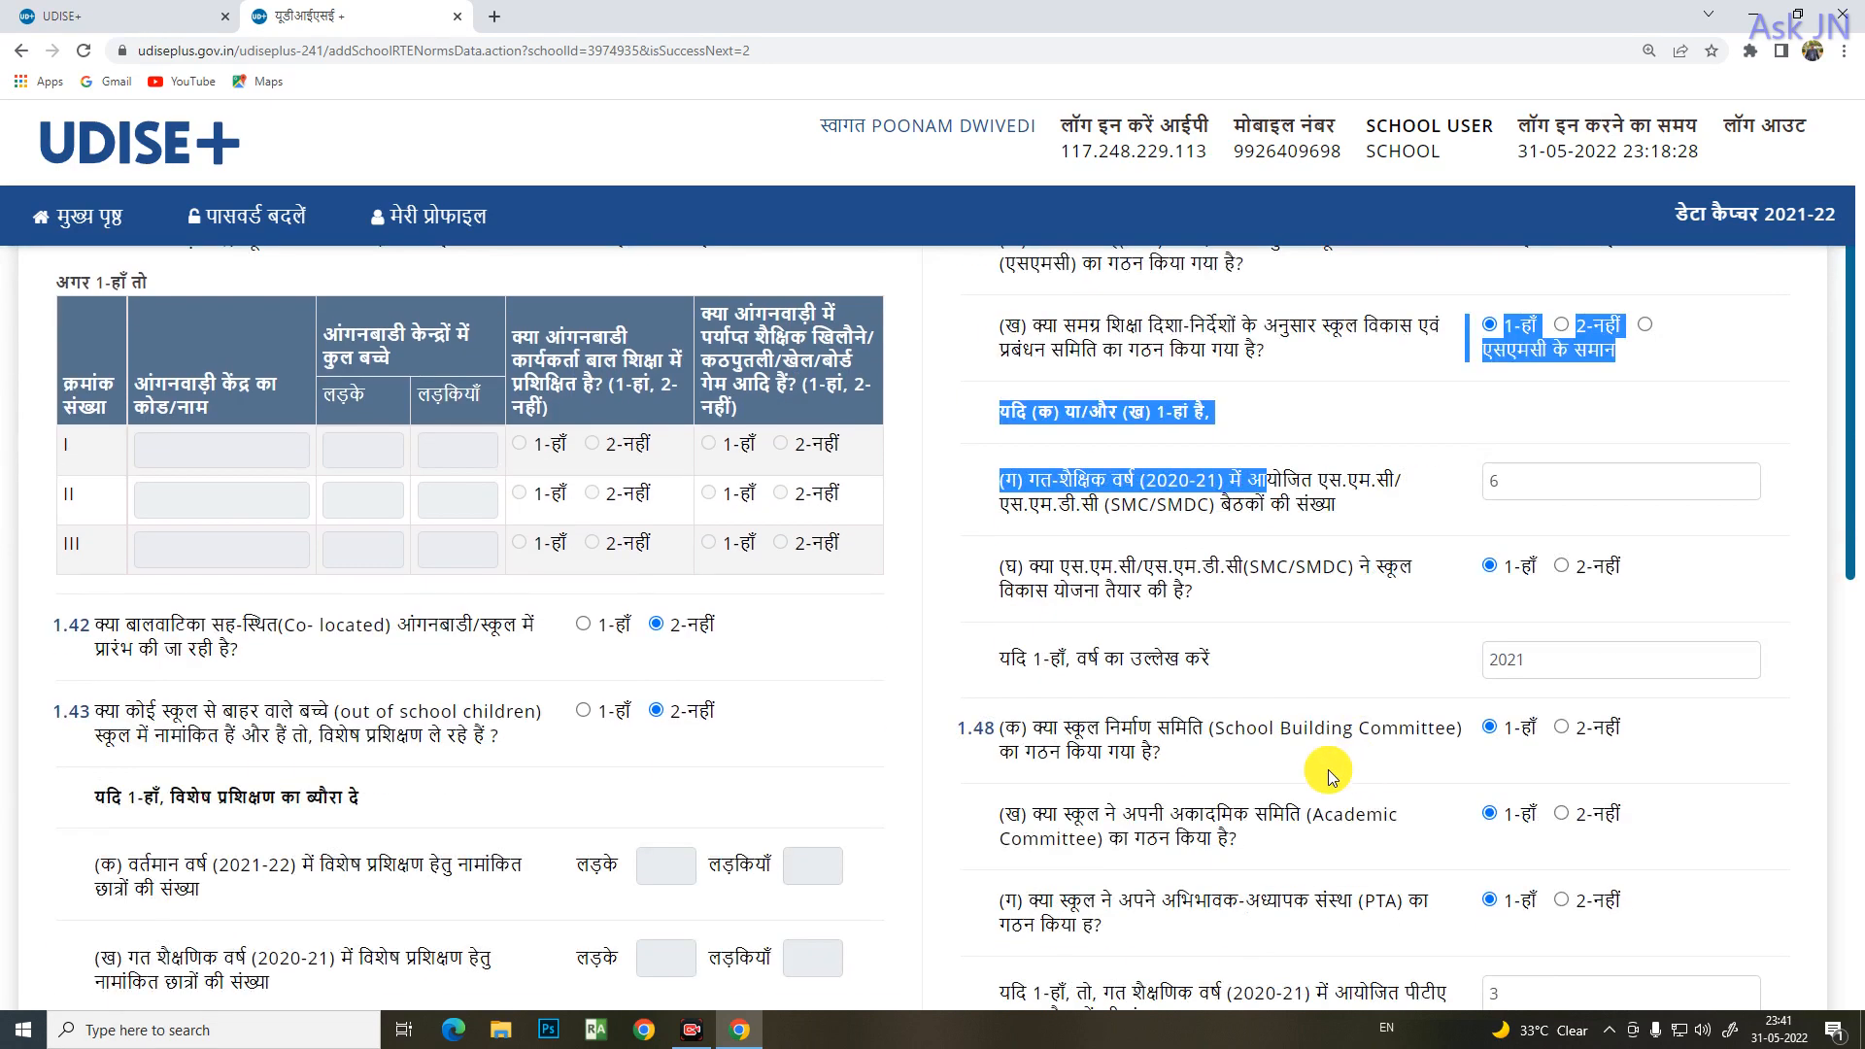
- Review item 1.48 on the School Building Committee, Academic Committee and PTA, including the number of PTA meetings held in 2020-21
scroll(1331, 772, "down", 3)
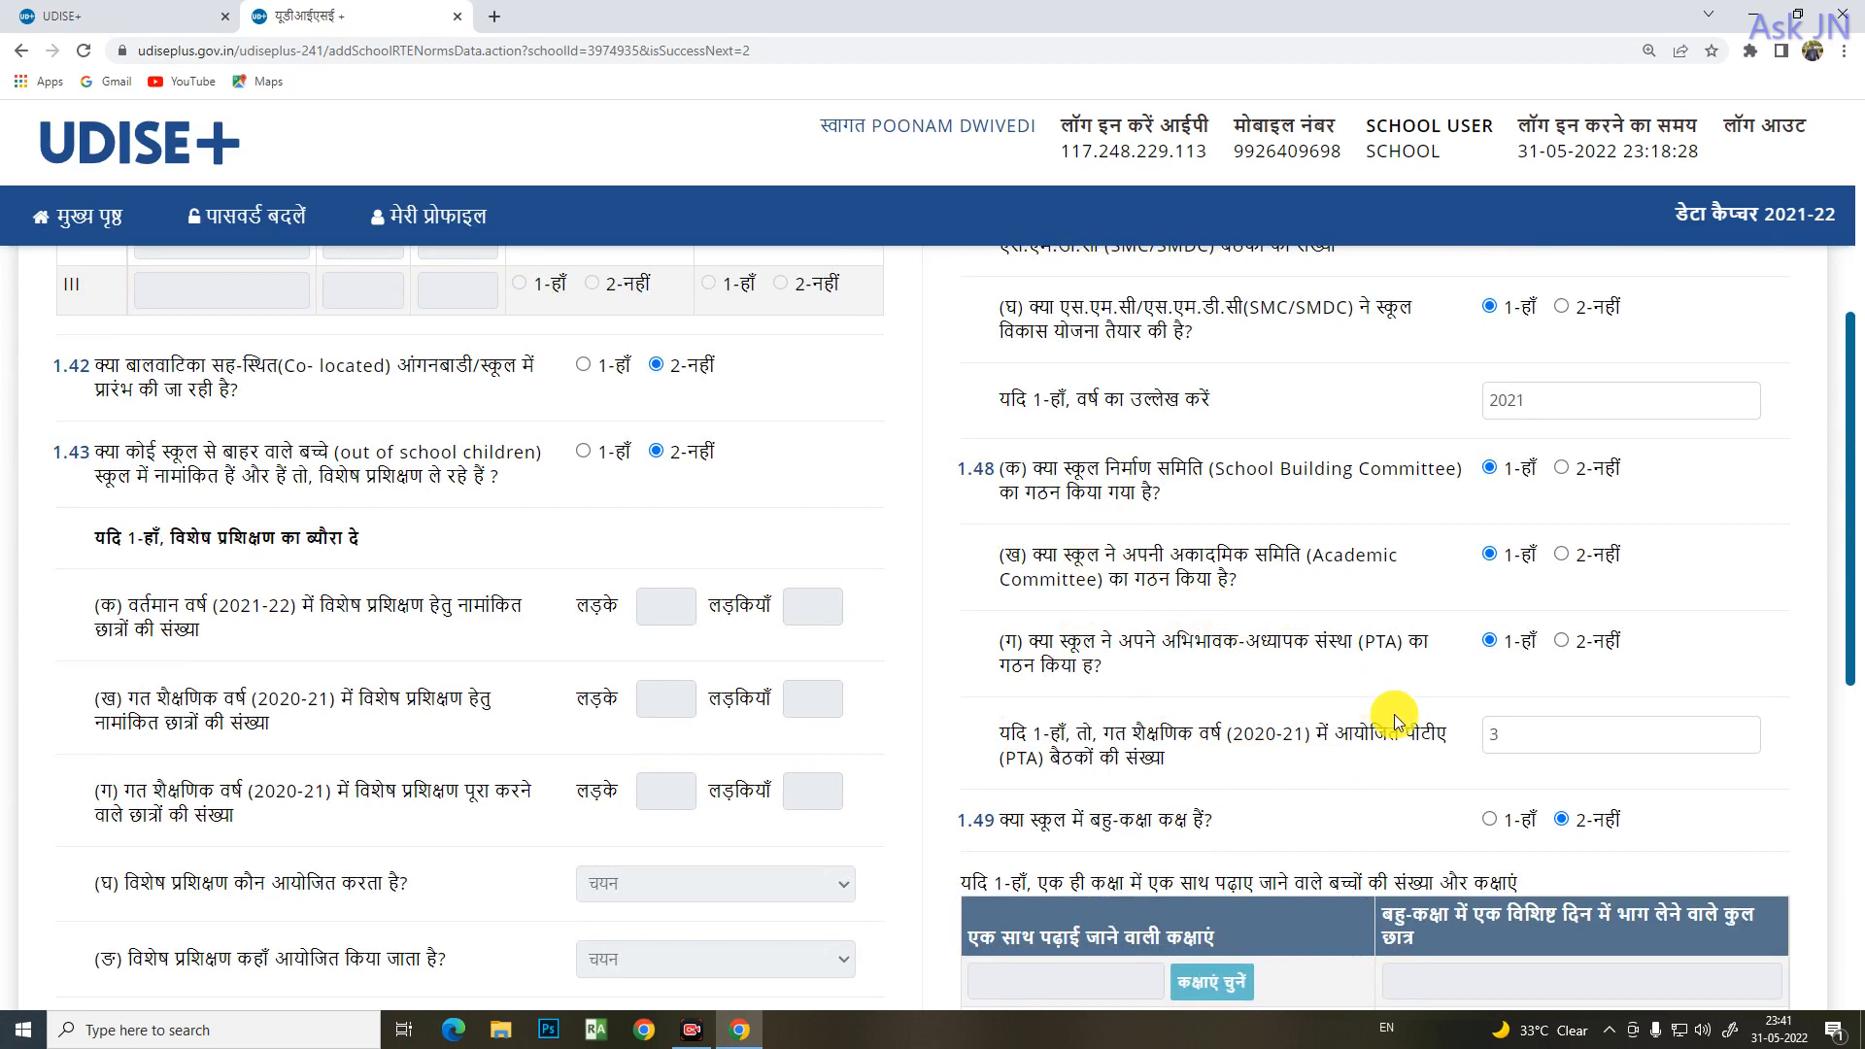
scroll(1326, 756, "down", 3)
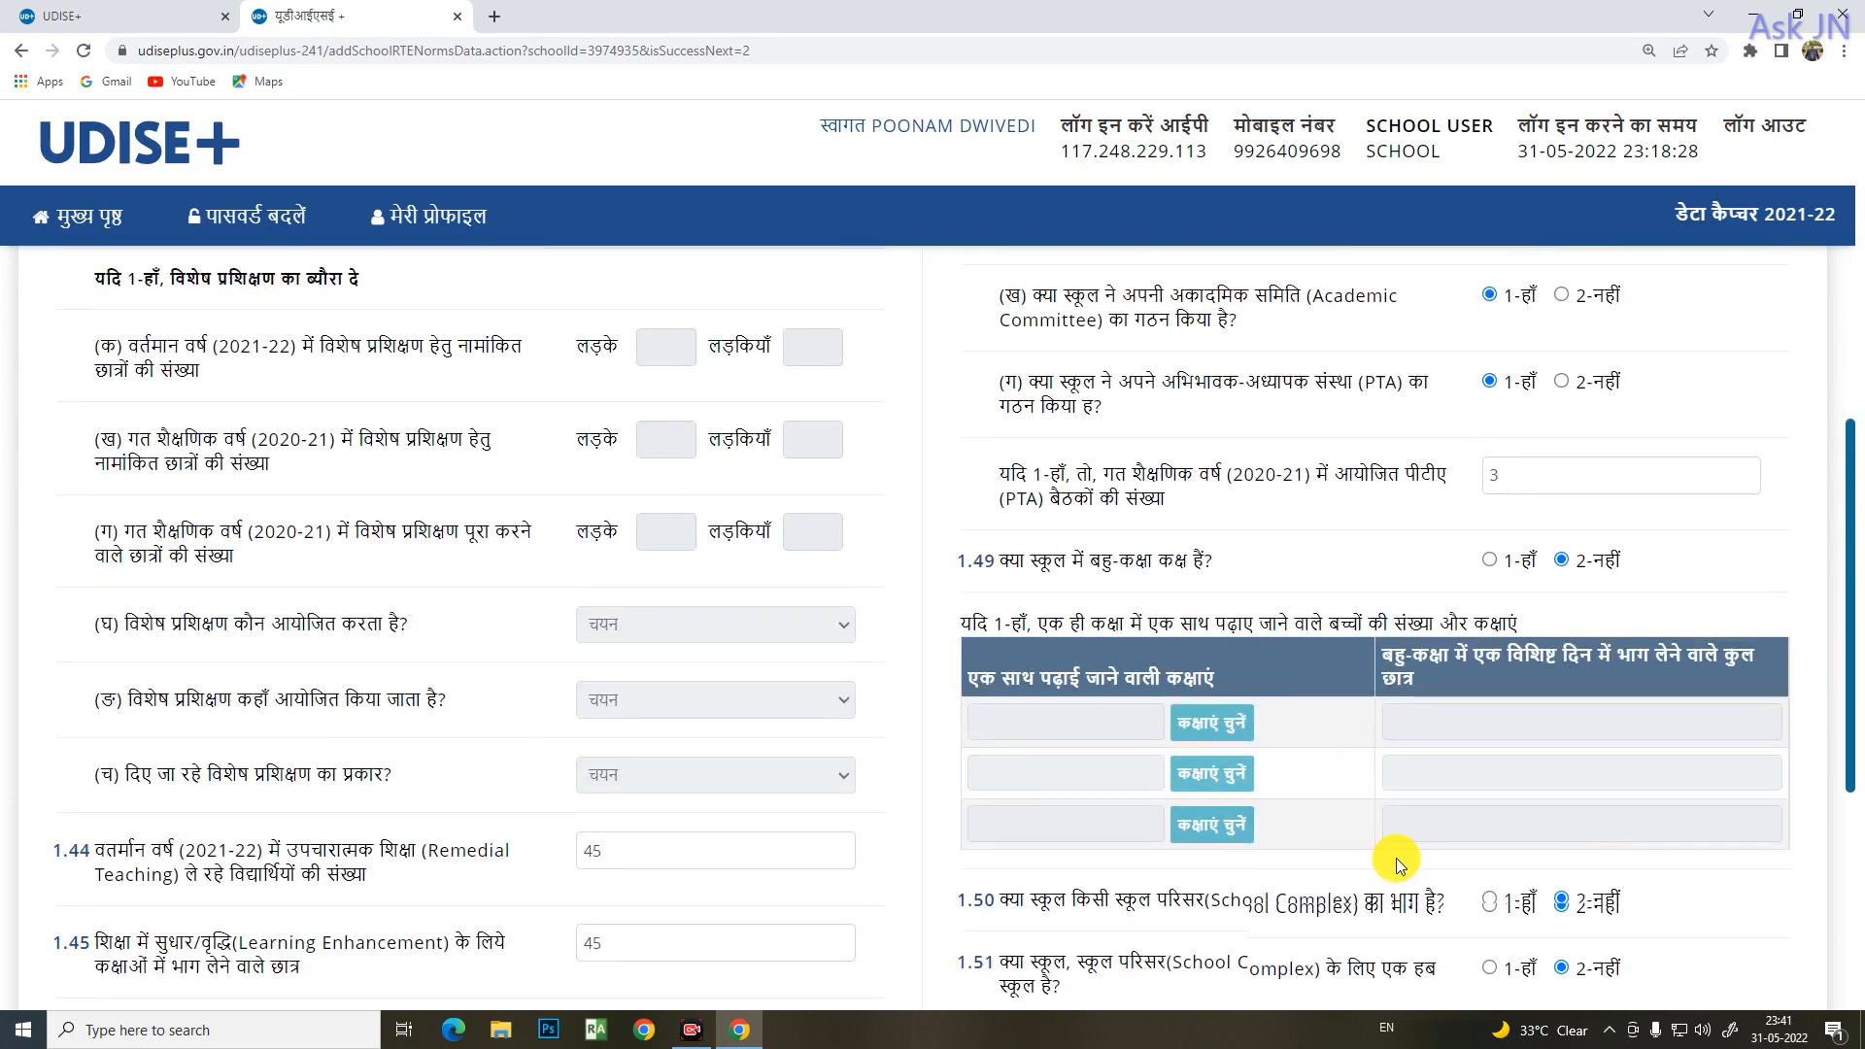
scroll(1396, 858, "up", 9)
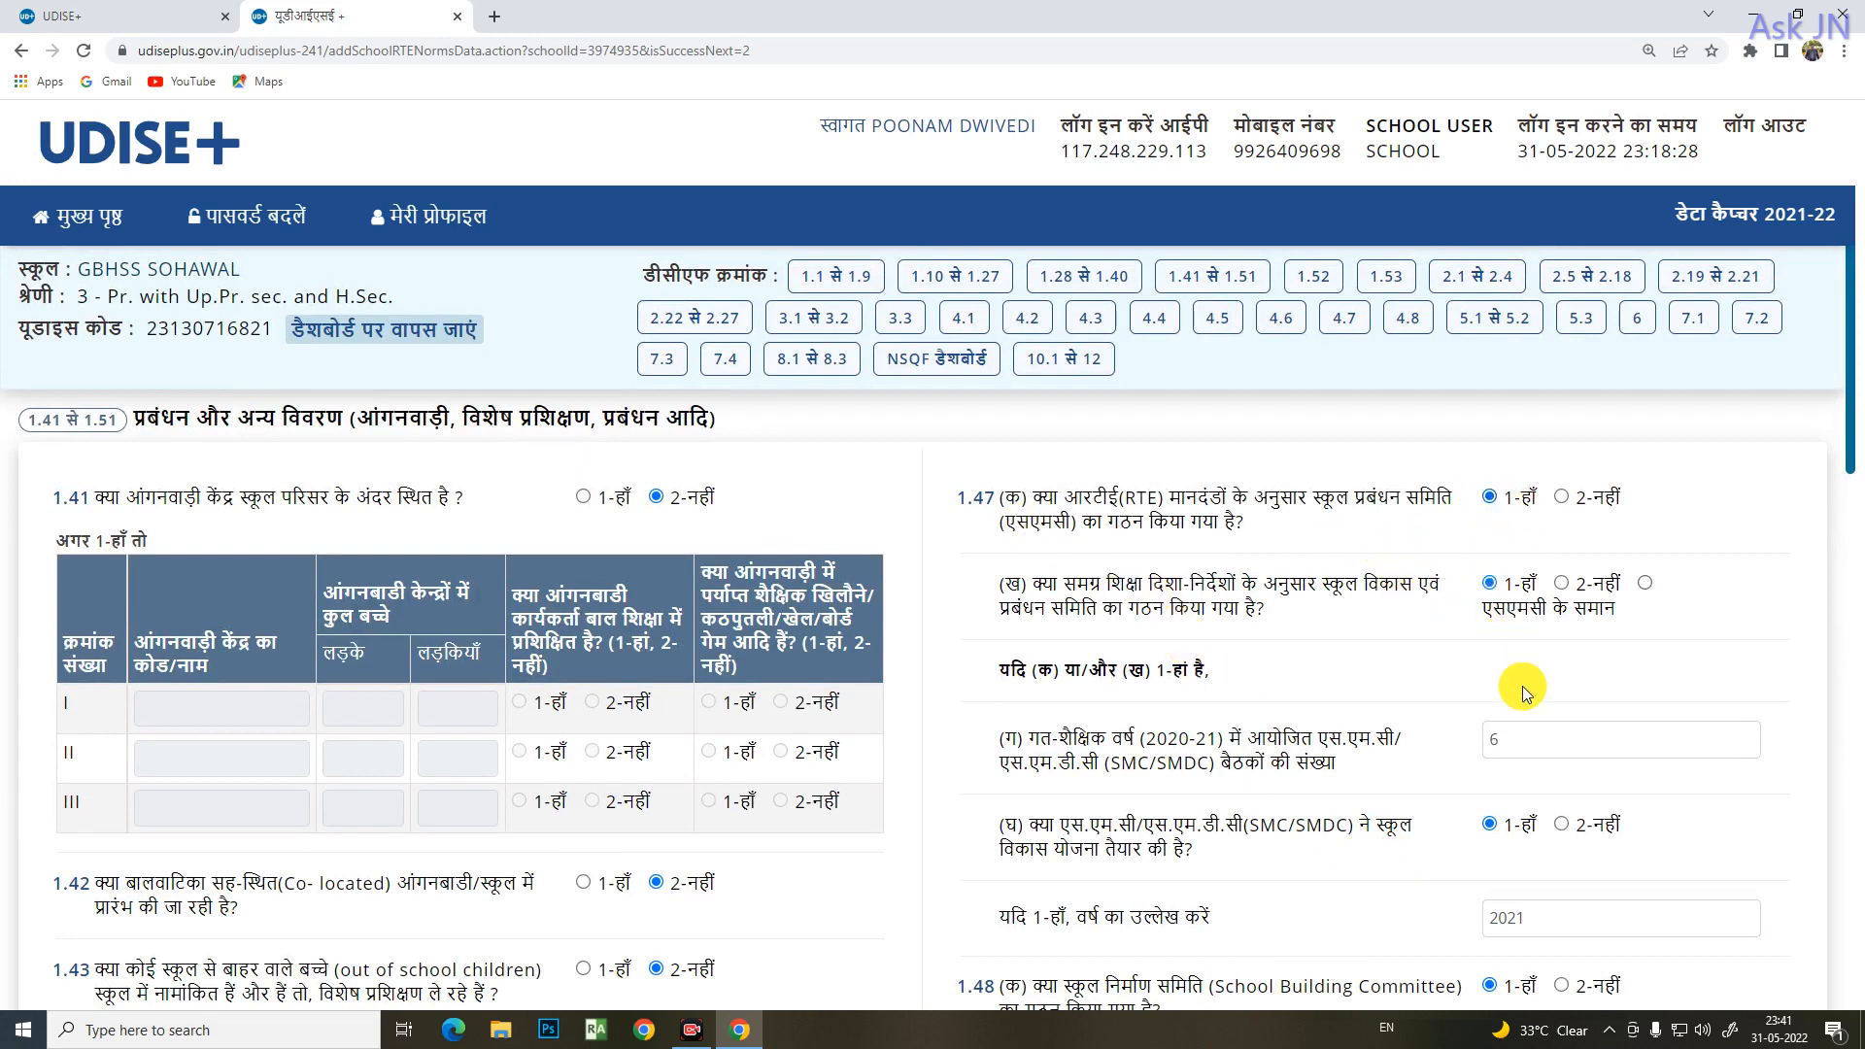
scroll(1524, 691, "down", 3)
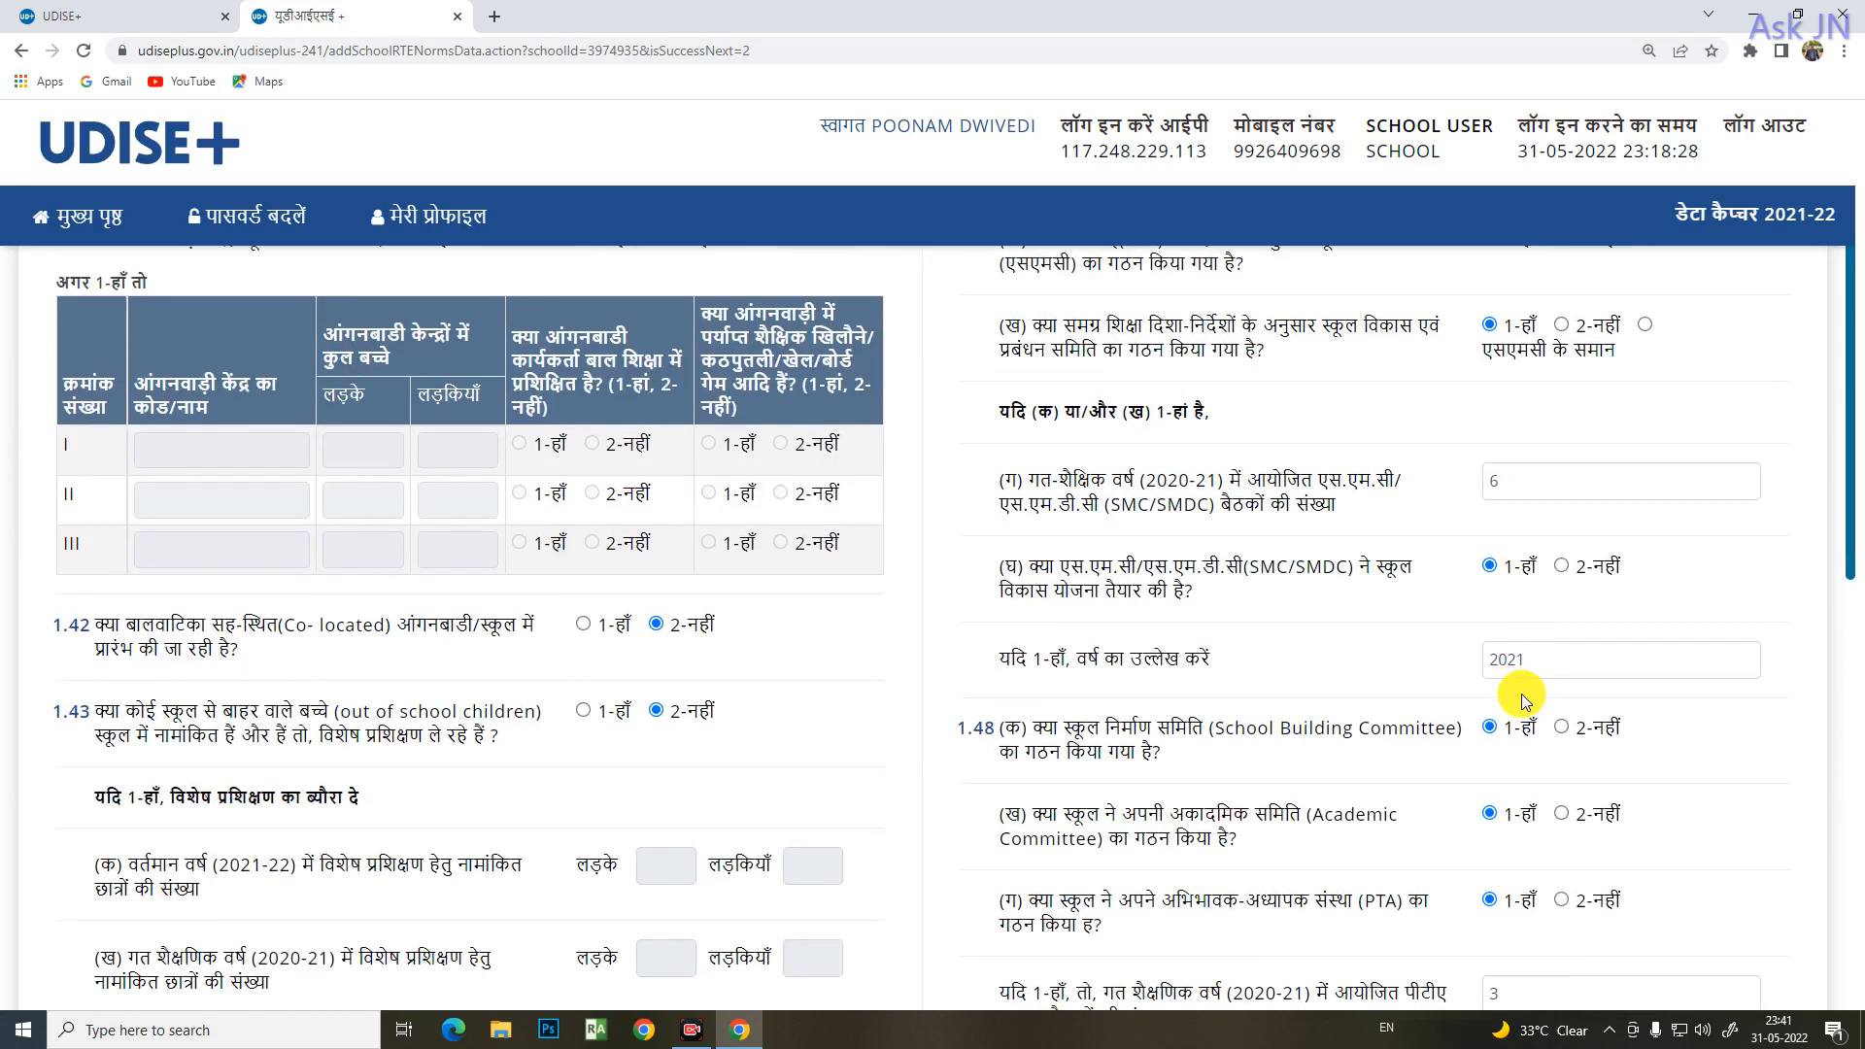
scroll(1521, 694, "down", 3)
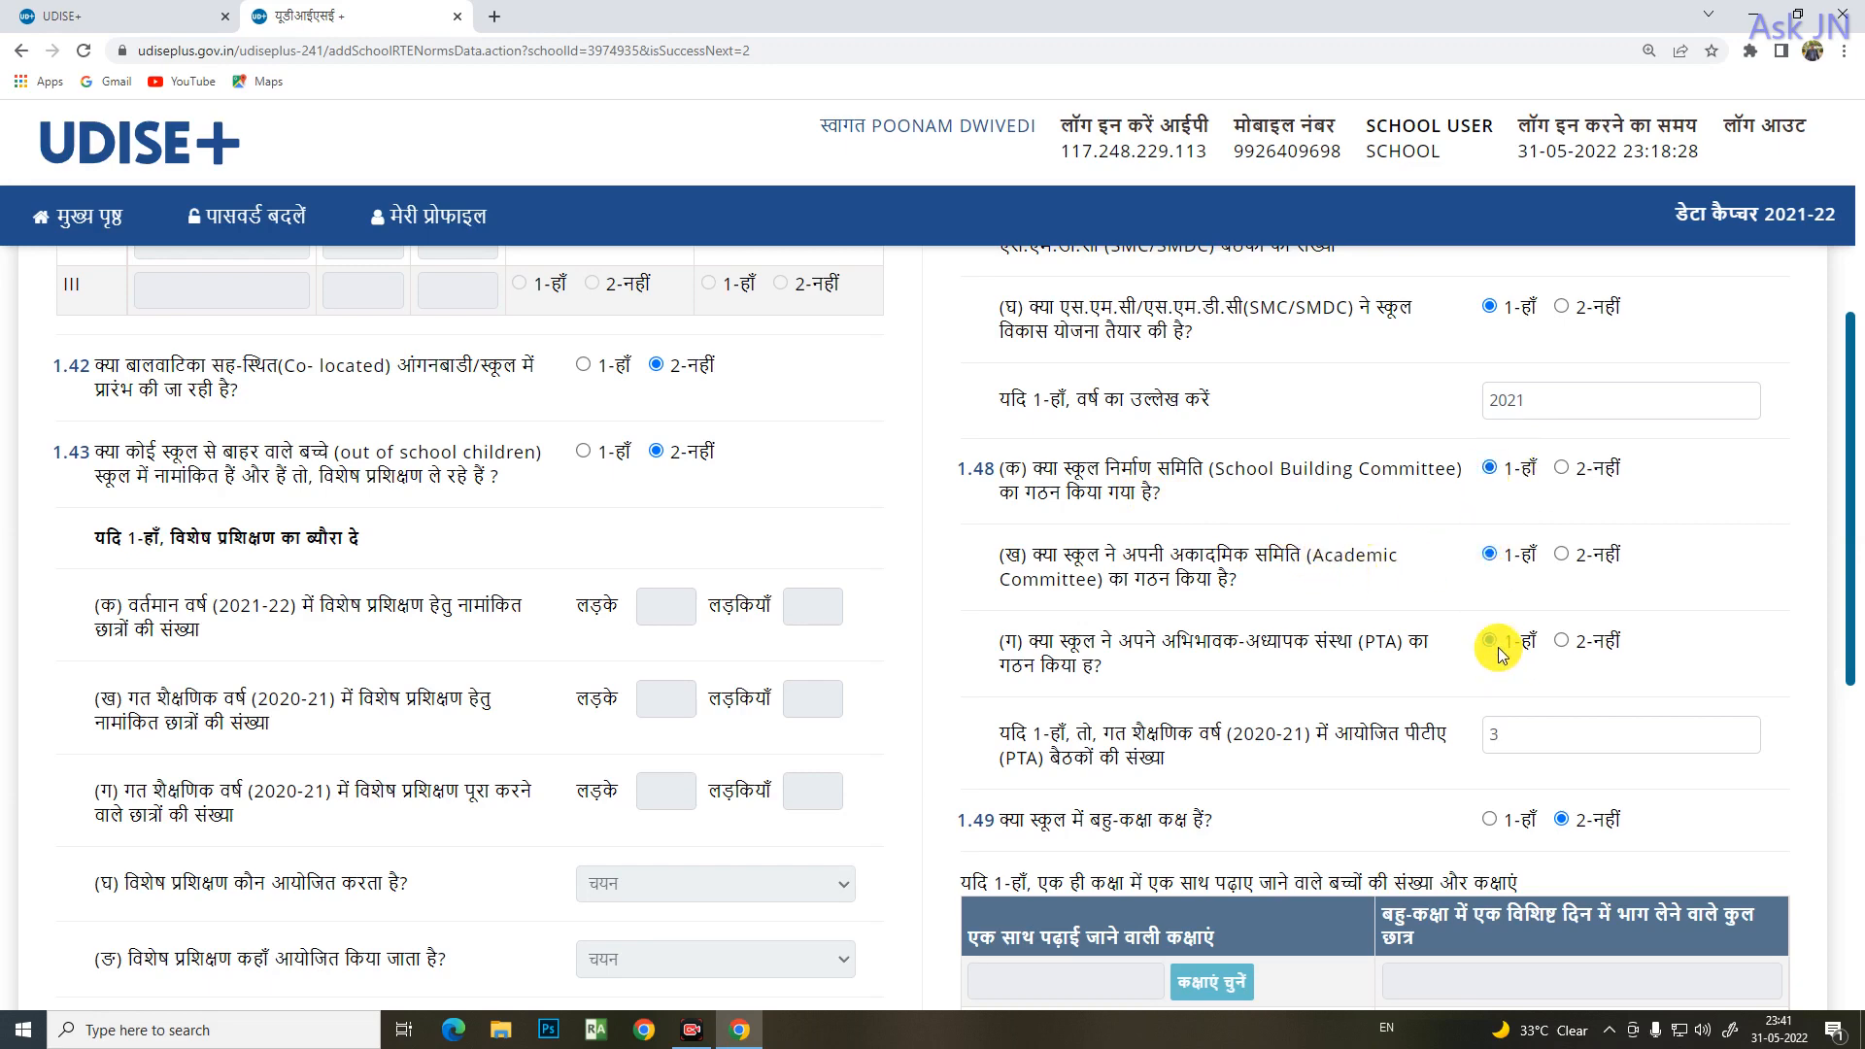
scroll(1491, 654, "down", 2)
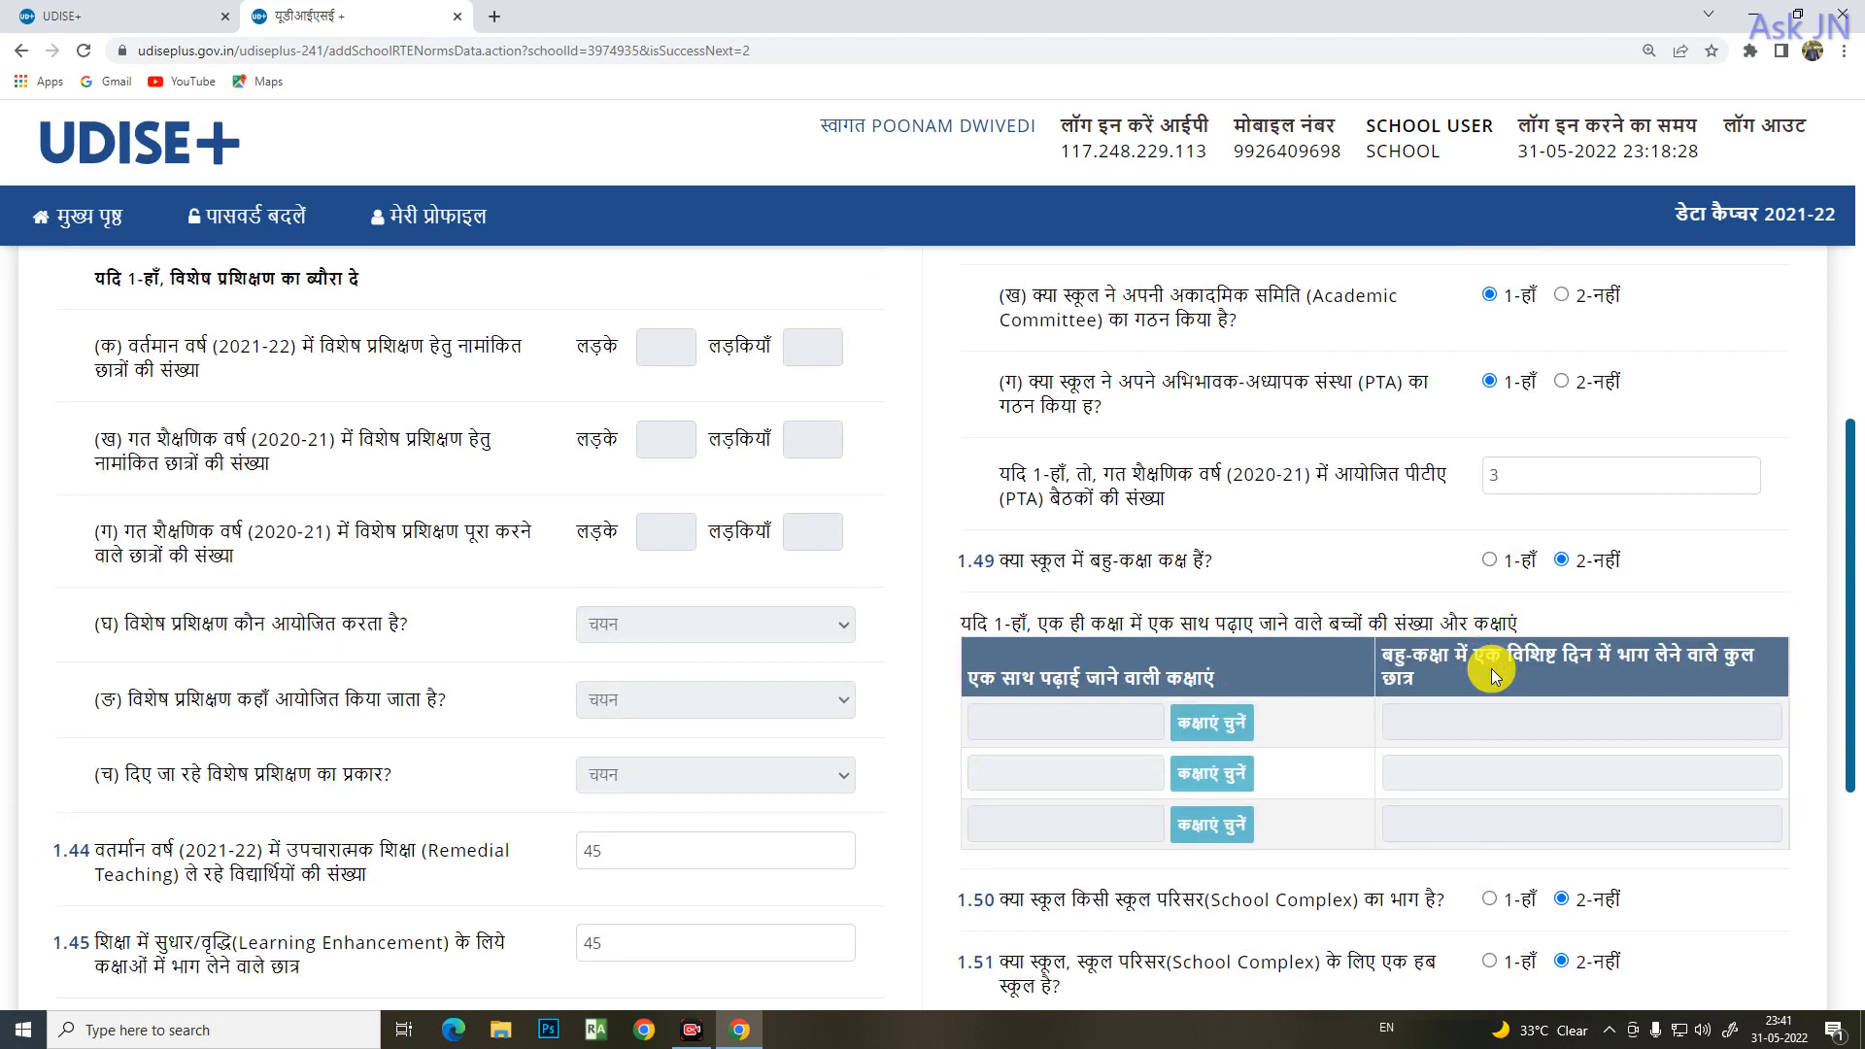
left_click(1513, 478)
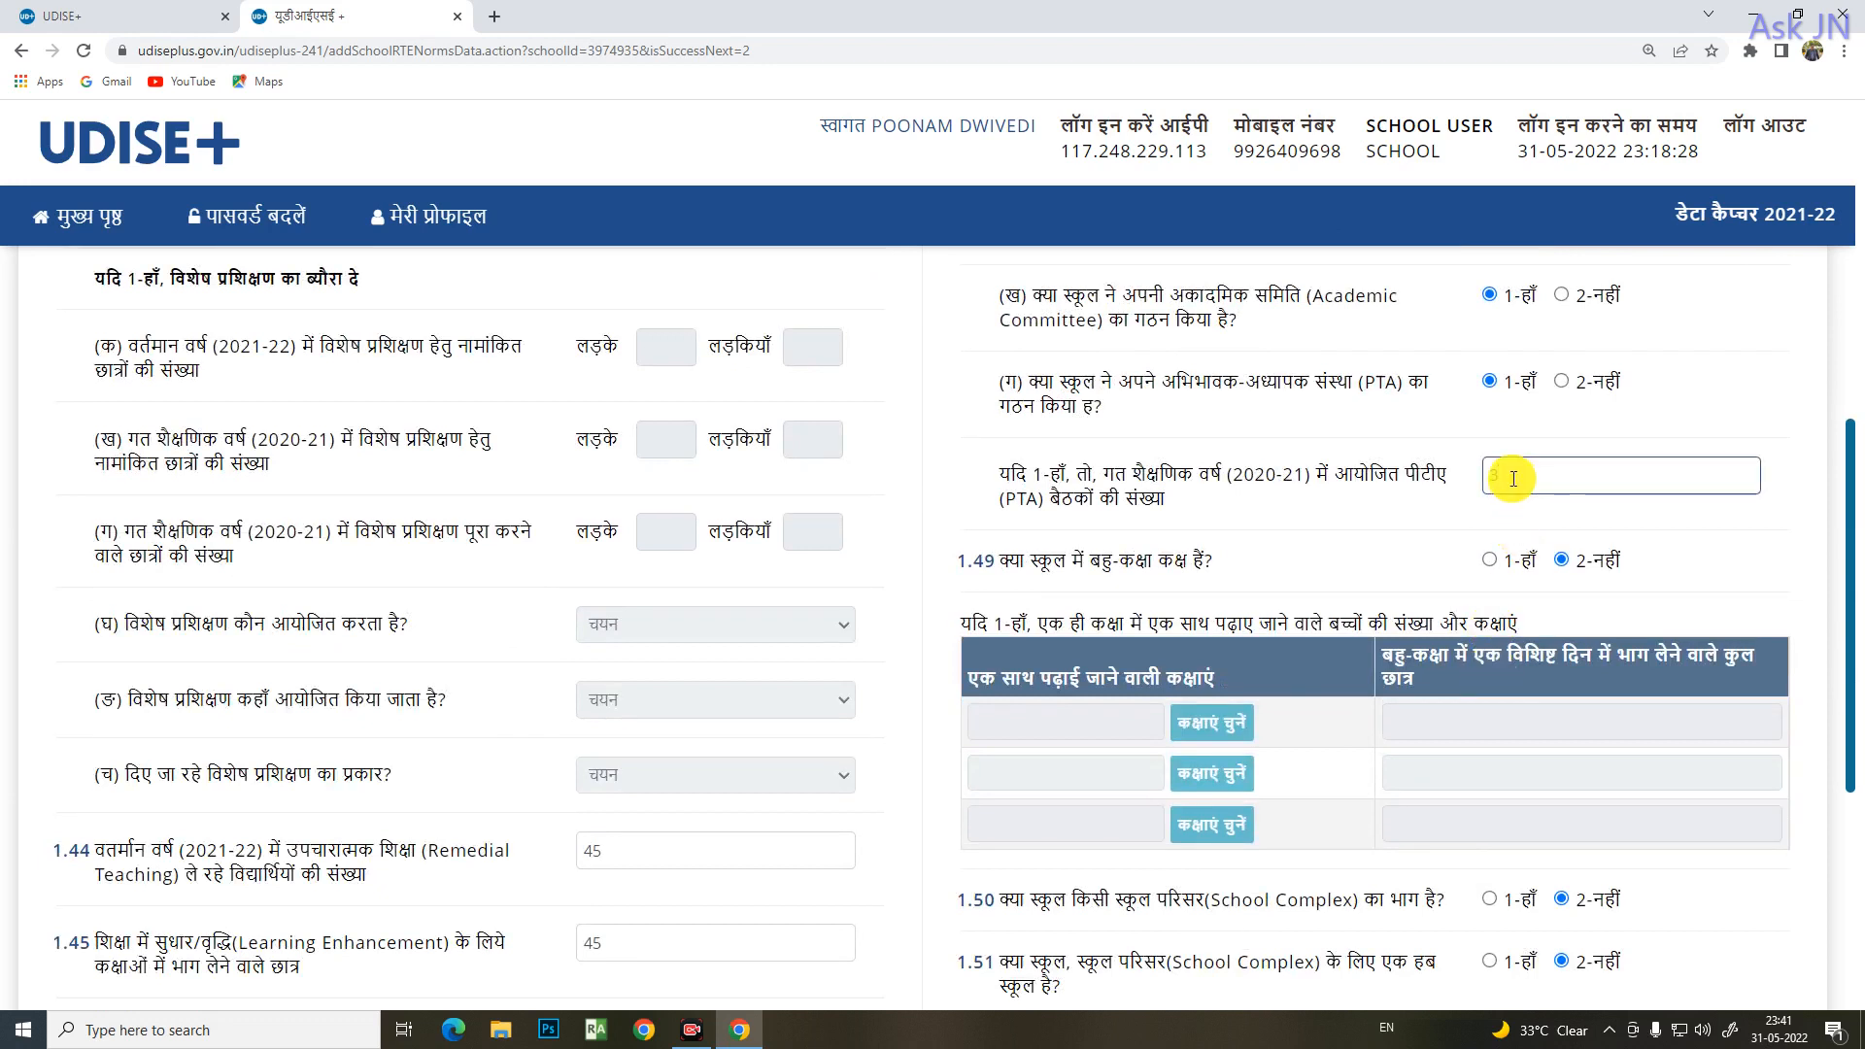
left_click(1260, 491)
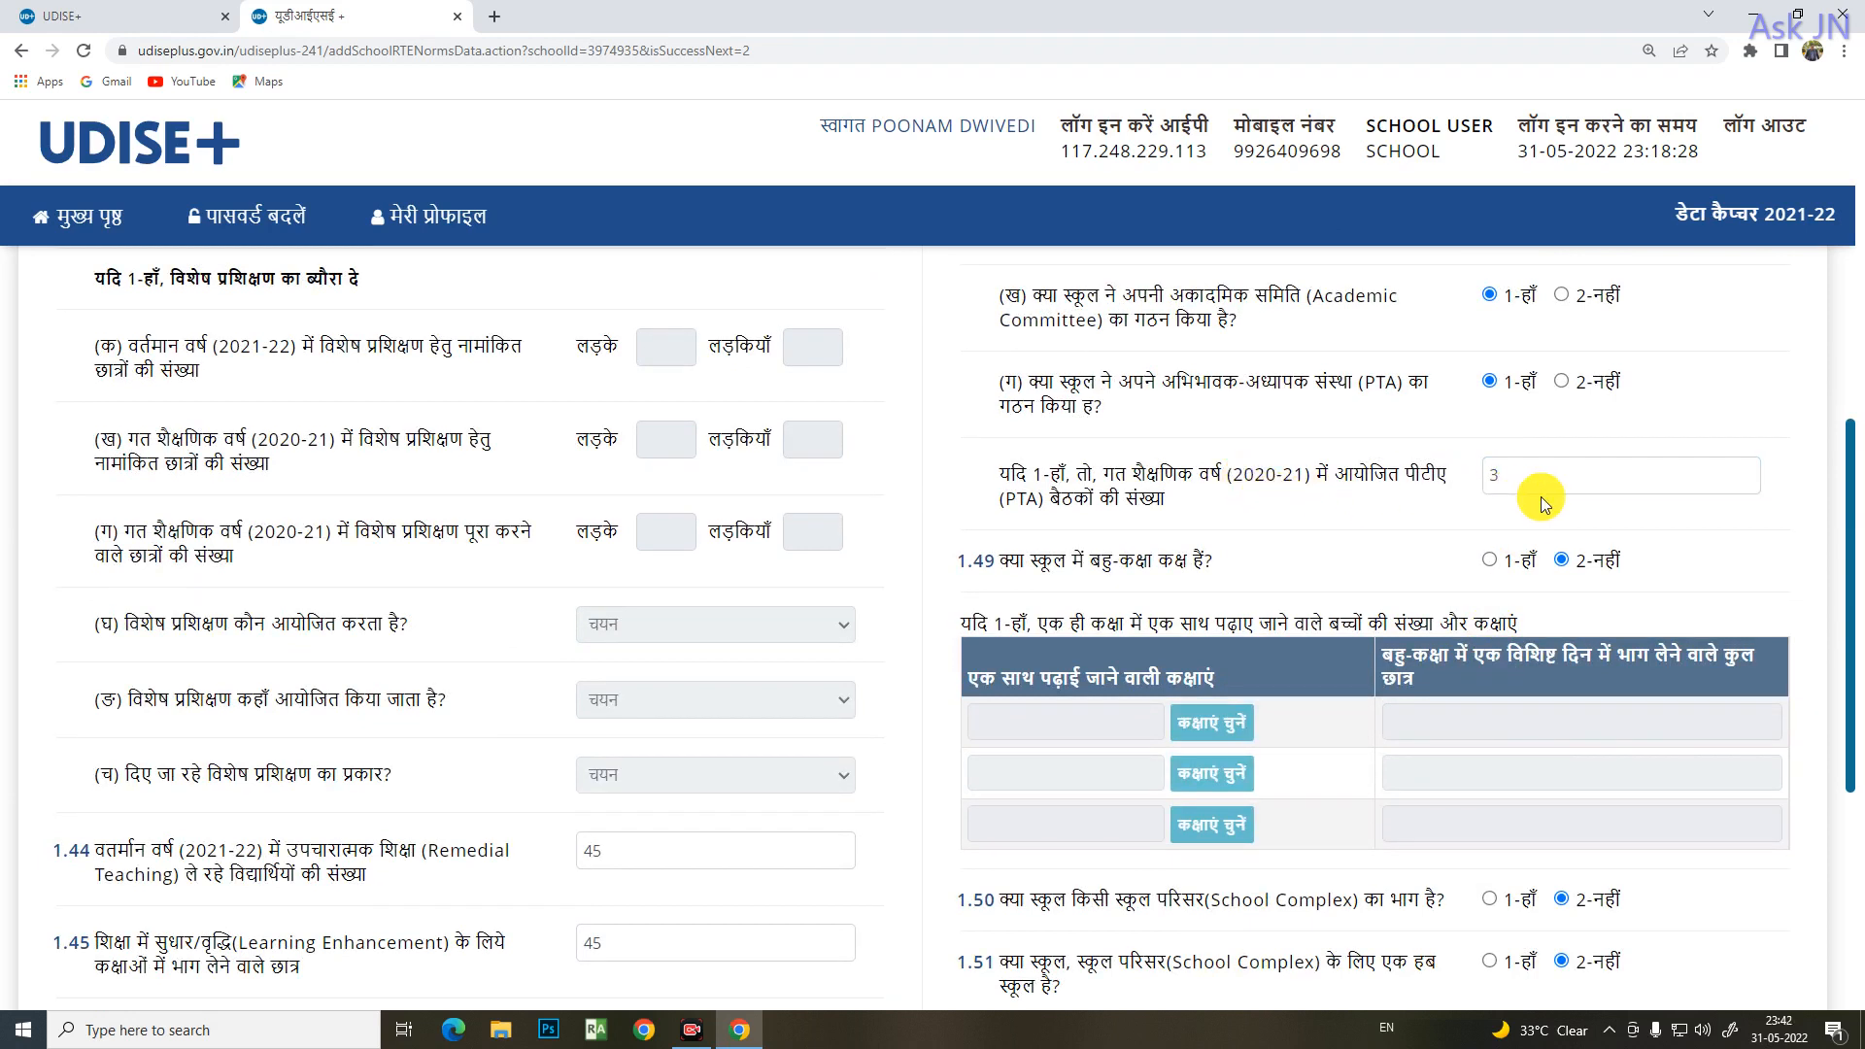
left_click_drag(1527, 478, 1290, 469)
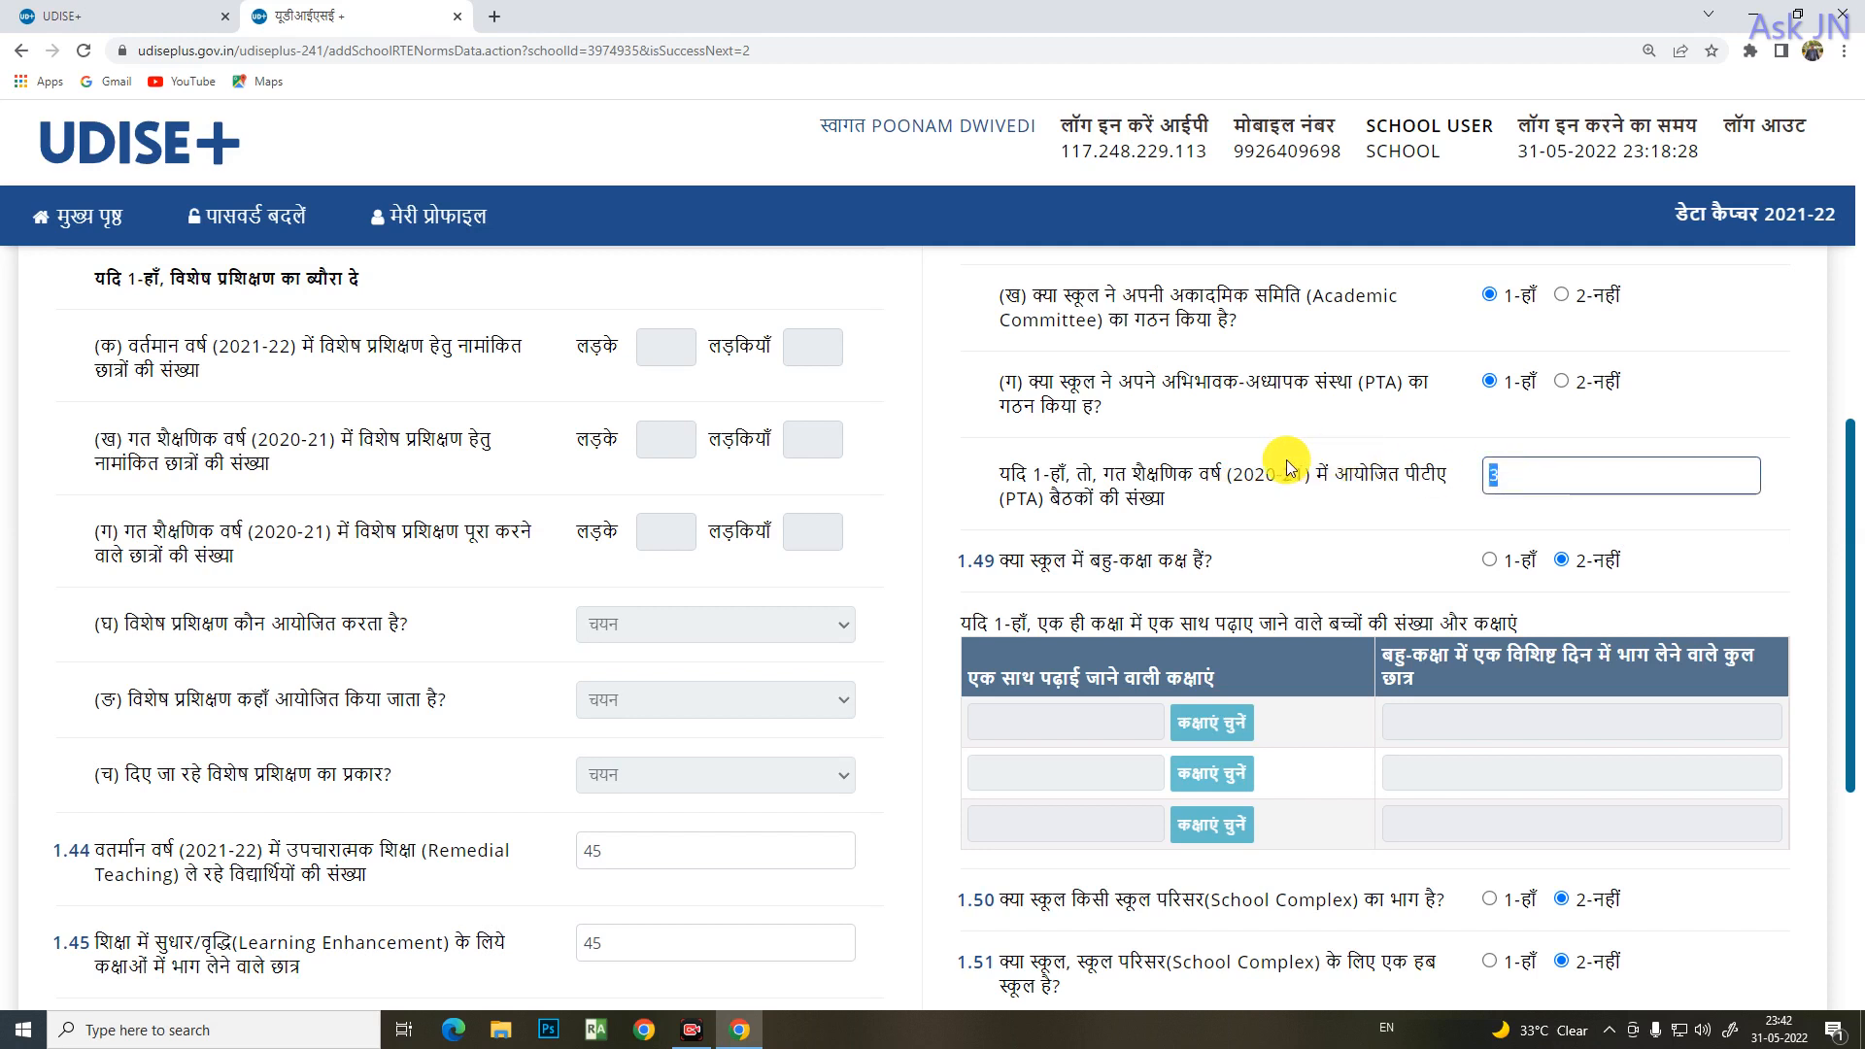
left_click(1289, 470)
- Highlight the item 1.49 question on multi-class rooms and the instruction line above its table
left_click_drag(952, 562, 1250, 586)
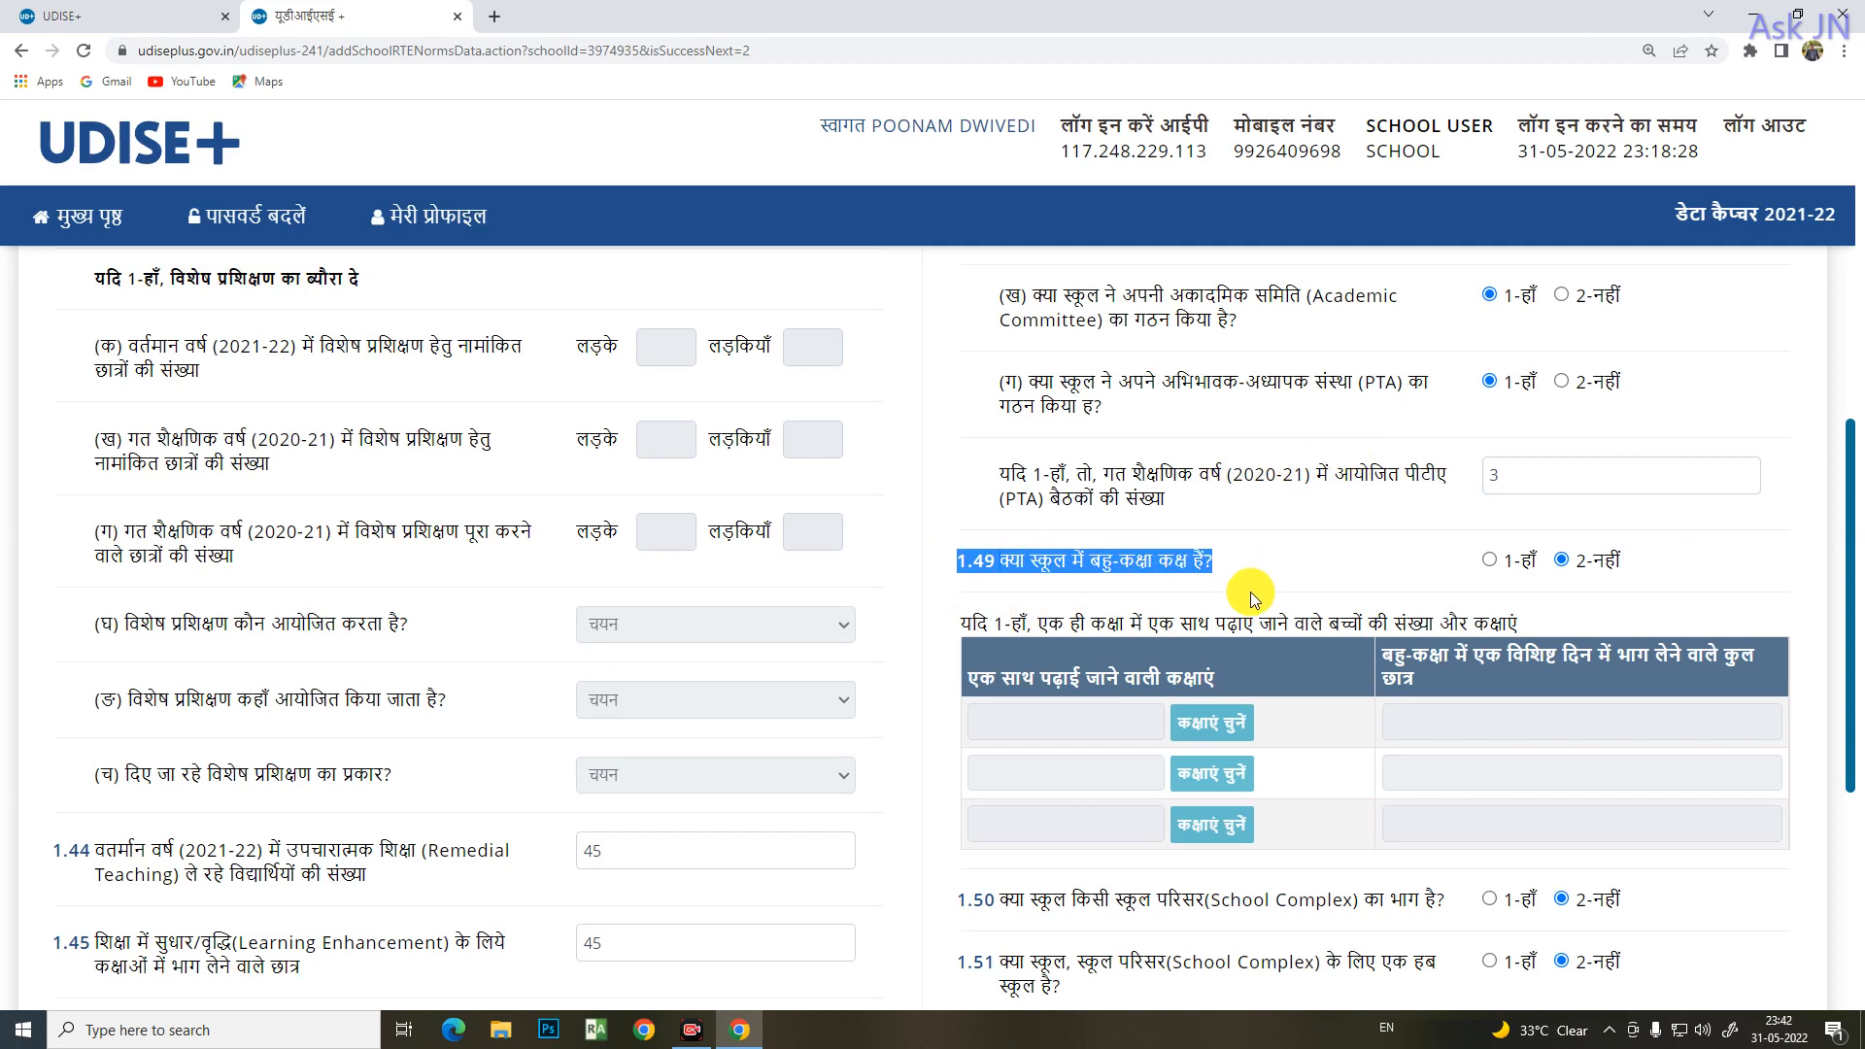
left_click(1126, 567)
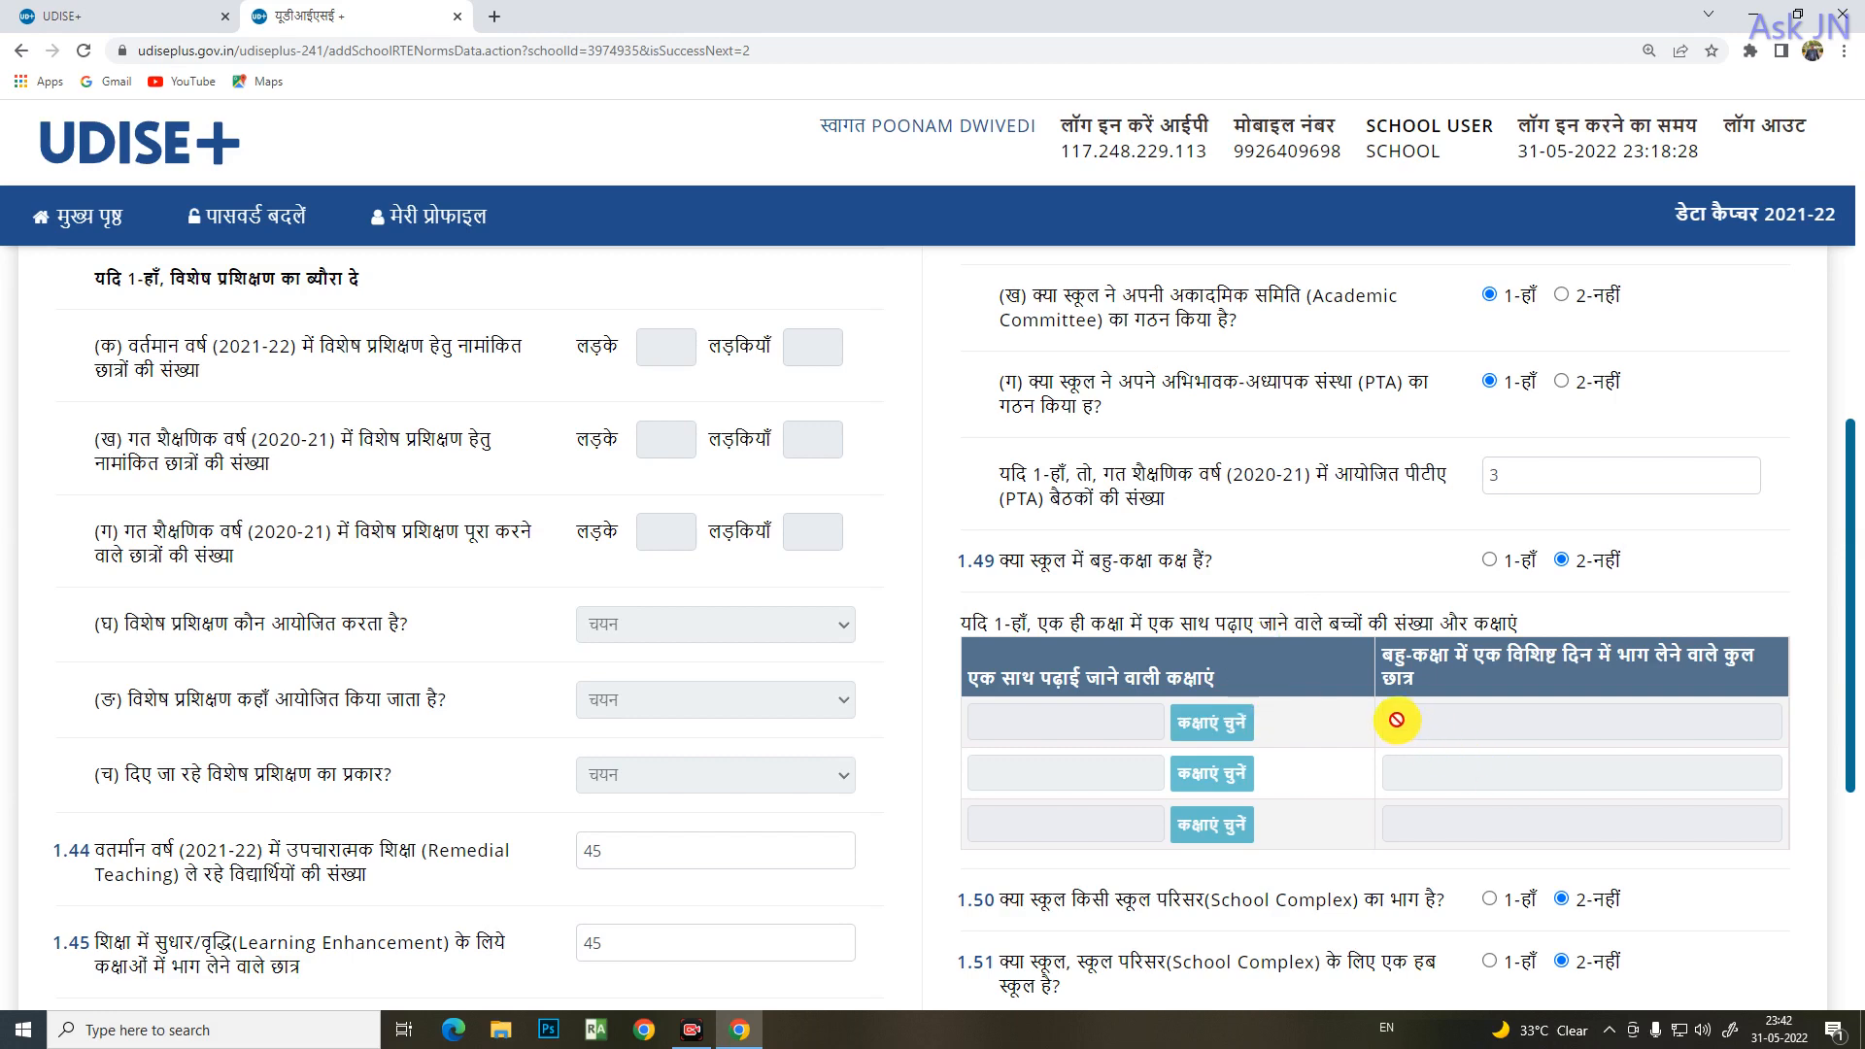
scroll(1397, 720, "down", 2)
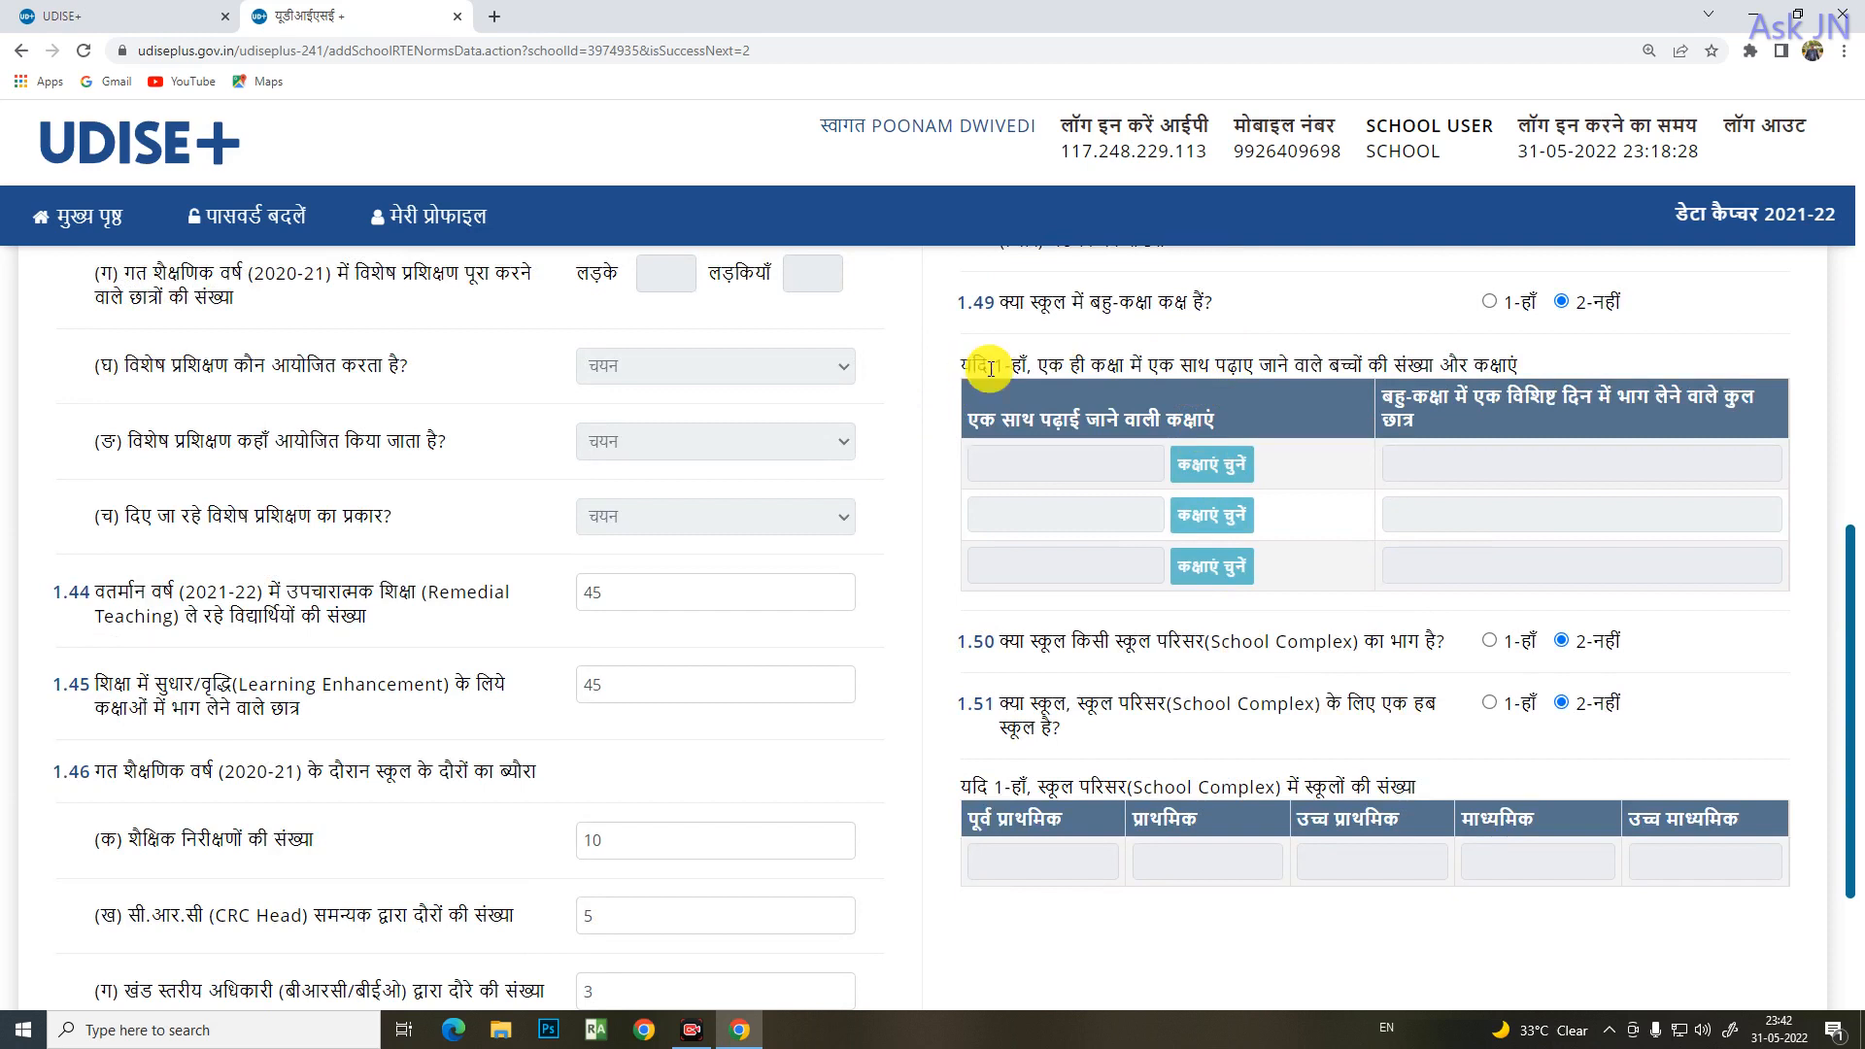
left_click_drag(972, 365, 1564, 362)
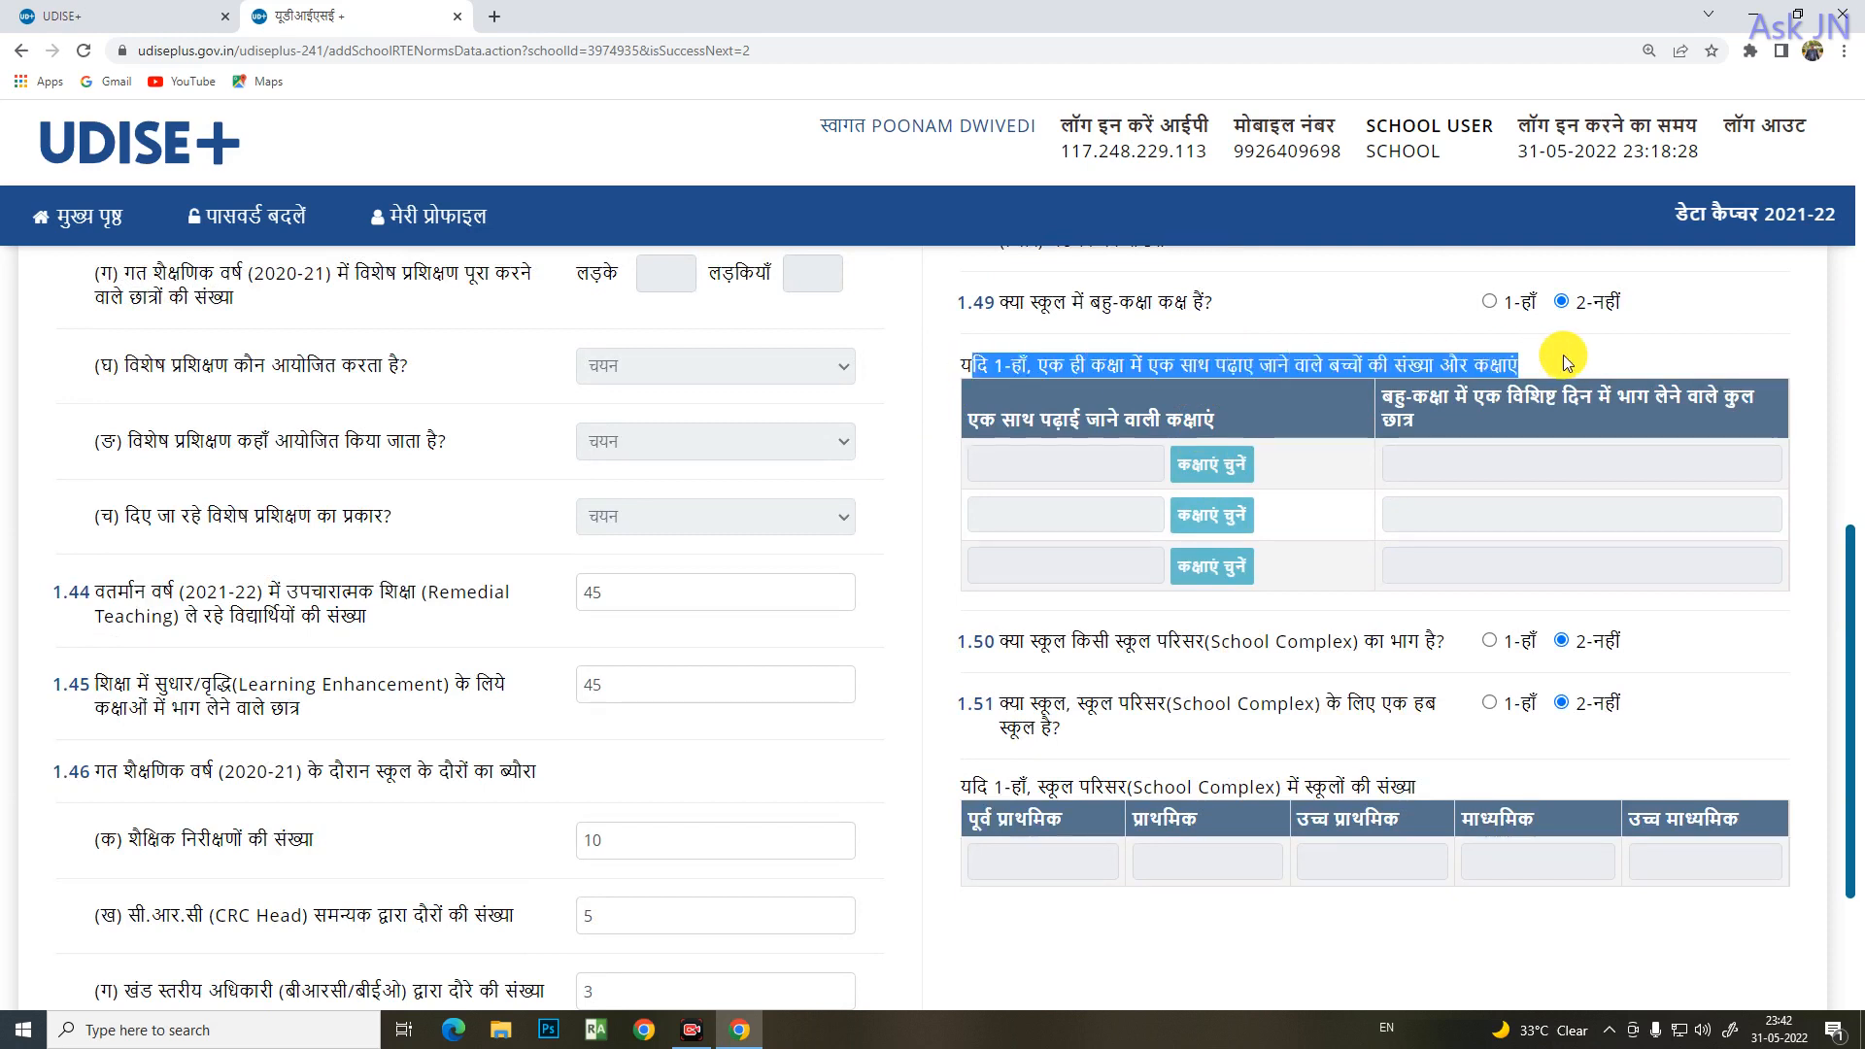
left_click(945, 515)
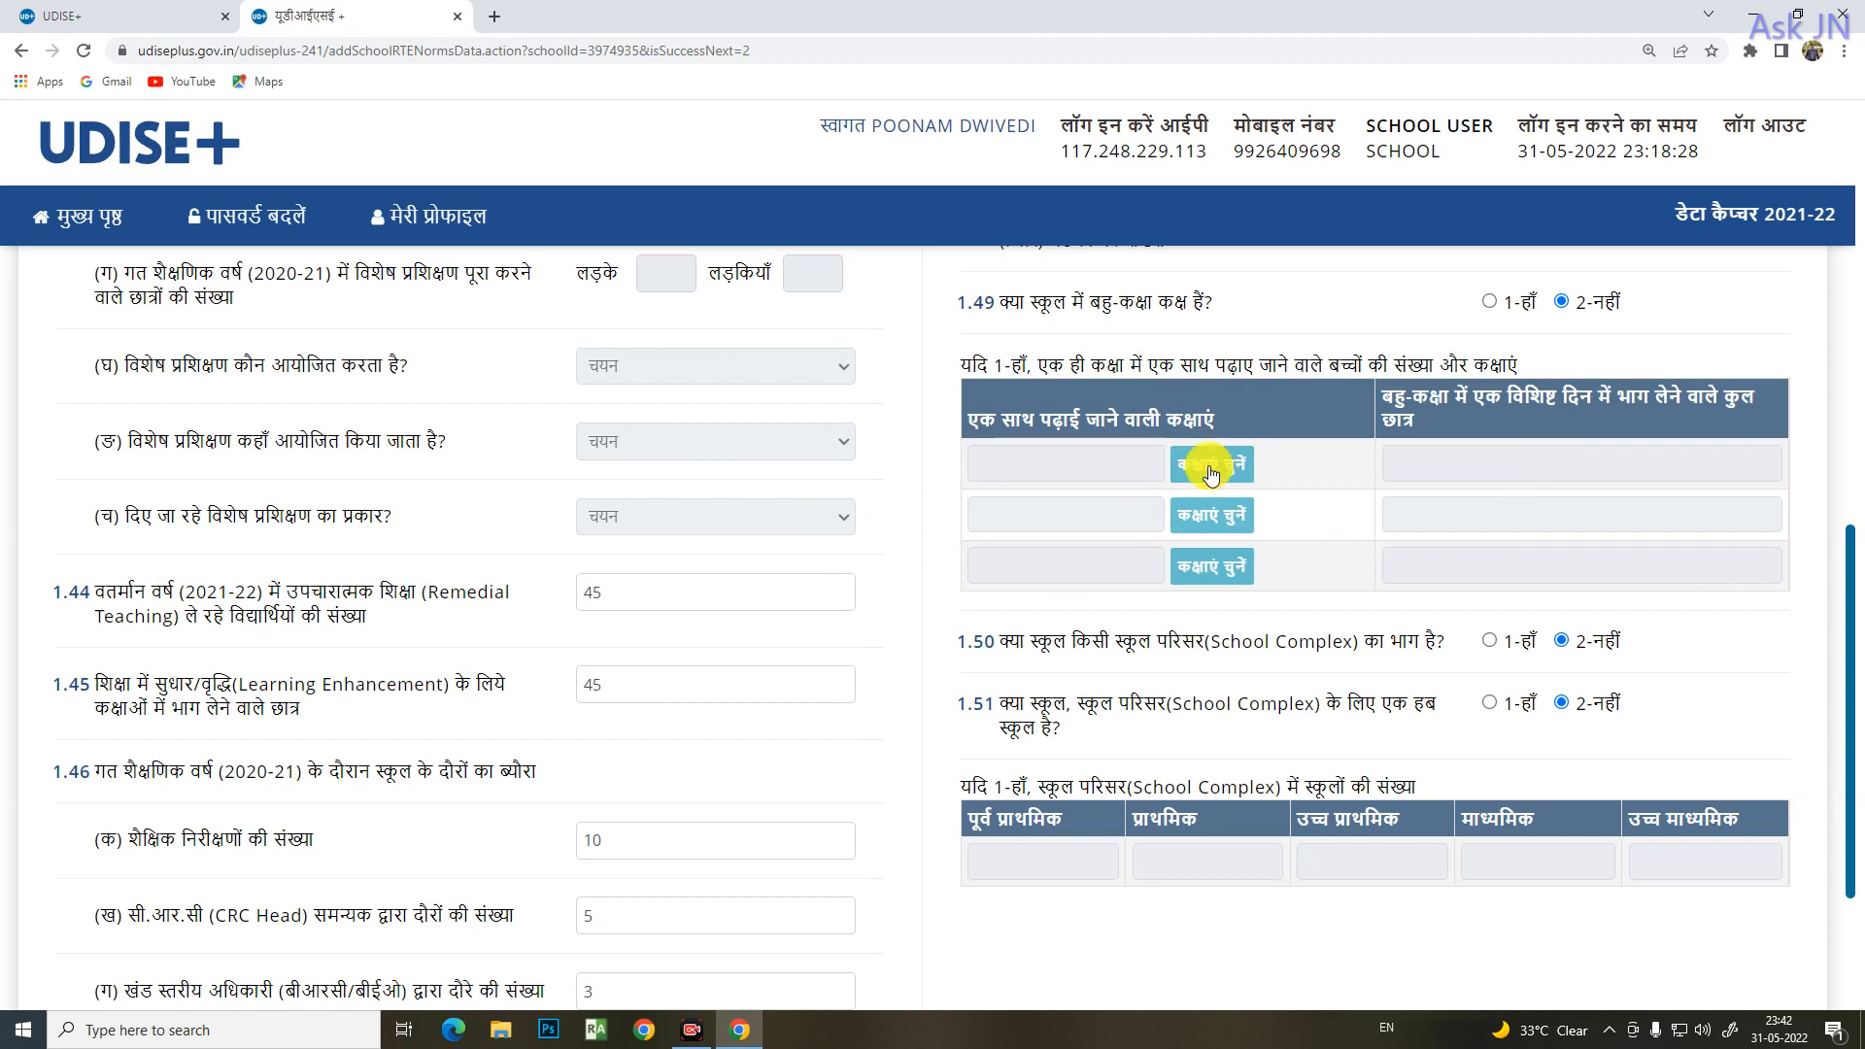
- Answer item 1.49 with 1-हाँ, and view the class choices for the first table row without selecting any
scroll(1210, 473, "up", 3)
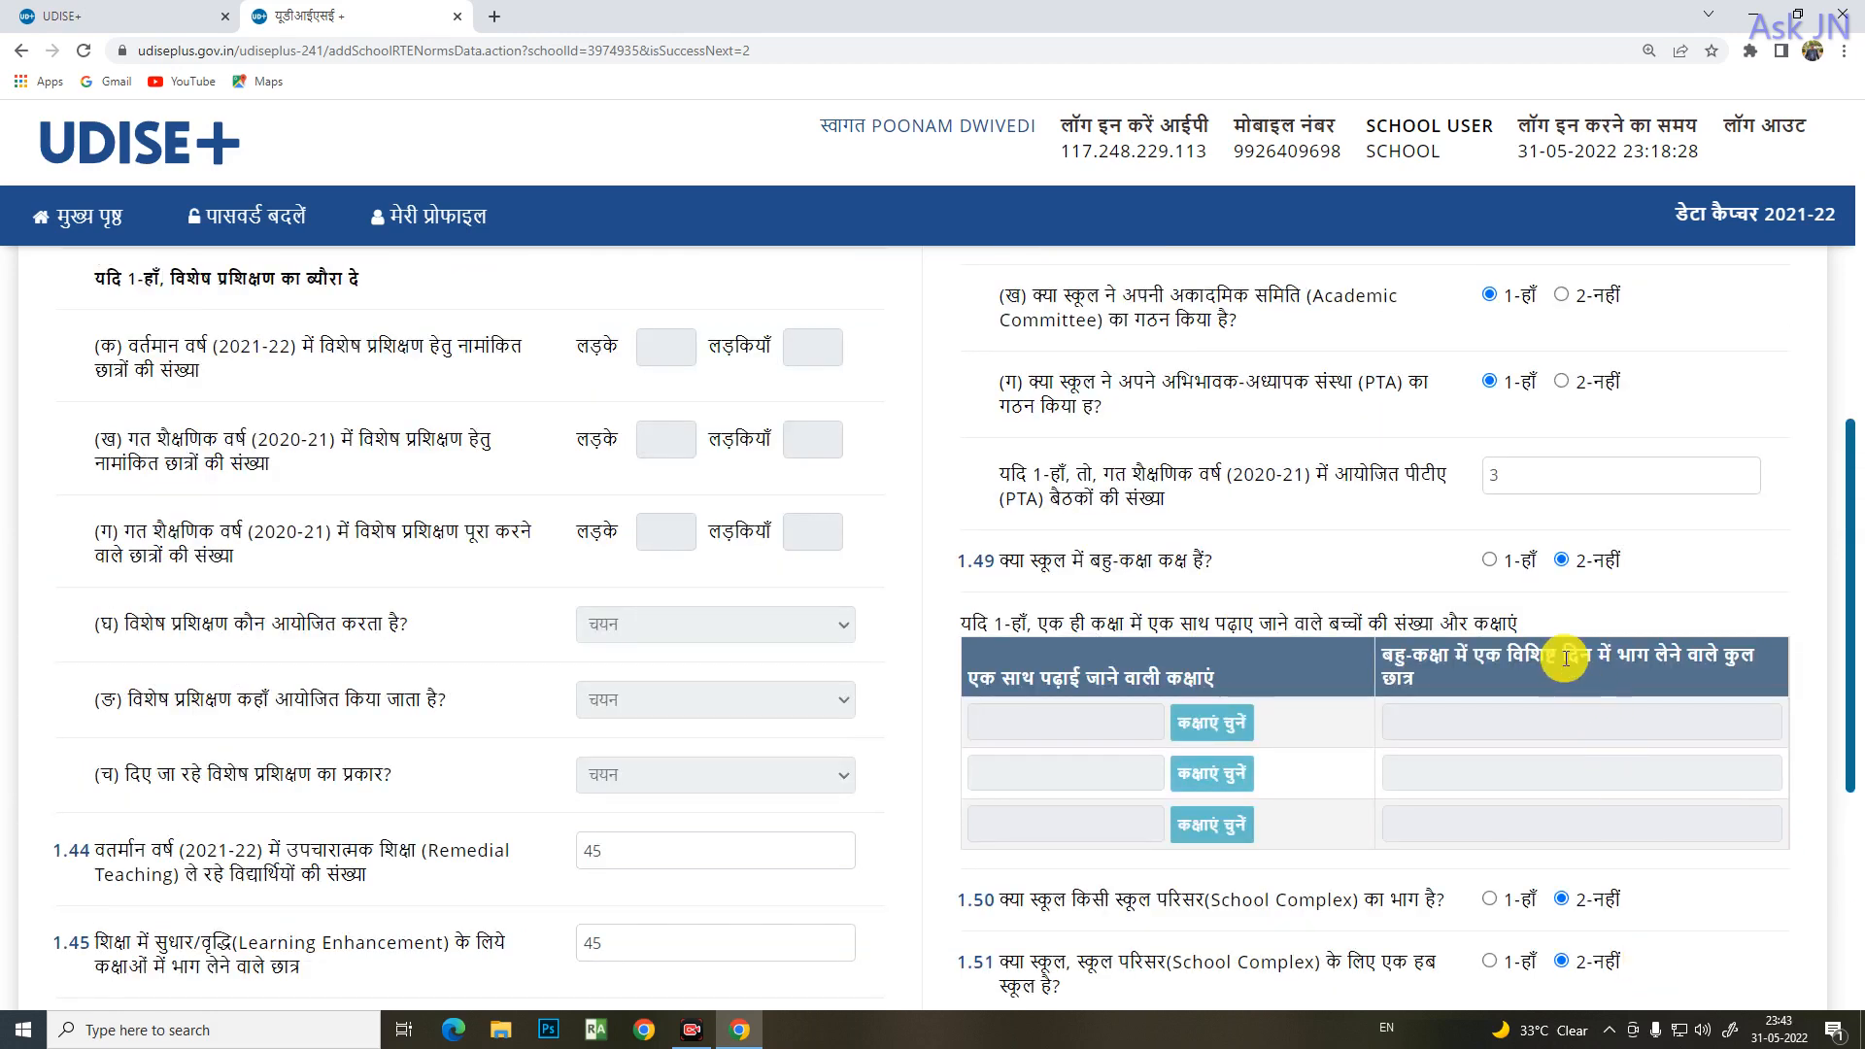
left_click(1494, 564)
left_click(1213, 721)
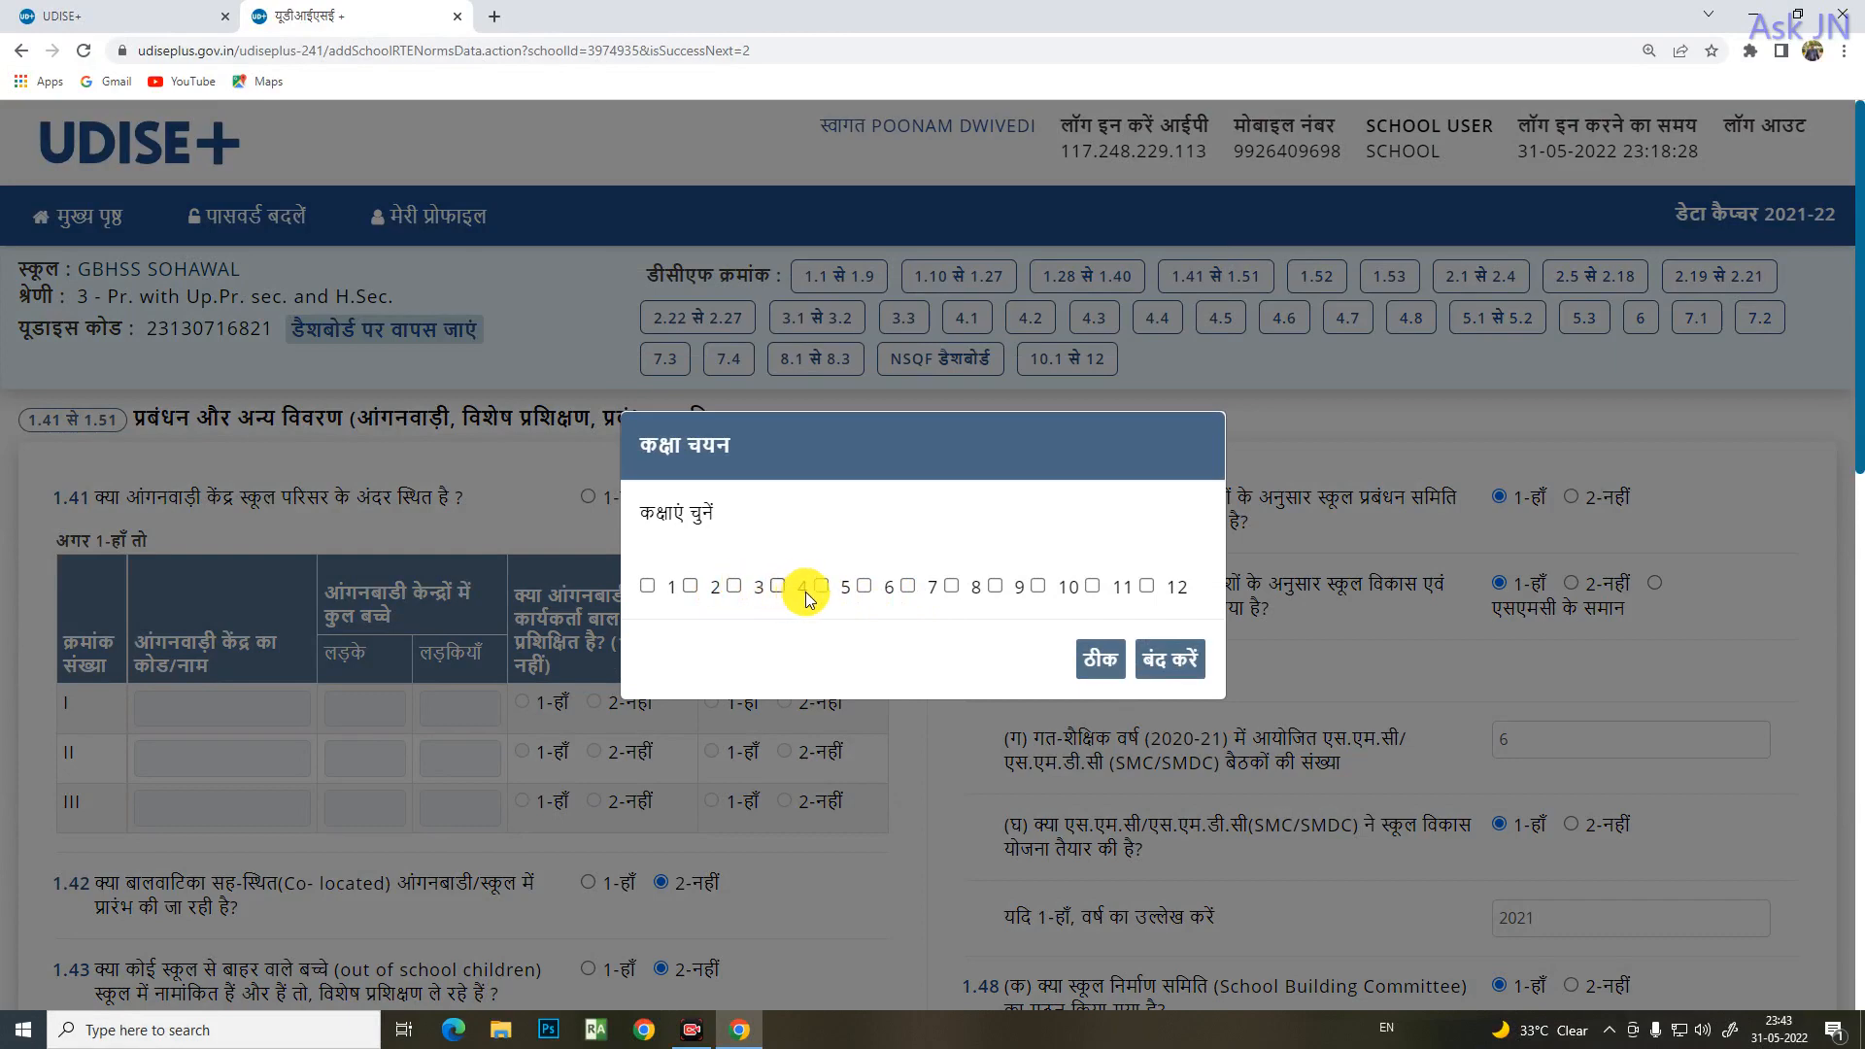
left_click(1169, 656)
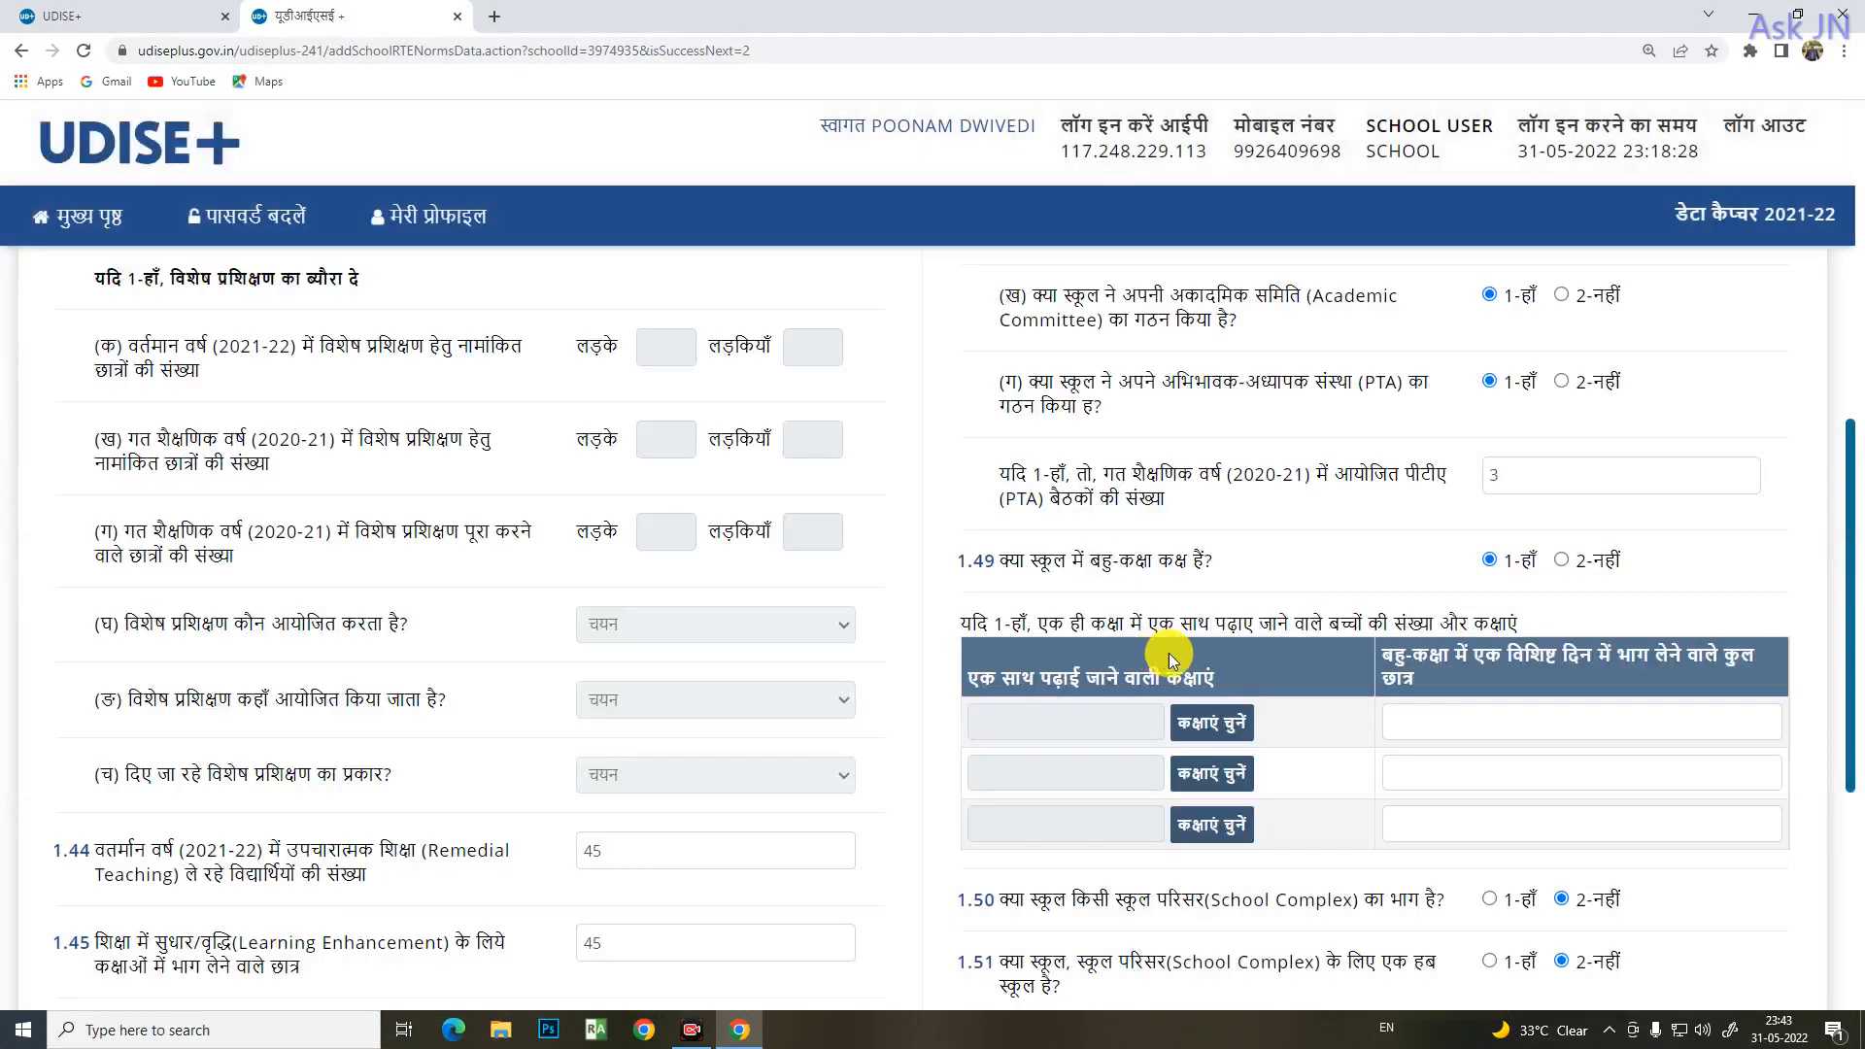
- Check the three student-count fields in the item 1.49 table for students attending multi-class rooms on a typical day
left_click(1441, 721)
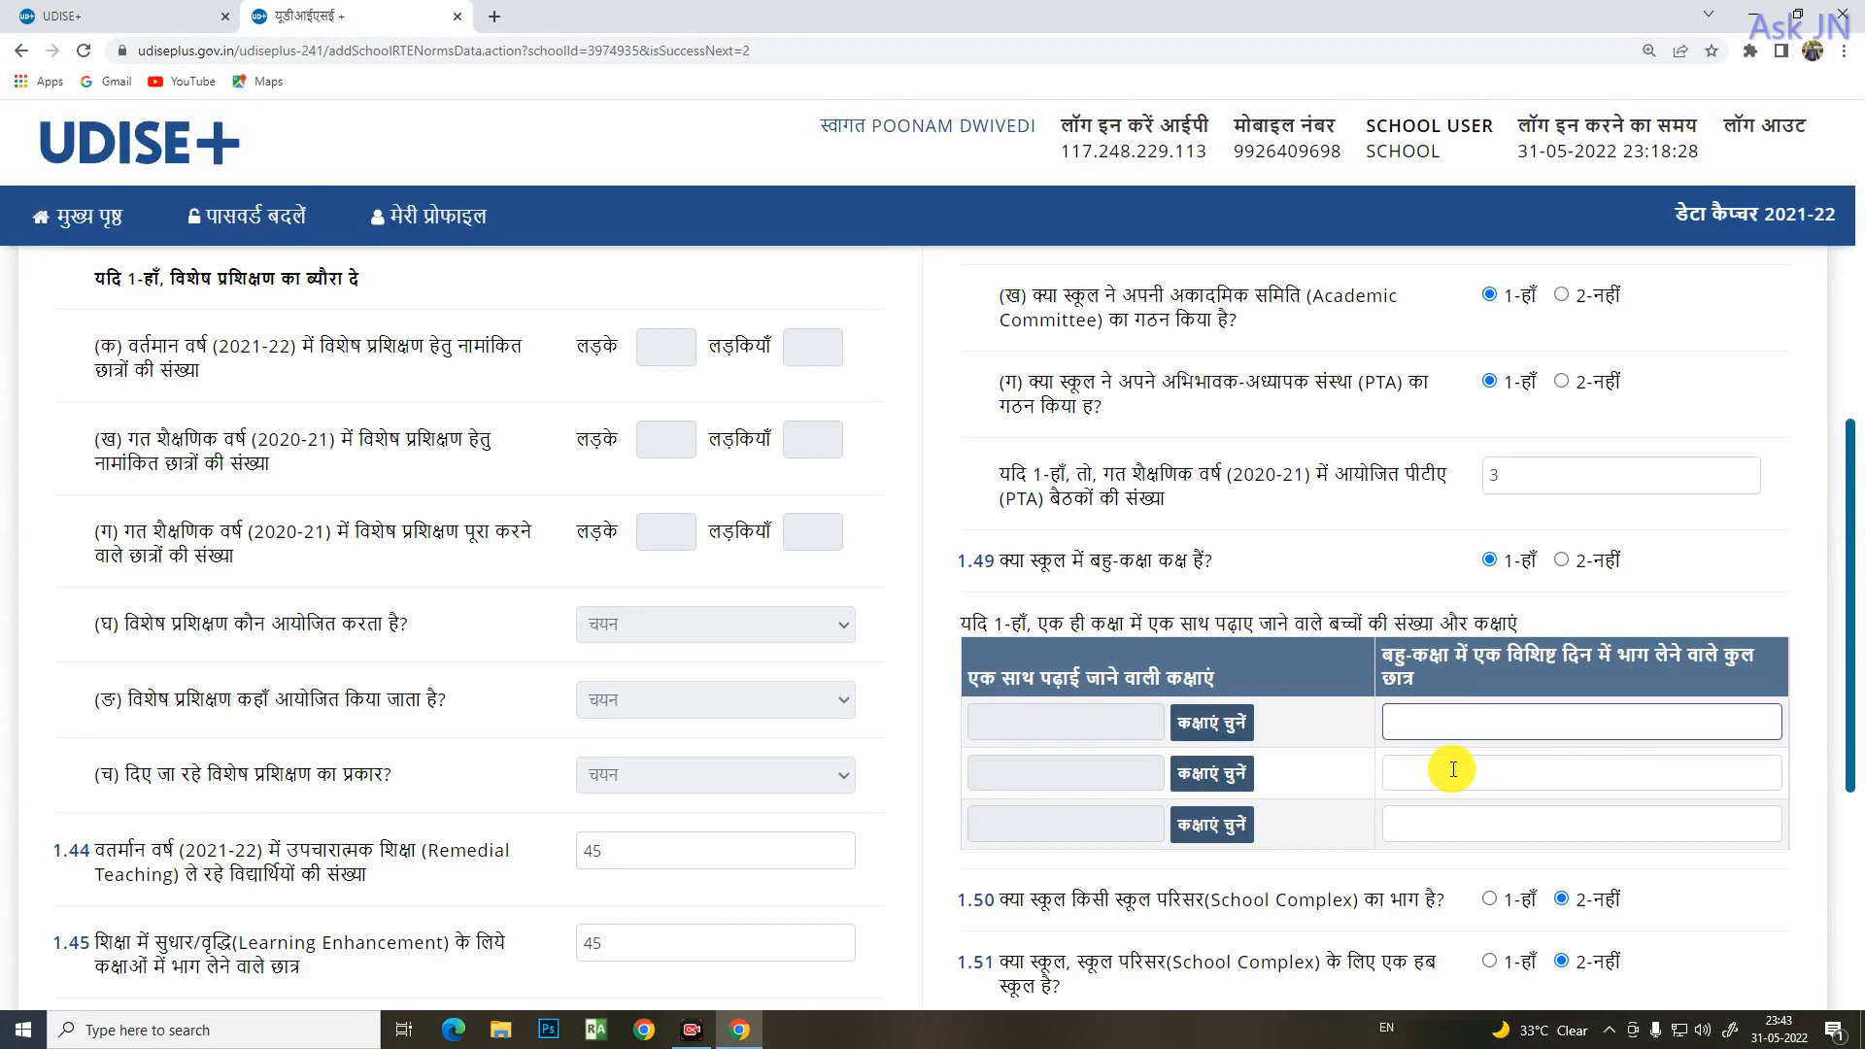
left_click(1436, 822)
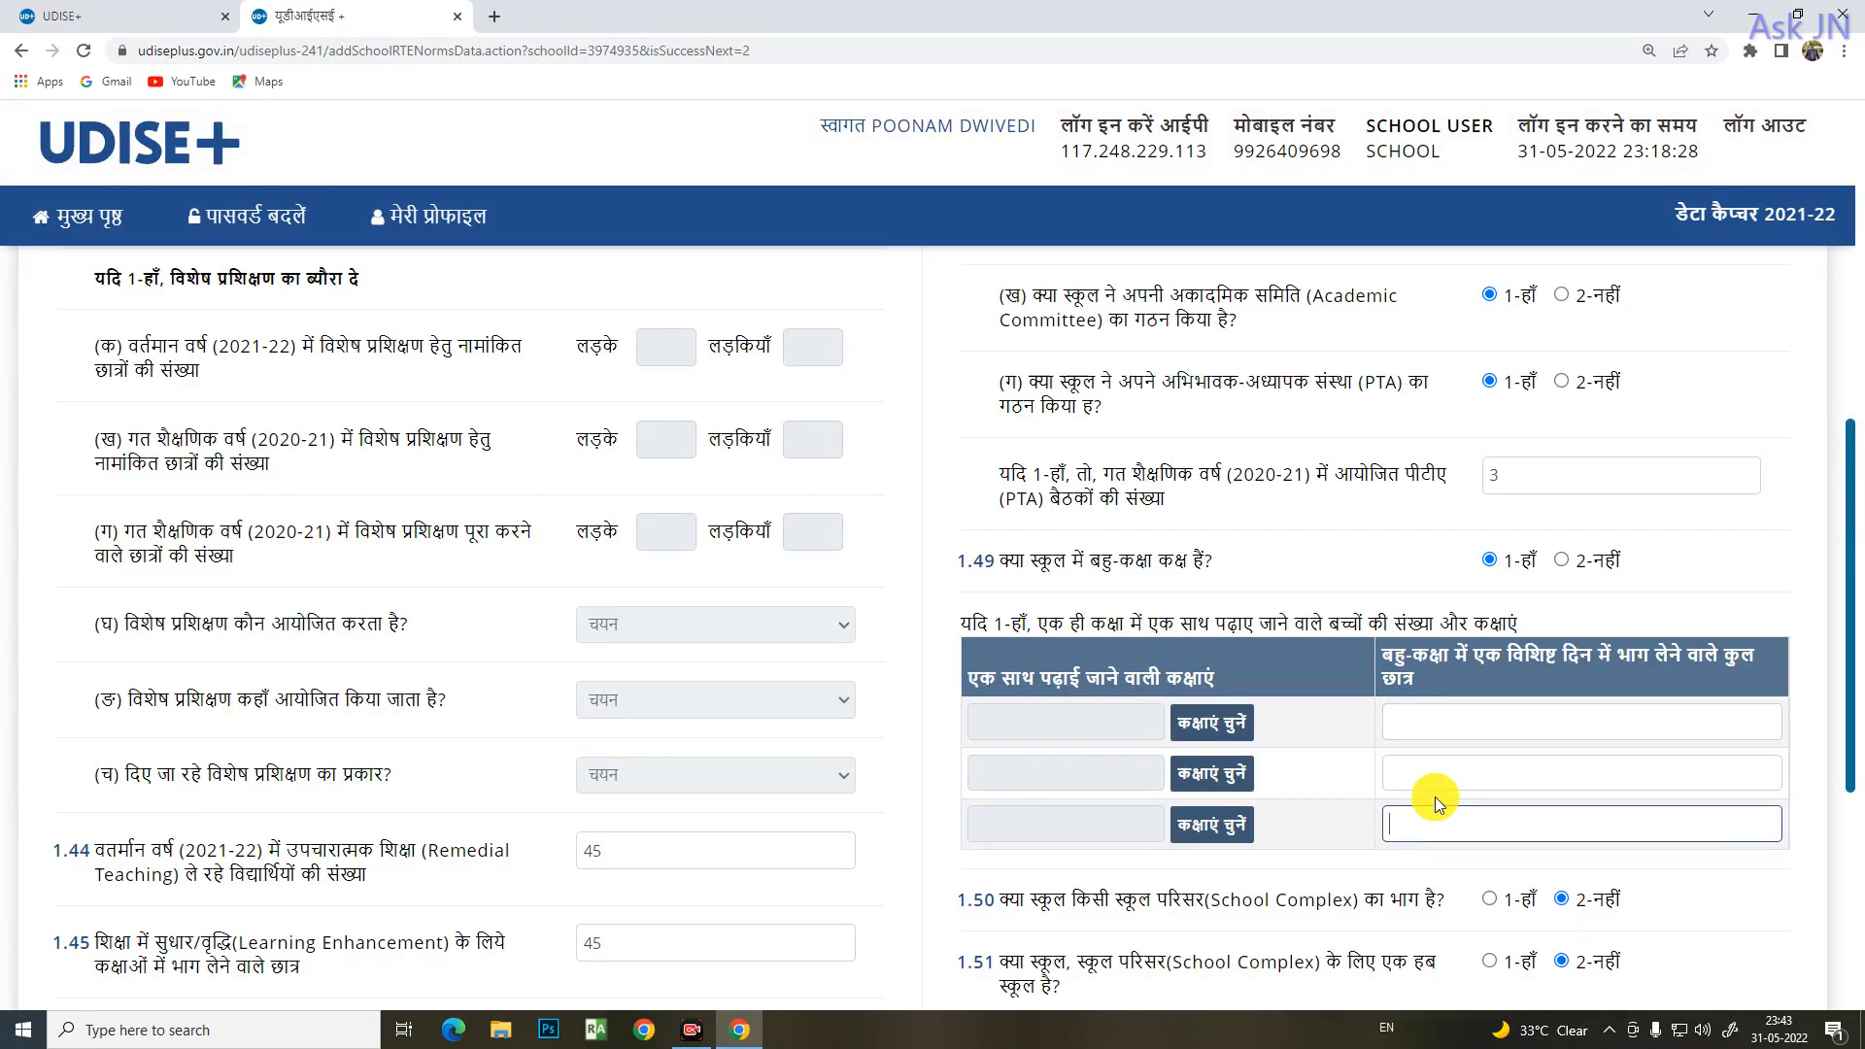
scroll(1436, 797, "down", 3)
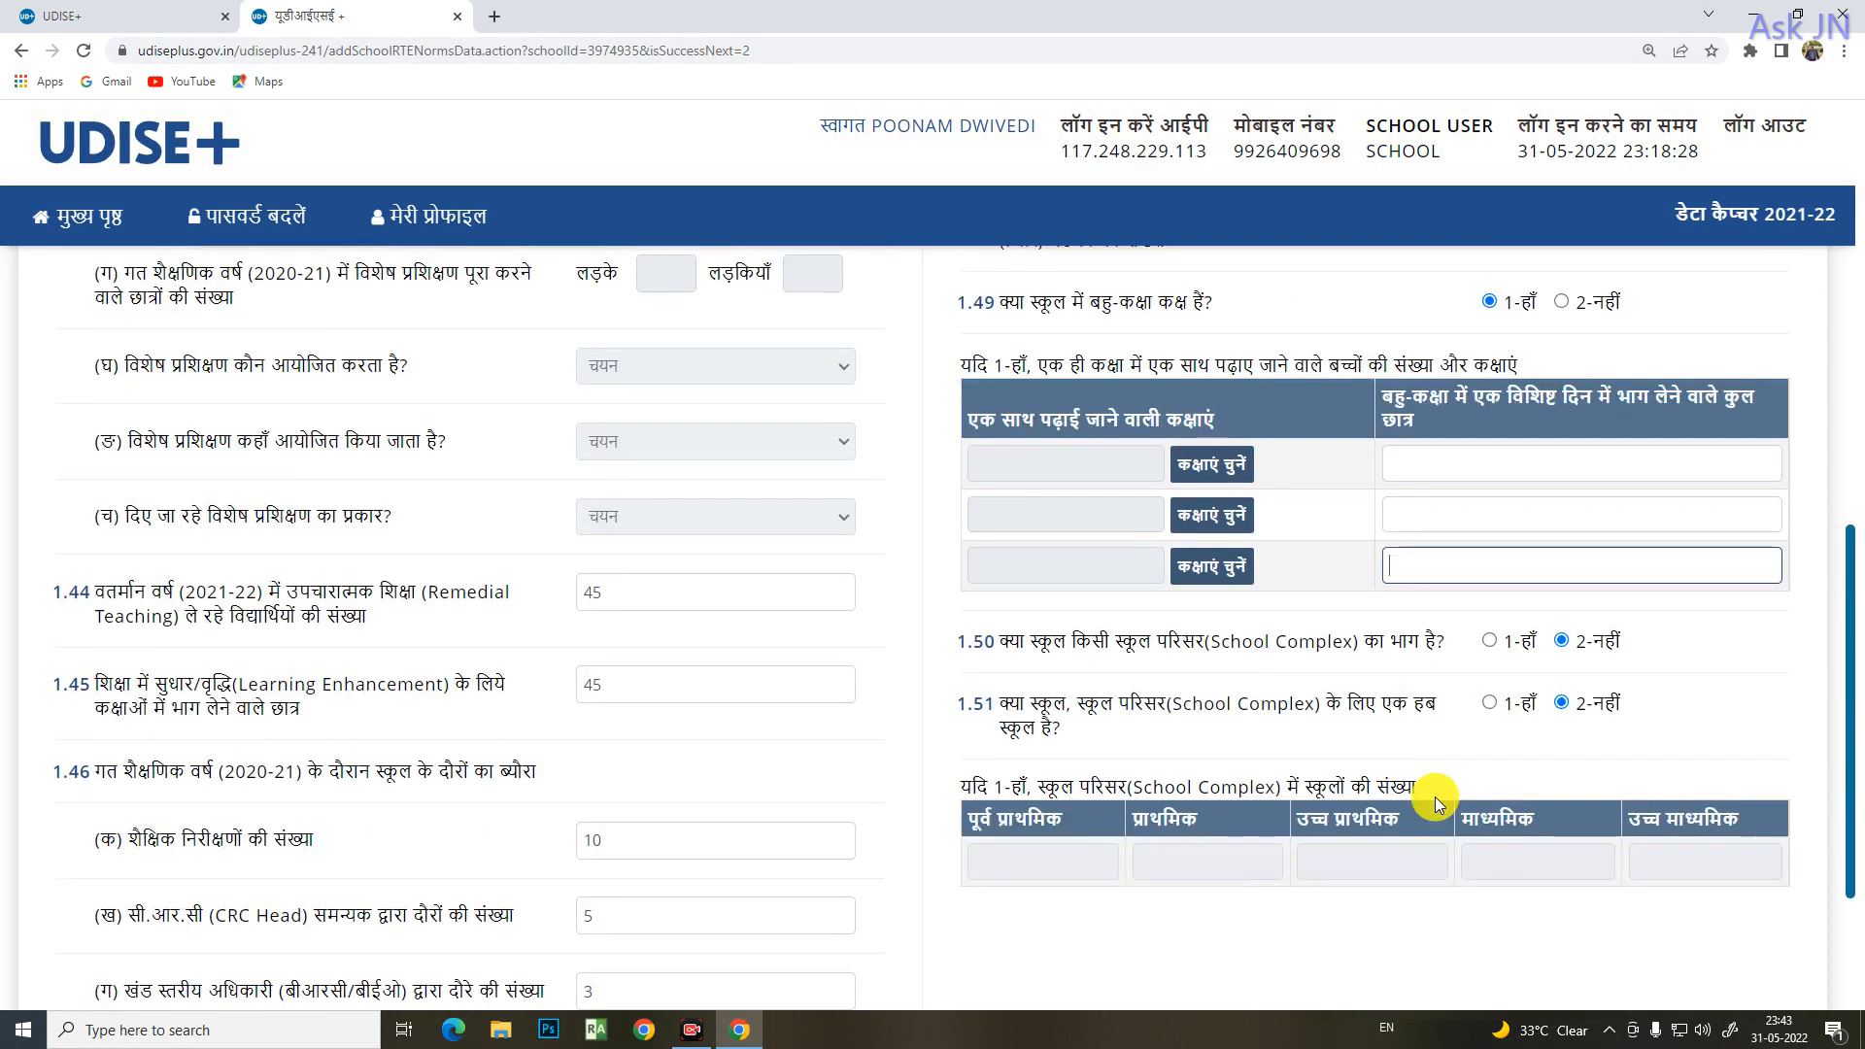
left_click(1515, 527)
left_click(1495, 471)
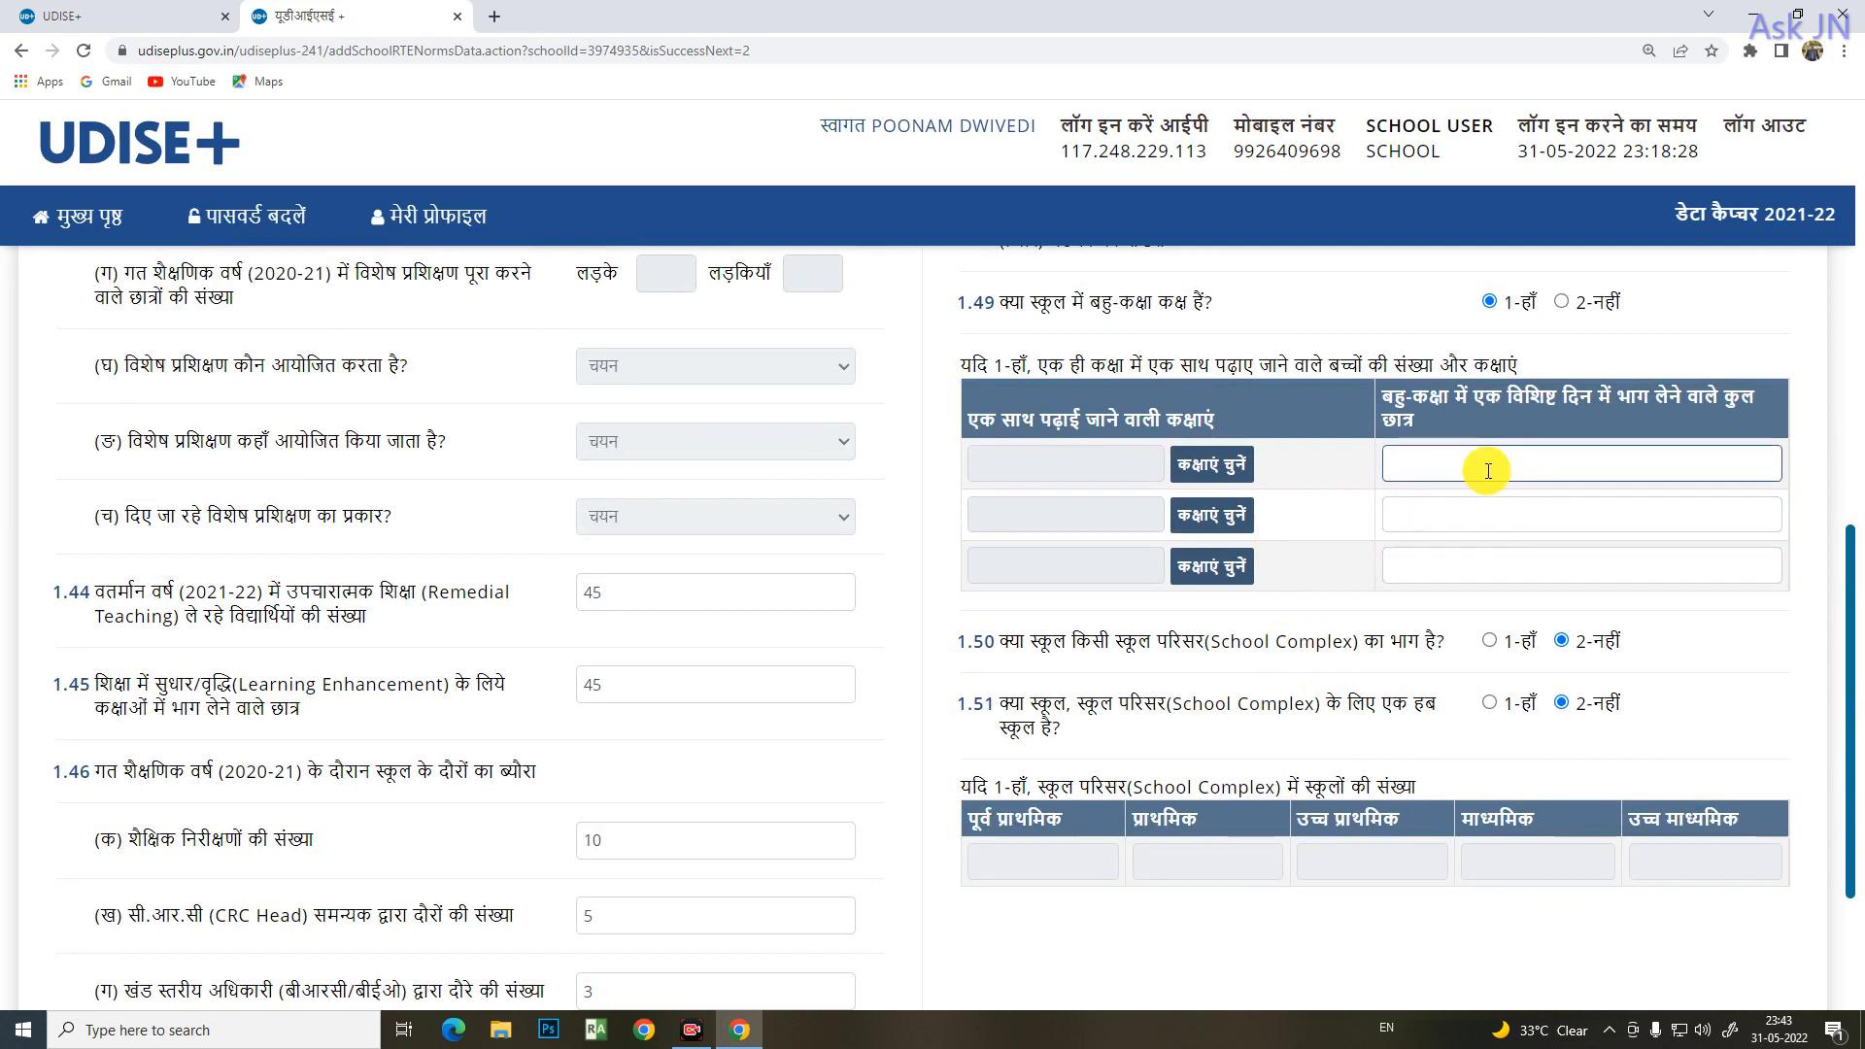
left_click(1467, 517)
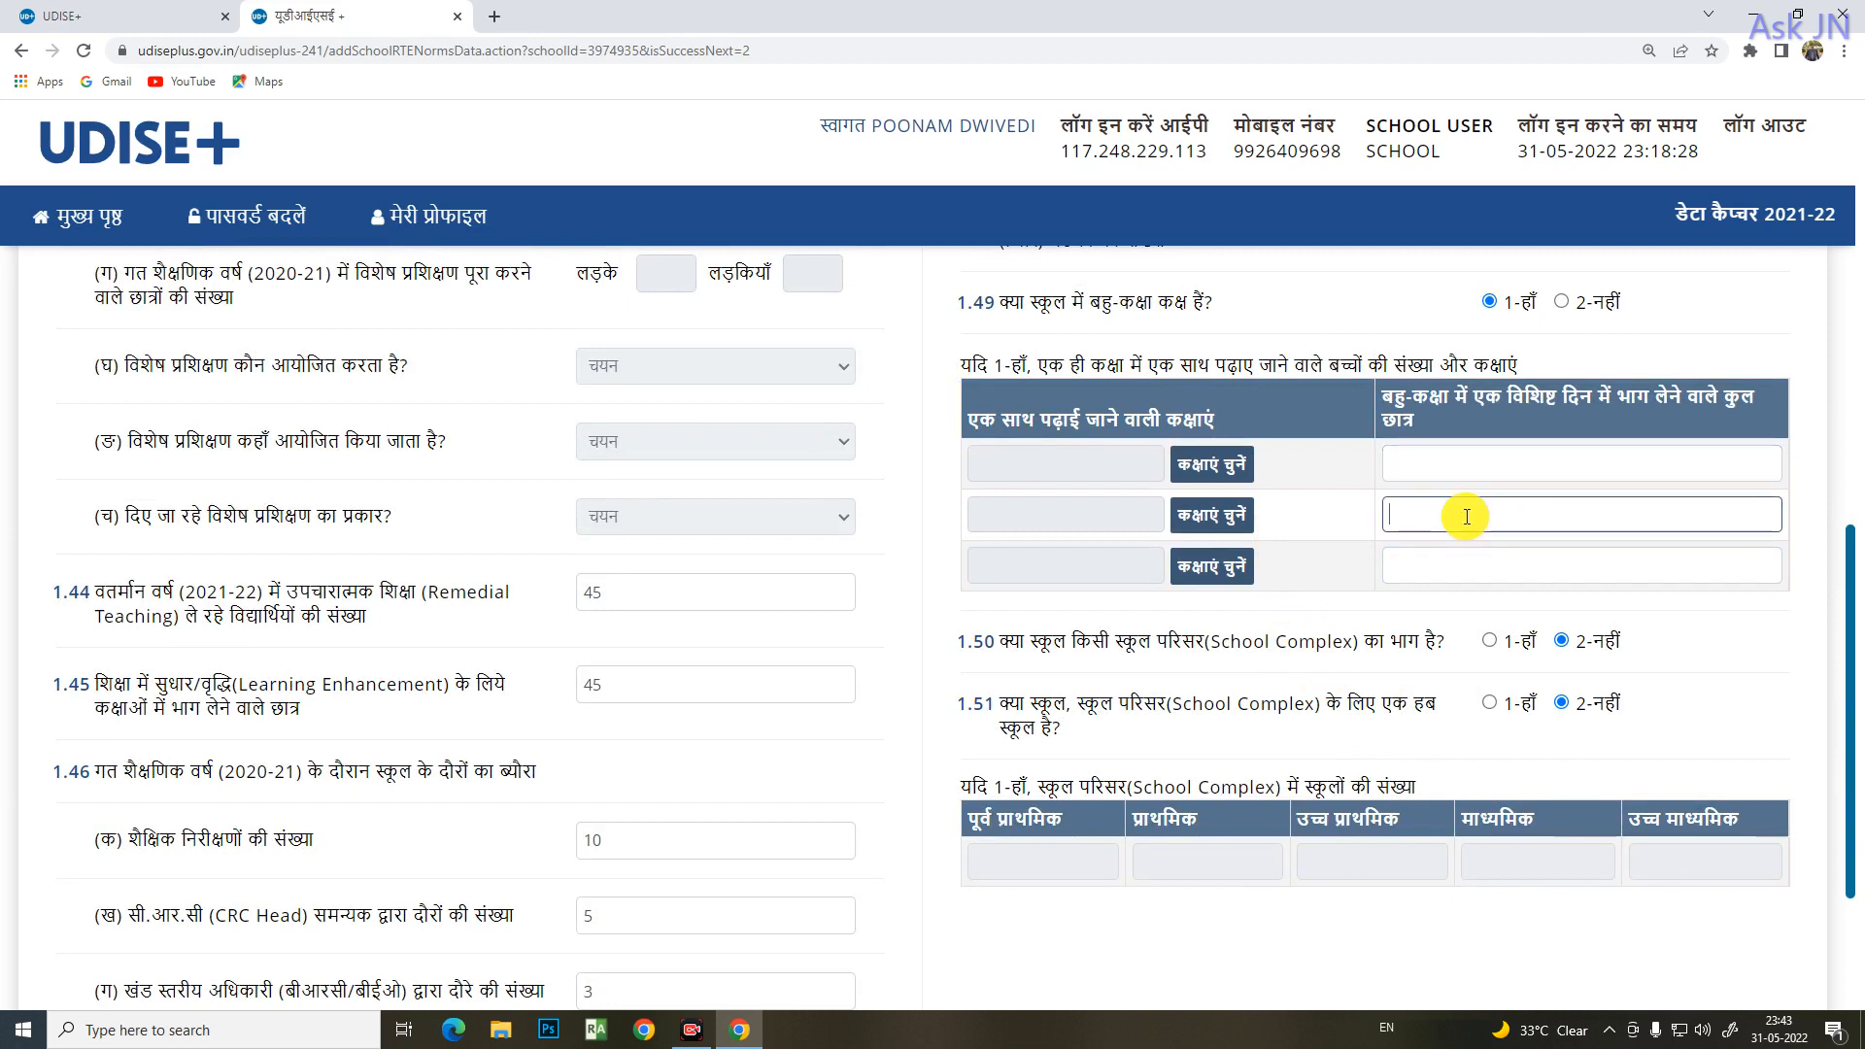
left_click(1451, 563)
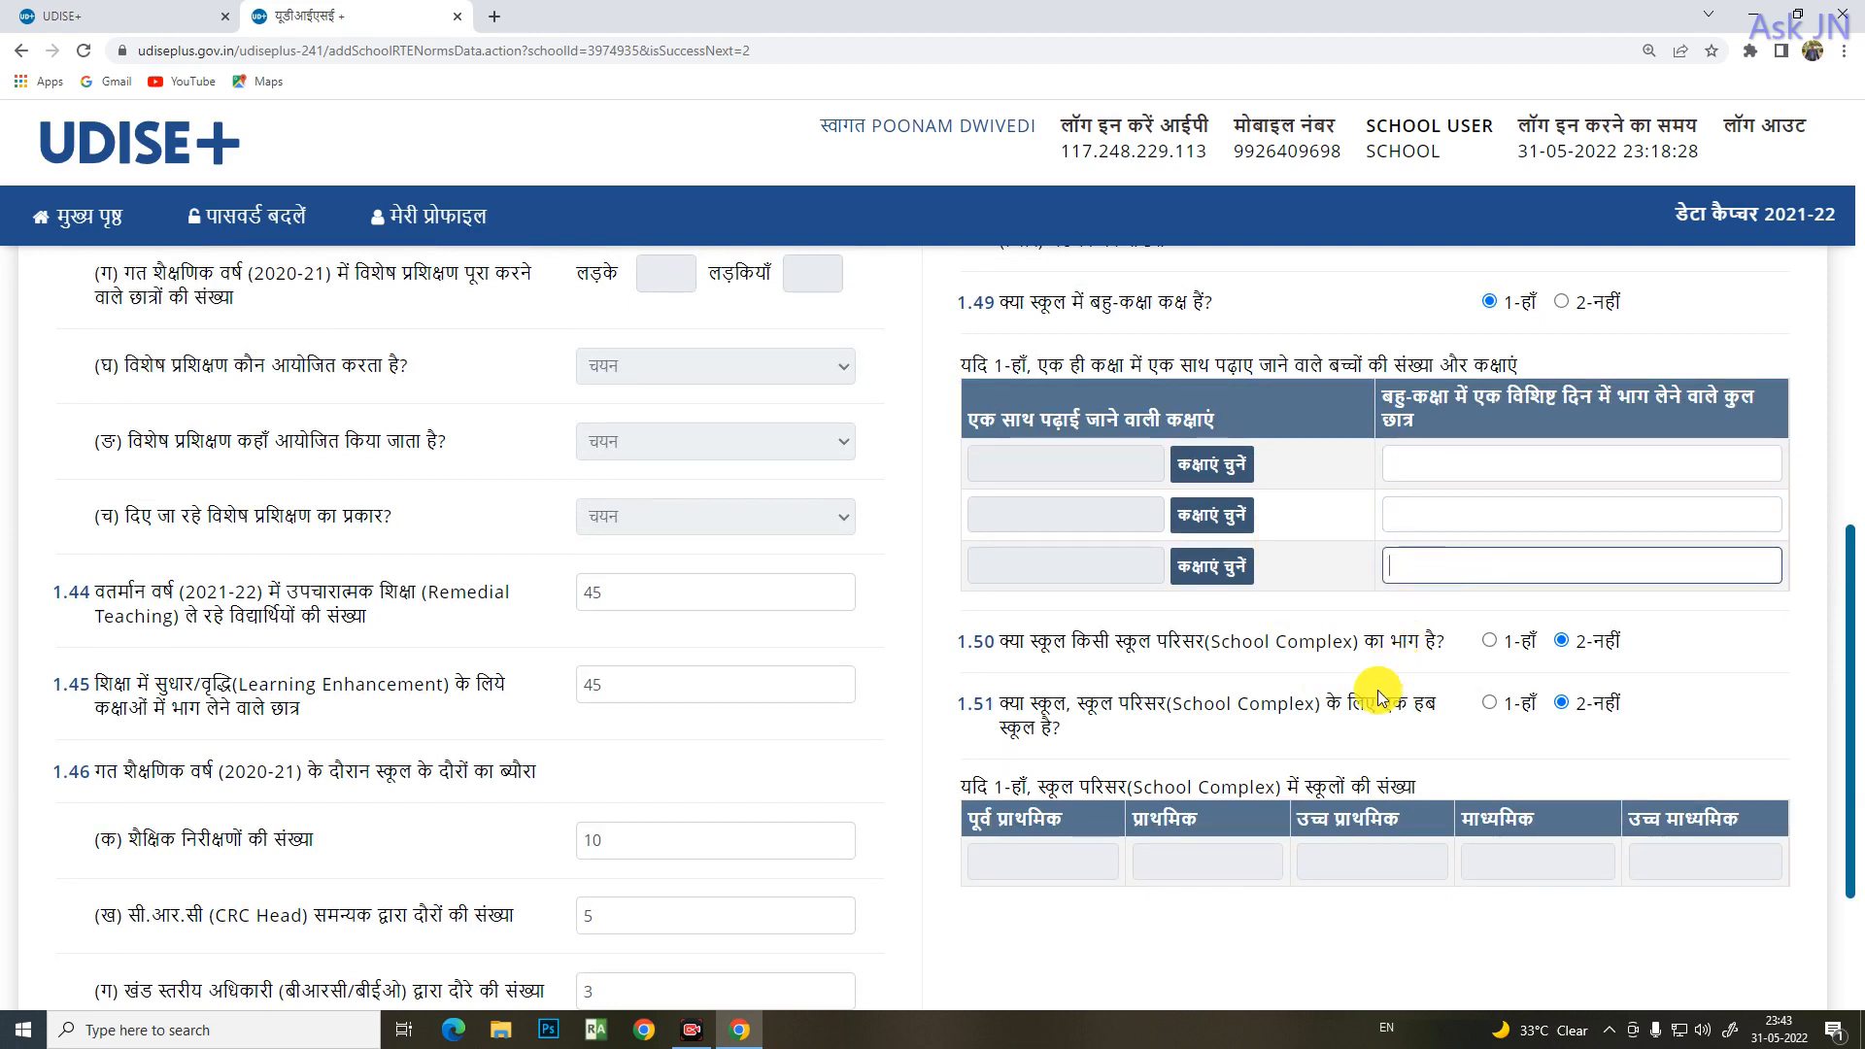
left_click(1057, 659)
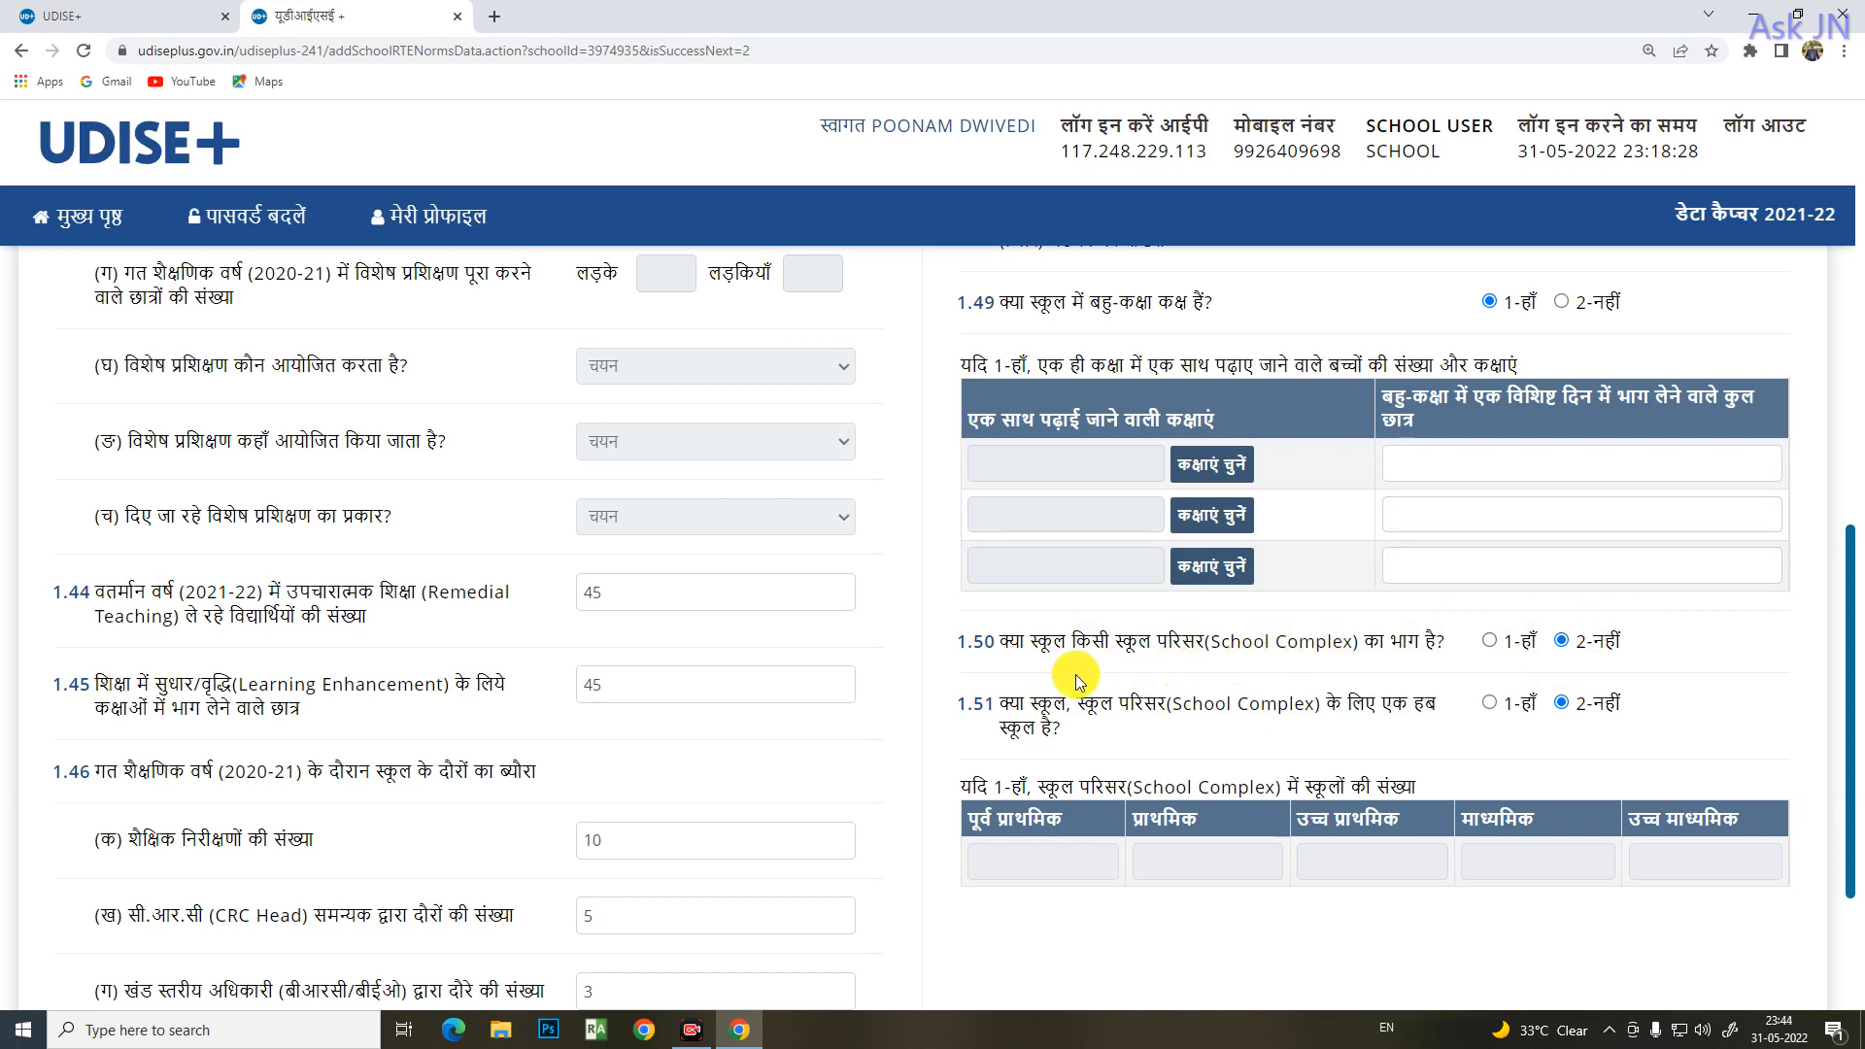
- Highlight the School Complex questions 1.50 and 1.51, try 1-हाँ for item 1.50, and set it back to 2-नहीं
left_click_drag(992, 642, 1091, 644)
left_click_drag(1498, 642, 1520, 642)
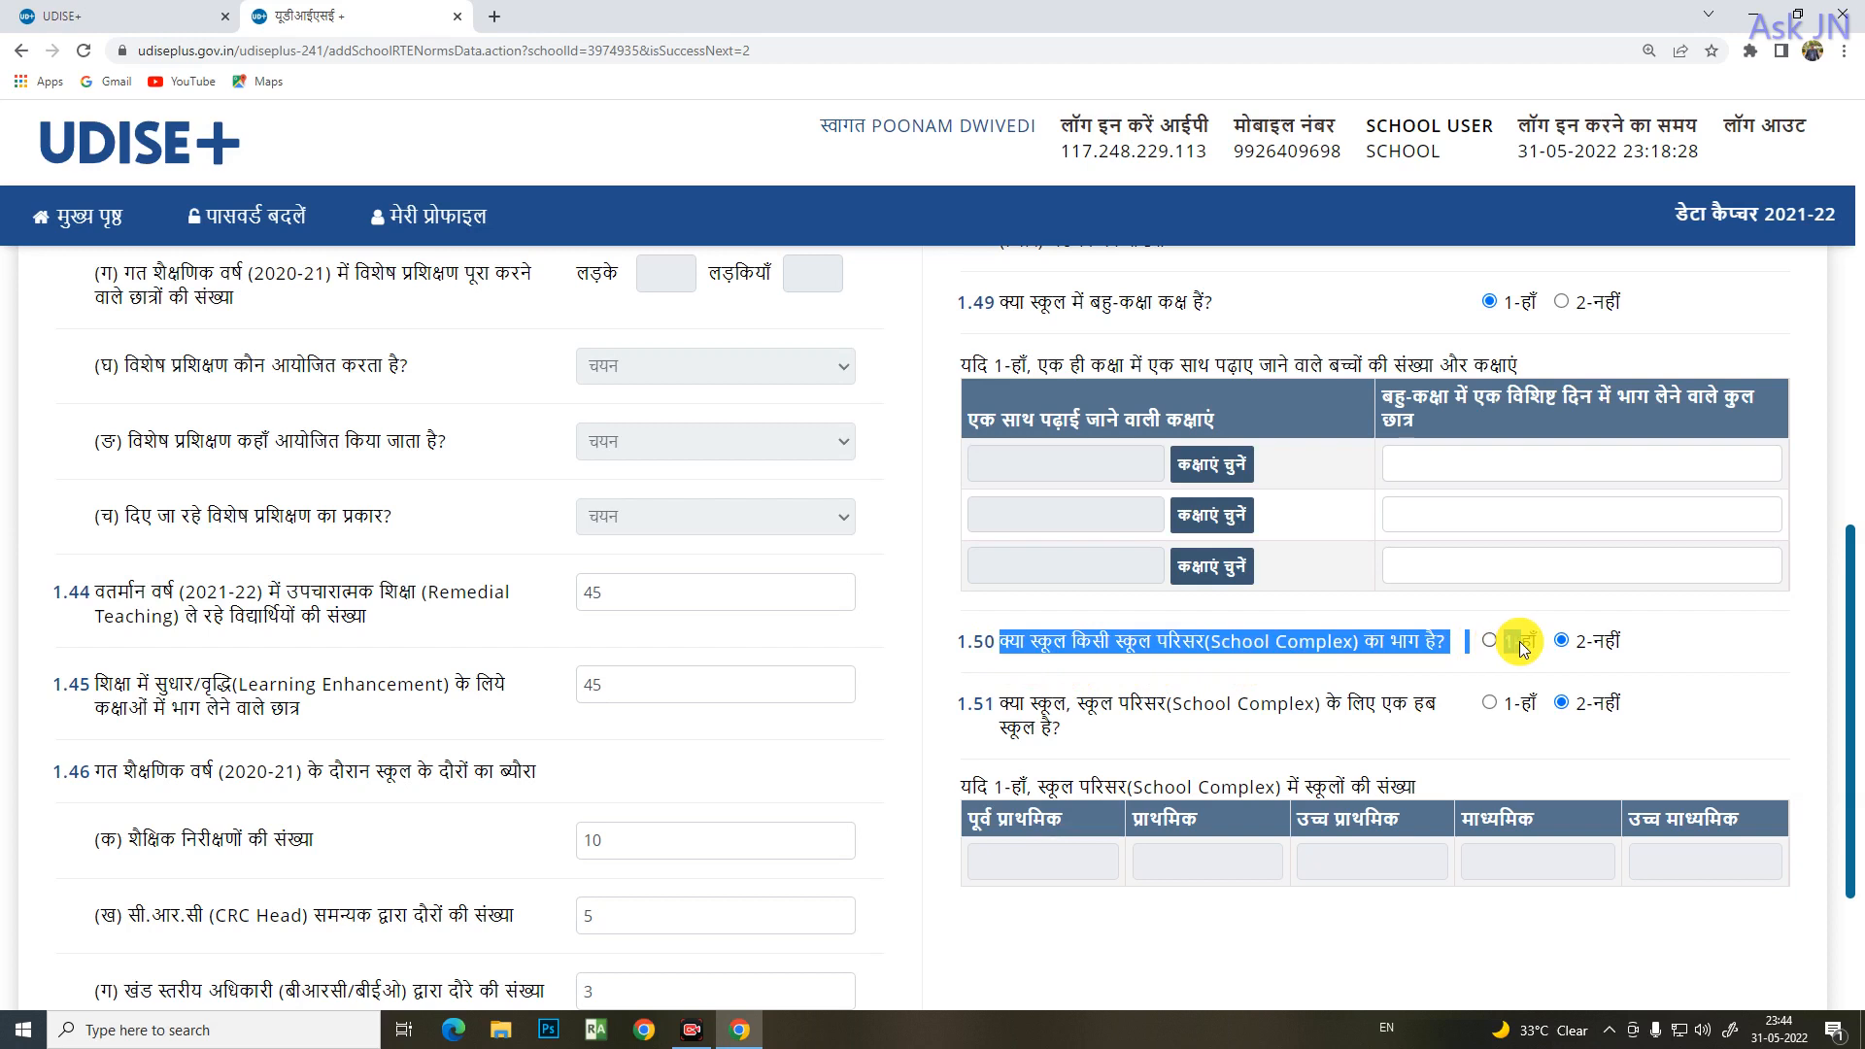
left_click(1267, 641)
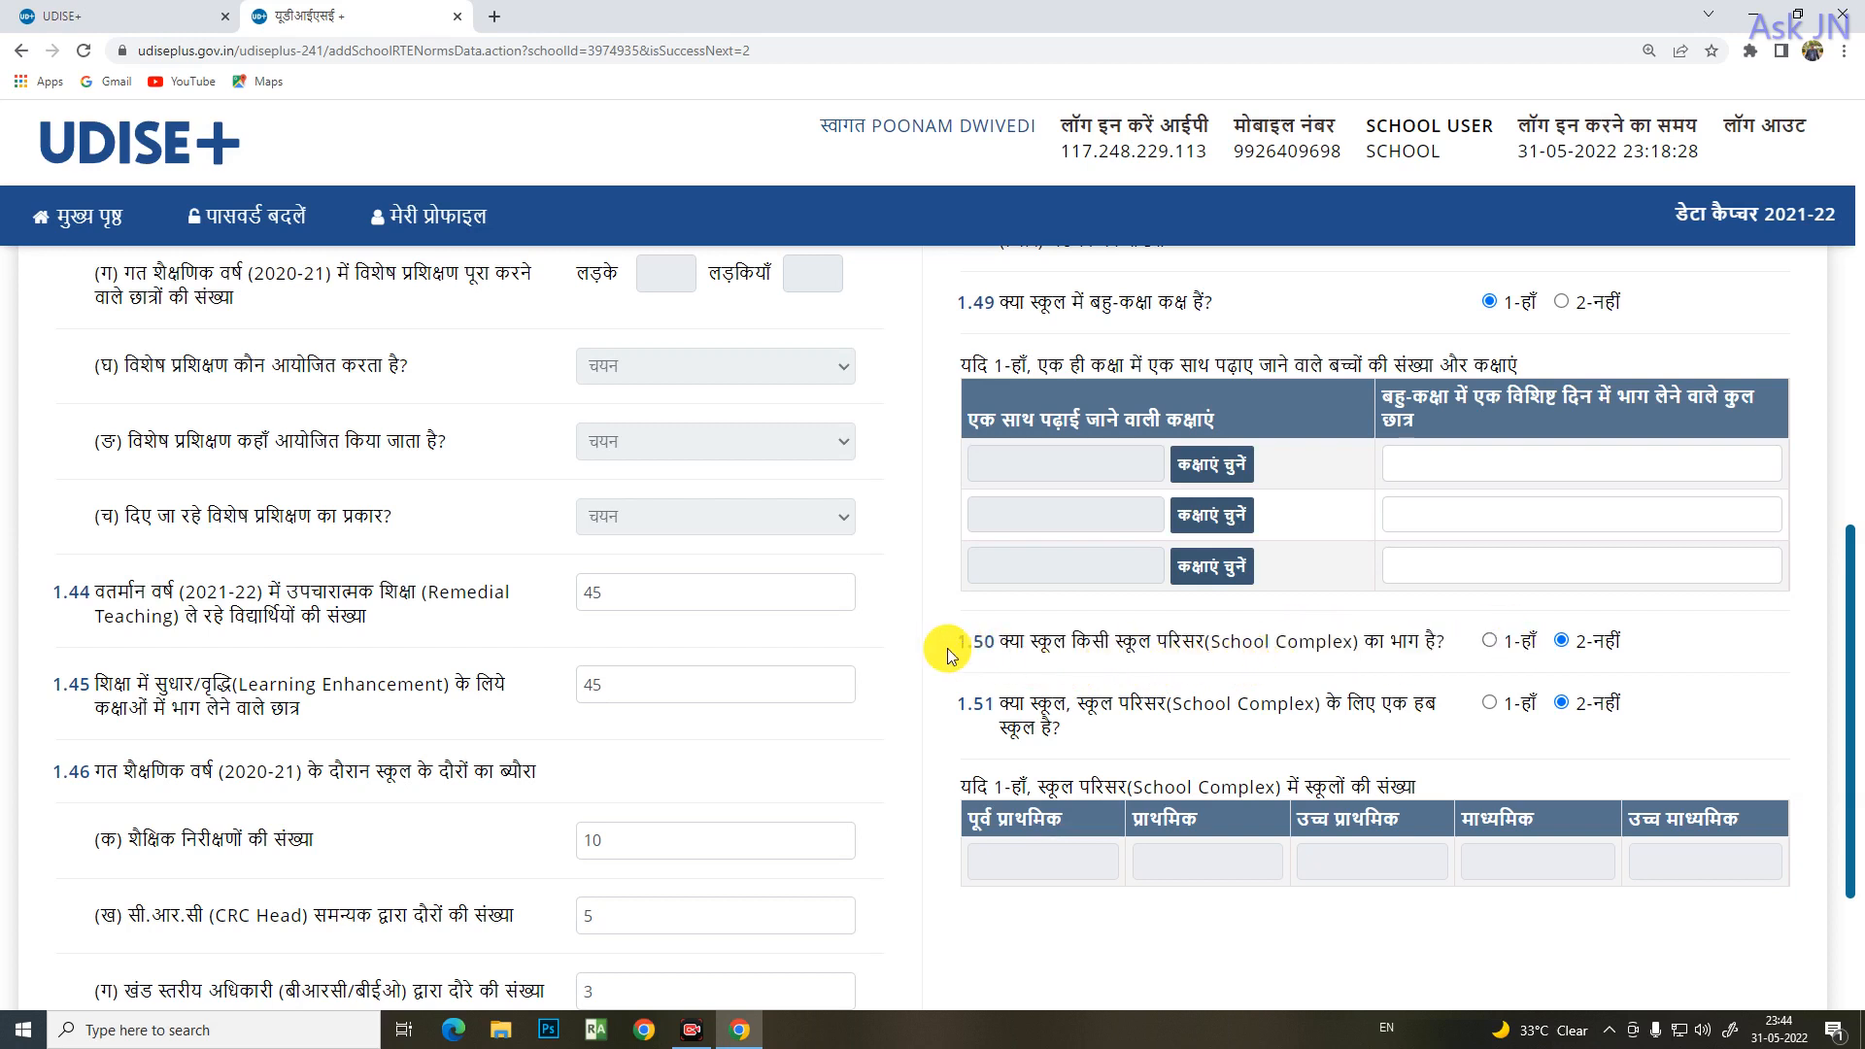
left_click_drag(960, 651, 1641, 707)
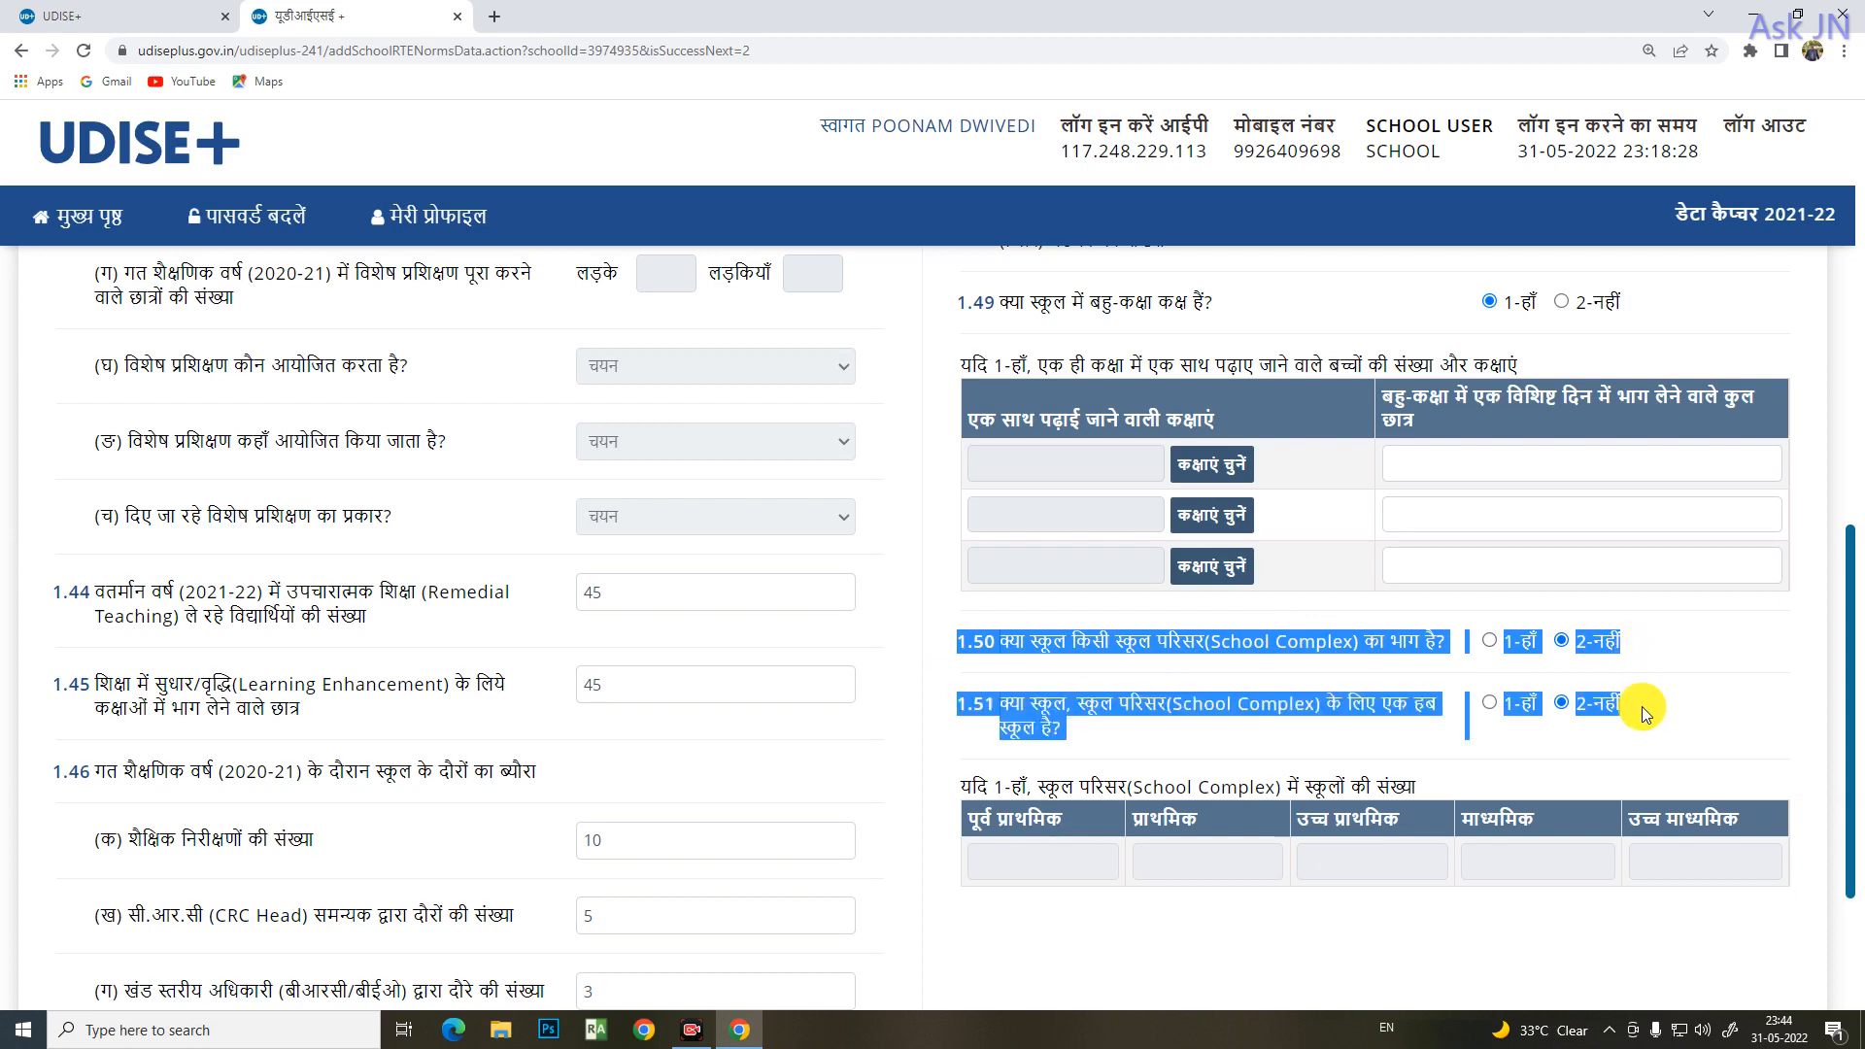
left_click(1716, 682)
left_click(1490, 642)
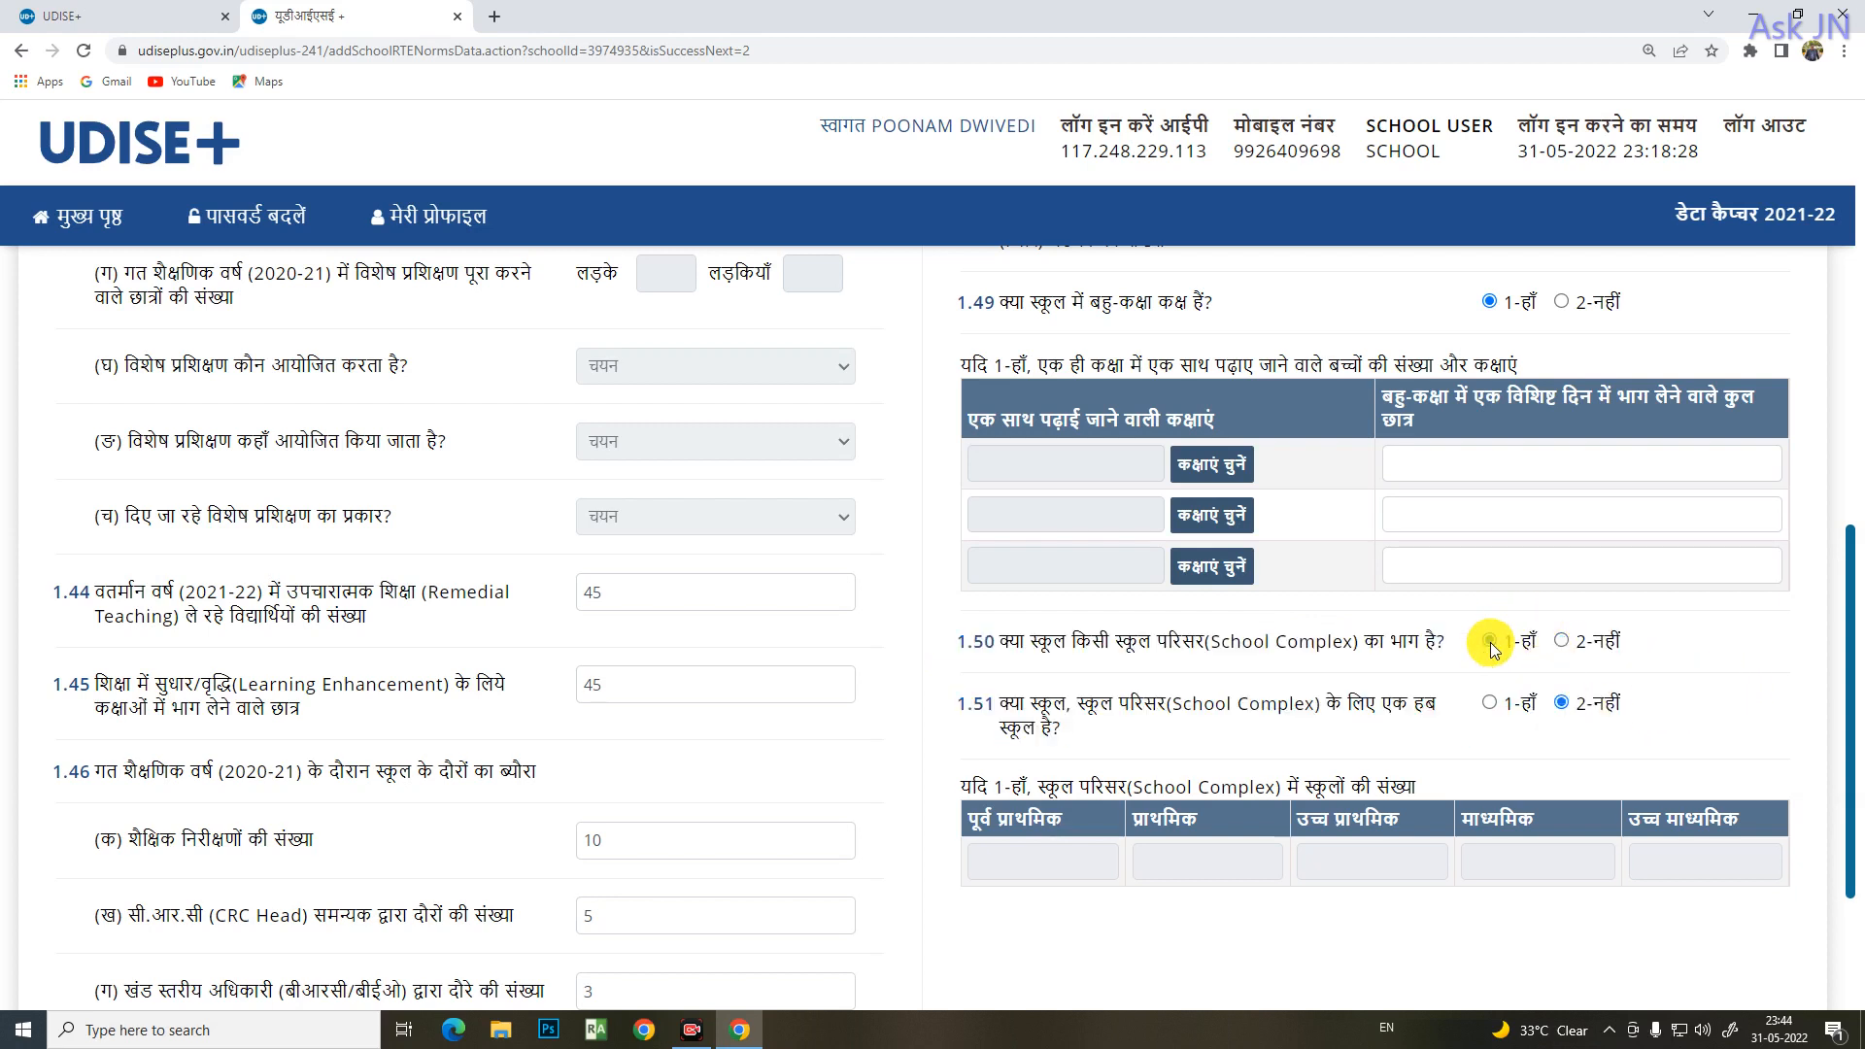
left_click(1561, 643)
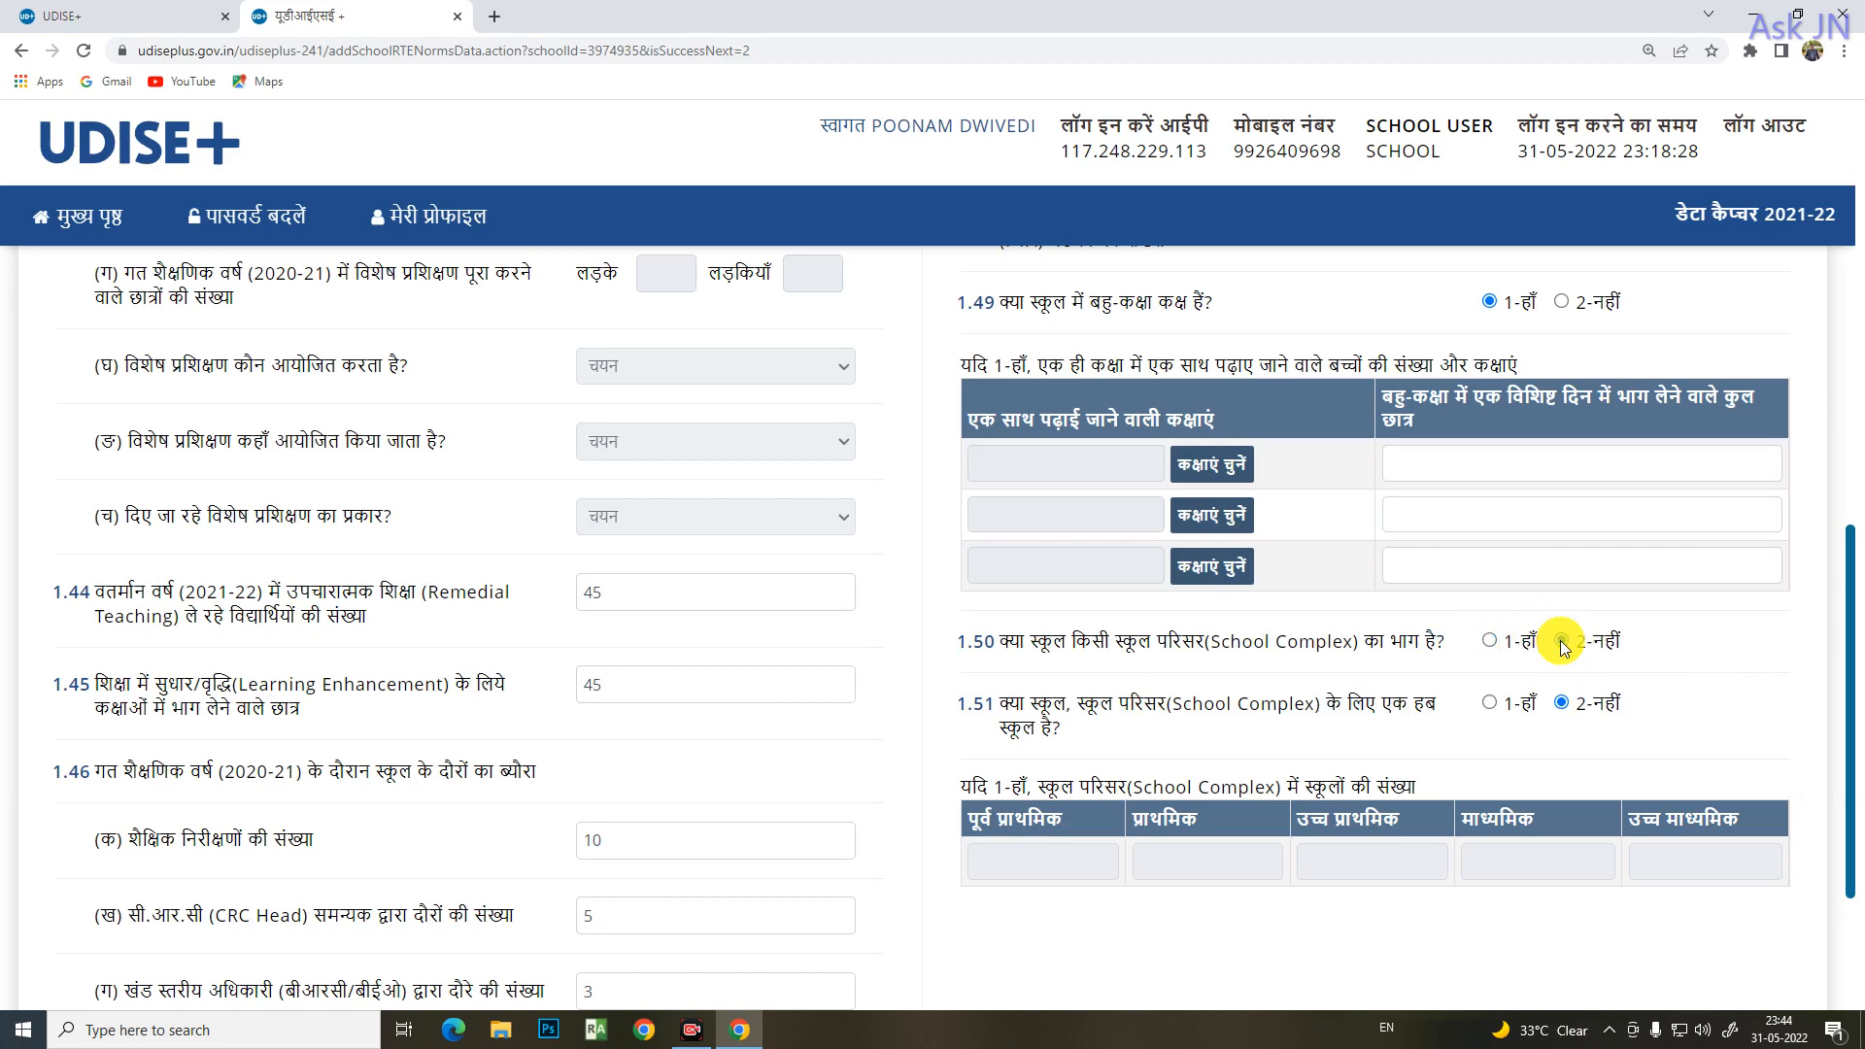
- Try to save the 1.41 से 1.51 page and continue with the item 1.49 table left blank
scroll(1094, 889, "down", 3)
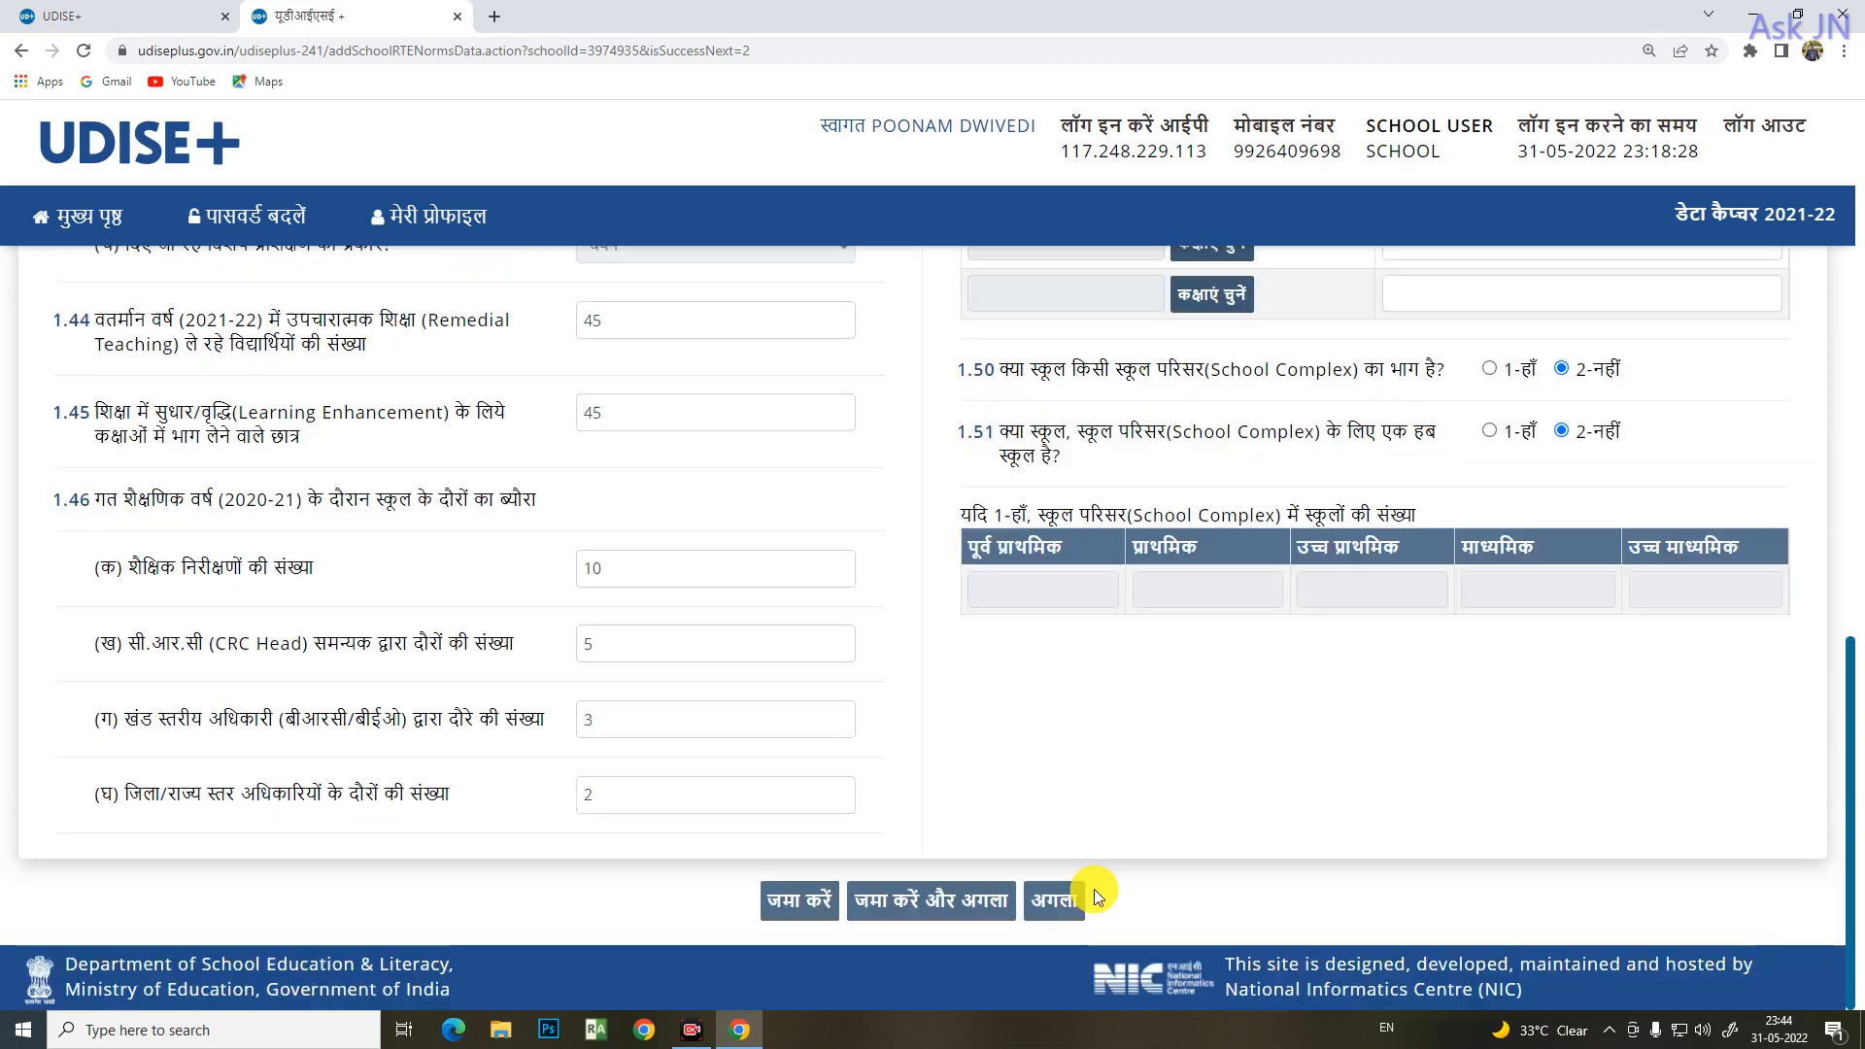
left_click(918, 898)
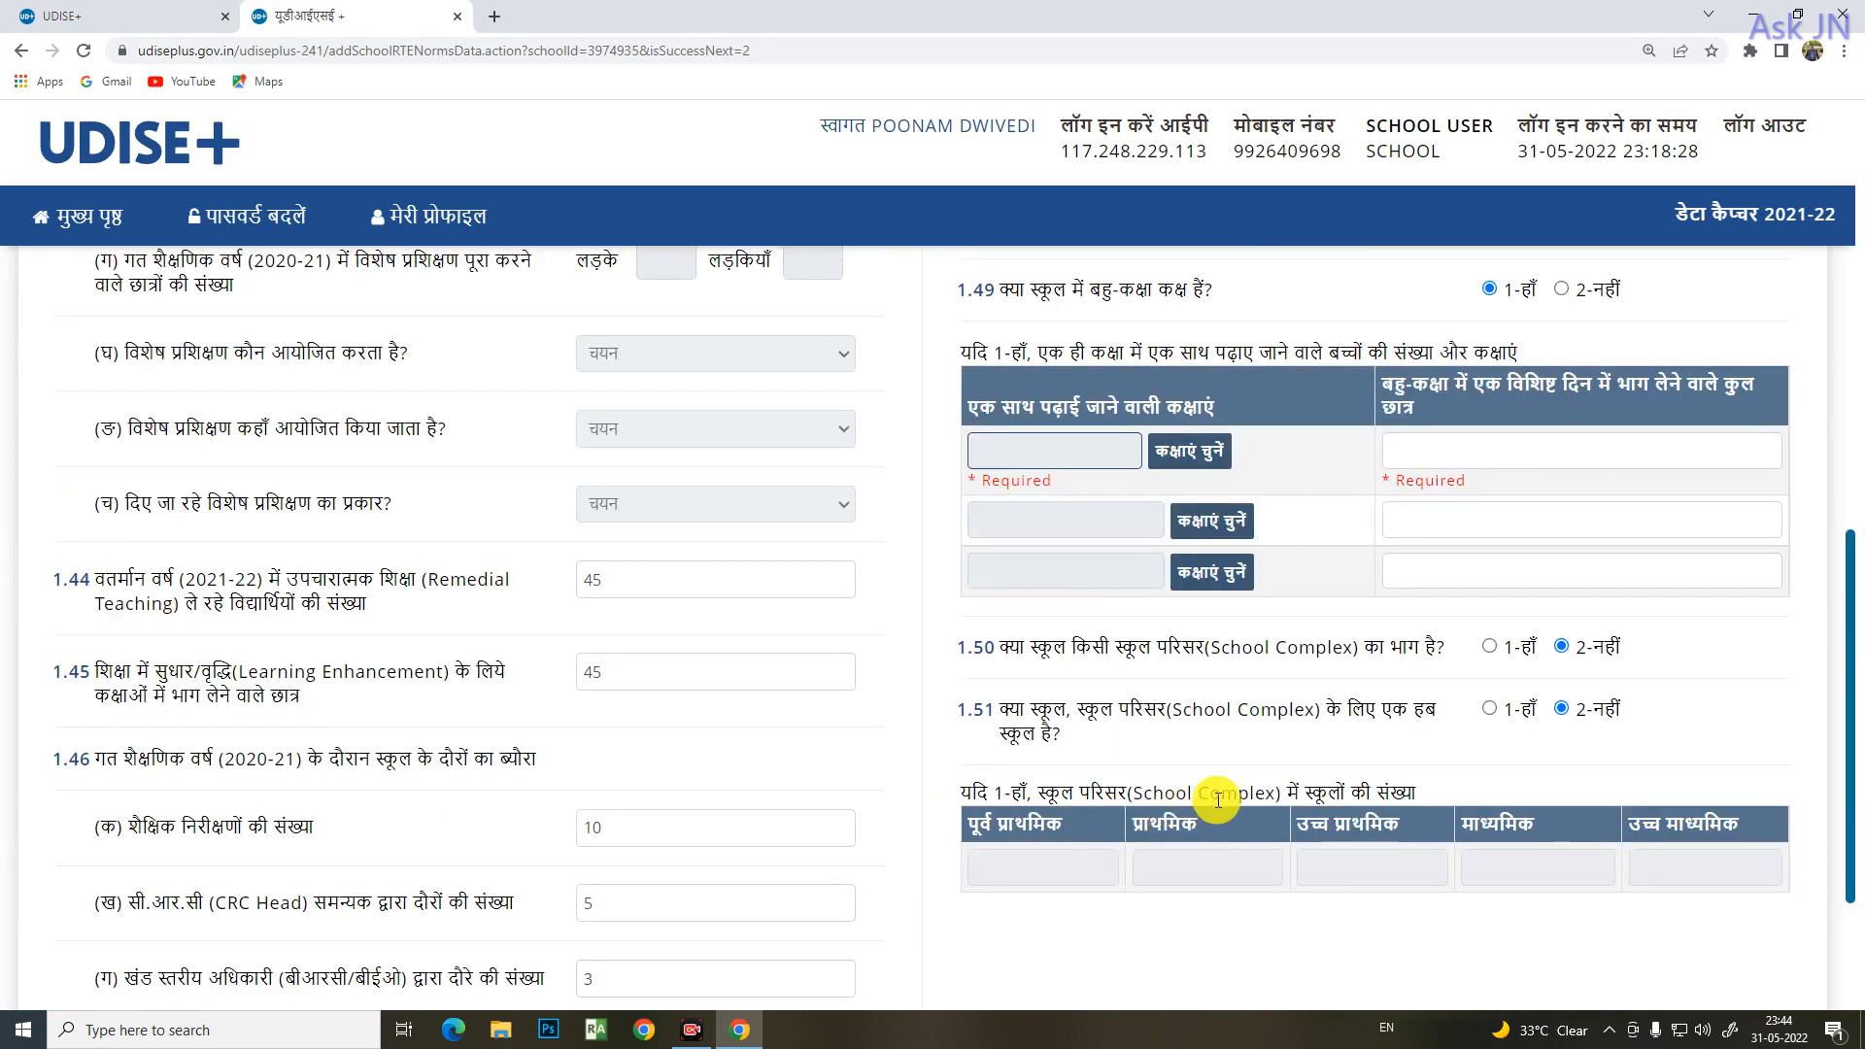
scroll(1219, 789, "up", 3)
scroll(1074, 816, "down", 5)
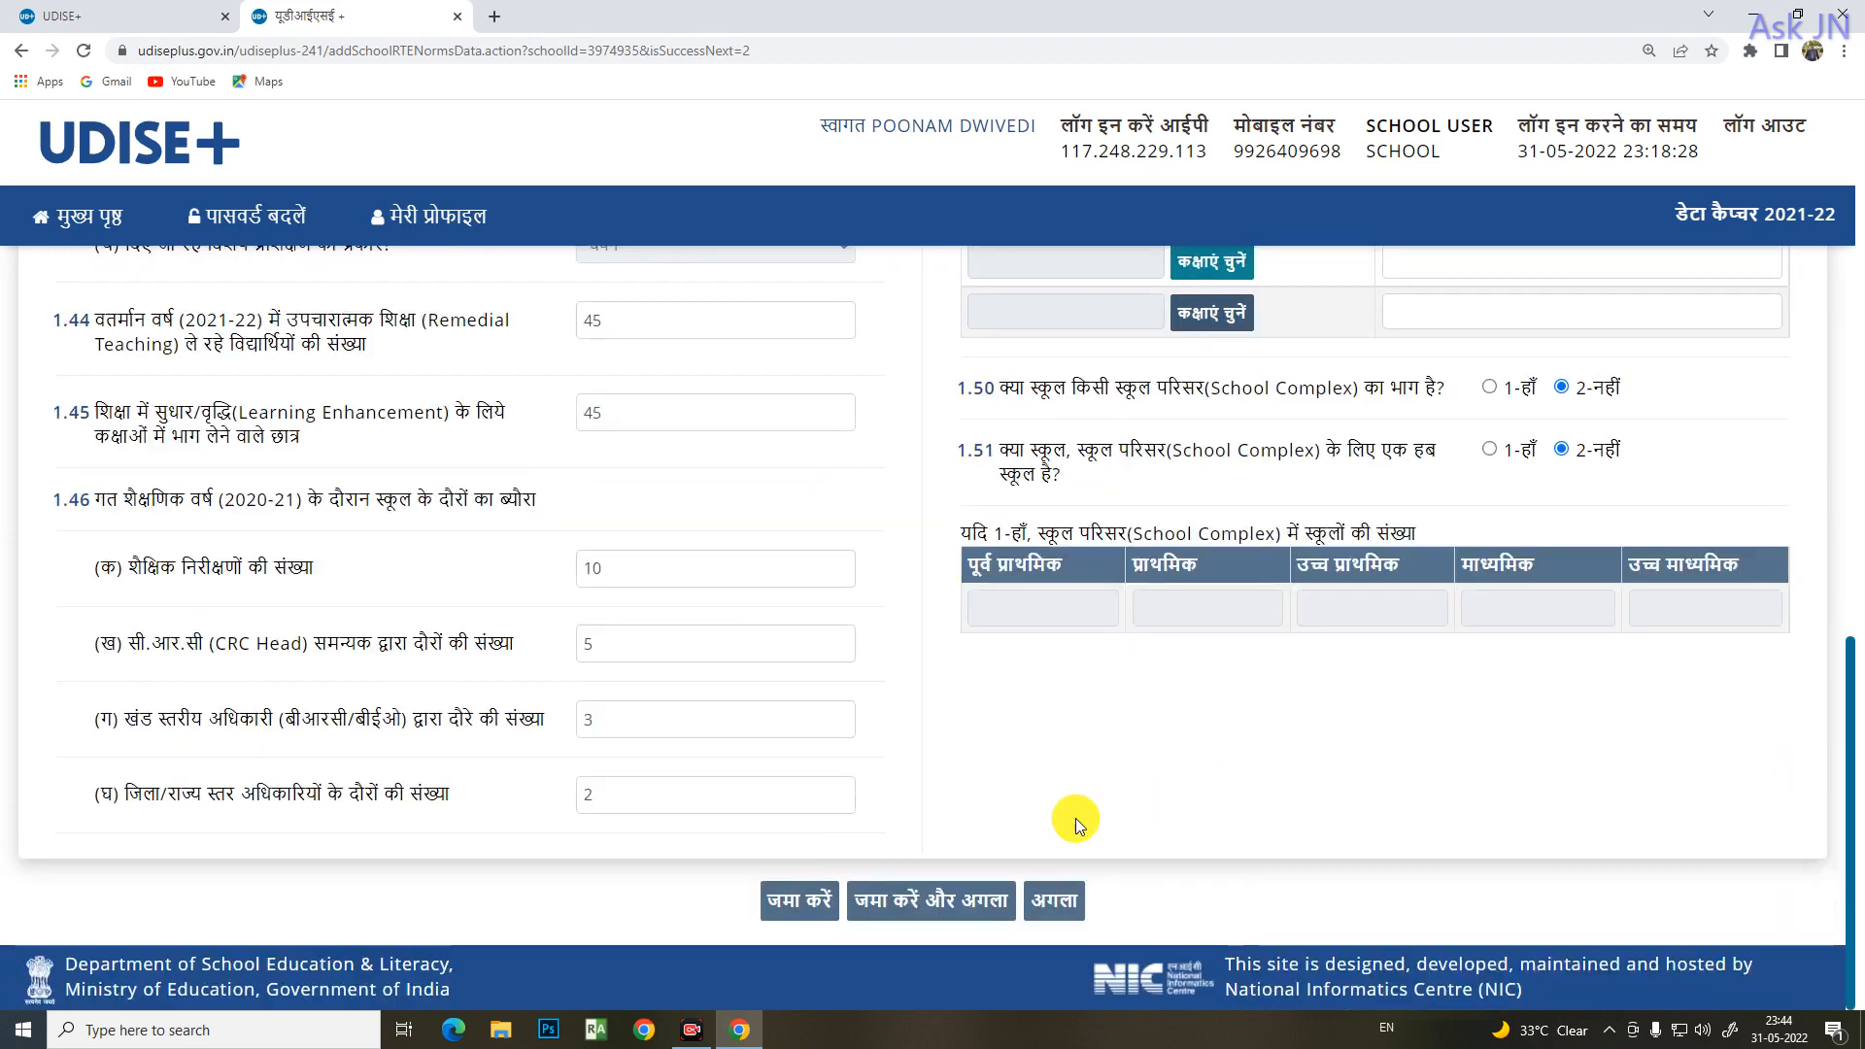
left_click(942, 906)
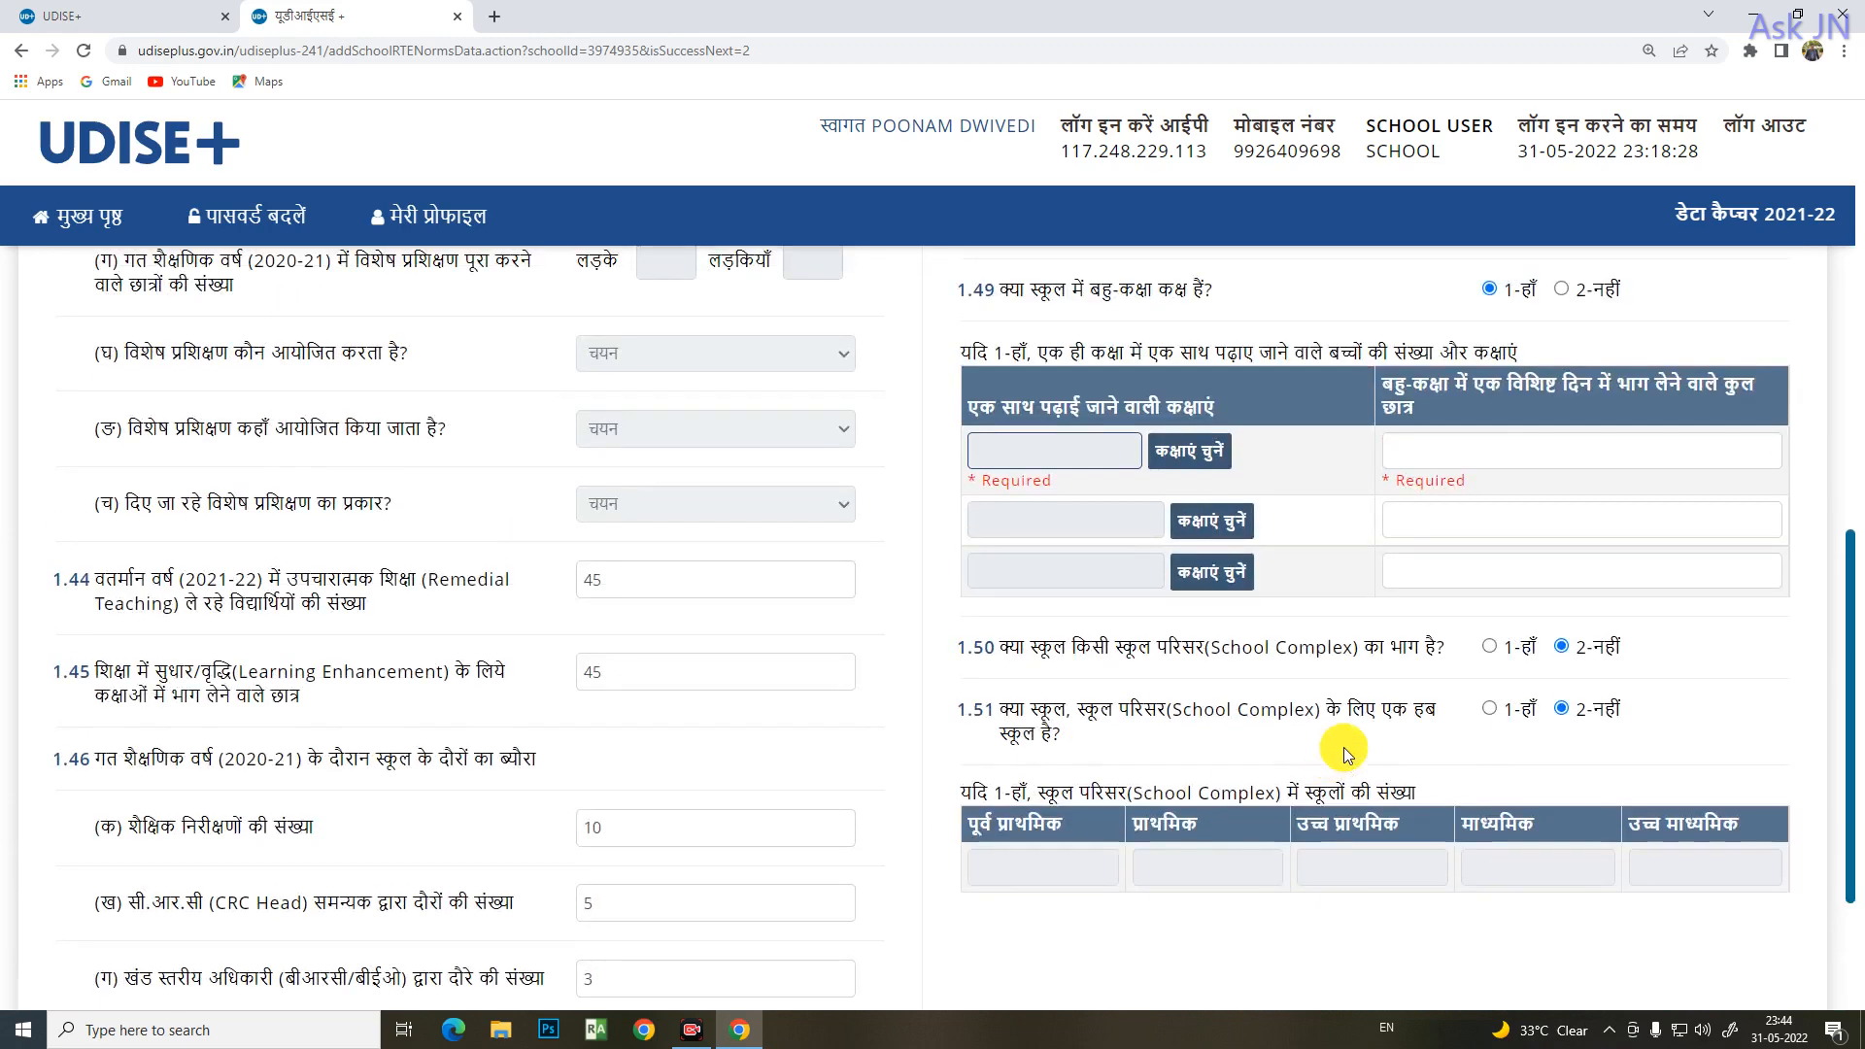
- Check the class choices and student-count field in the first row of item 1.49's table without filling them, and retry saving the page
left_click(1487, 464)
left_click(1079, 459)
left_click(1179, 450)
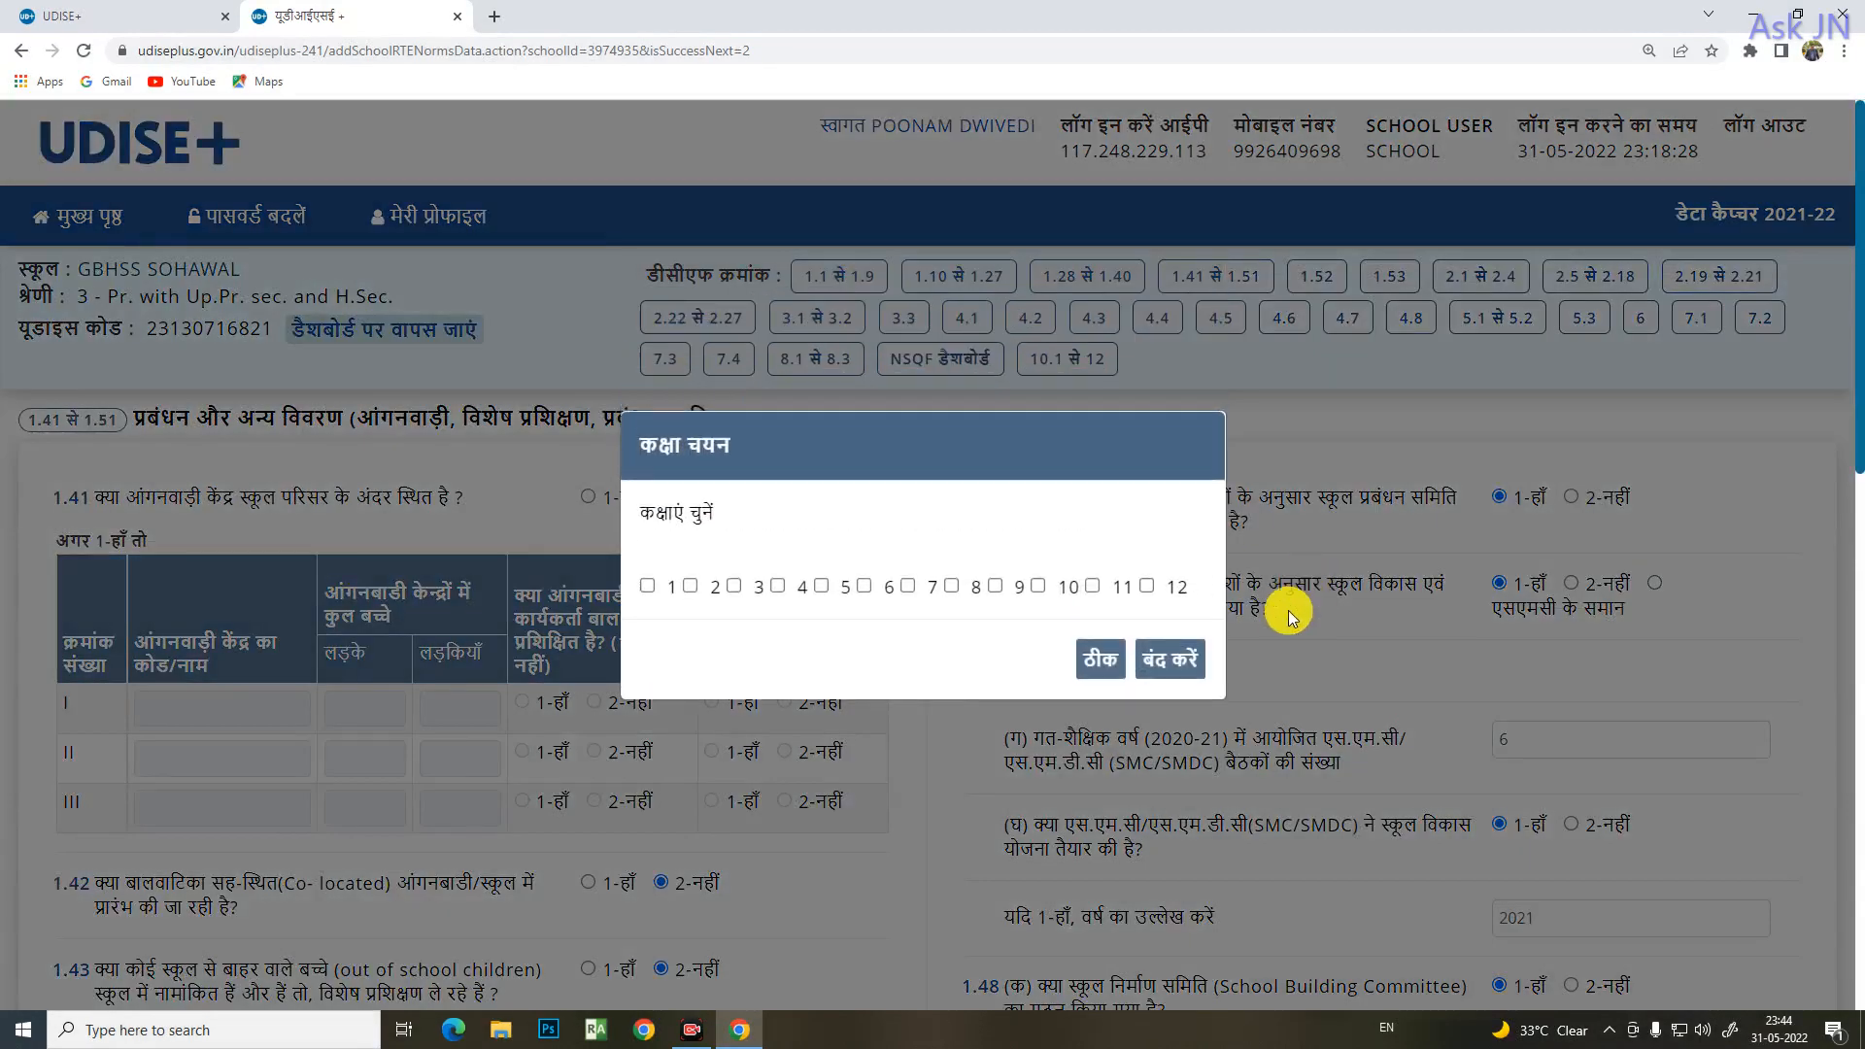
left_click(1170, 661)
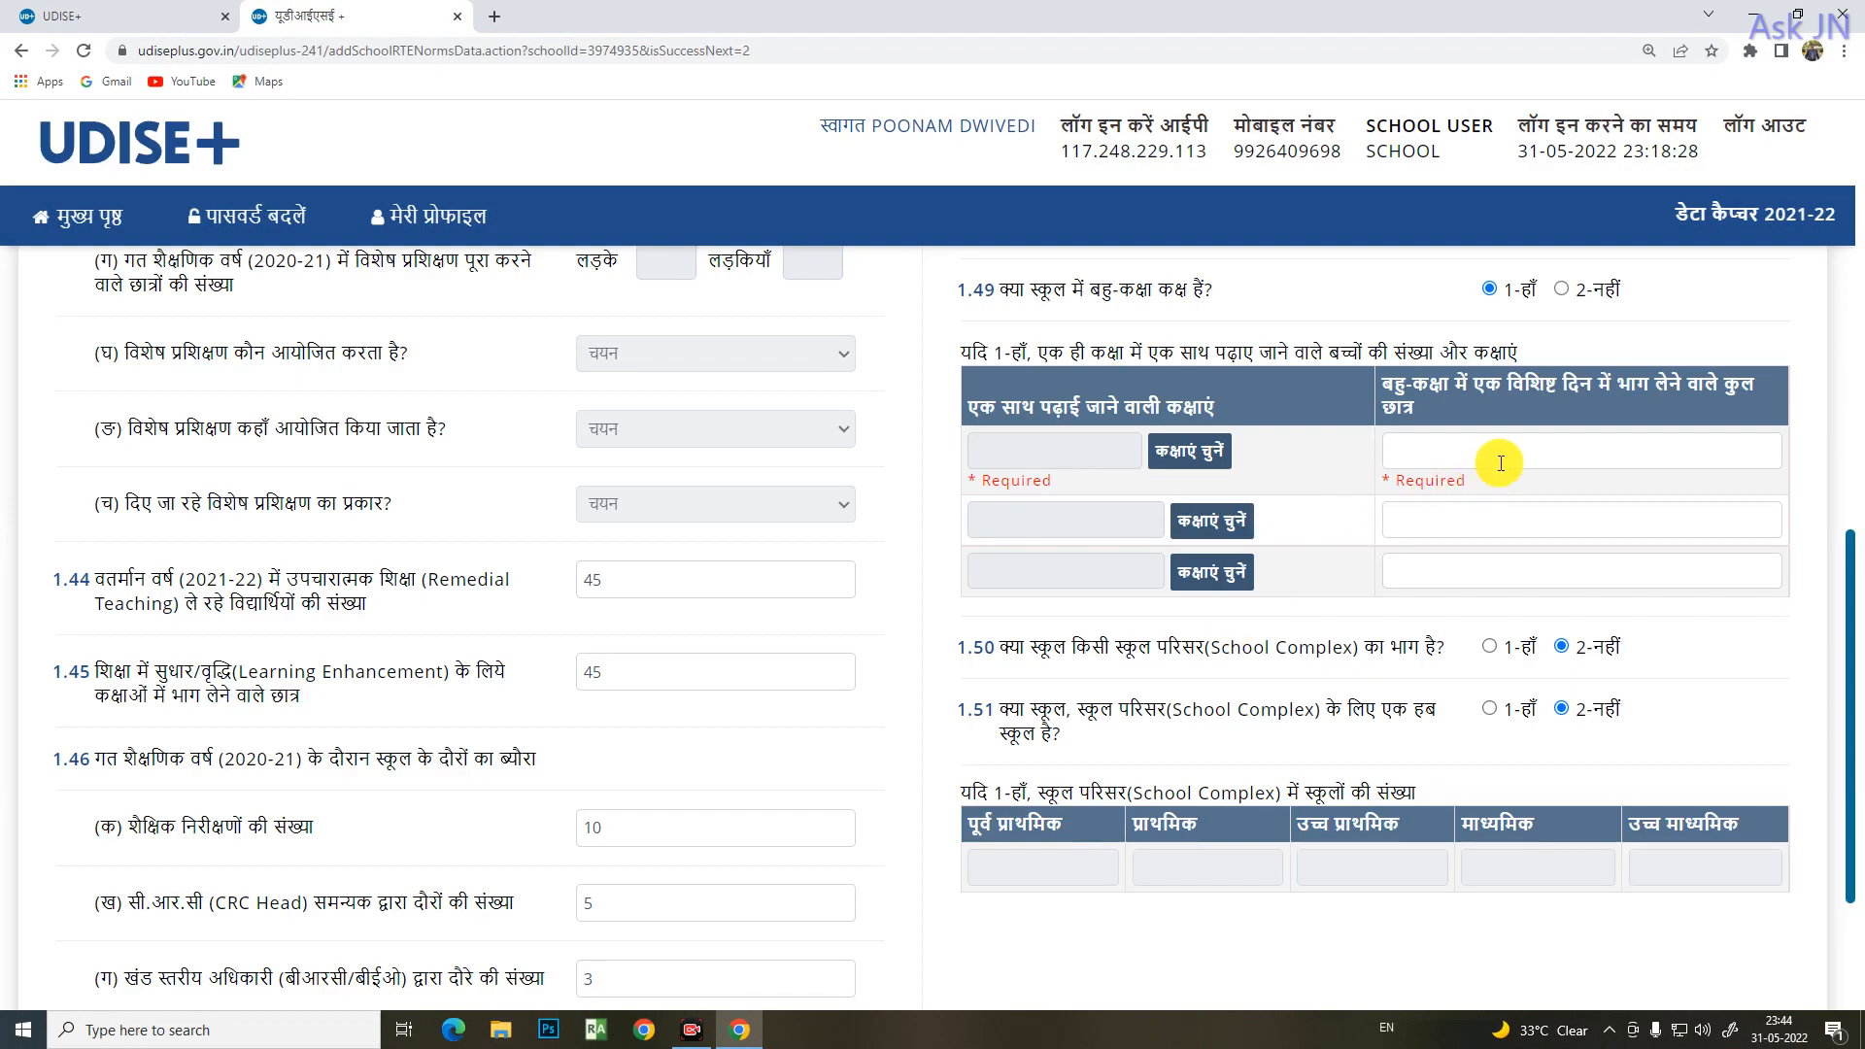
left_click(1498, 448)
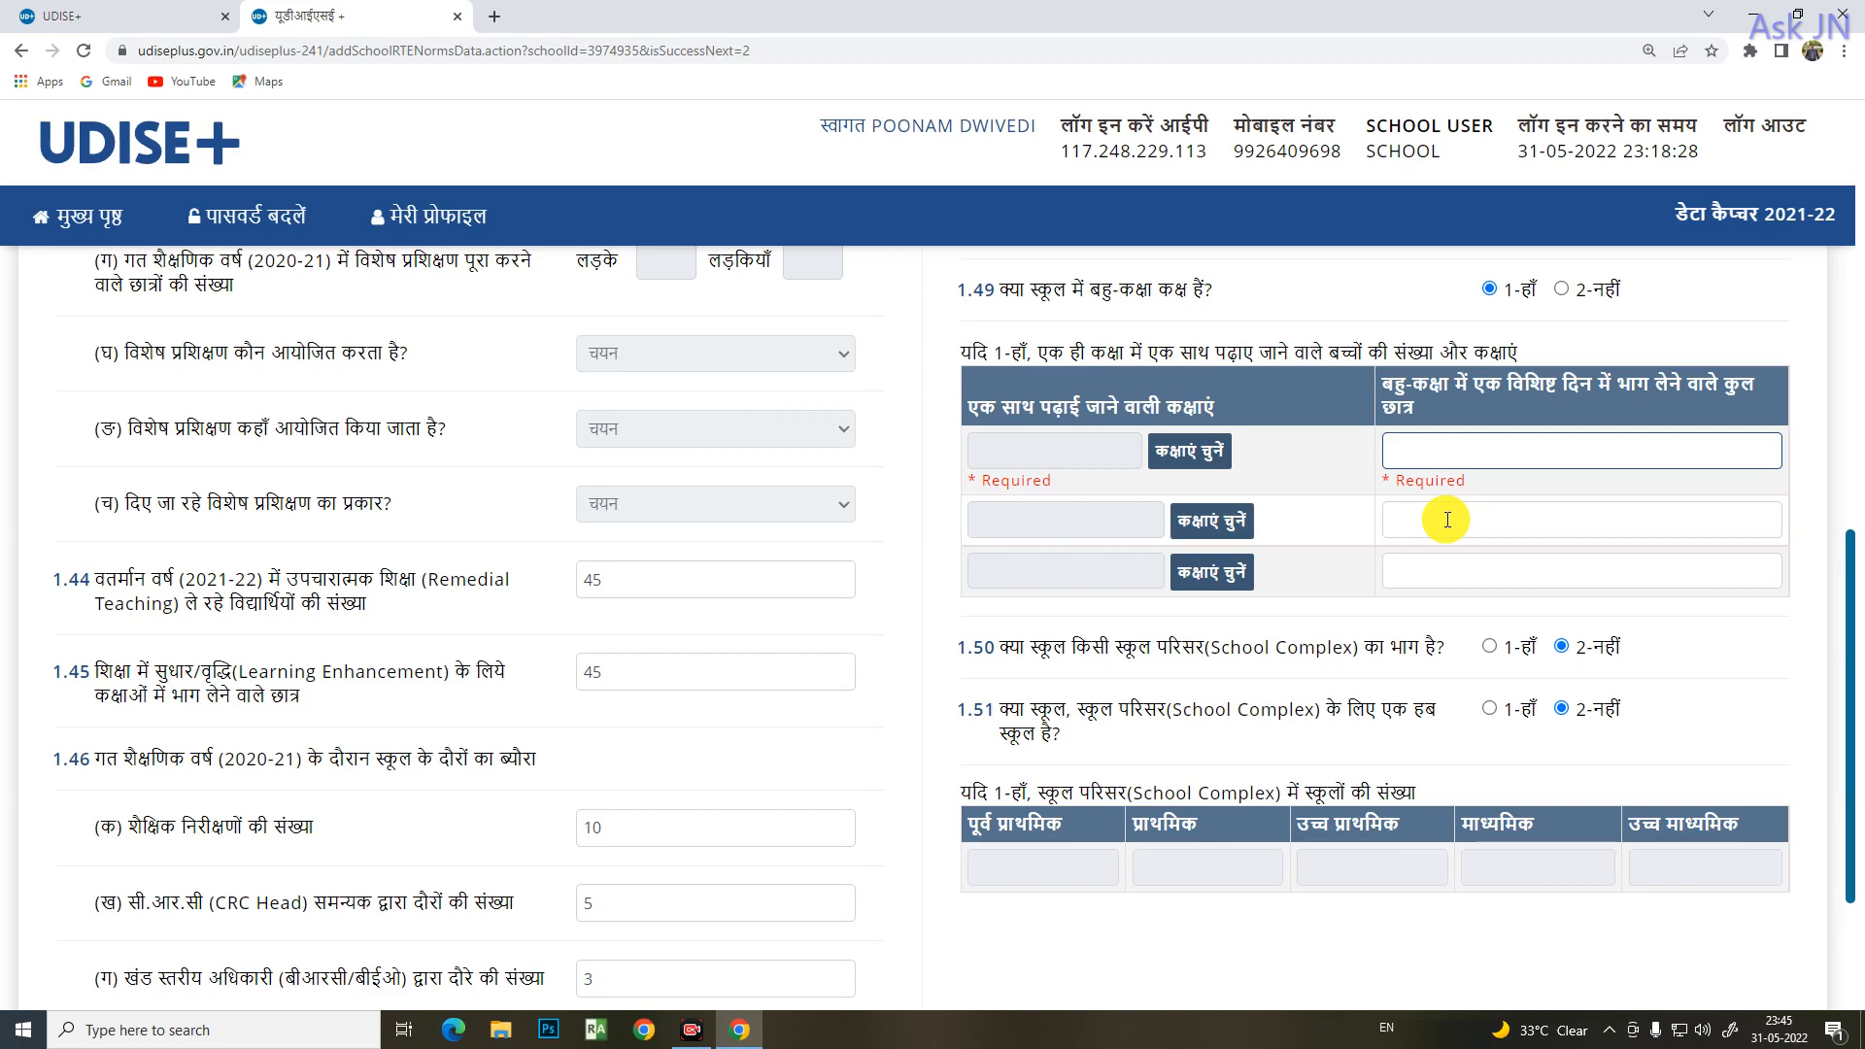
scroll(958, 843, "down", 3)
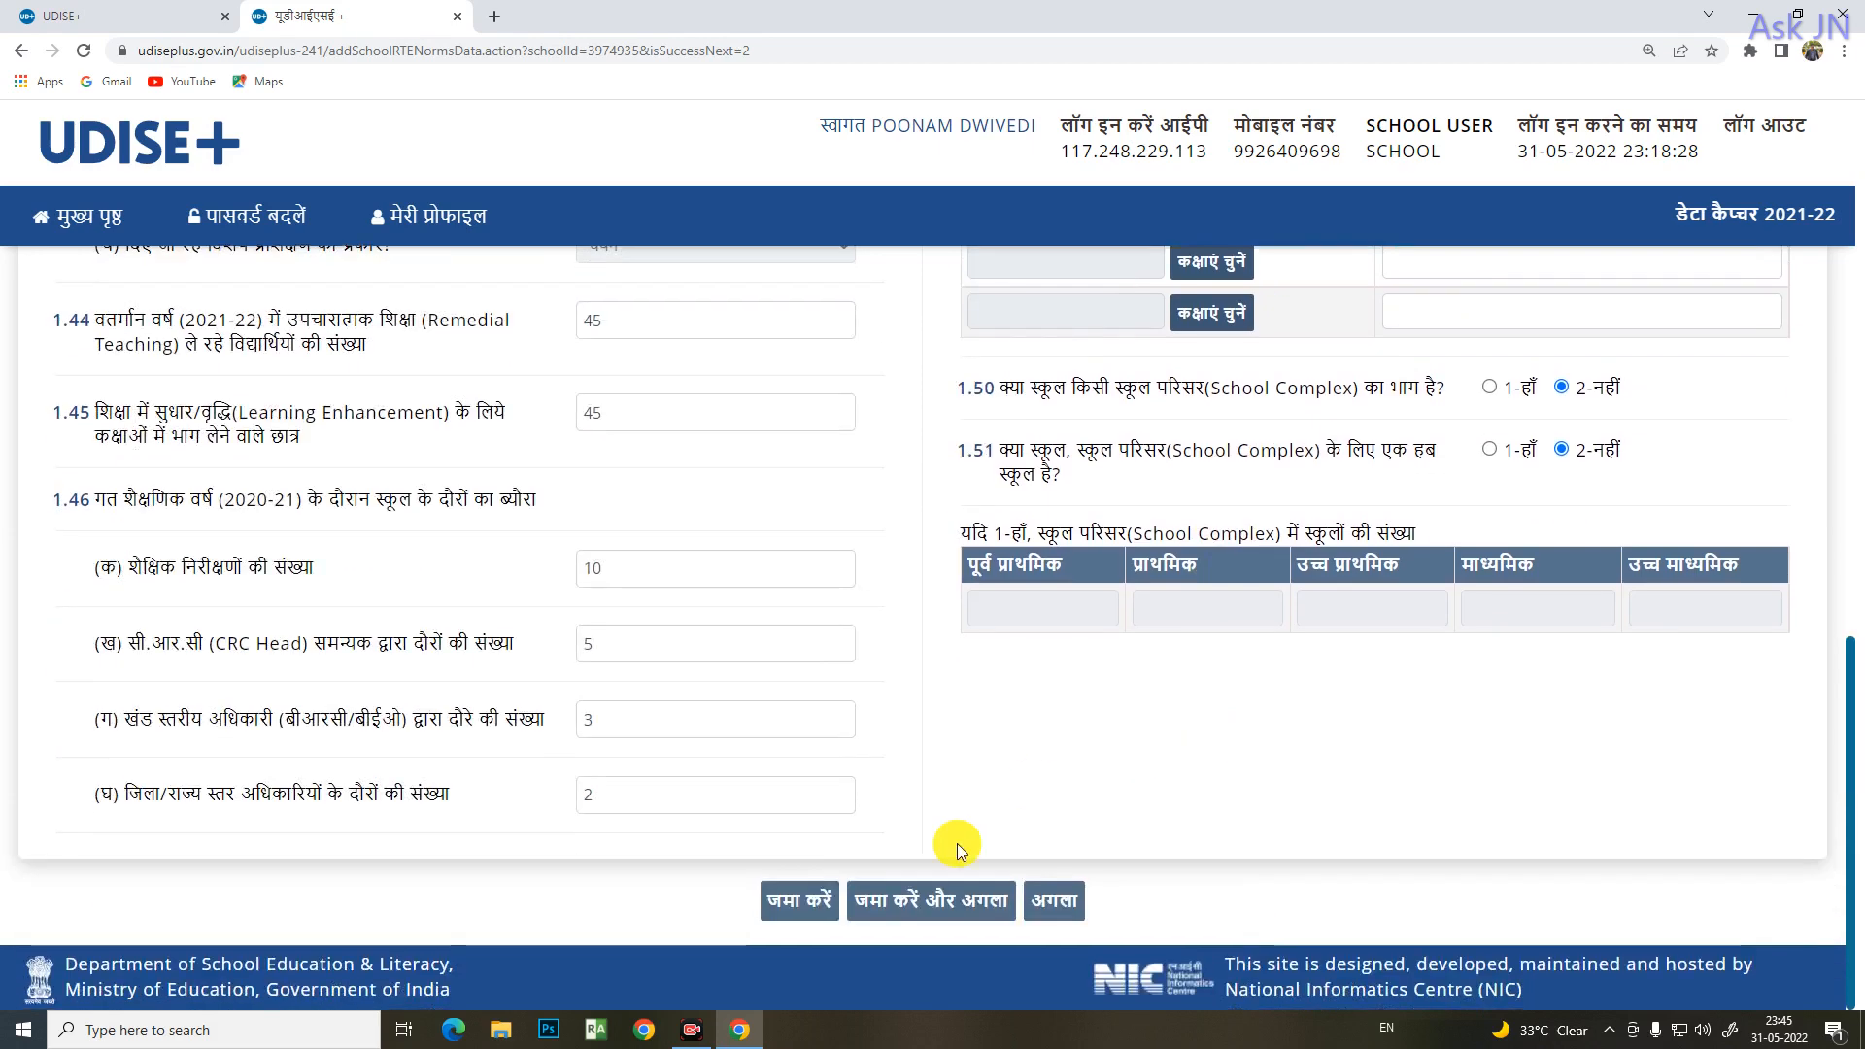
left_click(921, 903)
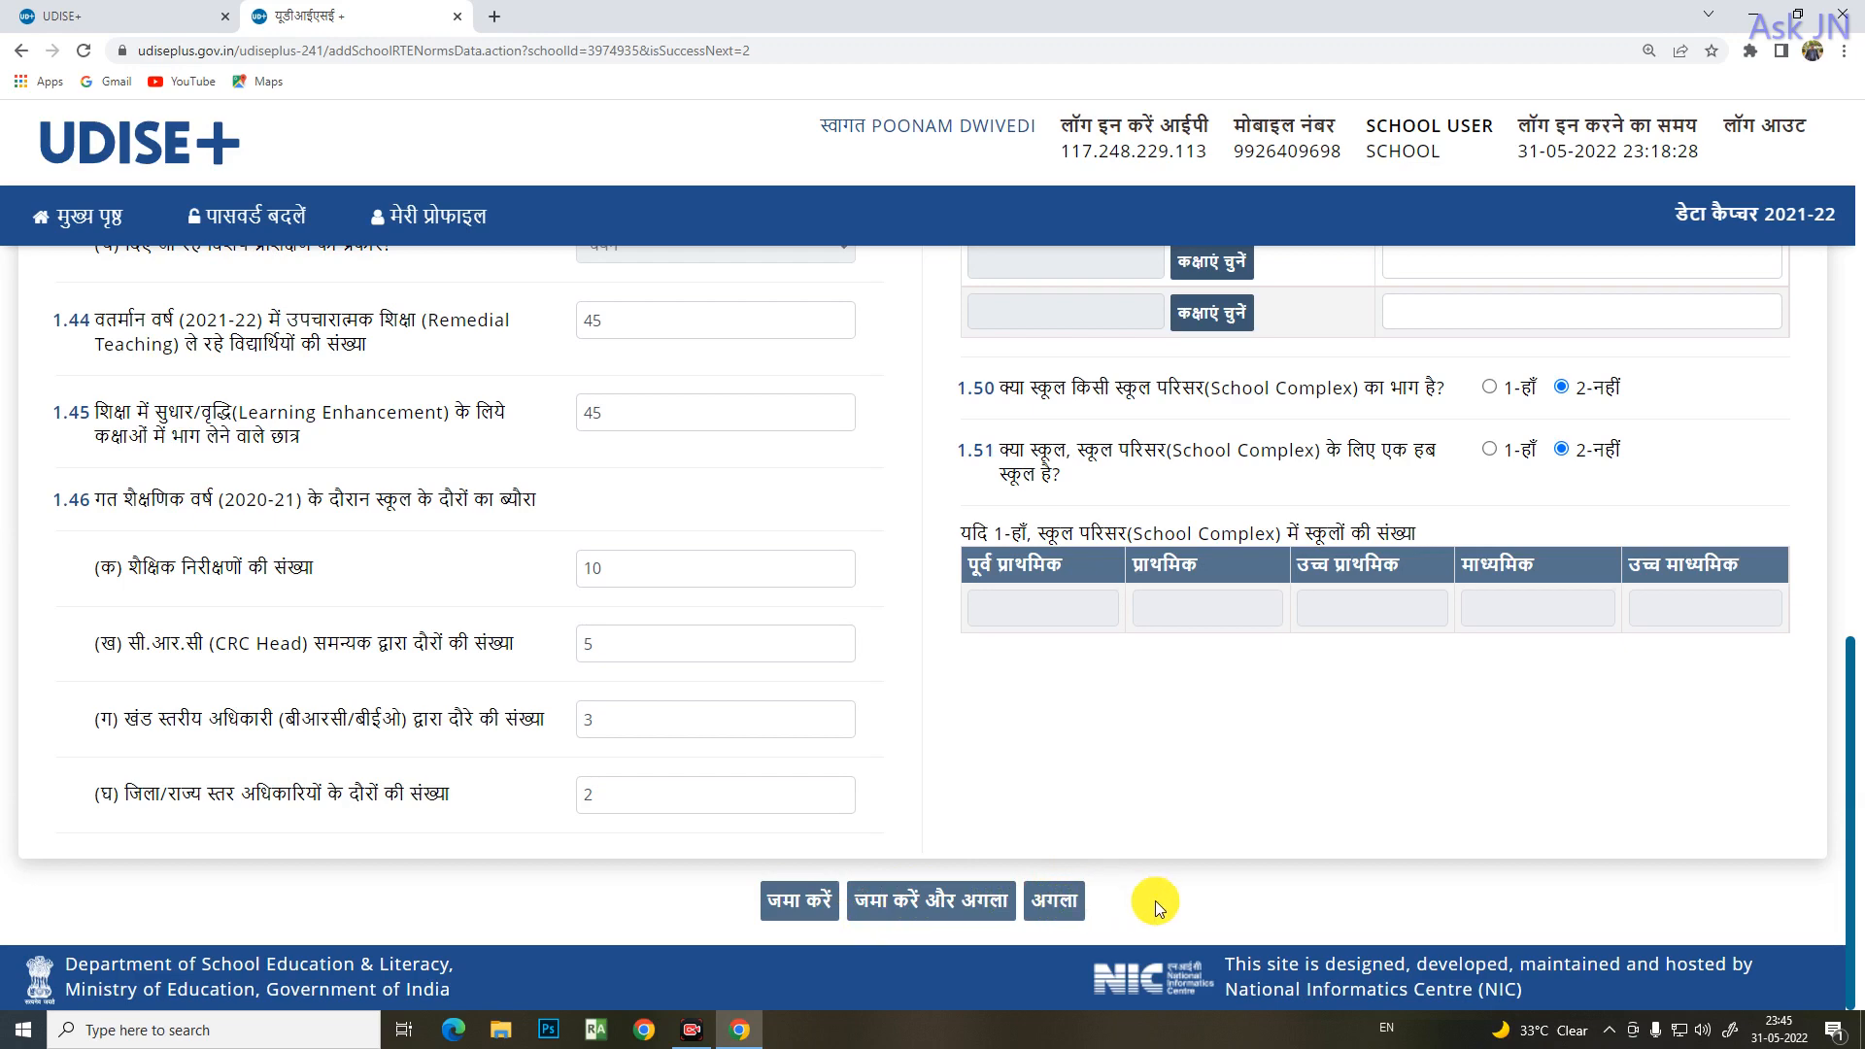
- Answer item 1.49 on multi-class rooms with 2-नहीं, and save the page to continue to section 1.52
scroll(1156, 901, "up", 2)
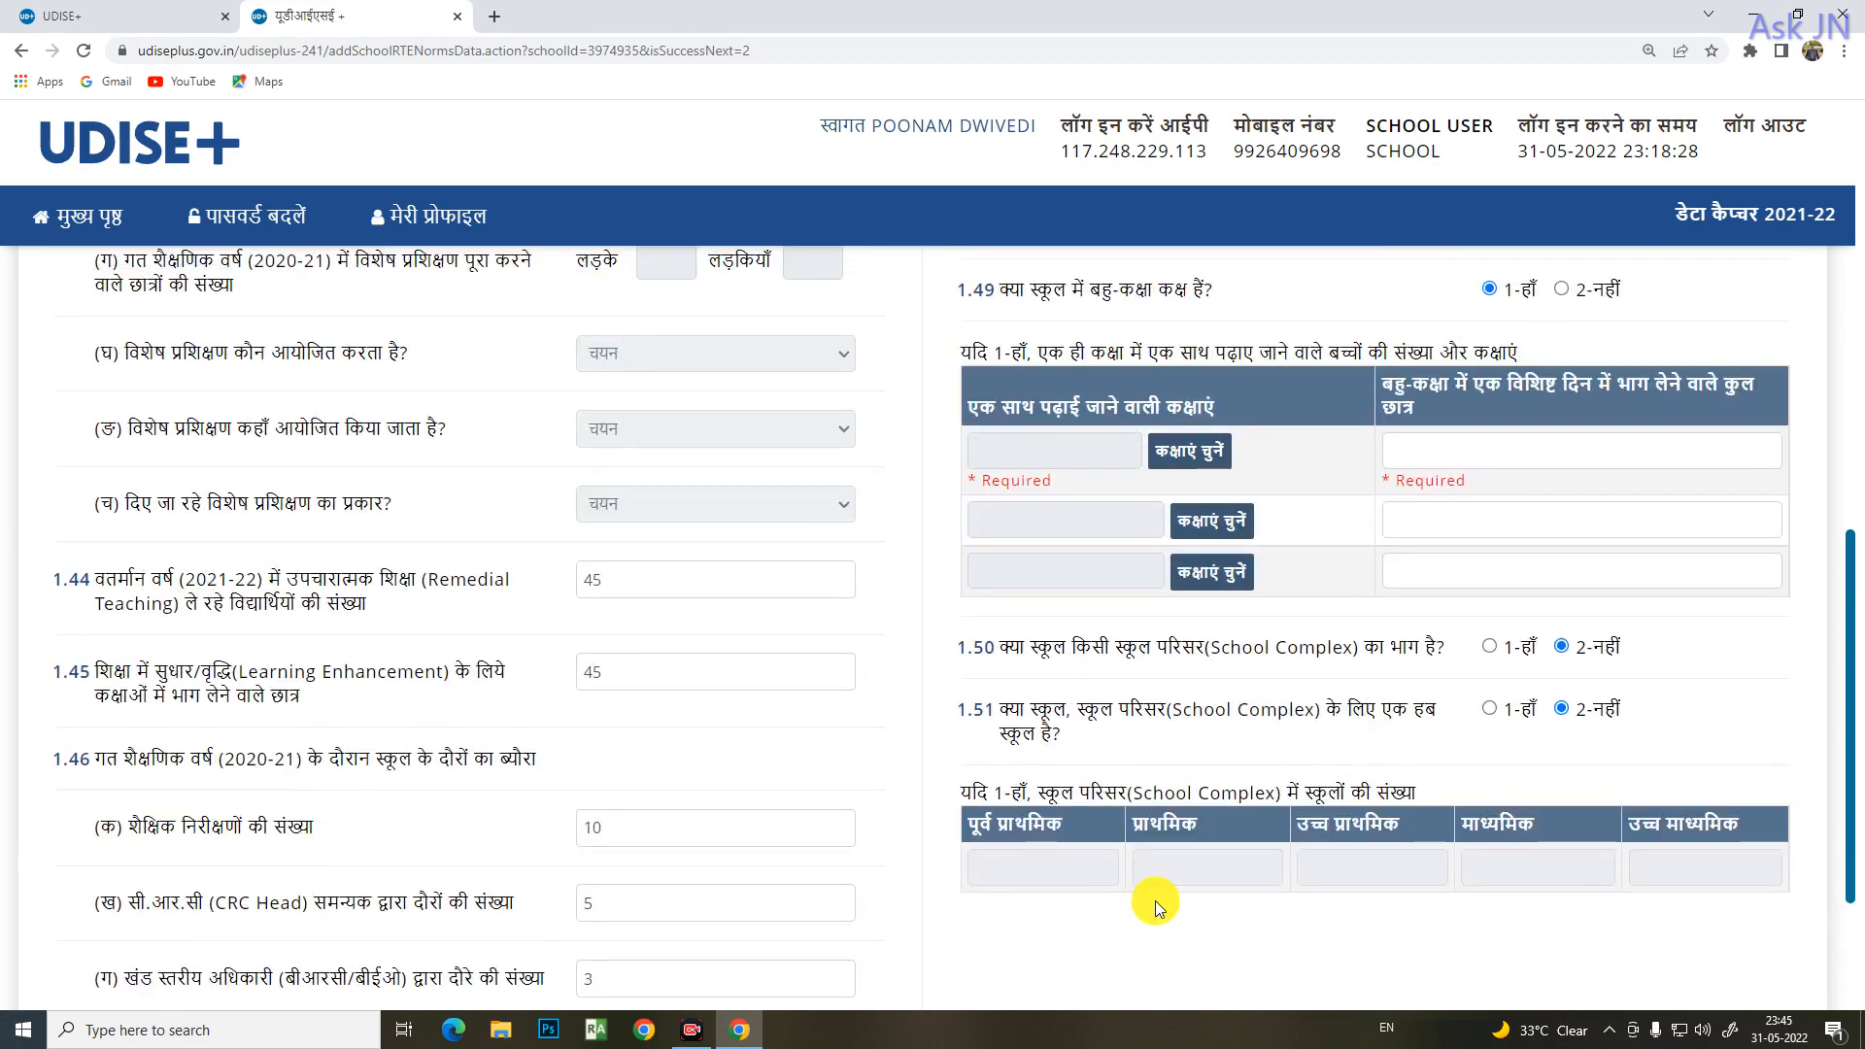
scroll(1426, 646, "up", 2)
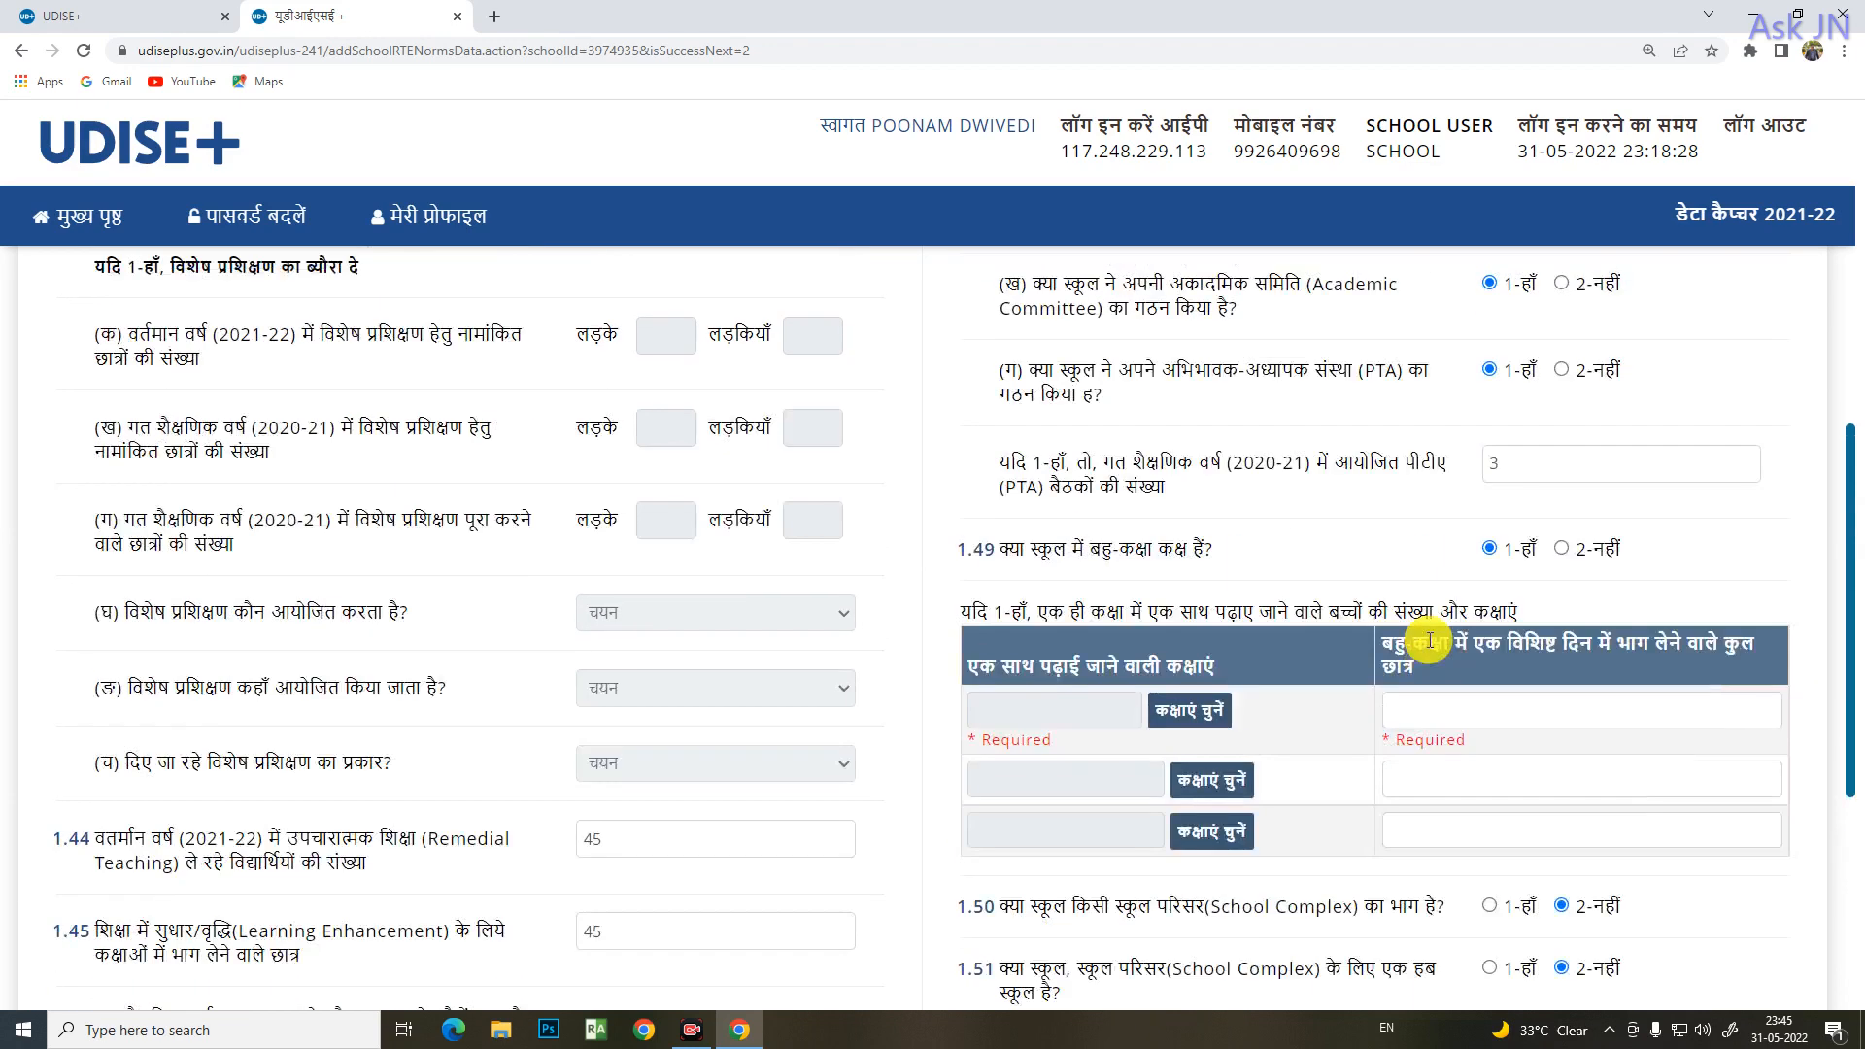
left_click(1564, 552)
scroll(1467, 661, "down", 4)
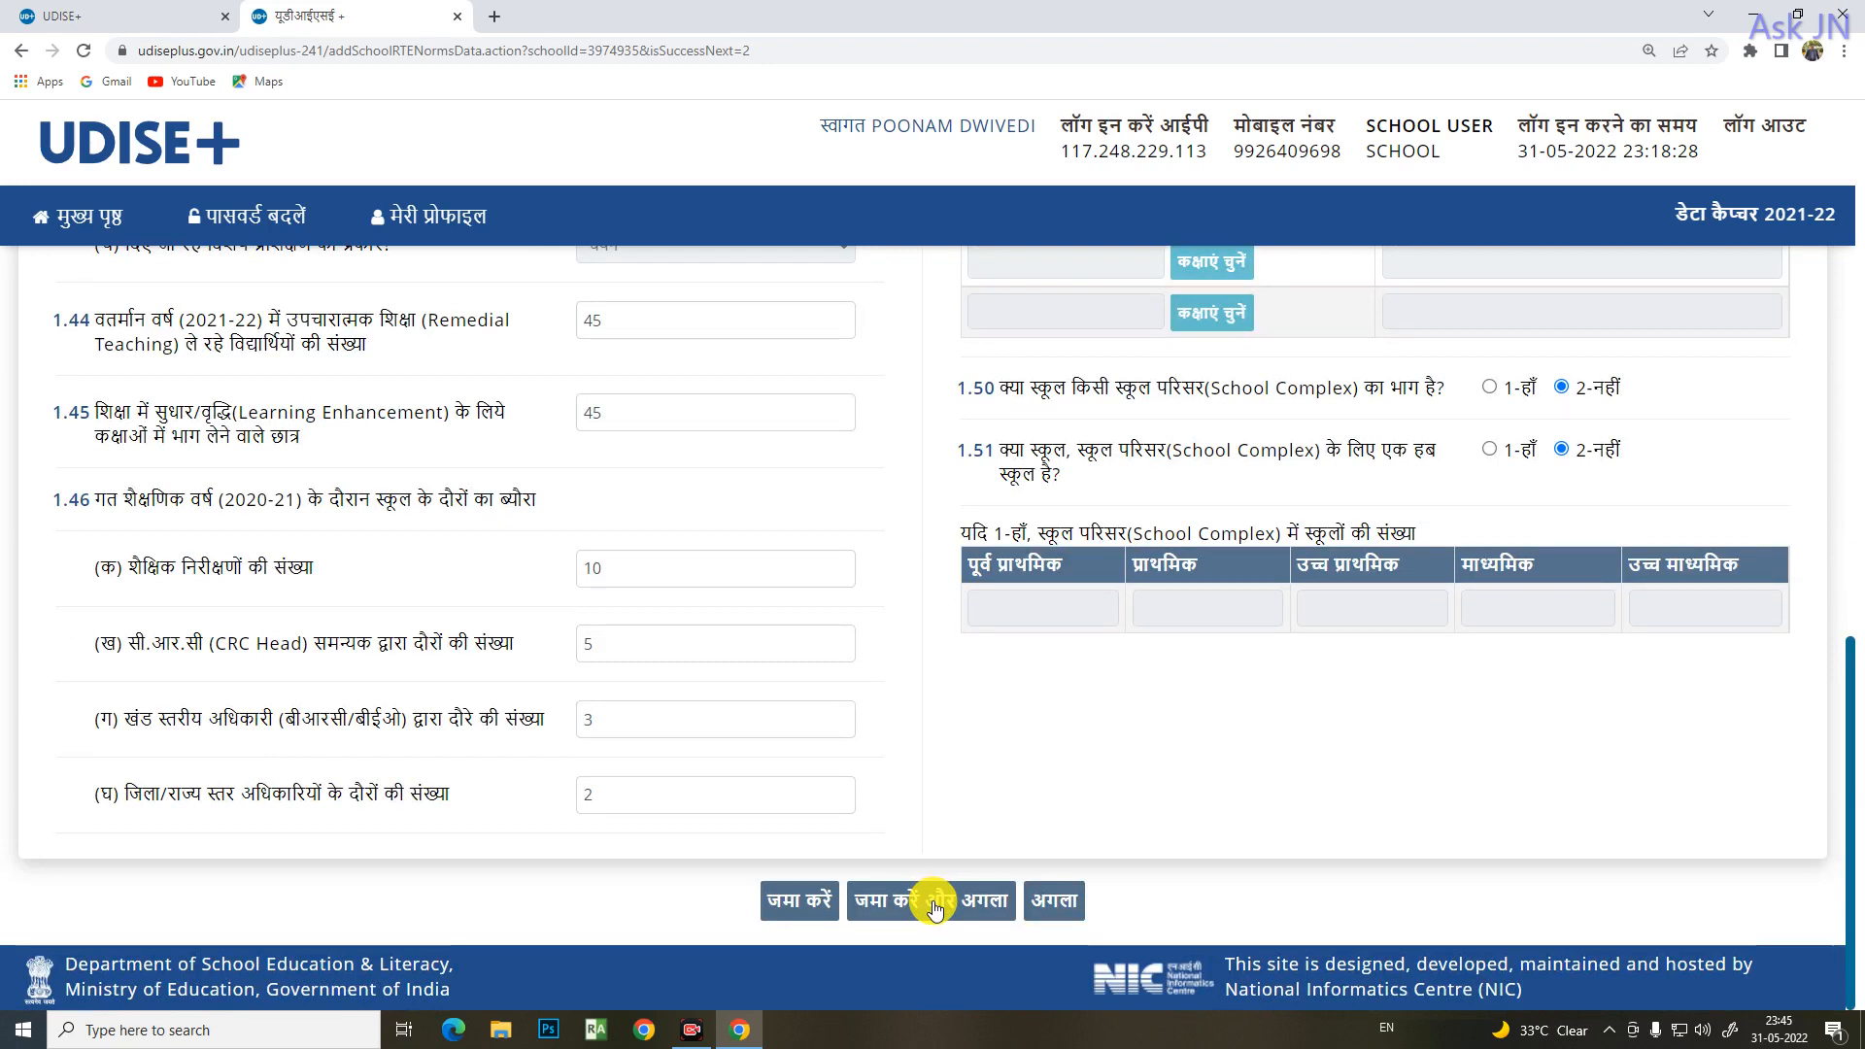
left_click(933, 903)
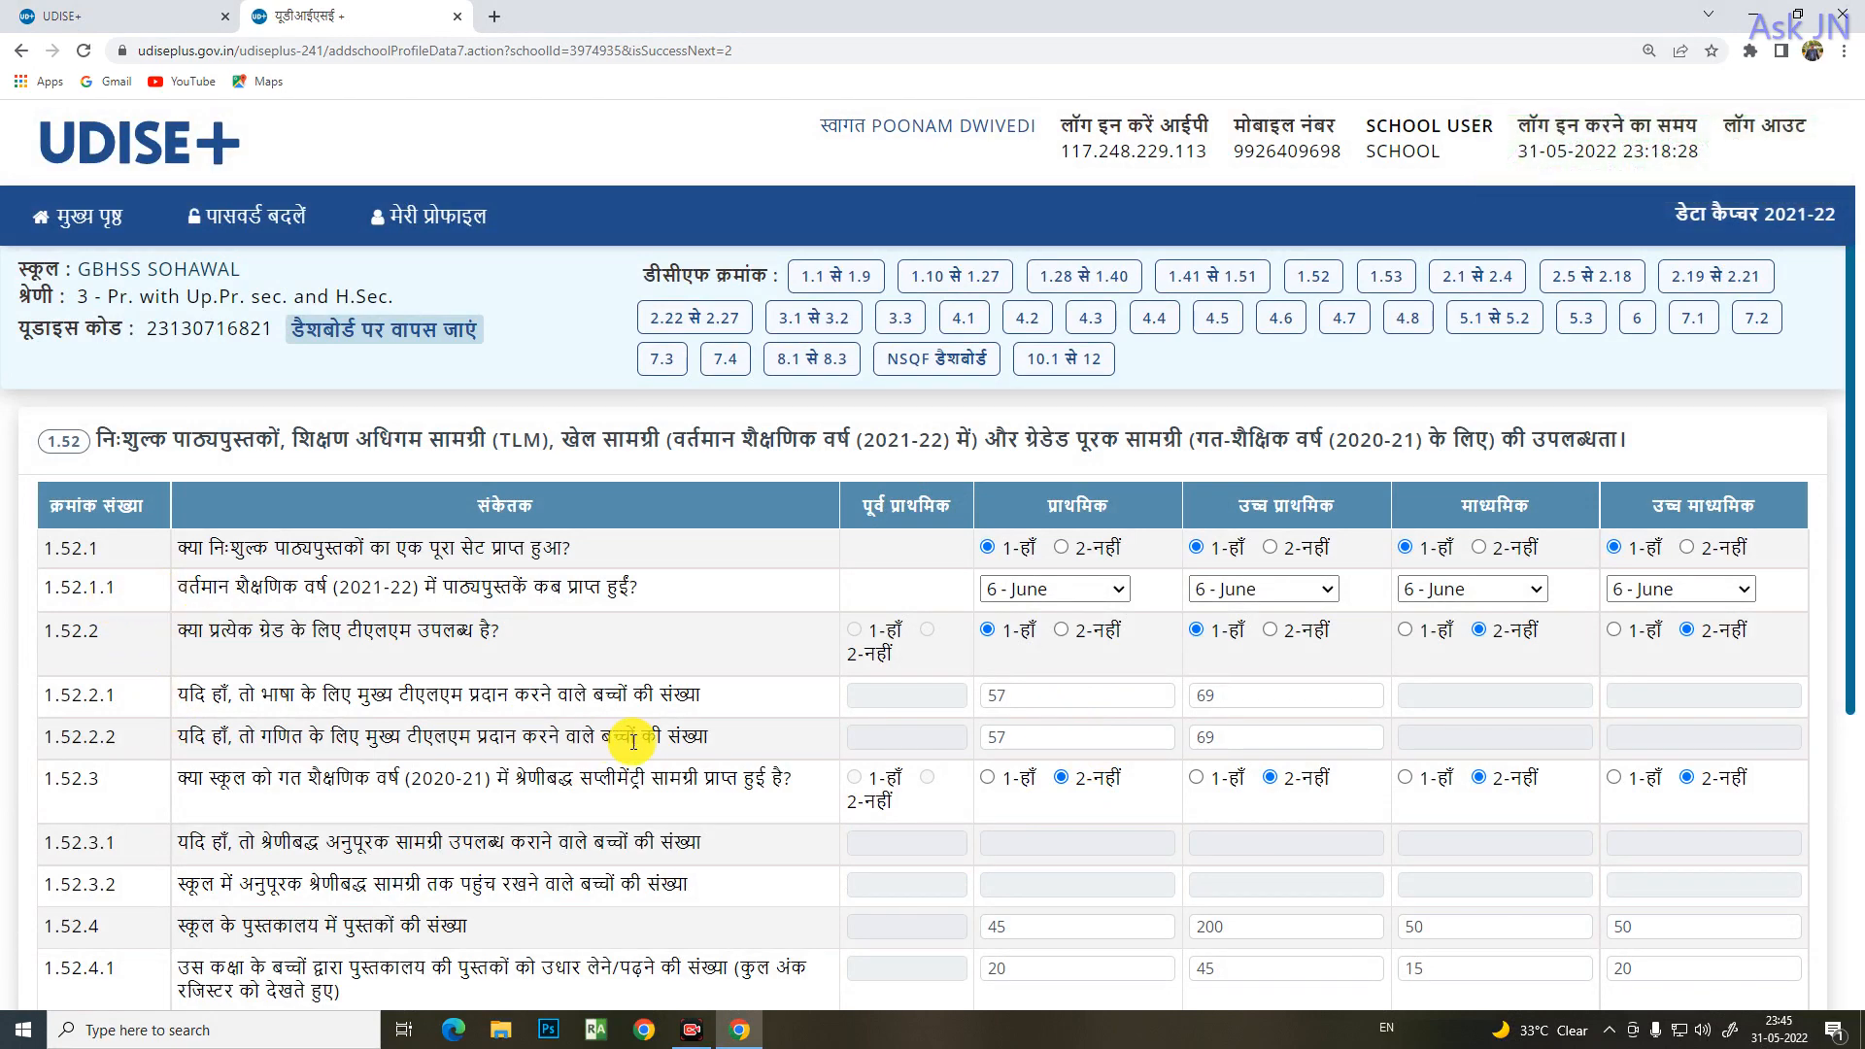
- Review the section 1.52 table on free textbooks, TLM, library books, supplementary material and play material for each school level
scroll(639, 751, "down", 1)
scroll(639, 751, "down", 4)
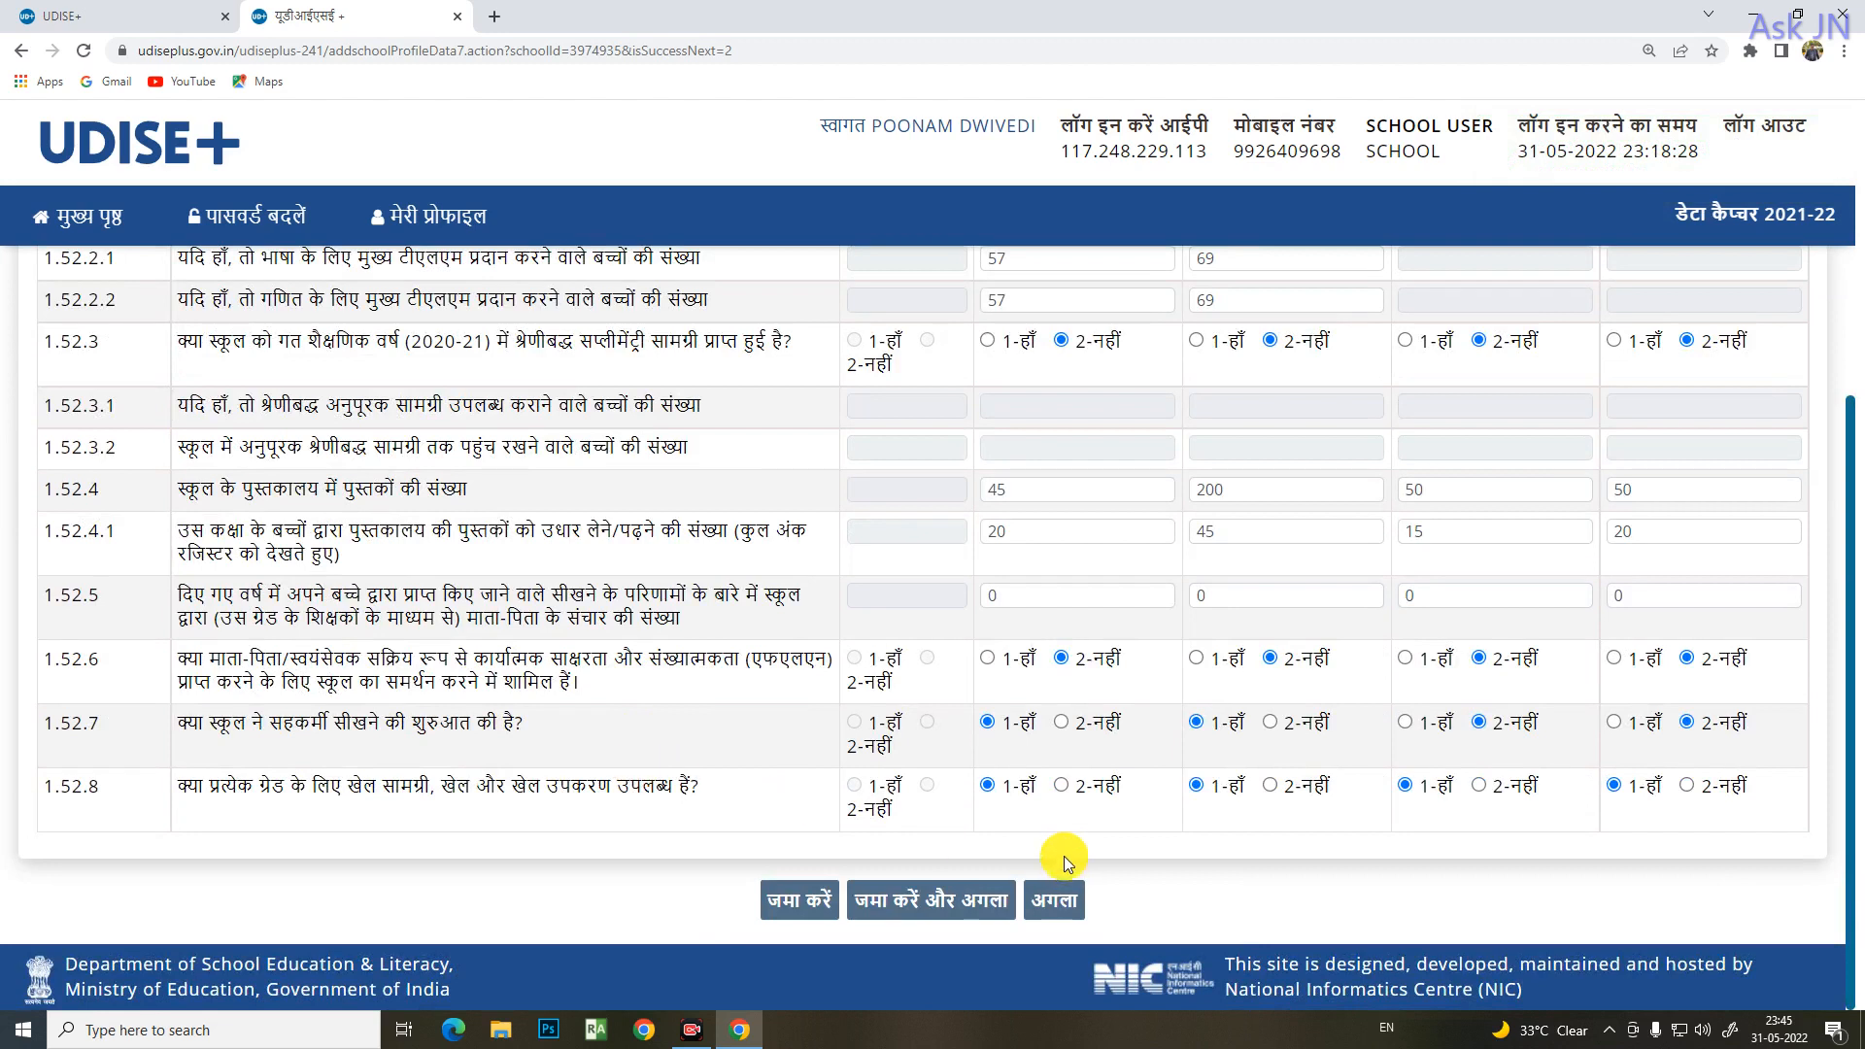
scroll(944, 812, "up", 5)
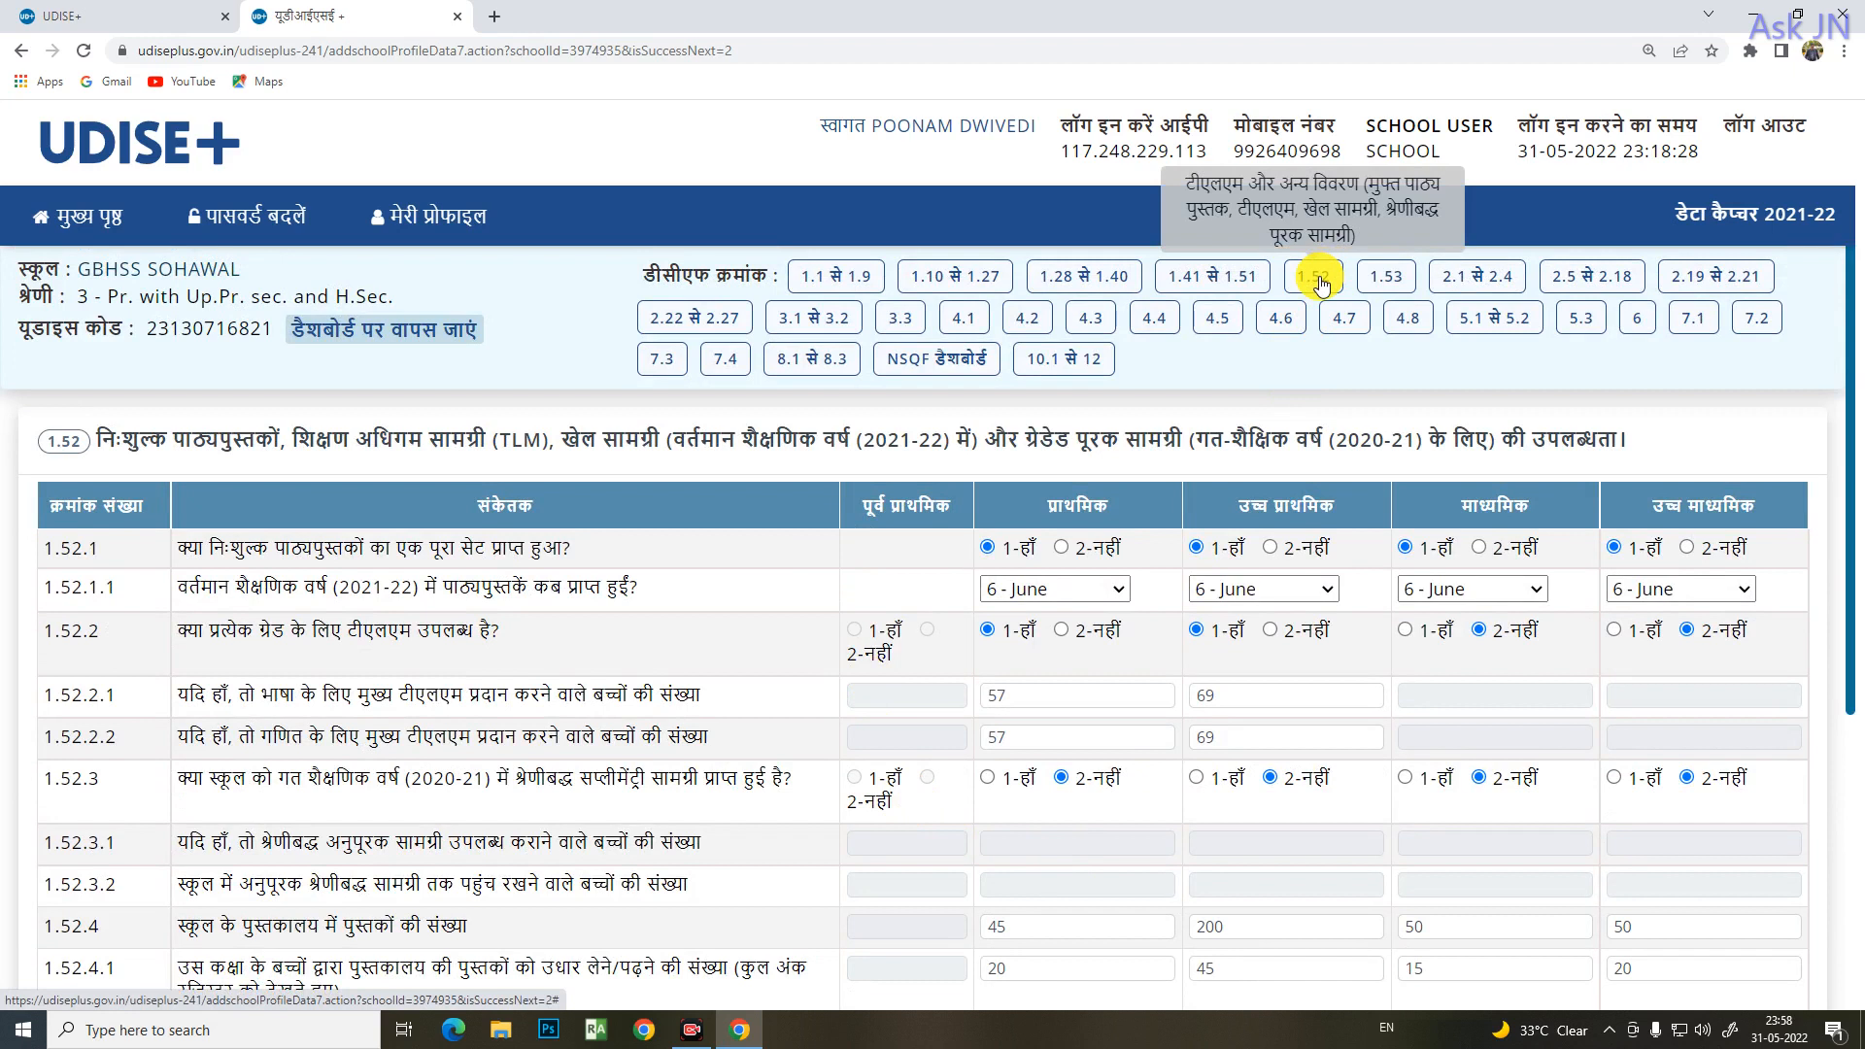
scroll(1290, 695, "down", 5)
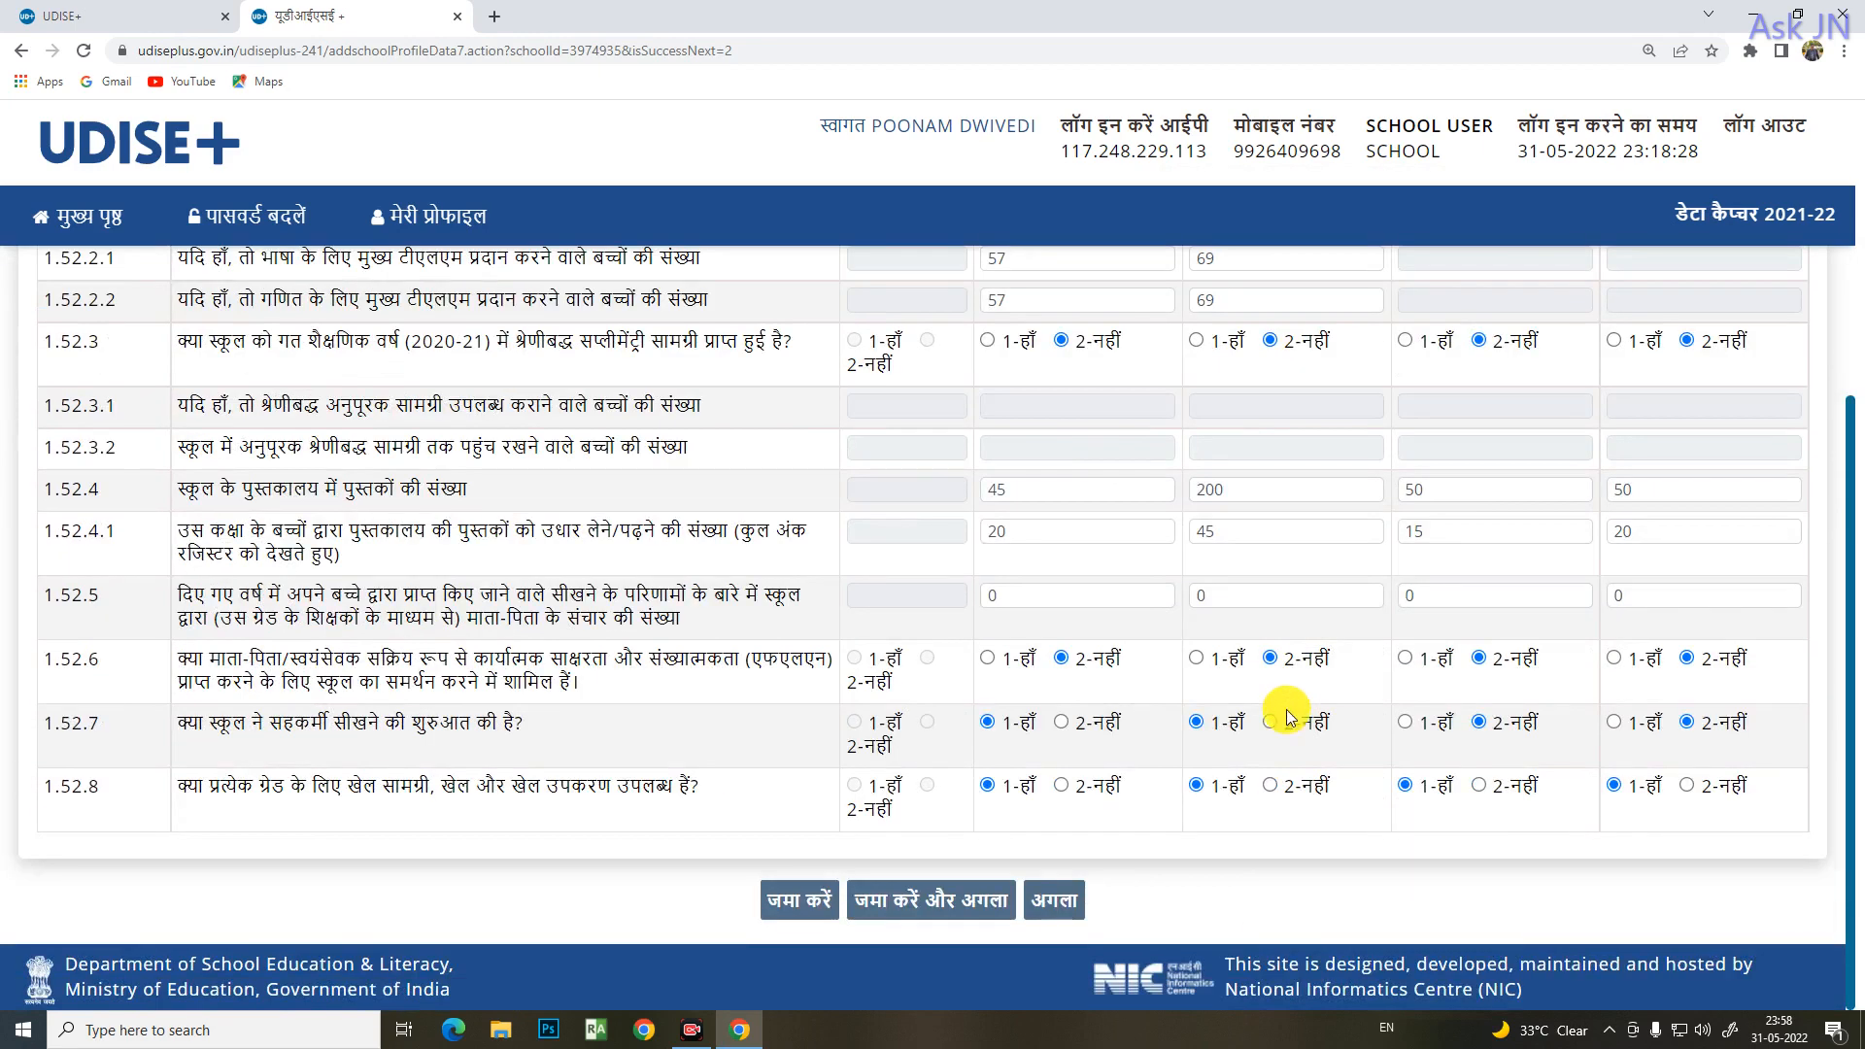
scroll(1288, 705, "up", 5)
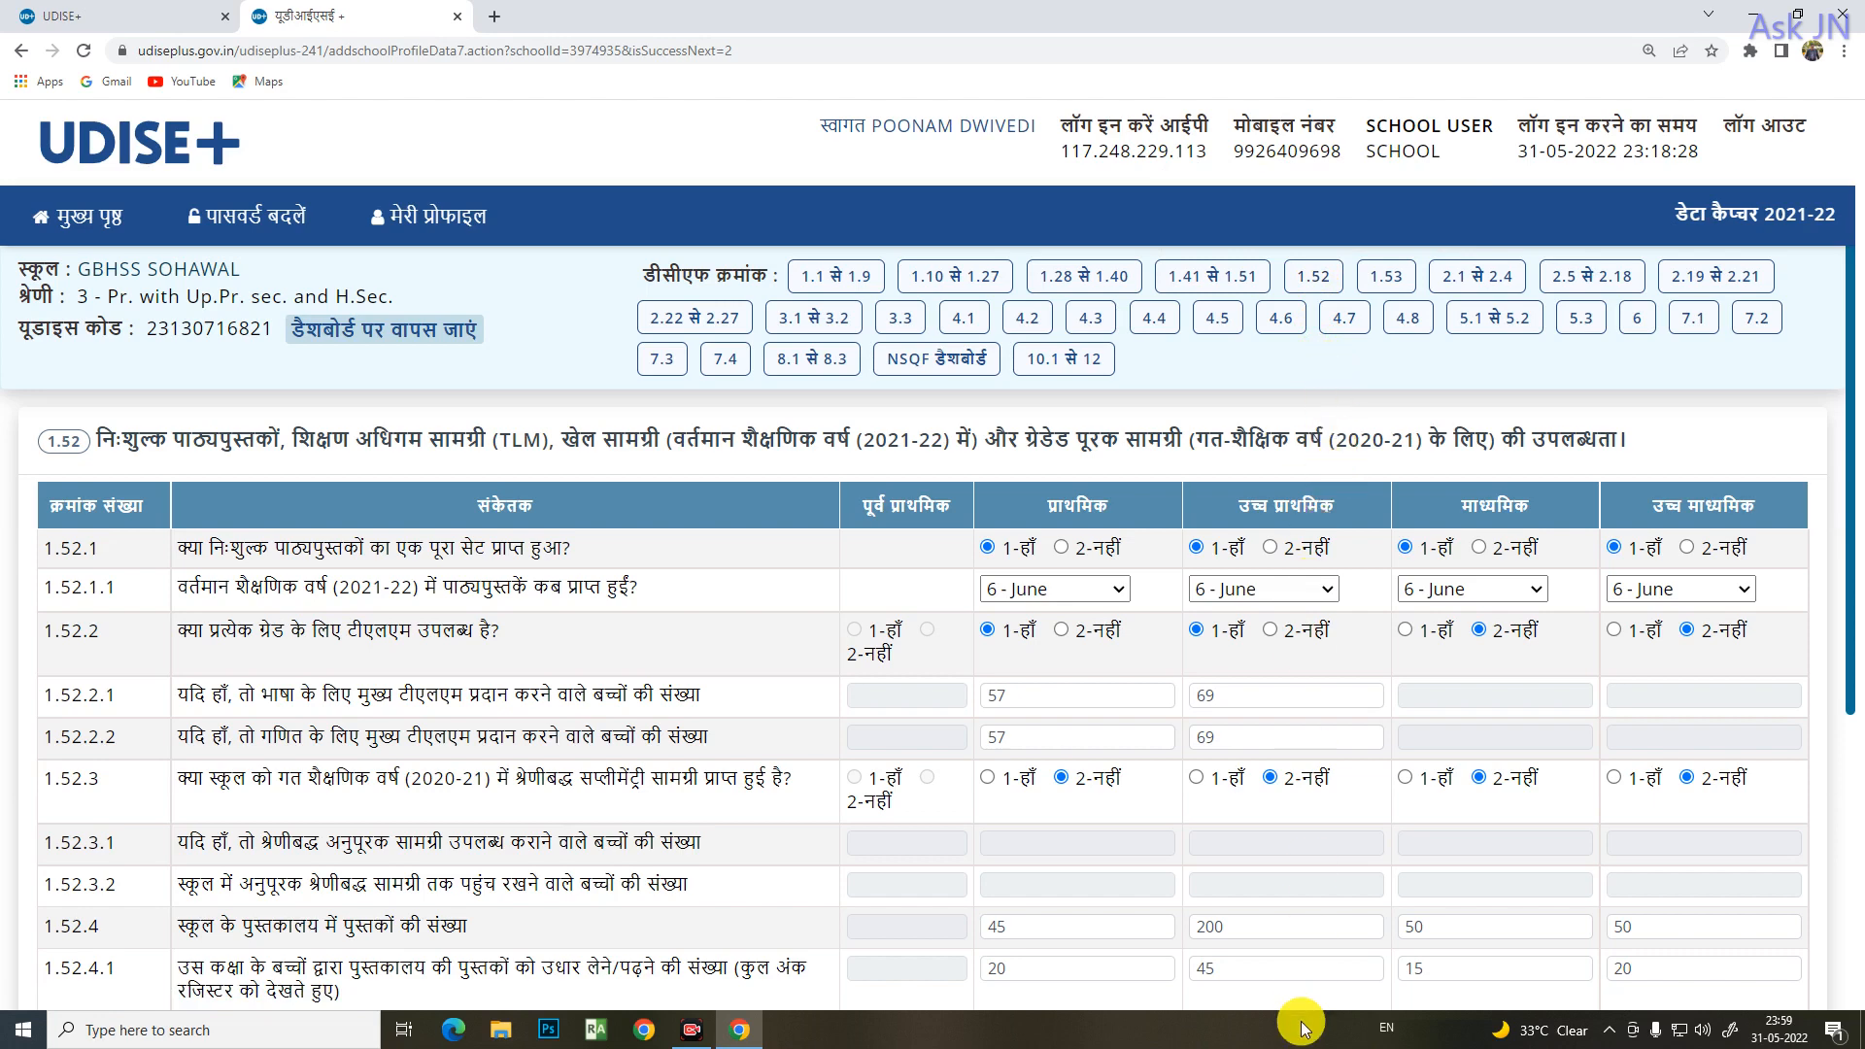
scroll(1254, 796, "down", 3)
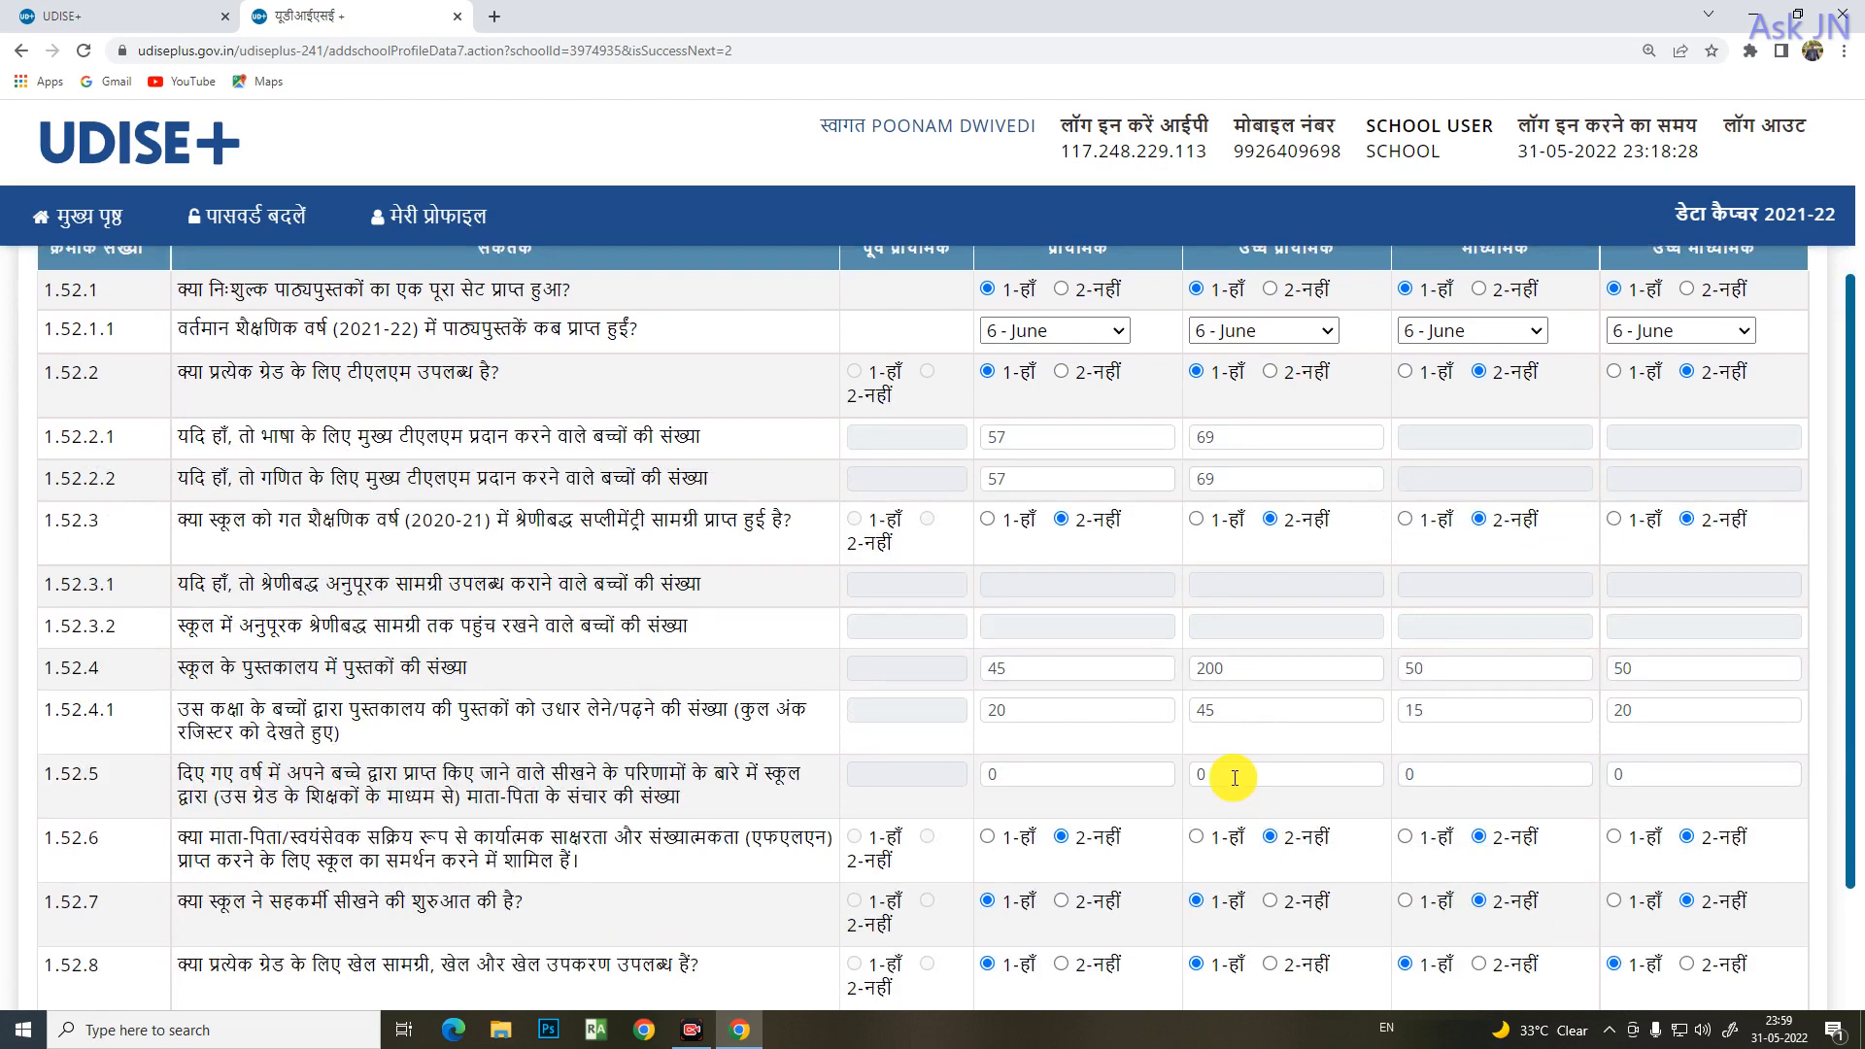
scroll(1234, 777, "up", 3)
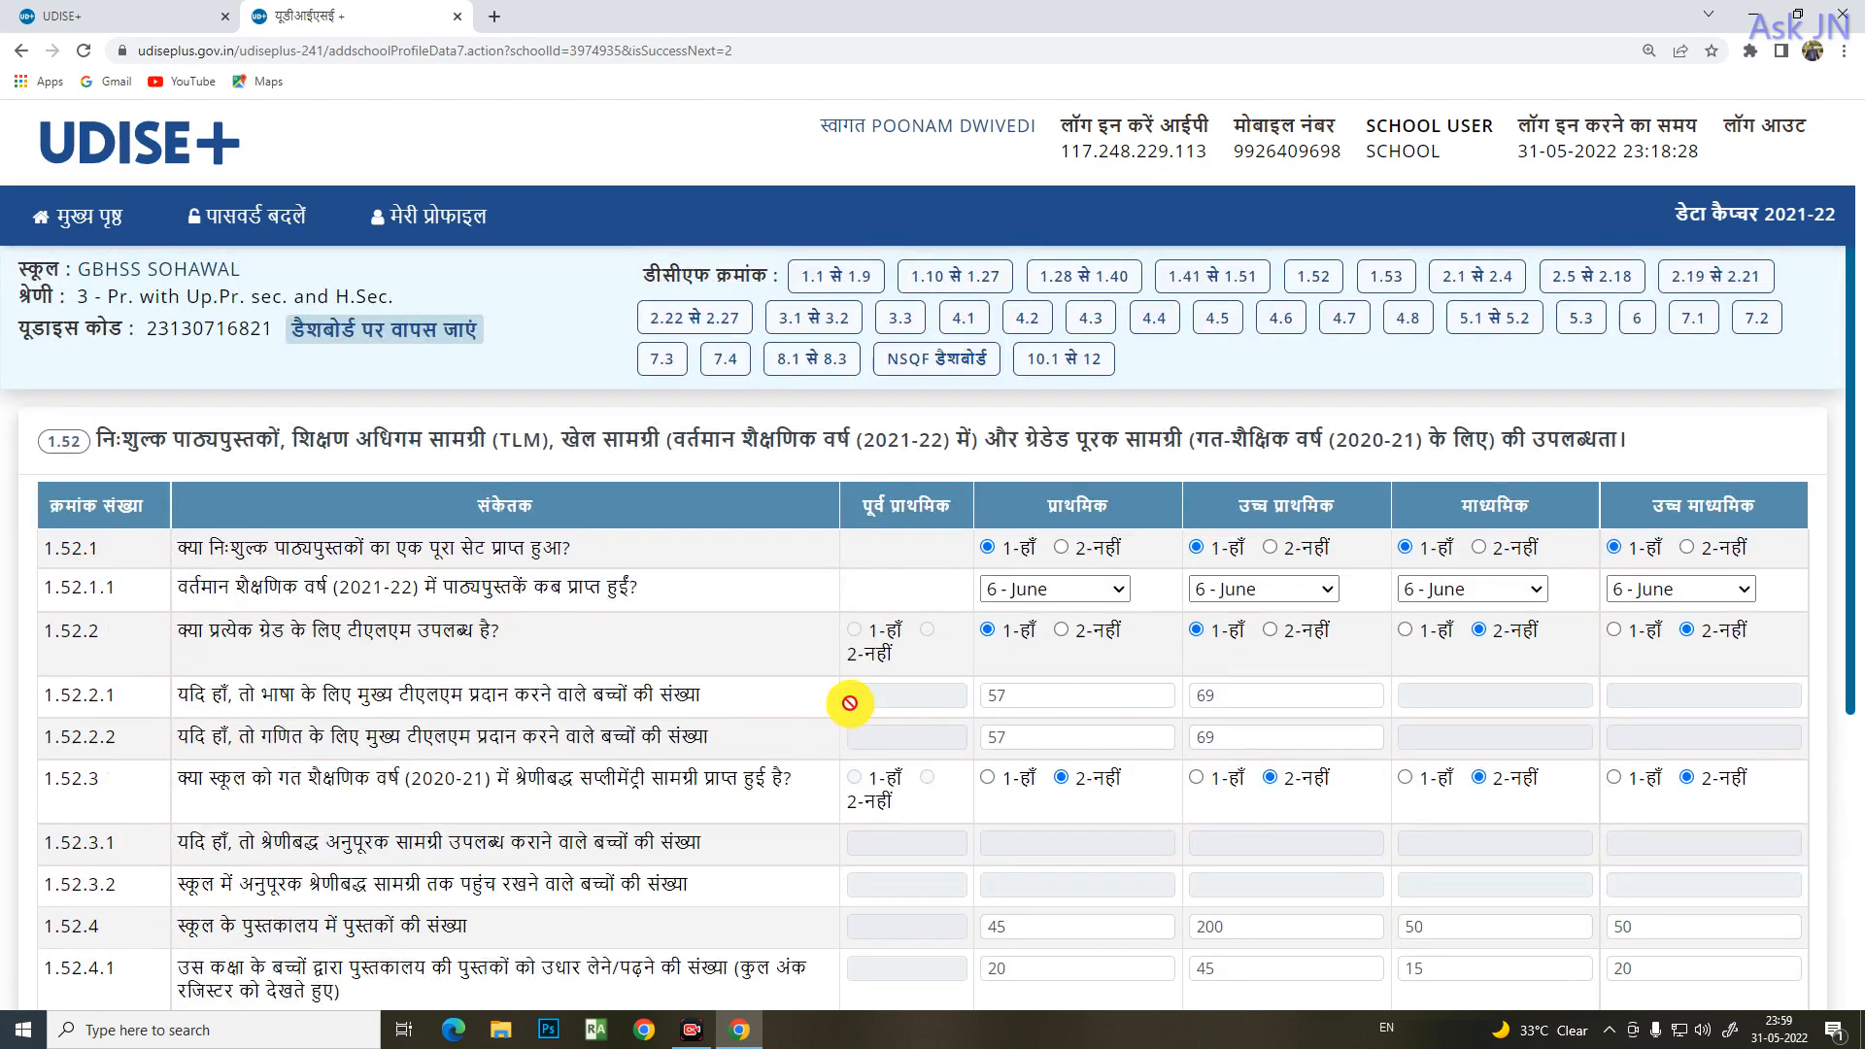